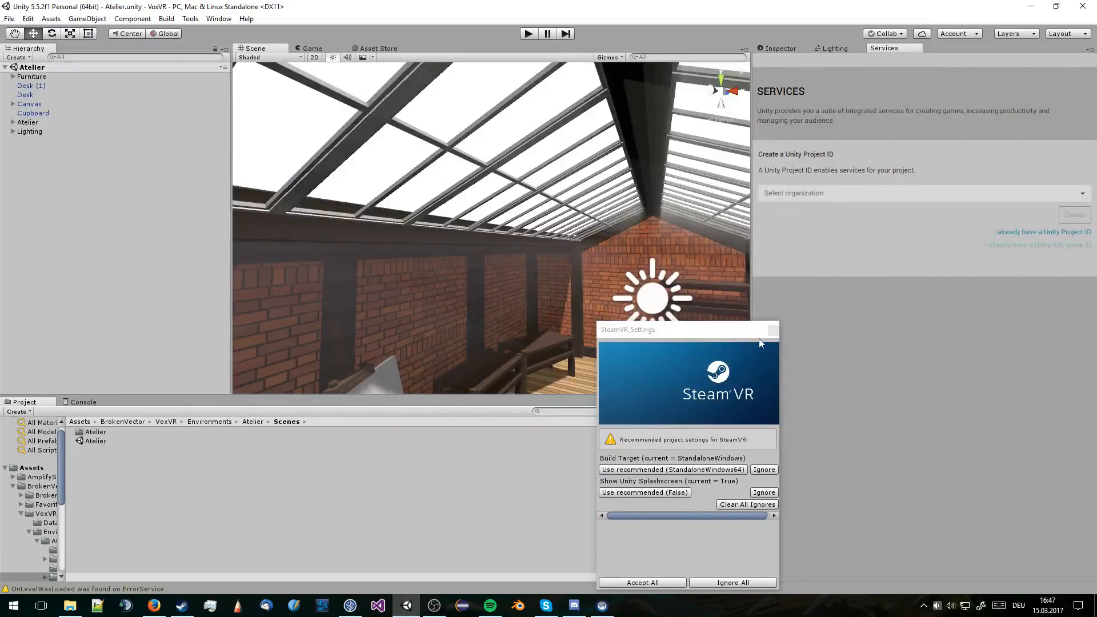
Close the SteamVR recommended settings window and look around the Atelier interior, including the benches, shelf and easel
left_click(772, 330)
middle_click_drag(689, 328, 657, 300)
right_click_drag(568, 304, 650, 296)
mouse_move(650, 296)
middle_mouse_down()
mouse_move(642, 320)
mouse_move(661, 292)
middle_mouse_up()
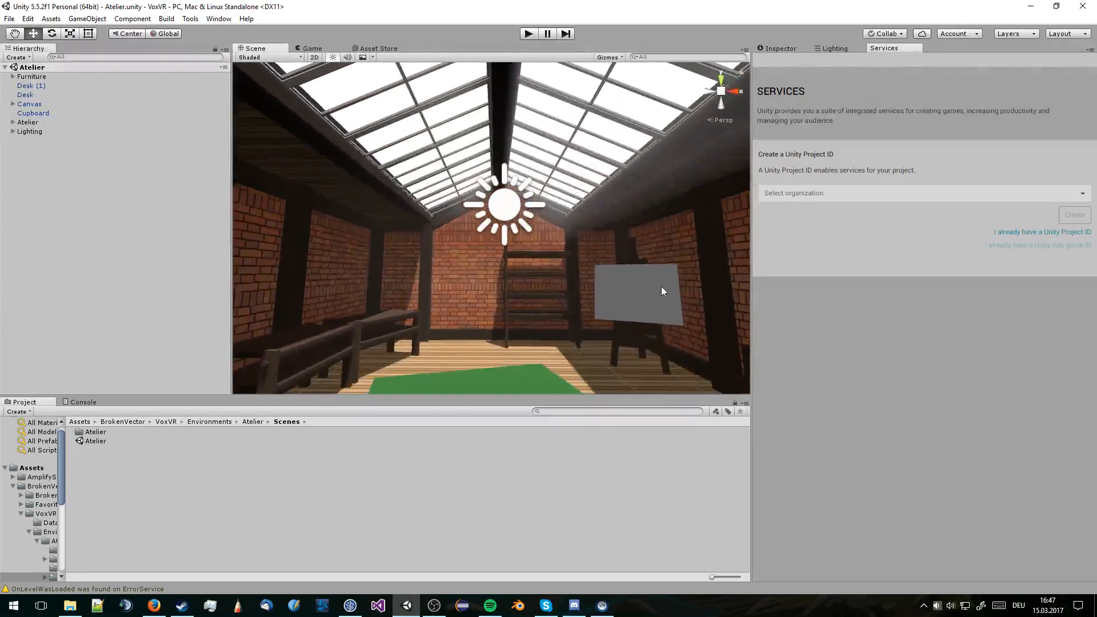
scroll(662, 291, "down", 3)
middle_click_drag(549, 285, 576, 284)
right_click_drag(663, 289, 556, 298)
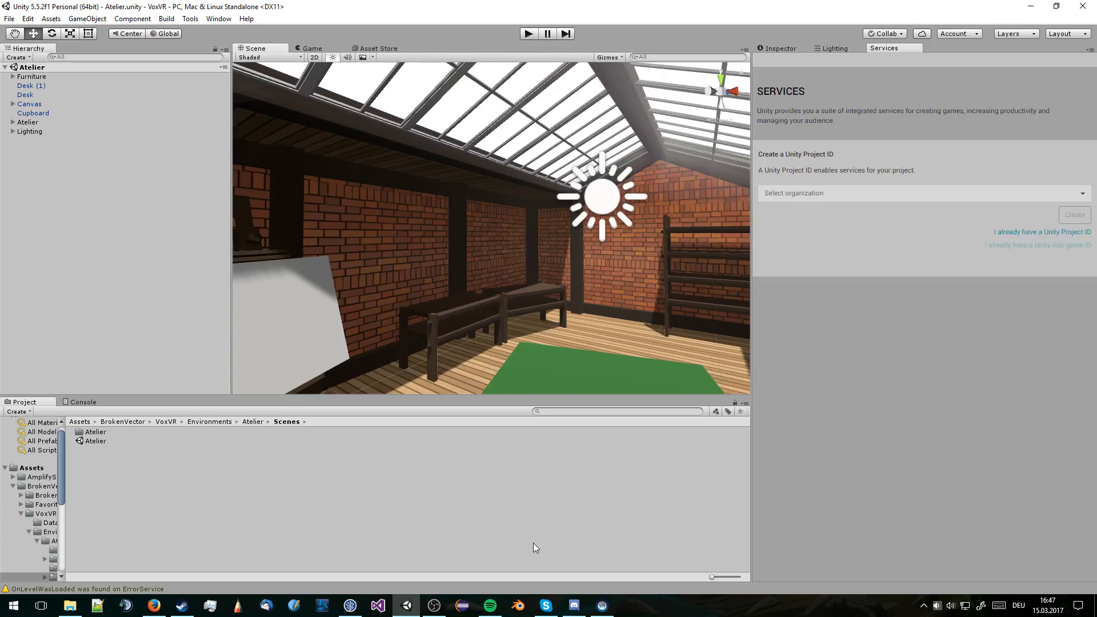
right_click_drag(505, 259, 603, 276)
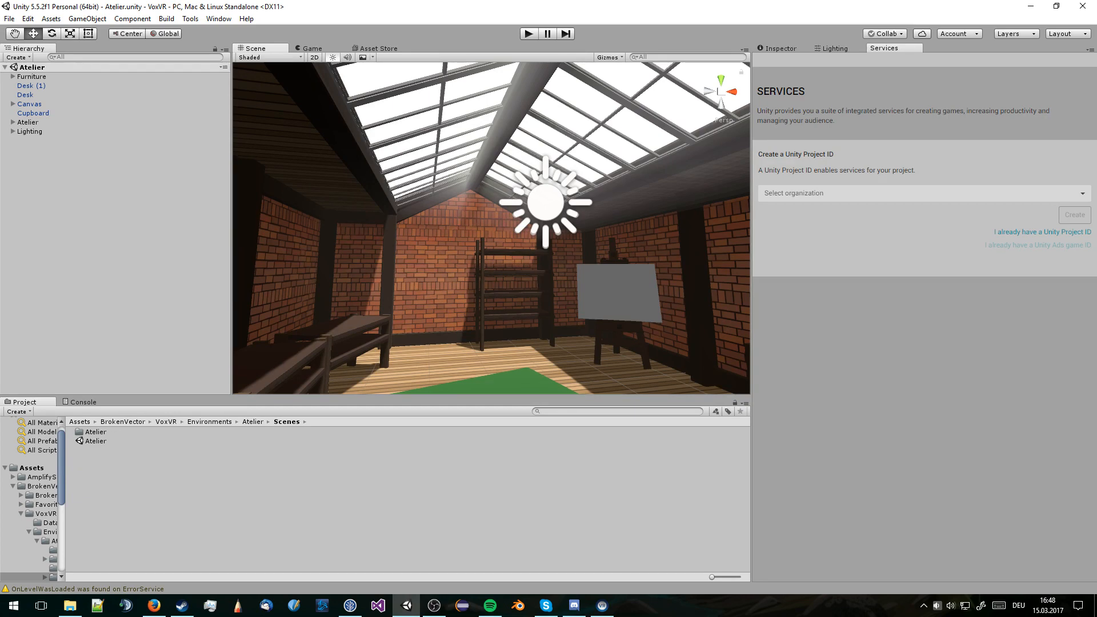
middle_click_drag(533, 251, 526, 235)
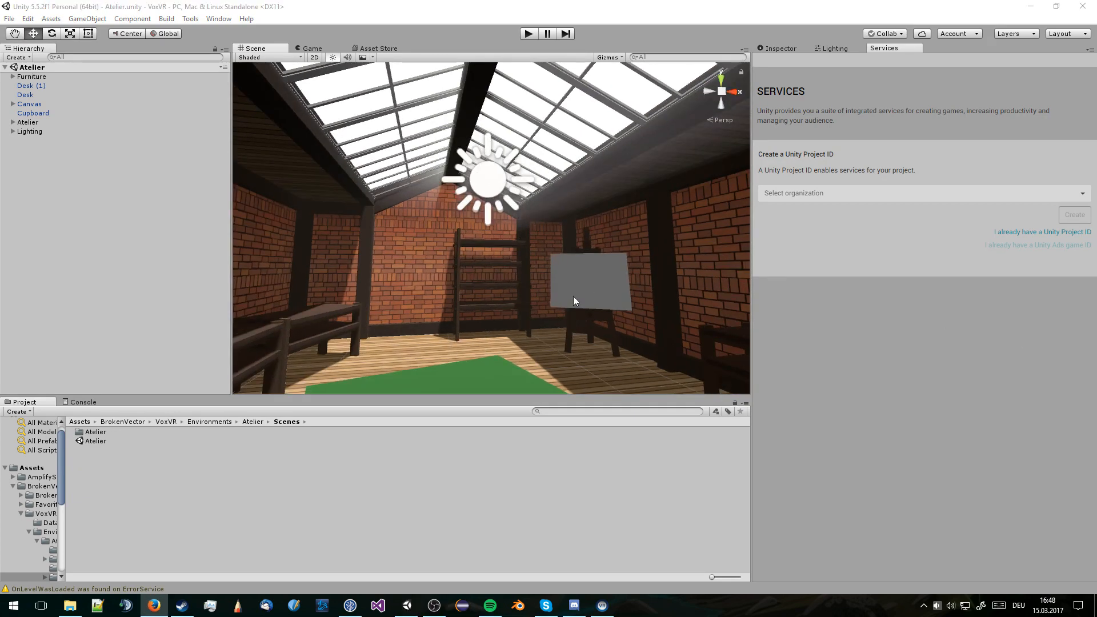
middle_click_drag(573, 296, 572, 290)
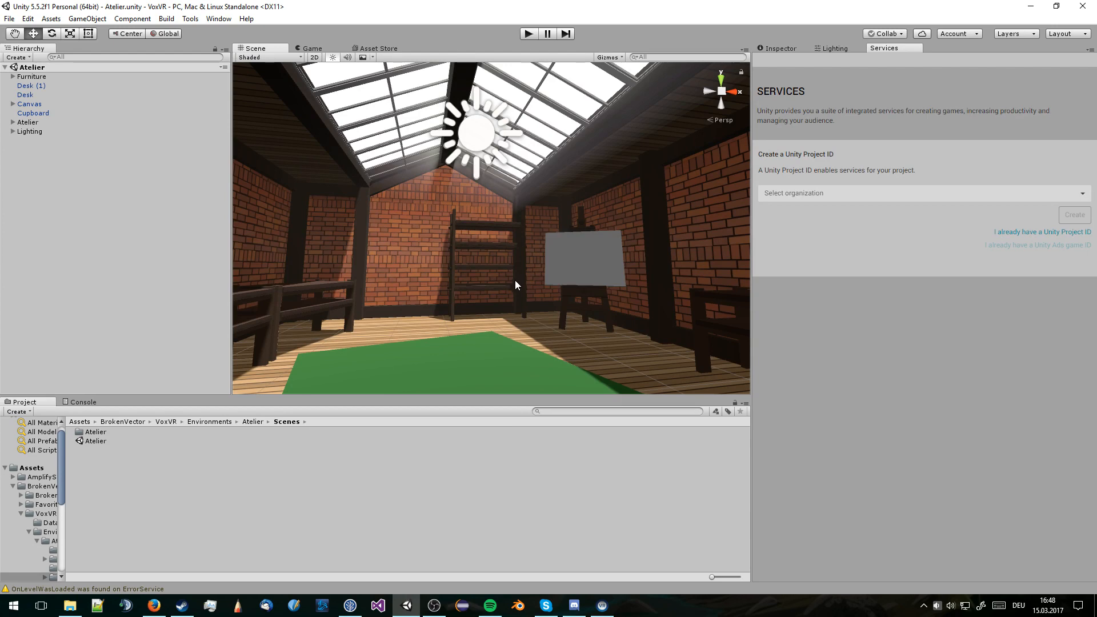
mouse_move(515, 280)
right_mouse_down()
mouse_move(437, 280)
mouse_move(522, 258)
mouse_move(488, 250)
mouse_move(545, 263)
mouse_move(532, 279)
right_mouse_up()
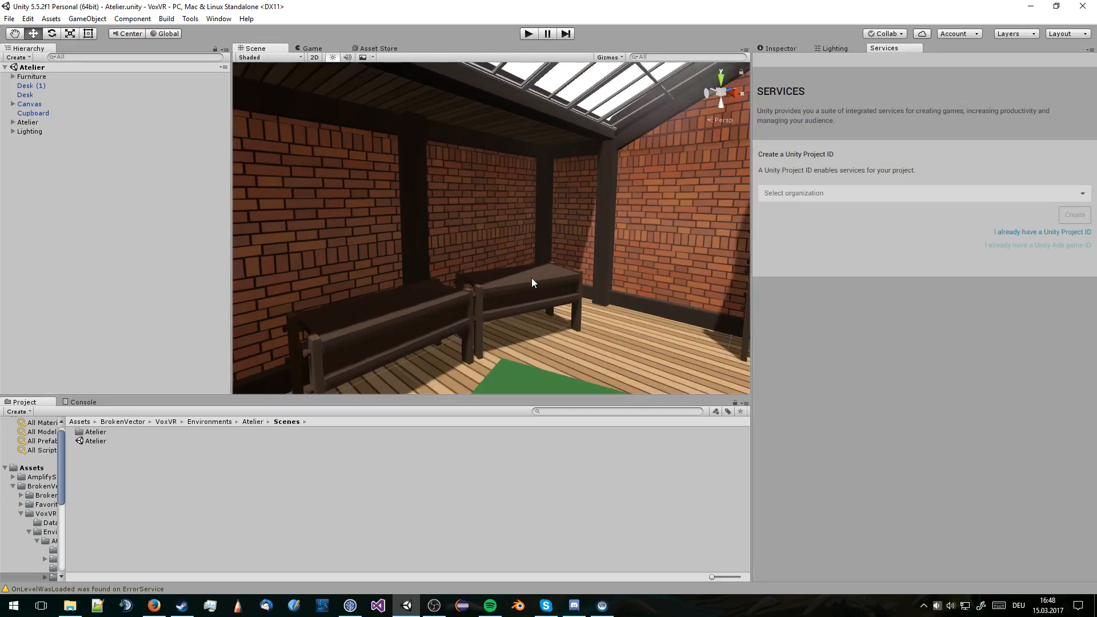
Try a lighter equator color of B2B2B2 in the scene's environment lighting and undo it
left_click(823, 49)
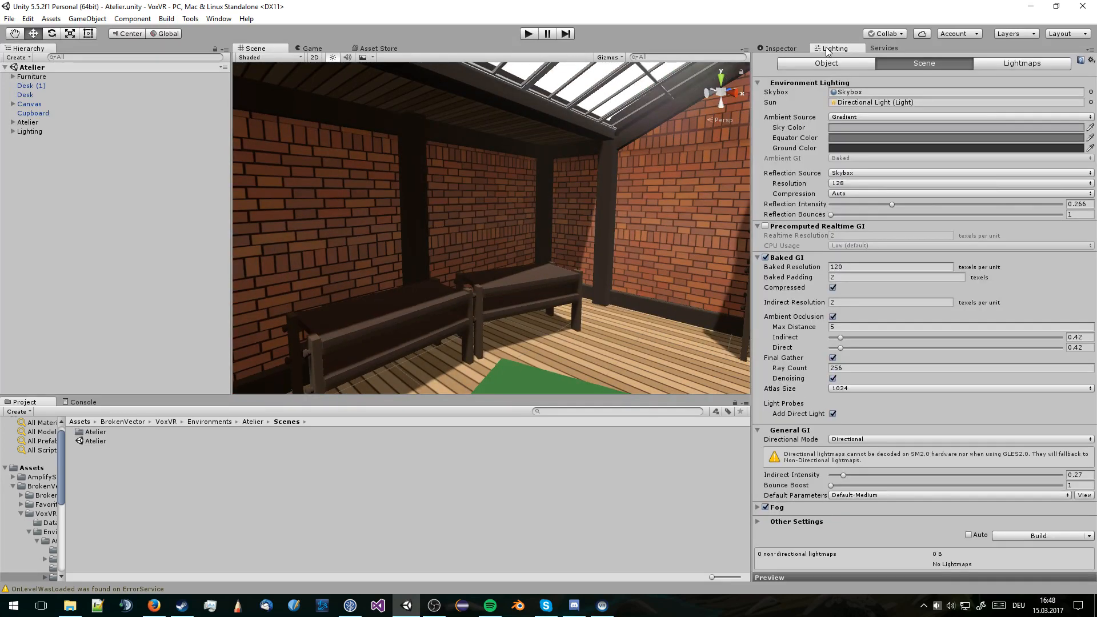
left_click(841, 137)
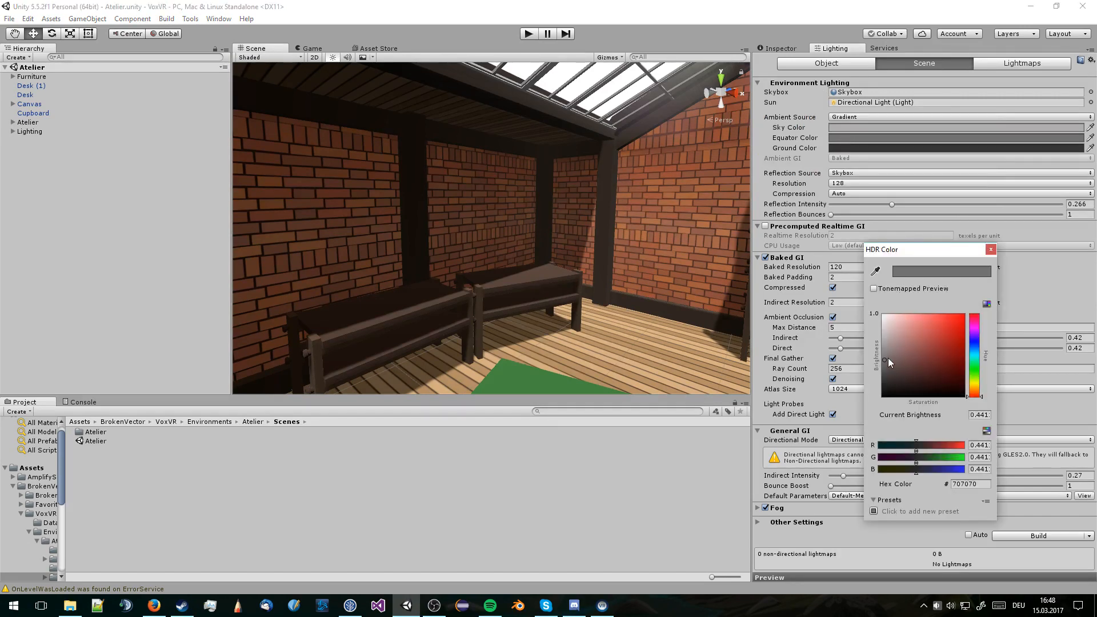
mouse_move(888, 358)
left_mouse_down()
mouse_move(893, 300)
mouse_move(894, 348)
mouse_move(938, 337)
mouse_move(907, 342)
mouse_move(950, 328)
mouse_move(966, 302)
mouse_move(925, 353)
mouse_move(971, 290)
mouse_move(949, 321)
mouse_move(961, 293)
mouse_move(917, 331)
mouse_move(873, 296)
mouse_move(877, 355)
mouse_move(869, 324)
mouse_move(866, 345)
left_mouse_up()
left_click(976, 329)
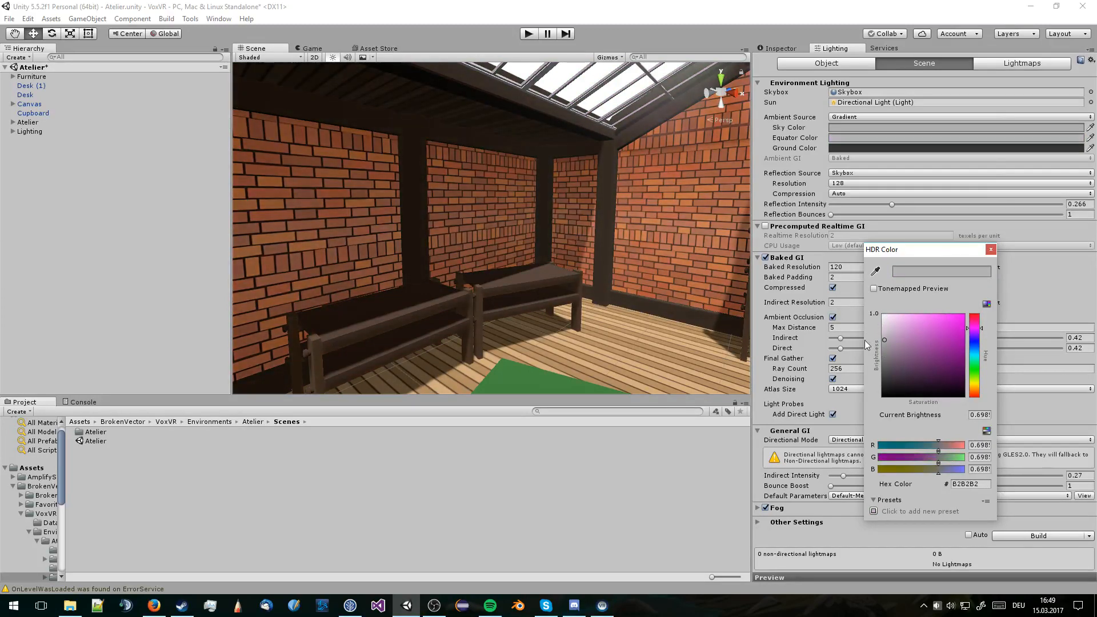
left_click(992, 248)
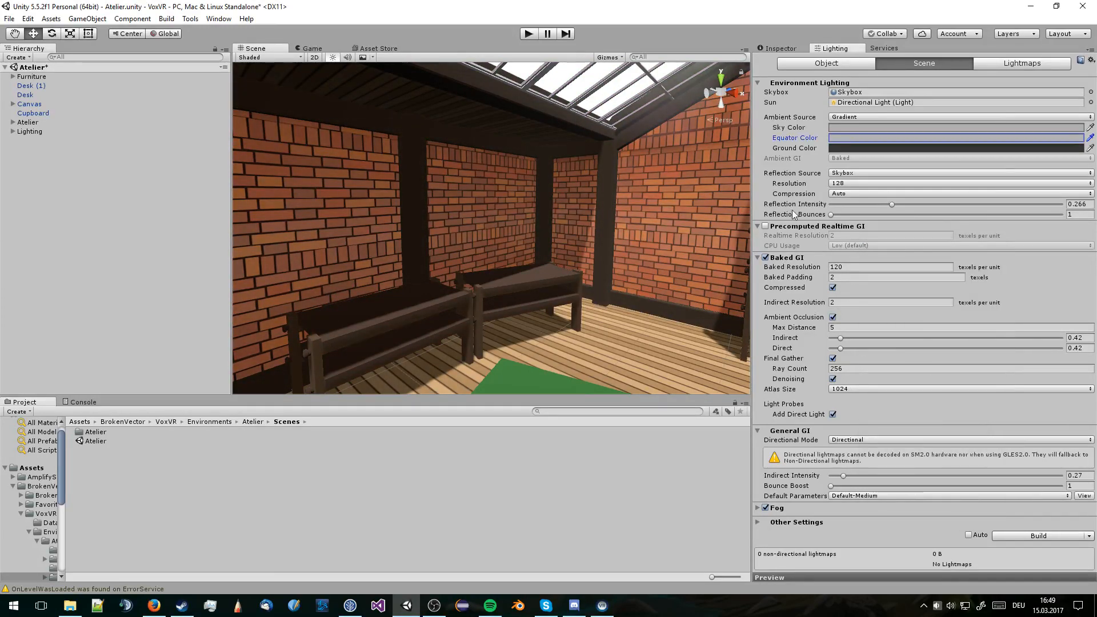
key("ctrl+z")
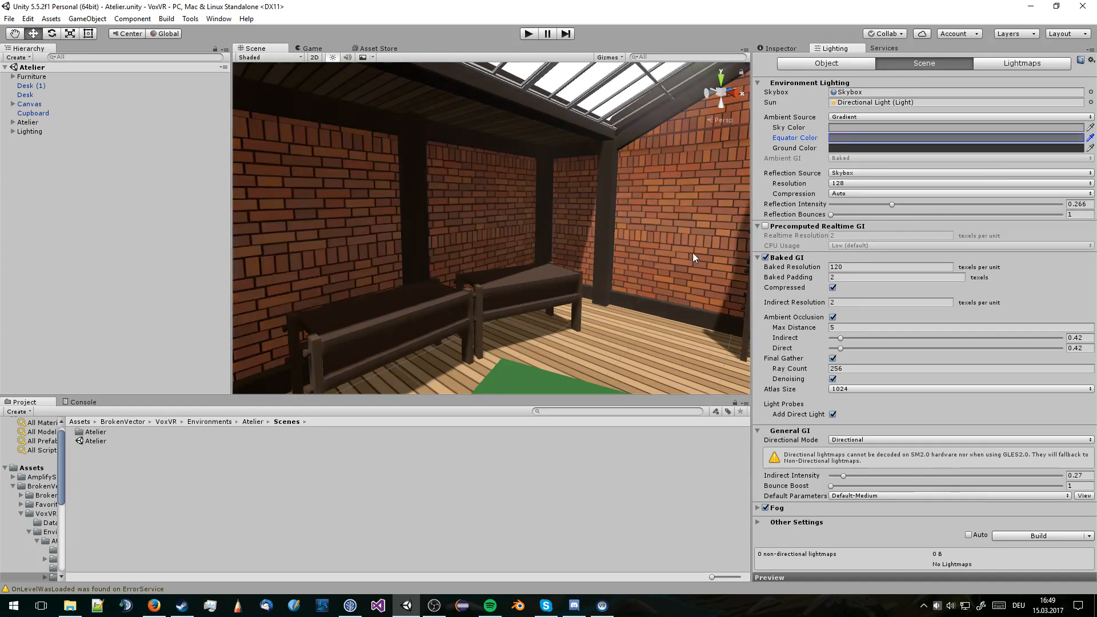
Set the environment lighting's equator color to 9C9C9C and its ground color to 808080
left_click(909, 137)
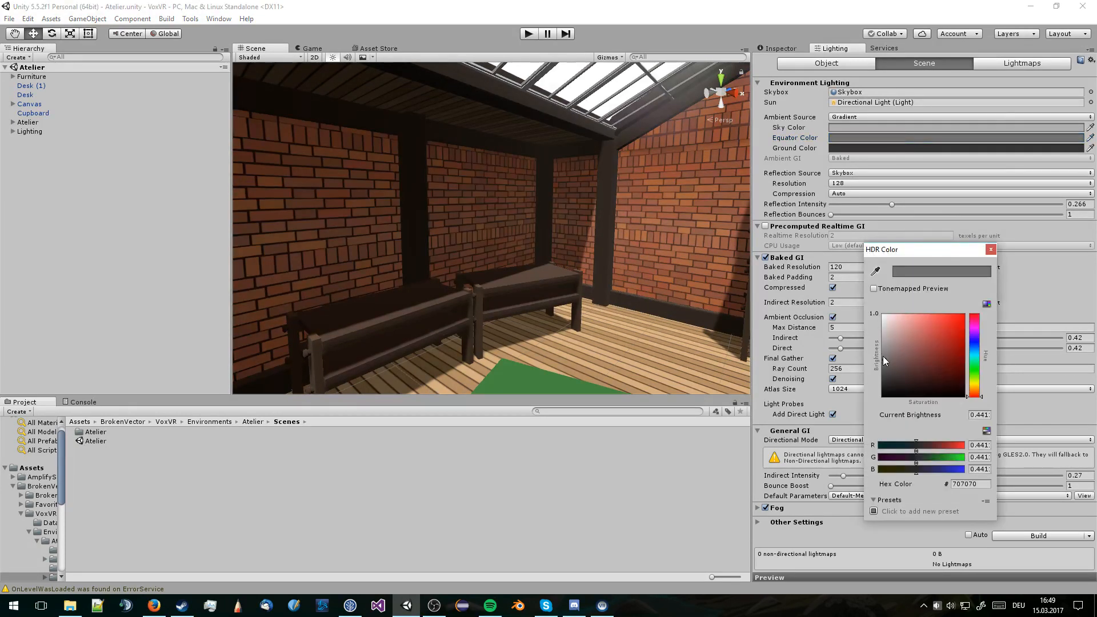
left_click_drag(882, 355, 882, 348)
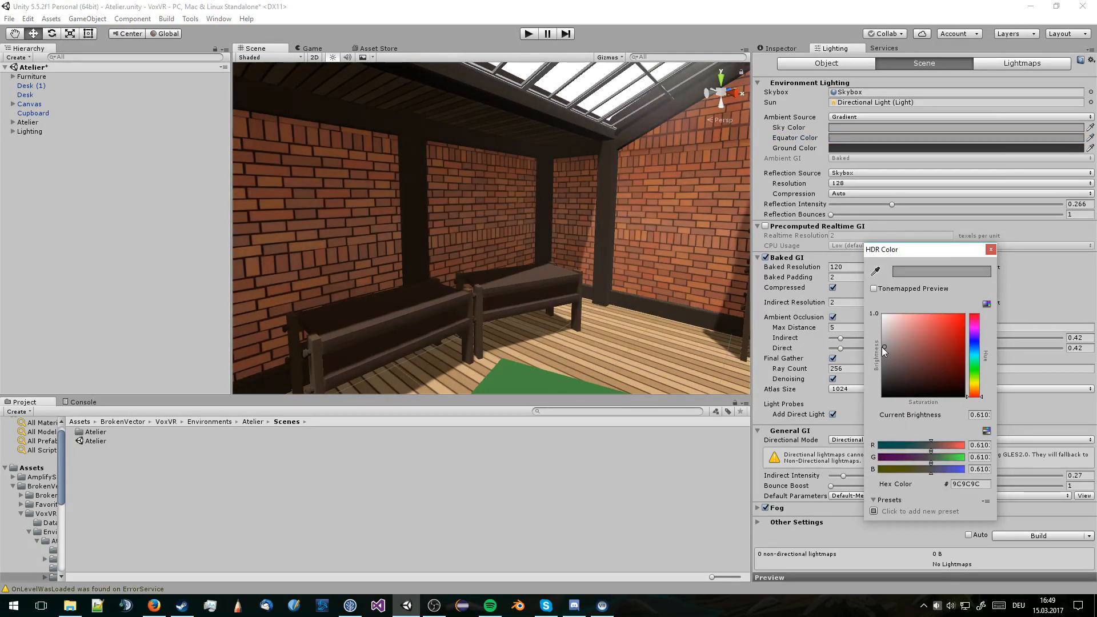
left_click(993, 253)
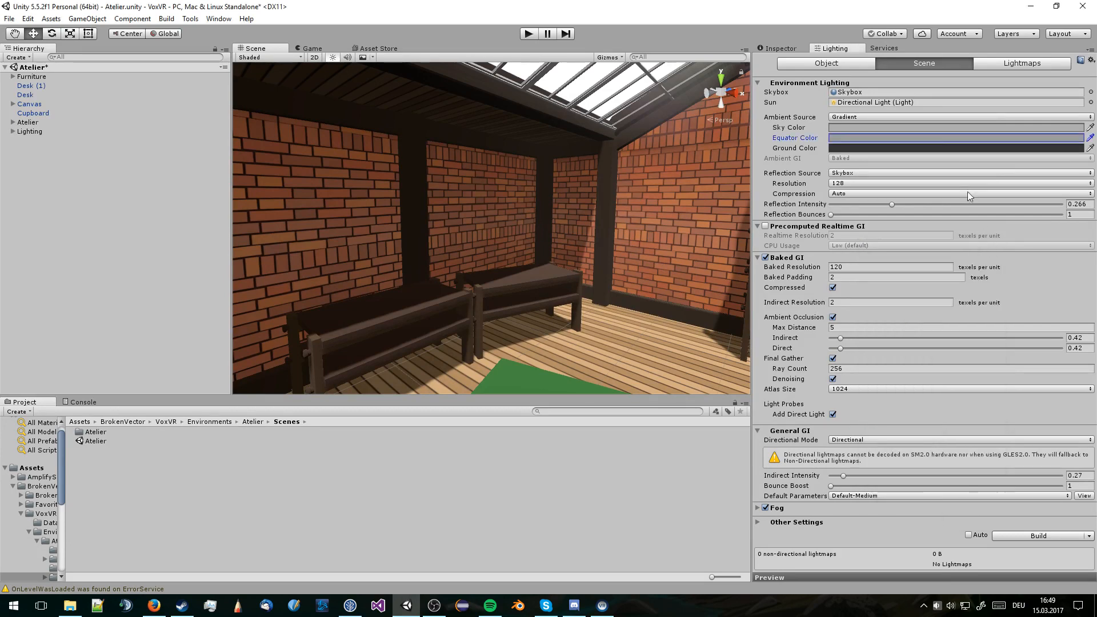
left_click(943, 148)
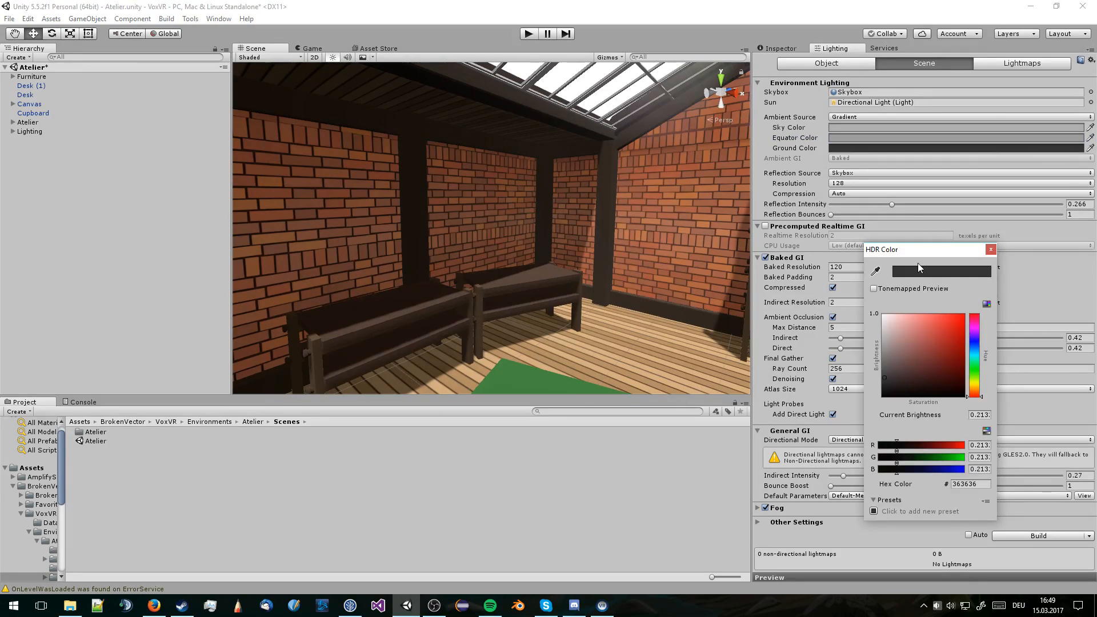
left_click_drag(883, 371, 883, 355)
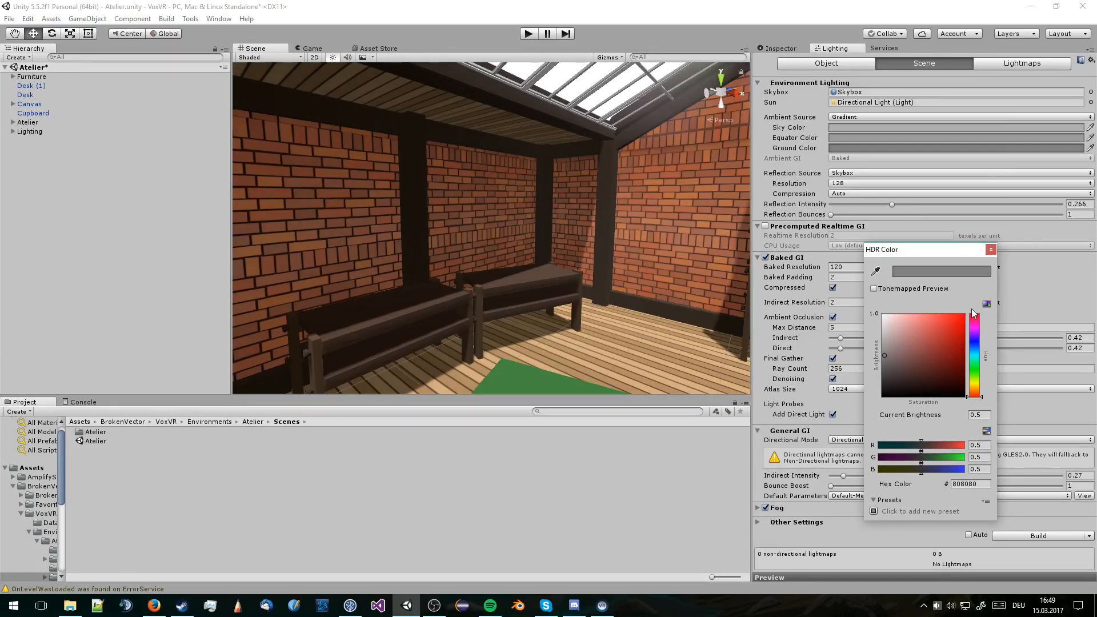
left_click(990, 252)
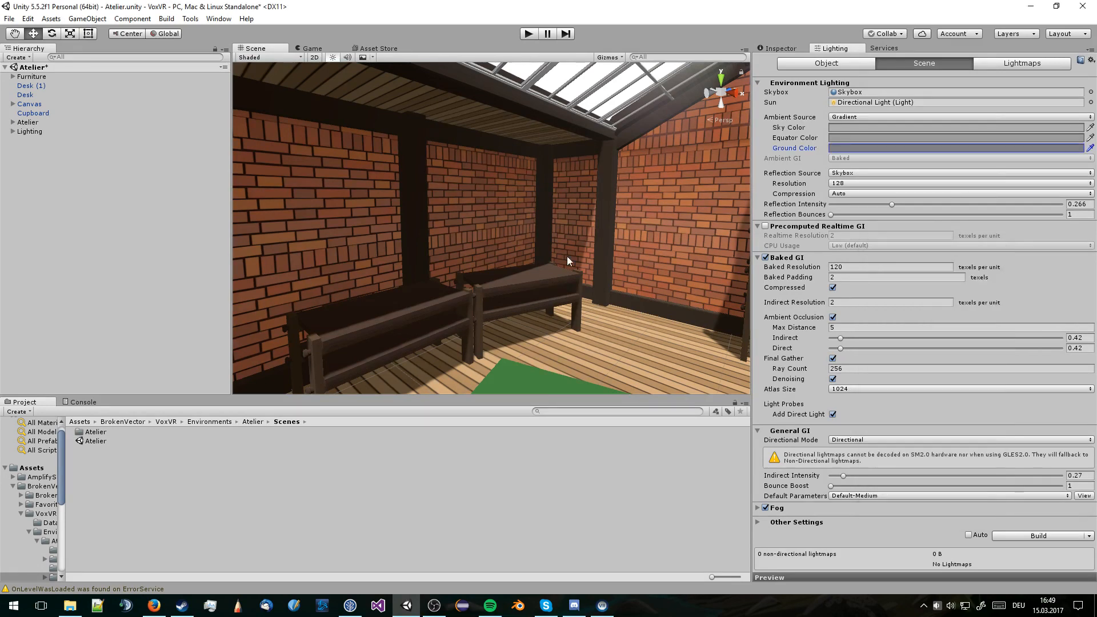
Raise the occlusion strength of the dark wood material on Desk (1) to 0.228
left_click(547, 272)
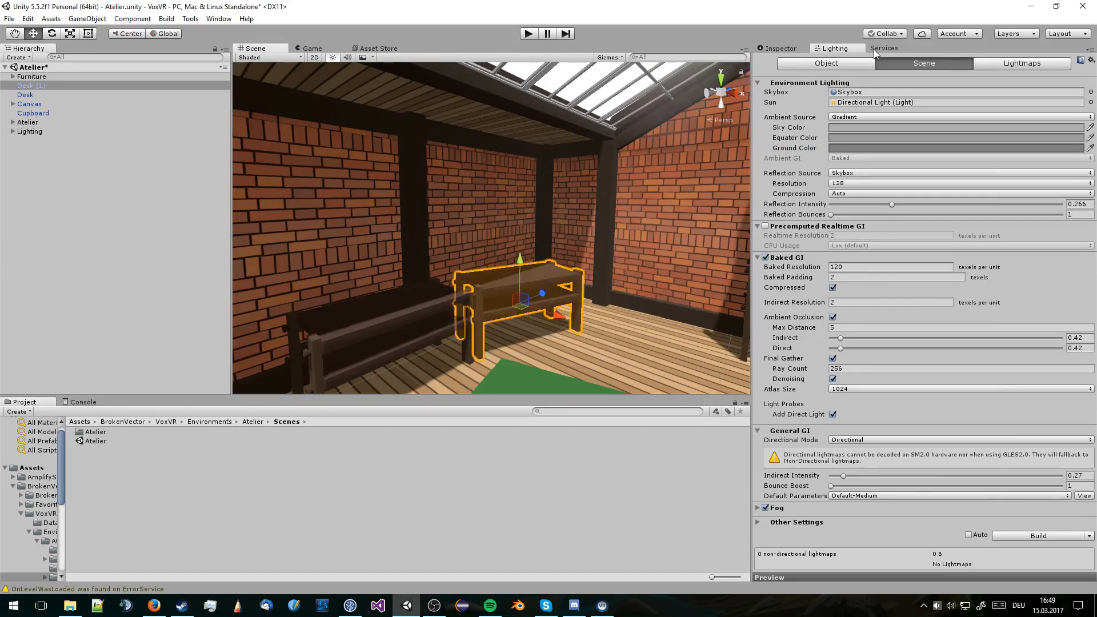
left_click(797, 50)
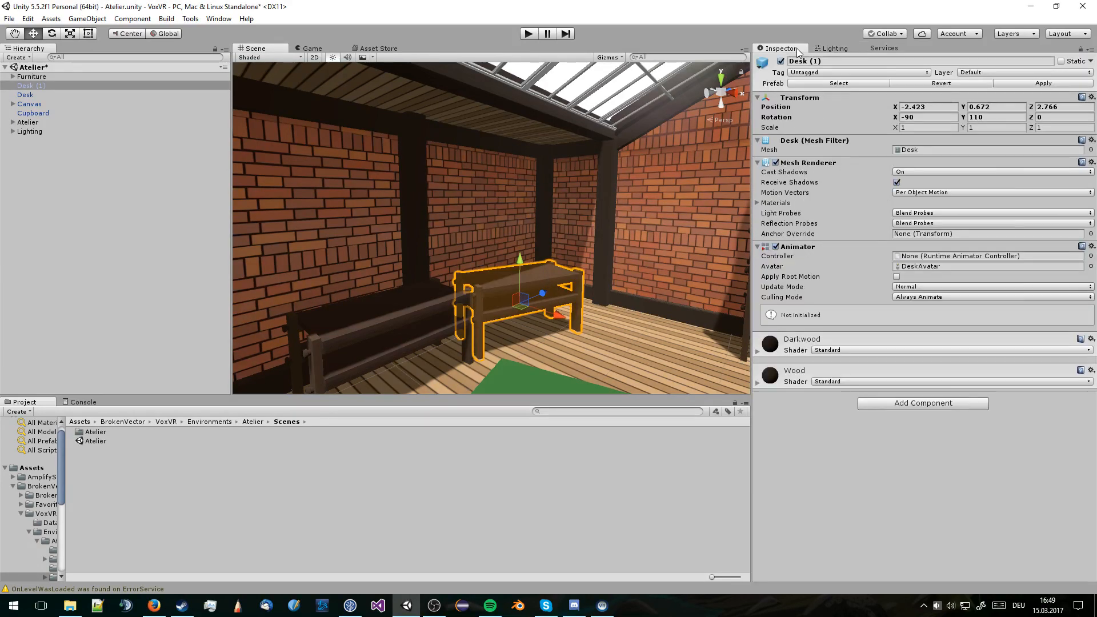
left_click(757, 351)
scroll(860, 413, "down", 3)
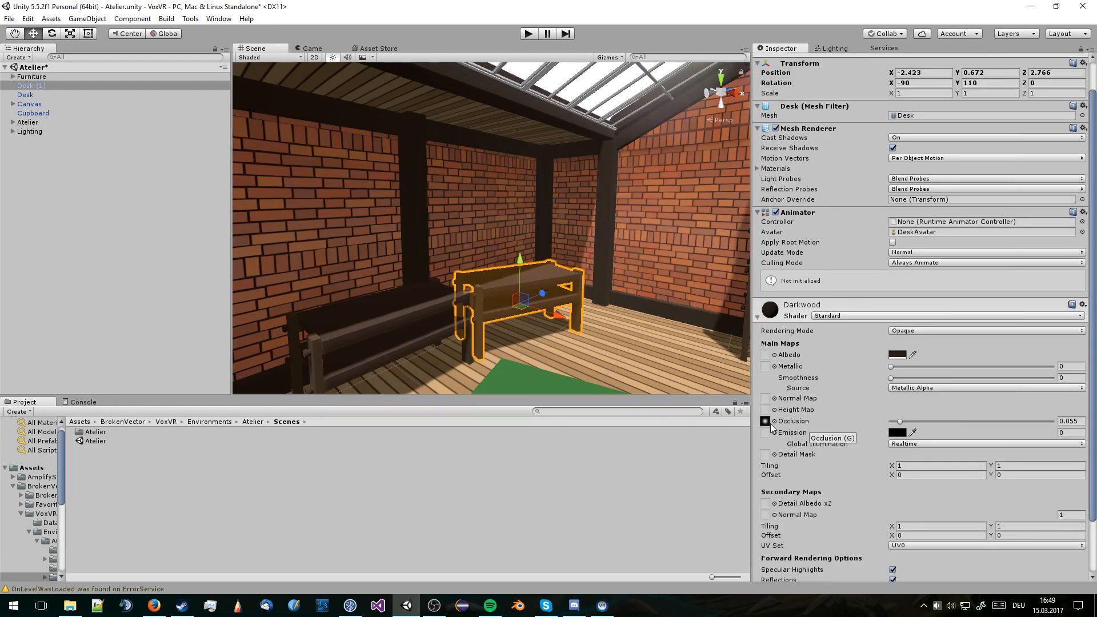
left_click_drag(906, 422, 935, 423)
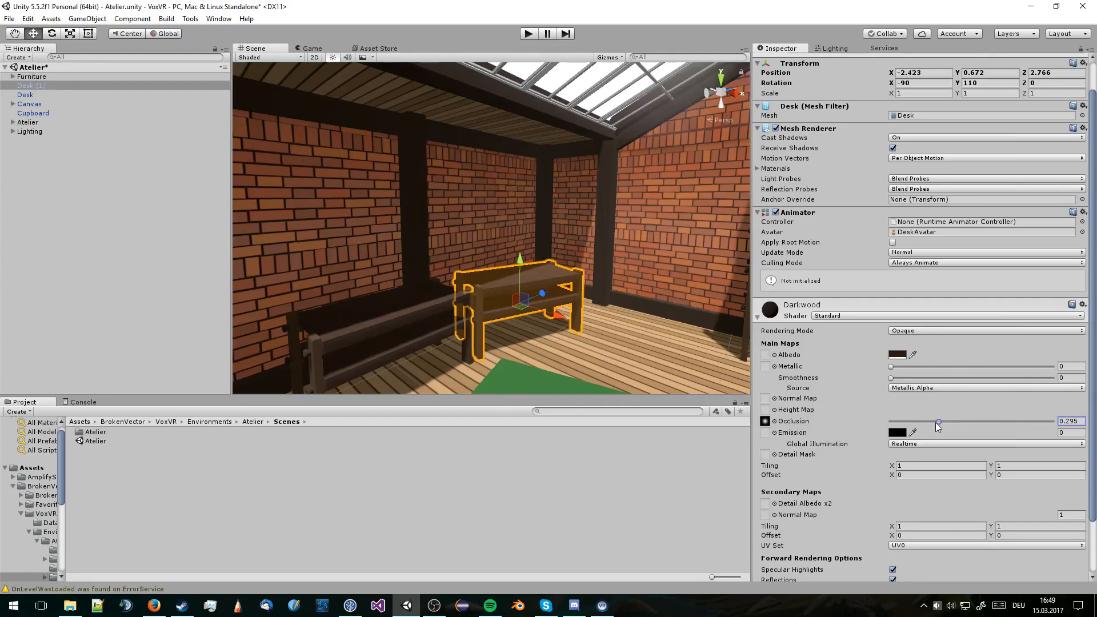
Try a dark gray emission color of 181818 on the Floor material of the Wood Structure
right_click_drag(604, 281, 611, 231)
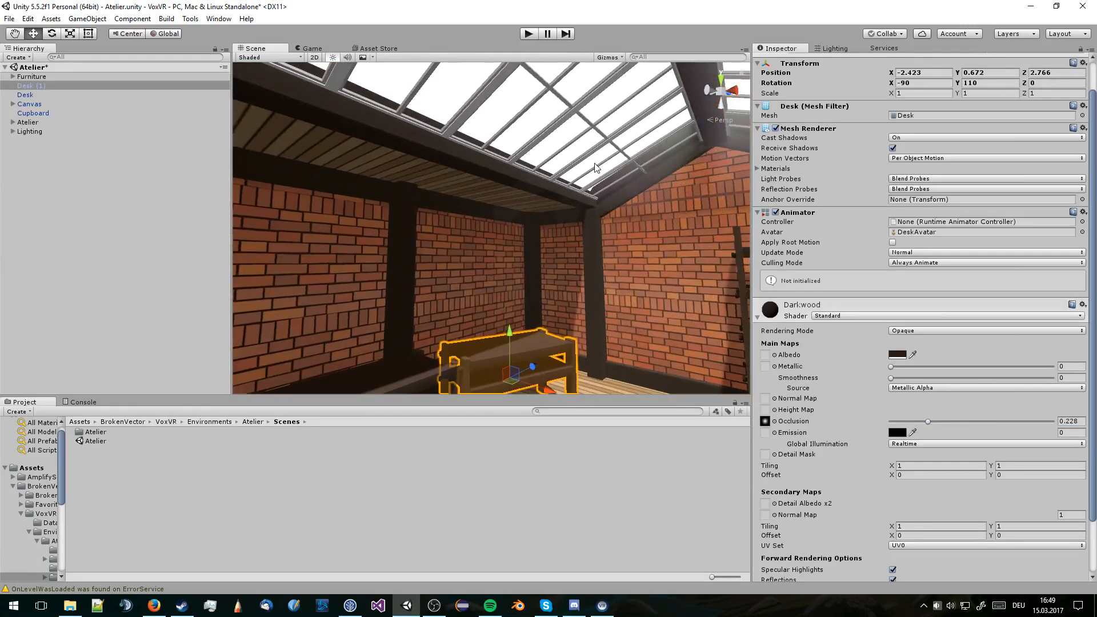
left_click(594, 164)
right_click_drag(588, 300, 623, 291)
left_click(605, 277)
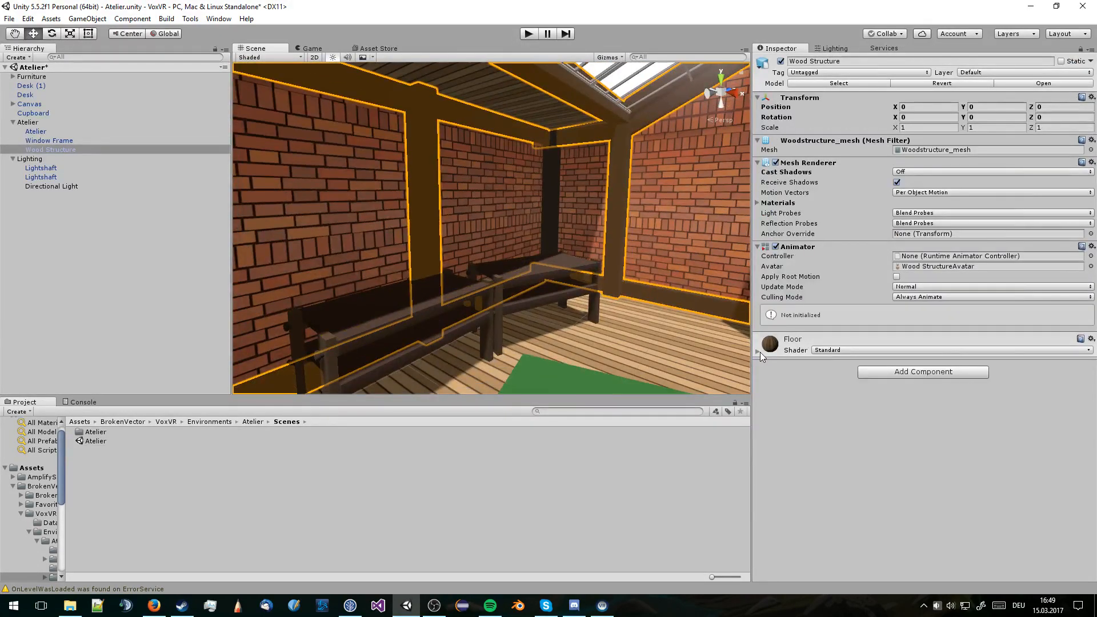
left_click(758, 351)
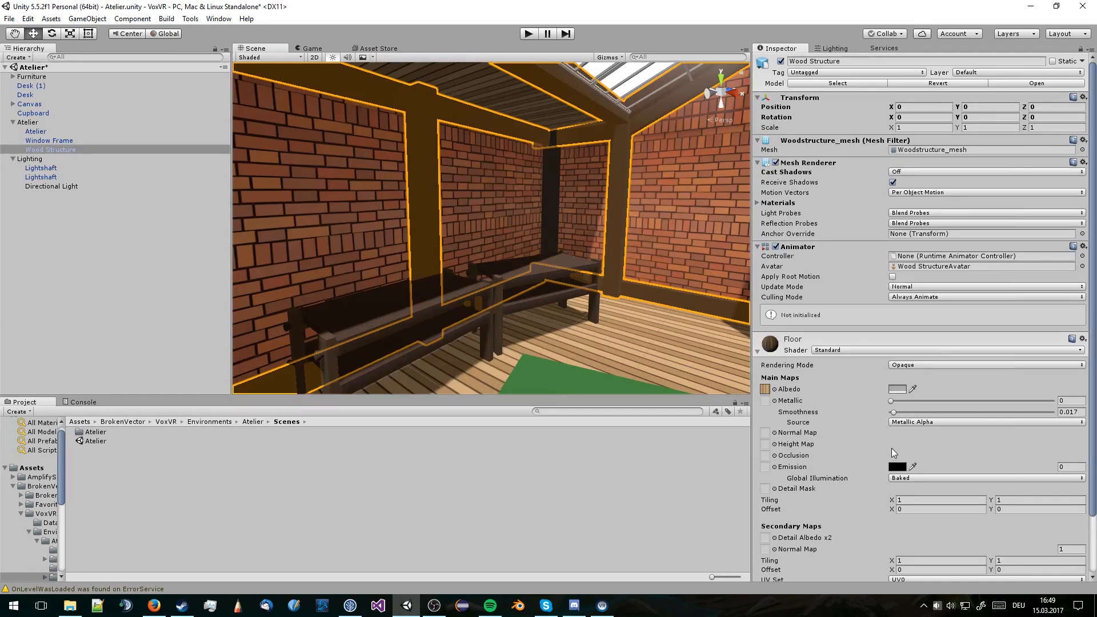
left_click(897, 467)
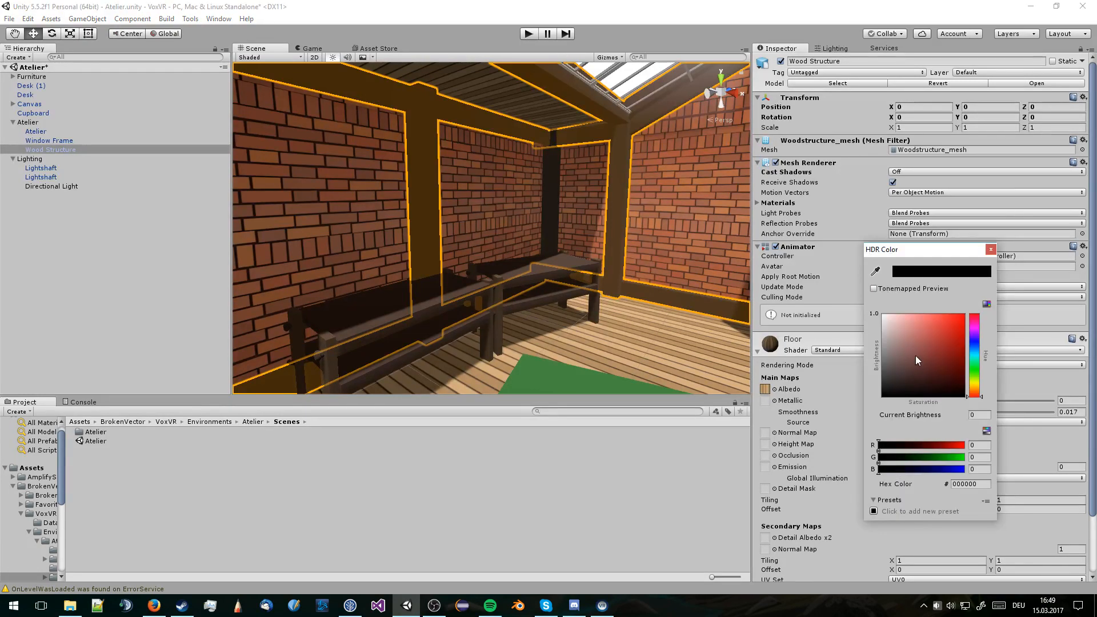
mouse_move(916, 356)
left_mouse_down()
mouse_move(889, 318)
mouse_move(882, 404)
left_mouse_up()
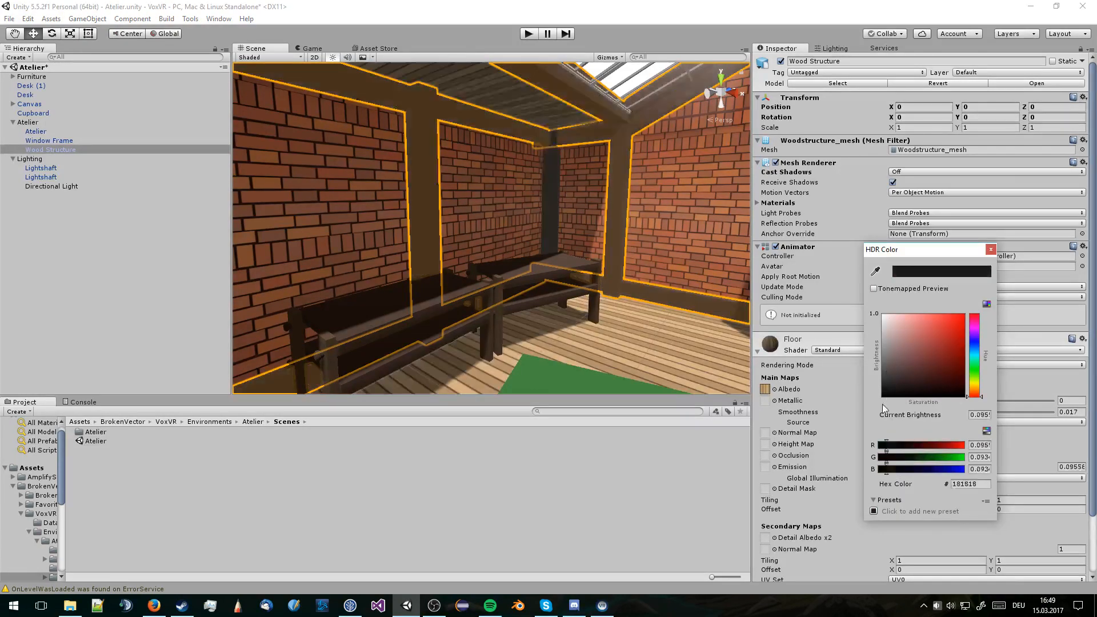
left_click(991, 250)
right_click_drag(623, 324, 637, 238)
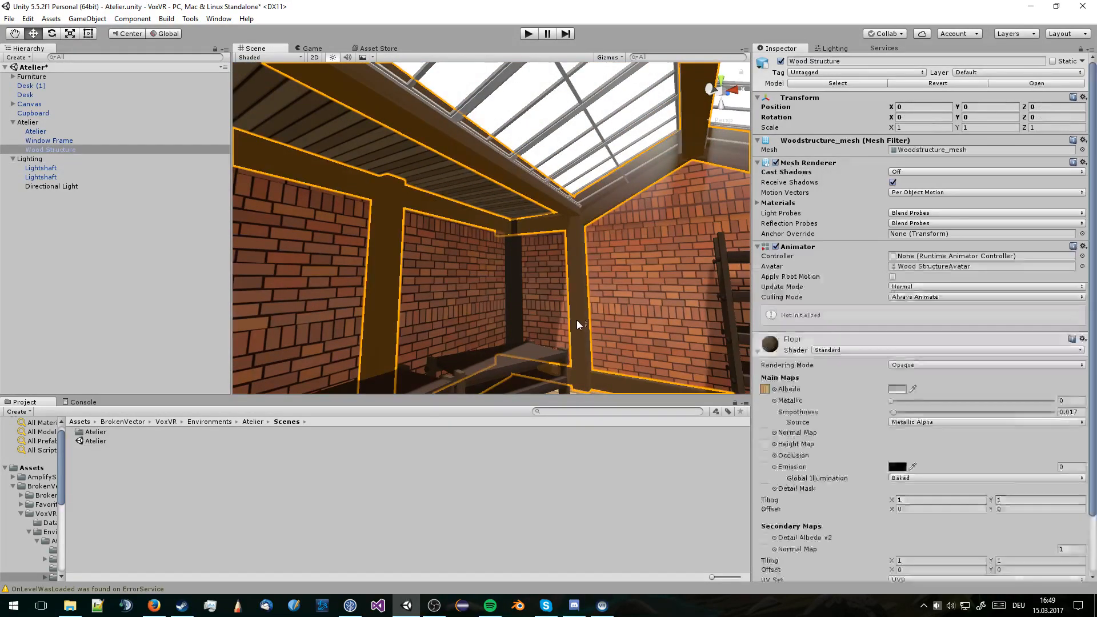
Lighten the albedo color of the dark wood material on the front desk to 3E2517
right_click_drag(577, 320, 641, 347)
scroll(657, 326, "down", 5)
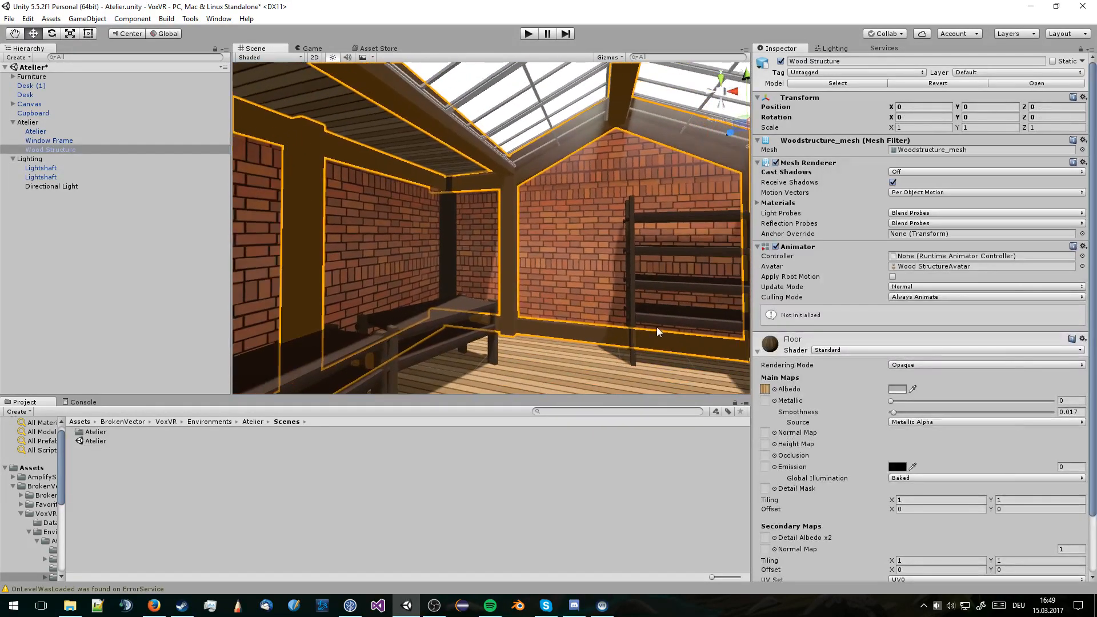
middle_click_drag(658, 345, 687, 346)
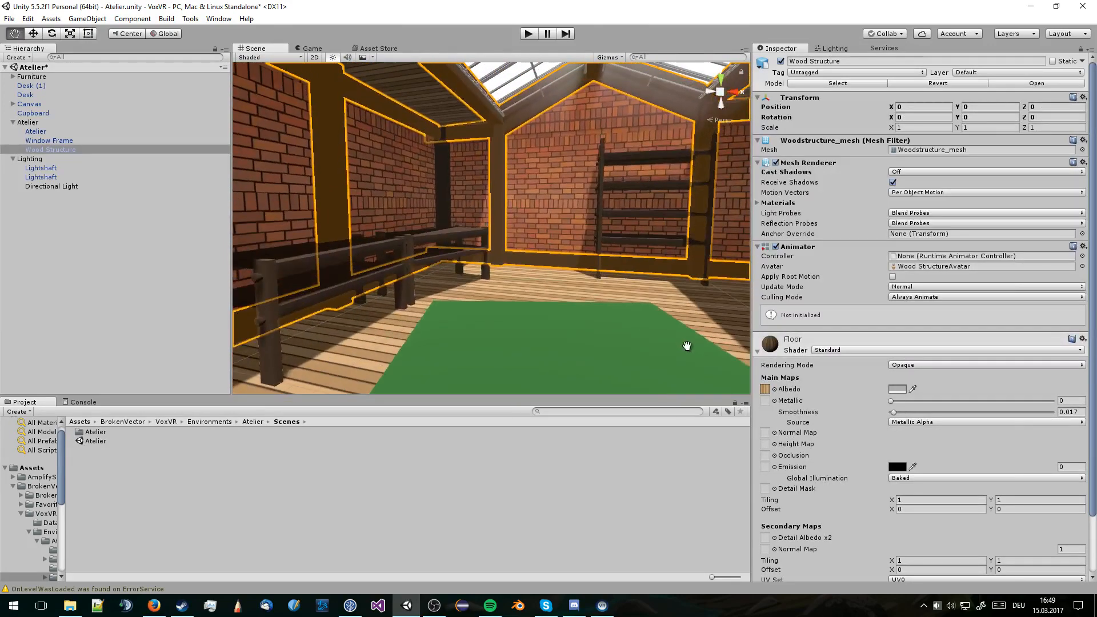
middle_click_drag(661, 305, 675, 343)
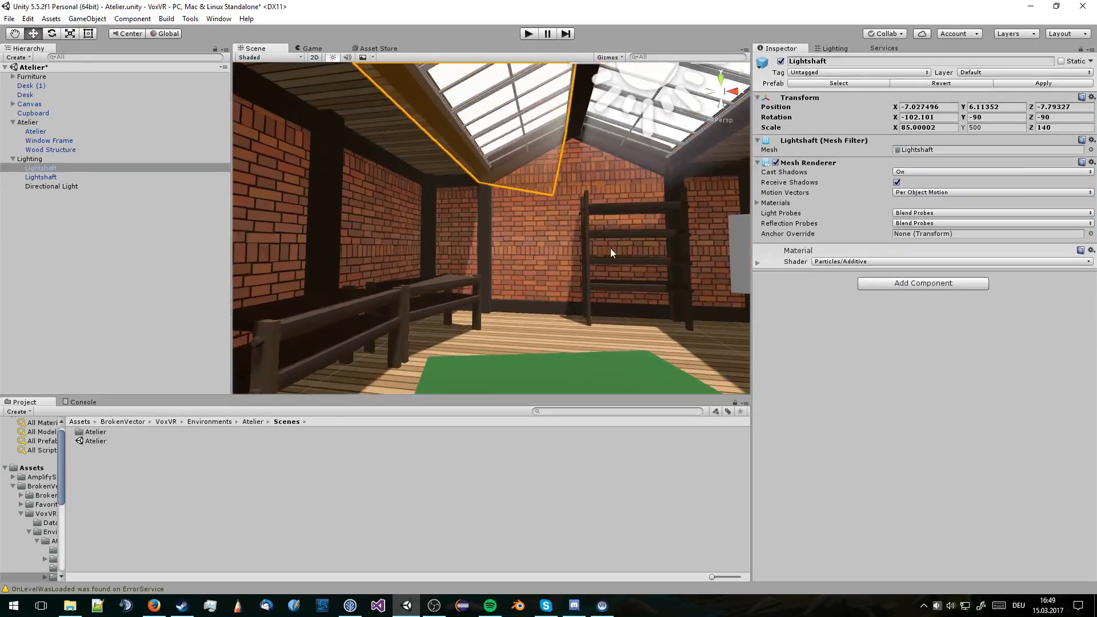
right_click_drag(462, 323, 365, 336)
left_click(548, 294)
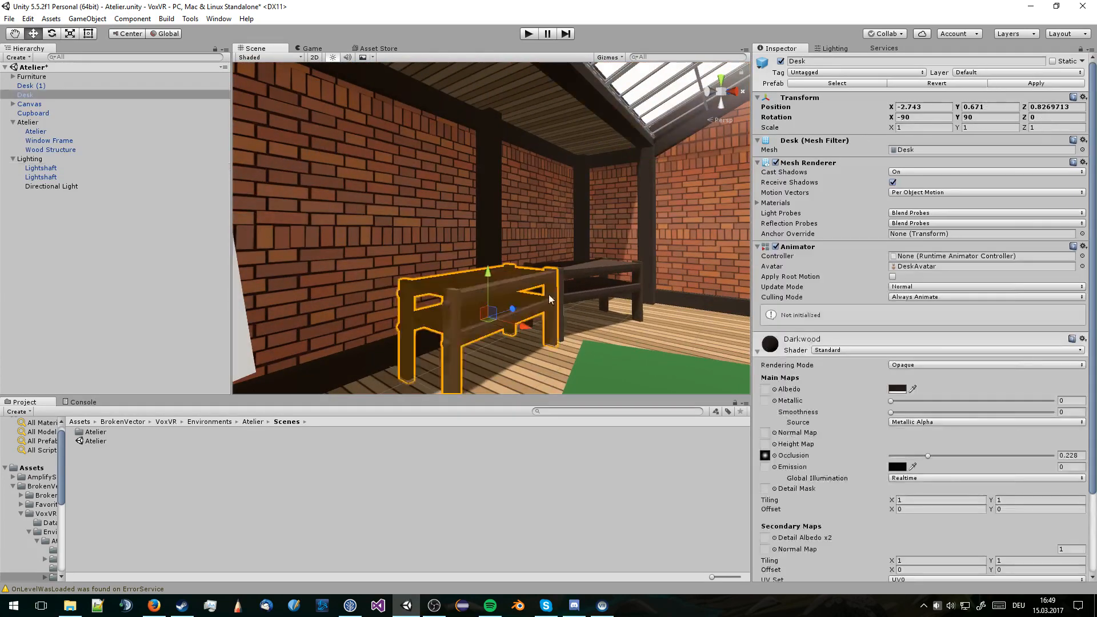
left_click(896, 388)
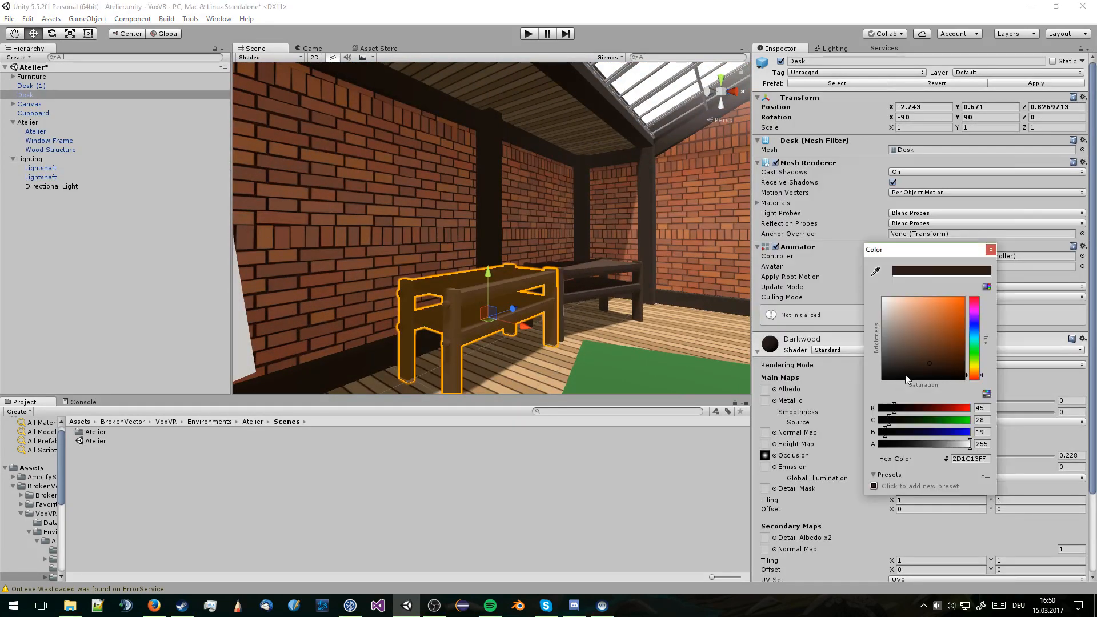
left_click(928, 359)
left_click_drag(930, 356, 933, 358)
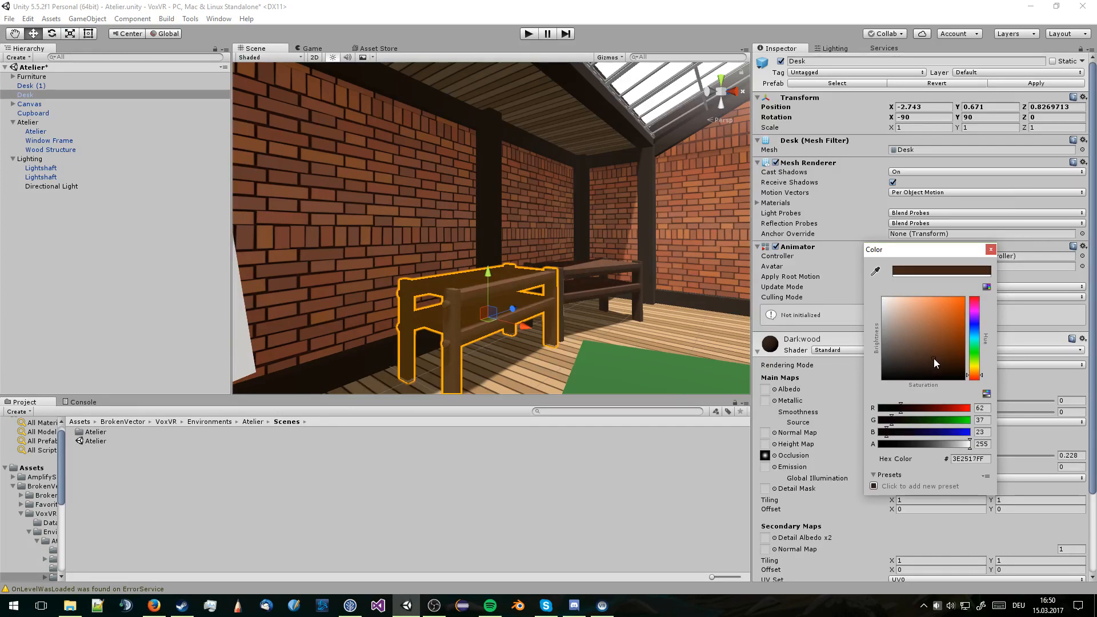
left_click(990, 250)
Lighten the albedo color of the front desk's Wood material to 6D4629
scroll(851, 494, "down", 4)
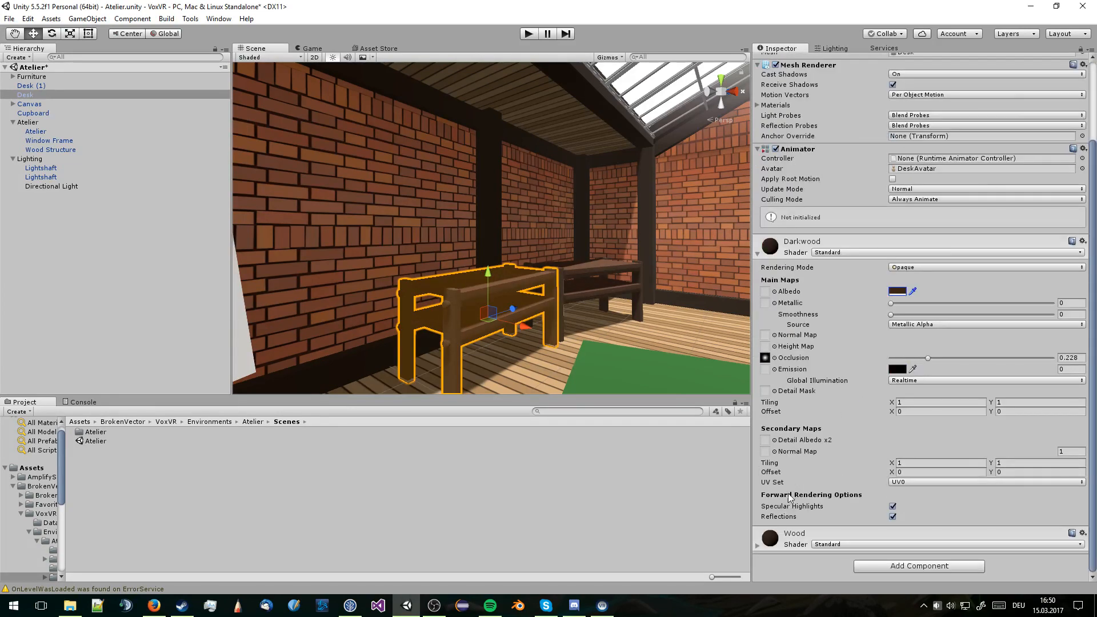
scroll(852, 494, "down", 5)
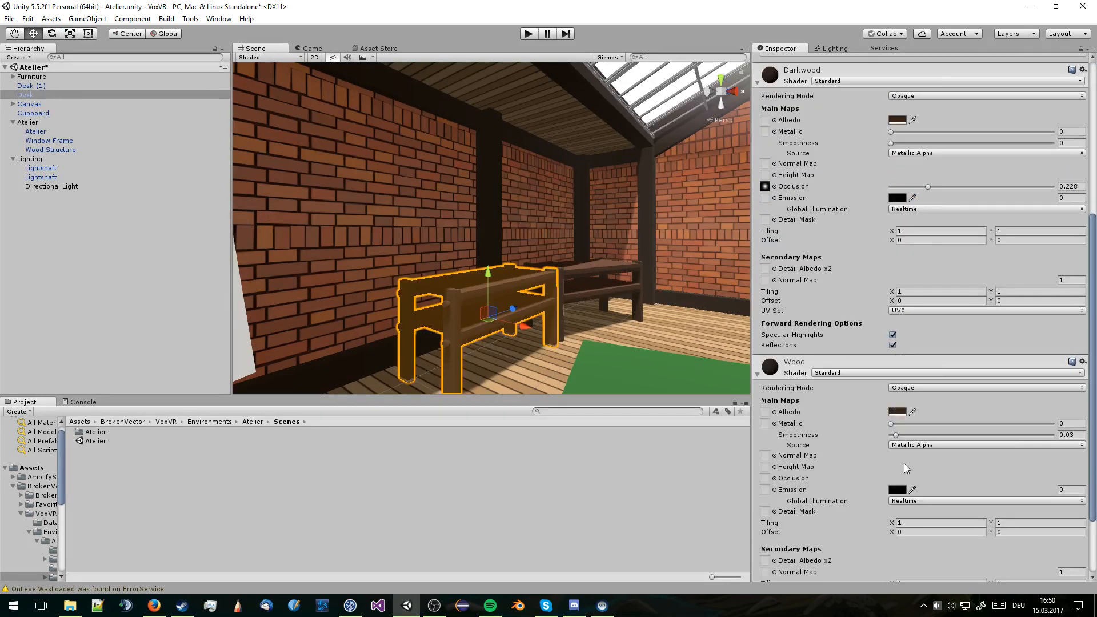
left_click(897, 412)
left_click_drag(933, 351, 933, 344)
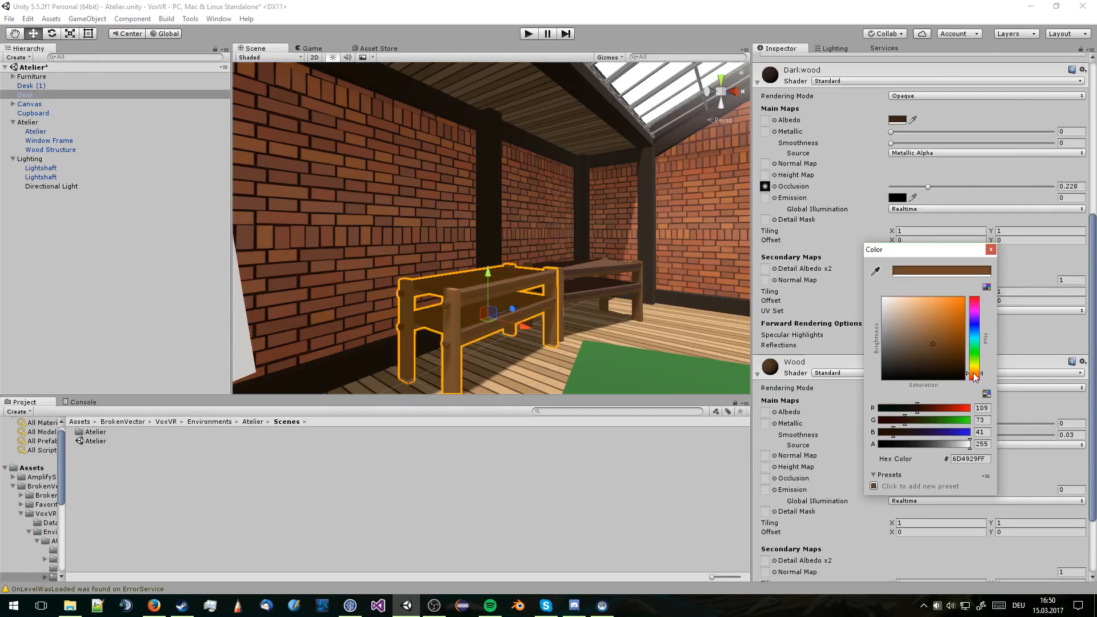
left_click_drag(976, 376, 976, 376)
left_click(670, 104)
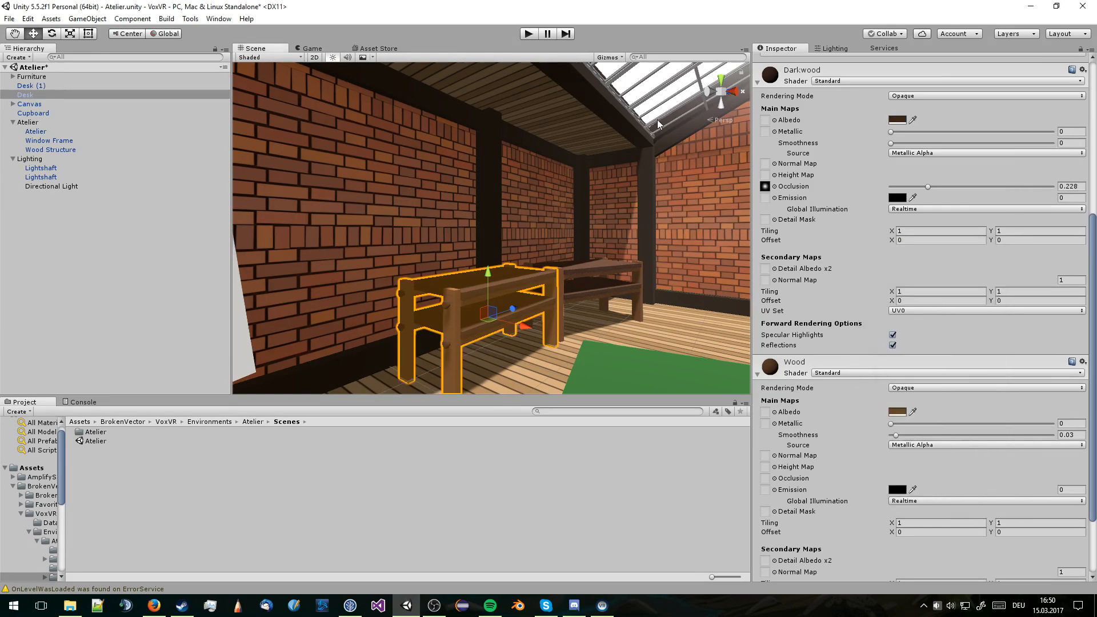
left_click(674, 104)
Examine the desks and the canvas easel from several angles to compare their wood colors
middle_click_drag(660, 122, 637, 175)
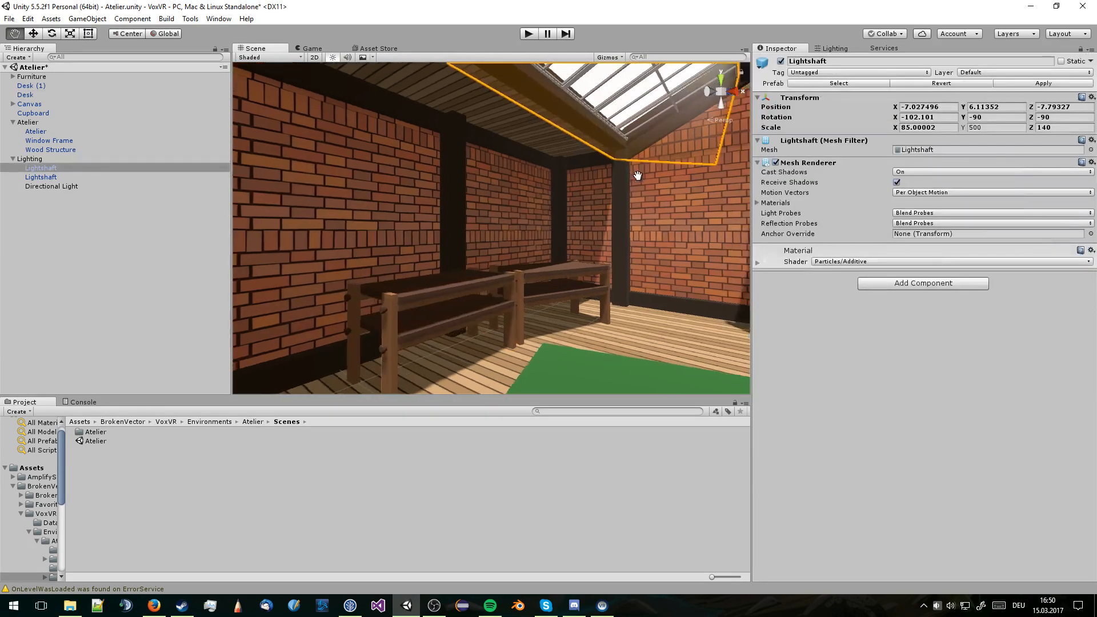
right_click_drag(637, 176, 458, 207)
right_click_drag(575, 203, 485, 201)
middle_click_drag(485, 201, 499, 202)
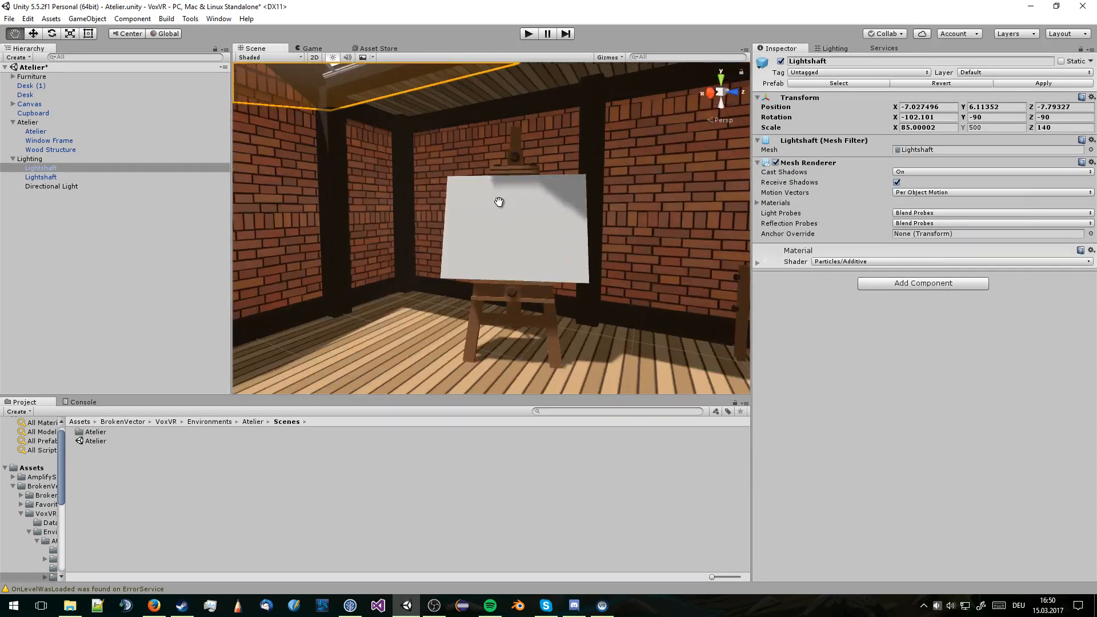
right_click_drag(499, 202, 588, 273)
key("a")
scroll(587, 273, "down", 3)
middle_click_drag(587, 273, 537, 282)
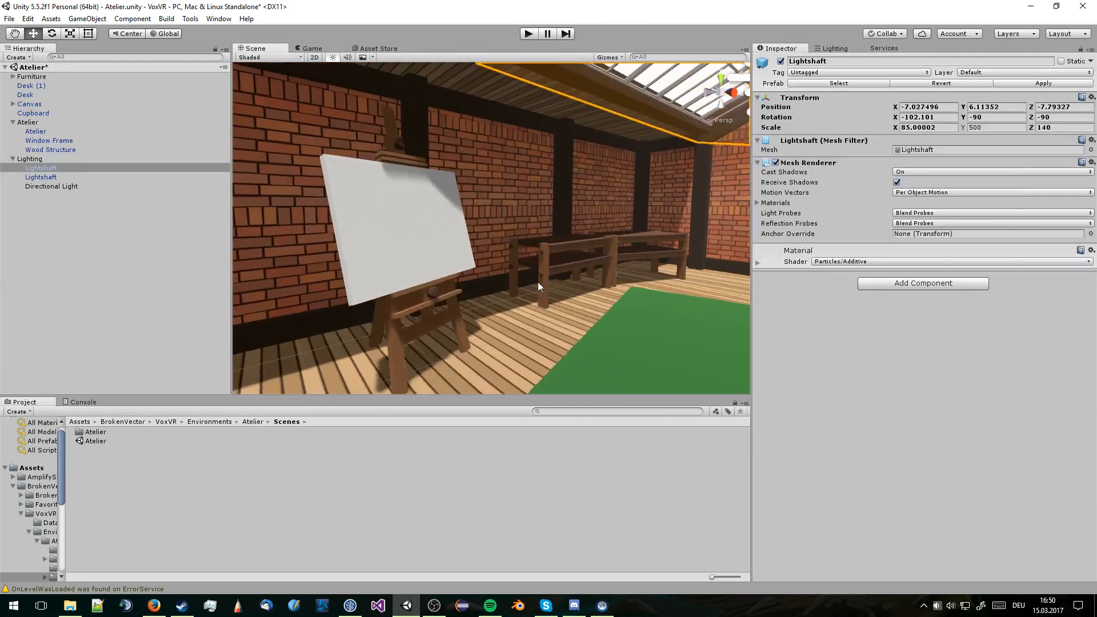
left_click(447, 295)
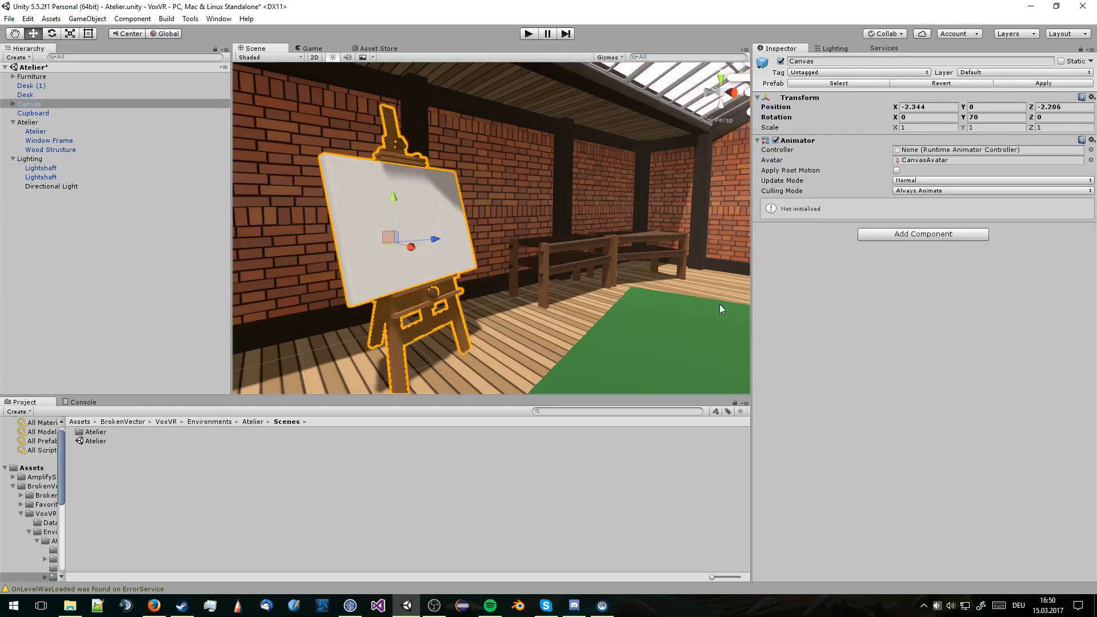
Shift the albedo hue of the Wood material on the front desk slightly toward red
left_click(582, 245)
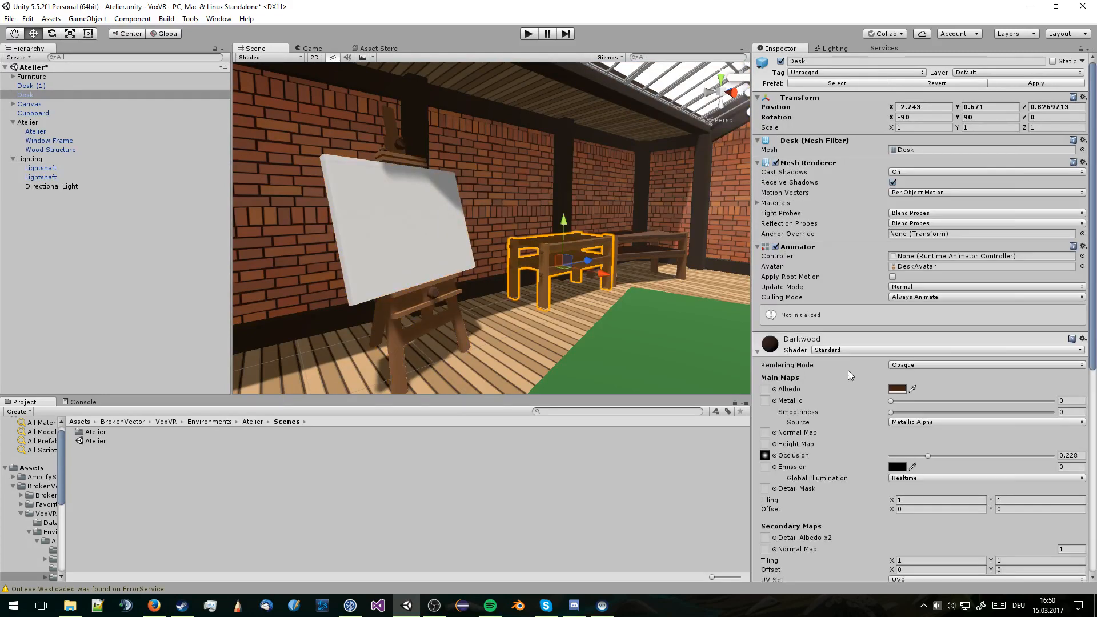
scroll(860, 388, "down", 10)
left_click(899, 337)
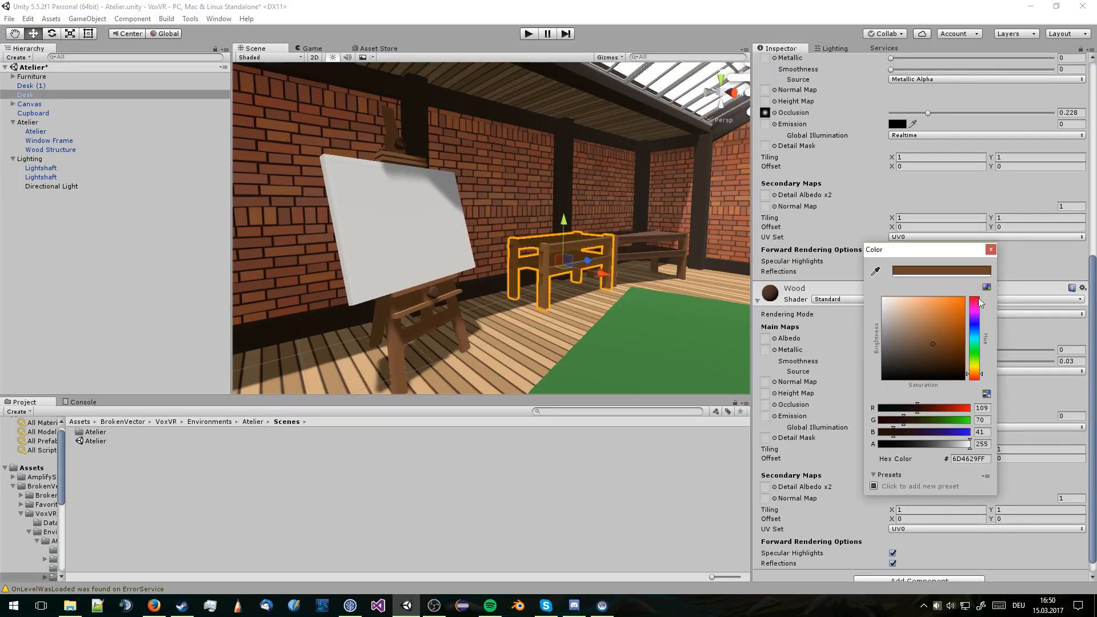
left_click_drag(976, 371, 978, 376)
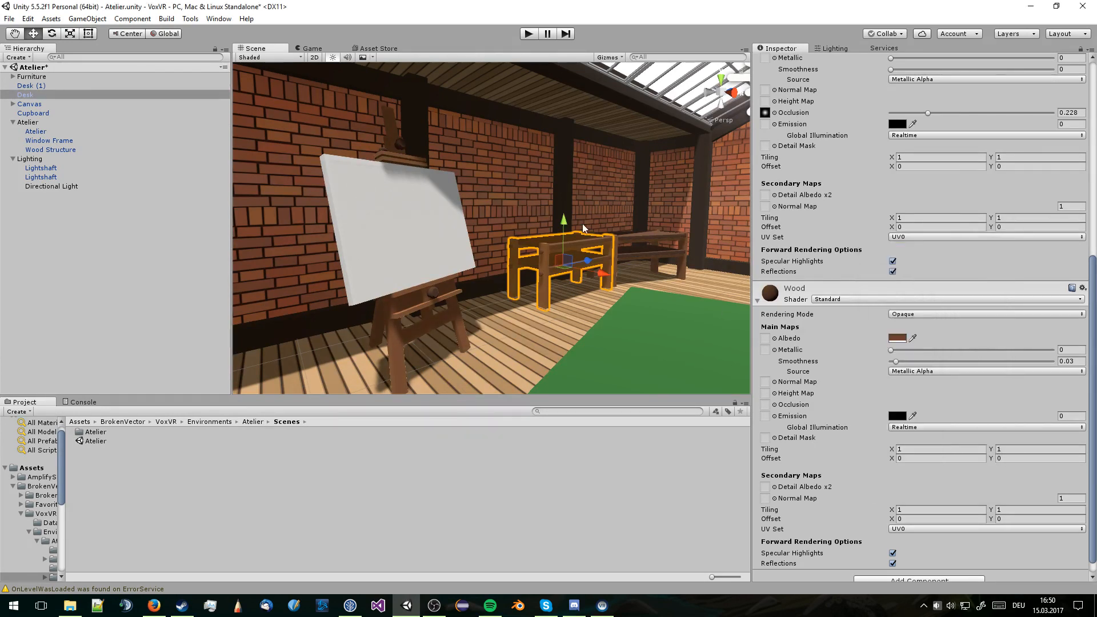
left_click(675, 98)
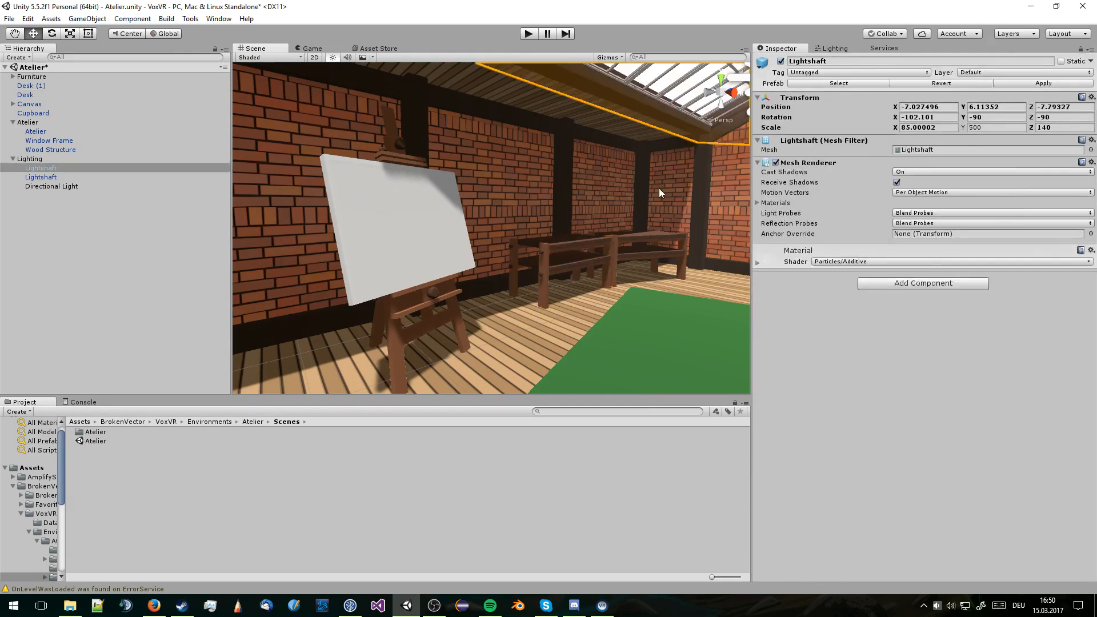
Set the Directional Light's intensity to 1.64 and its bounce intensity to 1.89
right_click_drag(660, 188, 557, 197)
left_click(512, 218)
key("f")
left_click(506, 209)
middle_click_drag(574, 184, 570, 199)
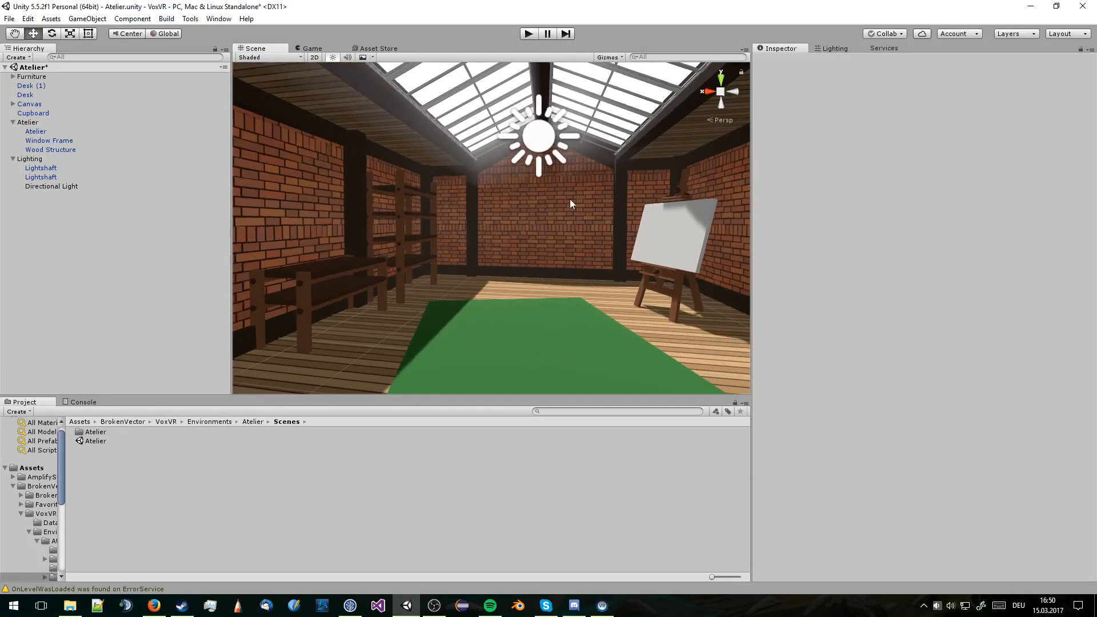
left_click(547, 140)
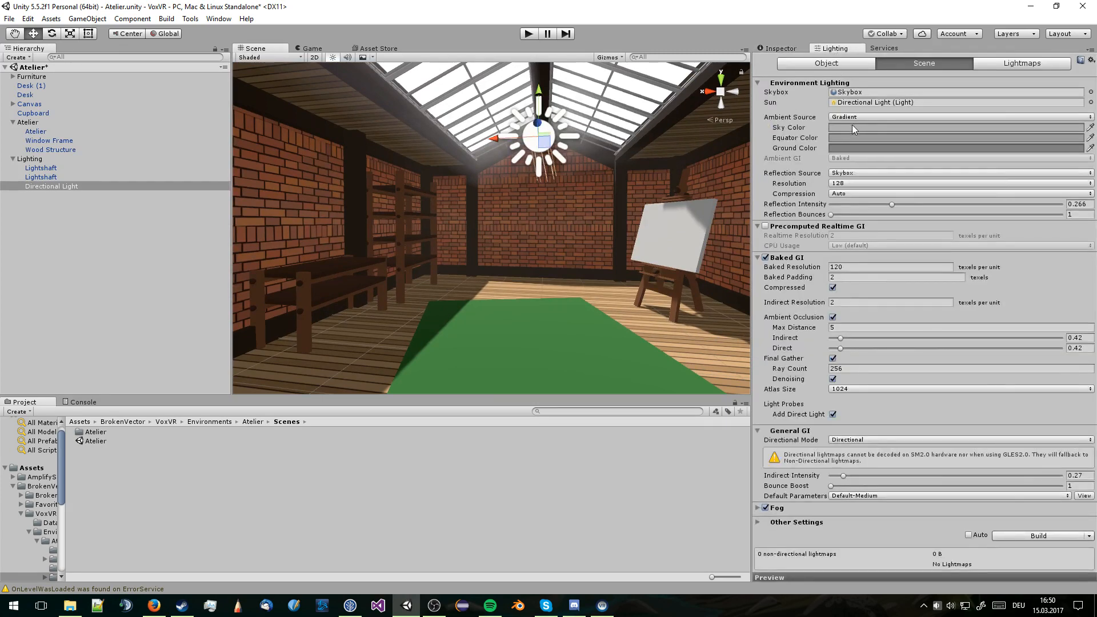
left_click(795, 49)
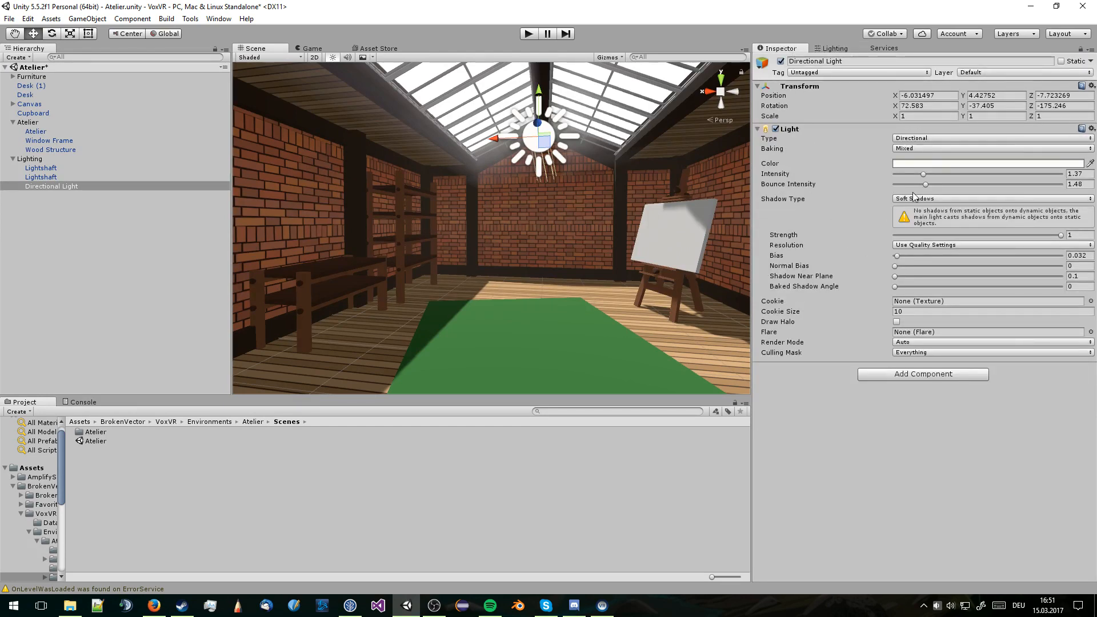
mouse_move(923, 174)
left_mouse_down()
mouse_move(959, 186)
mouse_move(937, 187)
left_mouse_up()
Build the scene's baked lighting and adjust the environment's reflection intensity
left_click(833, 49)
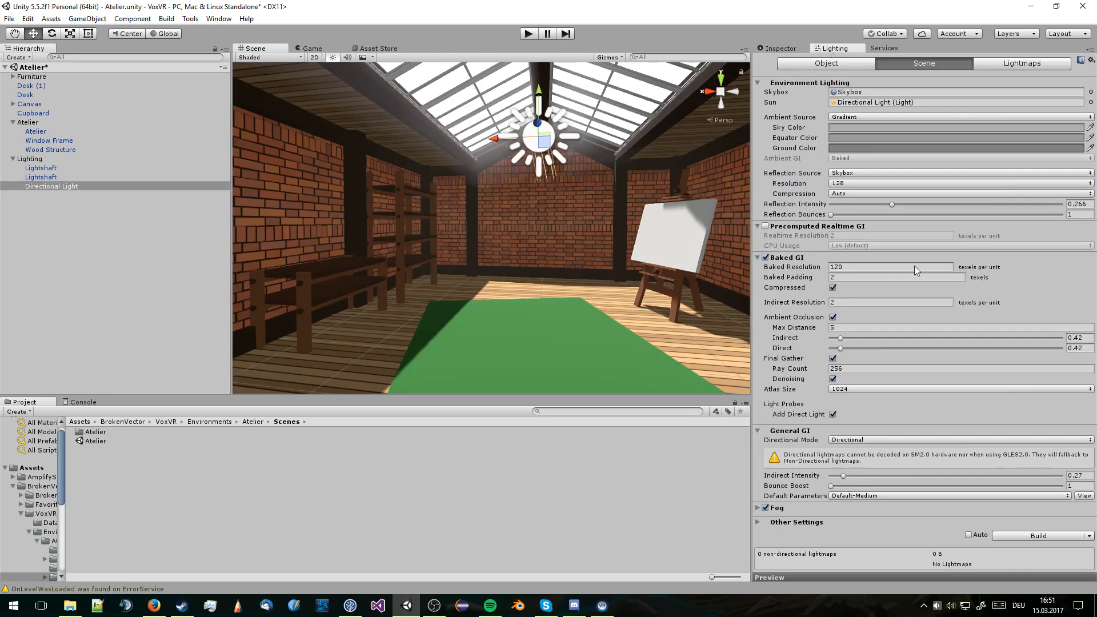
left_click(1029, 536)
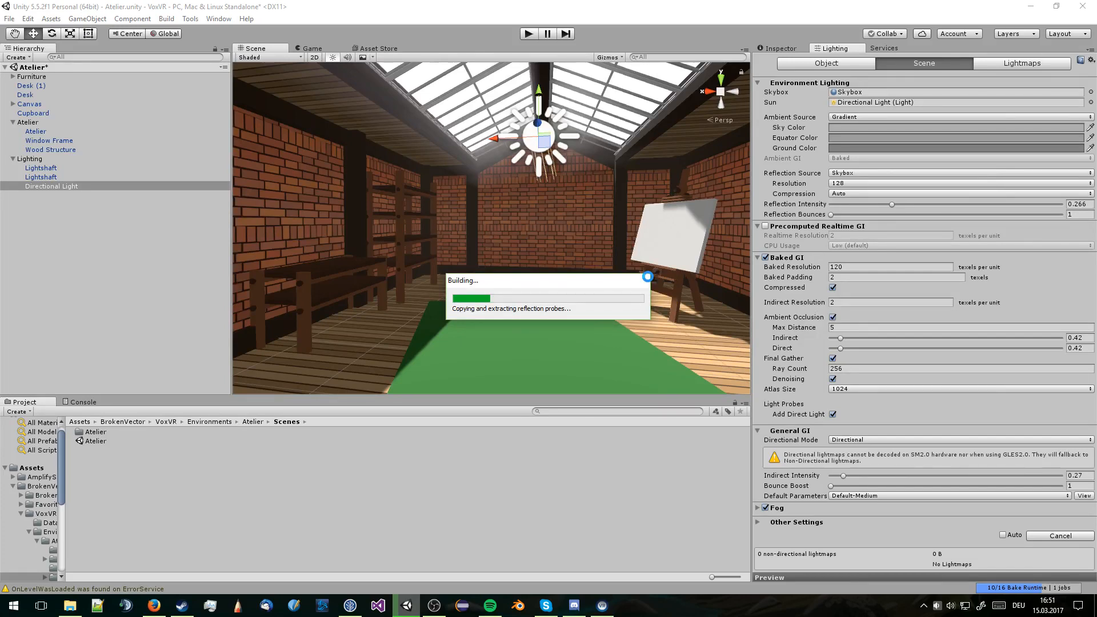
left_click(800, 50)
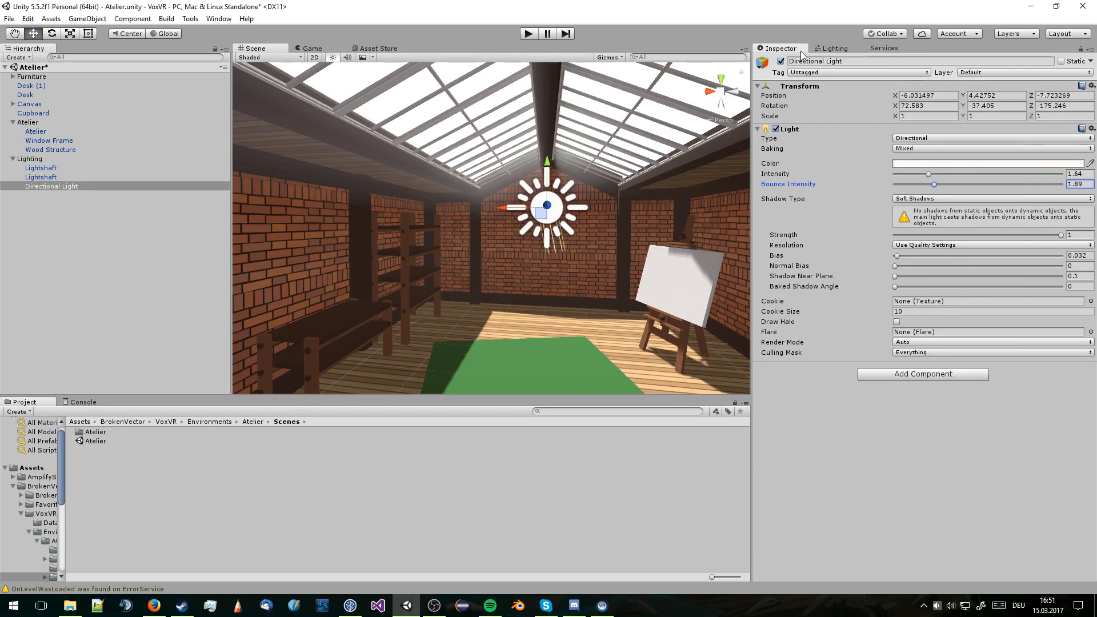
left_click(832, 49)
left_click(888, 205)
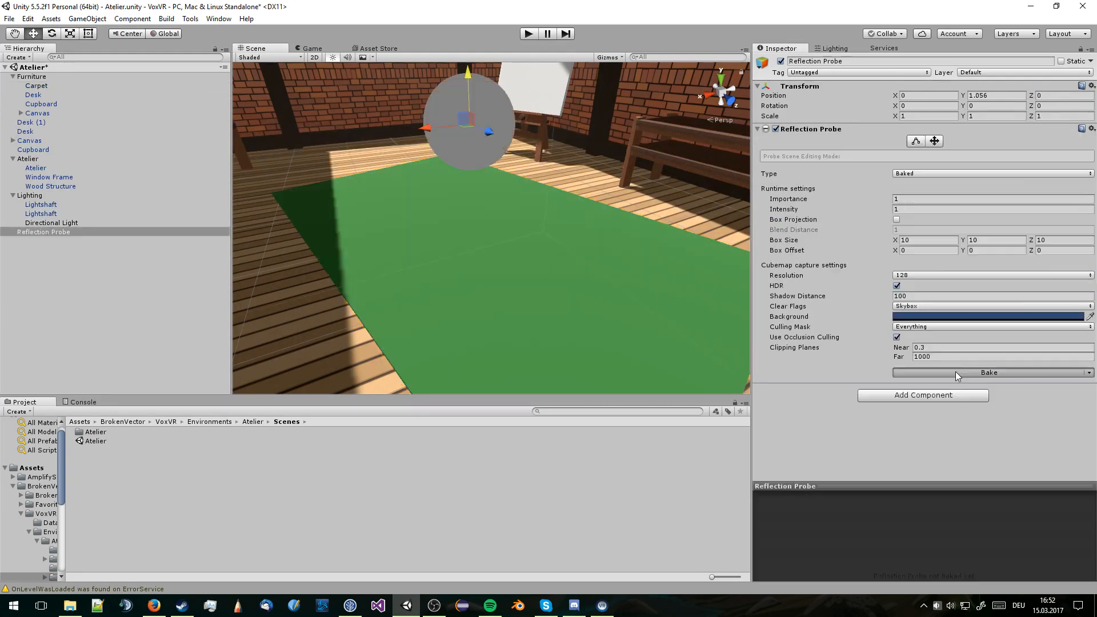
Bake the Reflection Probe above the green carpet and inspect its effect on the room
left_click(956, 372)
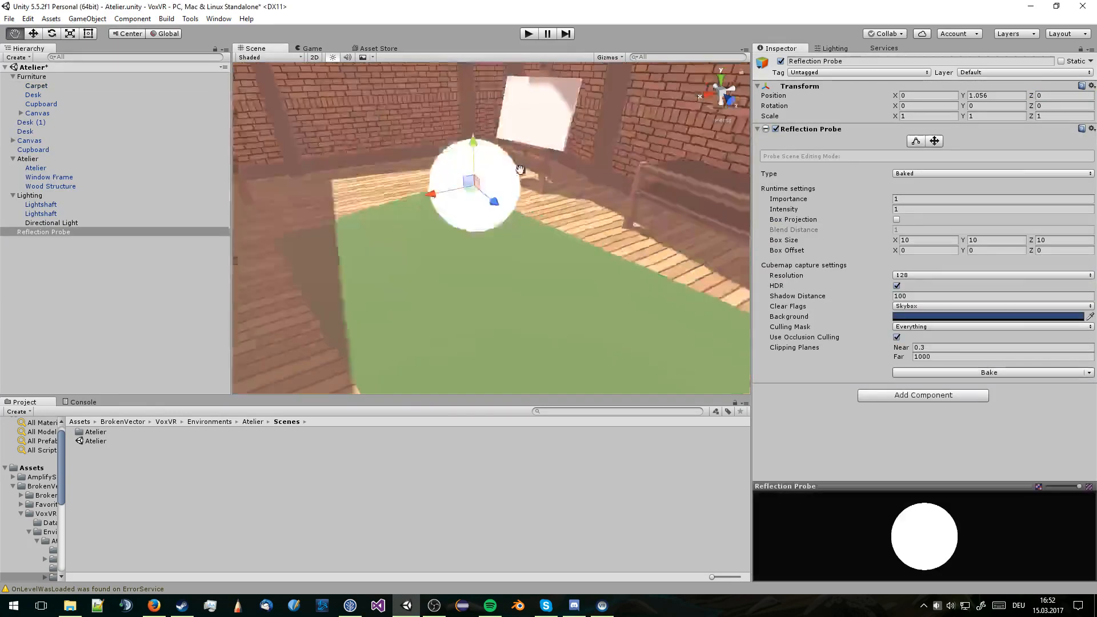
middle_click_drag(516, 123, 520, 174)
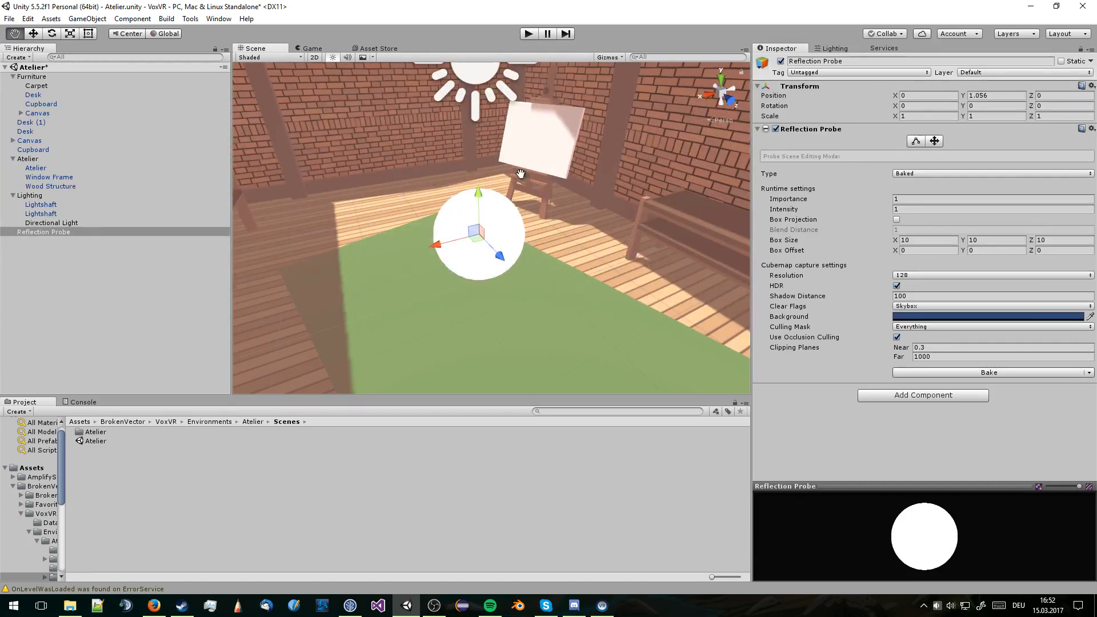
left_click_drag(521, 173, 557, 237, "alt")
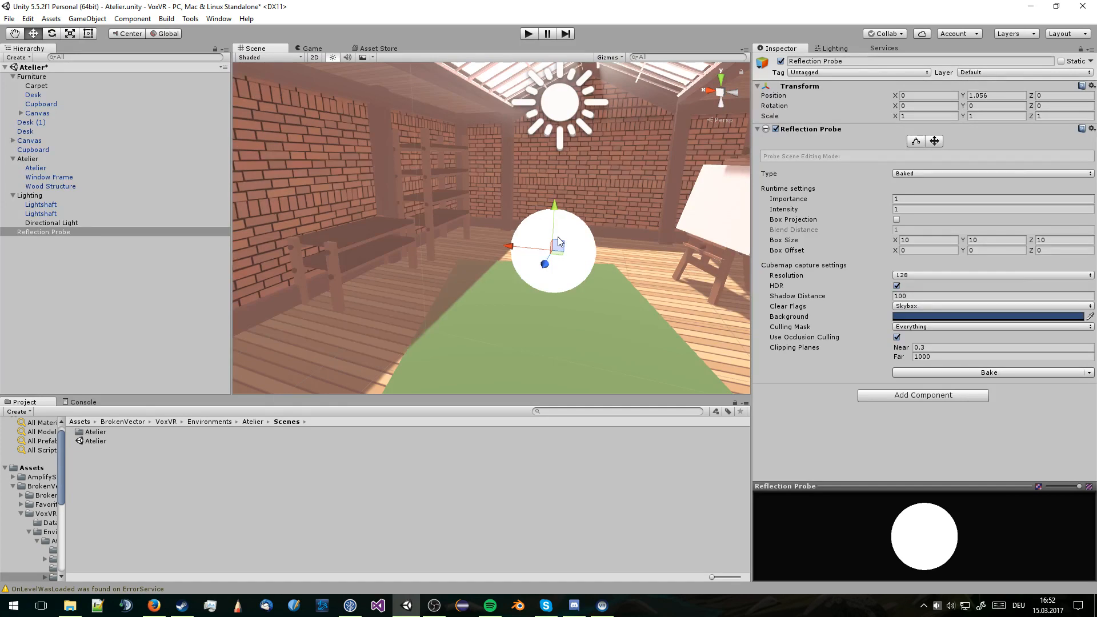
Set the scene's reflection intensity to 0.33 and the General GI indirect intensity to 0.25
left_click(832, 48)
left_click(909, 205)
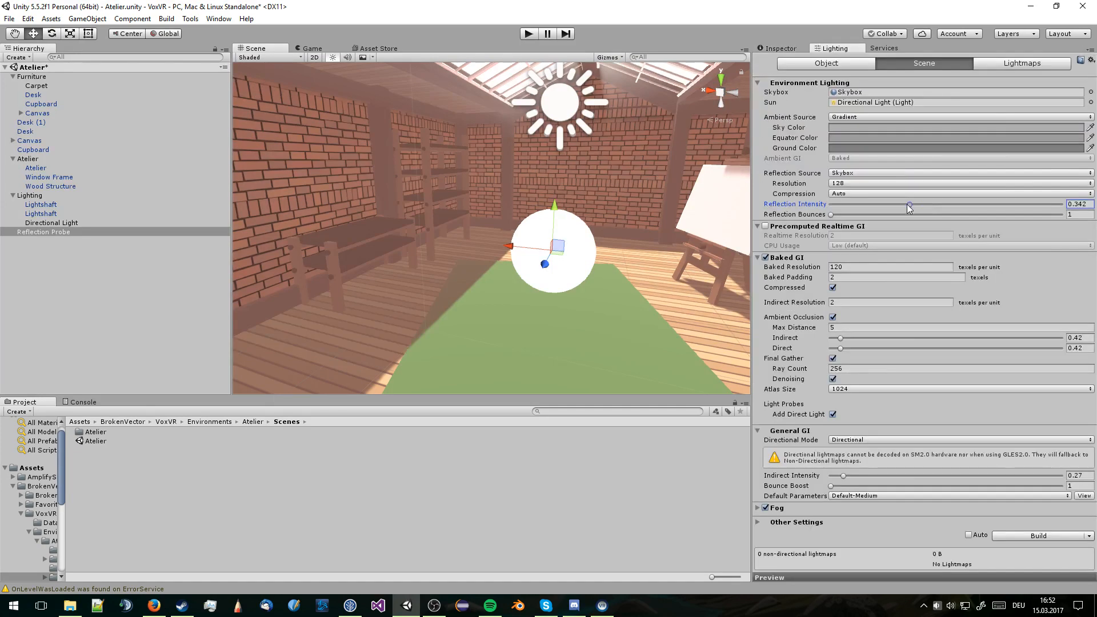
left_click_drag(907, 204, 904, 204)
left_click_drag(841, 476, 845, 480)
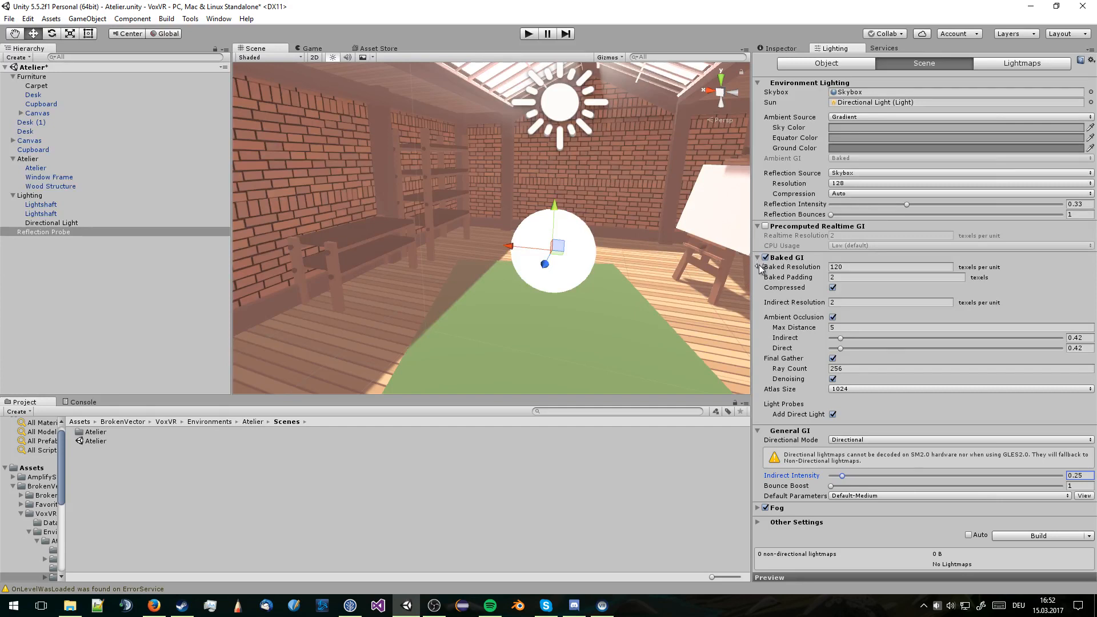
Set both the indirect and direct ambient occlusion values of the Baked GI to 0.4
left_click(841, 339)
left_click_drag(843, 340, 841, 353)
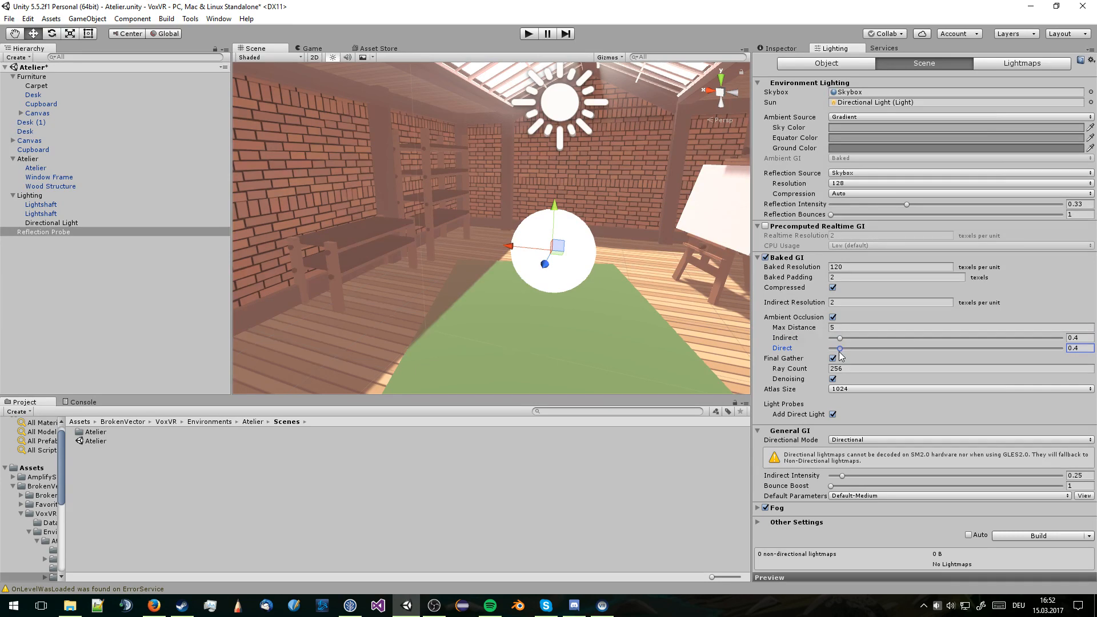
left_click(571, 228)
left_click(573, 248)
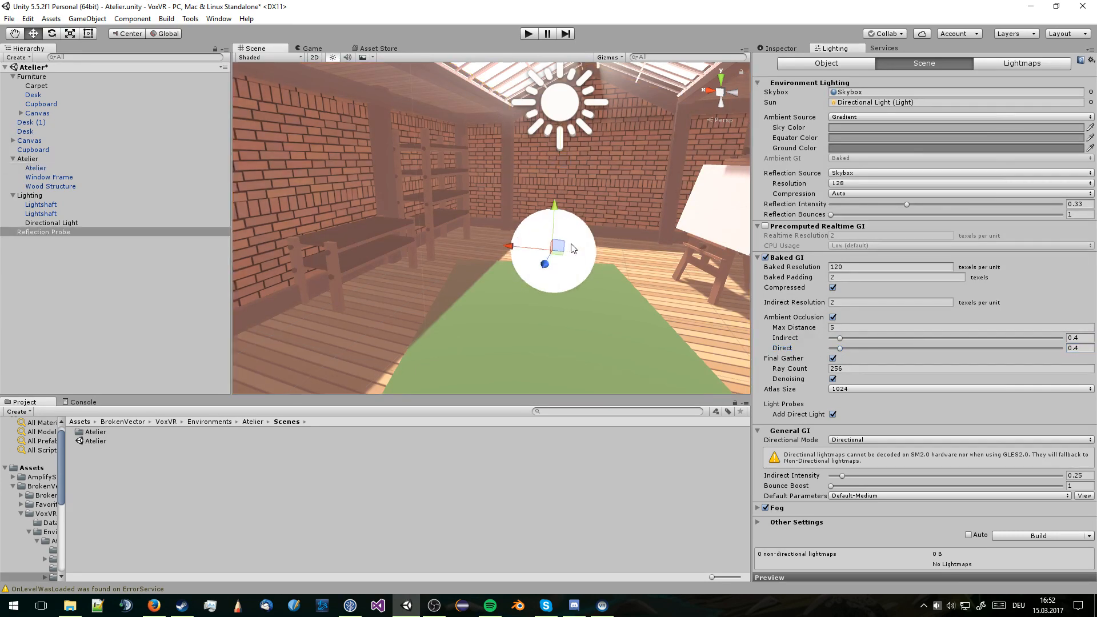
Lower the environment's reflection intensity to 0.127 and rebuild the scene's lighting
left_click(785, 46)
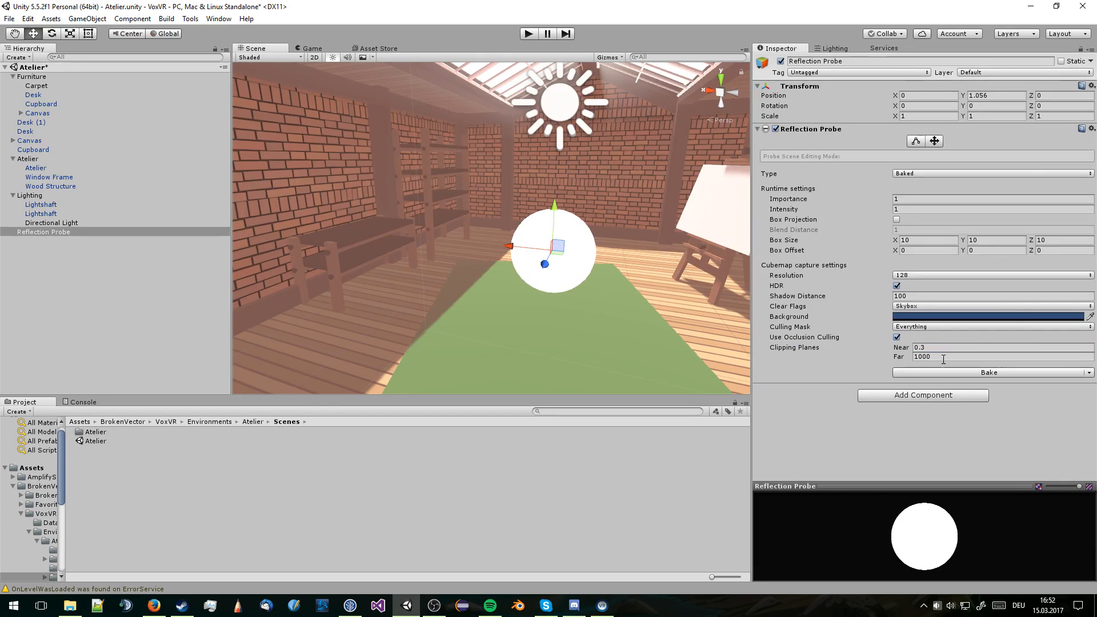
left_click_drag(605, 204, 597, 149, "alt")
left_click_drag(566, 250, 629, 204, "alt")
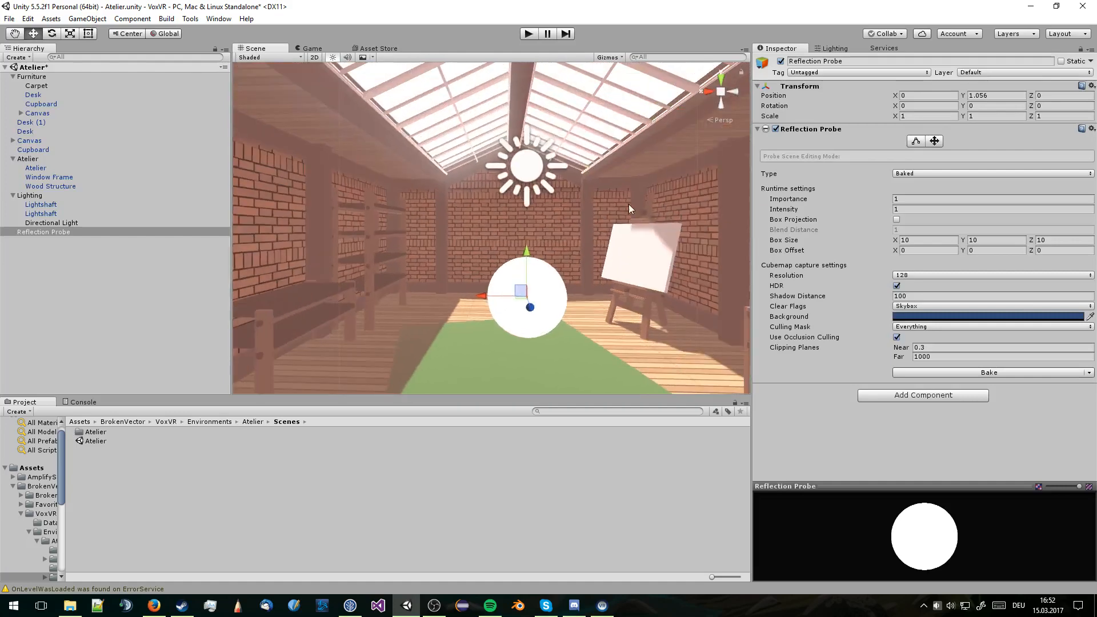
left_click(831, 48)
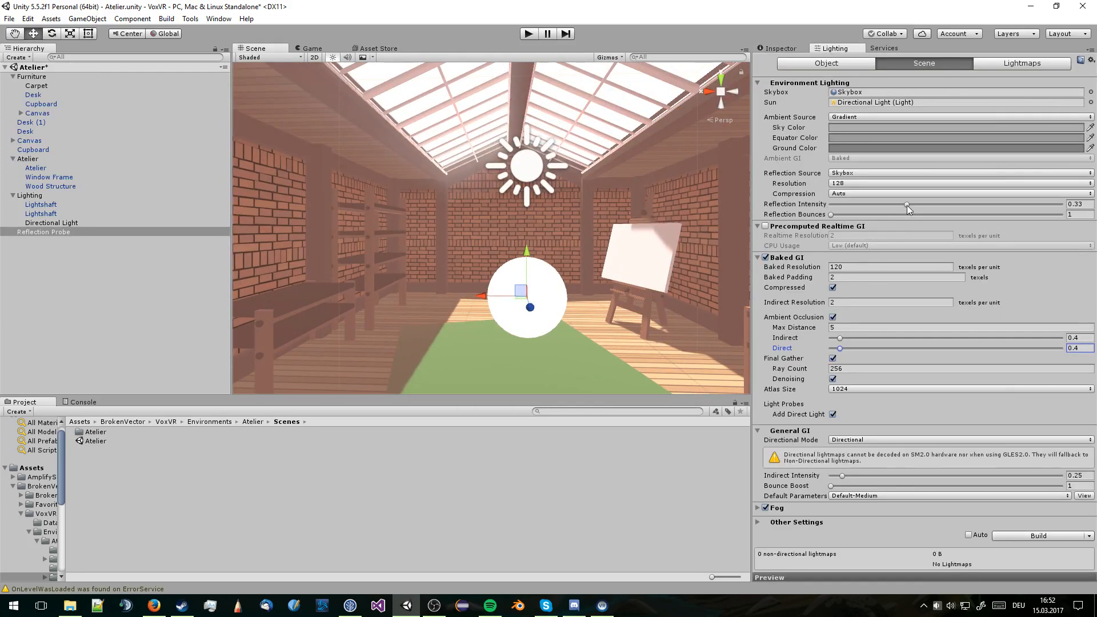
left_click_drag(907, 204, 847, 211)
left_click(1010, 536)
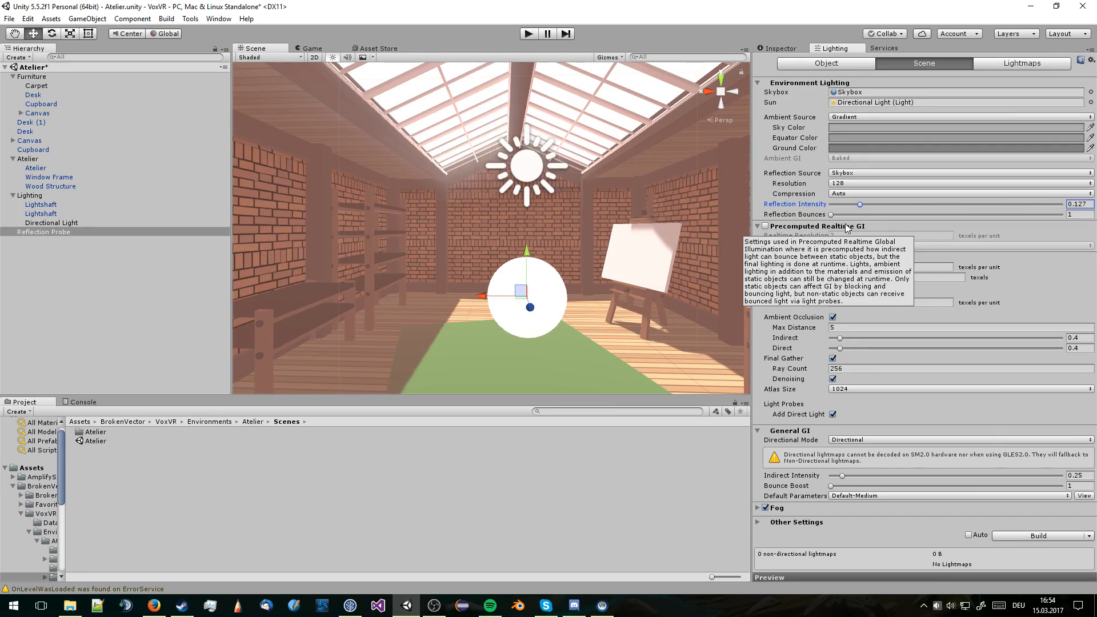
left_click(660, 492)
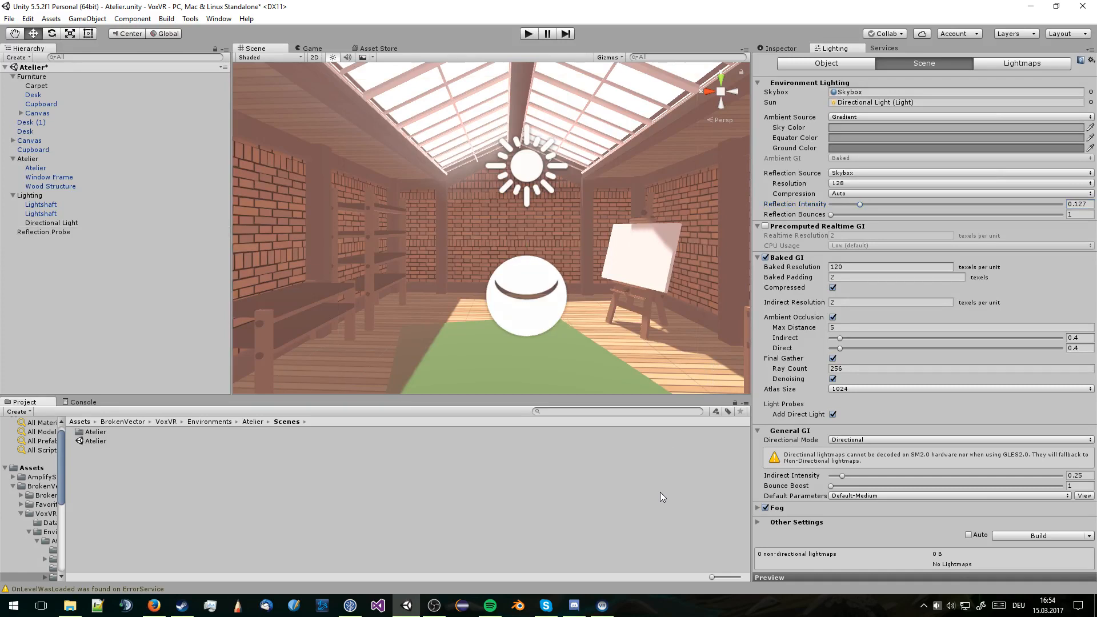
middle_click_drag(607, 386, 602, 368)
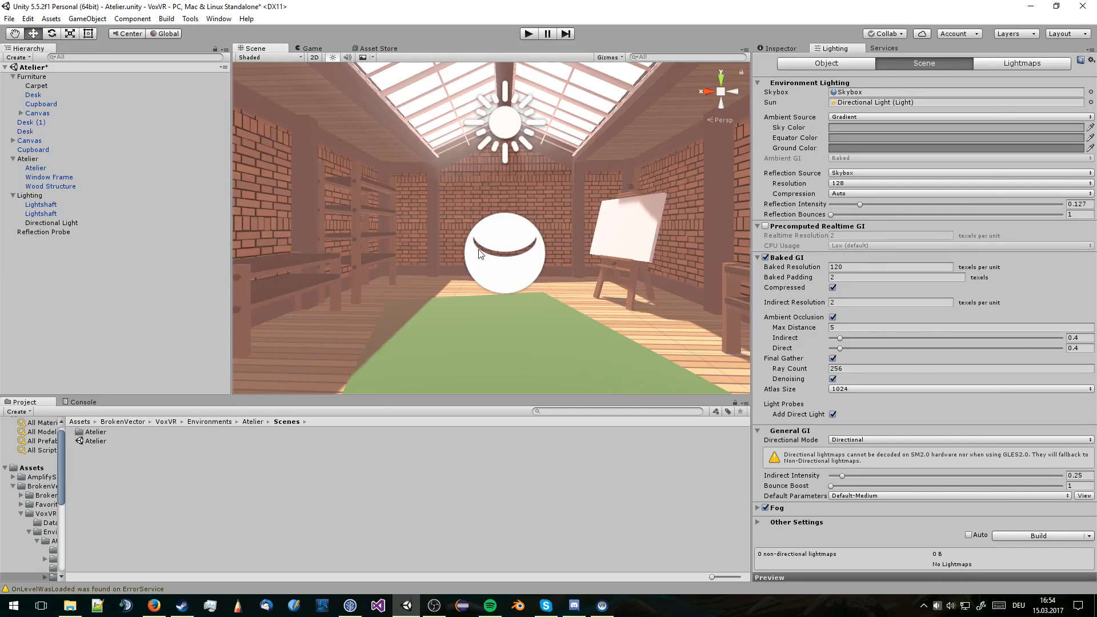
right_click_drag(482, 255, 563, 264)
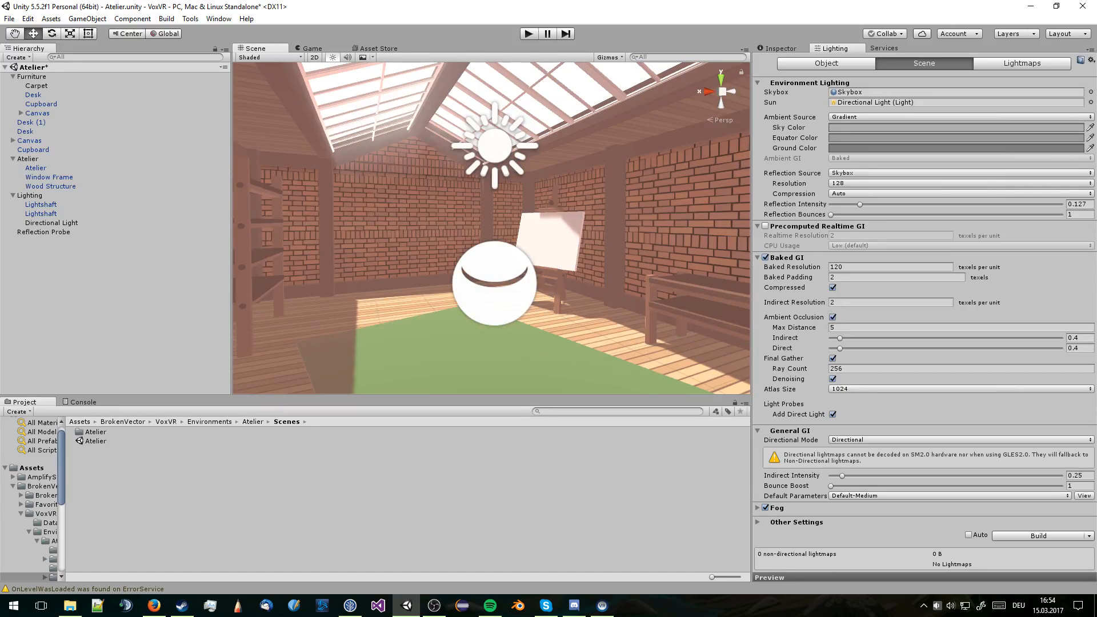
key("alt+Tab")
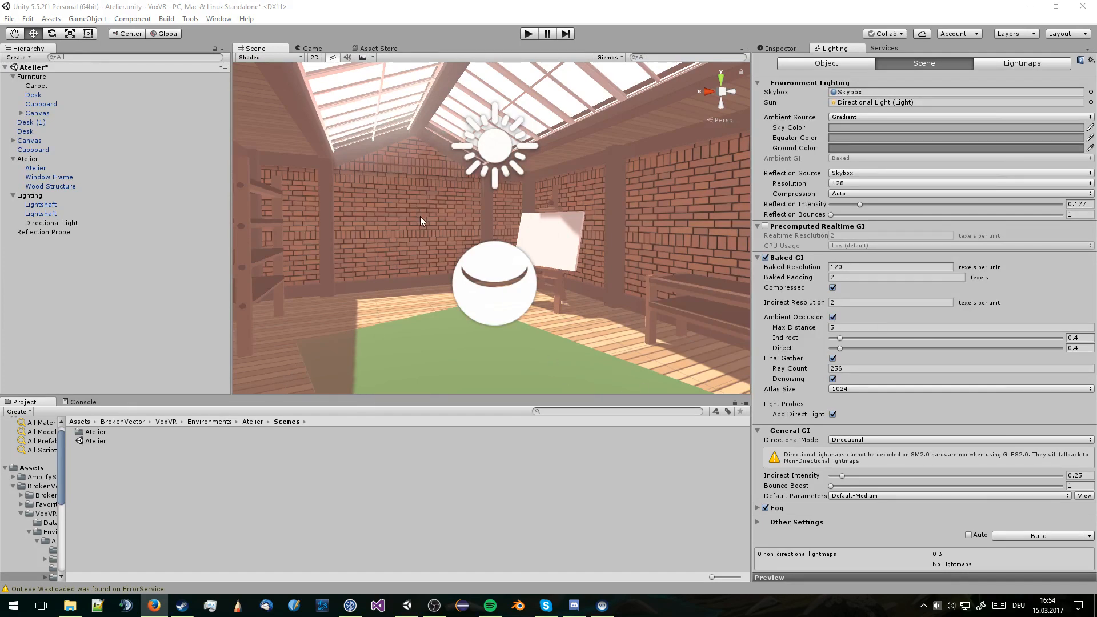
middle_click_drag(420, 216, 419, 222)
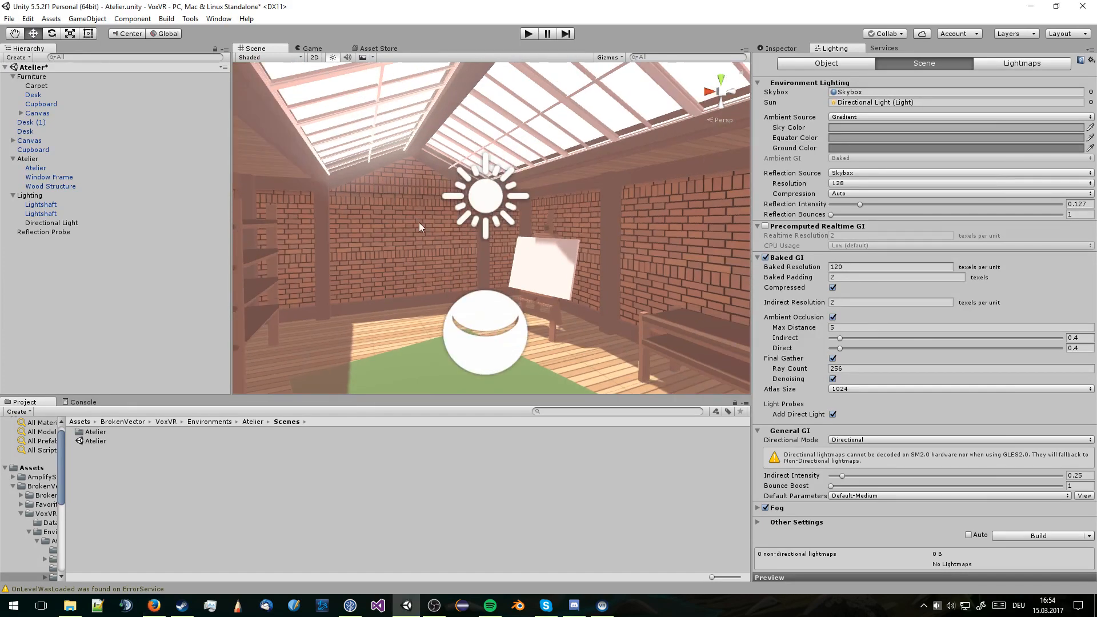
Select the Reflection Probe above the green carpet and review its component settings
left_click(499, 320)
middle_click_drag(499, 227, 478, 235)
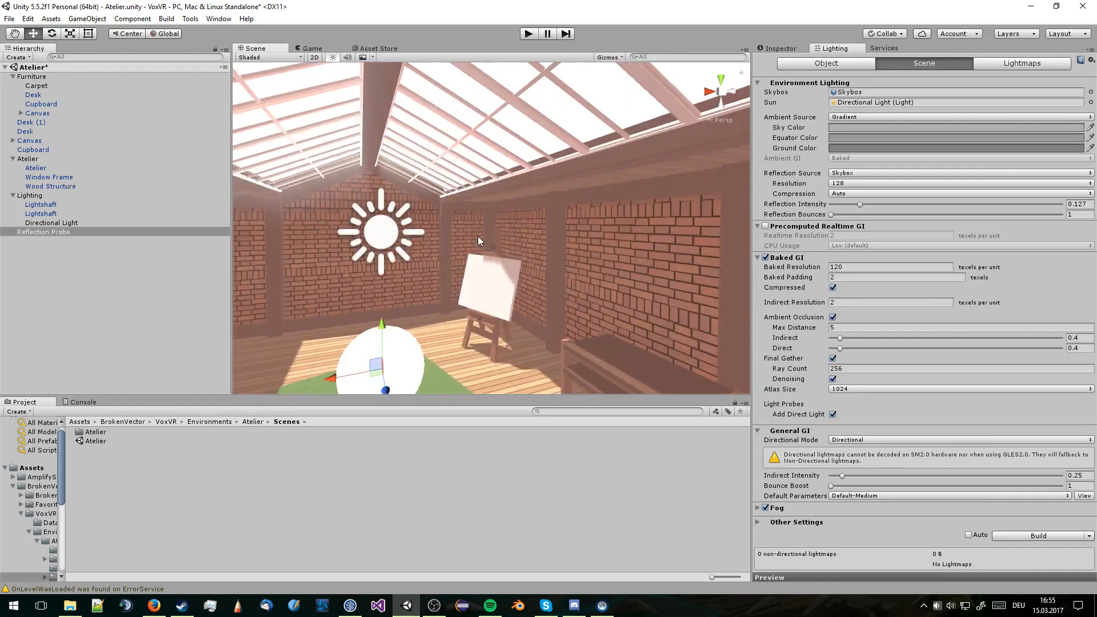
middle_click_drag(506, 320, 592, 192)
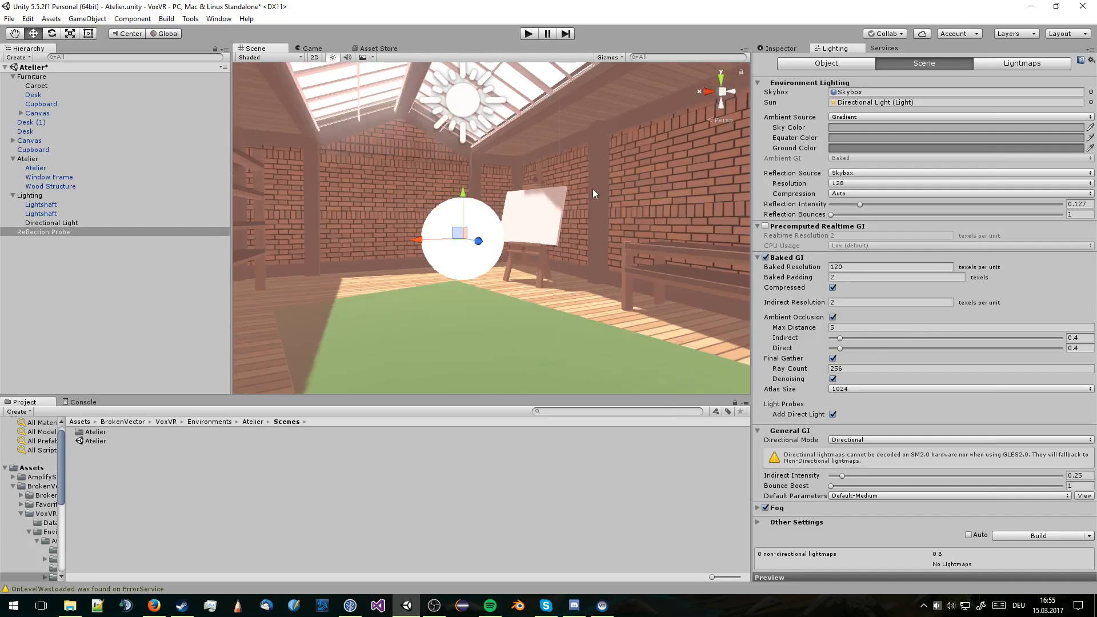
left_click(794, 48)
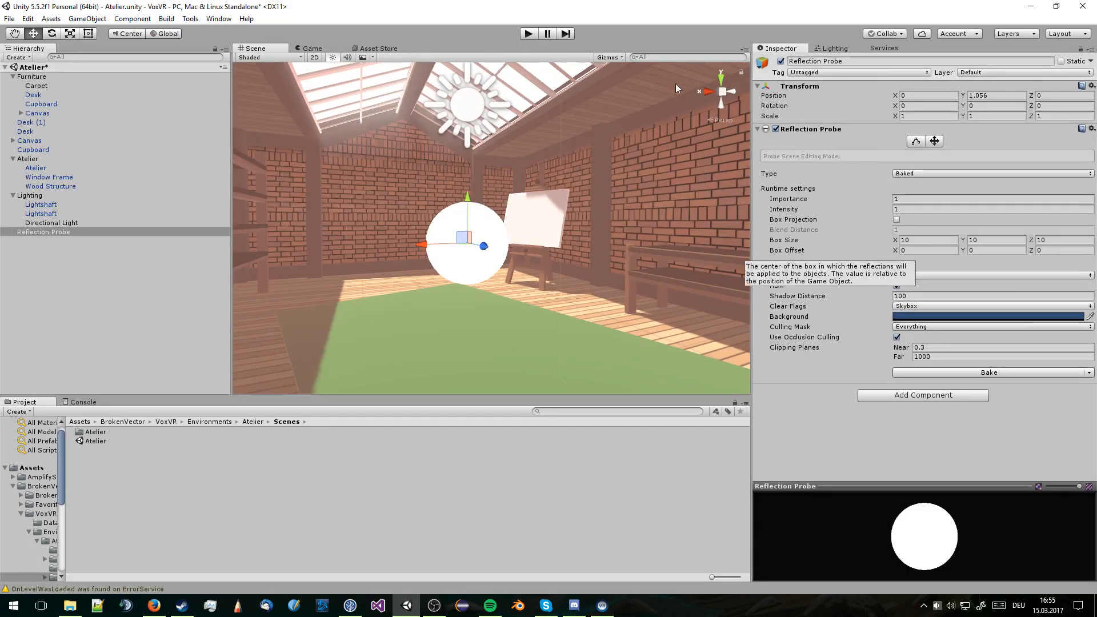
Lower the environment's reflection intensity to 0.1 and rebuild the scene's lighting
left_click(835, 52)
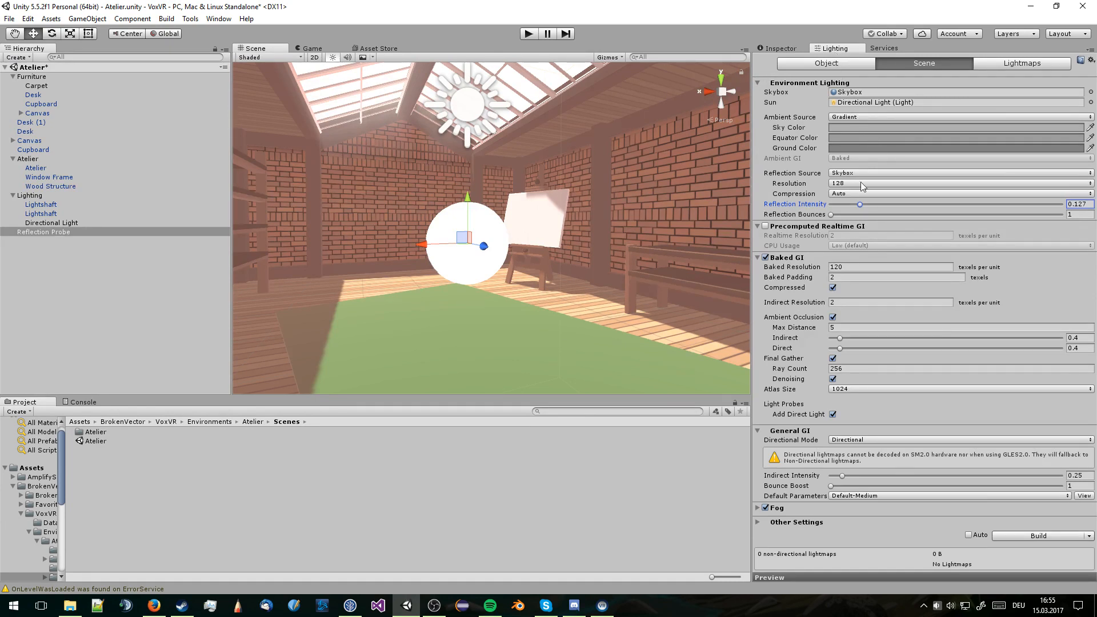
left_click_drag(855, 205, 853, 205)
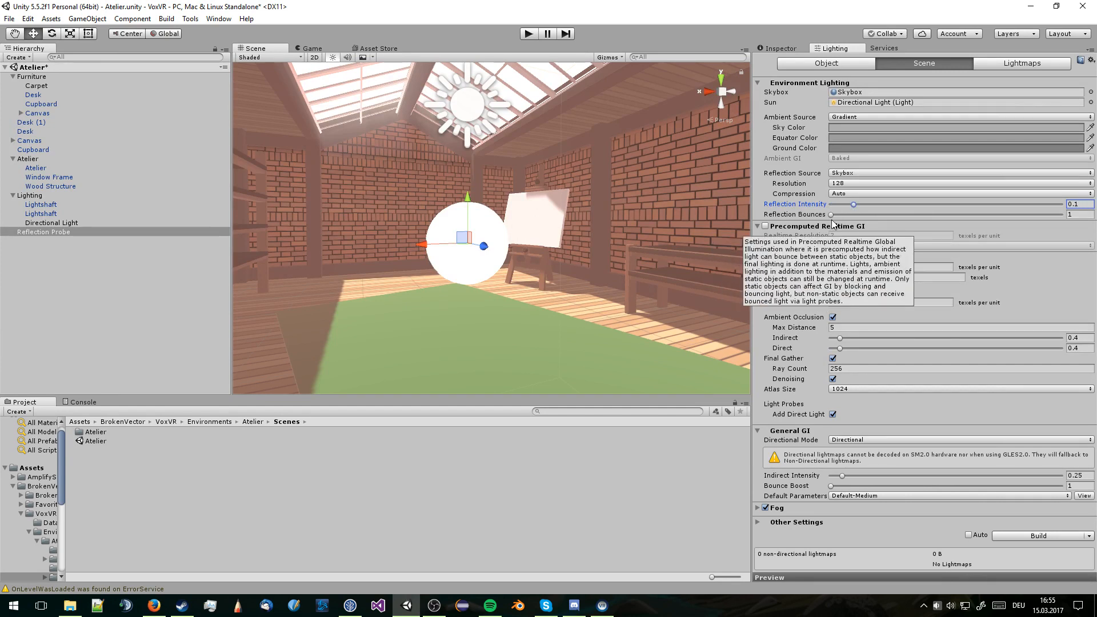
left_click(831, 214)
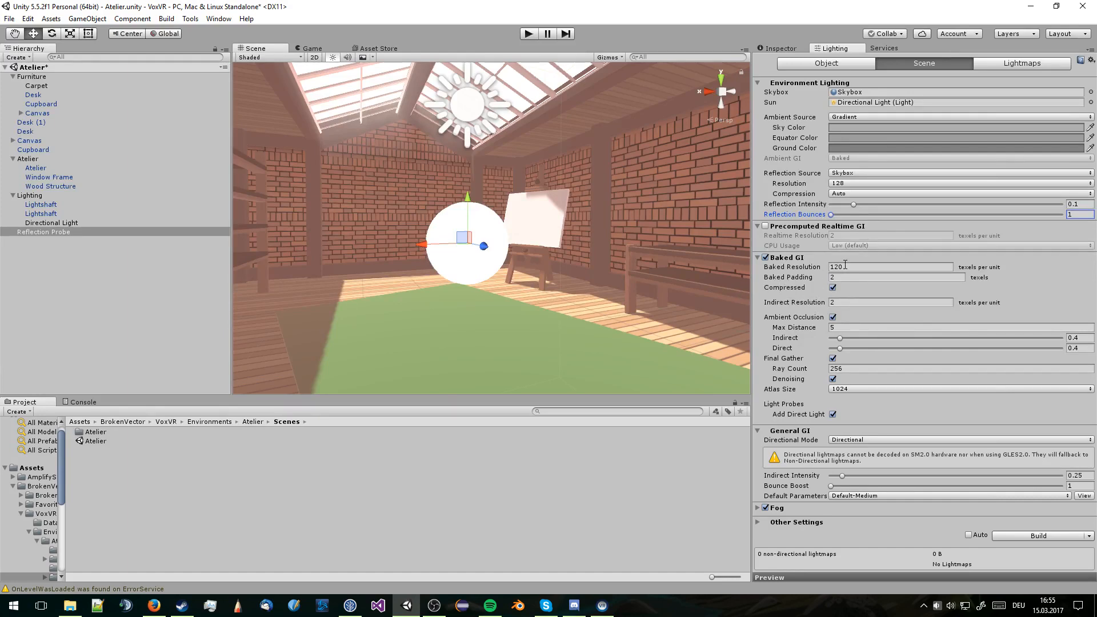
mouse_move(624, 215)
middle_mouse_down()
mouse_move(624, 252)
mouse_move(632, 229)
mouse_move(639, 252)
mouse_move(621, 227)
middle_mouse_up()
left_click(631, 242)
left_click(567, 187)
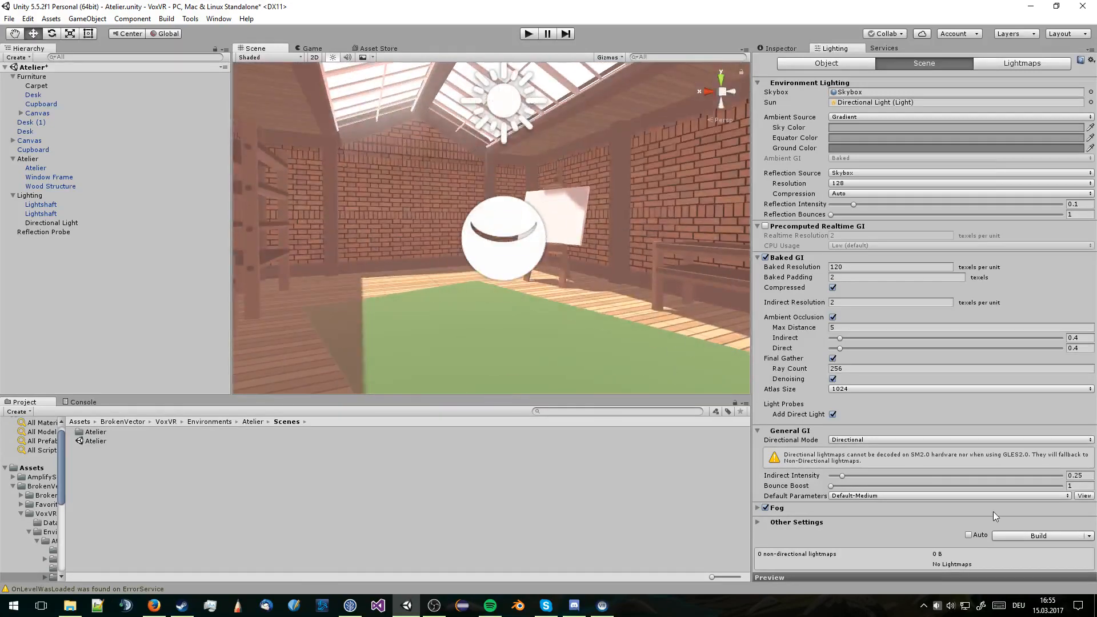
left_click(1031, 538)
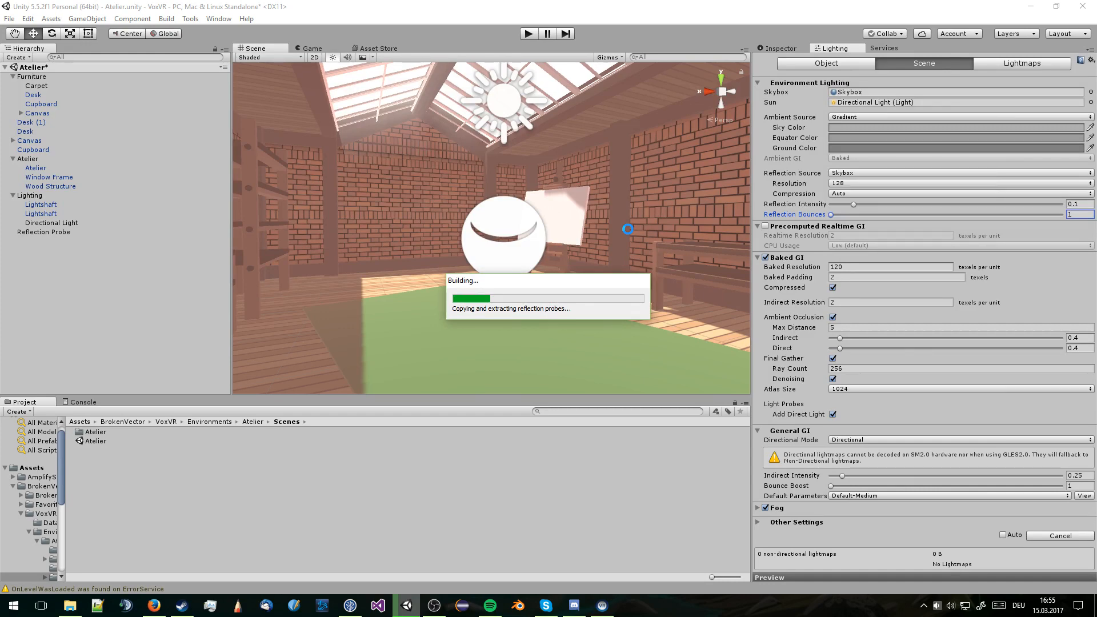
Move the Reflection Probe sideways along its X axis until it sits outside the atelier room
middle_click_drag(536, 169, 609, 242)
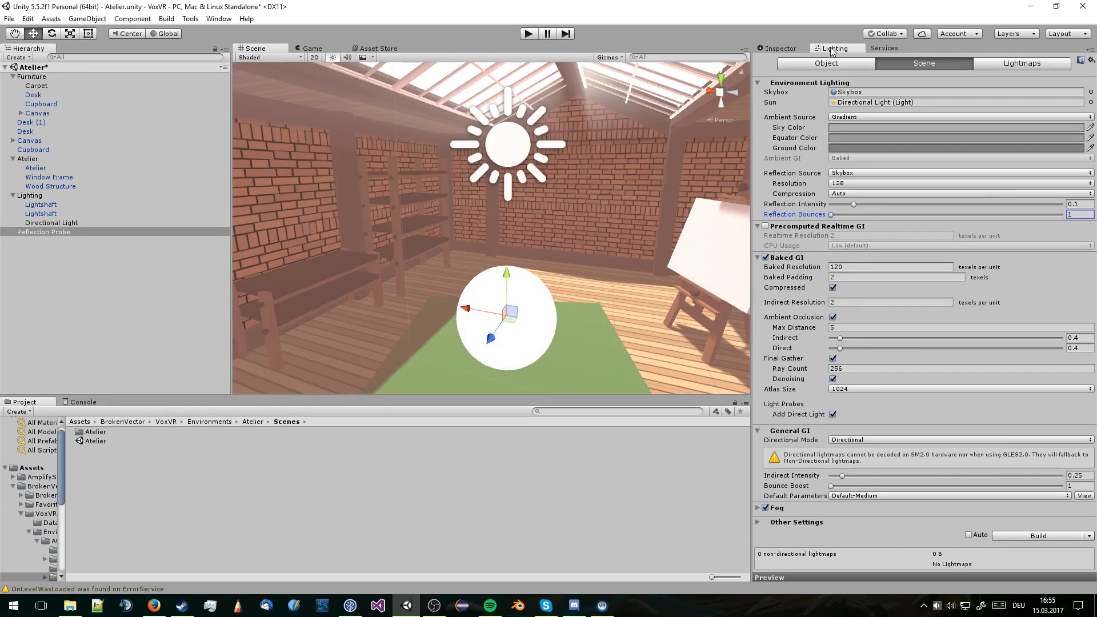
scroll(602, 186, "up", 3)
right_click_drag(601, 183, 520, 202)
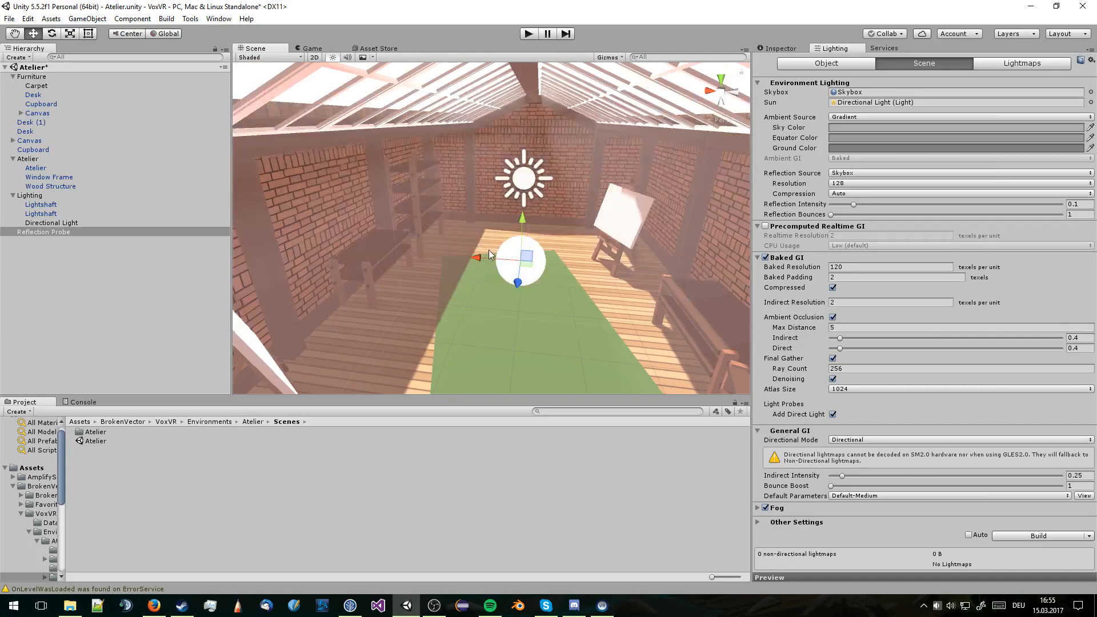
left_click_drag(488, 255, 520, 253)
scroll(529, 249, "down", 3)
middle_click_drag(558, 146, 544, 220)
left_click_drag(512, 316, 913, 298)
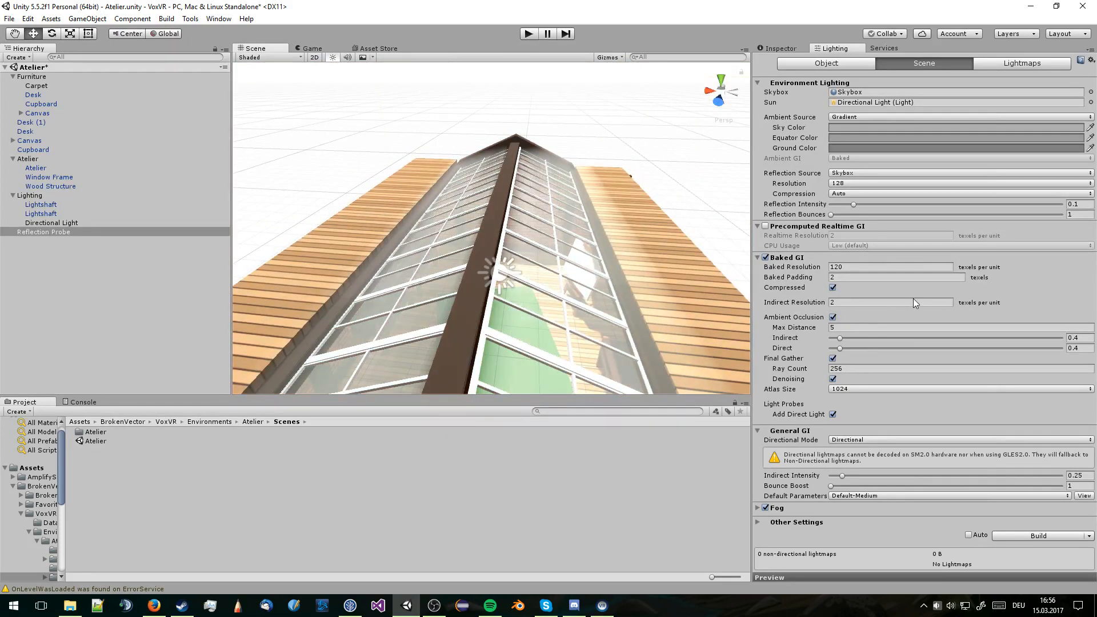
Examine the brick walls, furniture and carpet from several angles with the Reflection Probe outside the room
right_click_drag(633, 307, 646, 261)
scroll(646, 260, "up", 3)
scroll(633, 264, "down", 3)
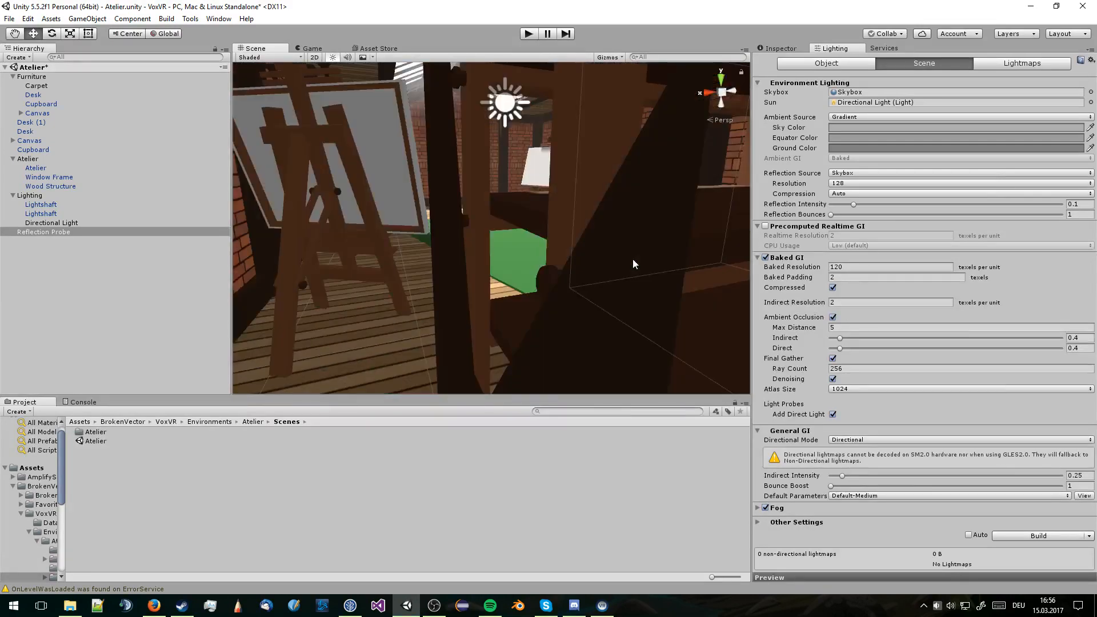
scroll(633, 264, "up", 3)
middle_click_drag(633, 264, 630, 280)
right_click_drag(630, 279, 669, 280)
middle_click_drag(669, 280, 675, 257)
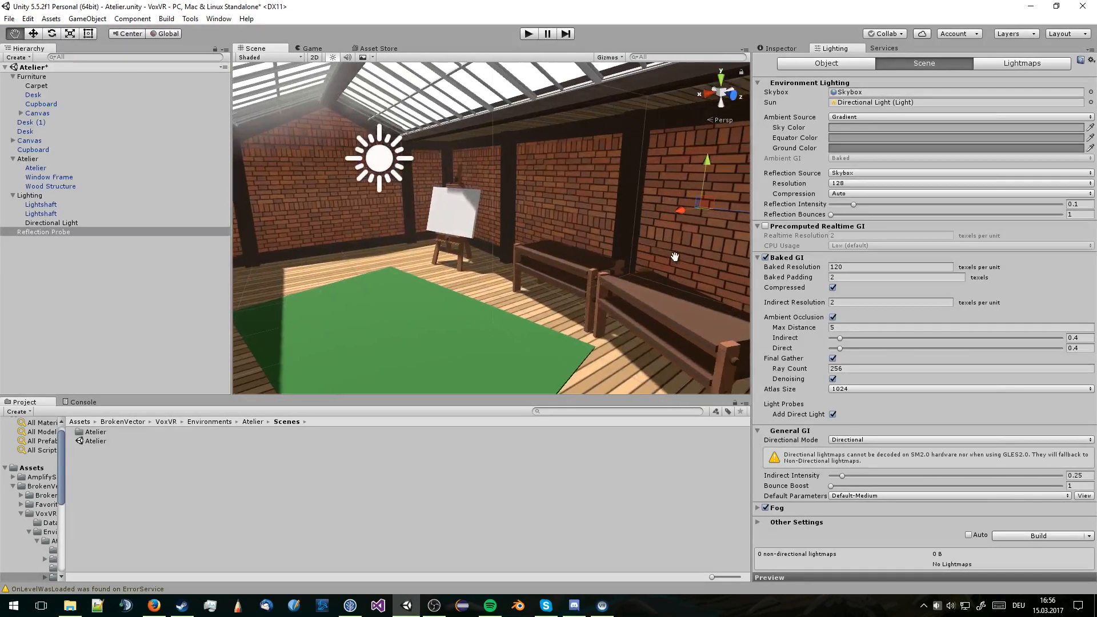
mouse_move(684, 210)
left_mouse_down()
mouse_move(428, 282)
mouse_move(583, 252)
mouse_move(746, 201)
mouse_move(557, 251)
mouse_move(690, 229)
left_mouse_up()
middle_click_drag(584, 273, 601, 237)
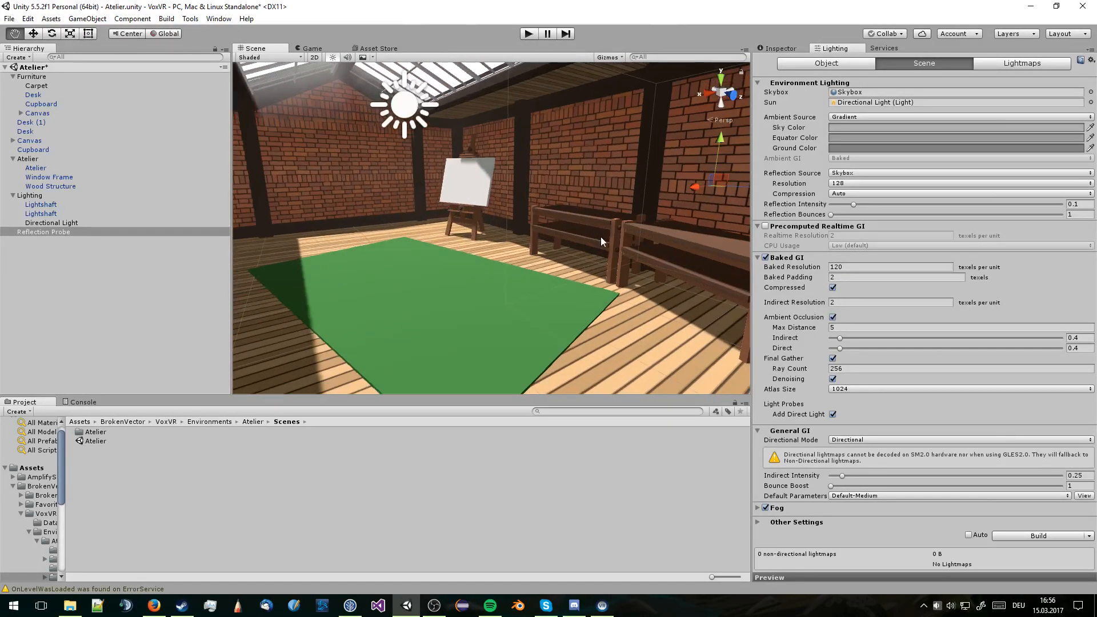
right_click_drag(601, 236, 537, 206)
mouse_move(617, 222)
middle_mouse_down()
mouse_move(512, 213)
mouse_move(617, 228)
mouse_move(600, 231)
middle_mouse_up()
mouse_move(577, 246)
right_mouse_down()
mouse_move(643, 248)
mouse_move(583, 254)
mouse_move(578, 265)
right_mouse_up()
scroll(716, 207, "down", 3)
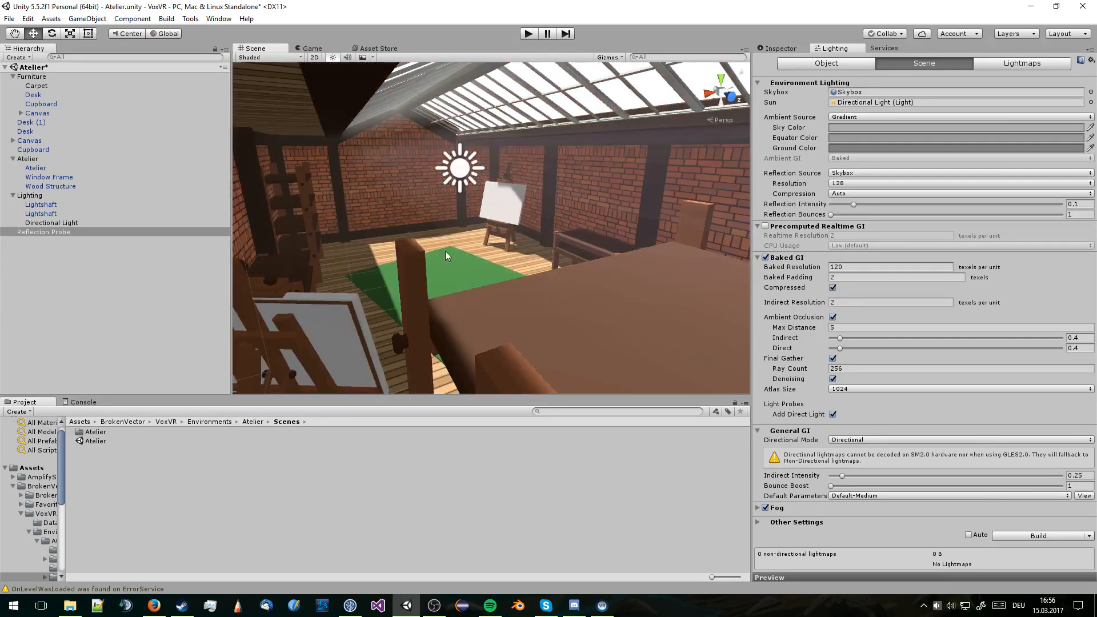
Reposition the Reflection Probe to X 3.18, Y 1.947 near the brick wall and bake it
mouse_move(471, 249)
middle_mouse_down()
mouse_move(554, 252)
mouse_move(460, 260)
middle_mouse_up()
right_click_drag(460, 261, 393, 227)
left_click_drag(373, 226, 444, 256)
left_click_drag(534, 231, 532, 186)
left_click(786, 49)
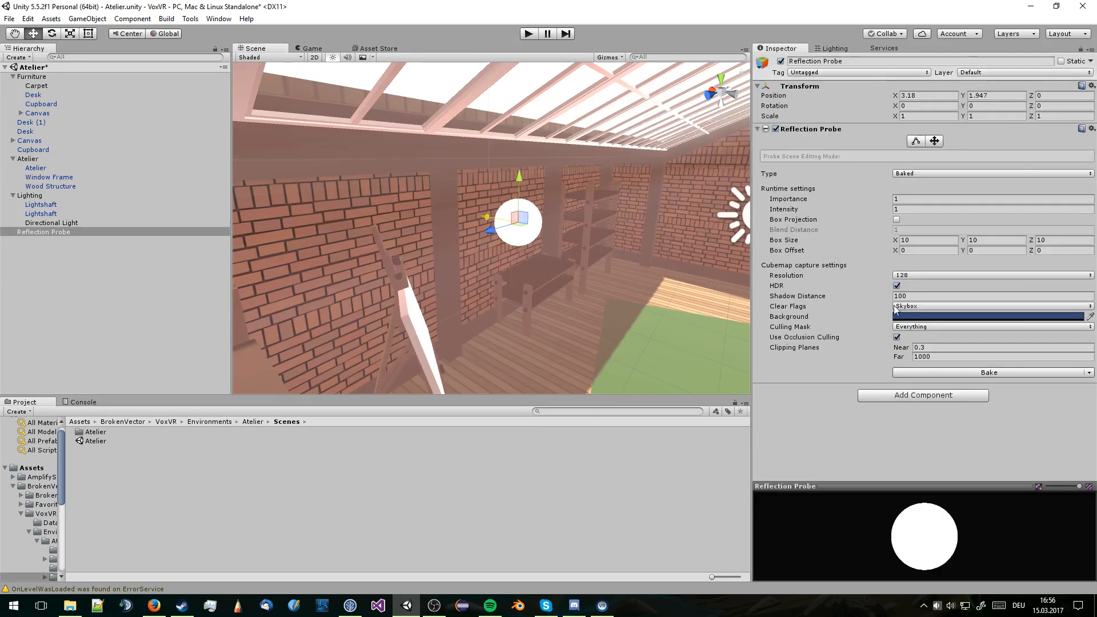
left_click(943, 372)
middle_click_drag(646, 302, 577, 261)
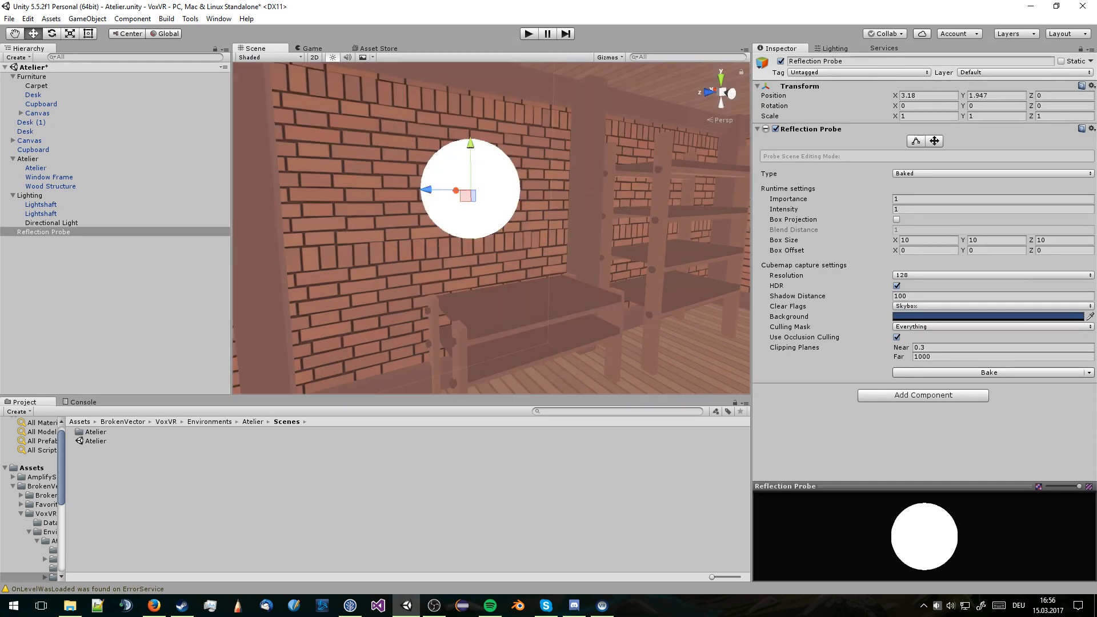
Move the Reflection Probe back over the room along the X axis to X -0.81
key("alt+Tab")
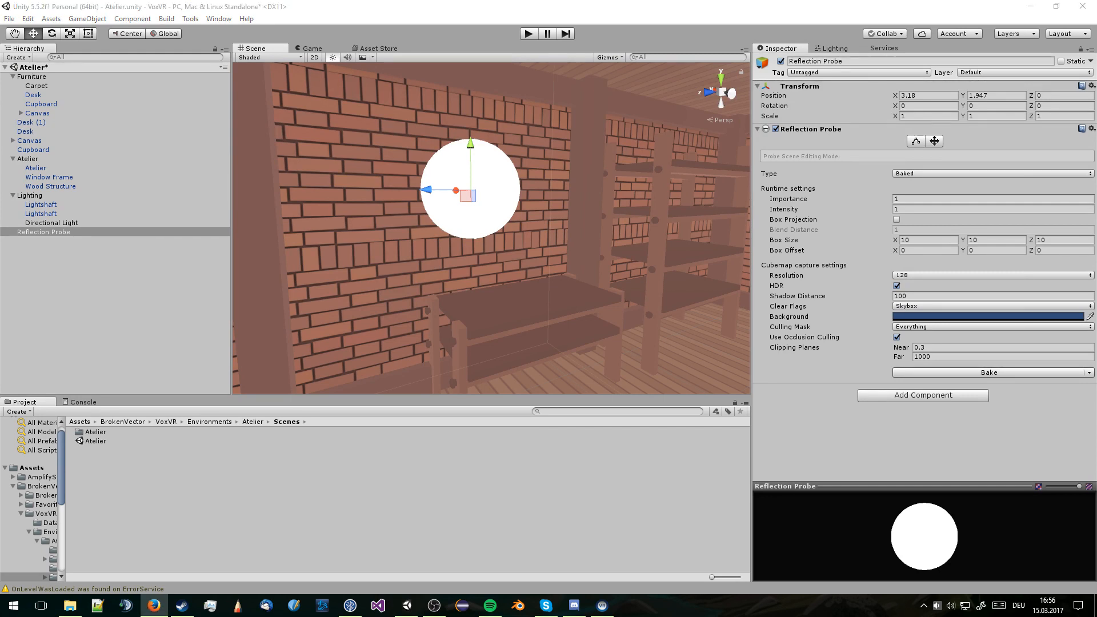
middle_click_drag(487, 250, 496, 245)
scroll(496, 245, "down", 5)
right_click_drag(466, 246, 595, 270)
middle_click_drag(595, 269, 657, 277)
mouse_move(391, 215)
left_mouse_down()
mouse_move(342, 214)
mouse_move(391, 216)
left_mouse_up()
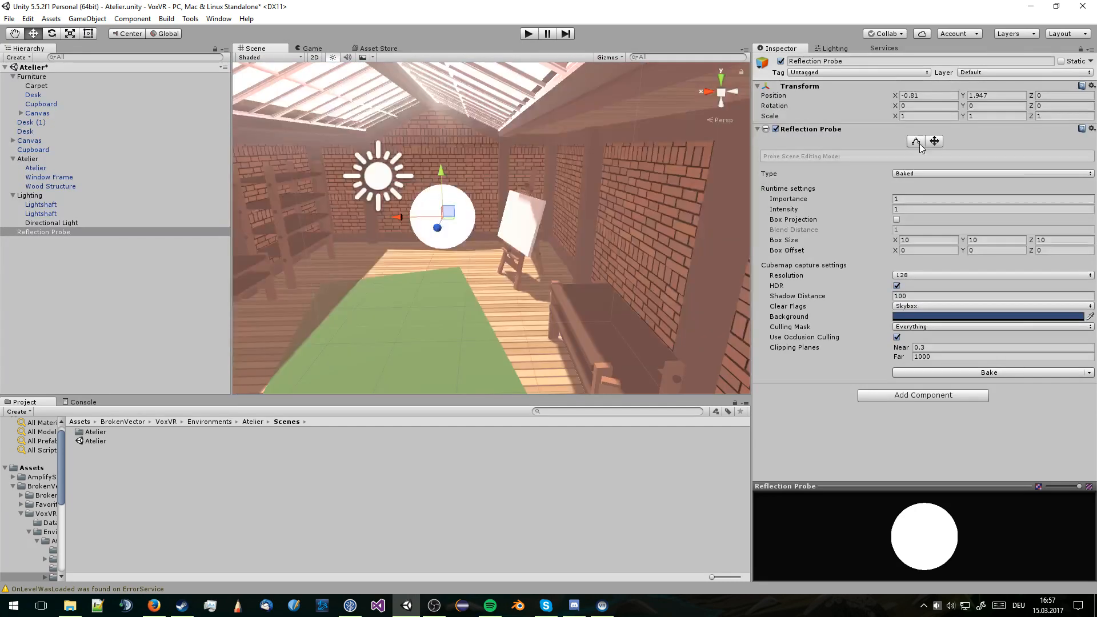
Show the Reflection Probe's box projection bounds around the building, inspect their extent and leave bounds editing
left_click(918, 143)
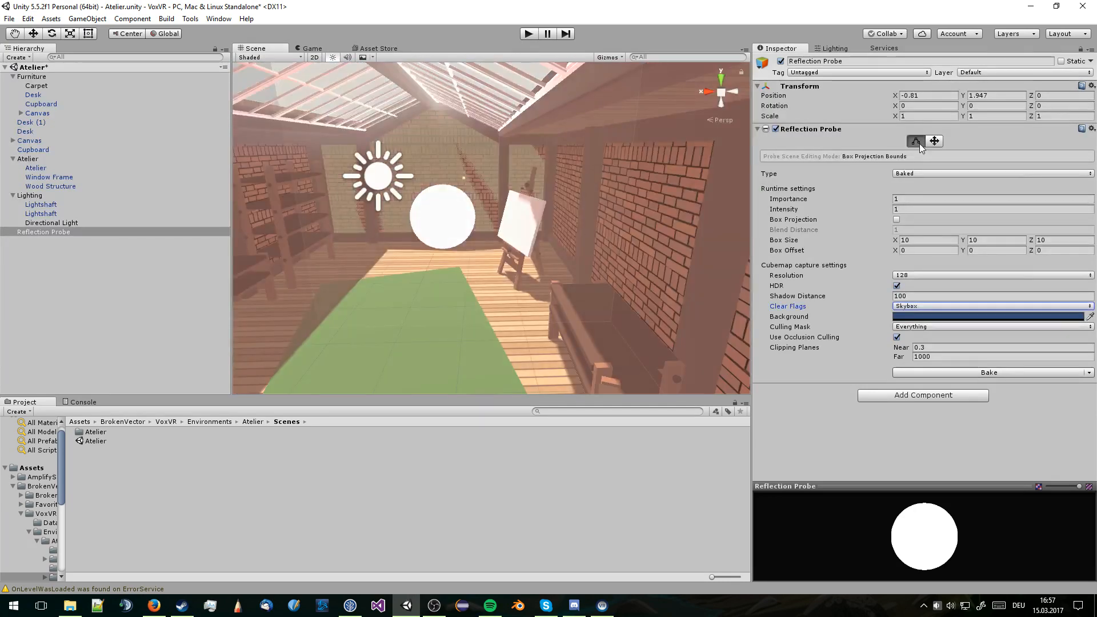
middle_click_drag(577, 158, 604, 182)
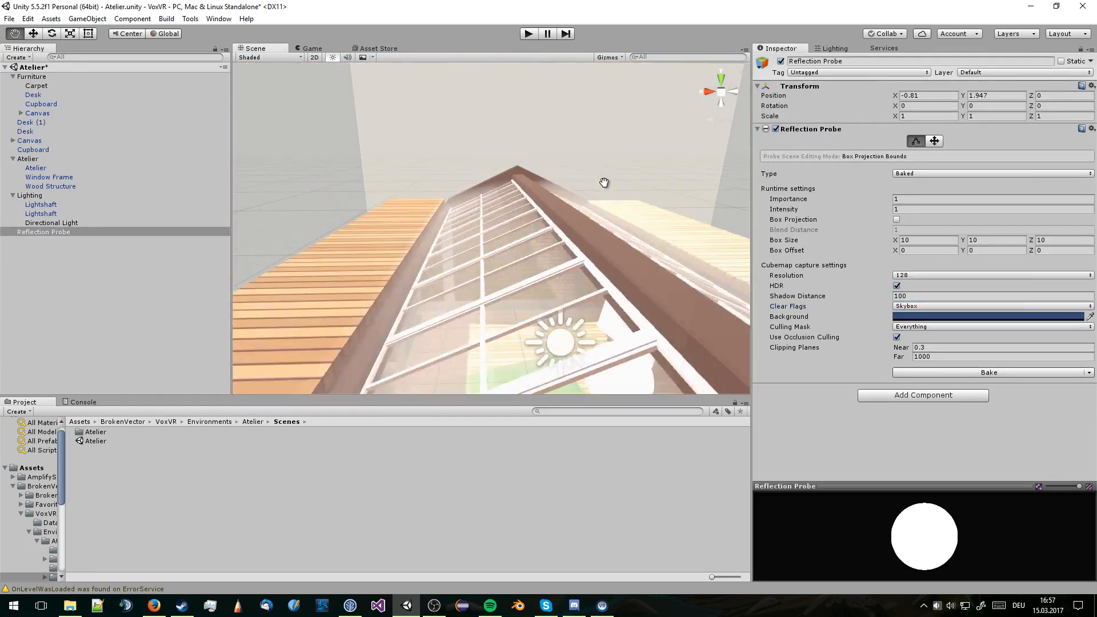
scroll(604, 182, "down", 5)
left_click(916, 143)
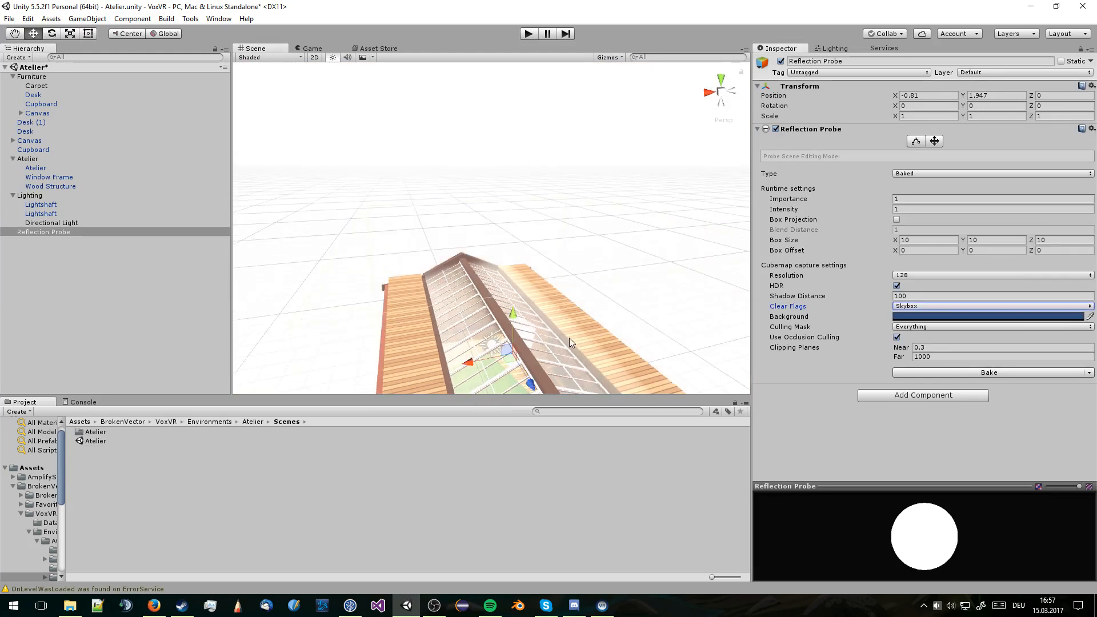
scroll(569, 338, "up", 5)
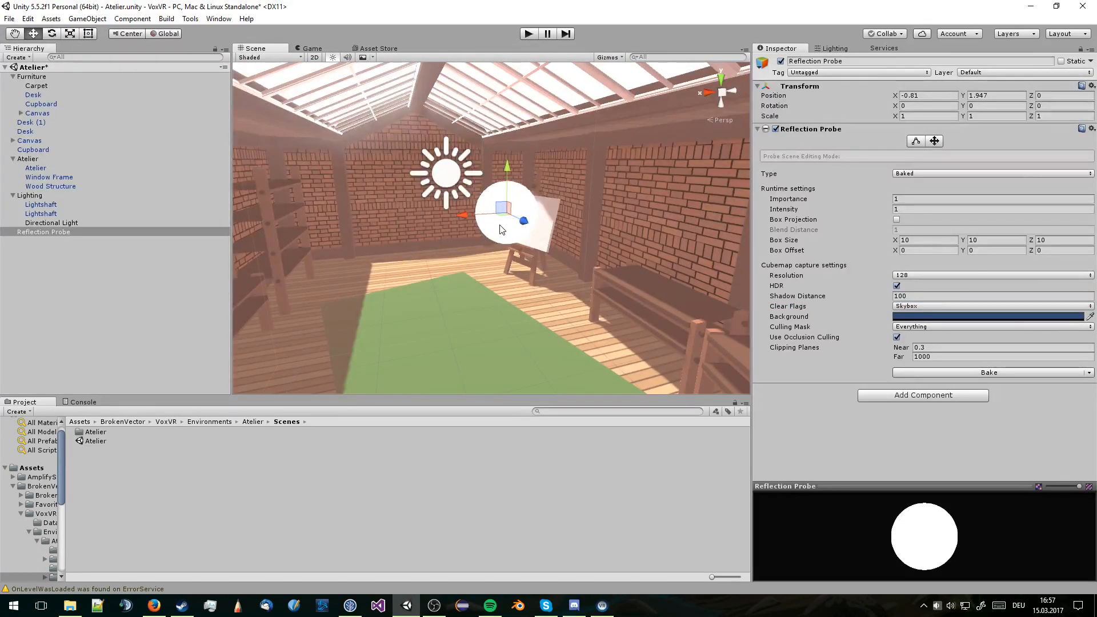
Delete the Reflection Probe from the scene and check the room's appearance without it
key("Delete")
scroll(504, 224, "up", 2)
right_click_drag(490, 219, 517, 200)
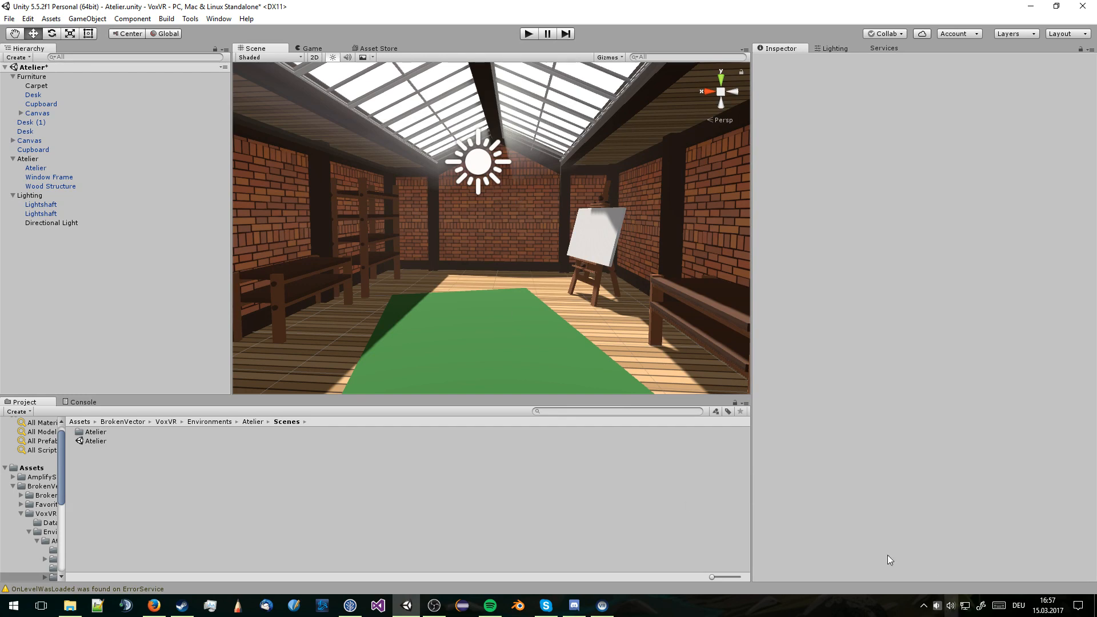
Minimize the VoxVR editor, launch a second Unity 5.5.2f1 instance and open the atelier project
left_click(1030, 6)
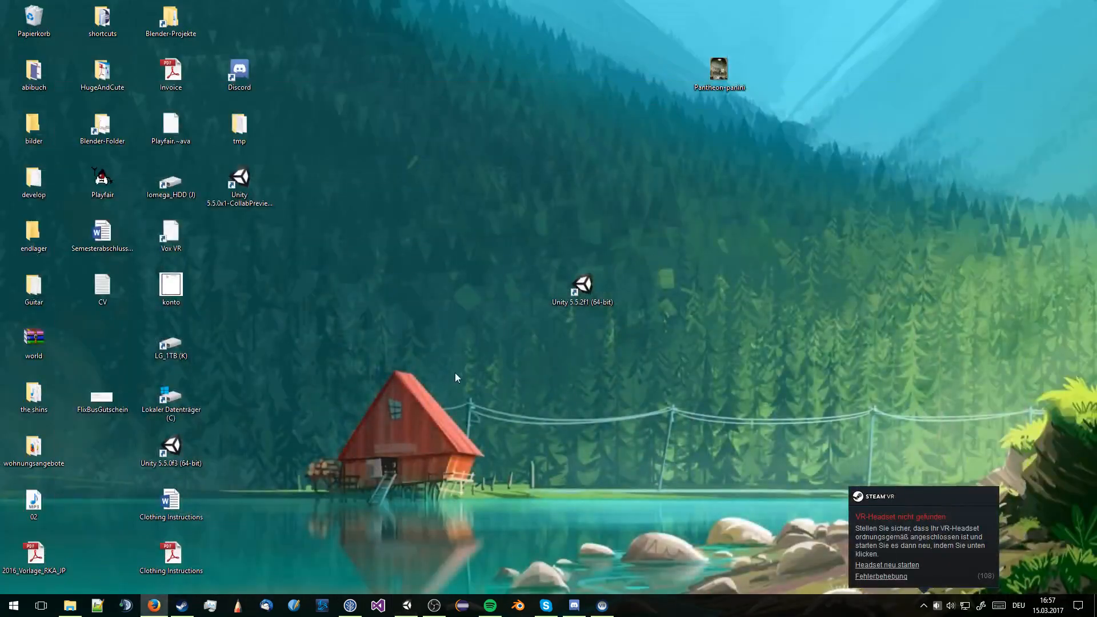
double_click(594, 299)
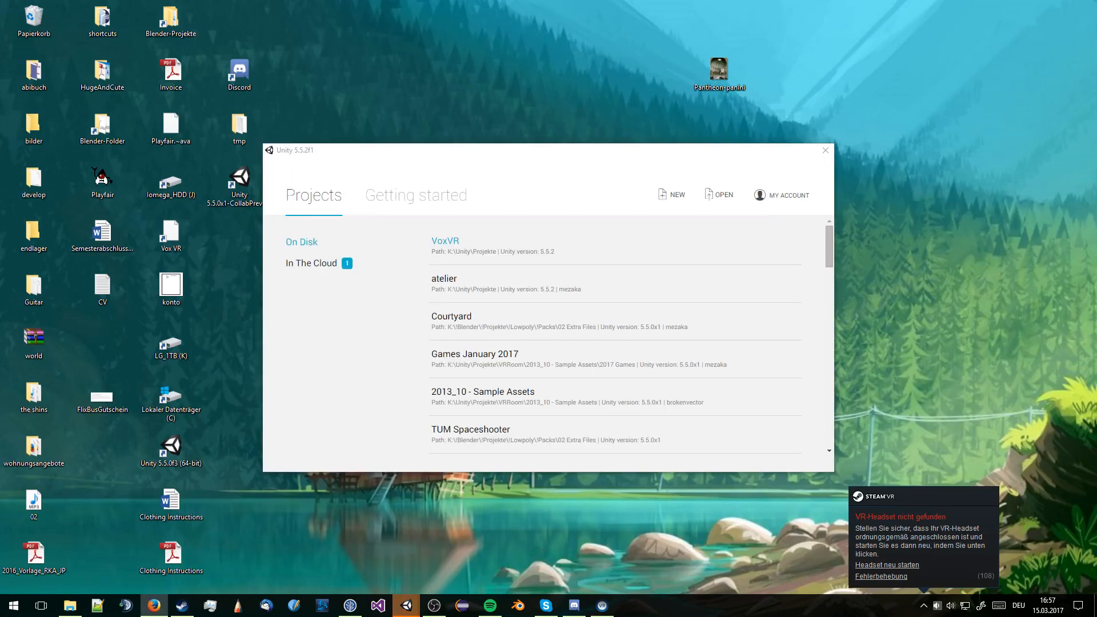
left_click(450, 280)
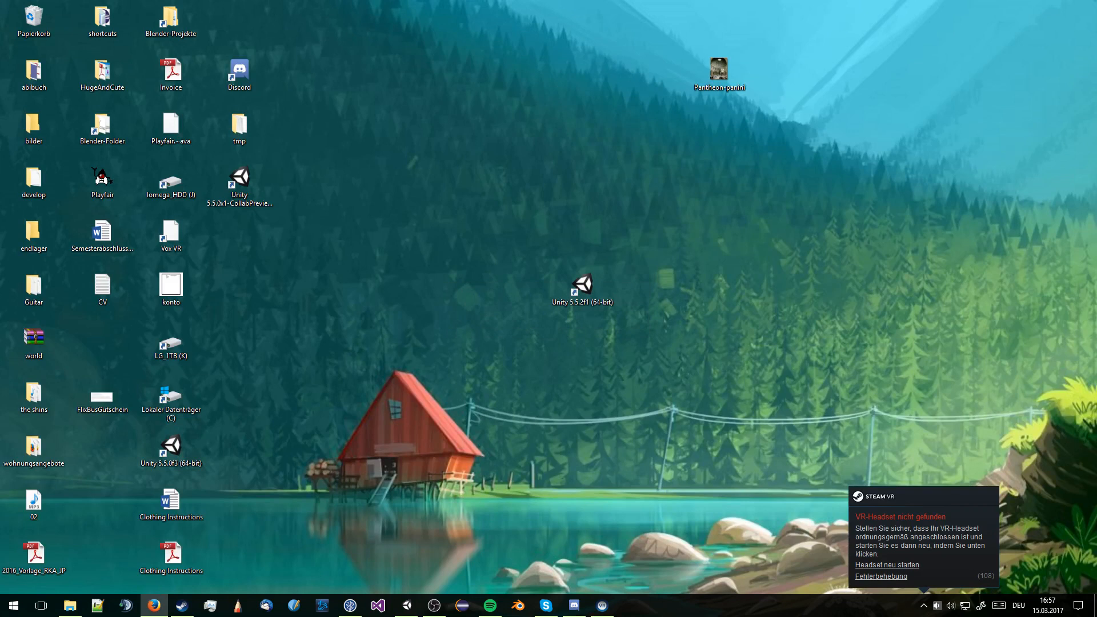
left_click(432, 607)
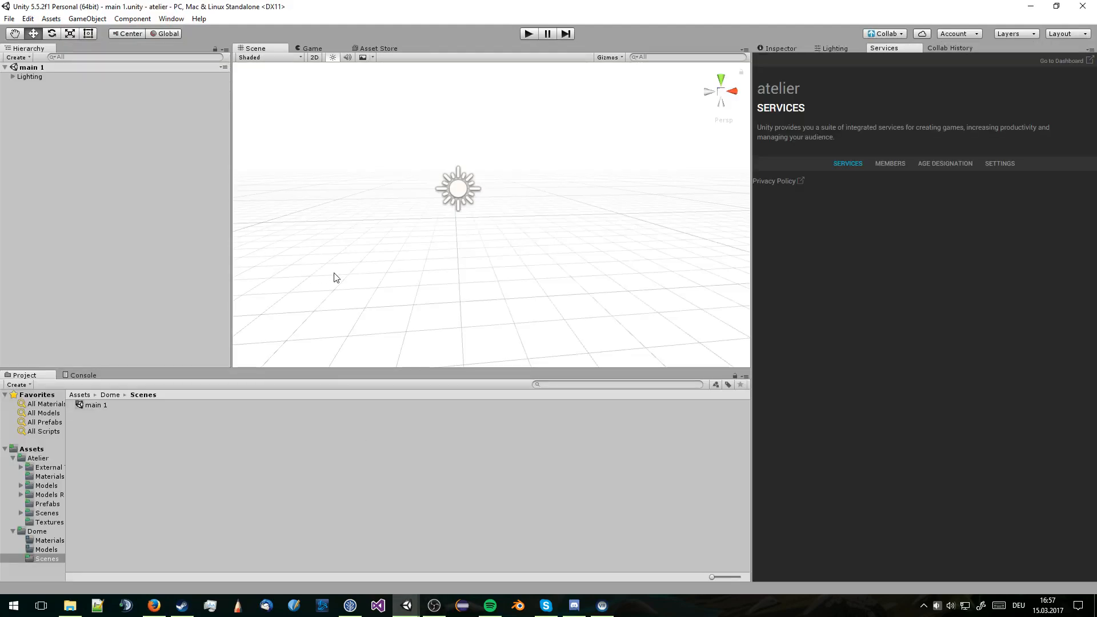
Locate the Models folder of the Dome assets and open it in Windows Explorer
right_click(129, 433)
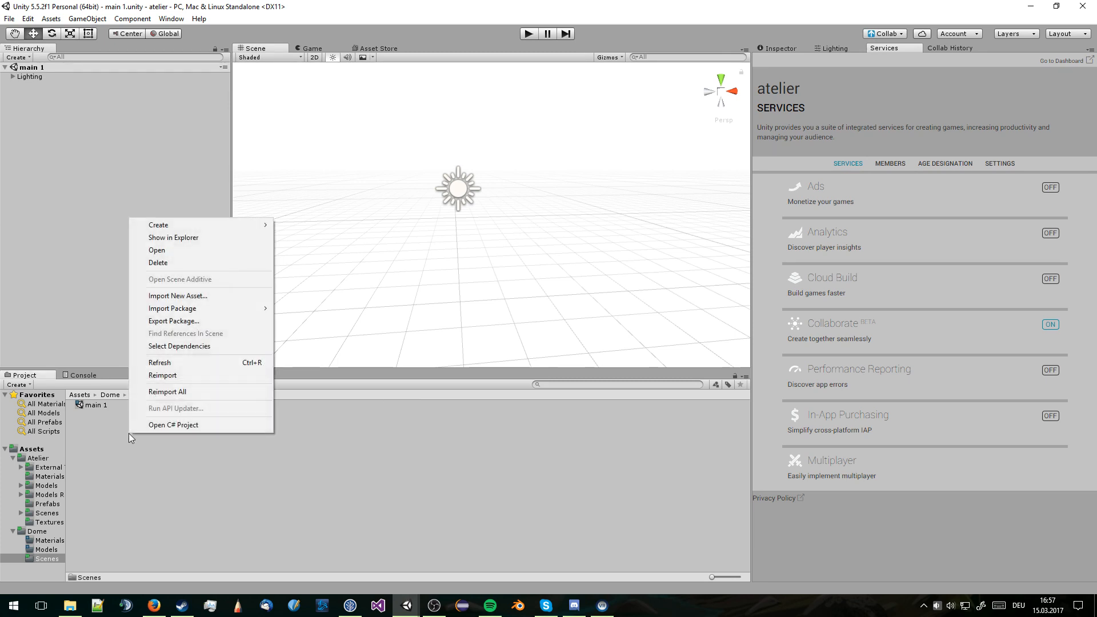
left_click(94, 426)
left_click(110, 394)
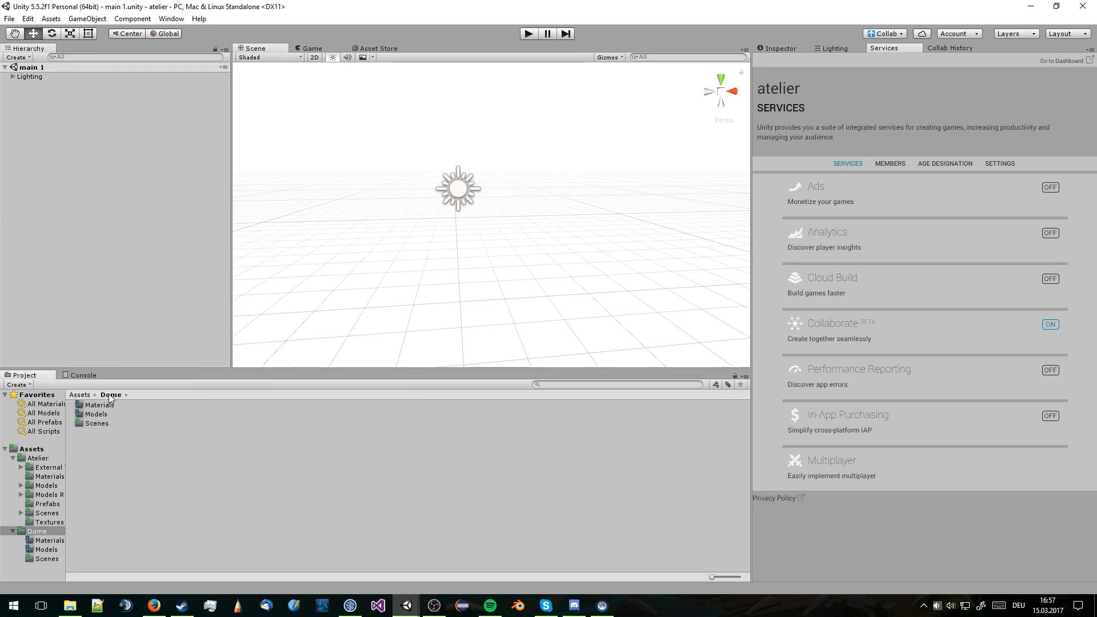
double_click(103, 414)
right_click(158, 451)
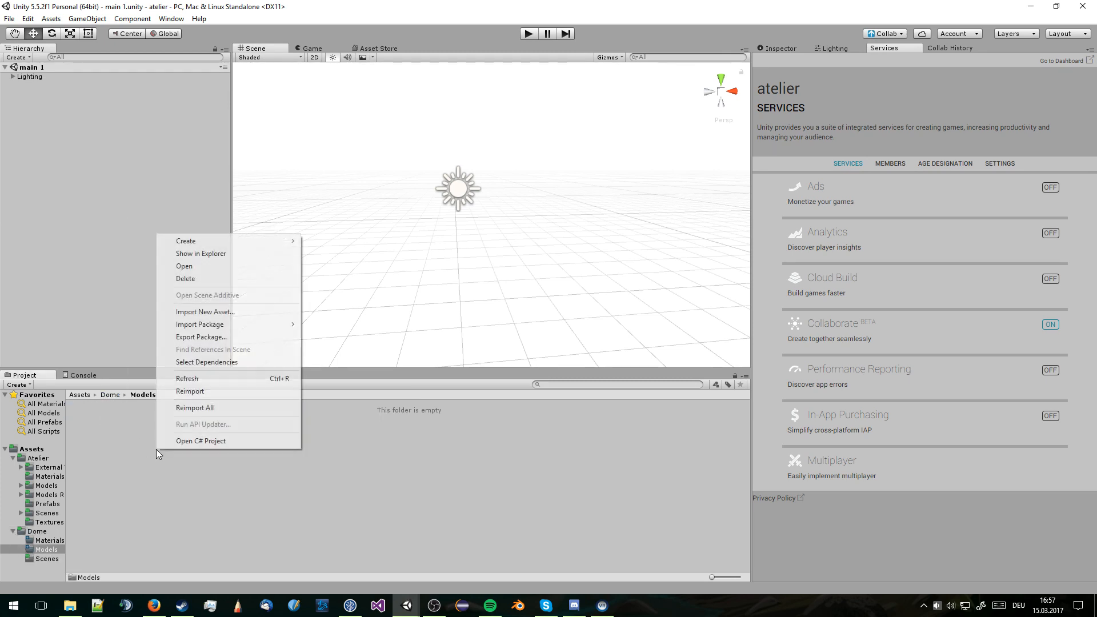
left_click(207, 255)
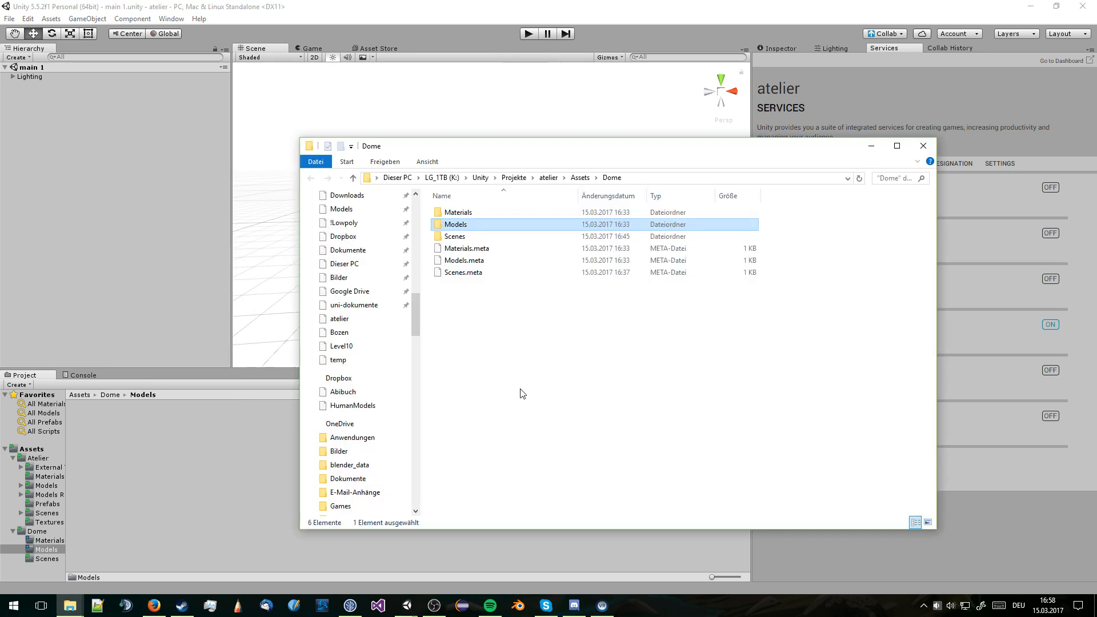
left_click_drag(575, 152, 609, 152)
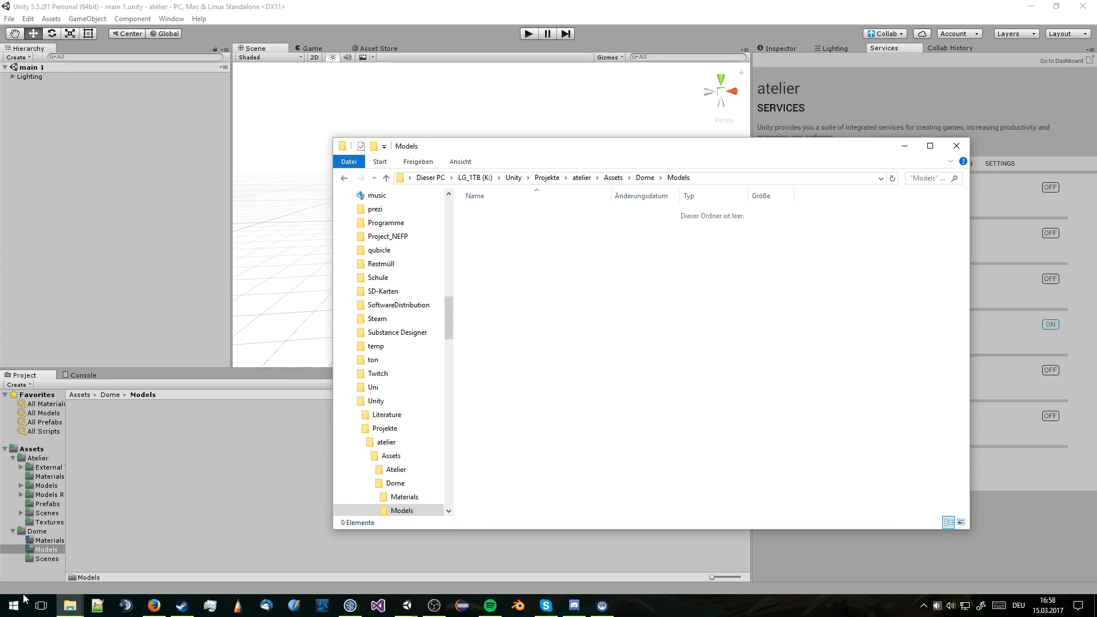
Locate the recently used dome Blender file in its VoxVR folder and open it in Blender
left_click(69, 605)
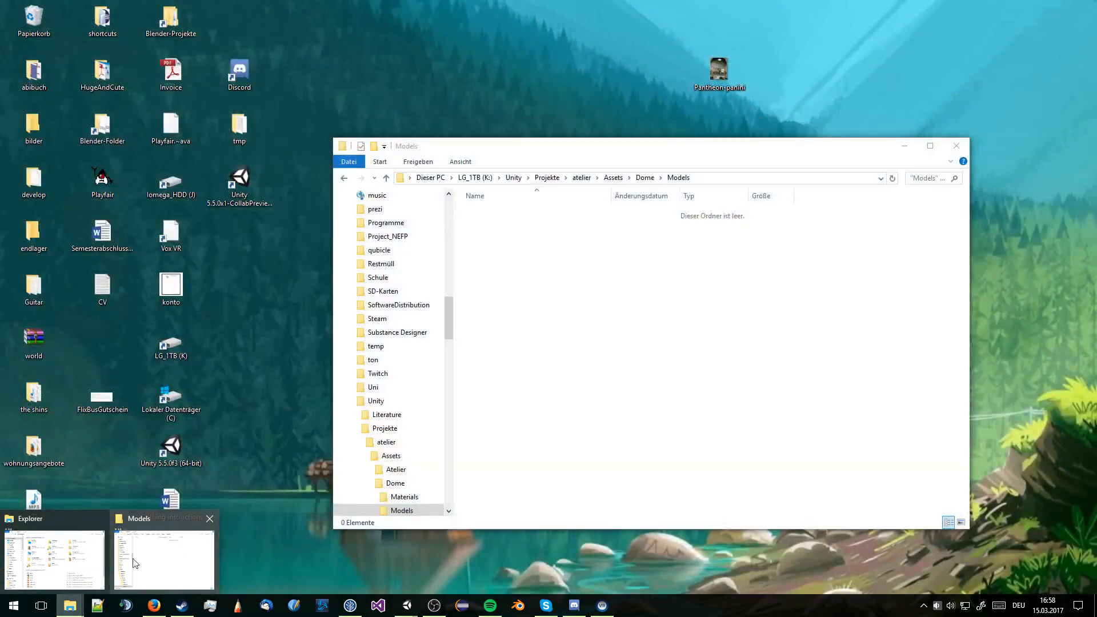
left_click(85, 557)
left_click_drag(652, 132, 377, 135)
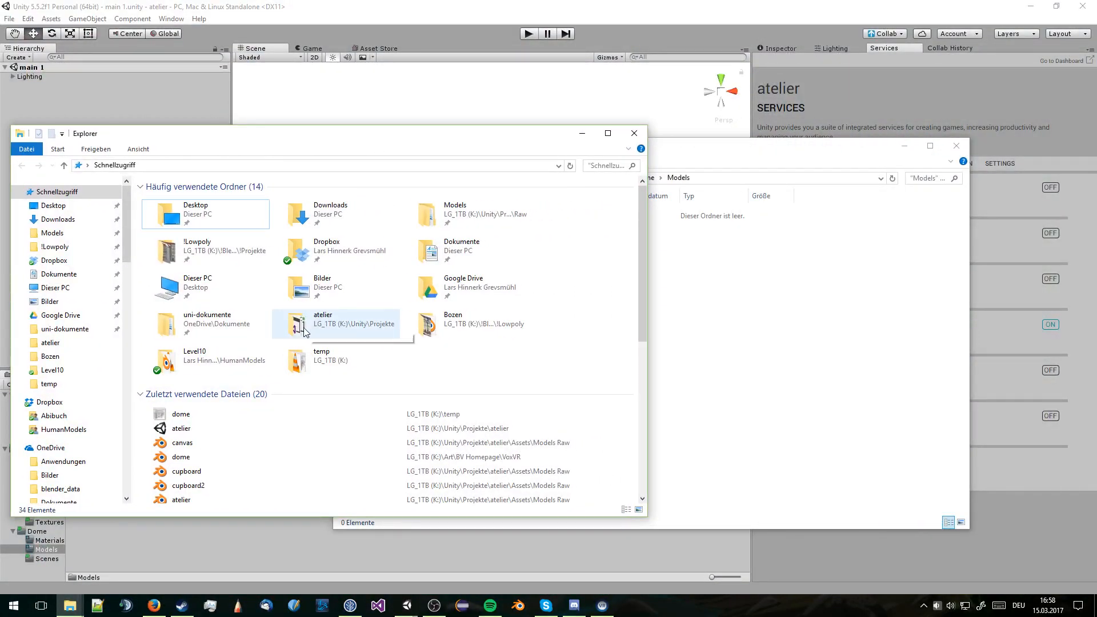
left_click(220, 457)
right_click(220, 457)
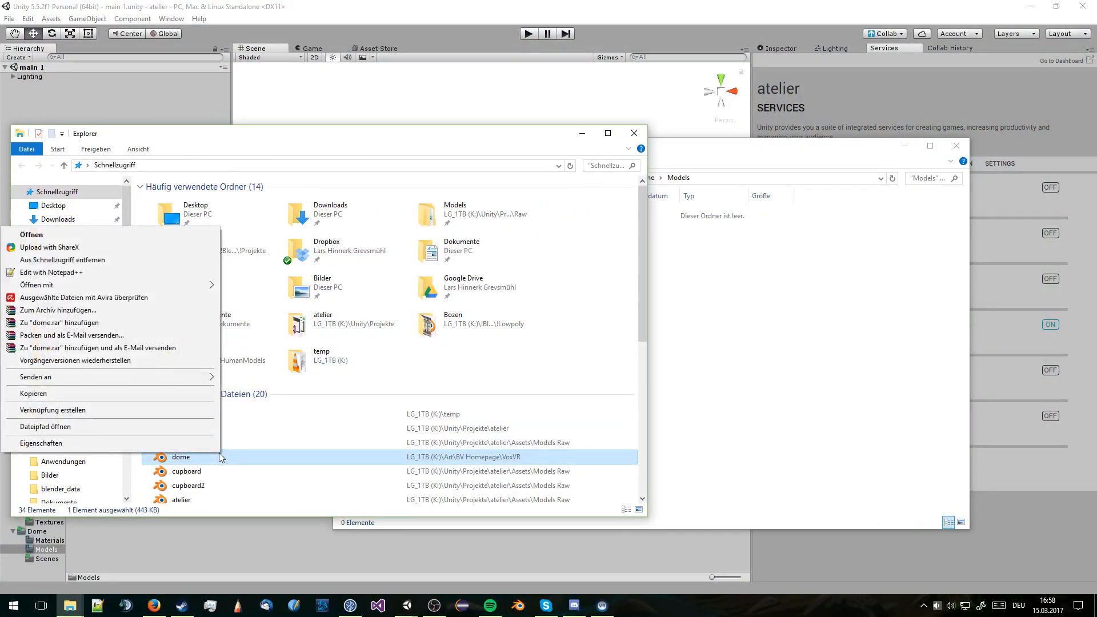
left_click(131, 426)
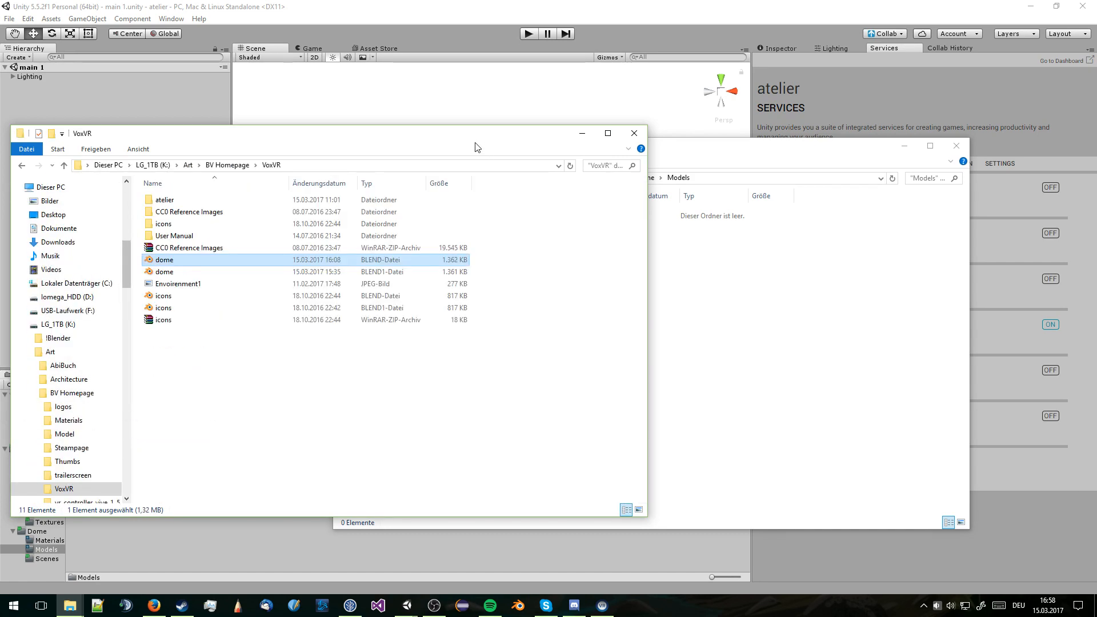
left_click(211, 261)
double_click(212, 260)
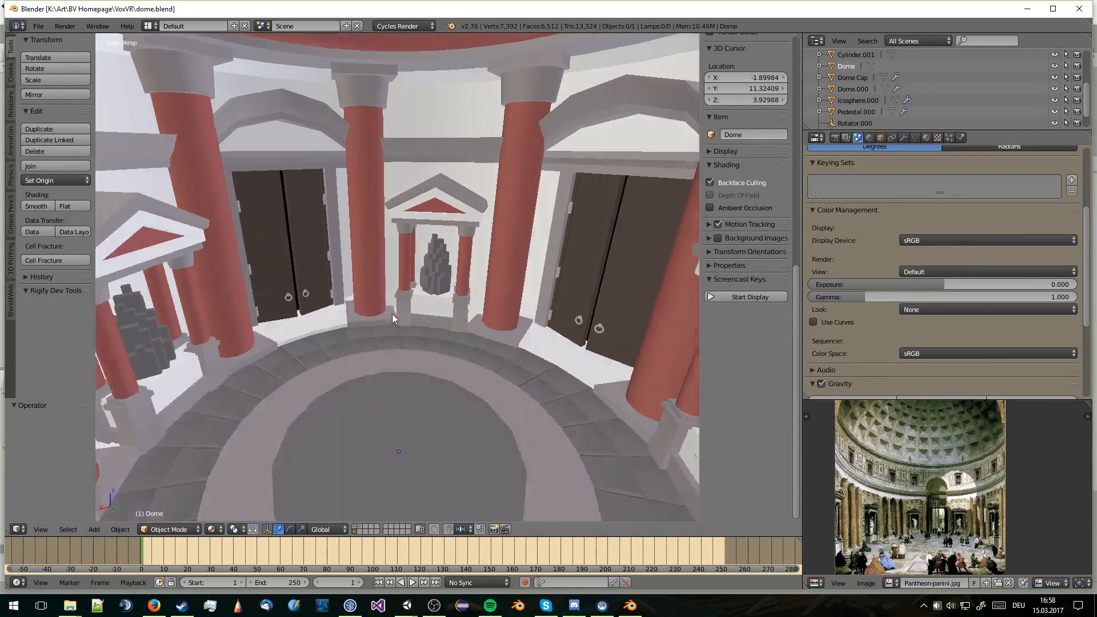
Select the Dome object, check it from outside and inside, and export the scene as Collada file Dome.dae to the VoxVR folder
scroll(392, 314, "down", 6)
right_click(423, 290)
scroll(423, 290, "down", 4)
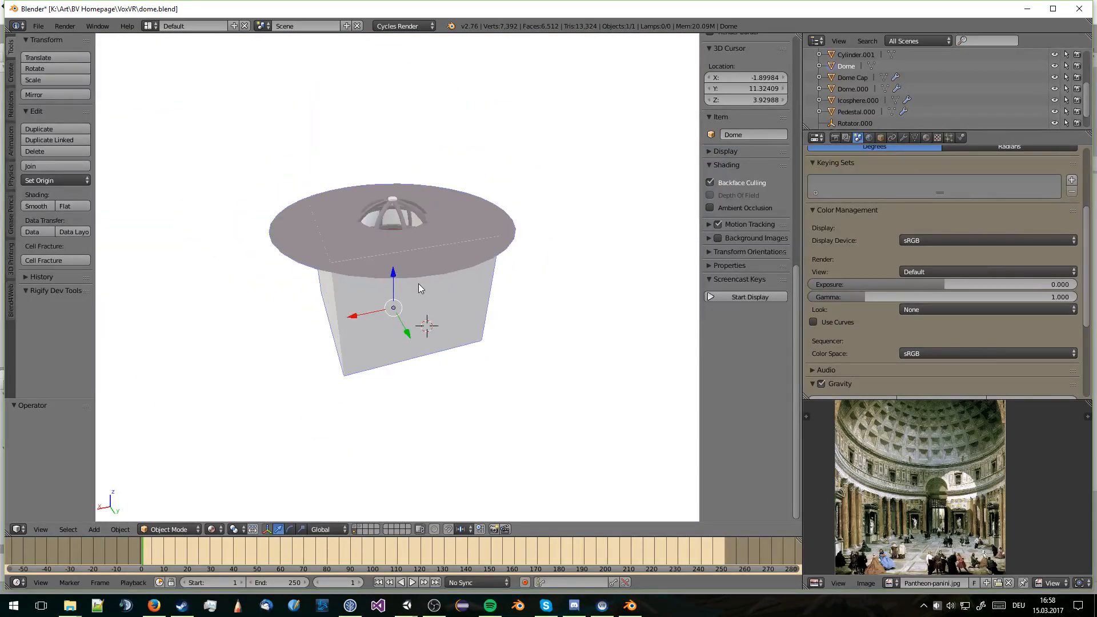
middle_click_drag(423, 268, 493, 285)
scroll(406, 285, "up", 10)
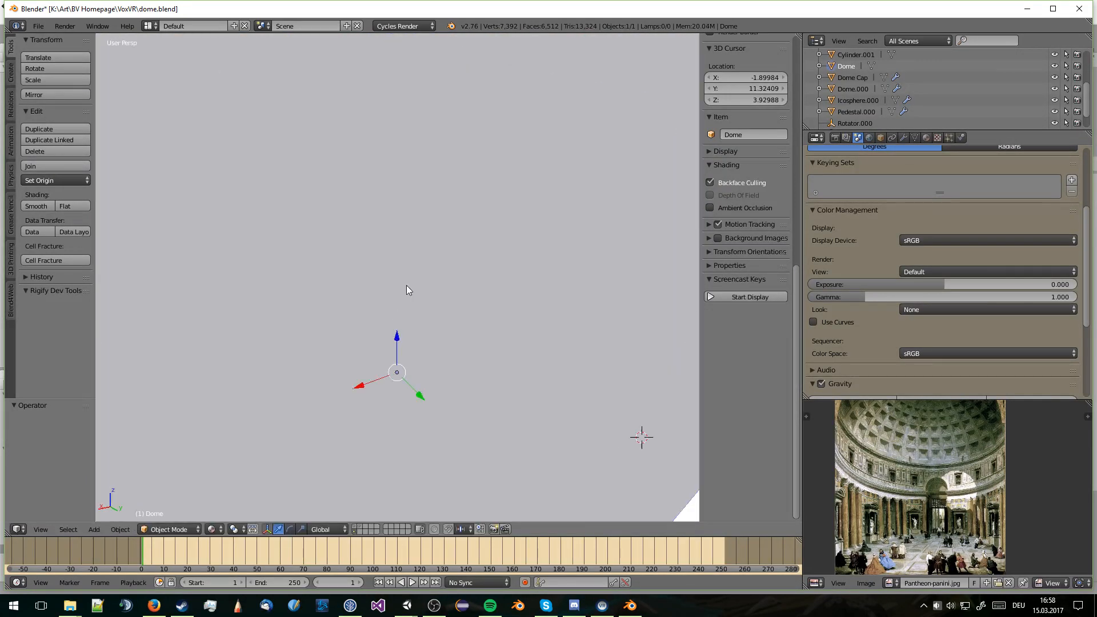
scroll(355, 241, "up", 2)
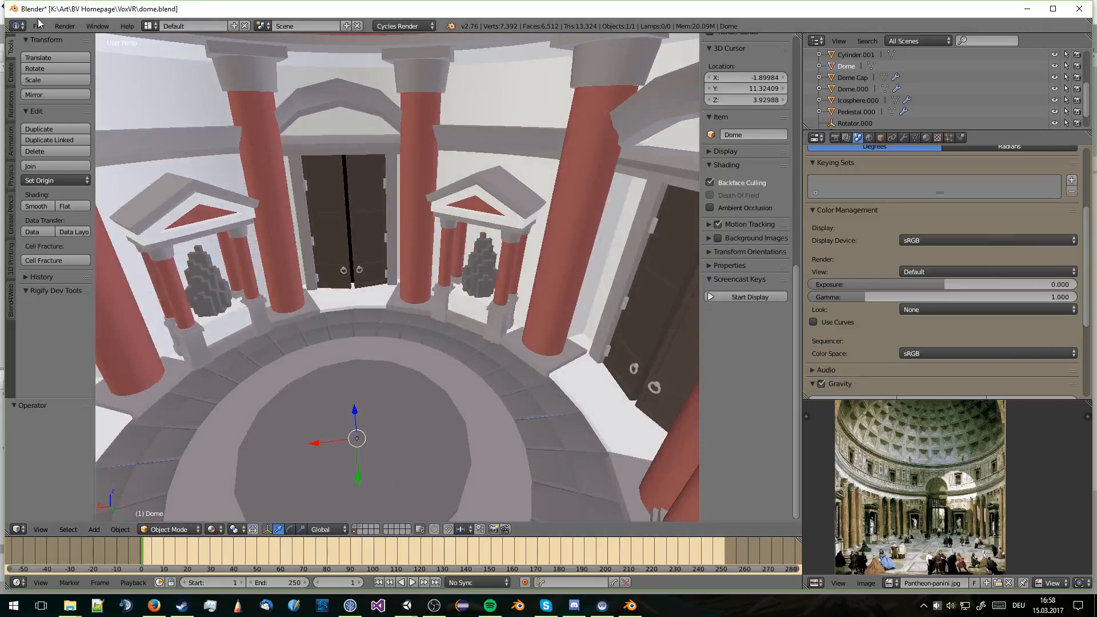
left_click(37, 26)
mouse_move(84, 241)
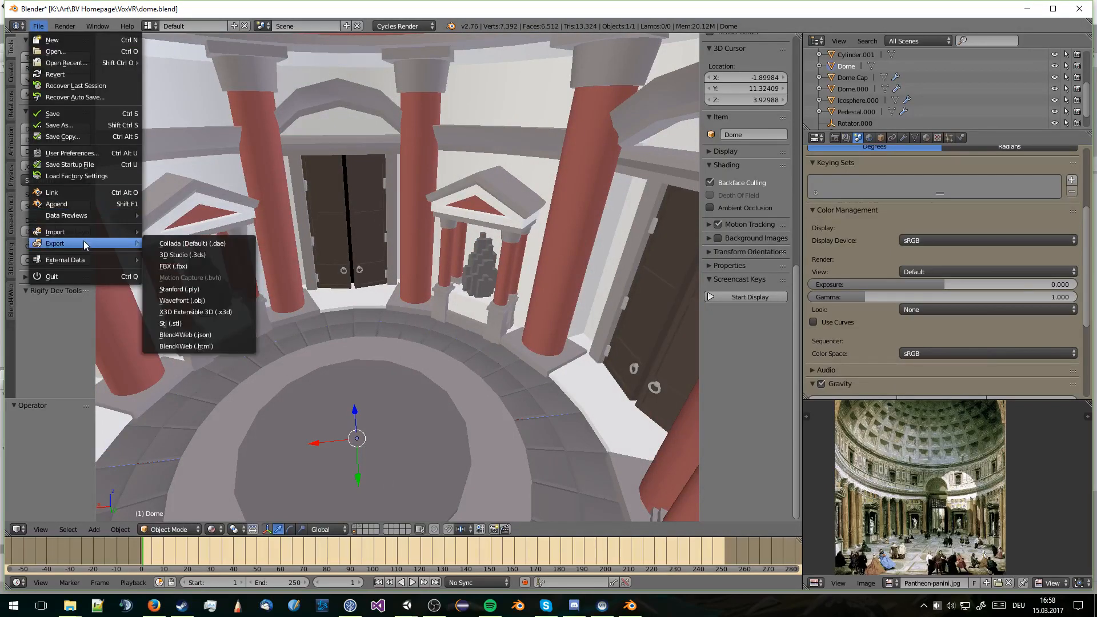
left_click(230, 244)
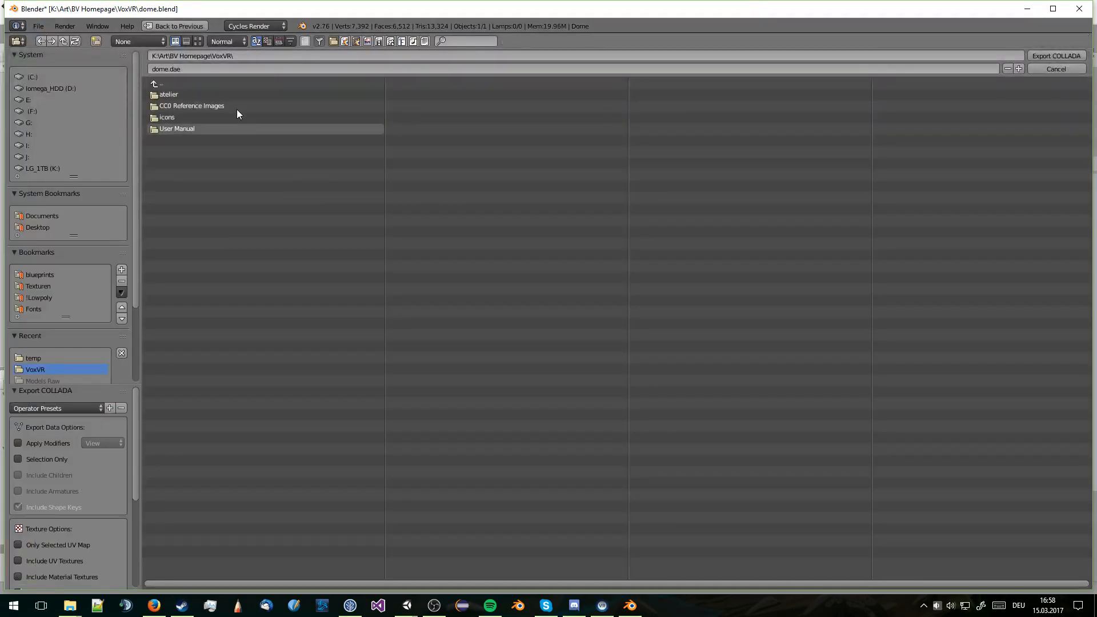
left_click(171, 68)
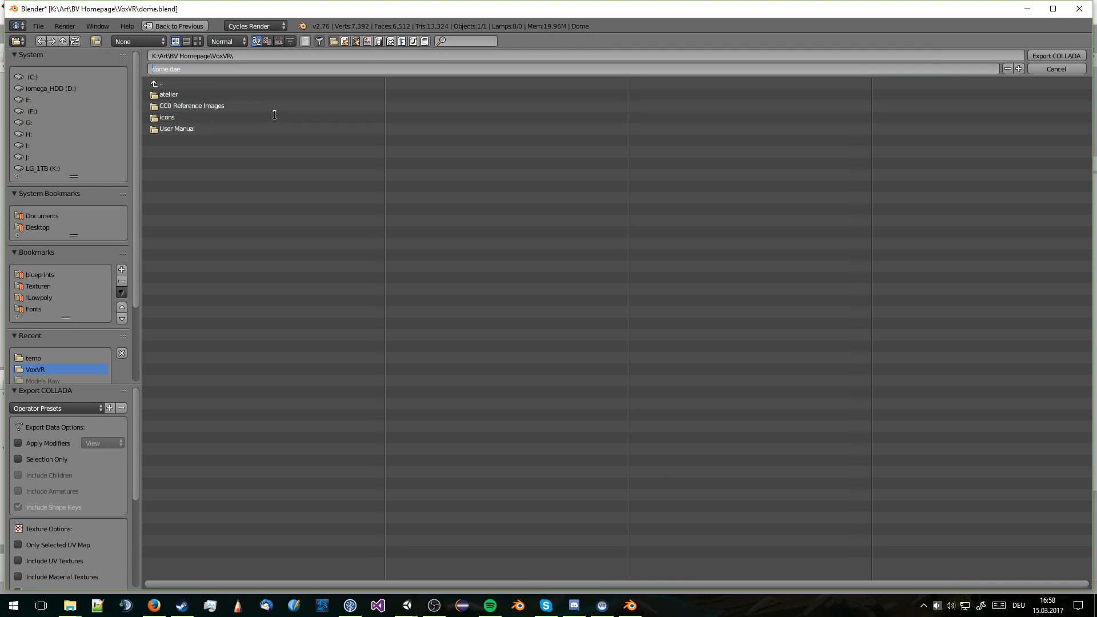
key("Return")
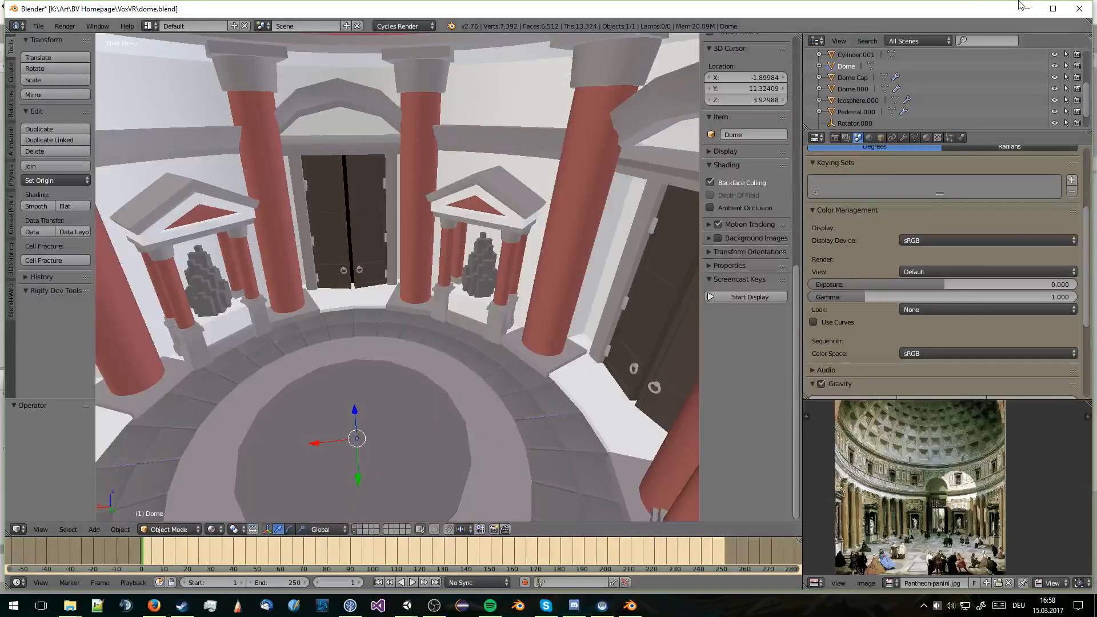
Minimize Blender, move the exported Dome DAE file from the VoxVR folder into the Dome assets' Models folder, and return to Unity
left_click(1022, 7)
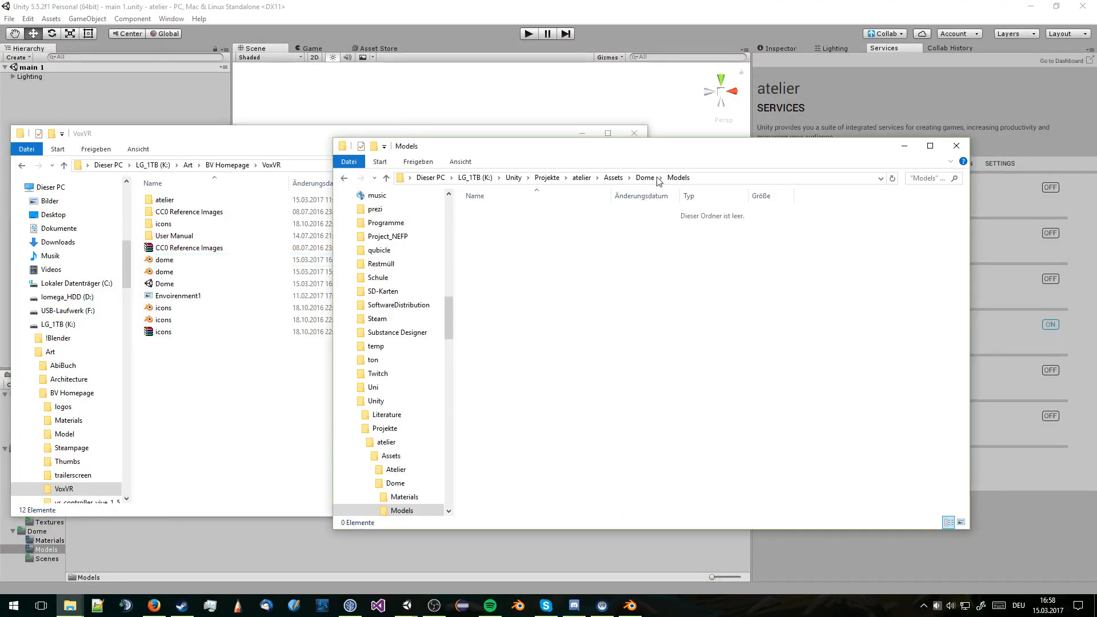
left_click_drag(669, 150, 983, 136)
left_click(286, 401)
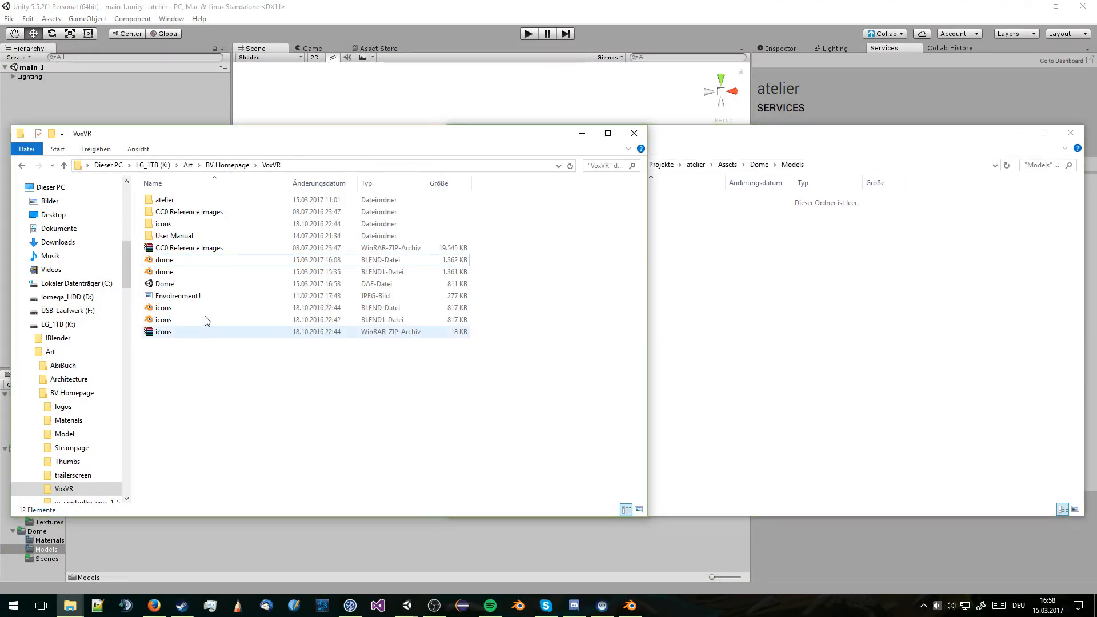
left_click(185, 285)
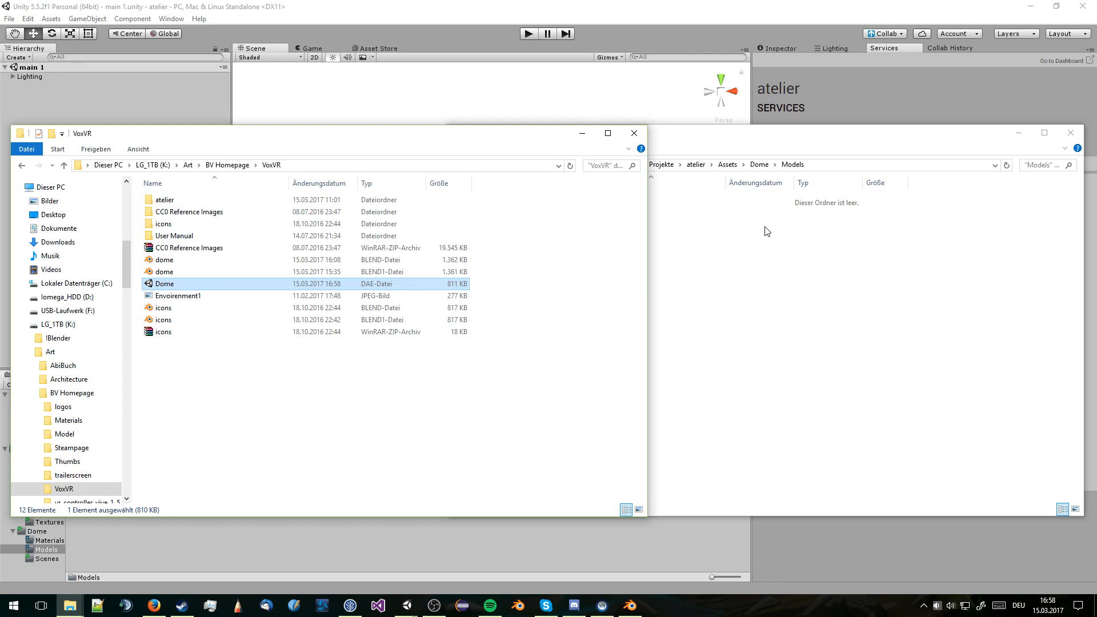
left_click_drag(169, 287, 866, 297)
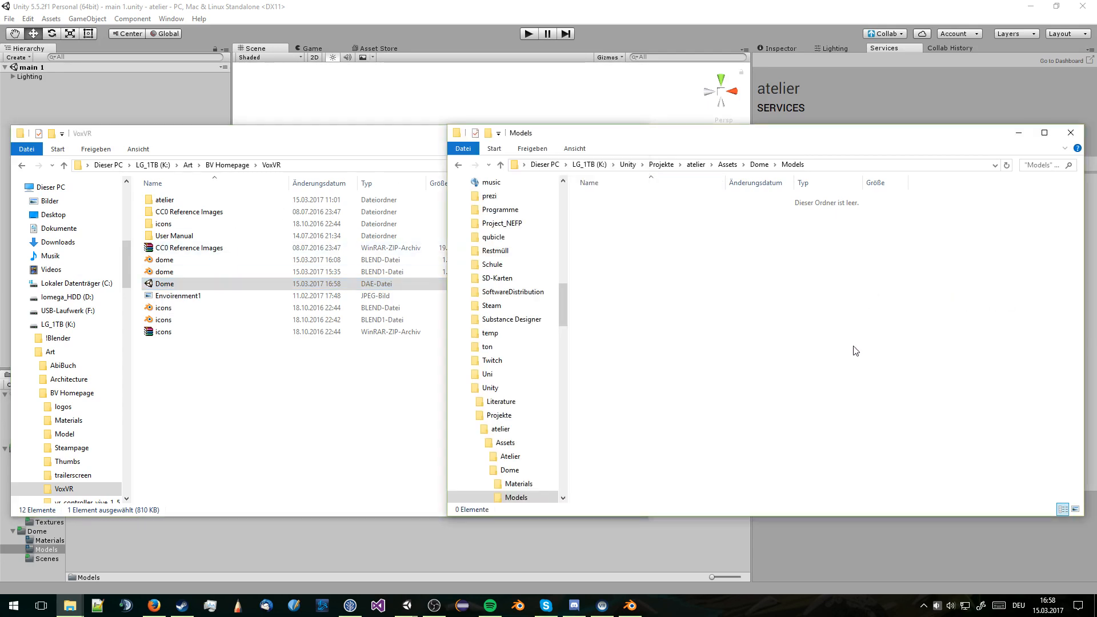
left_click(550, 101)
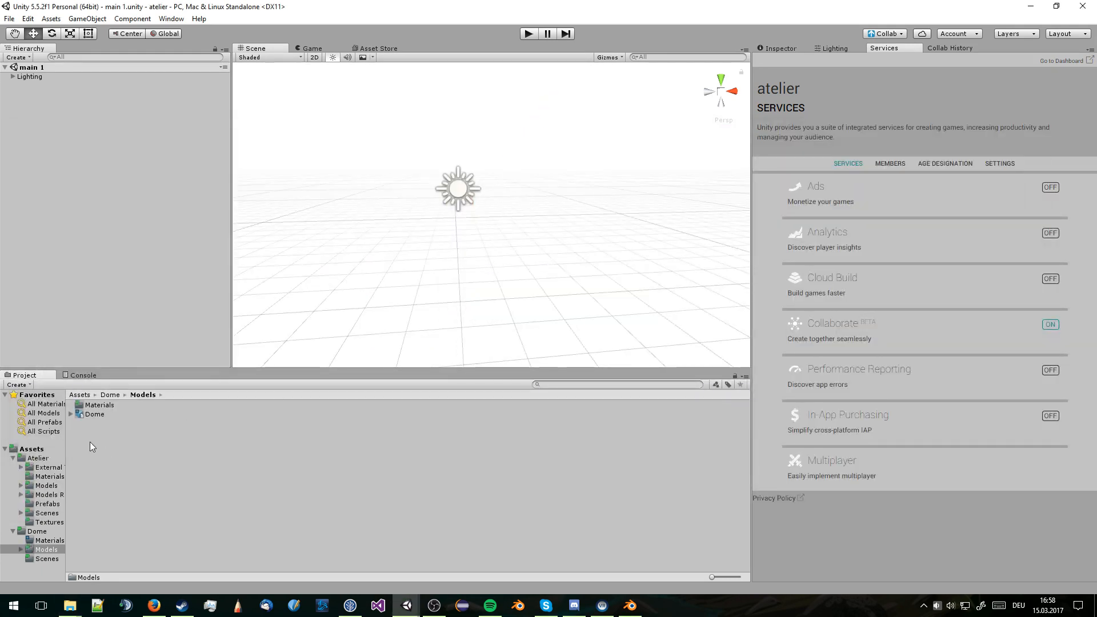
Place the imported Dome model in the main 1 scene and view its columns, doors and niches from inside
left_click_drag(91, 413, 446, 272)
middle_click_drag(503, 181, 505, 336)
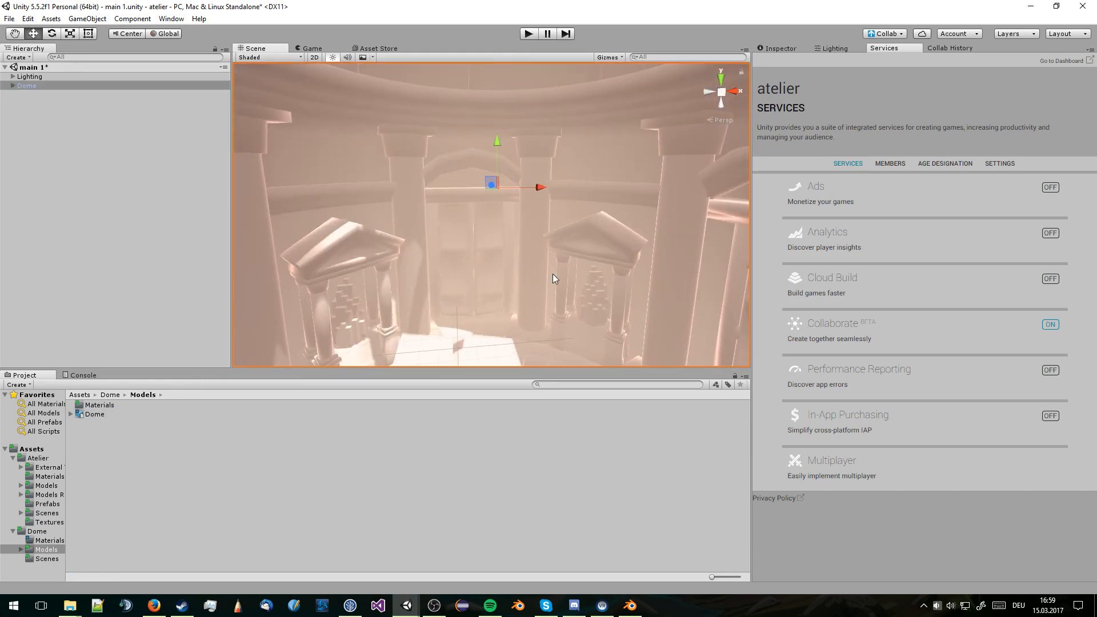
right_click_drag(553, 273, 451, 187)
mouse_move(451, 186)
middle_mouse_down()
mouse_move(433, 139)
mouse_move(460, 189)
middle_mouse_up()
right_click_drag(459, 189, 412, 289)
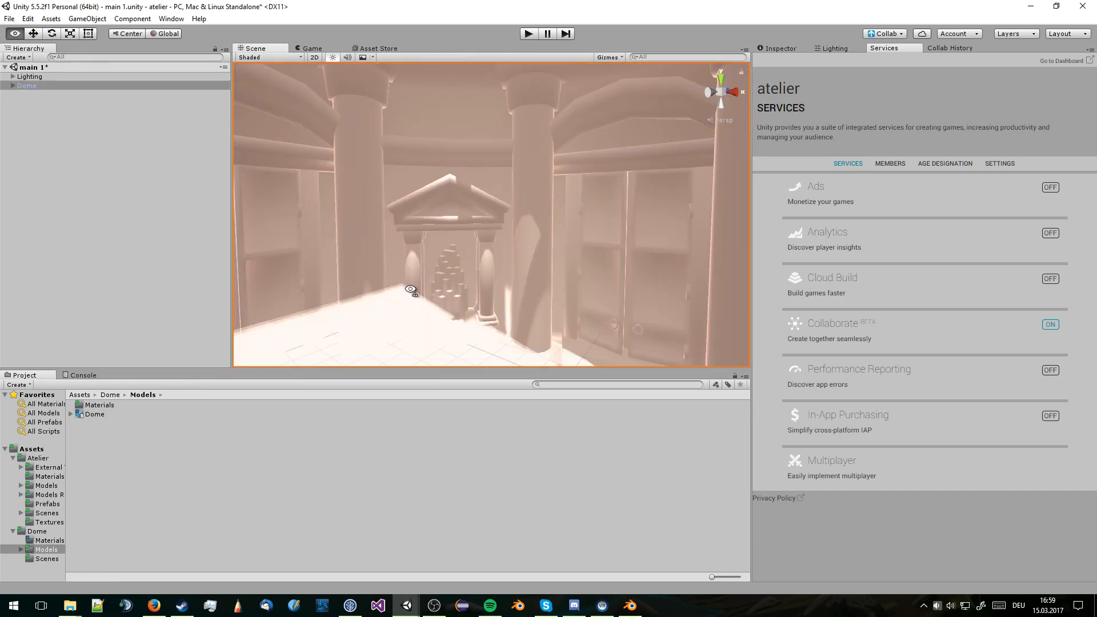
middle_click_drag(412, 289, 343, 305)
right_click_drag(343, 306, 531, 289)
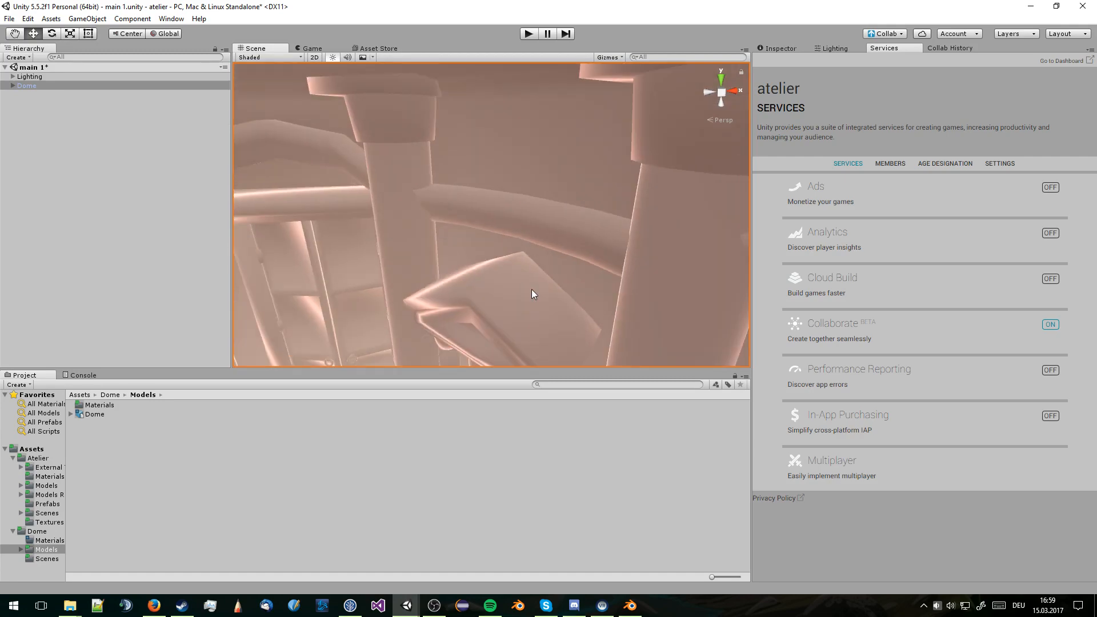
mouse_move(531, 289)
middle_mouse_down()
mouse_move(557, 224)
mouse_move(519, 277)
mouse_move(535, 286)
middle_mouse_up()
Examine the placed dome's roof and shell from outside, then its interior walls and ceiling opening
scroll(535, 285, "down", 3)
scroll(535, 286, "down", 3)
right_click_drag(535, 286, 517, 230)
scroll(516, 231, "down", 4)
middle_click_drag(516, 230, 477, 265)
scroll(477, 265, "up", 4)
scroll(477, 266, "up", 3)
right_click_drag(478, 266, 641, 194)
middle_click_drag(641, 193, 549, 231)
right_click_drag(550, 231, 616, 161)
scroll(616, 160, "down", 3)
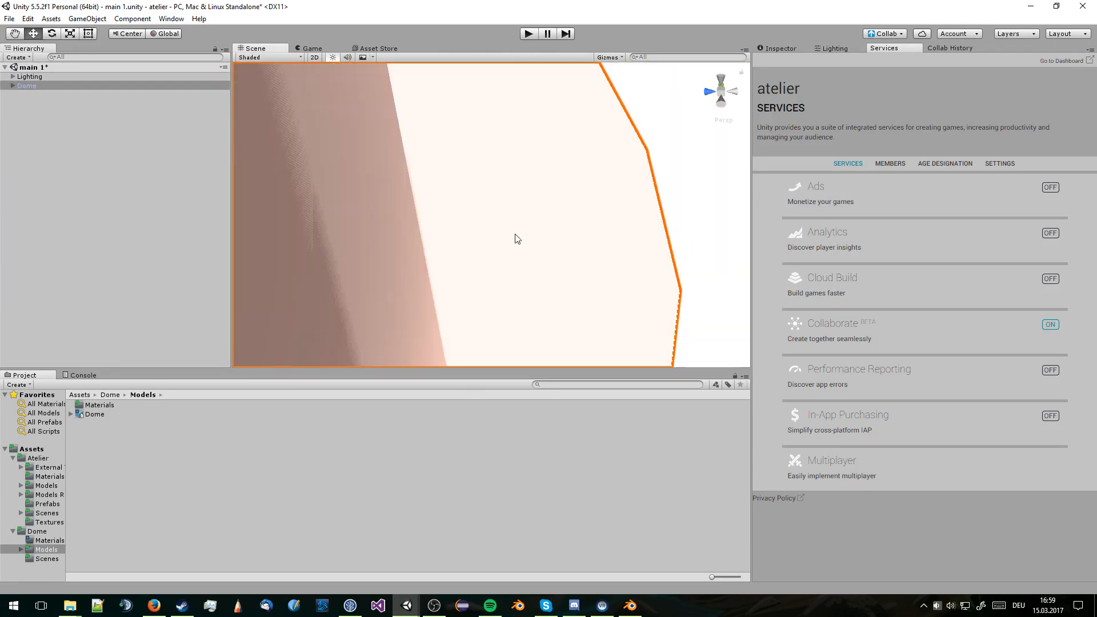
left_click_drag(516, 238, 553, 250, "alt")
middle_click_drag(554, 250, 554, 314)
right_click_drag(467, 223, 502, 296)
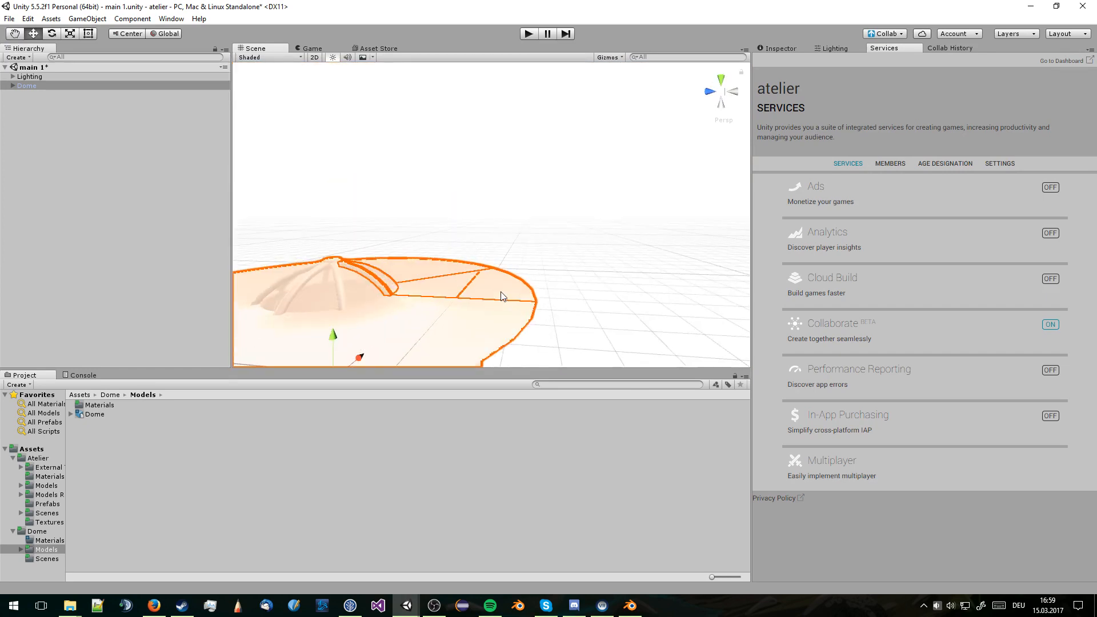
scroll(502, 295, "up", 3)
middle_click_drag(501, 296, 600, 201)
scroll(522, 289, "up", 6)
scroll(551, 247, "up", 4)
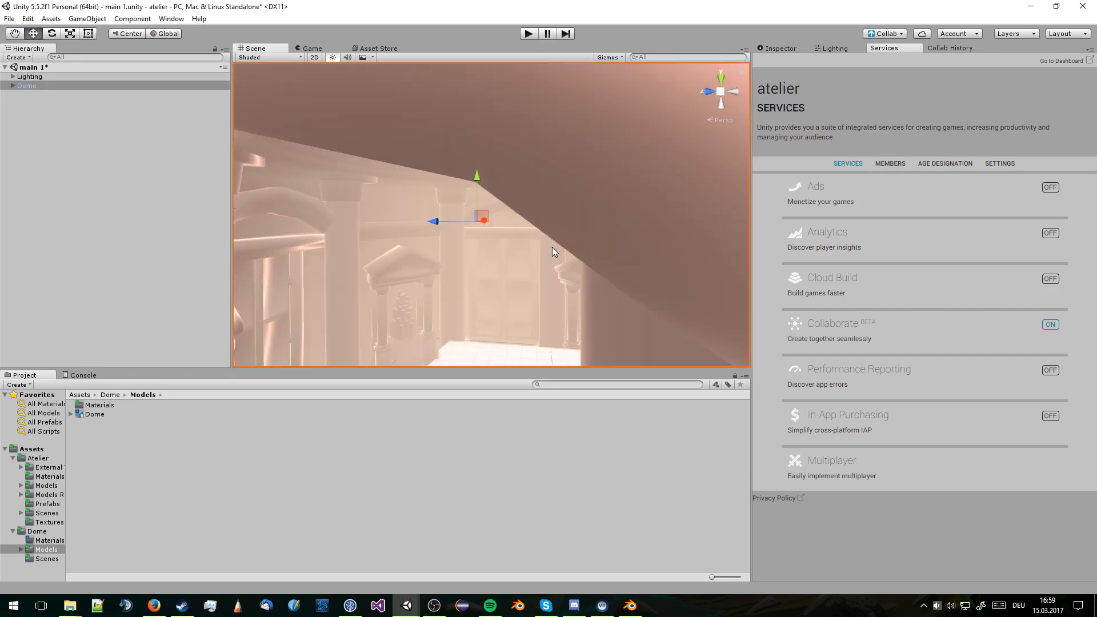
right_click_drag(509, 282, 584, 218)
middle_click_drag(514, 286, 585, 218)
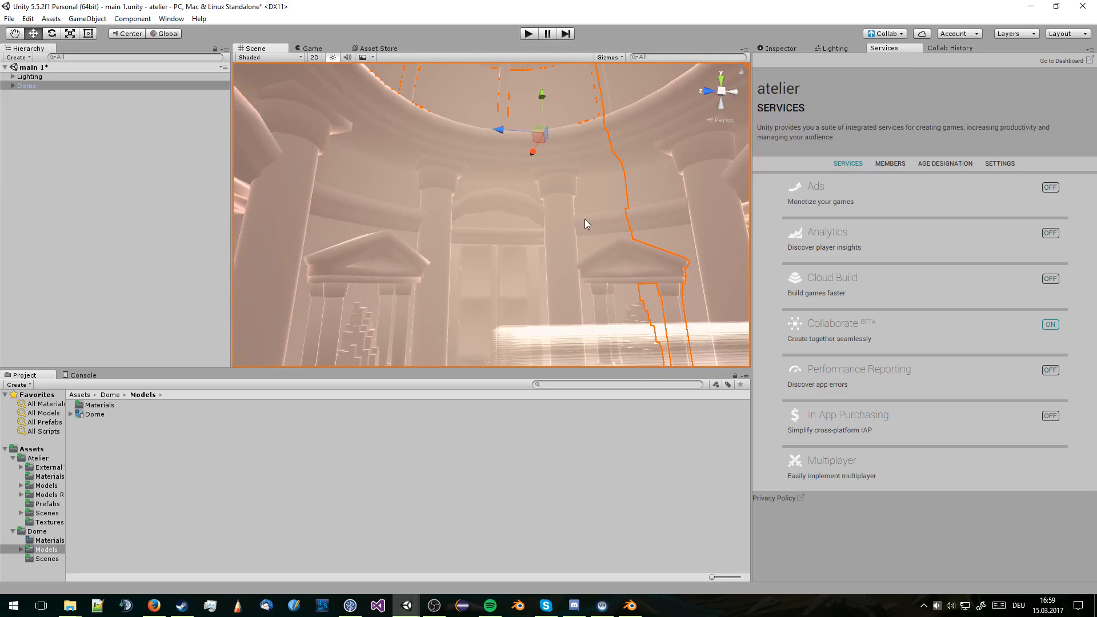
Delete the Dome from the main 1 scene, minimize the atelier project and switch to the VoxVR project's Unity editor
key("Delete")
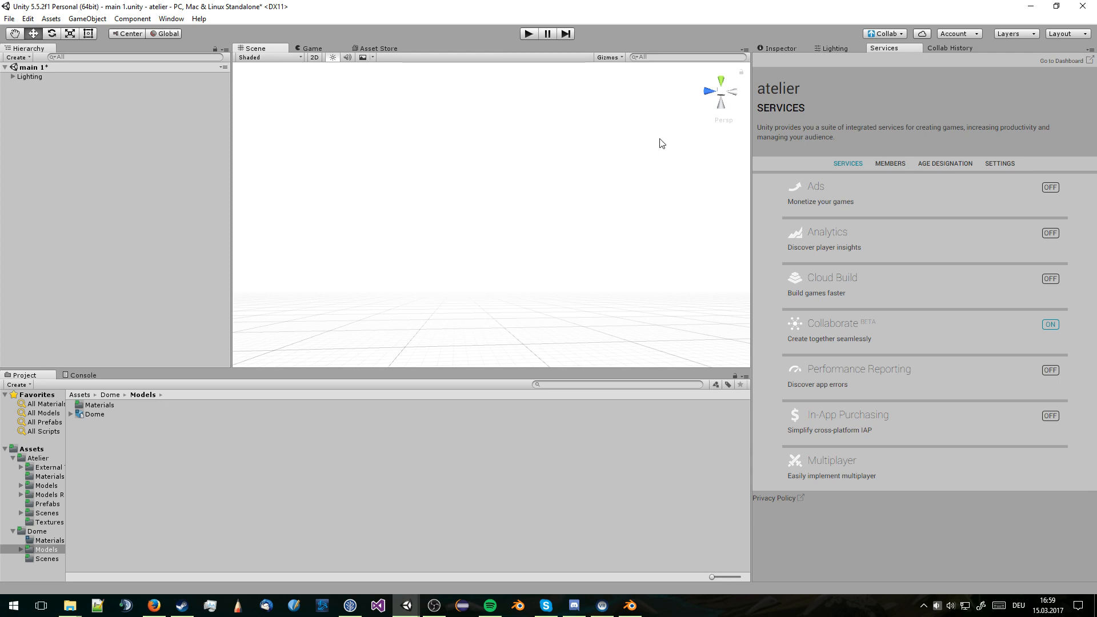
left_click(1027, 11)
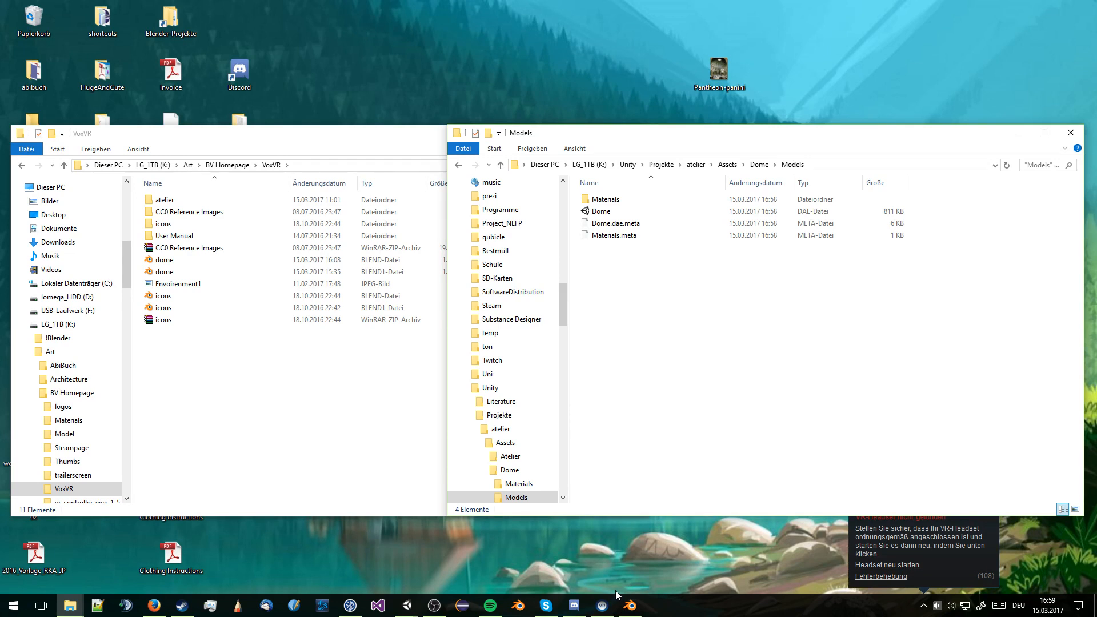
left_click(406, 605)
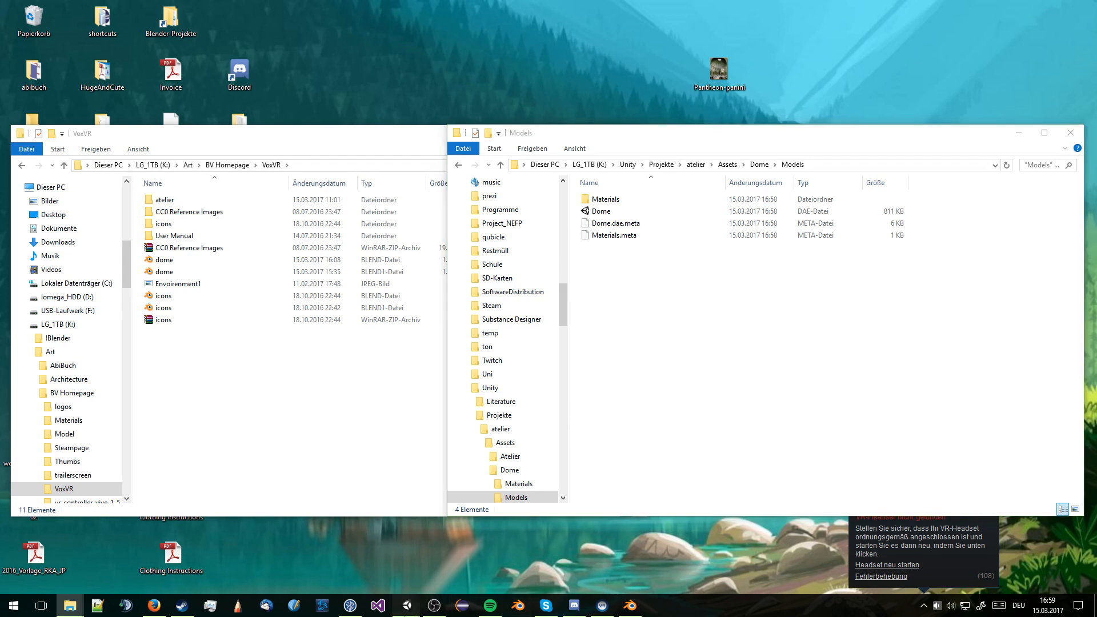
left_click(361, 565)
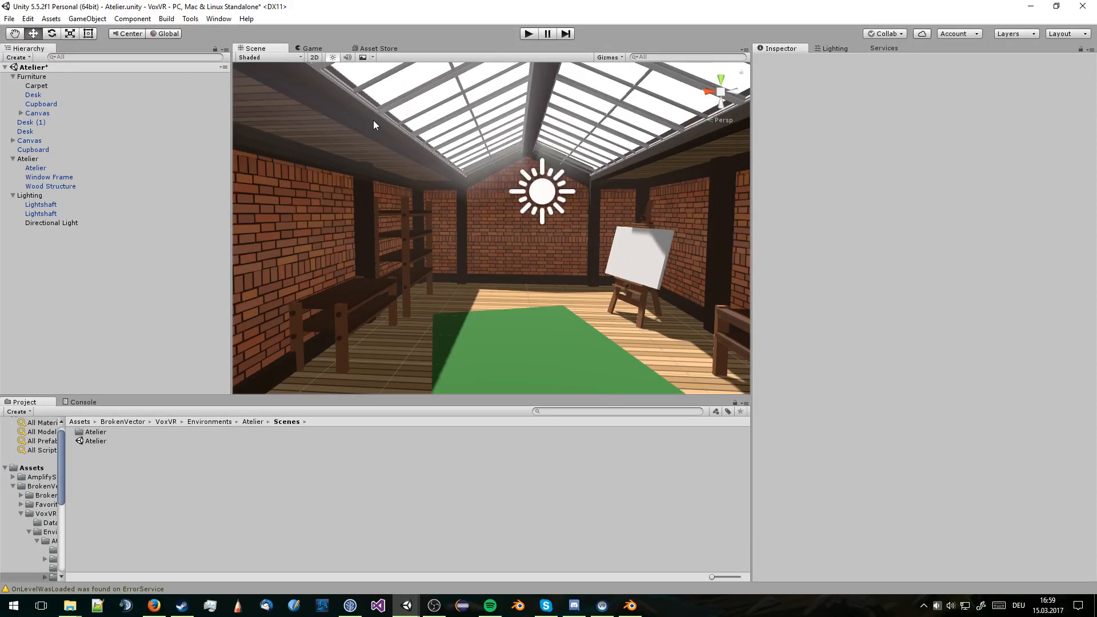
left_click(87, 19)
mouse_move(93, 56)
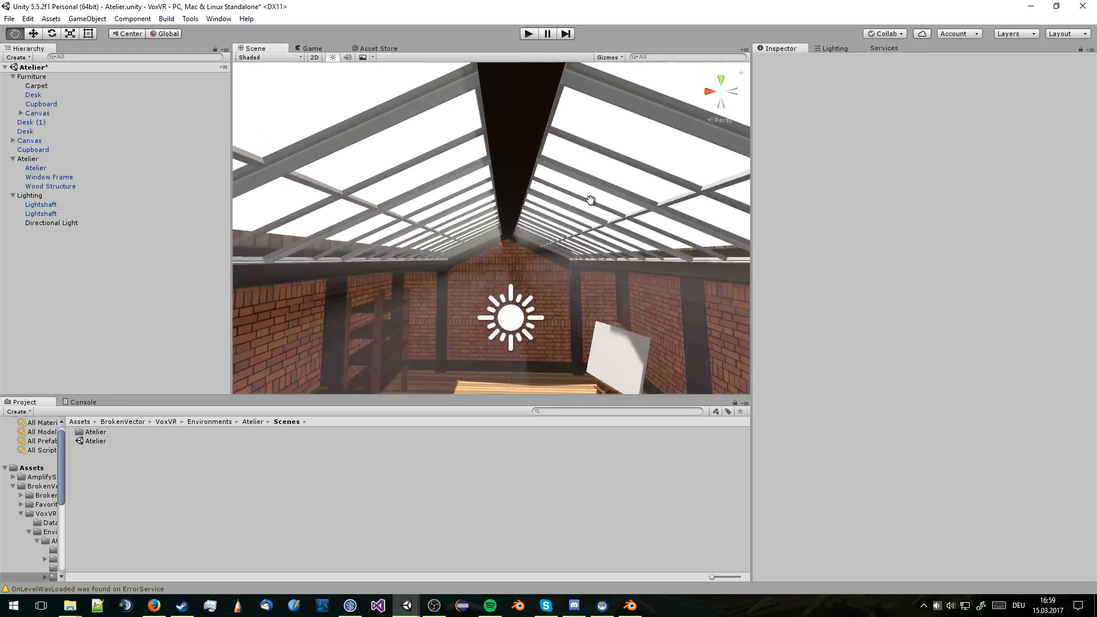
scroll(589, 200, "up", 5)
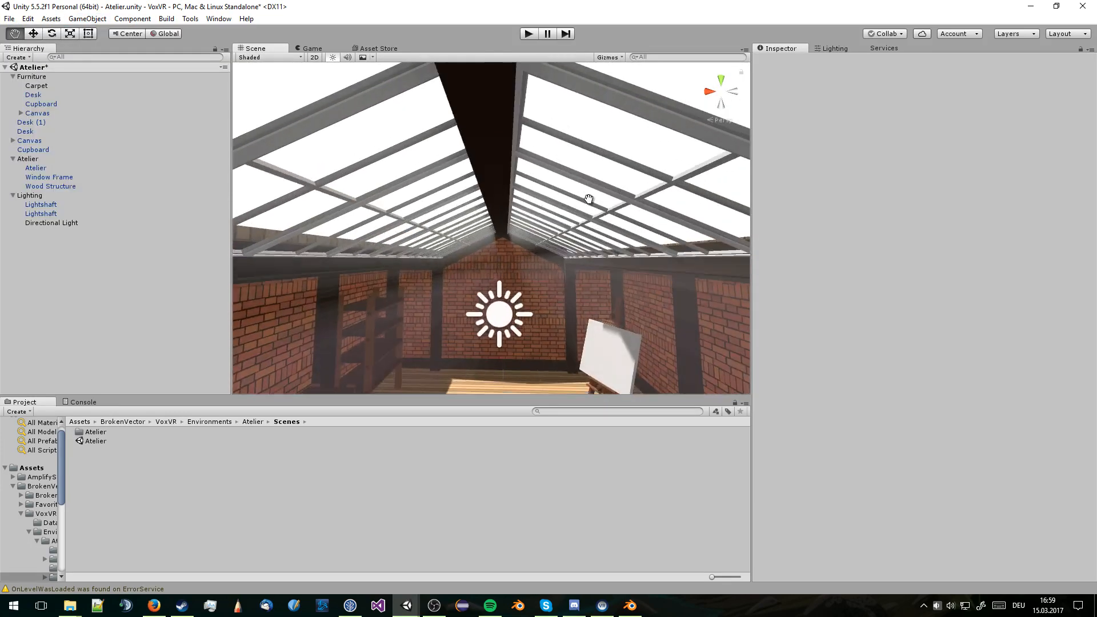
middle_click_drag(586, 186, 581, 179)
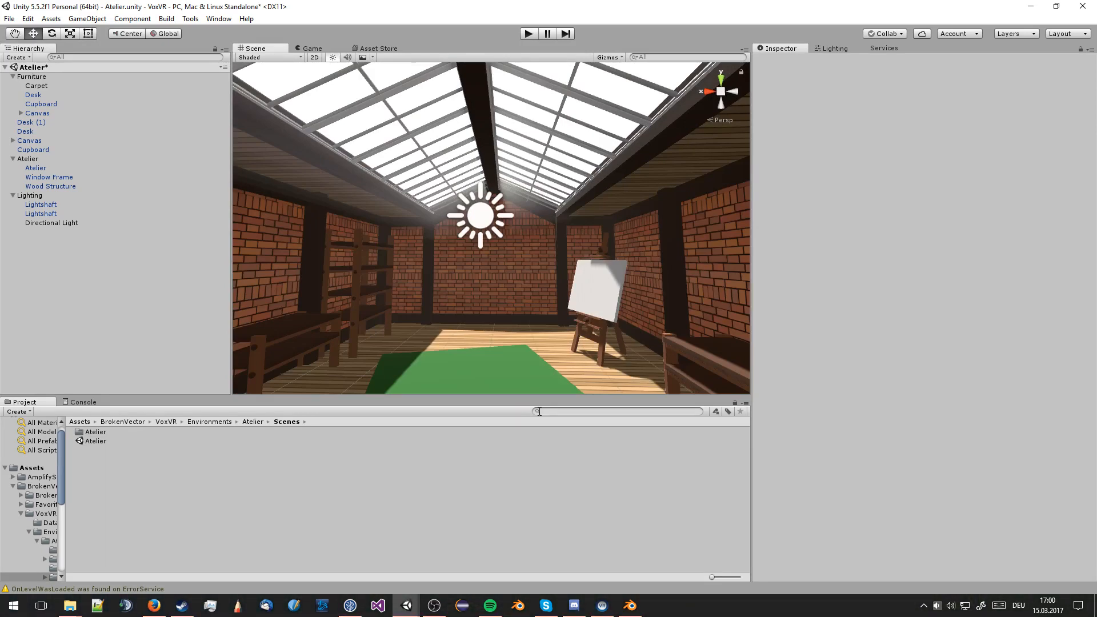
right_click_drag(425, 198, 417, 169)
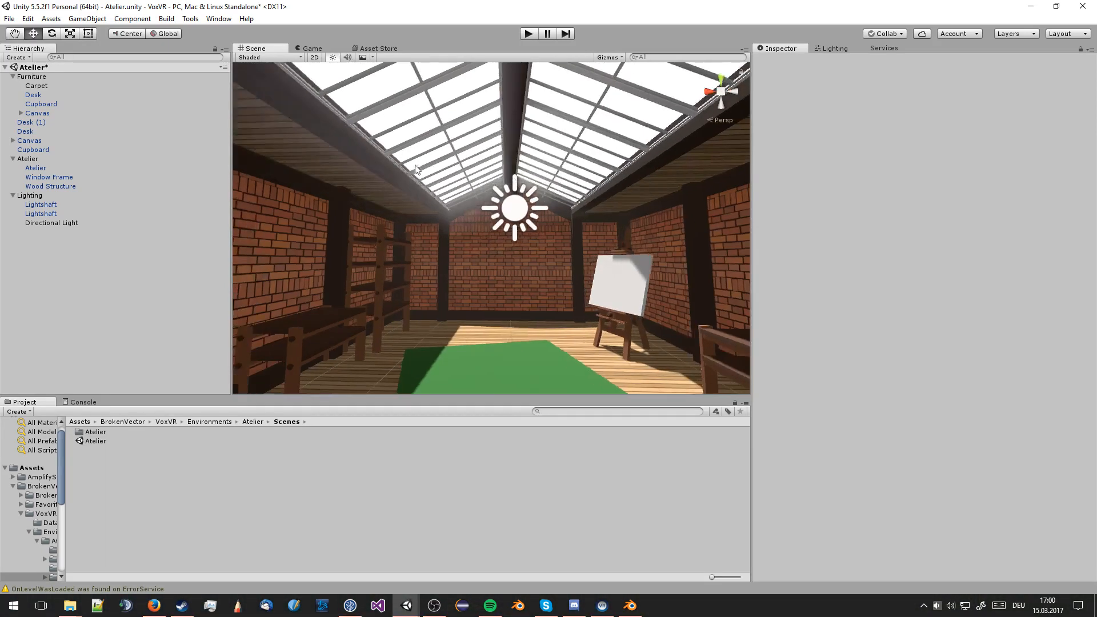
left_click(86, 18)
mouse_move(78, 56)
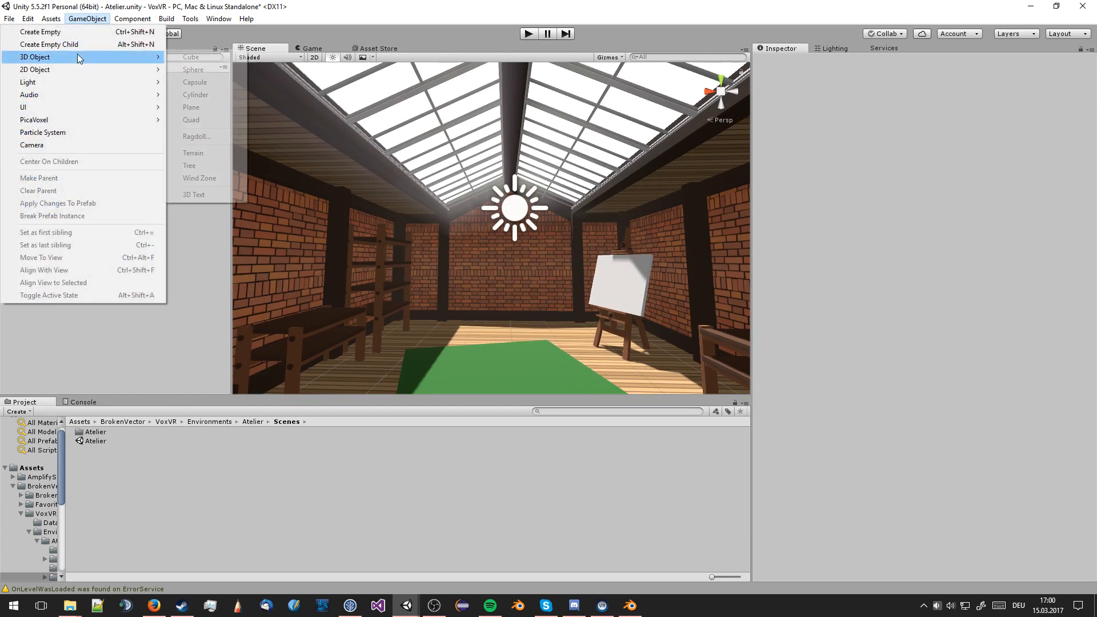
mouse_move(73, 80)
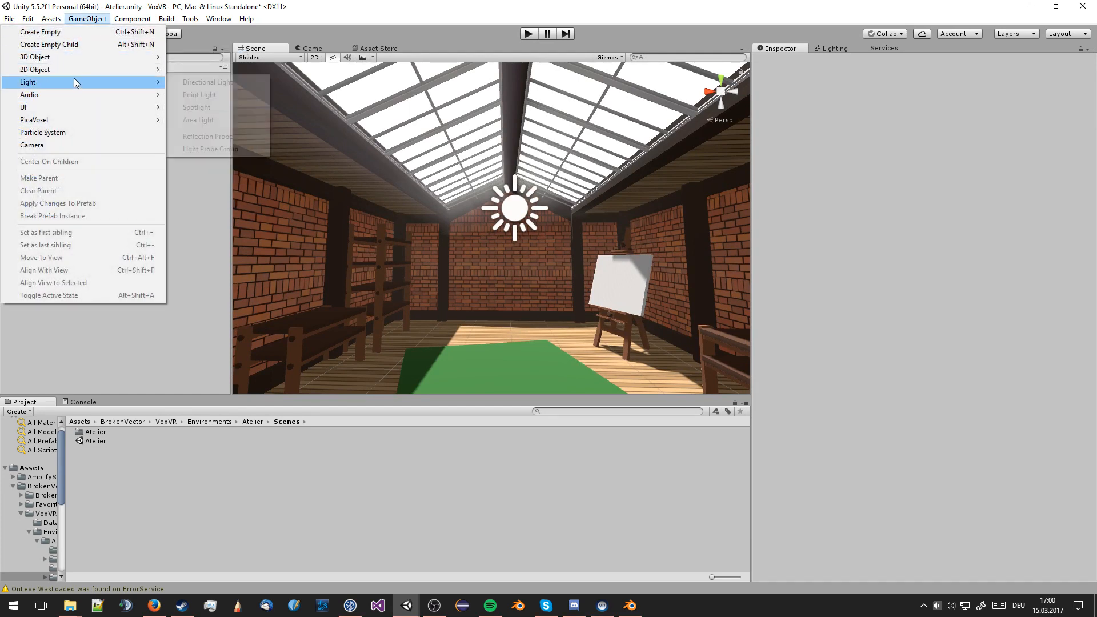
left_click(525, 166)
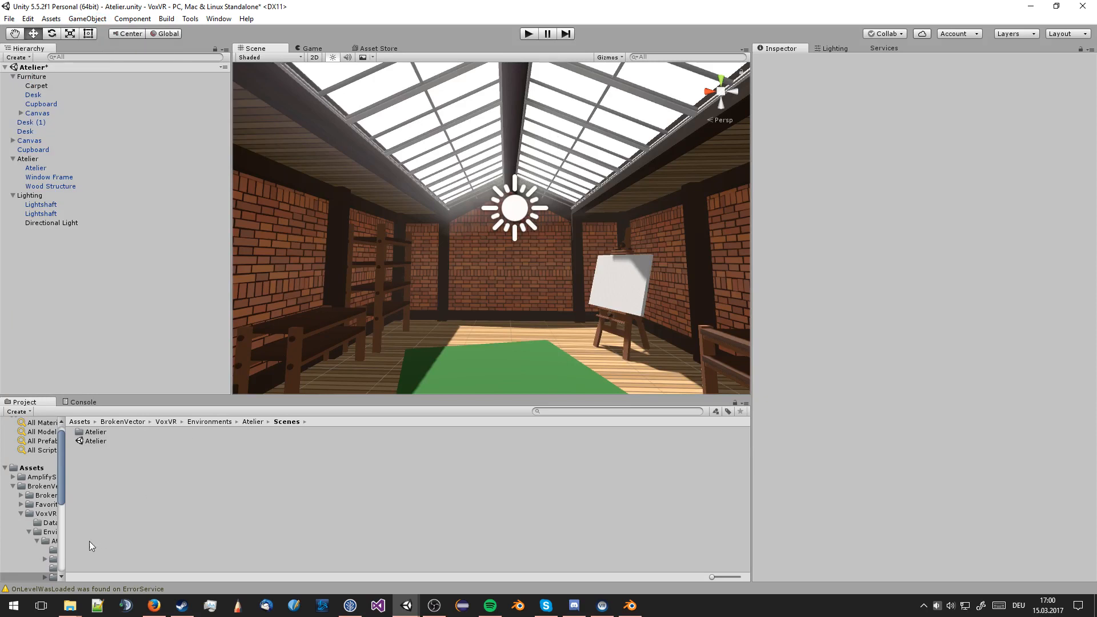
Open the Atelier environment's Materials folder and add a reflection probe to the scene
left_click_drag(63, 518, 160, 505)
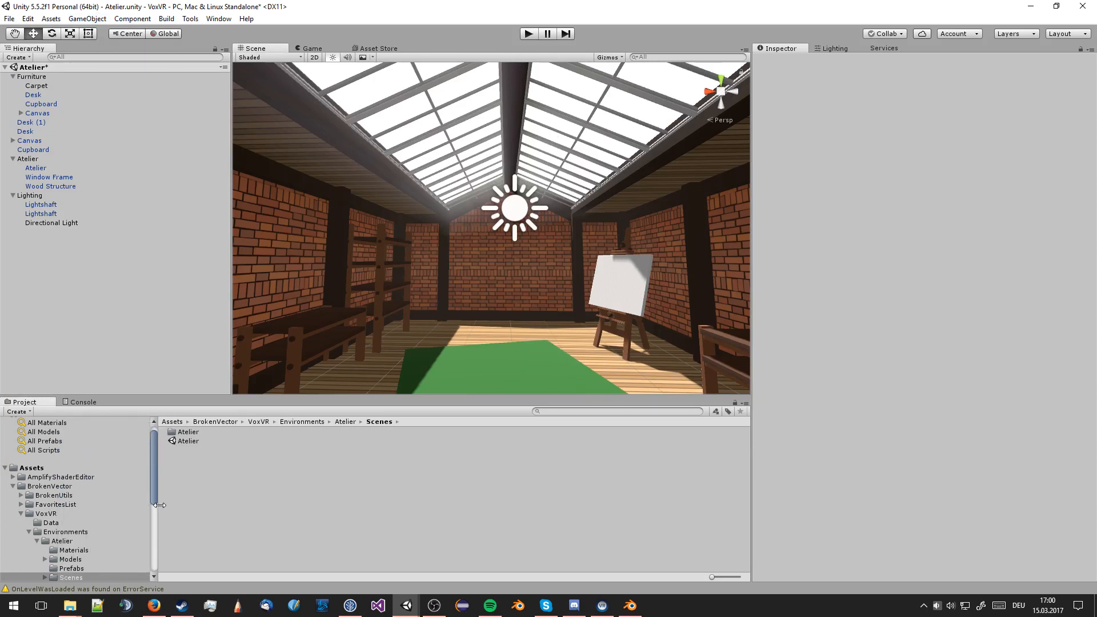
left_click(77, 551)
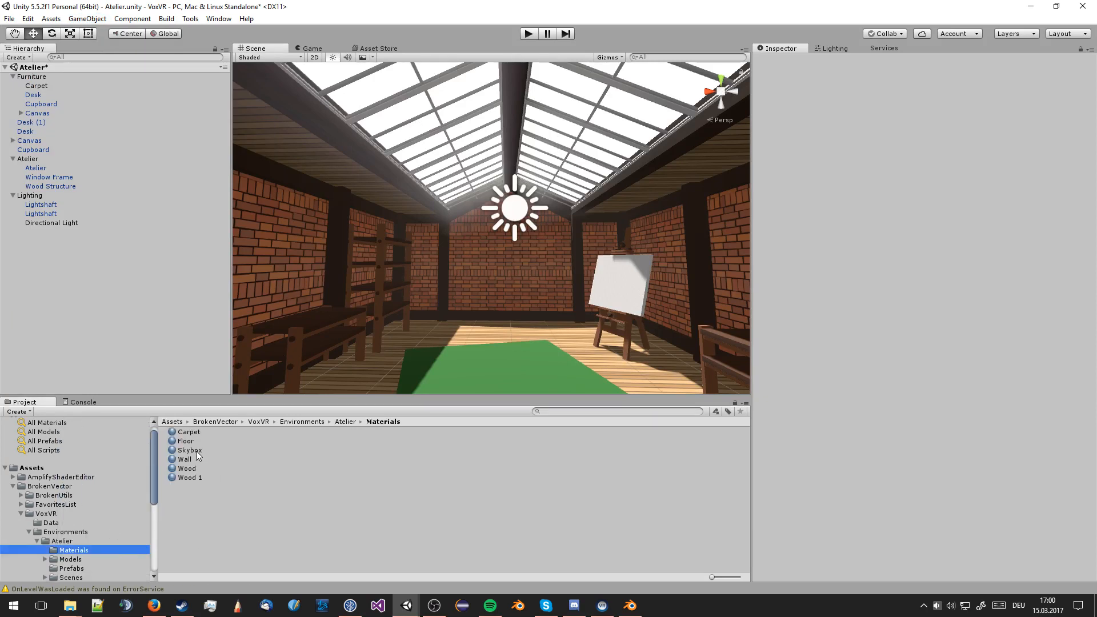
left_click(86, 18)
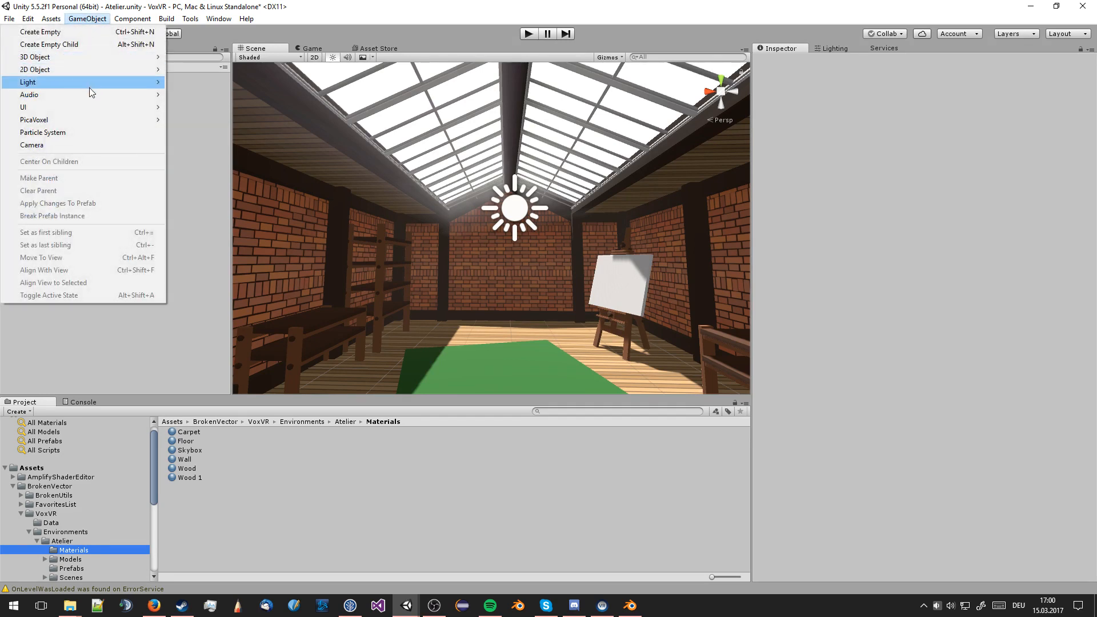
mouse_move(87, 86)
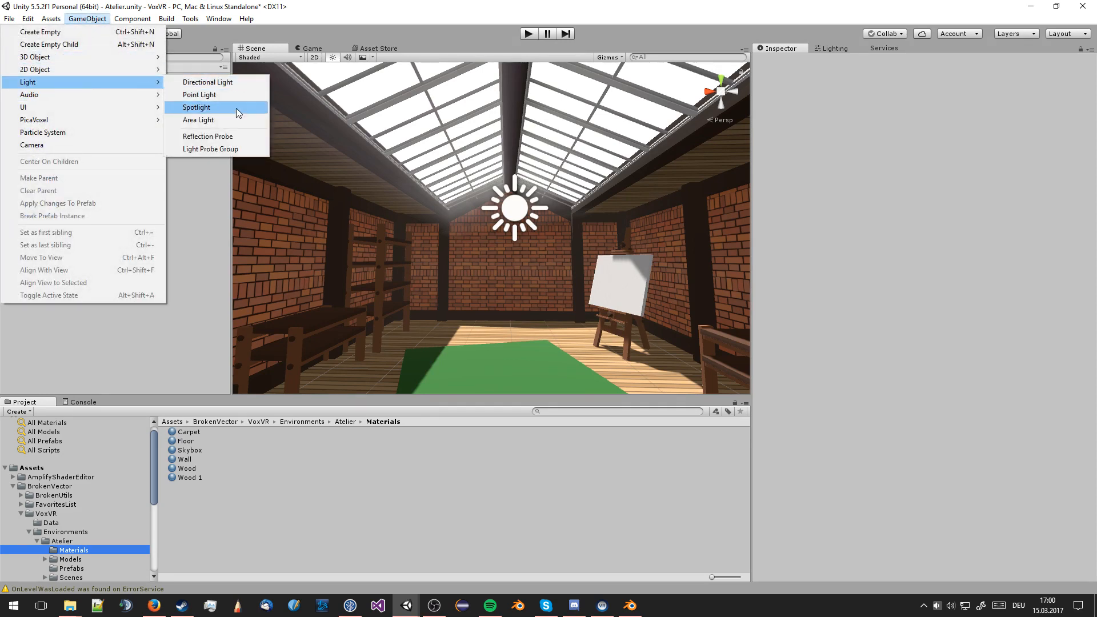
left_click(207, 136)
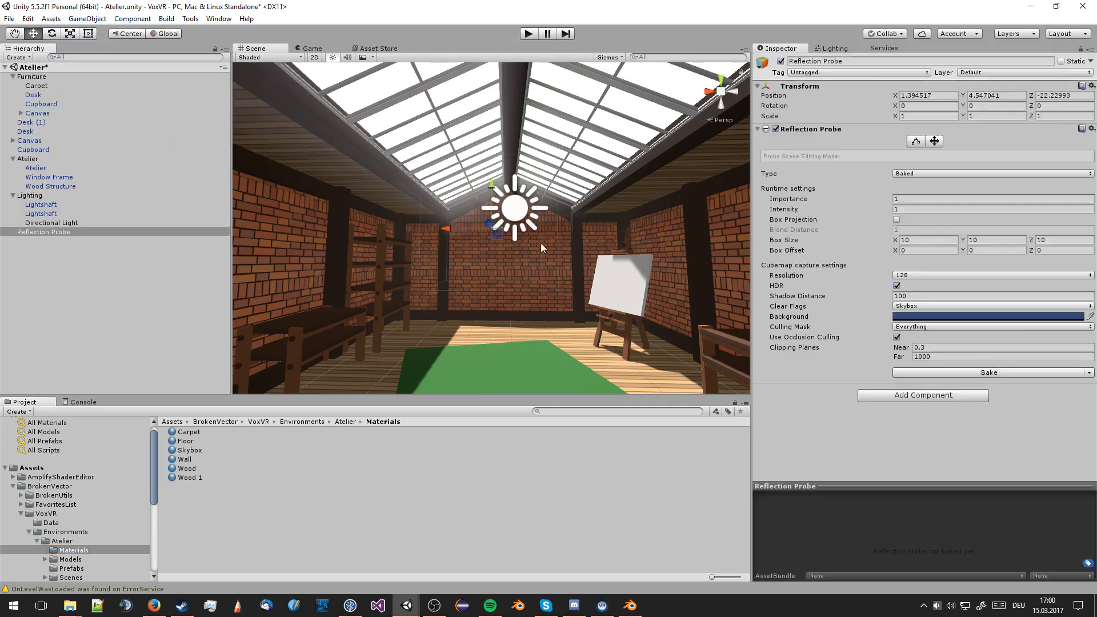
key("f")
Set the reflection probe's position to 0 on the X, Y and Z axes
left_click(926, 95)
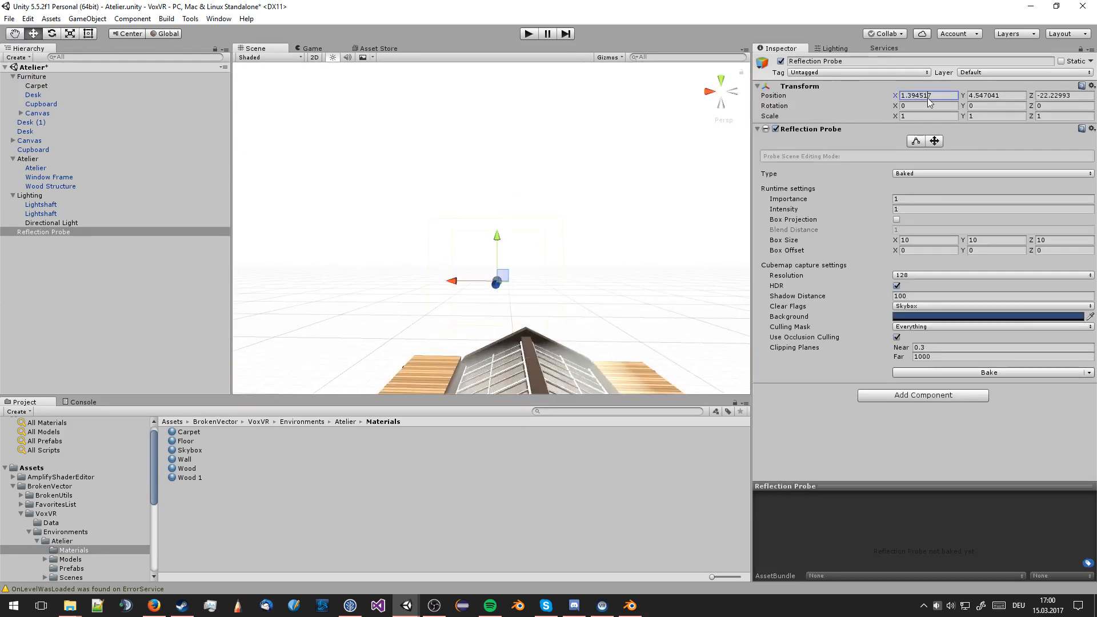
type("0")
left_click(991, 96)
type("0")
left_click(1064, 87)
left_click(1064, 93)
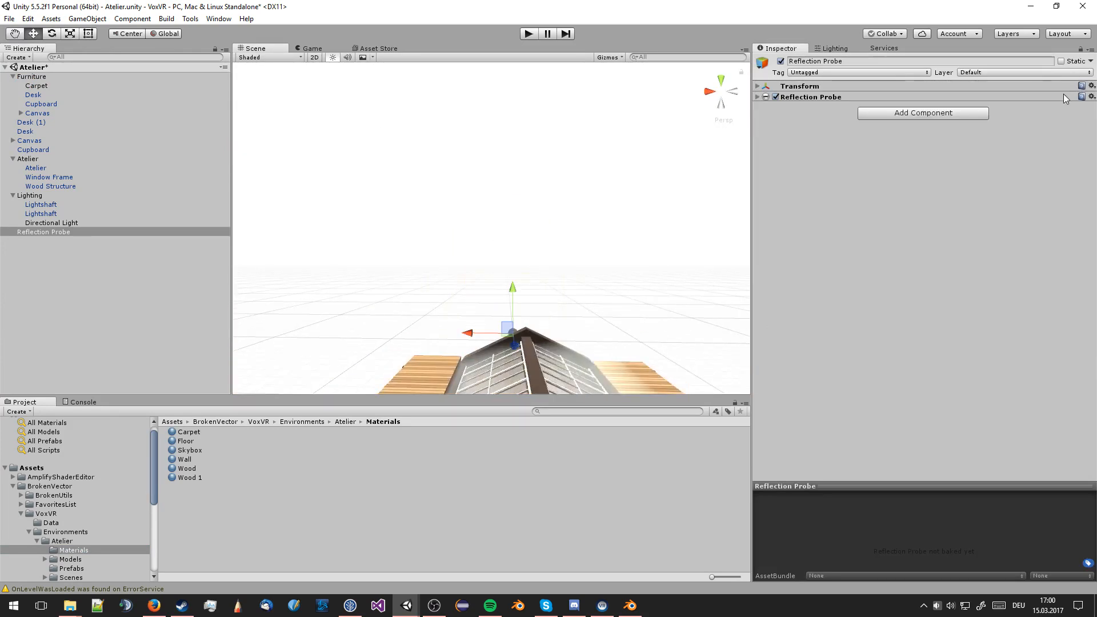
left_click(502, 315)
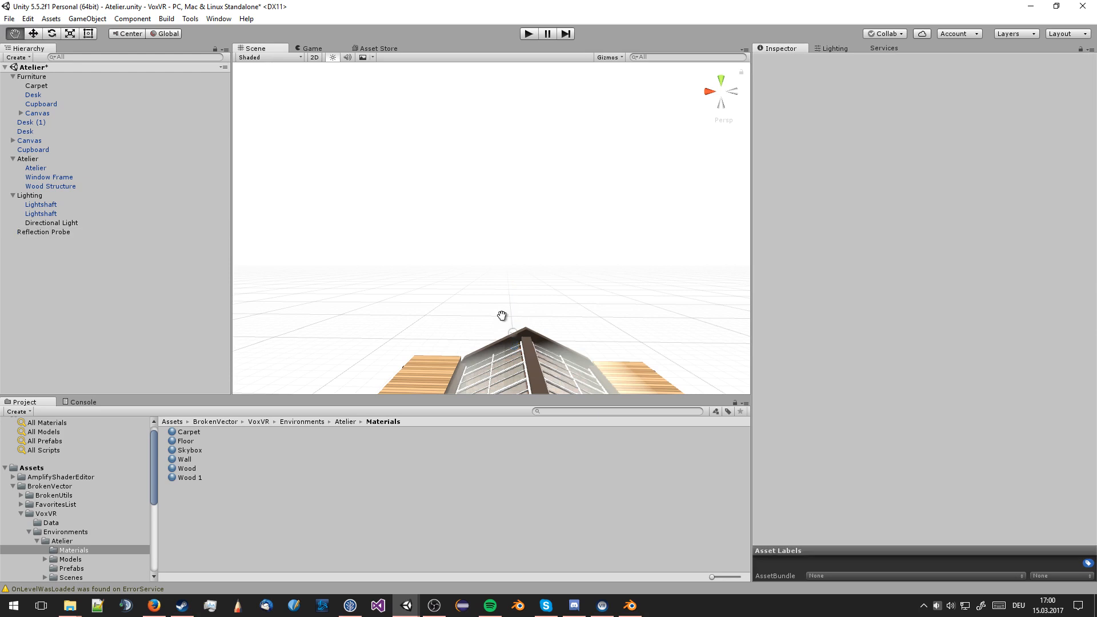
scroll(501, 315, "down", 2)
left_click(520, 341)
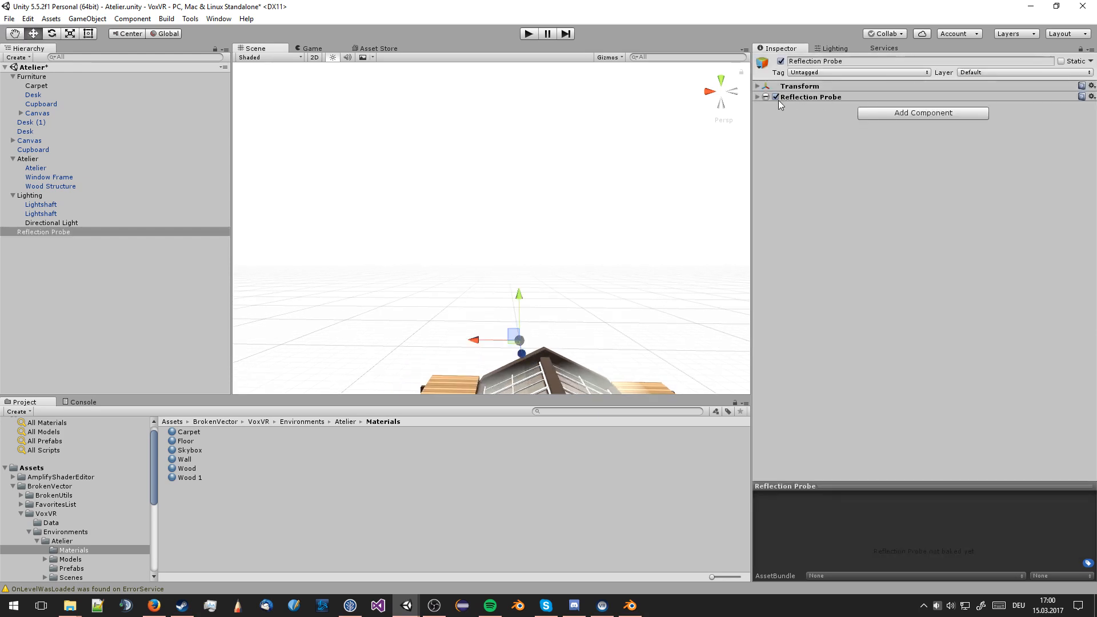
left_click(756, 96)
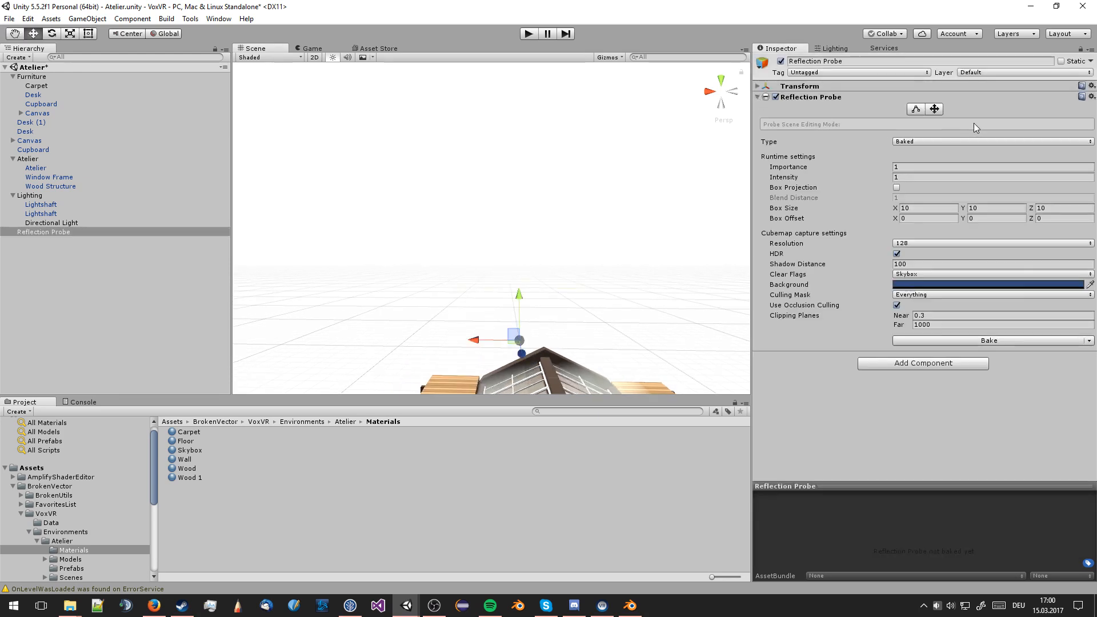
left_click(758, 87)
left_click(1062, 97)
type("0")
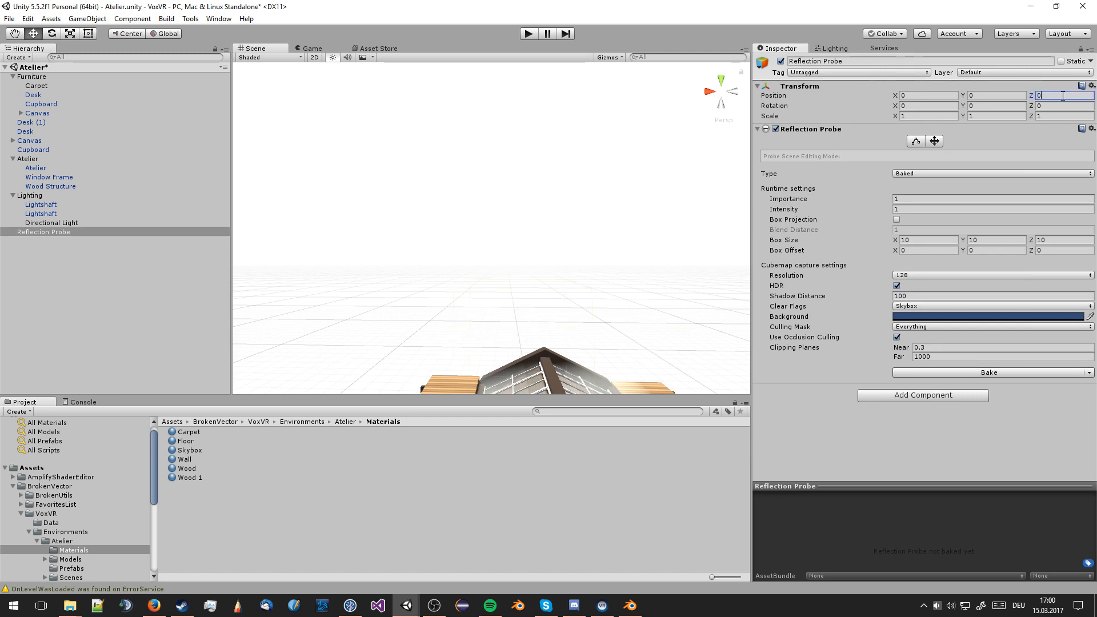
Raise the reflection probe above the carpet to a Y position of about 1.068 and bake it
left_click(632, 198)
middle_click_drag(620, 309, 594, 223)
left_click(547, 322)
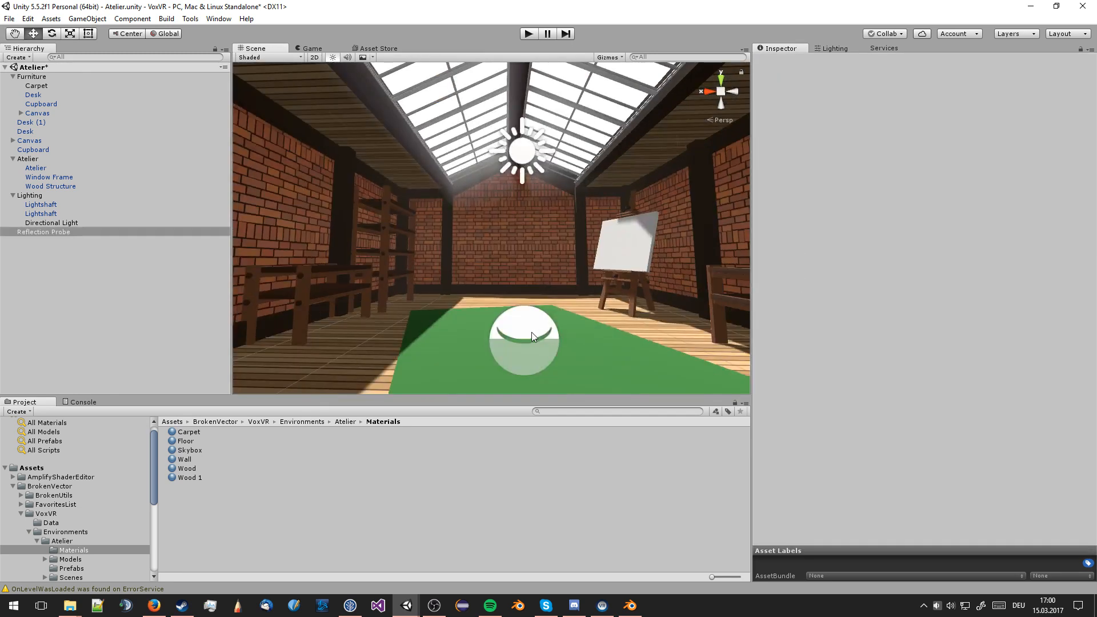
left_click_drag(522, 308, 539, 222)
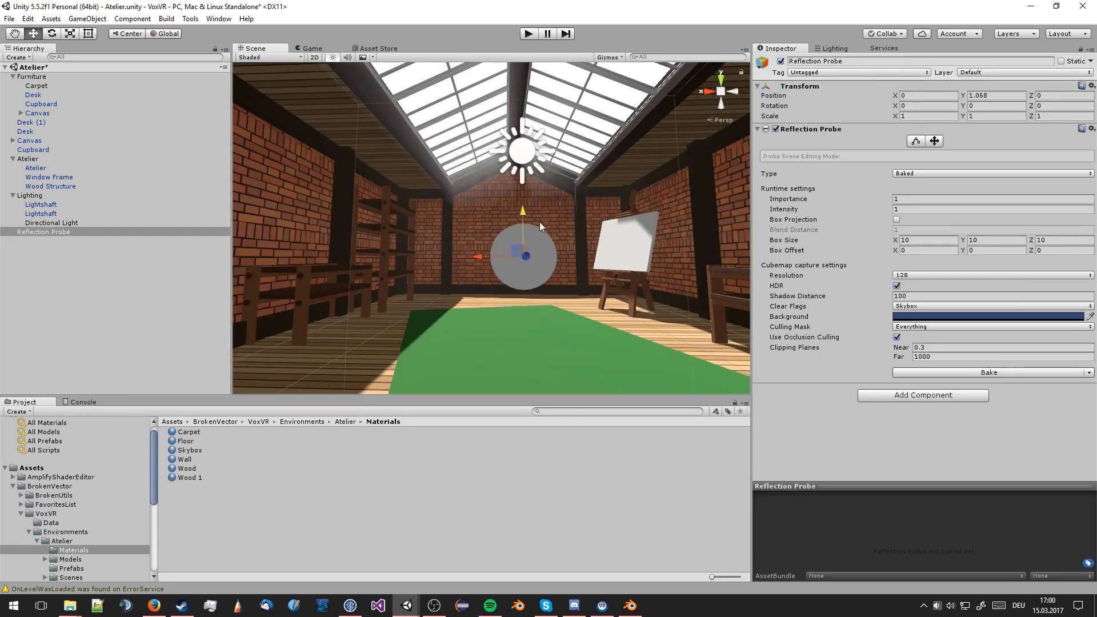
left_click(997, 375)
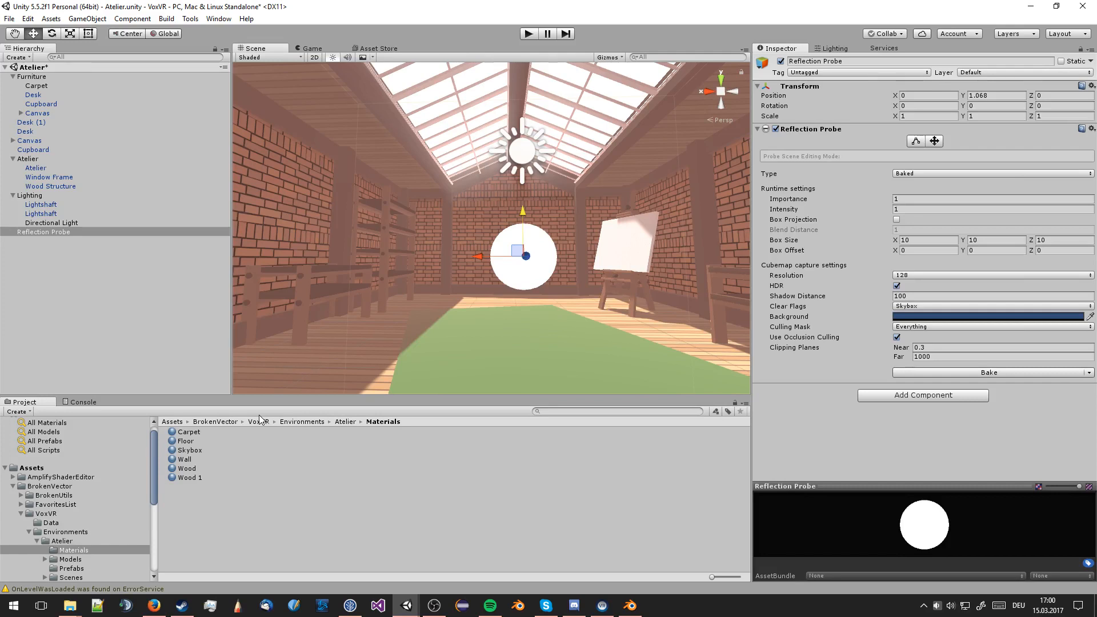
Set the Skybox material's tint color to white (FFFFFF80)
left_click(21, 514)
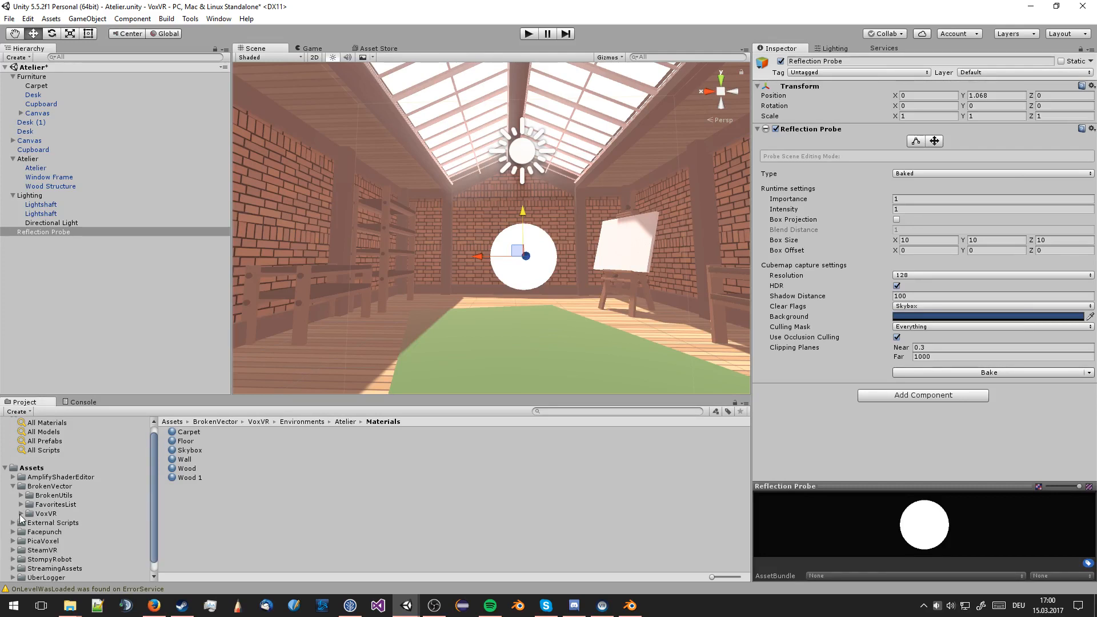
left_click(21, 513)
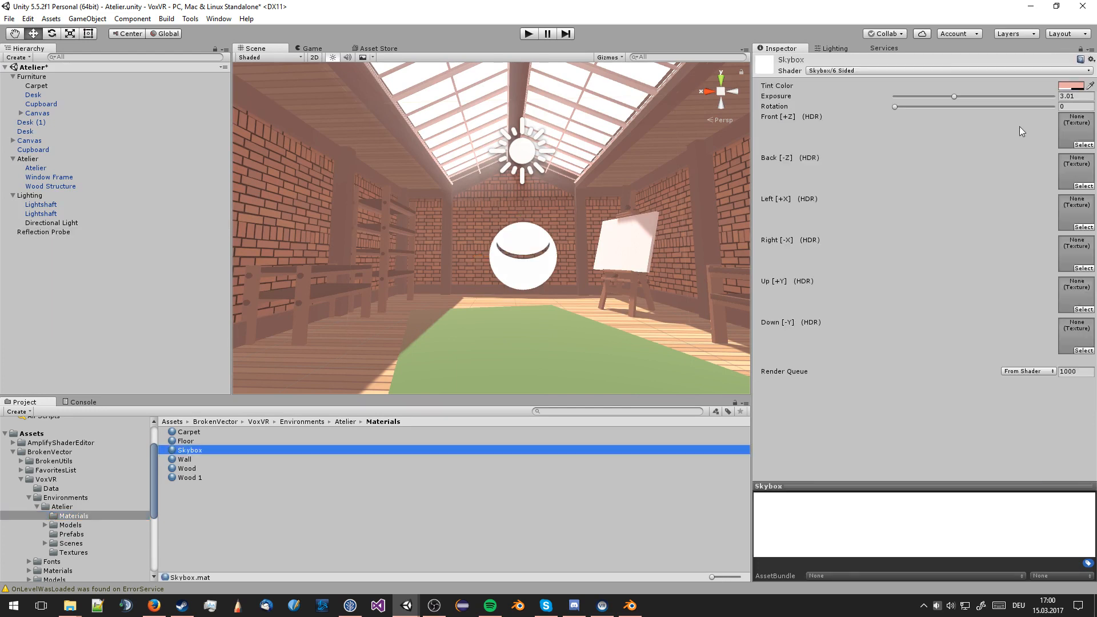
left_click(1070, 85)
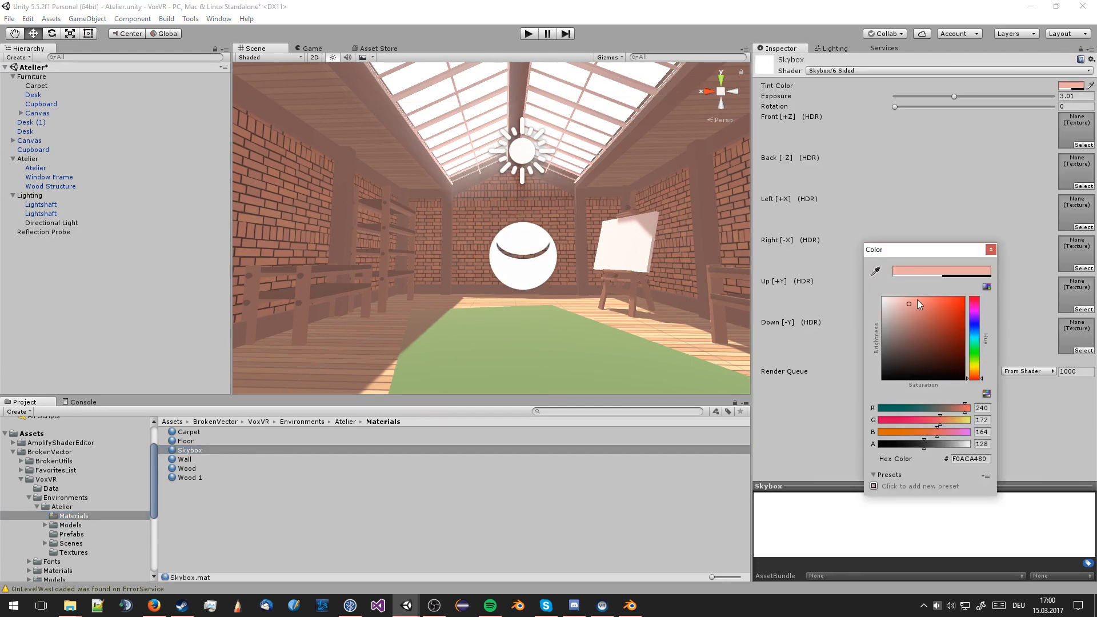
left_click_drag(918, 304, 877, 297)
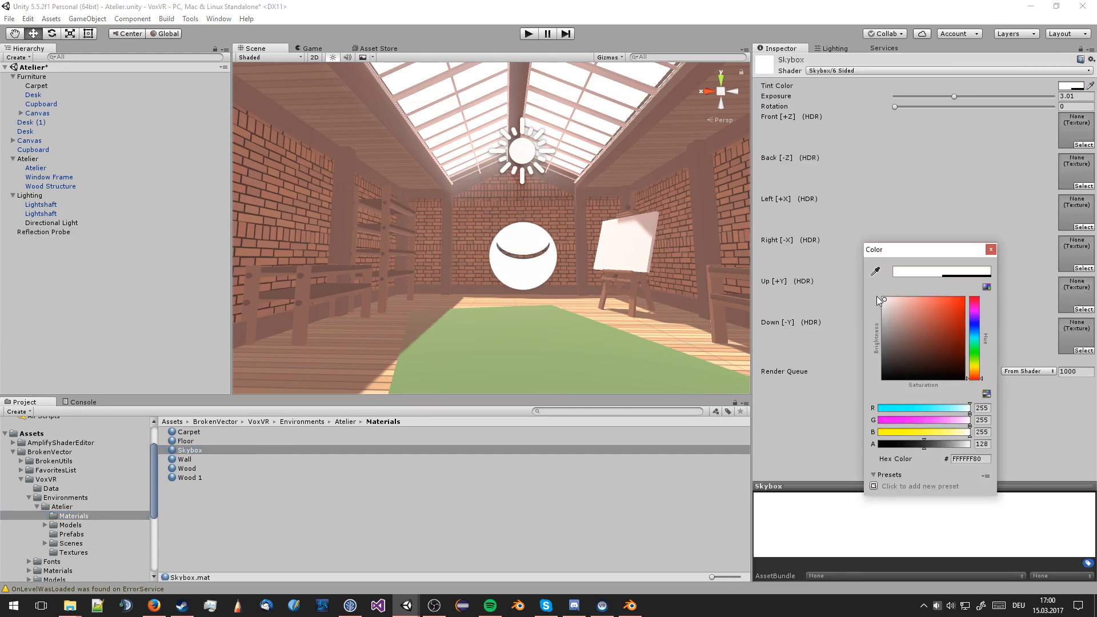
left_click(991, 249)
Rebake the reflection probe with the white sky and view the lighting inside the atelier
left_click(536, 248)
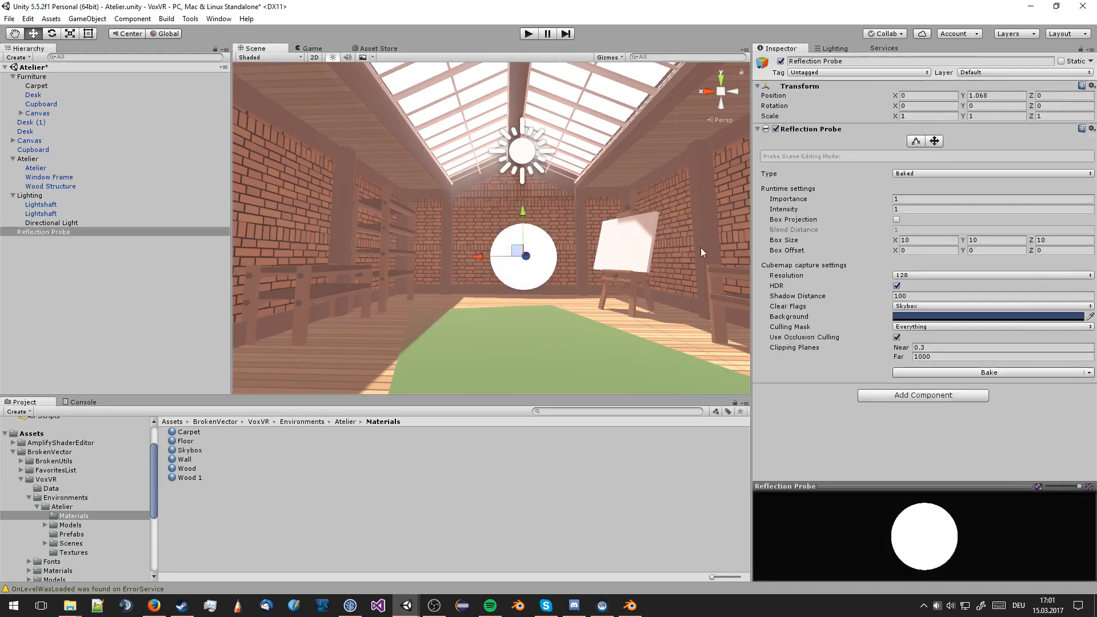
left_click(909, 372)
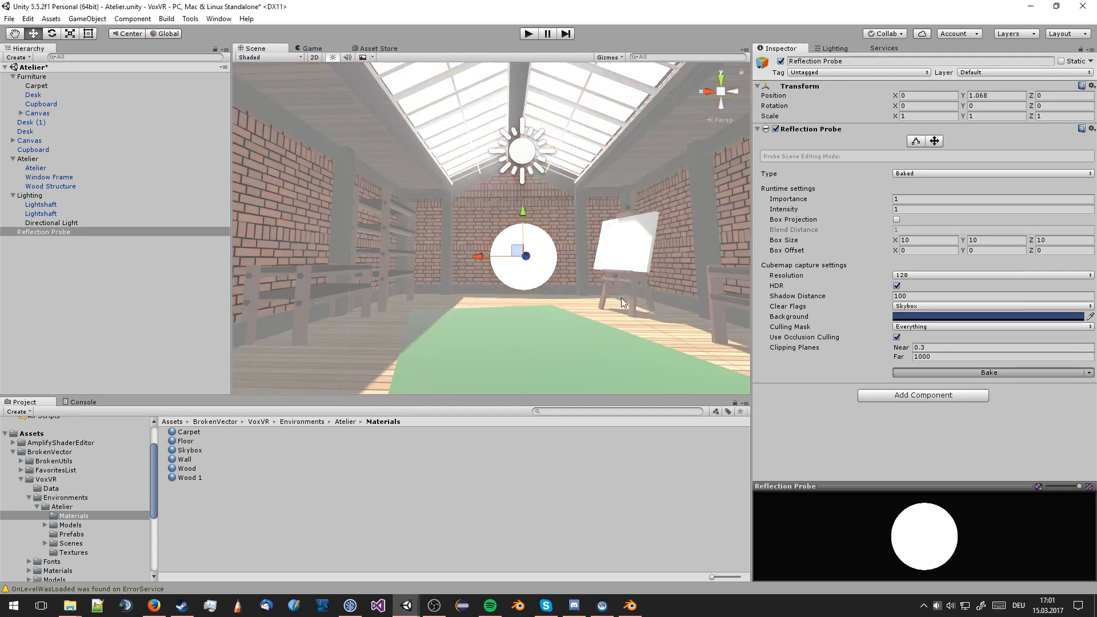
middle_click_drag(601, 263, 603, 272)
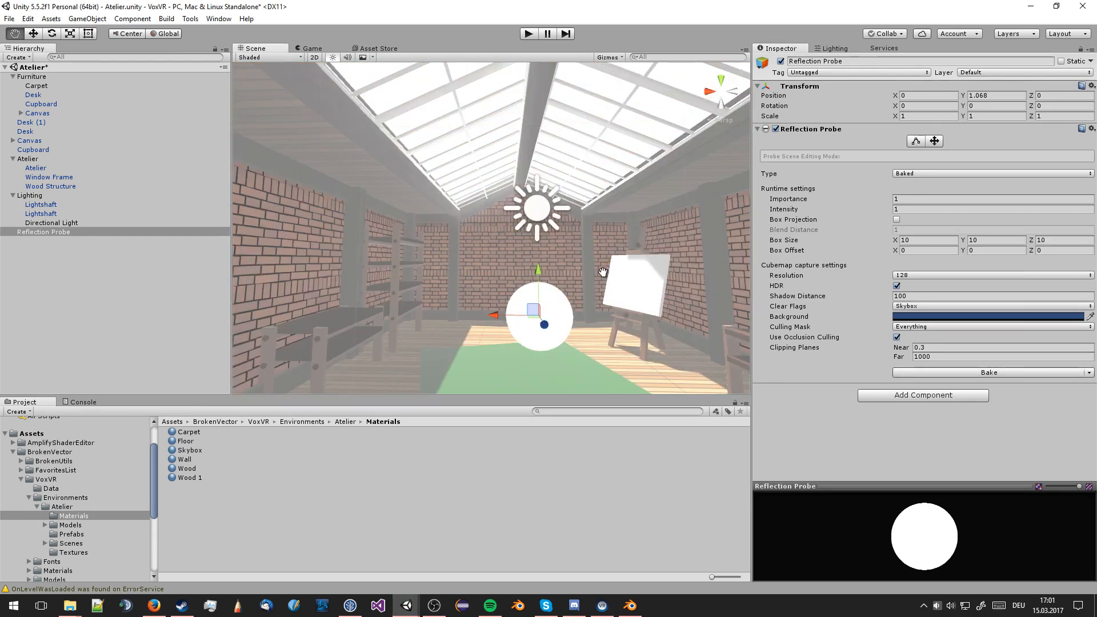
left_click(915, 327)
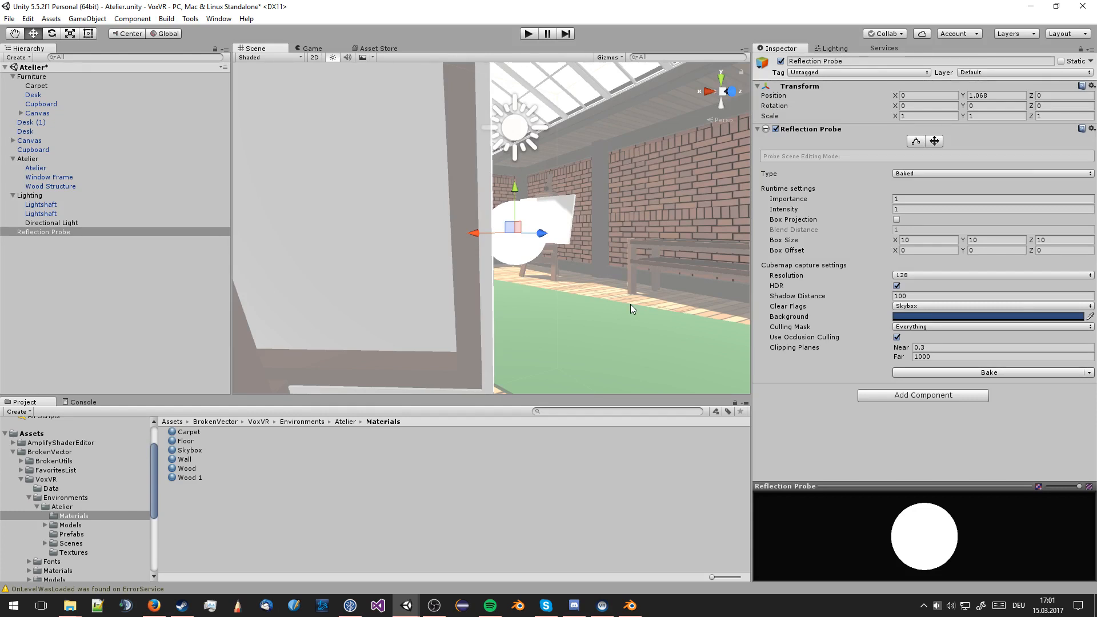
Lower the Skybox material's exposure to 1.54 and rebake the reflection probe
left_click(199, 451)
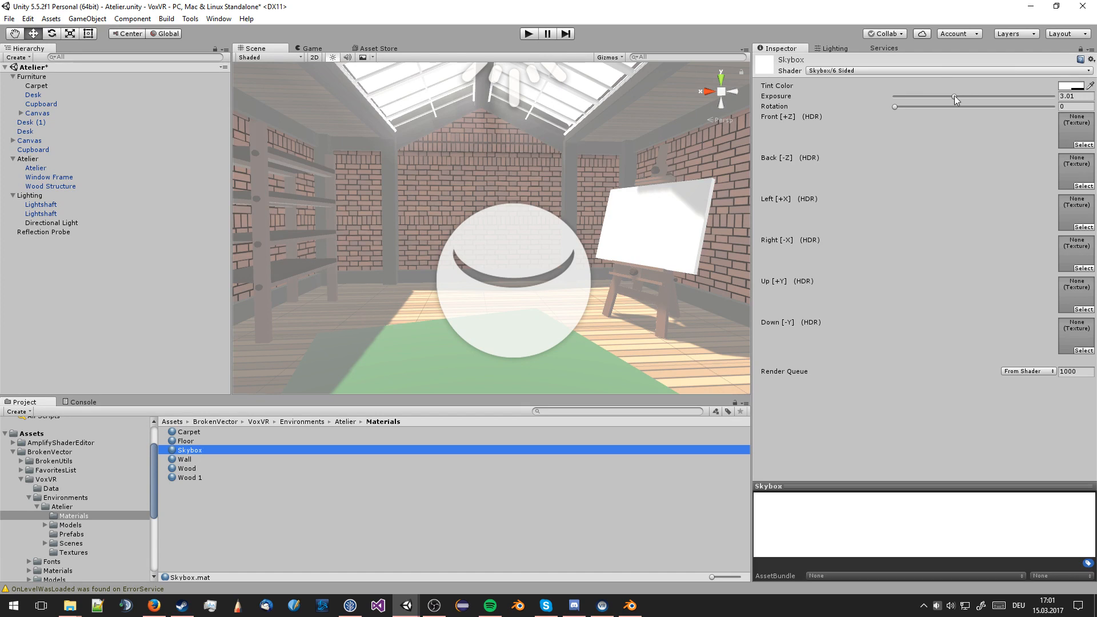
left_click_drag(954, 98, 925, 97)
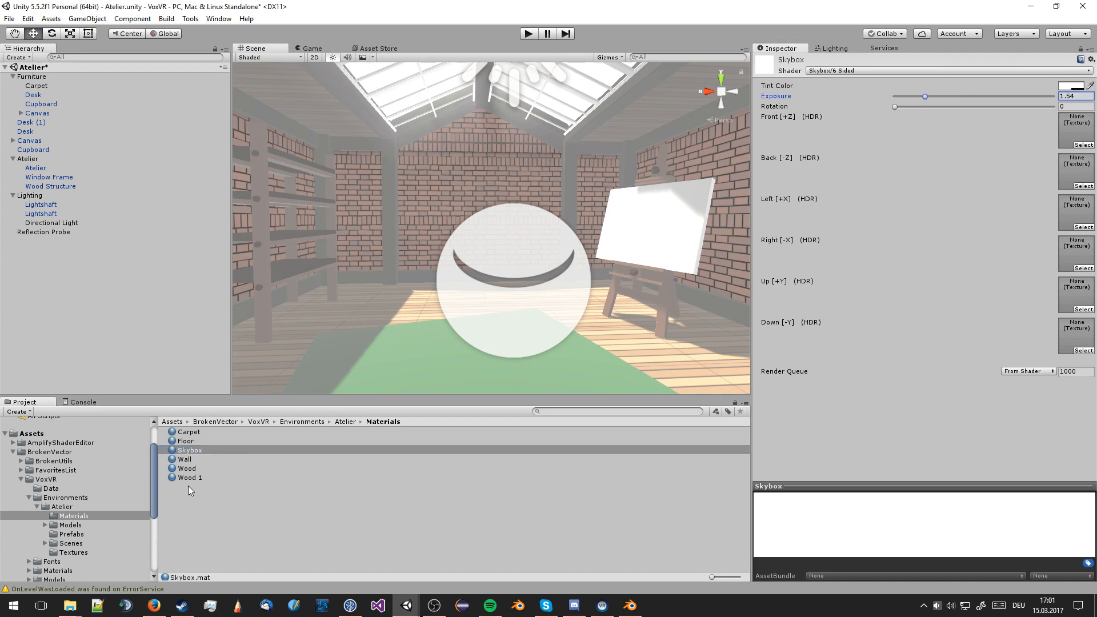
left_click(527, 241)
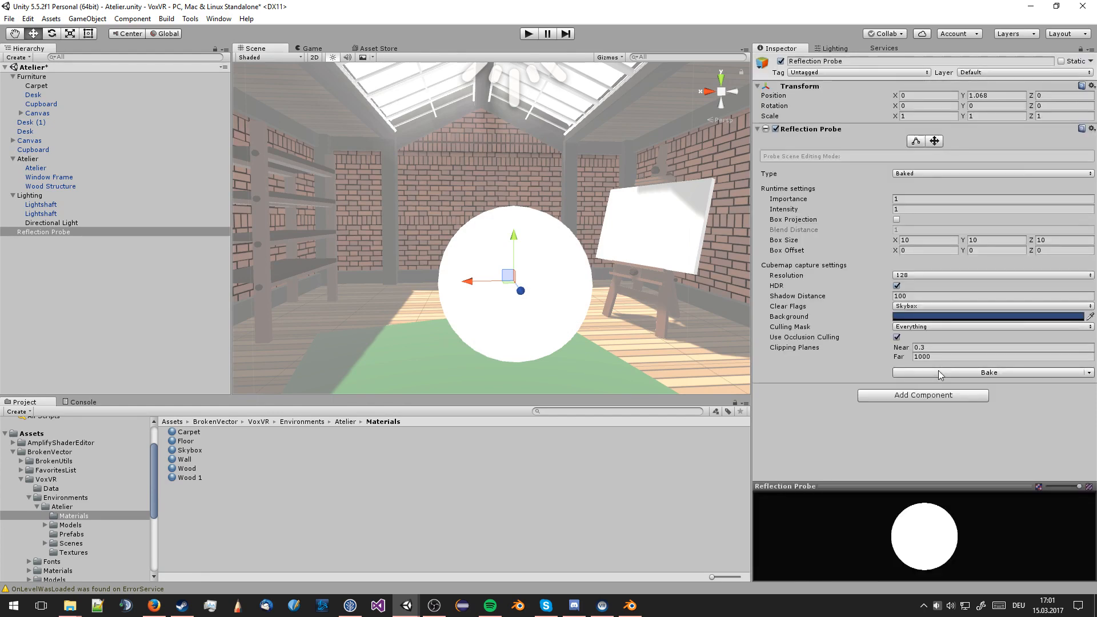
left_click(938, 372)
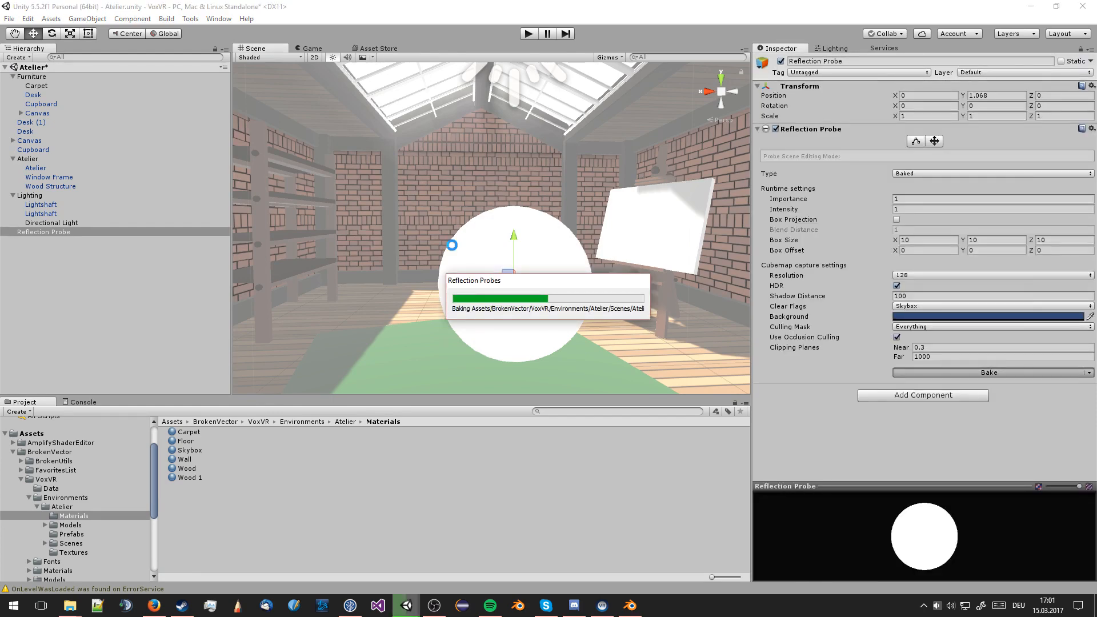
View the rebaked atelier from several sides and reduce the Skybox material's exposure to 0
scroll(496, 250, "down", 3)
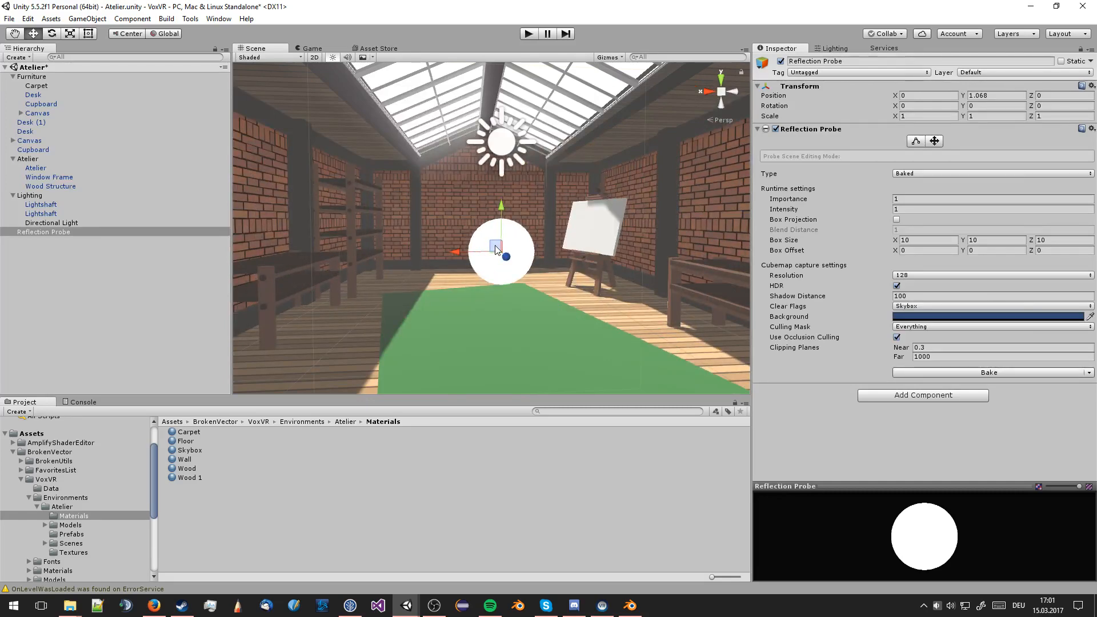
left_click_drag(496, 249, 510, 284, "alt")
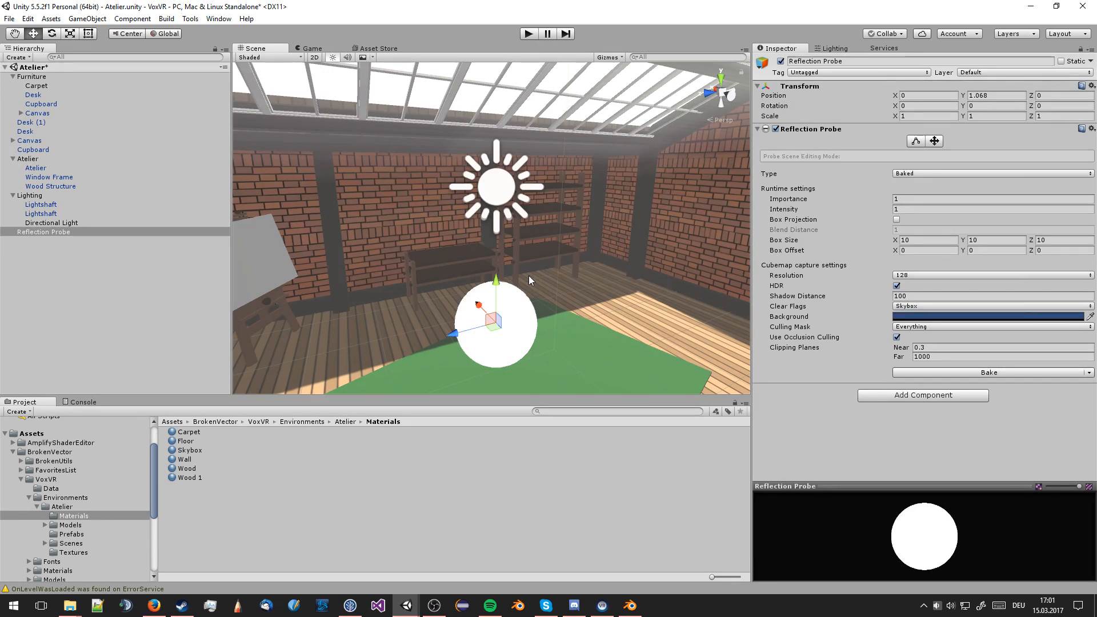
left_click_drag(529, 275, 696, 267, "alt")
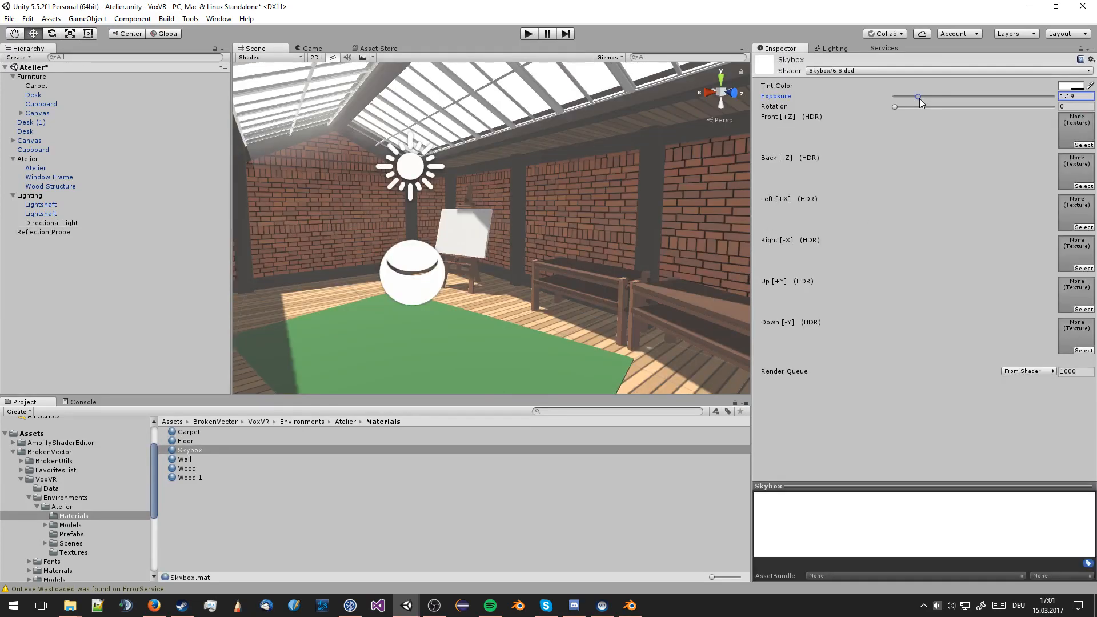
left_click_drag(920, 99, 869, 110)
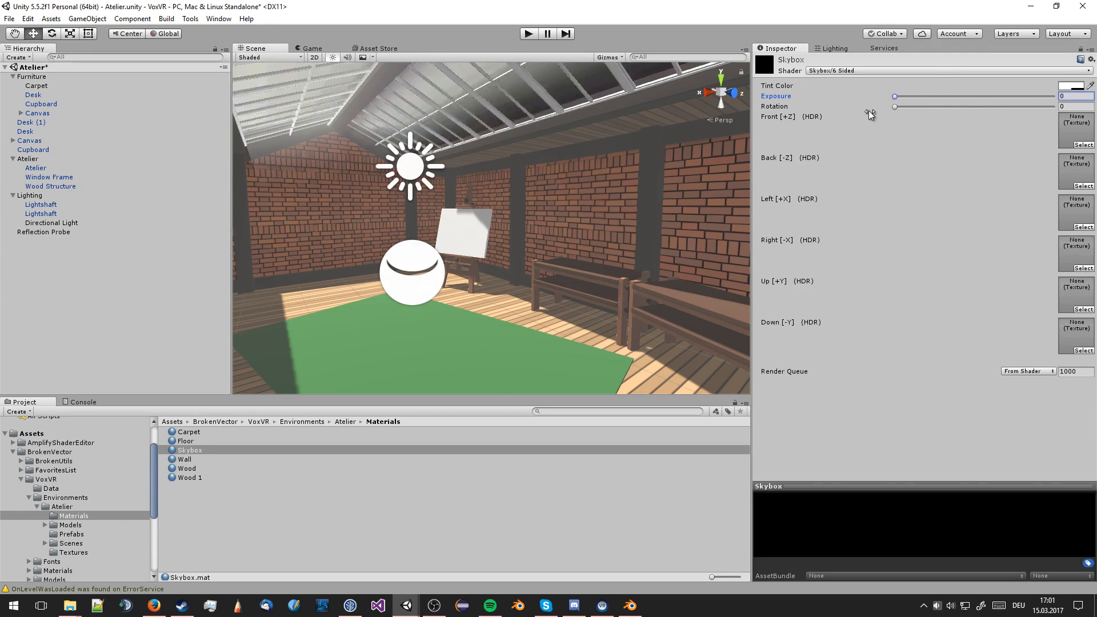
Examine the skylight's glass panes and beams from inside the atelier for their reflections under the black sky
middle_click_drag(480, 143, 550, 190)
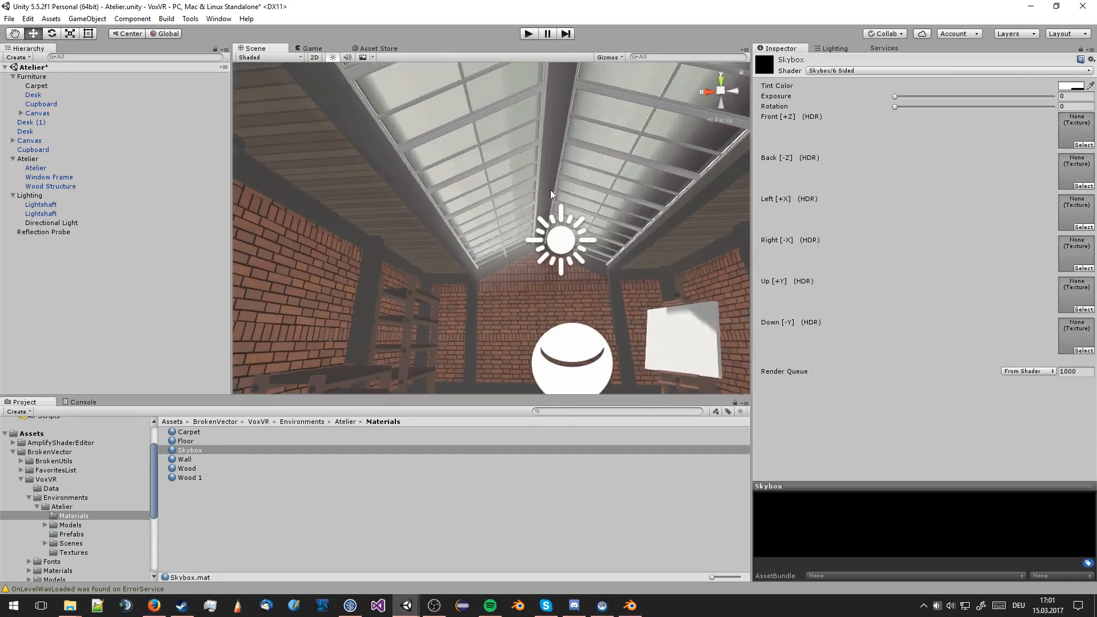
right_click_drag(550, 190, 587, 194)
middle_click_drag(587, 193, 612, 197)
right_click_drag(544, 219, 622, 187)
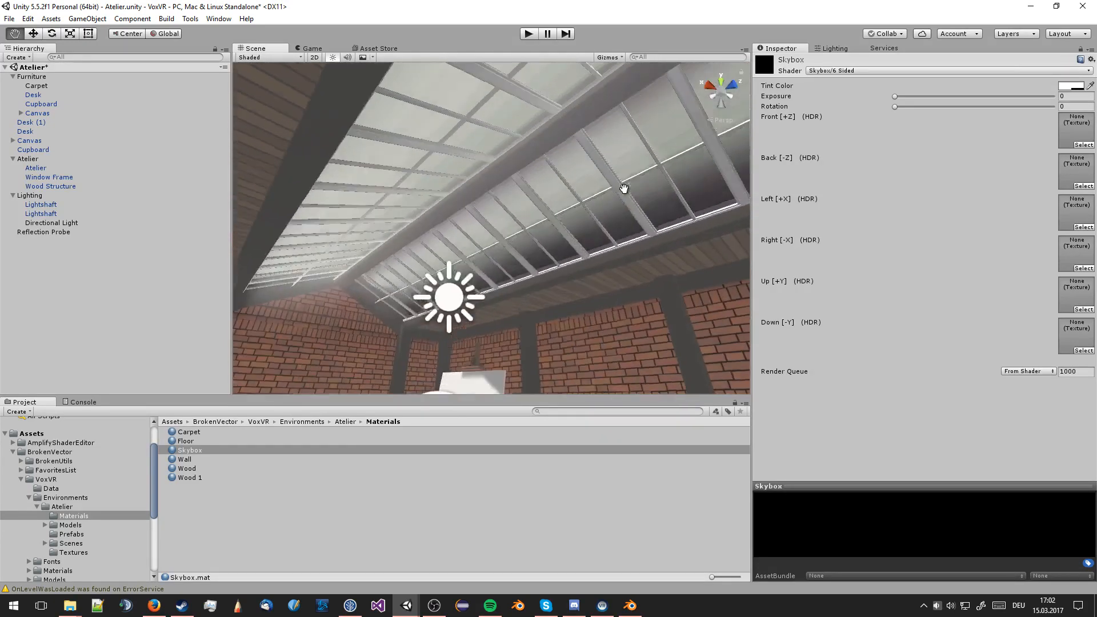
middle_click_drag(622, 186, 533, 200)
right_click_drag(534, 201, 477, 198)
mouse_move(477, 198)
middle_mouse_down()
mouse_move(491, 200)
mouse_move(486, 207)
middle_mouse_up()
right_click_drag(485, 207, 620, 266)
key("w")
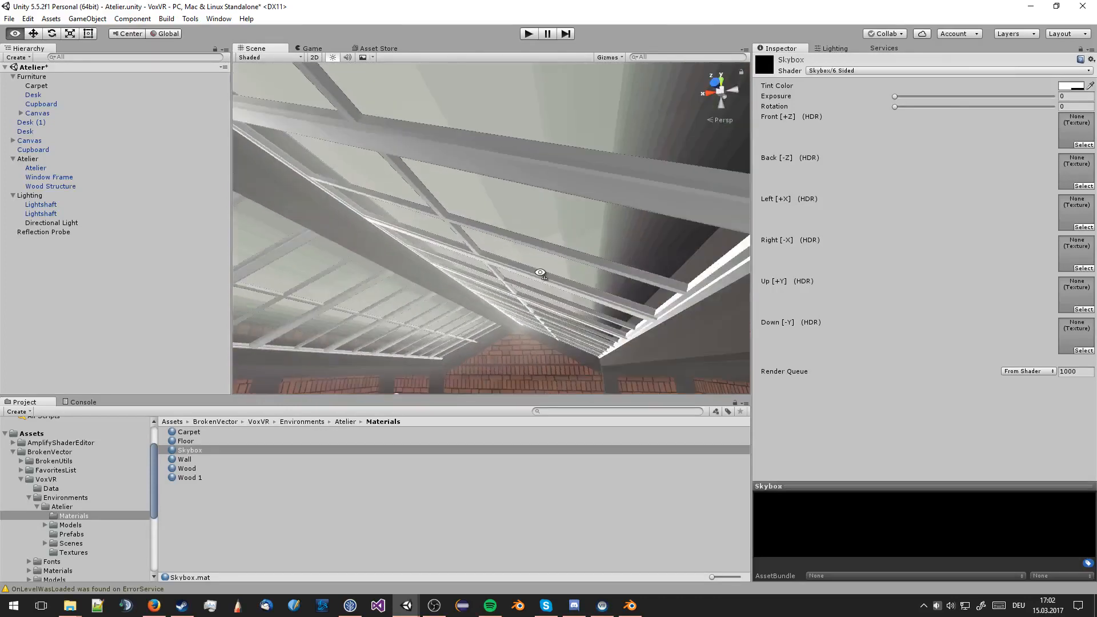
key("a")
right_click_drag(551, 275, 635, 269)
scroll(635, 274, "down", 3)
middle_click_drag(635, 274, 635, 281)
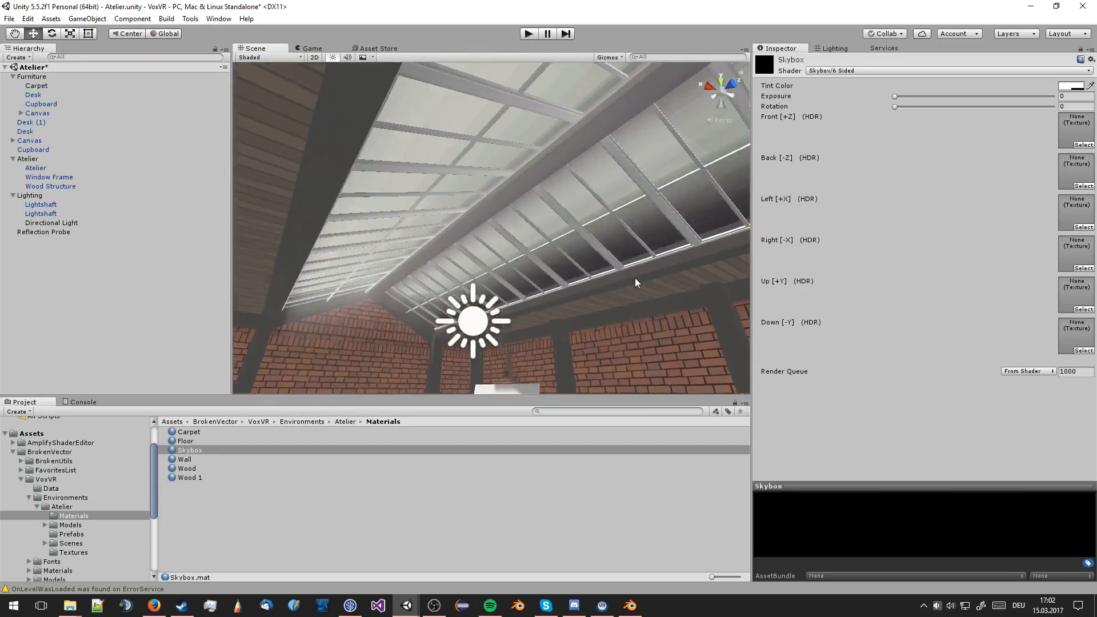
right_click_drag(635, 281, 624, 314)
middle_click_drag(624, 314, 628, 311)
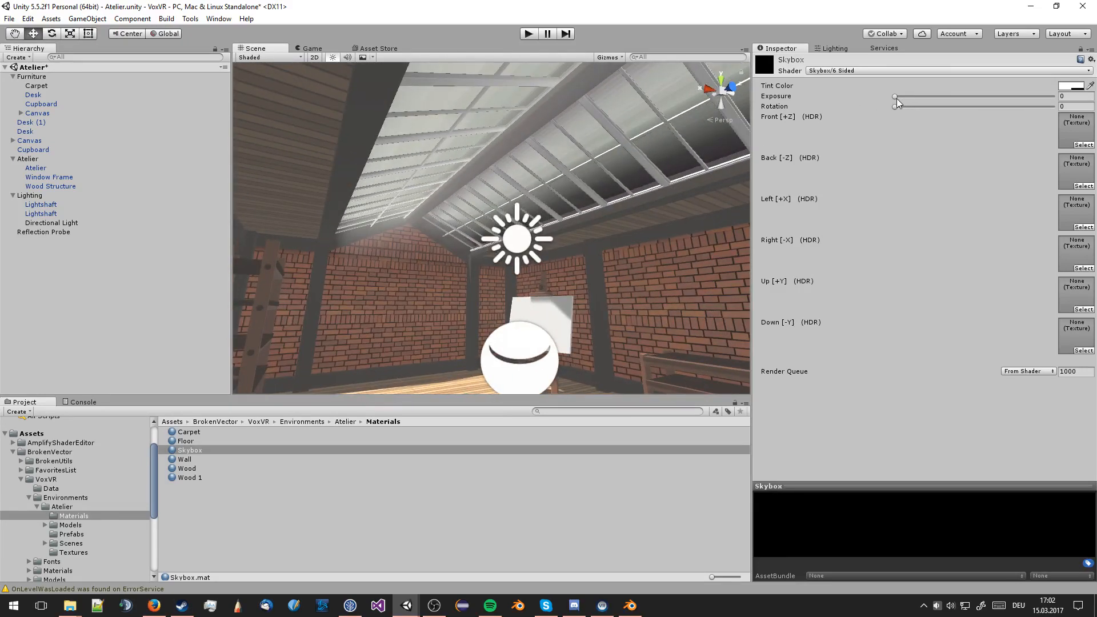
Raise the Skybox material's exposure to 1.01 and rebake the reflection probe
left_click_drag(895, 97, 915, 98)
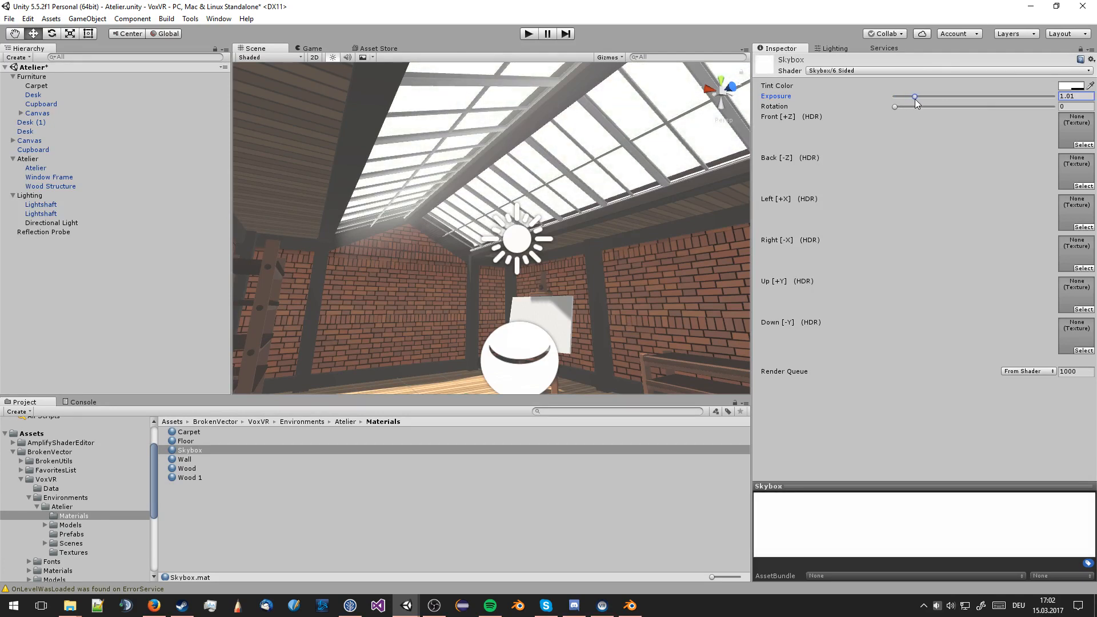
left_click(507, 356)
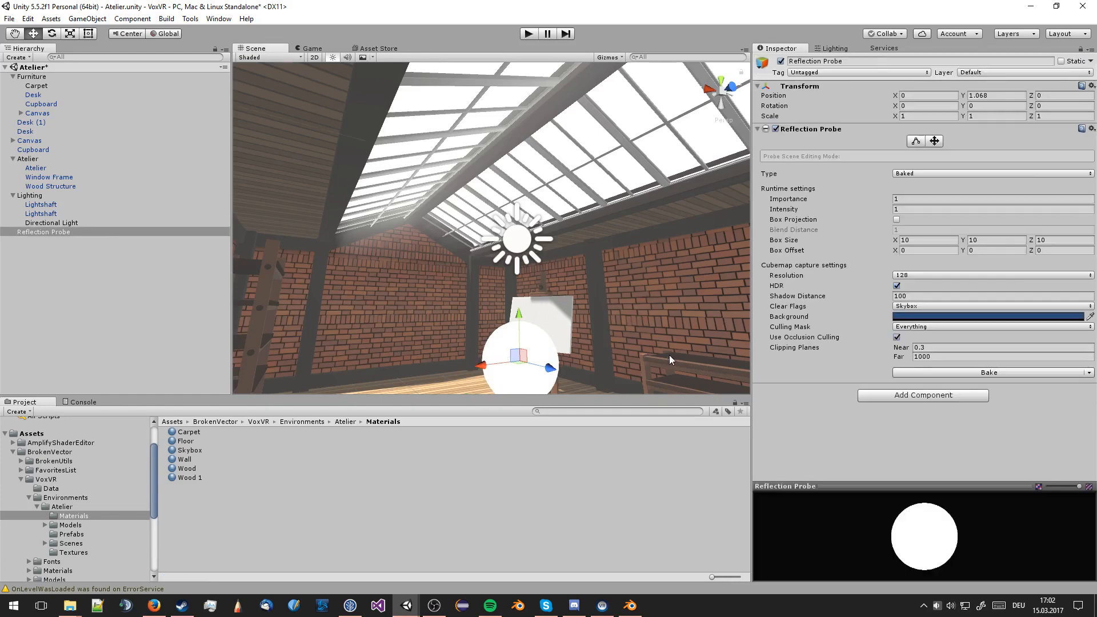
left_click(928, 373)
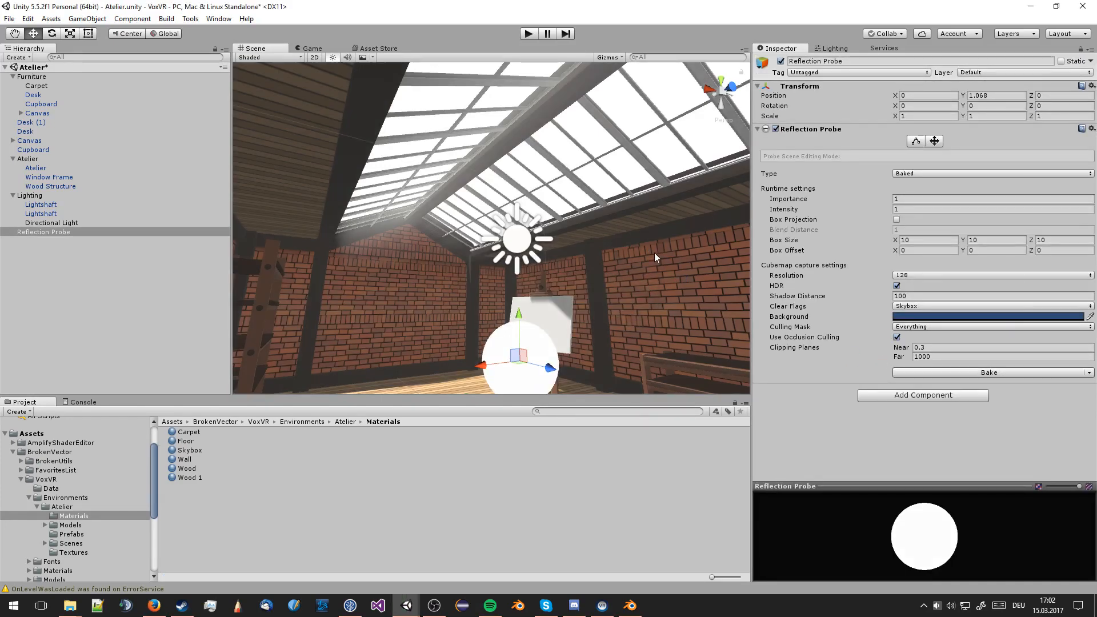
Duplicate the reflection probe, move the copy along Z to 3.28 and bake it
right_click_drag(609, 248, 526, 300)
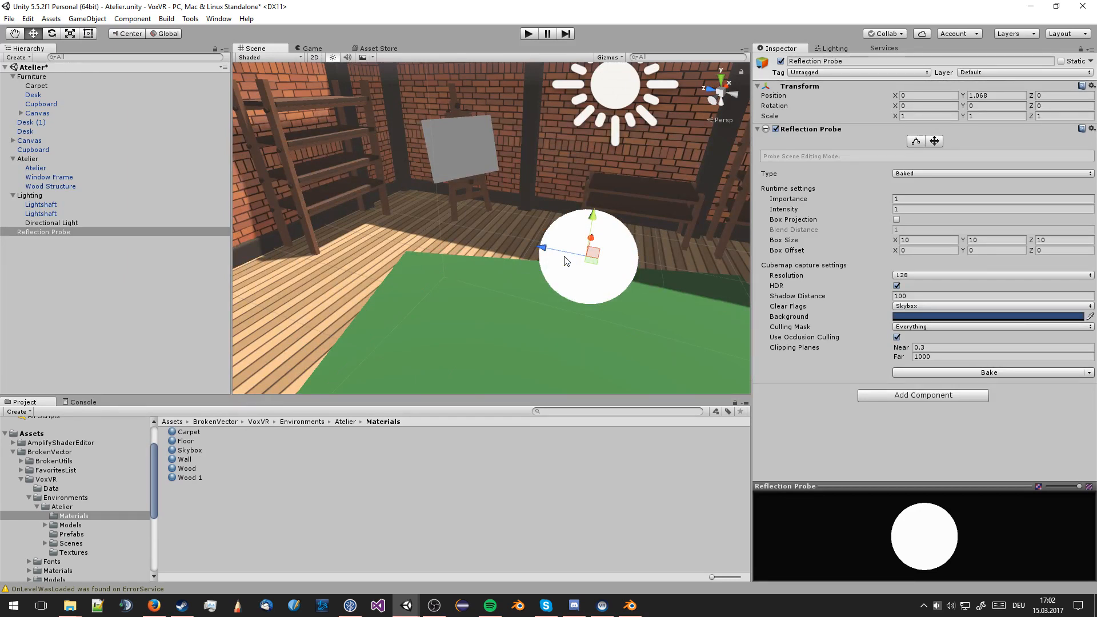
key("ctrl+d")
left_click_drag(566, 261, 588, 258)
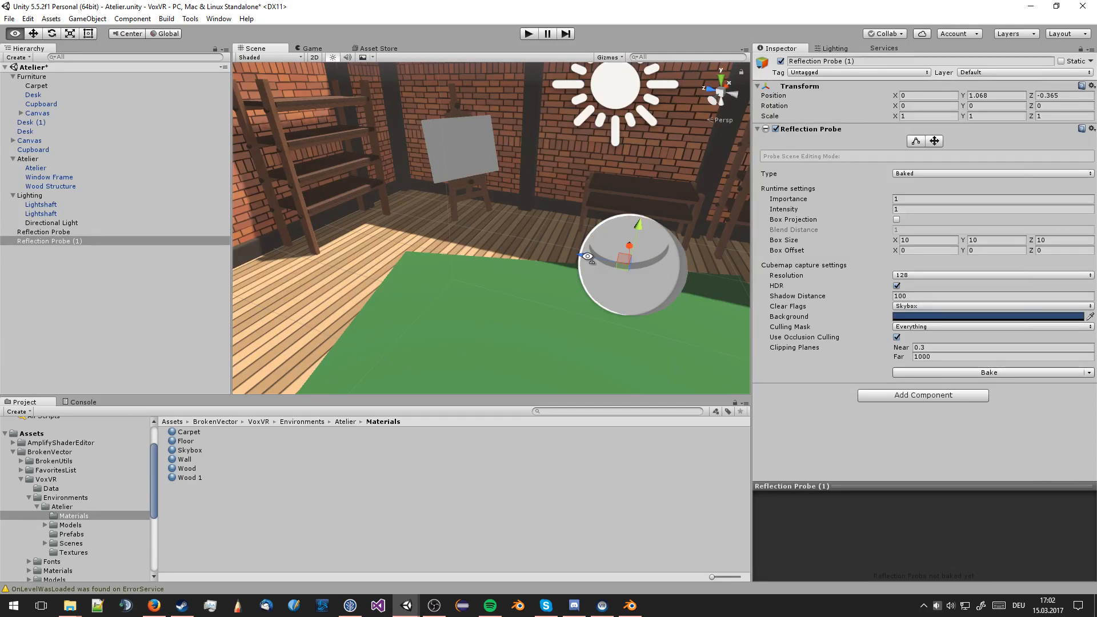
right_click_drag(587, 257, 514, 257)
left_click_drag(694, 305, 485, 213)
right_click_drag(485, 212, 748, 296)
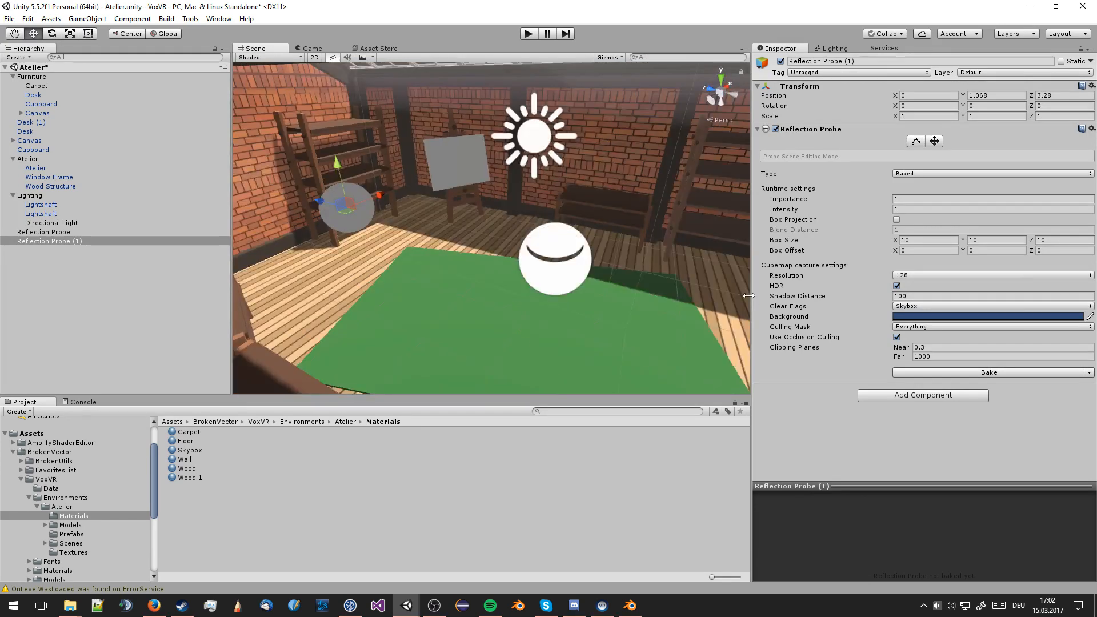
left_click(937, 373)
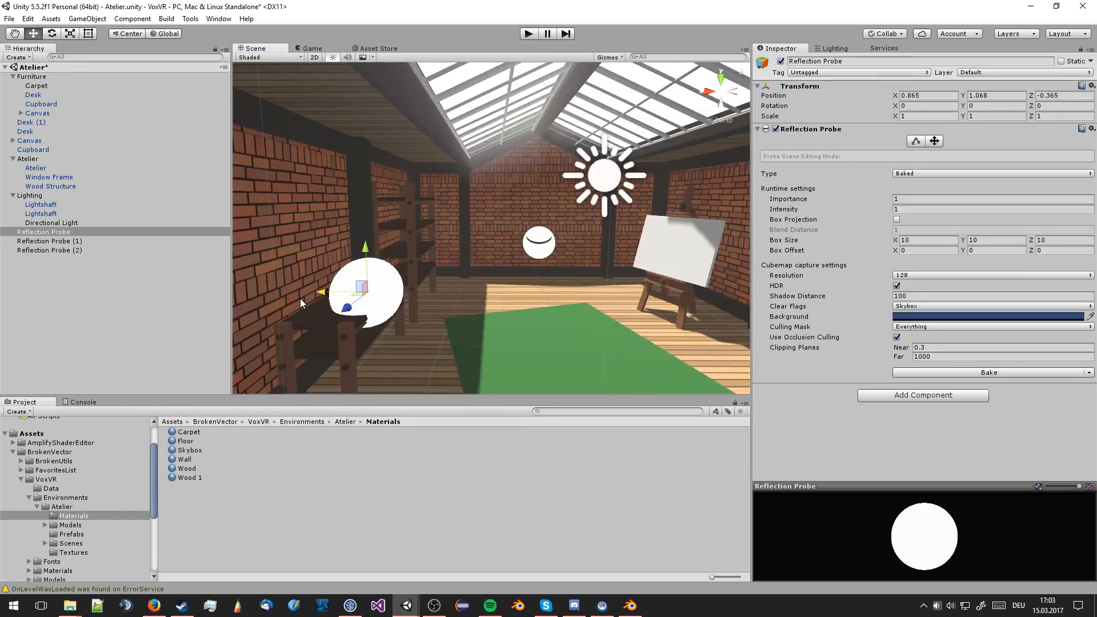
Move the original reflection probe to X -0.045 and Y 1.405 and open its Clear Flags options
left_click_drag(300, 298, 489, 253)
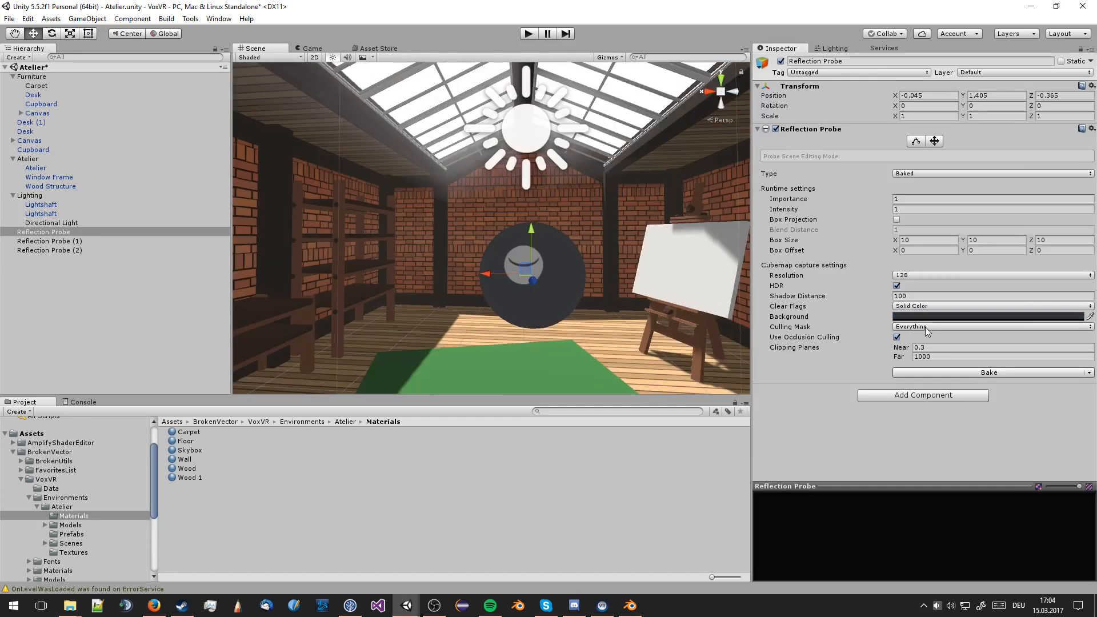
left_click(934, 306)
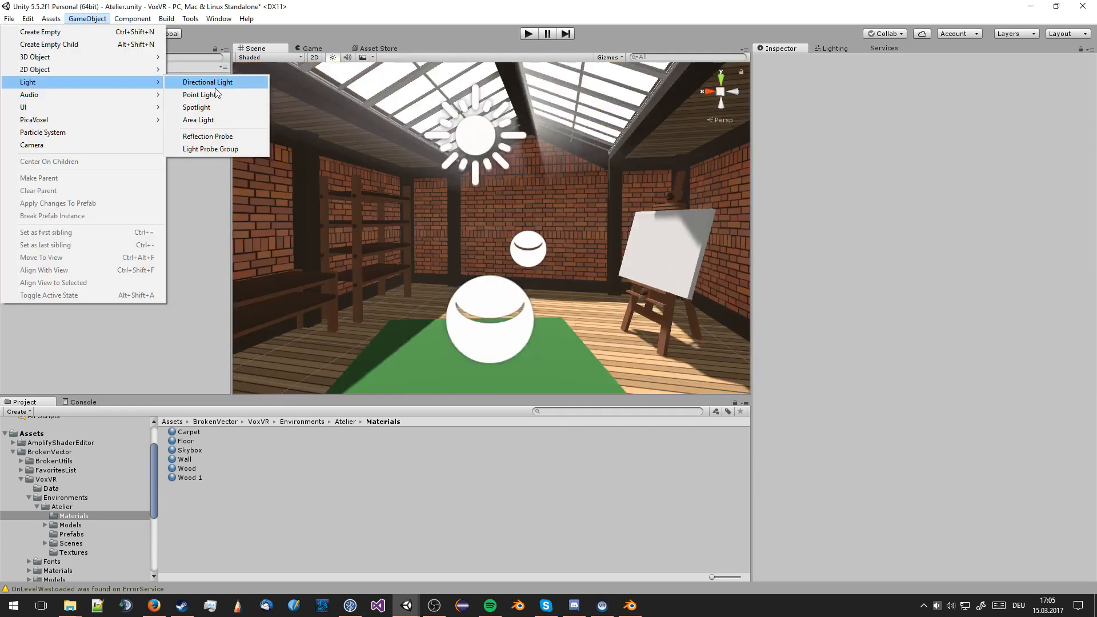
Try to add another reflection probe to the scene
left_click(240, 136)
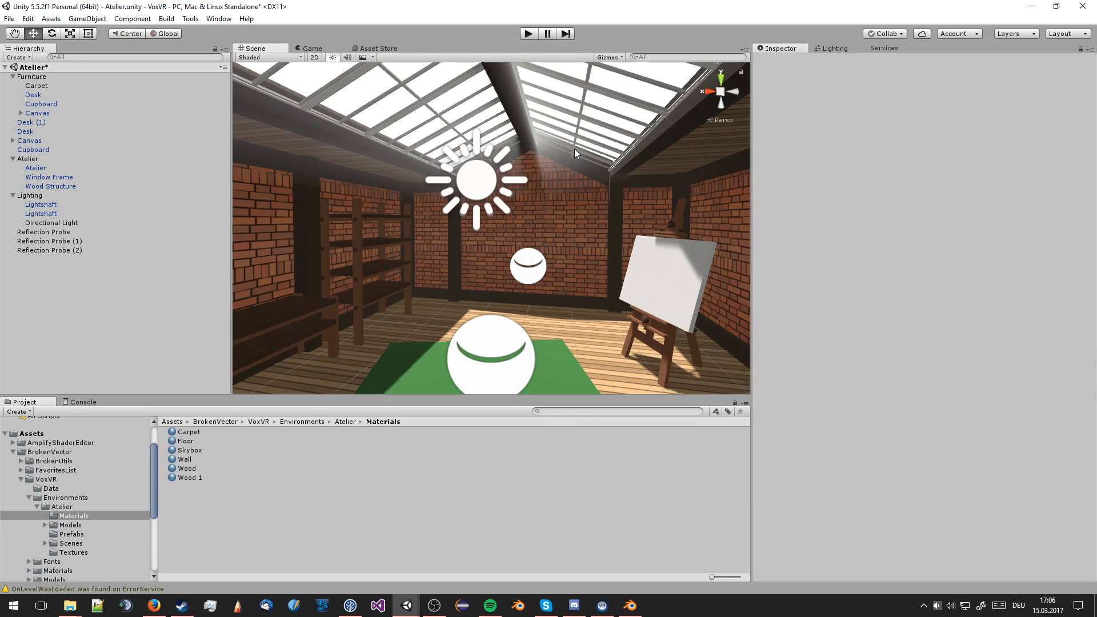
Examine the atelier's walls, skylight, easel and shelves from several sides to judge the lighting and reflections
middle_click_drag(536, 214, 511, 207)
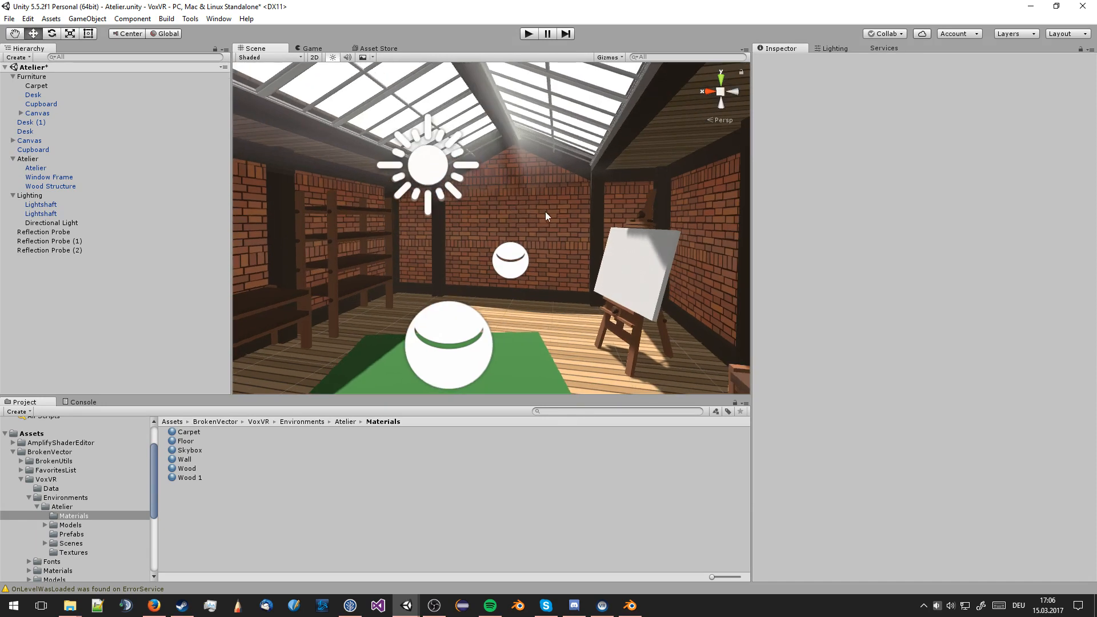
right_click_drag(545, 212, 497, 197)
middle_click_drag(497, 197, 473, 191)
right_click_drag(473, 191, 457, 224)
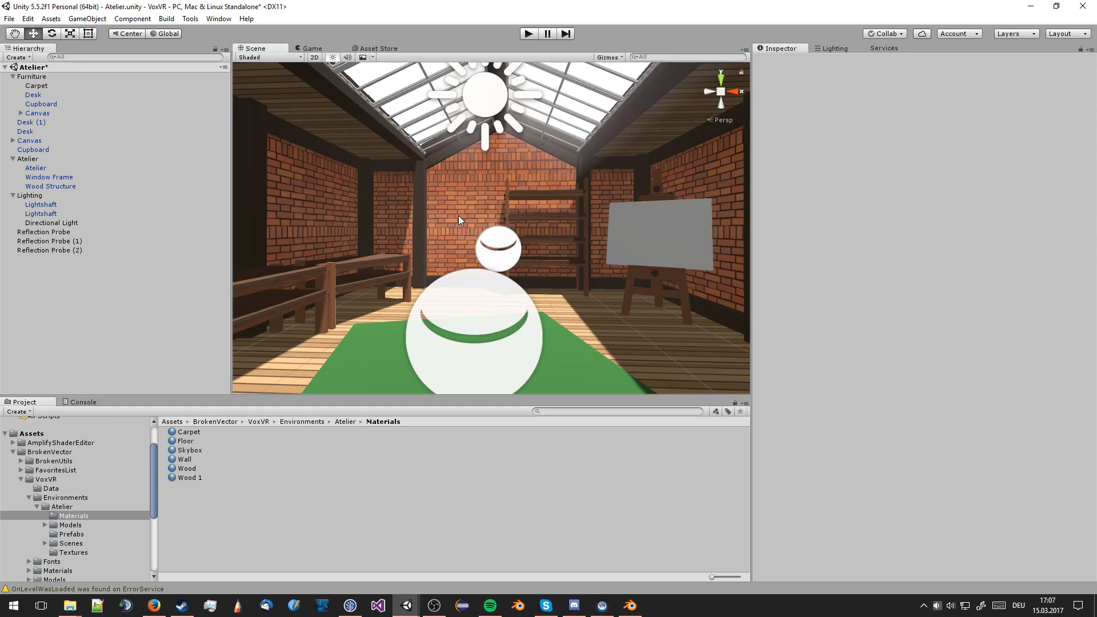
right_click_drag(459, 216, 510, 307)
middle_click_drag(495, 298, 512, 291)
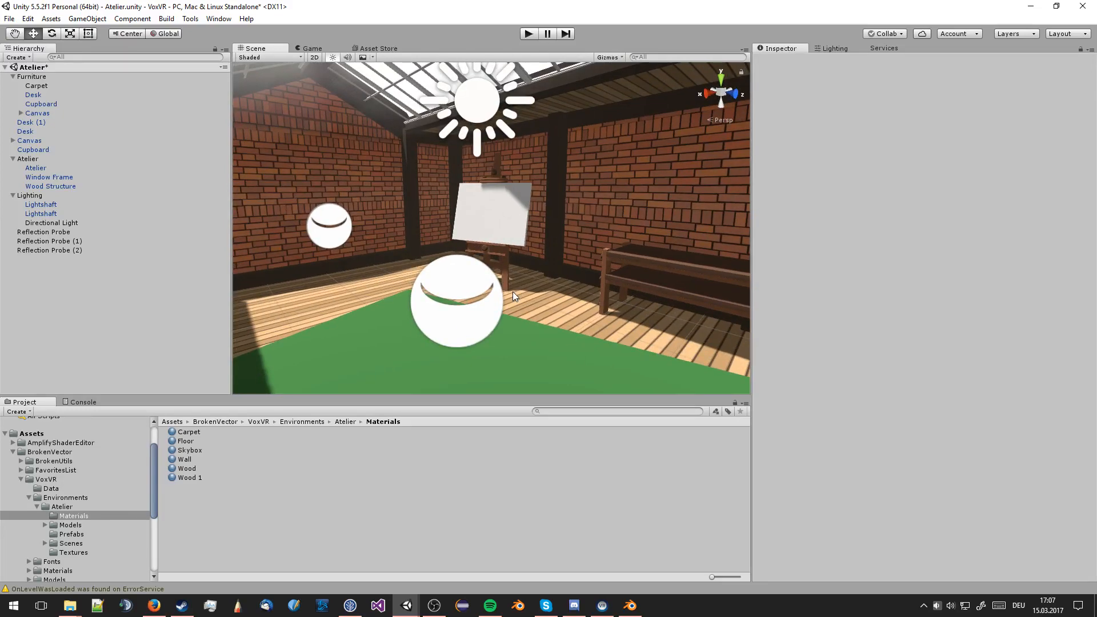
right_click_drag(506, 280, 516, 241)
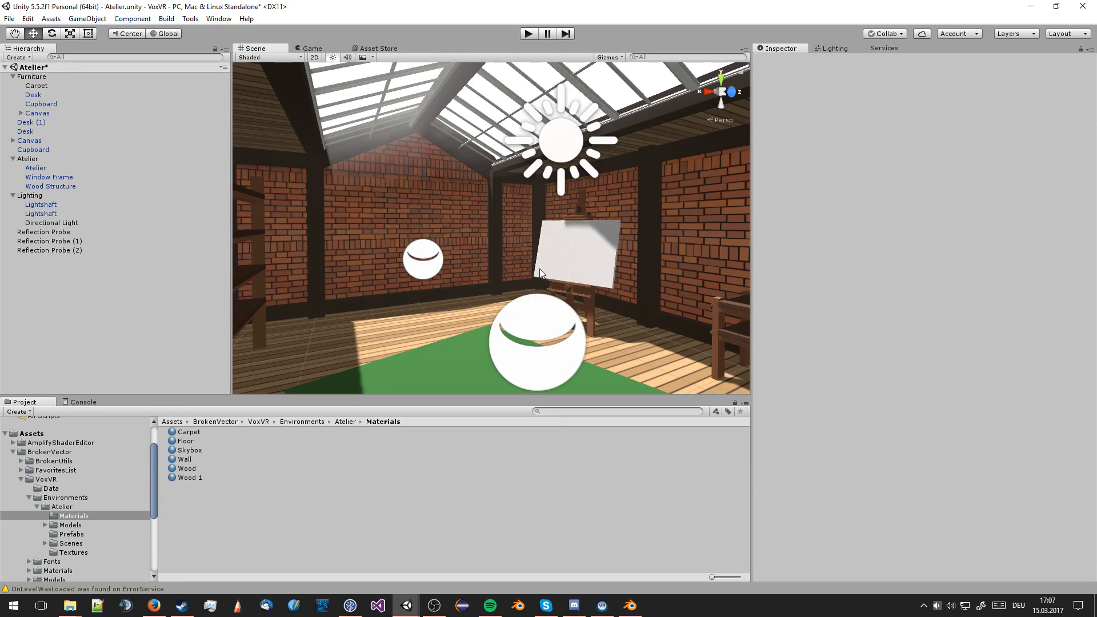
right_click_drag(544, 248, 526, 231)
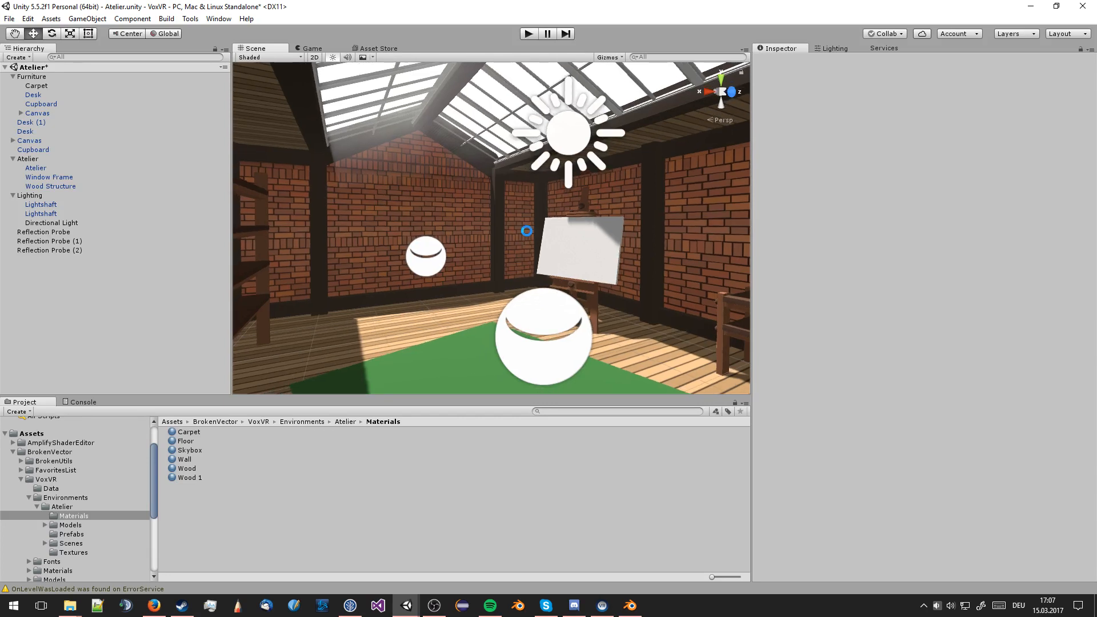
Save the Atelier scene, switch to SourceTree and stage all changed files of the VoxVR repository
key("ctrl+s")
left_click(350, 606)
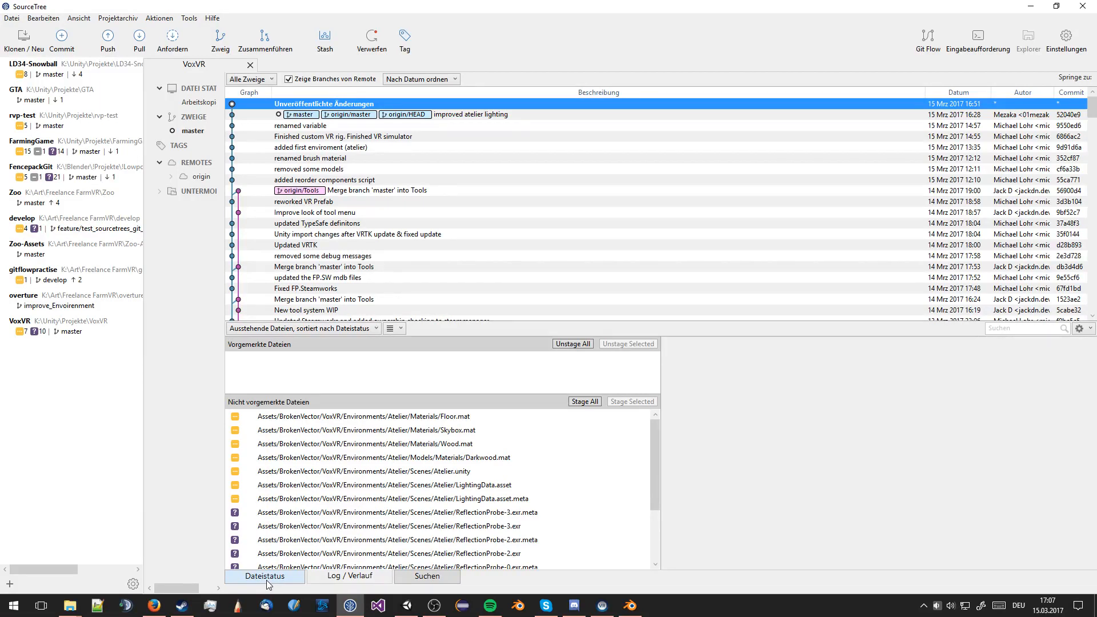
scroll(345, 519, "down", 4)
scroll(340, 520, "up", 4)
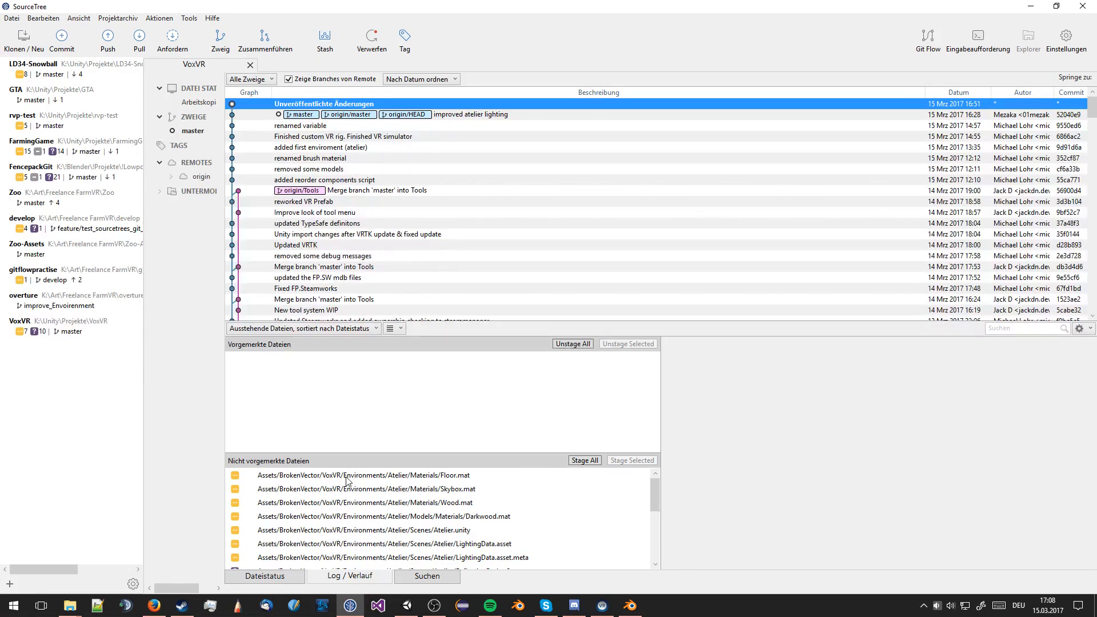
scroll(351, 487, "down", 1)
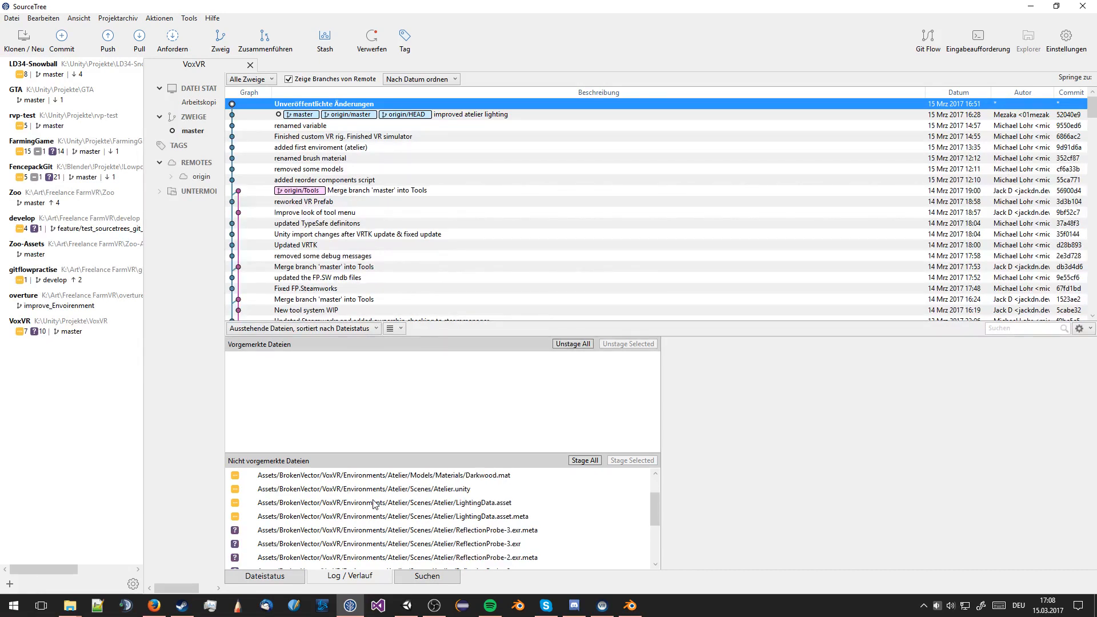
left_click(360, 530)
scroll(363, 528, "down", 1)
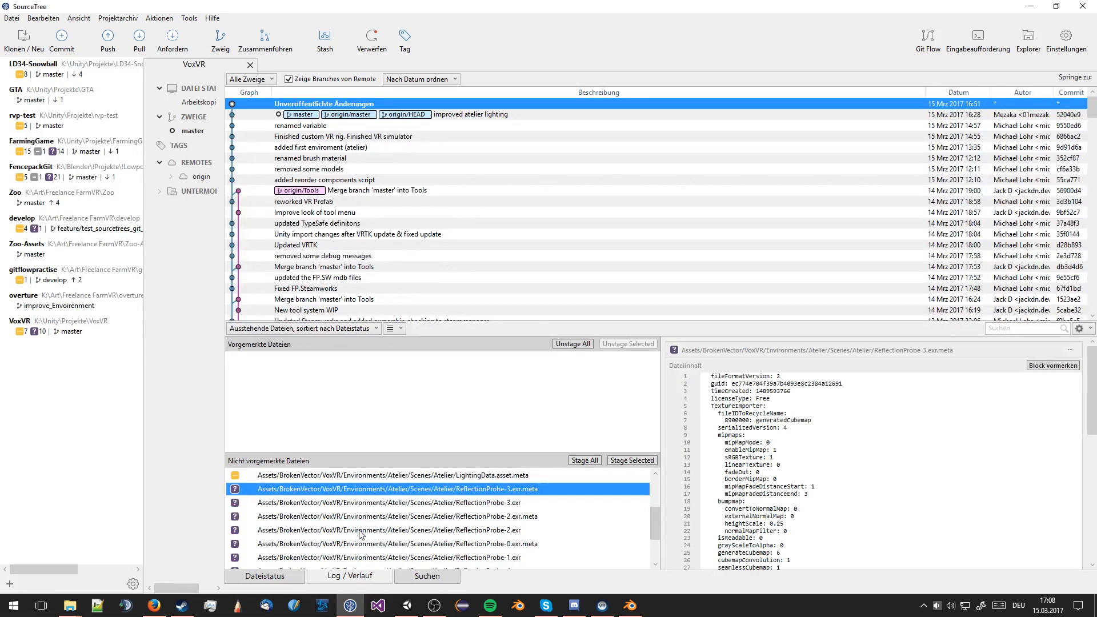
scroll(366, 526, "down", 1)
scroll(366, 526, "down", 1)
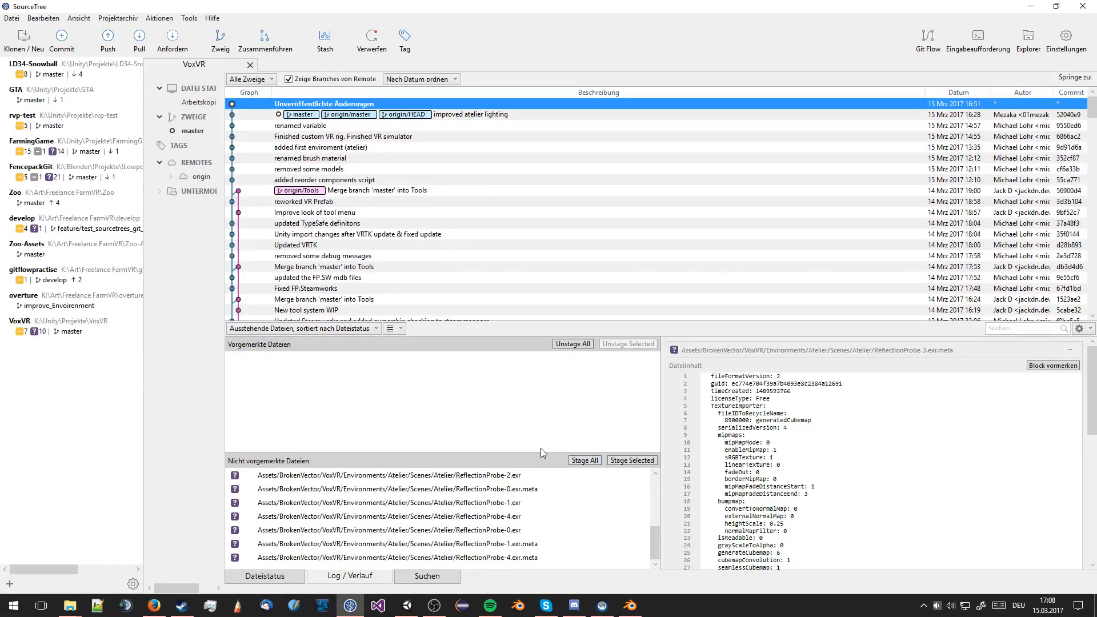
left_click(584, 461)
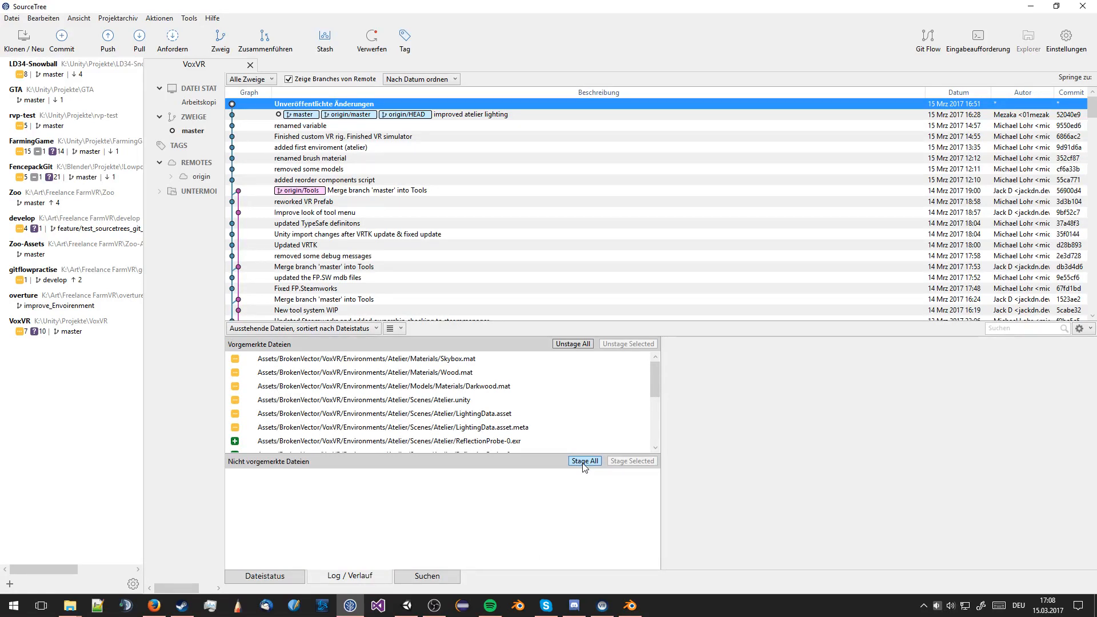
Commit the staged files with the message "improved lighting for atelier", skipping the VoxVR-Steamworks submodule check
left_click(54, 40)
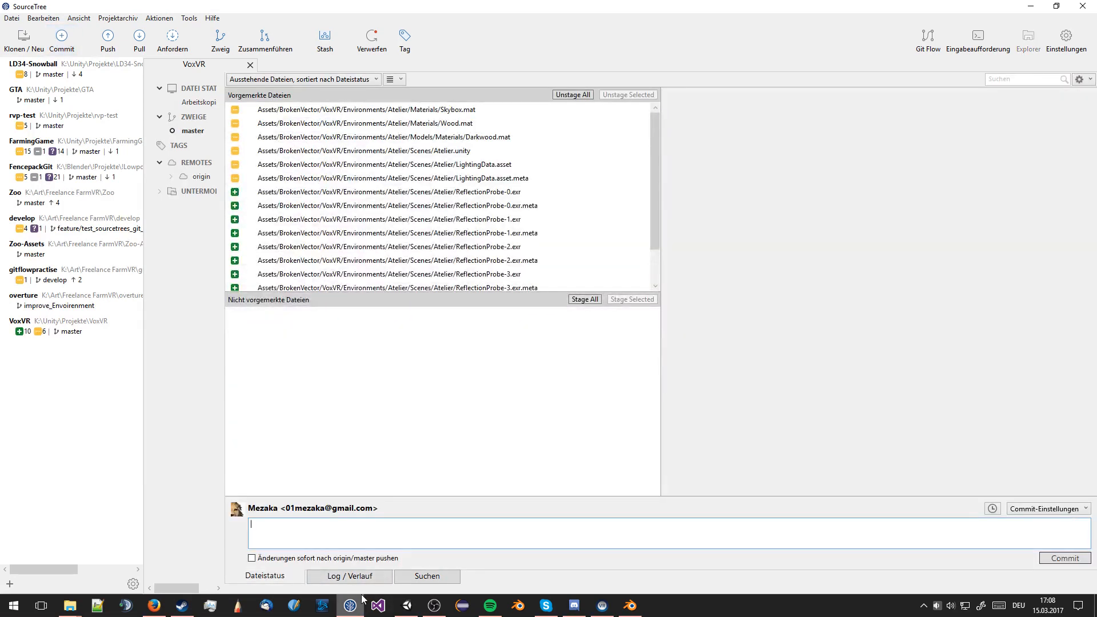
type("again changed")
key("ctrl+BackSpace")
key("ctrl+BackSpace")
type("improved lighting for atelier")
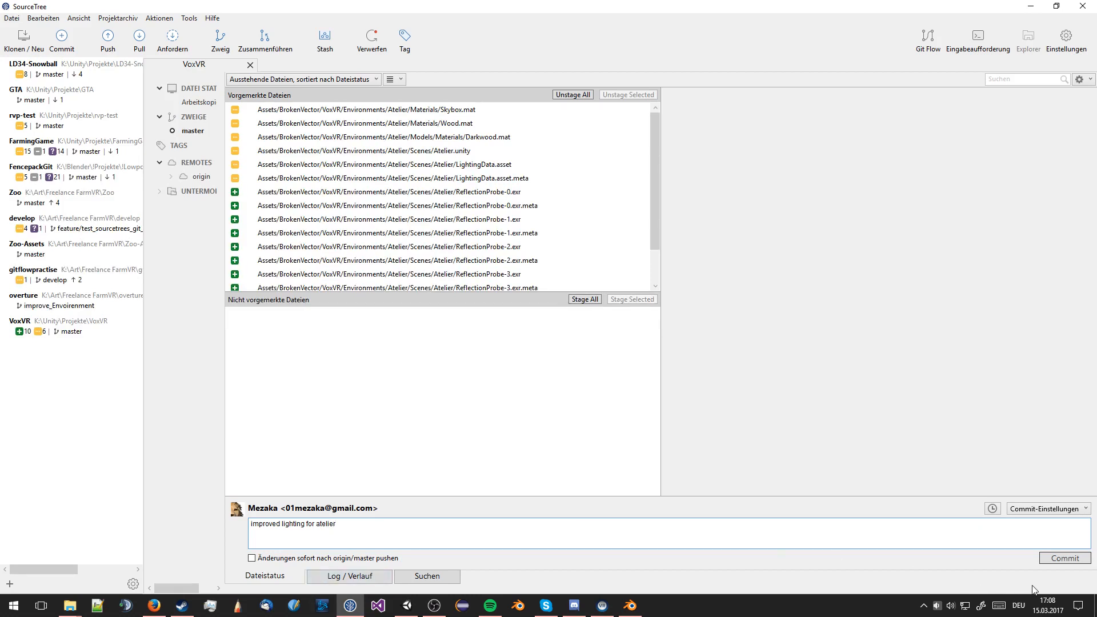
left_click(1064, 562)
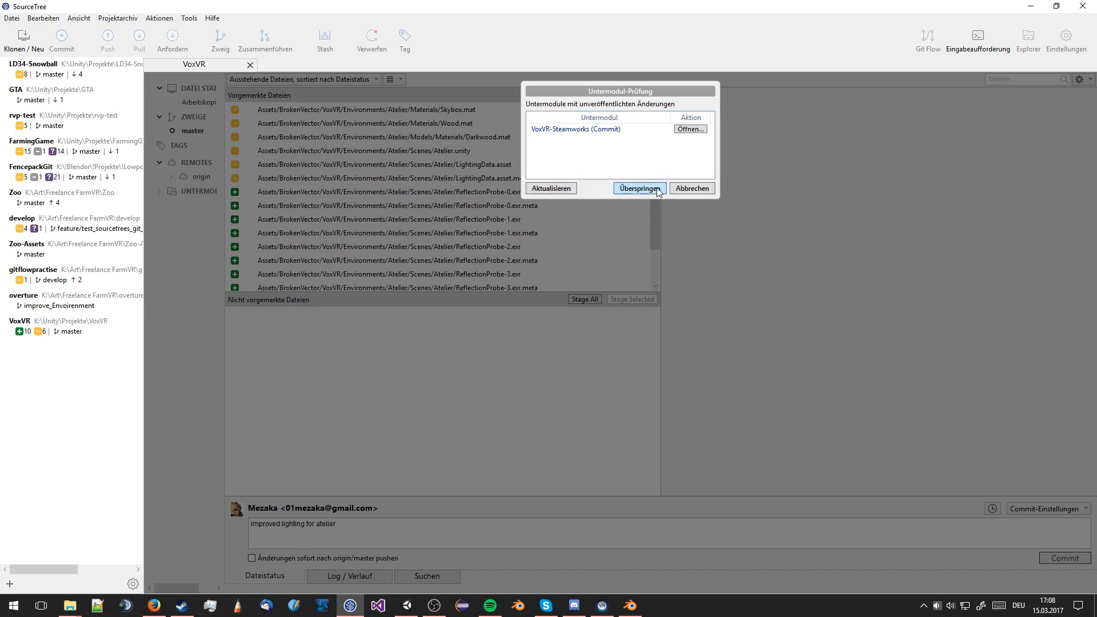
left_click(640, 189)
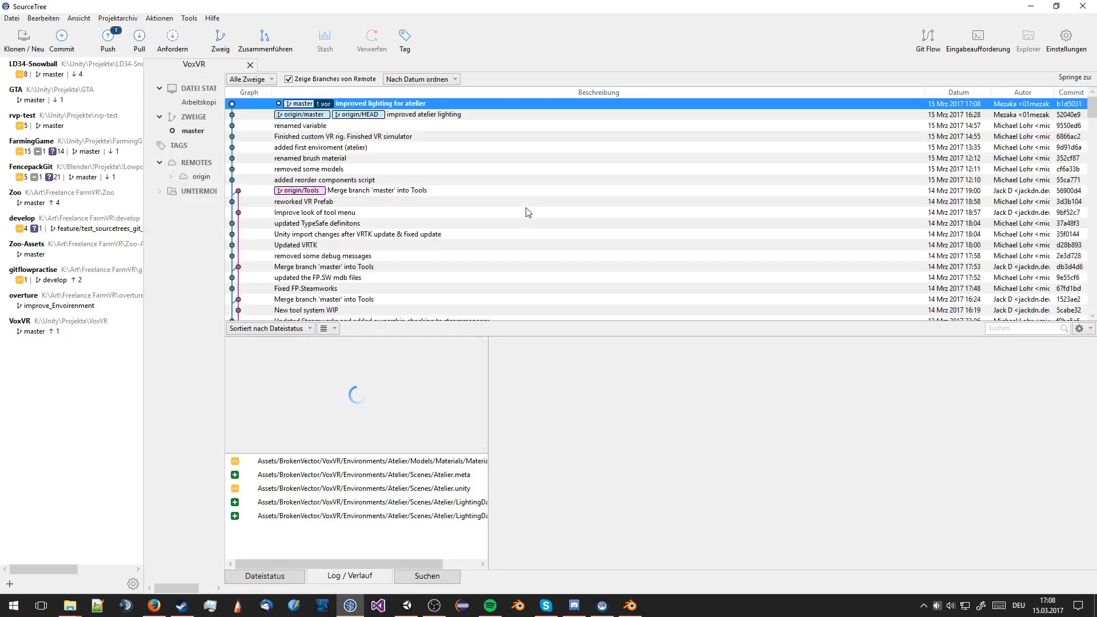
Push the local master branch with all tags to origin's master, skipping the VoxVR-Steamworks submodule check
left_click(107, 44)
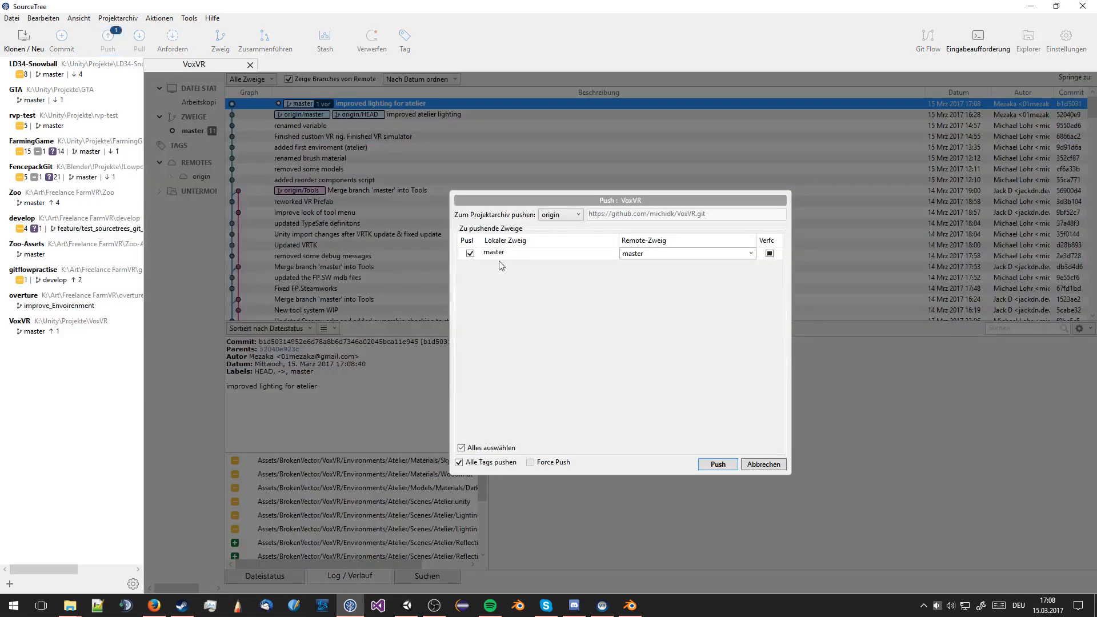
left_click(682, 258)
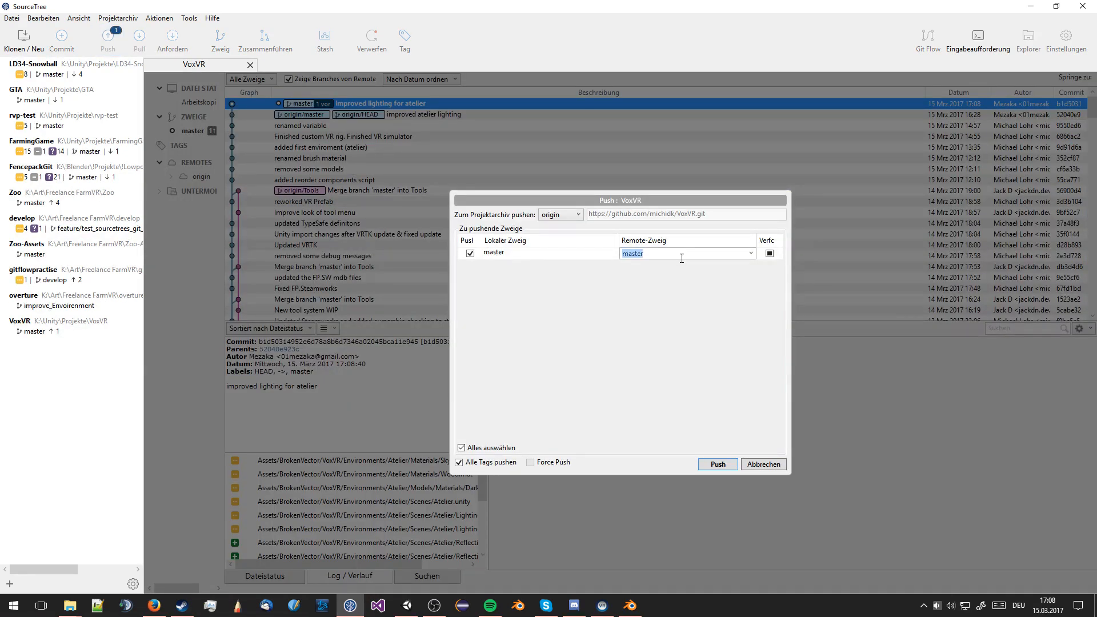
left_click(751, 253)
left_click(559, 310)
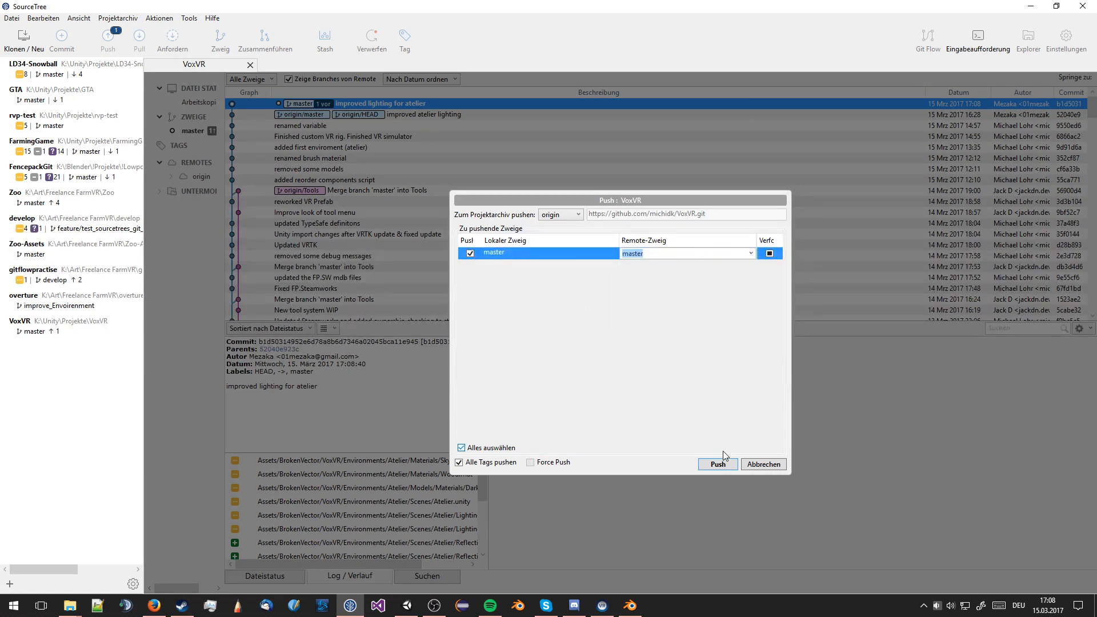
left_click(718, 462)
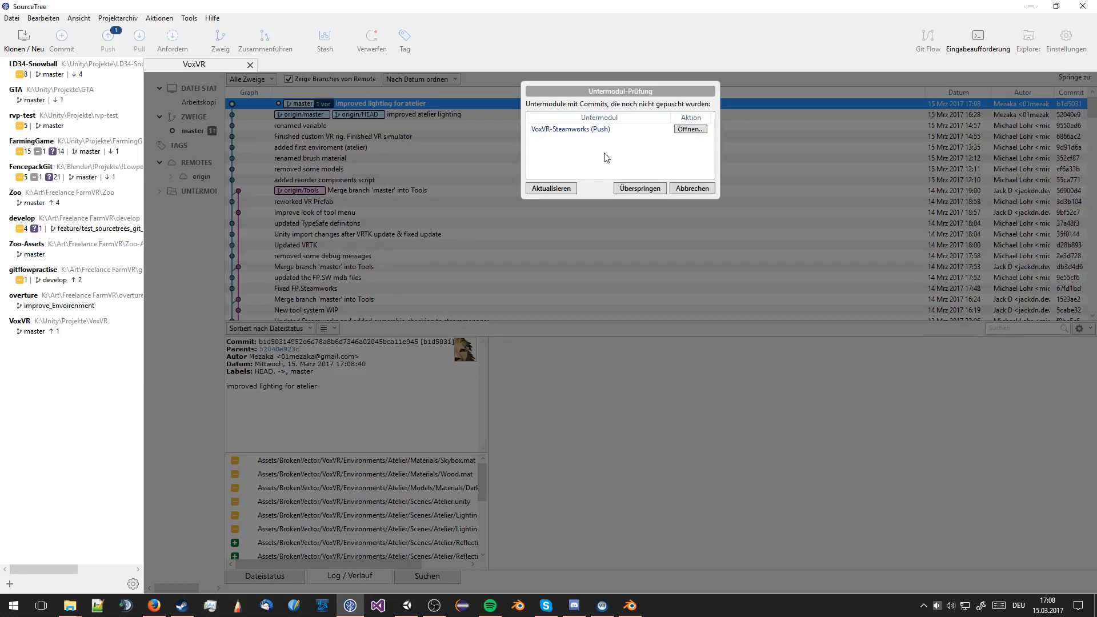
left_click(640, 189)
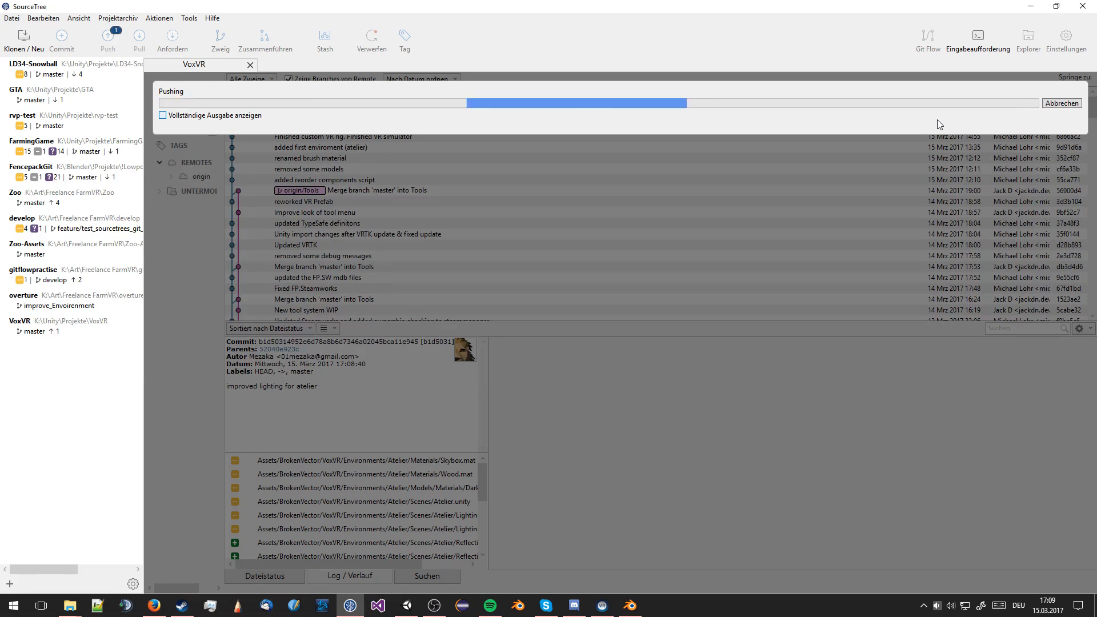
Leave SourceTree and switch to the dome.blend file in Blender, framing the selected Dome object
left_click(630, 606)
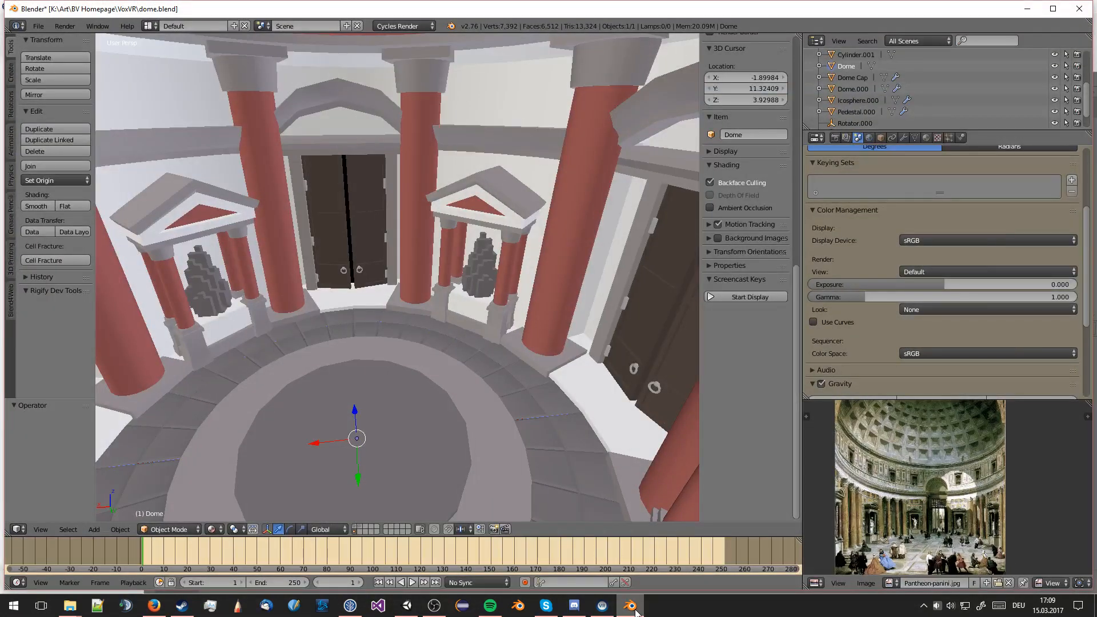
left_click(633, 608)
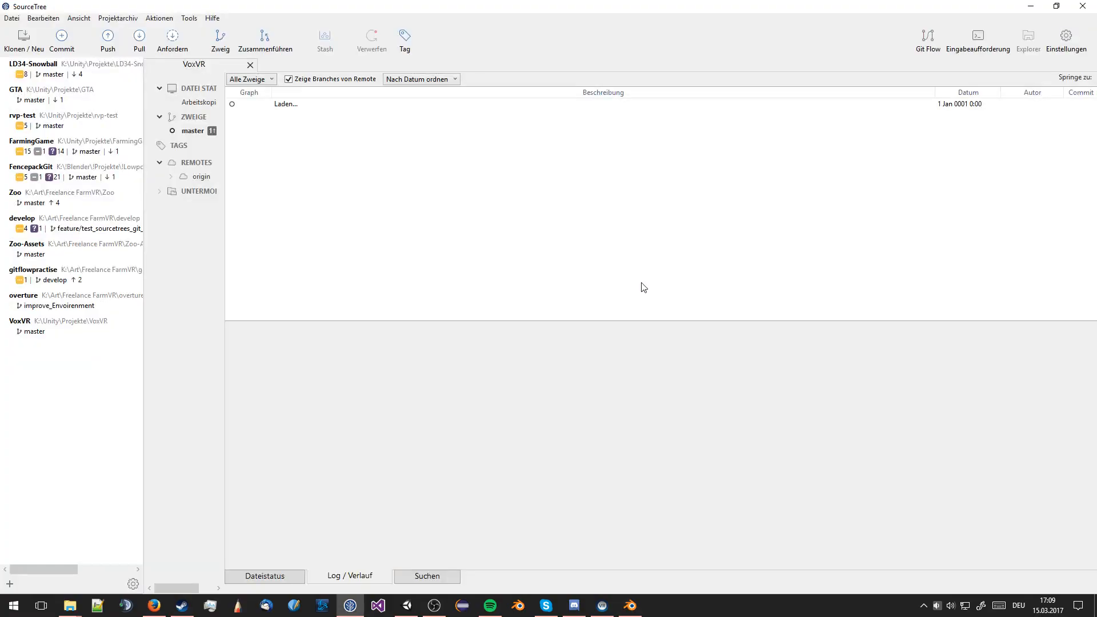
left_click(1035, 6)
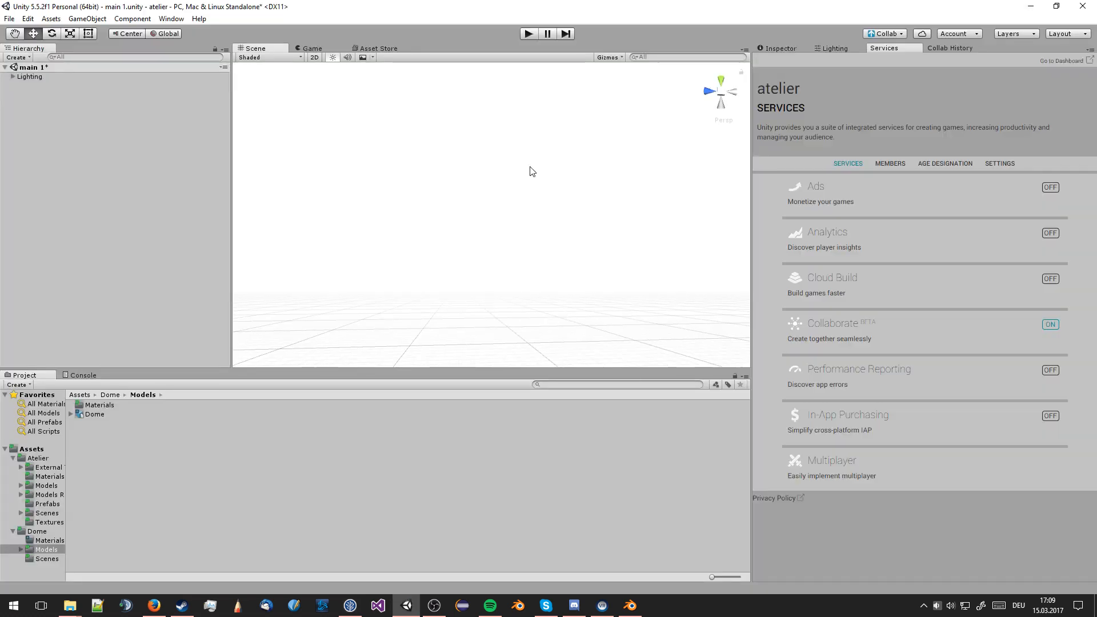
key("alt+Tab")
scroll(504, 354, "down", 6)
key("g")
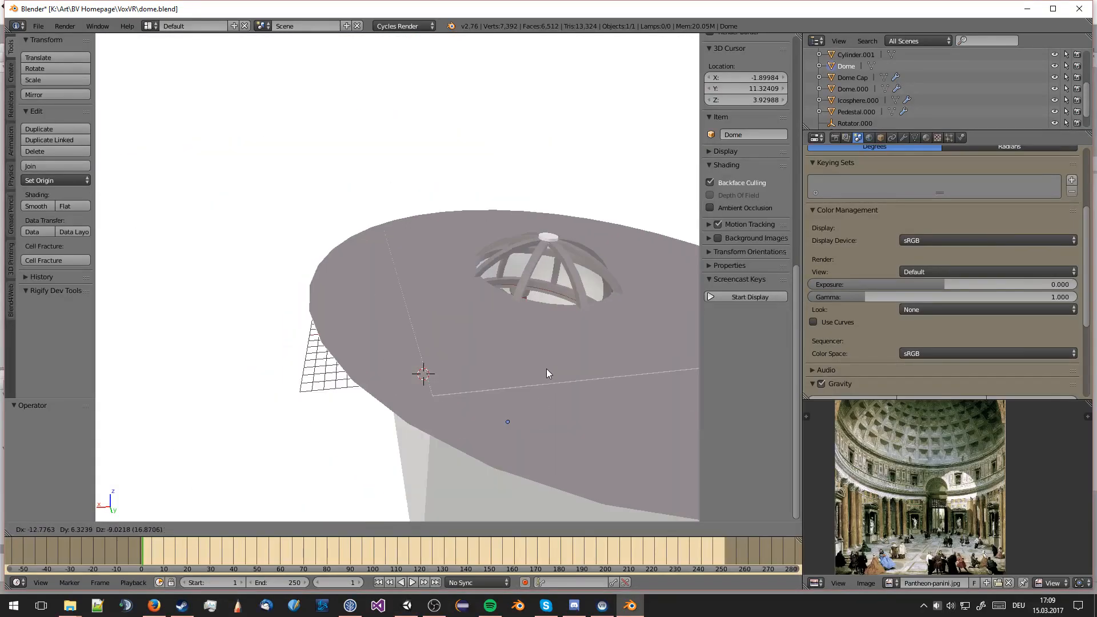
key("Escape")
key("KP_Decimal")
Export only the selected Dome object as a Collada file named dome.dae into the VoxVR folder, with Selection Only enabled
left_click(39, 26)
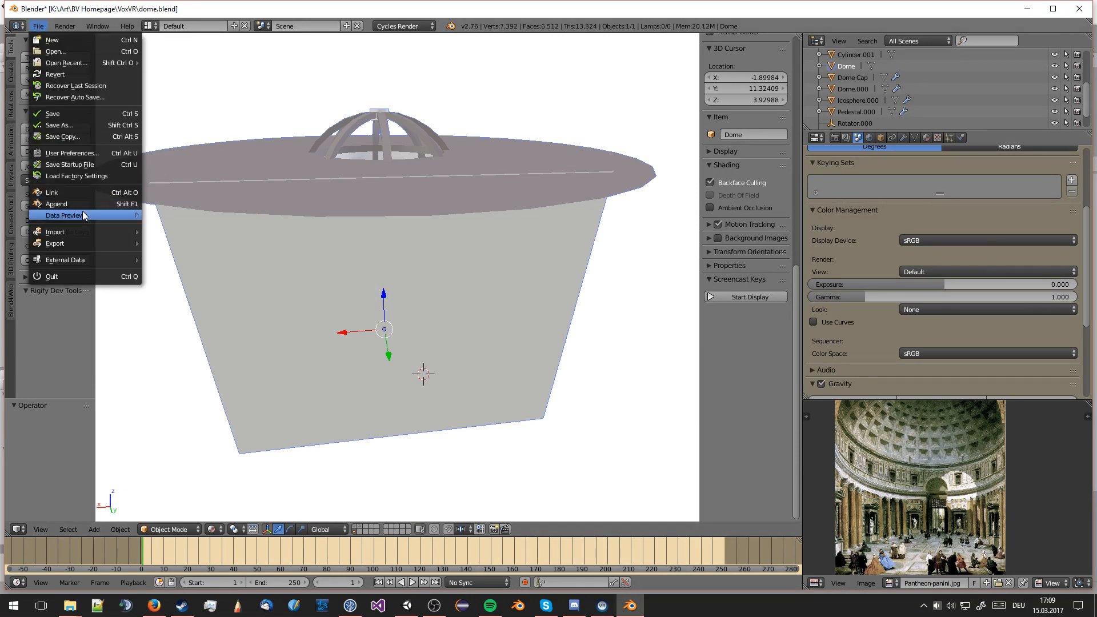
mouse_move(78, 241)
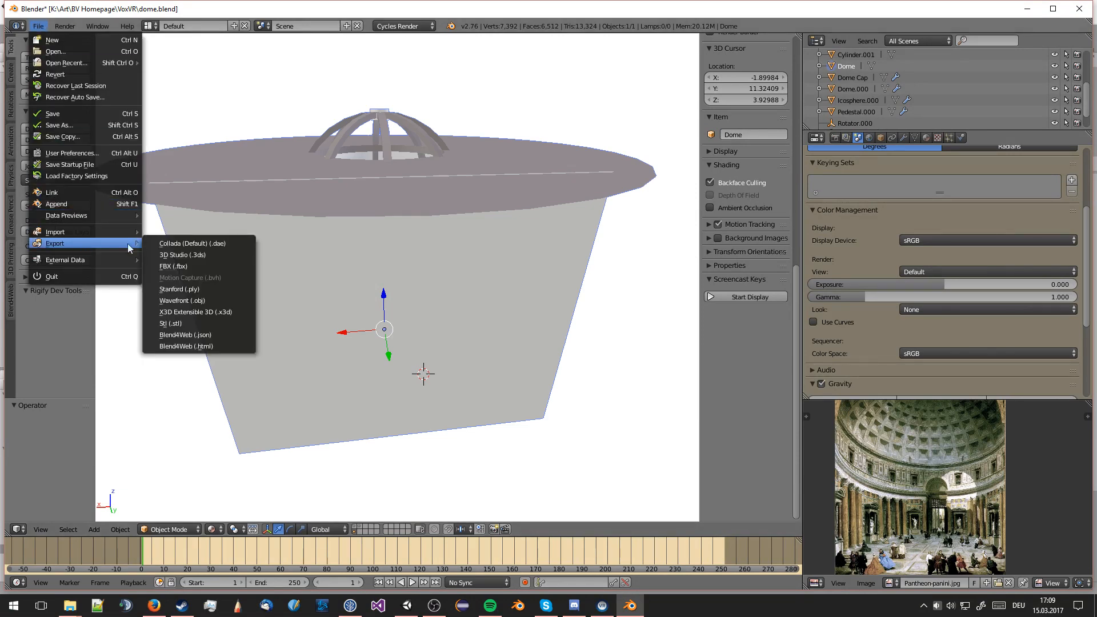
left_click(214, 245)
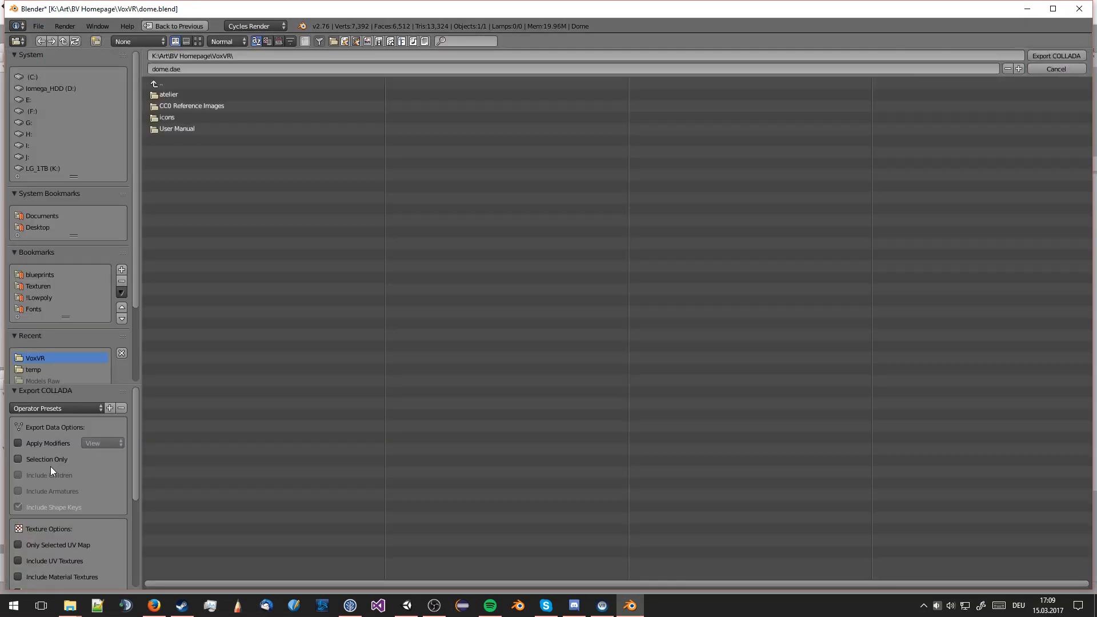
scroll(74, 552, "down", 5)
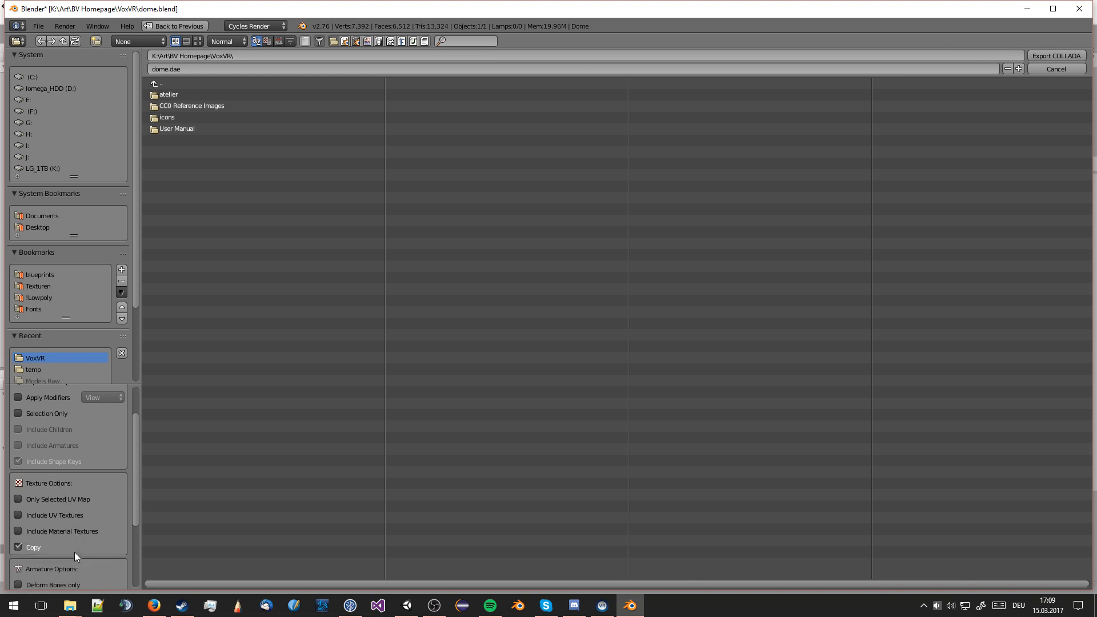
scroll(68, 517, "up", 1)
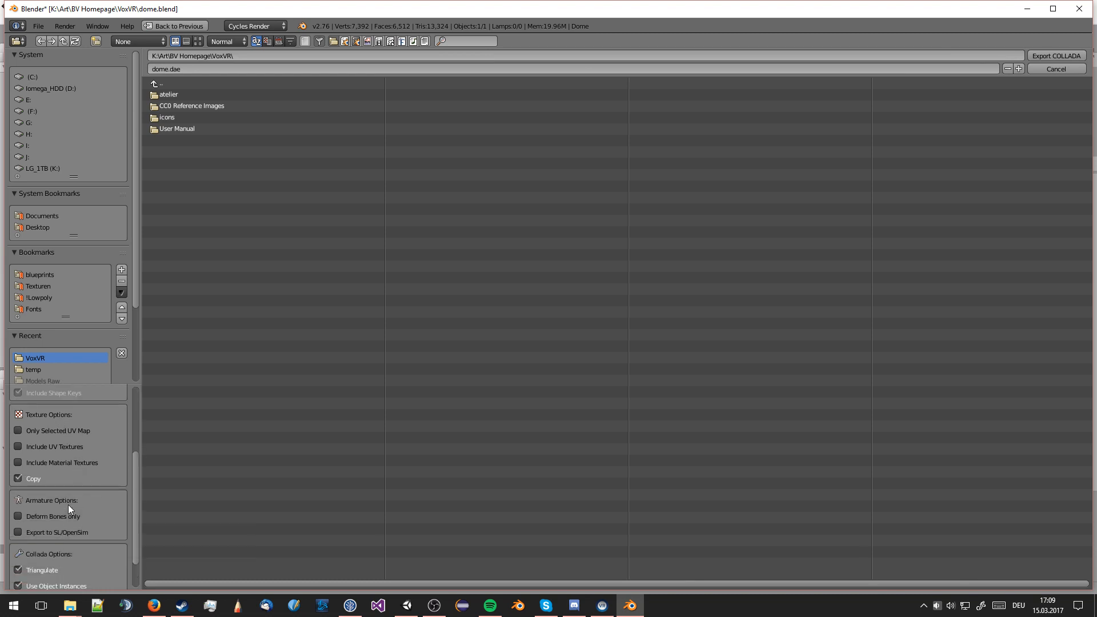
scroll(80, 470, "up", 5)
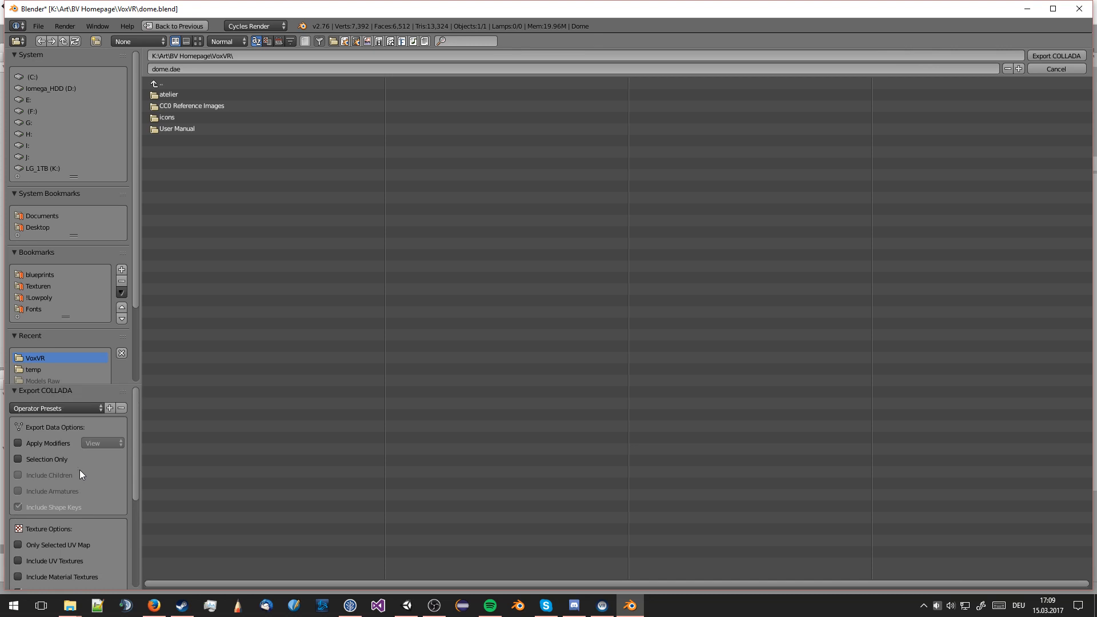
left_click(62, 459)
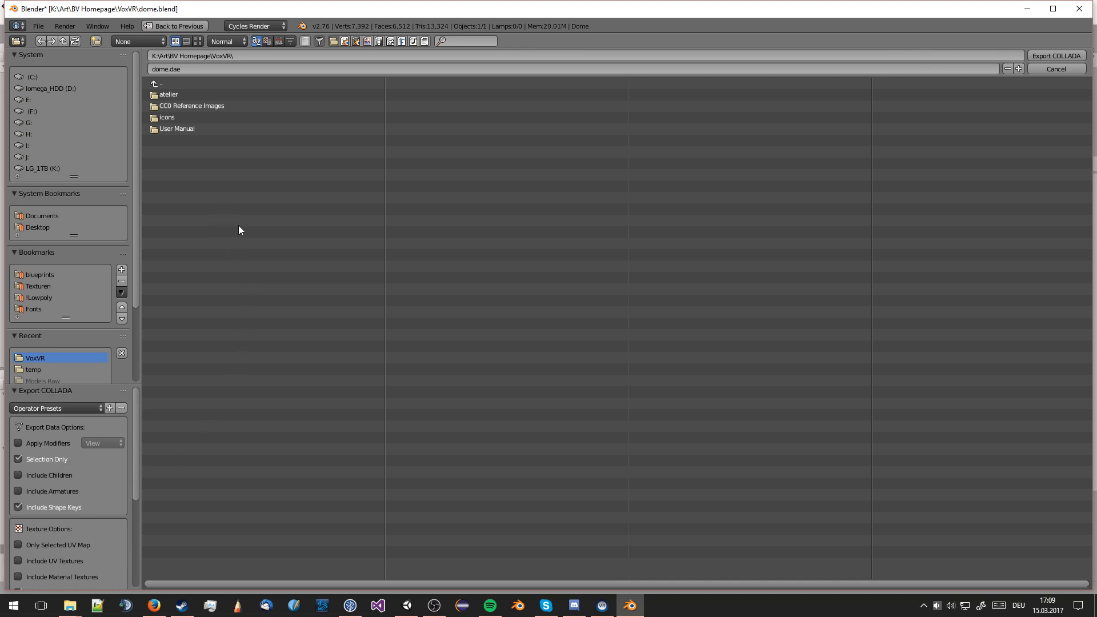
key("Return")
Bring up the VoxVR and Unity Models folders in the file explorer and move the exported dome.dae into Models
left_click(69, 605)
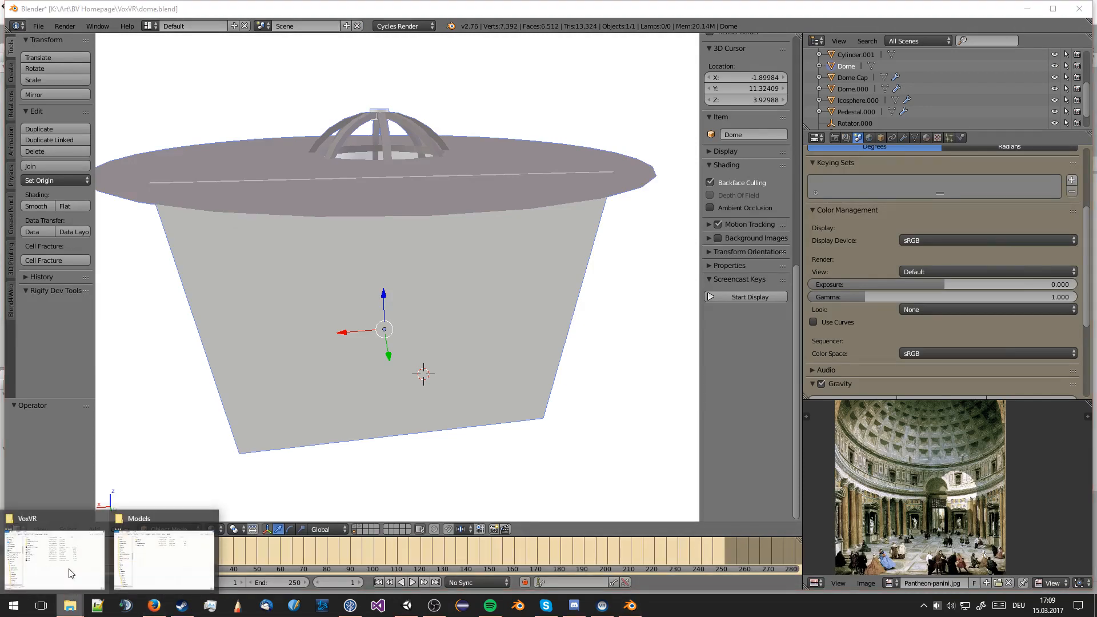
left_click(70, 573)
mouse_move(69, 605)
left_click(164, 557)
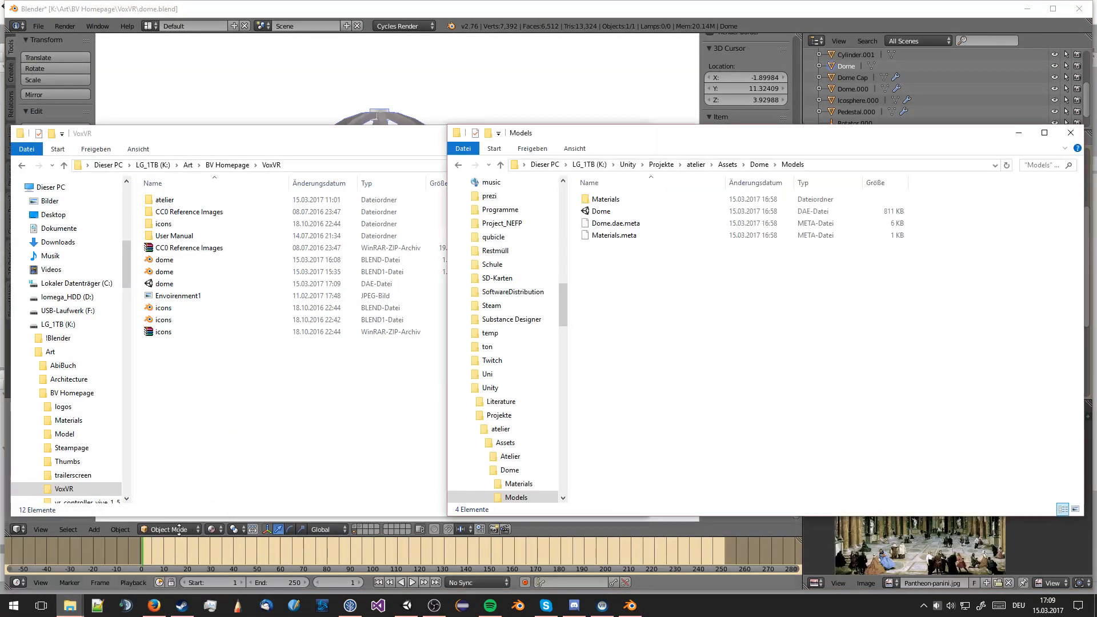
left_click(209, 283)
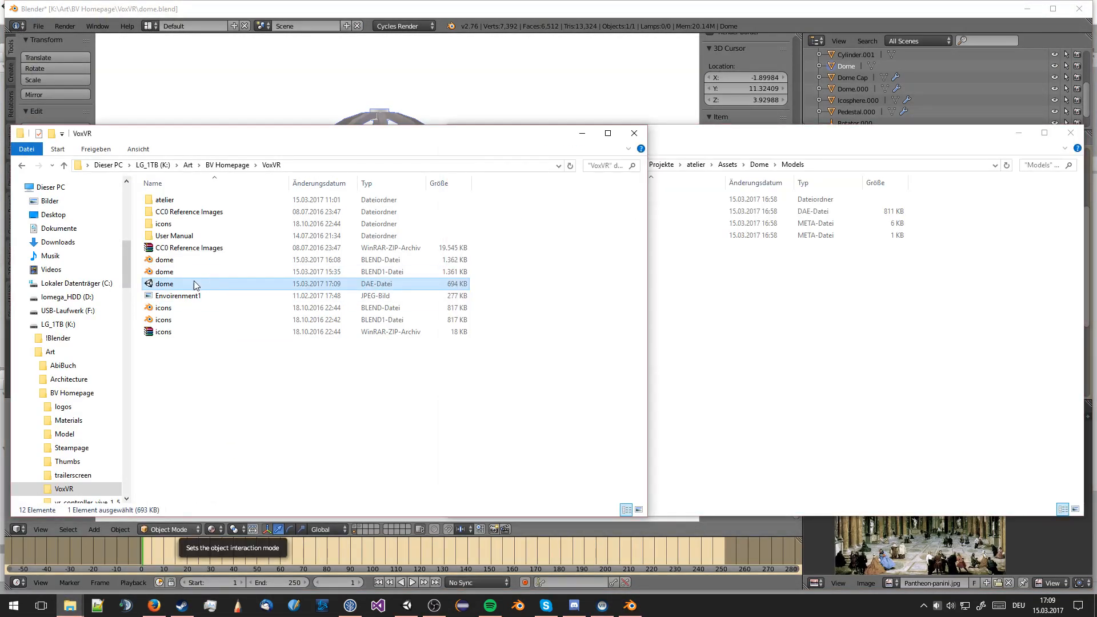
left_click_drag(195, 283, 816, 312)
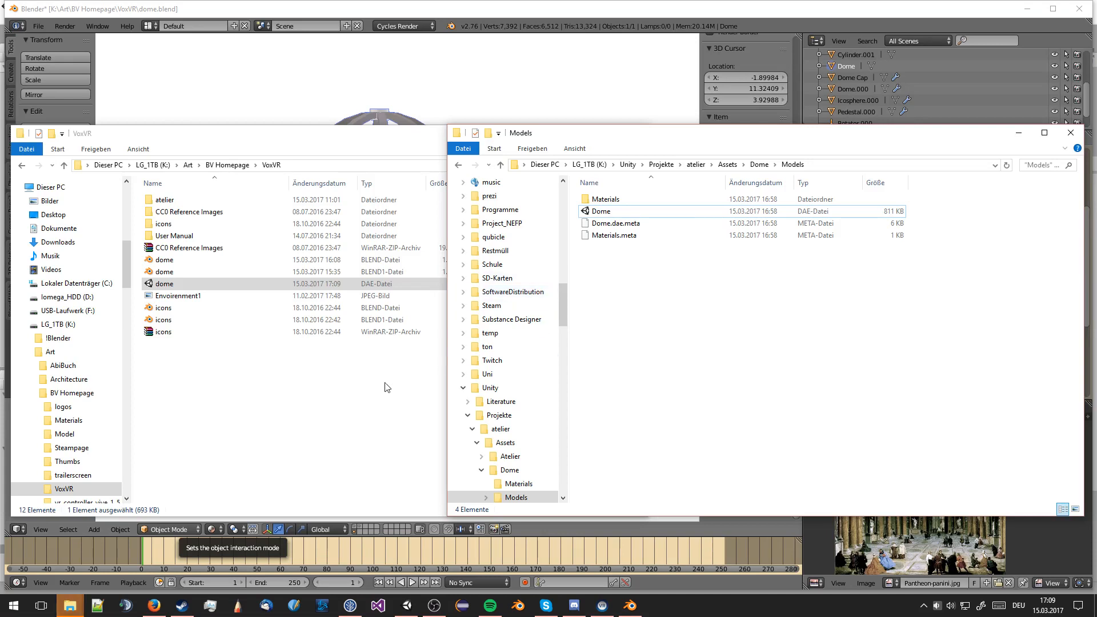
Rename the exported dome DAE file in the VoxVR folder as Dome
left_click(266, 286)
right_click(265, 285)
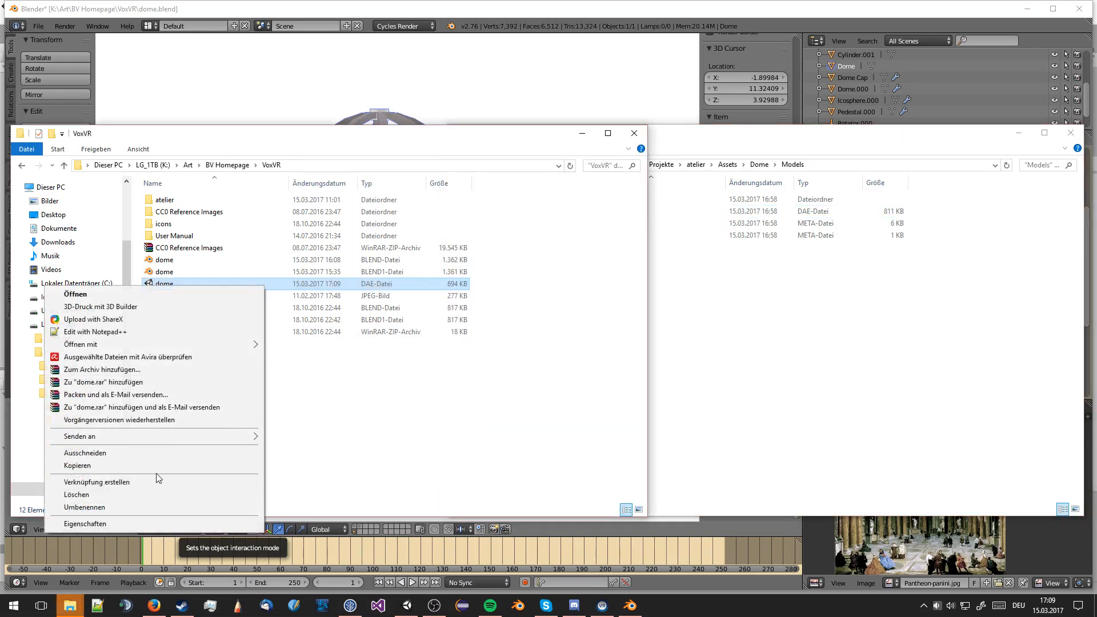
left_click(140, 503)
left_click(171, 284)
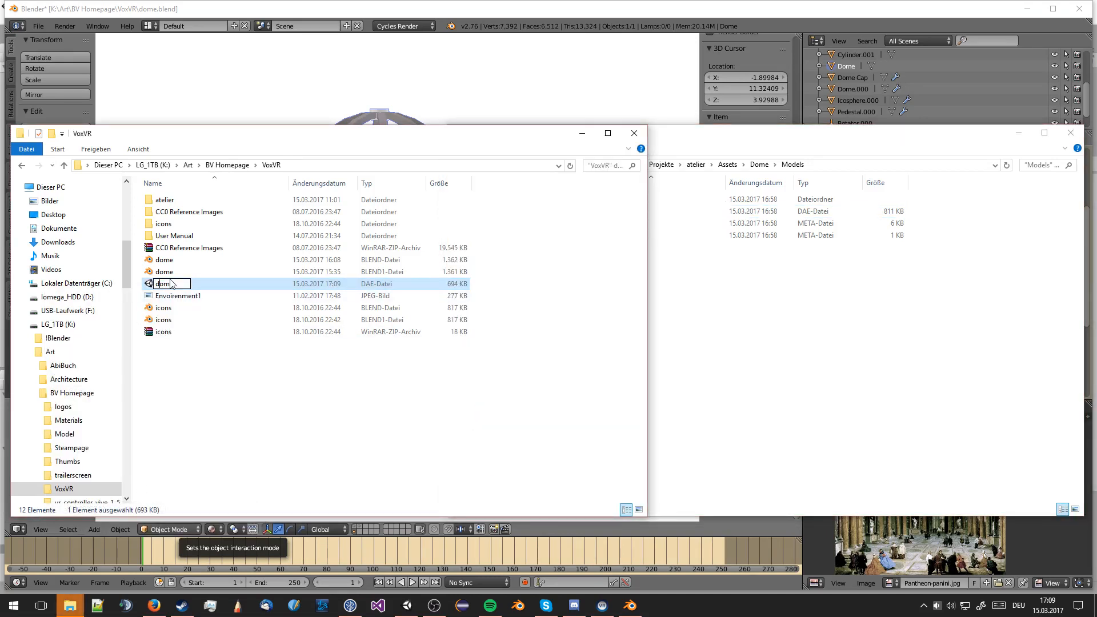
key("Home")
key("Delete")
type("D")
key("Return")
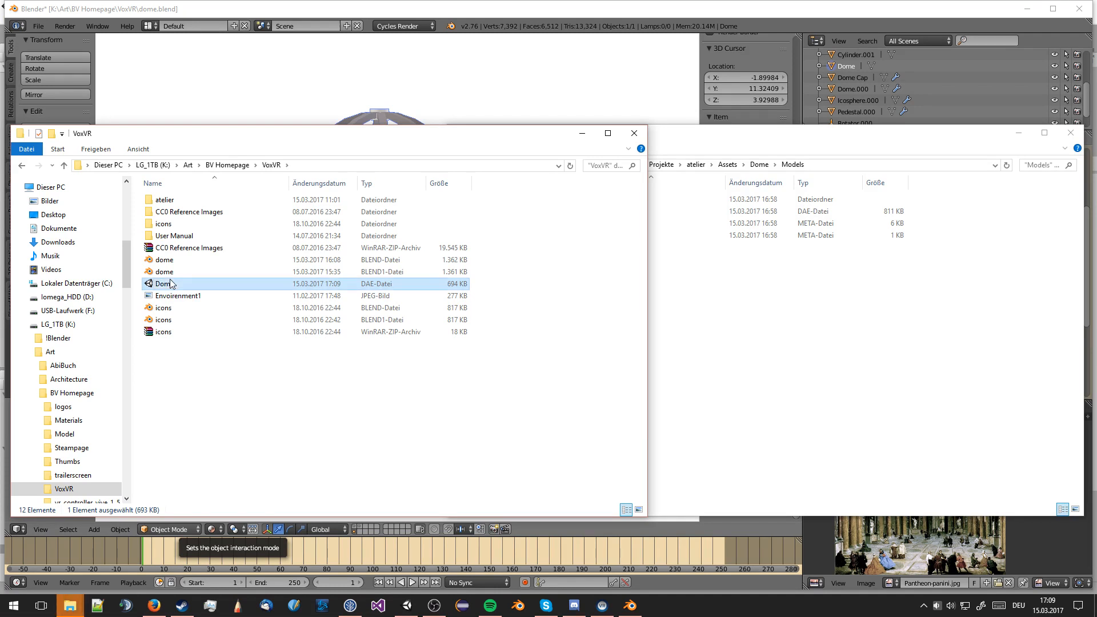
Delete the old Dome DAE file in the Models folder and transfer the new export there, replacing any existing file
left_click_drag(201, 282, 809, 332)
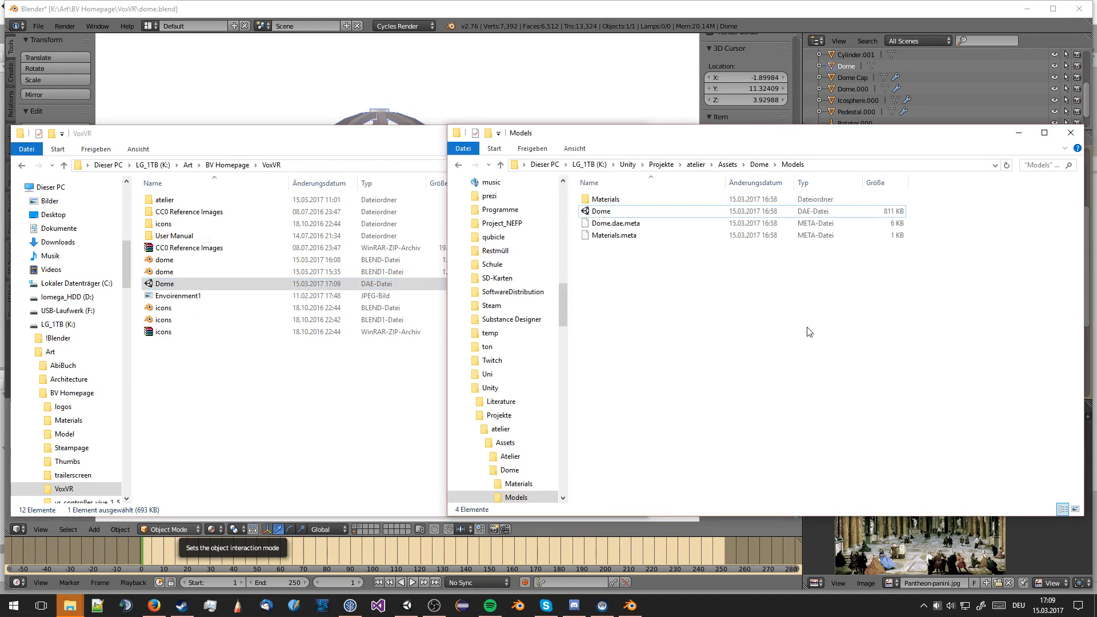
left_click(729, 216)
key("Delete")
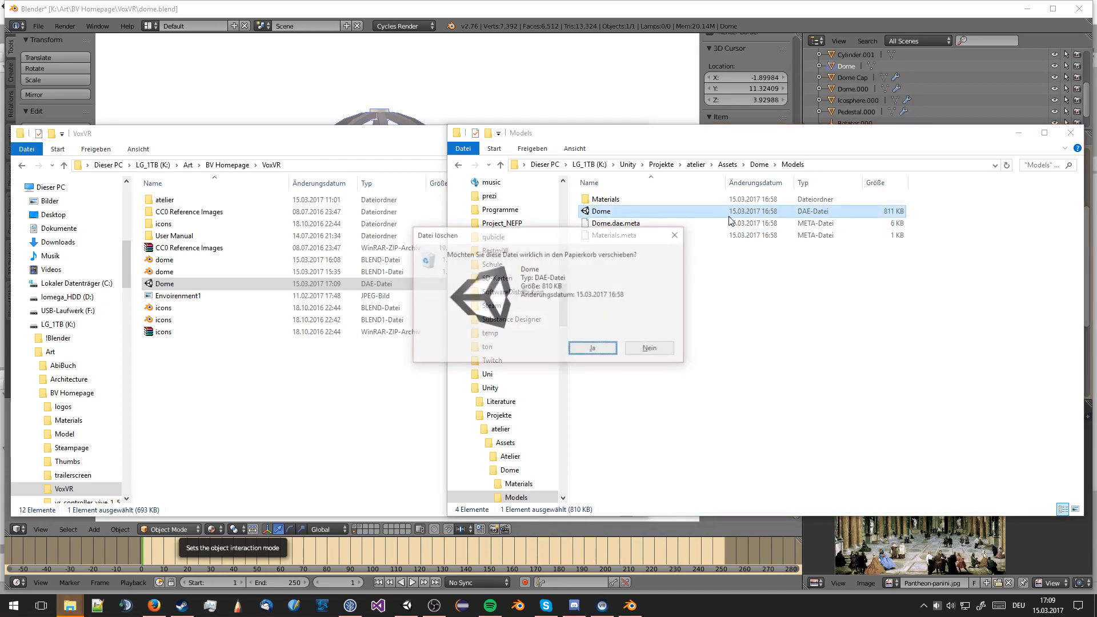
key("Return")
left_click_drag(184, 282, 751, 334)
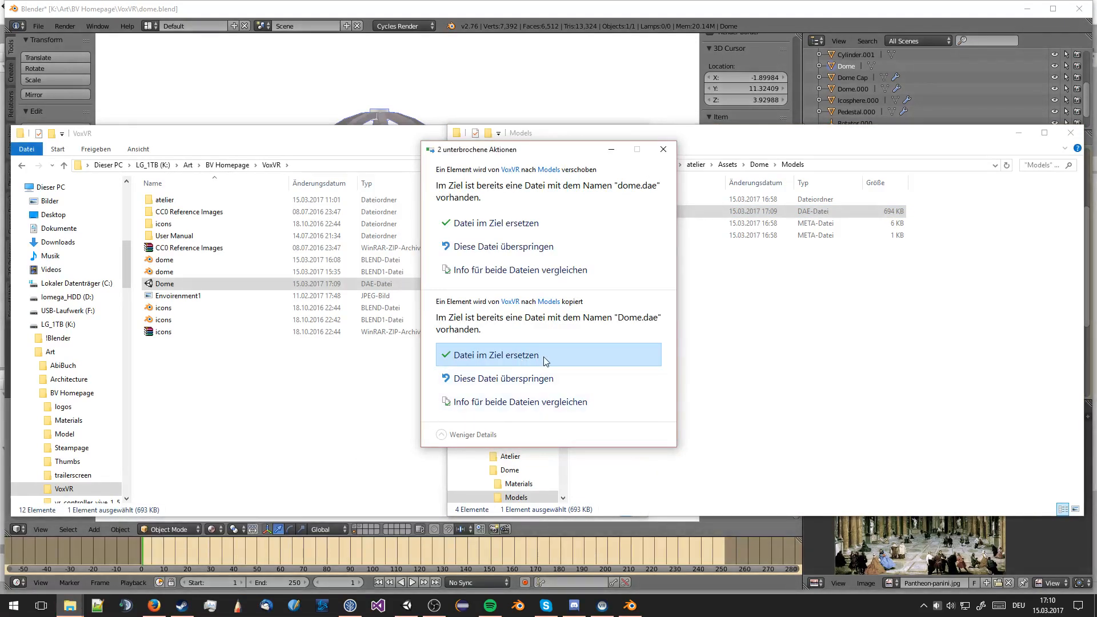
left_click(543, 357)
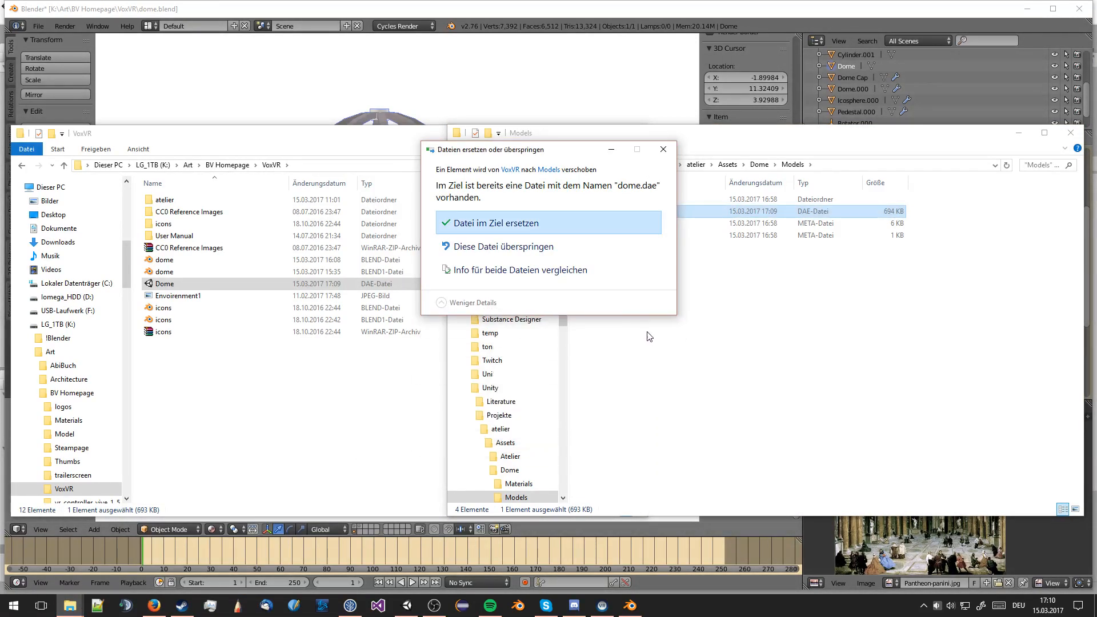
left_click(555, 219)
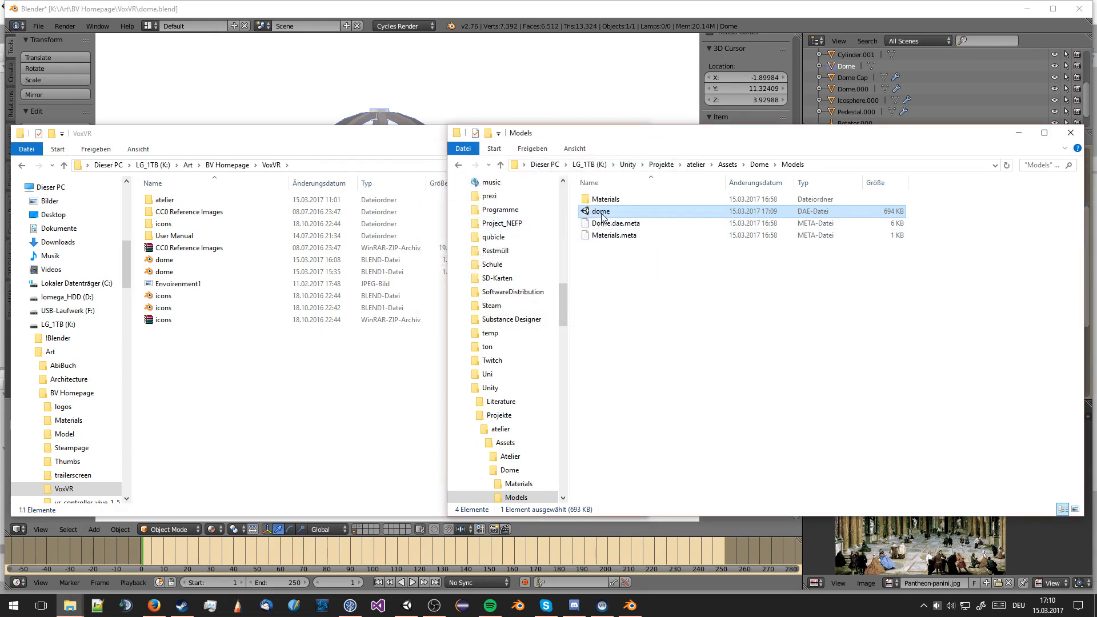
Rename the dome DAE file in the Models folder as Dome
right_click(602, 217)
left_click(456, 441)
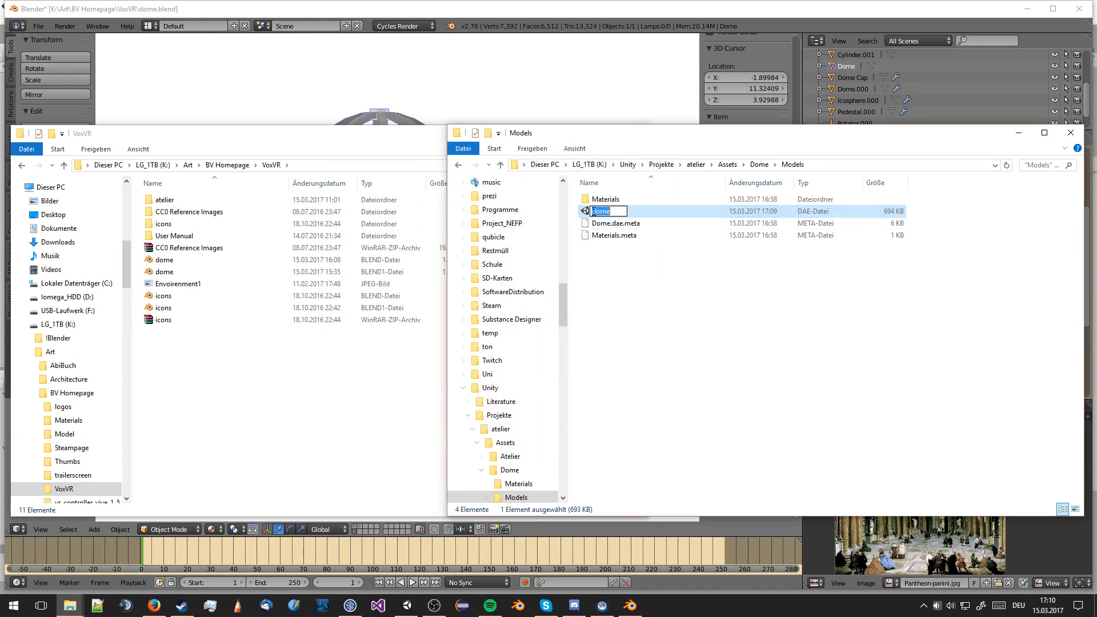
key("Home")
key("Delete")
type("D")
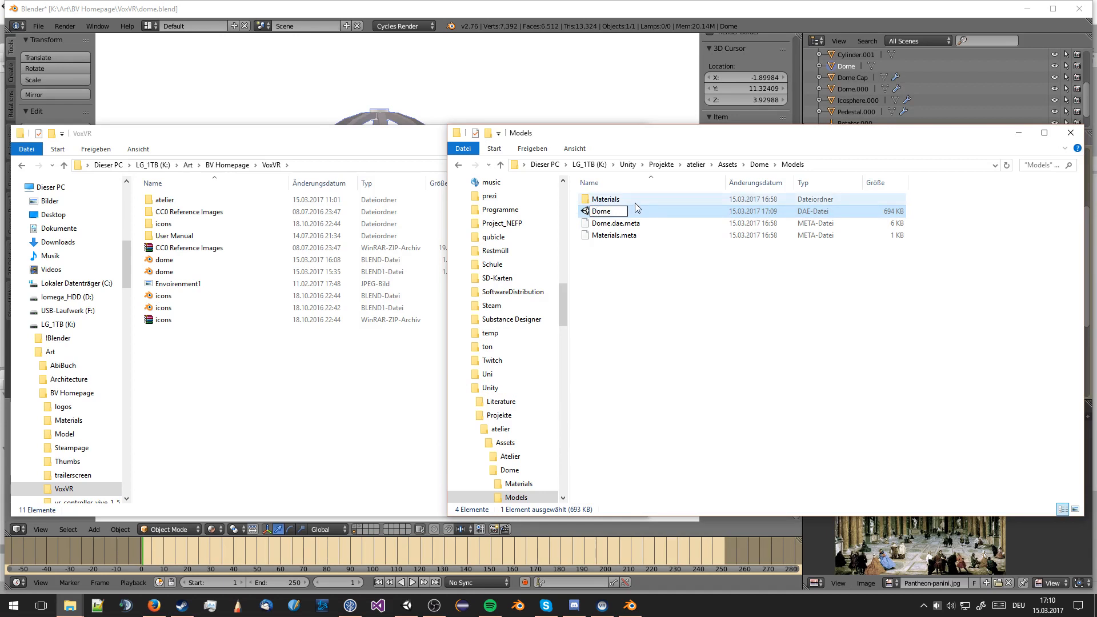
key("Return")
Switch to Unity and place the Dome model from the Dome/Models assets into the scene
left_click(406, 605)
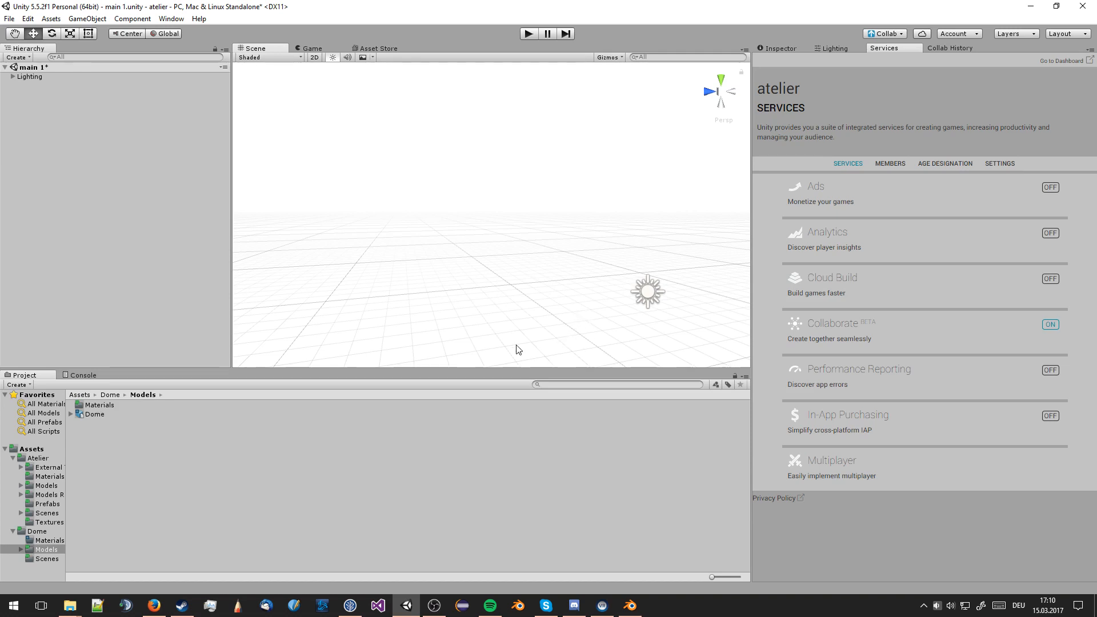
left_click(105, 415)
left_click_drag(105, 414, 610, 254)
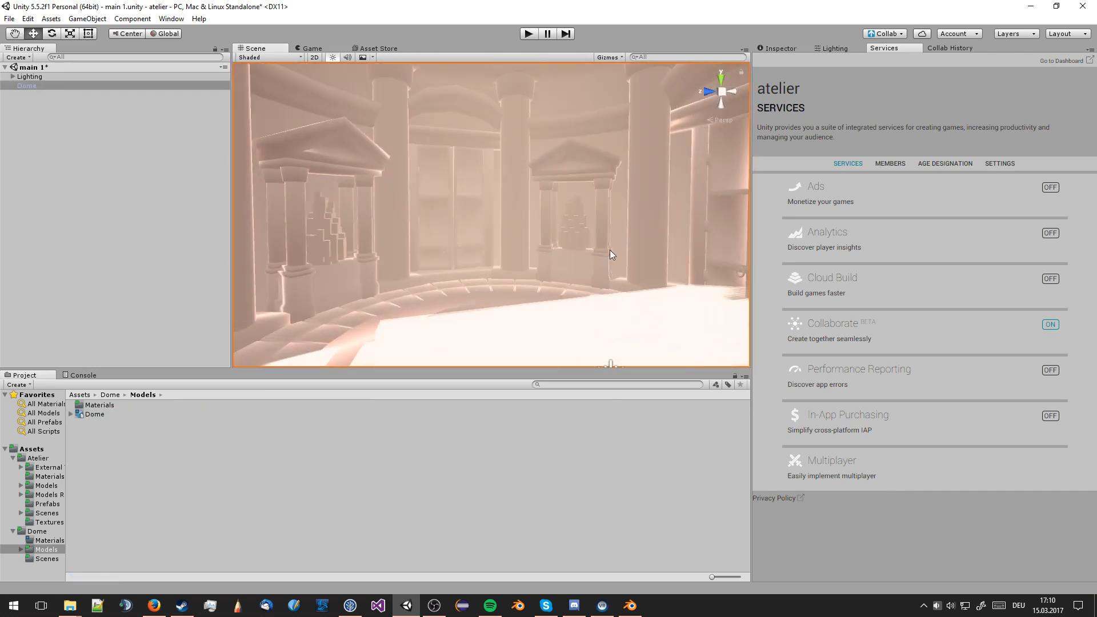
Set the Dome object's position to 0, 0, 0
left_click(780, 49)
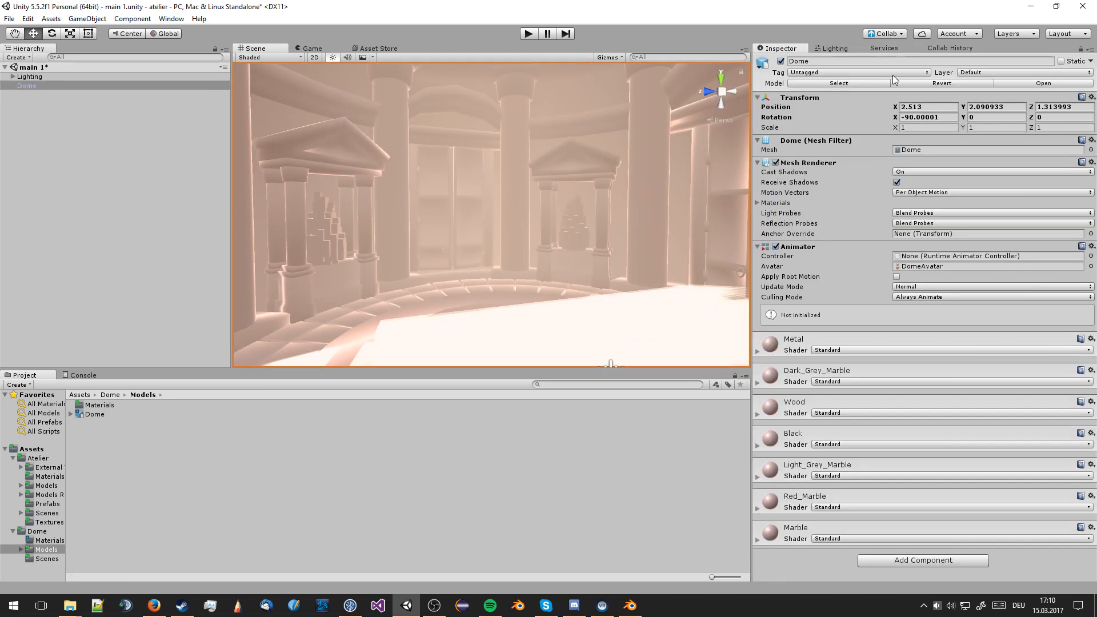
left_click(929, 106)
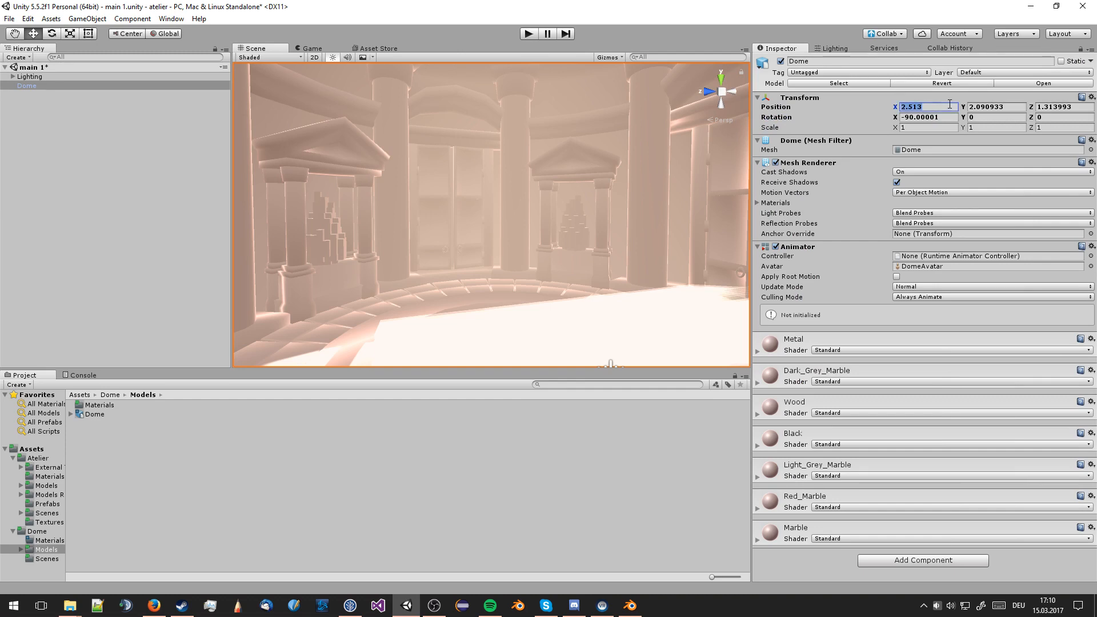
type("0")
key("Tab")
type("0")
key("Tab")
type("0")
Examine the Dome's interior from several sides to judge its columns, doors, floor and lighting
right_click_drag(589, 227, 600, 100)
left_click(587, 114)
right_click_drag(586, 137, 581, 230)
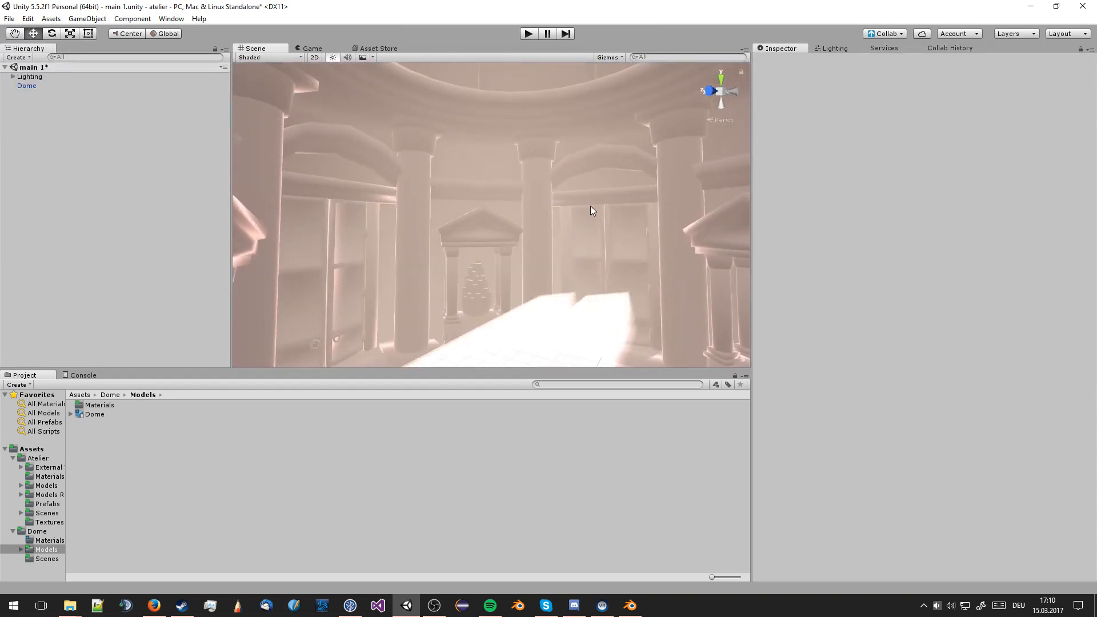
left_click(591, 210)
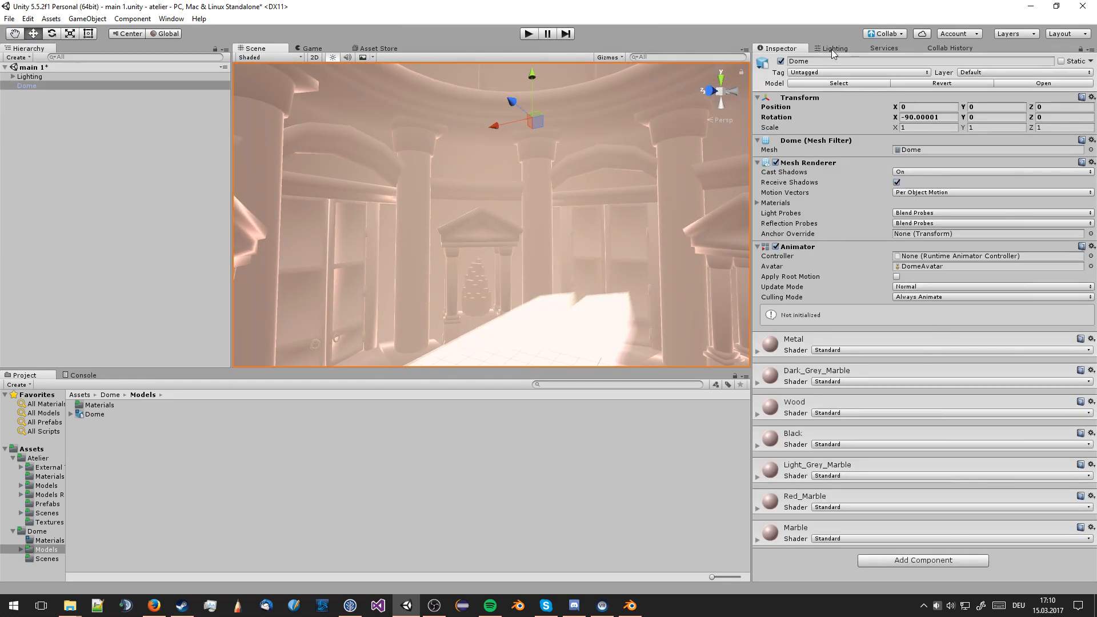
right_click_drag(575, 215, 555, 122)
left_click(555, 122)
right_click_drag(596, 244, 449, 125)
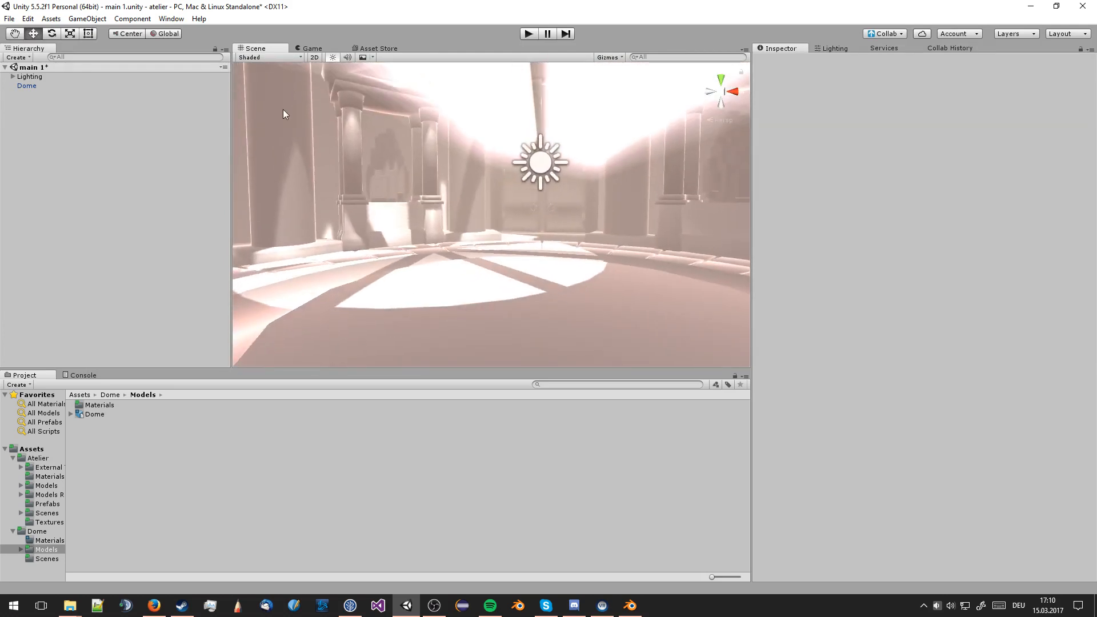
Expand the Lighting group in the scene hierarchy and deactivate it
left_click(12, 76)
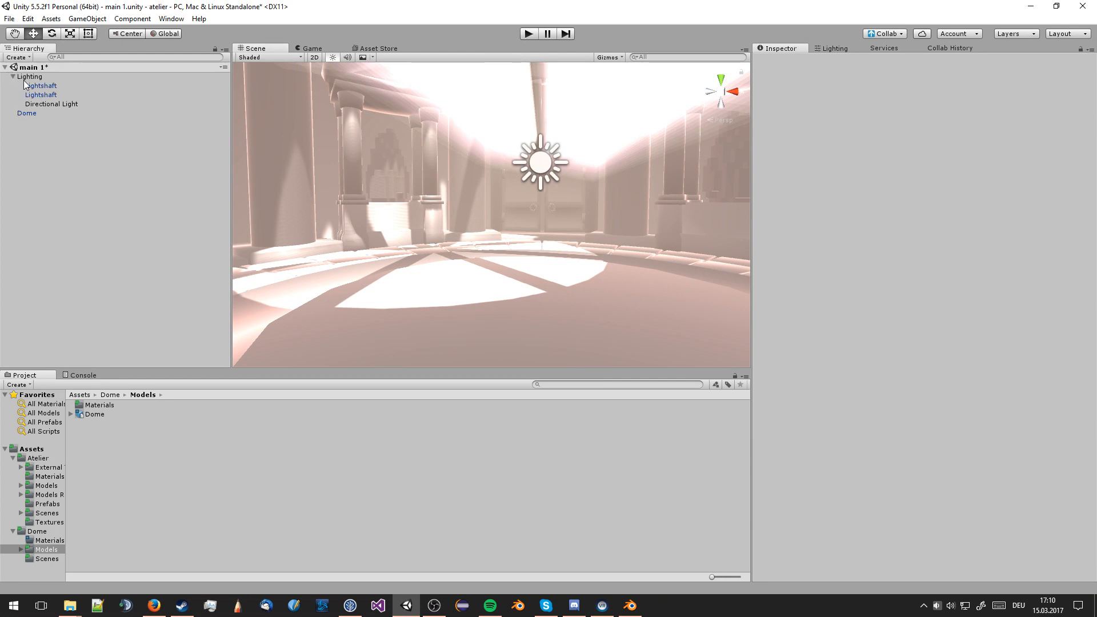
left_click(36, 78)
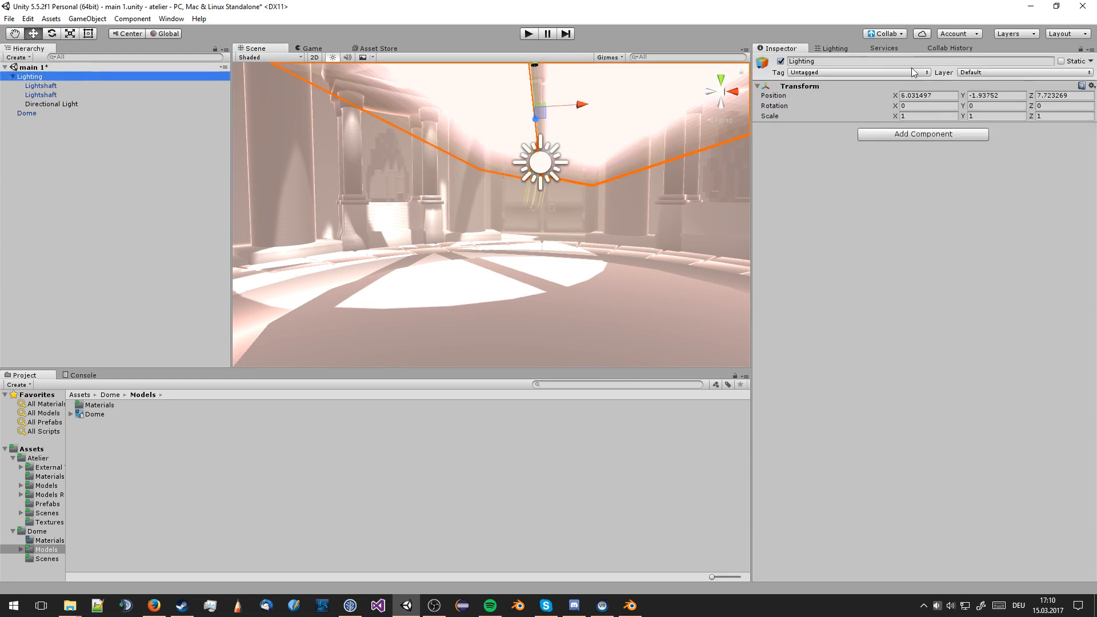
left_click(780, 62)
middle_click_drag(517, 101, 526, 160)
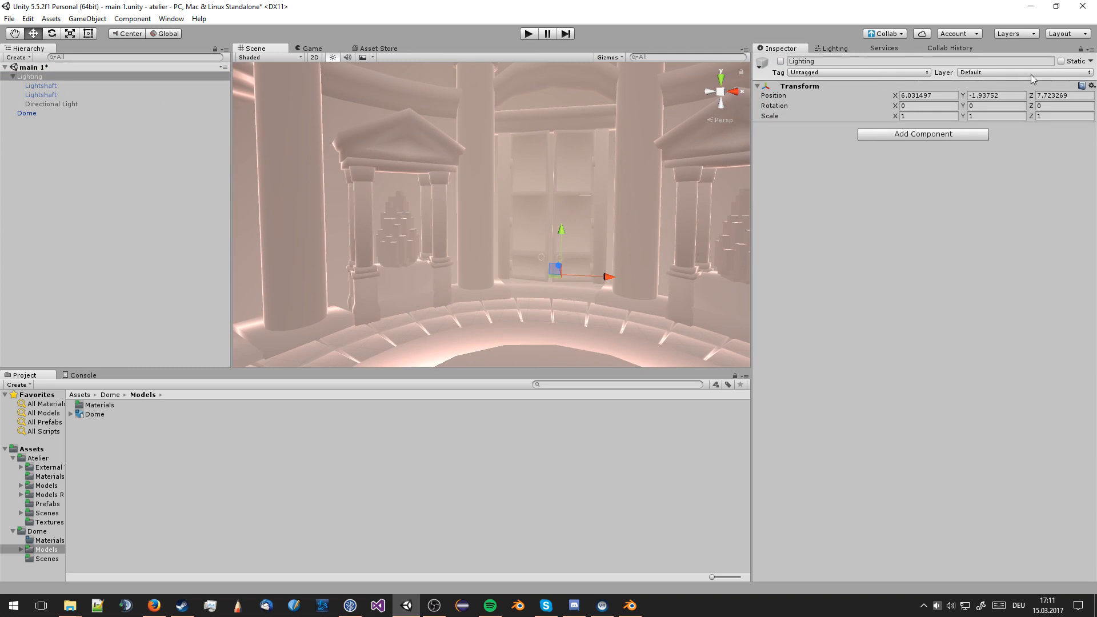
Mark the Lighting group as static together with all of its child objects
left_click(1061, 61)
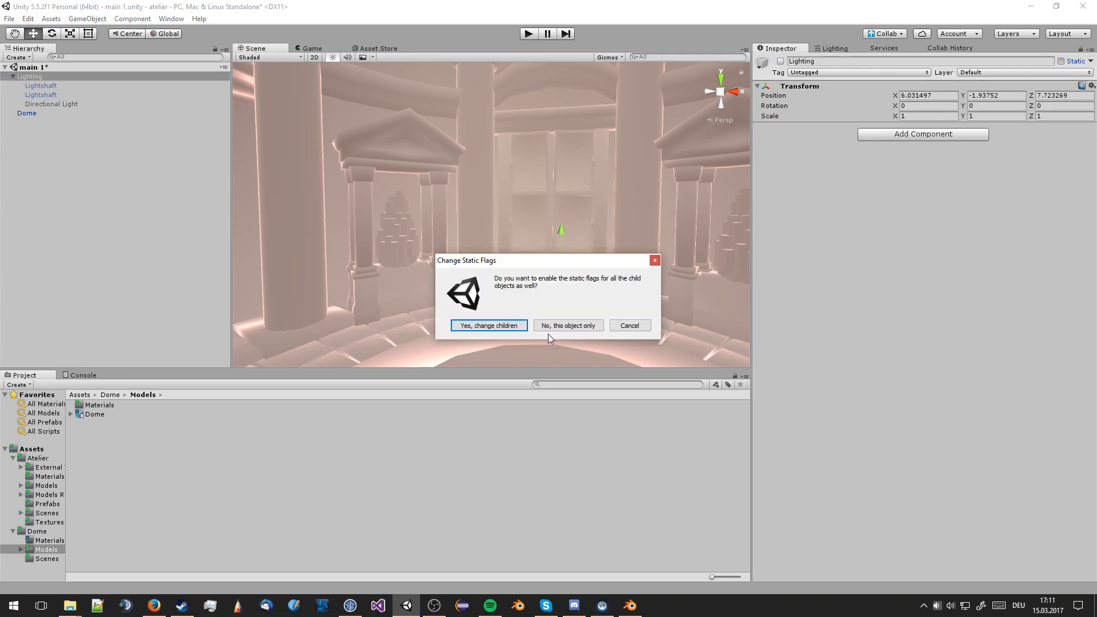
left_click(490, 327)
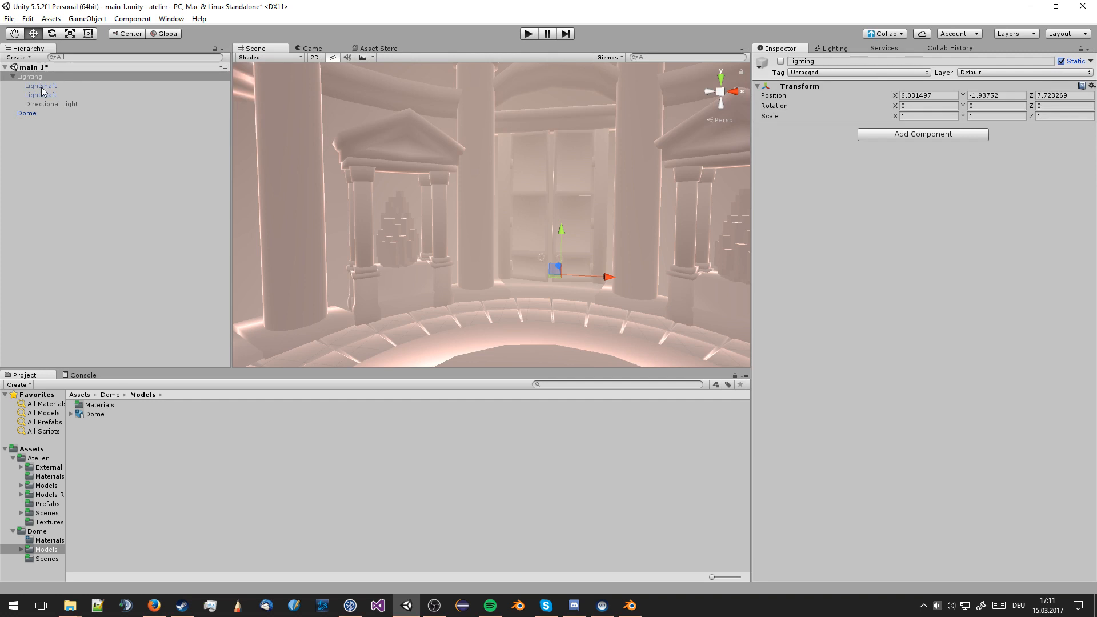
scroll(630, 217, "down", 5)
scroll(608, 218, "up", 4)
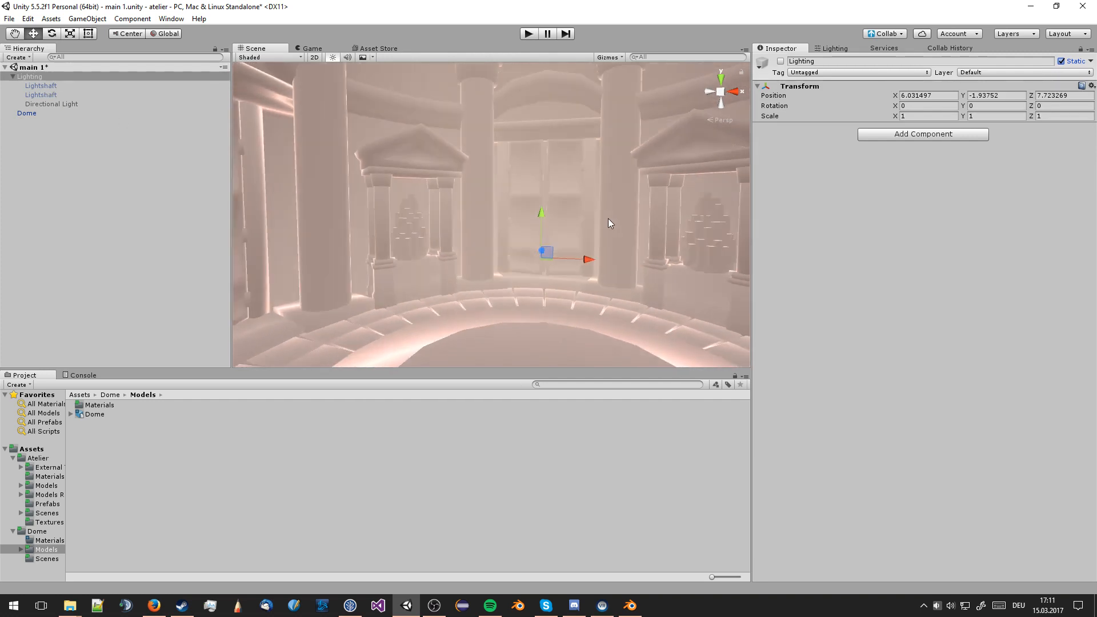
Turn off the Static flag on both Lightshaft objects in the Lighting group
left_click(39, 87)
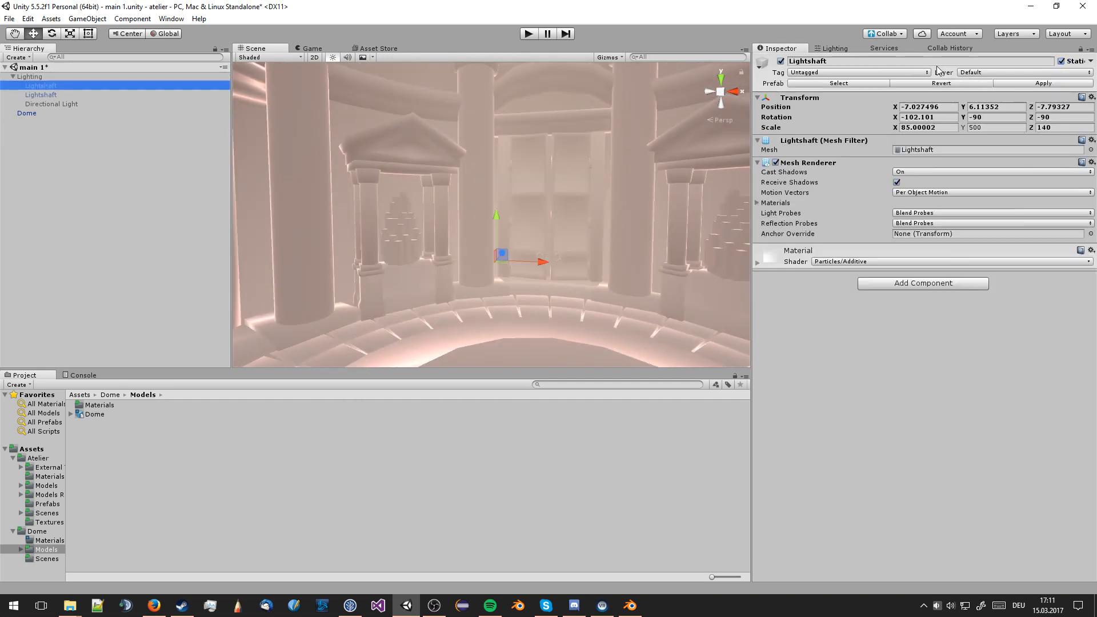
scroll(435, 219, "down", 8)
middle_click_drag(484, 201, 483, 270)
left_click(1062, 62)
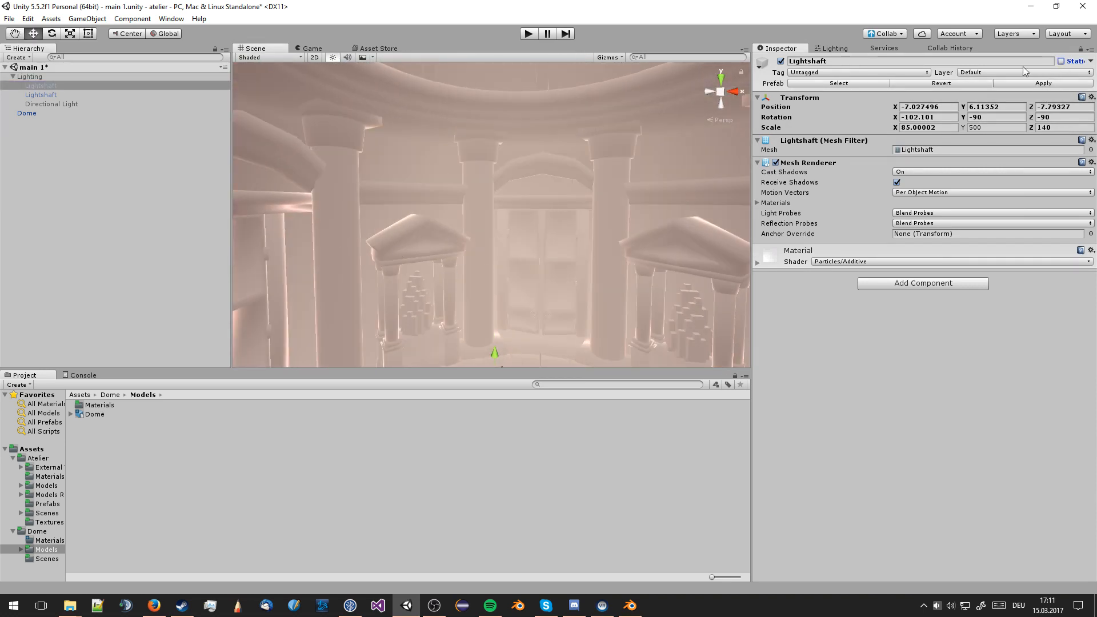
left_click(64, 95)
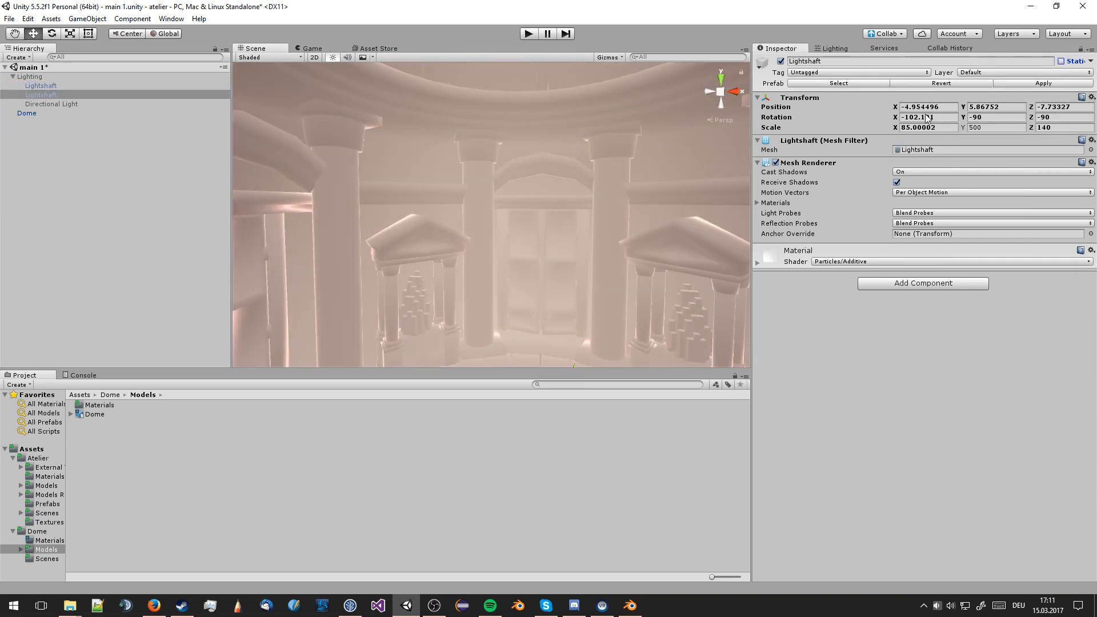
Examine the Dome's geometry up close to judge the smooth shading along the niche and column edges
key("f")
middle_click_drag(379, 156, 474, 196)
scroll(474, 196, "up", 3)
left_click_drag(475, 197, 404, 260, "alt")
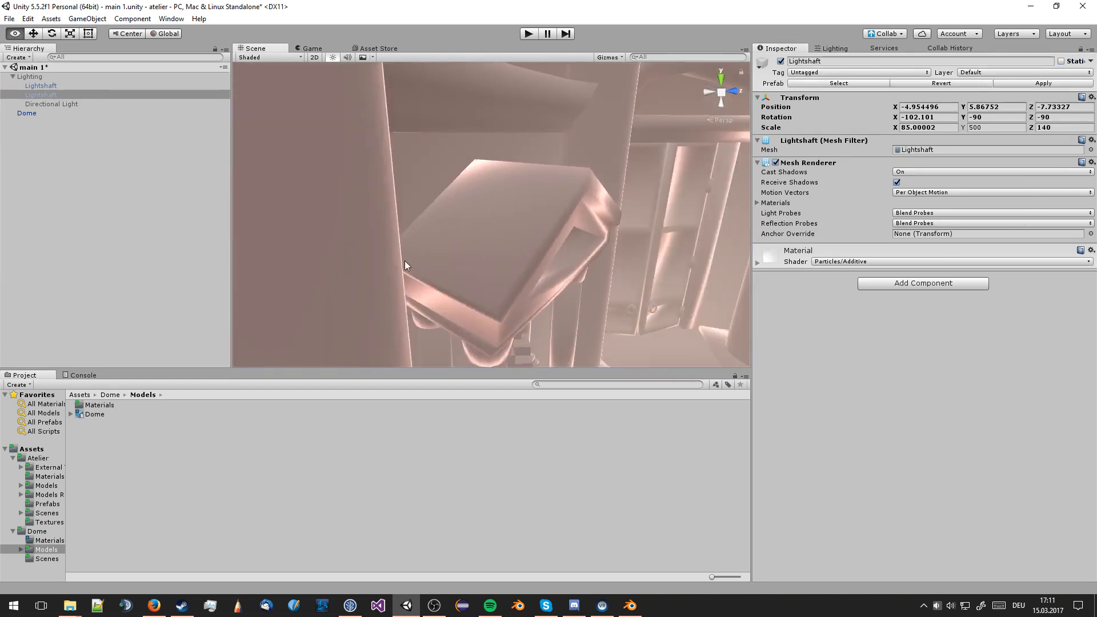
mouse_move(405, 261)
middle_mouse_down()
mouse_move(444, 229)
mouse_move(408, 247)
middle_mouse_up()
scroll(407, 246, "up", 3)
left_click_drag(408, 246, 556, 182, "alt")
Switch to Blender, leave the isolated view, and add and apply an Edge Split modifier on the Dome object
left_click(630, 605)
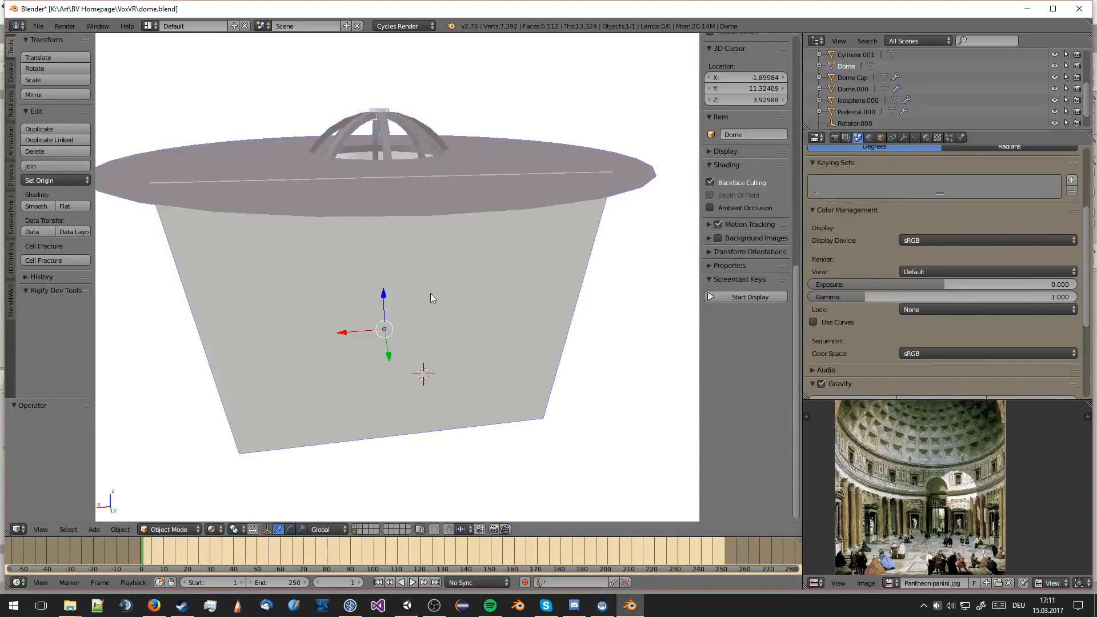
key("KP_Divide")
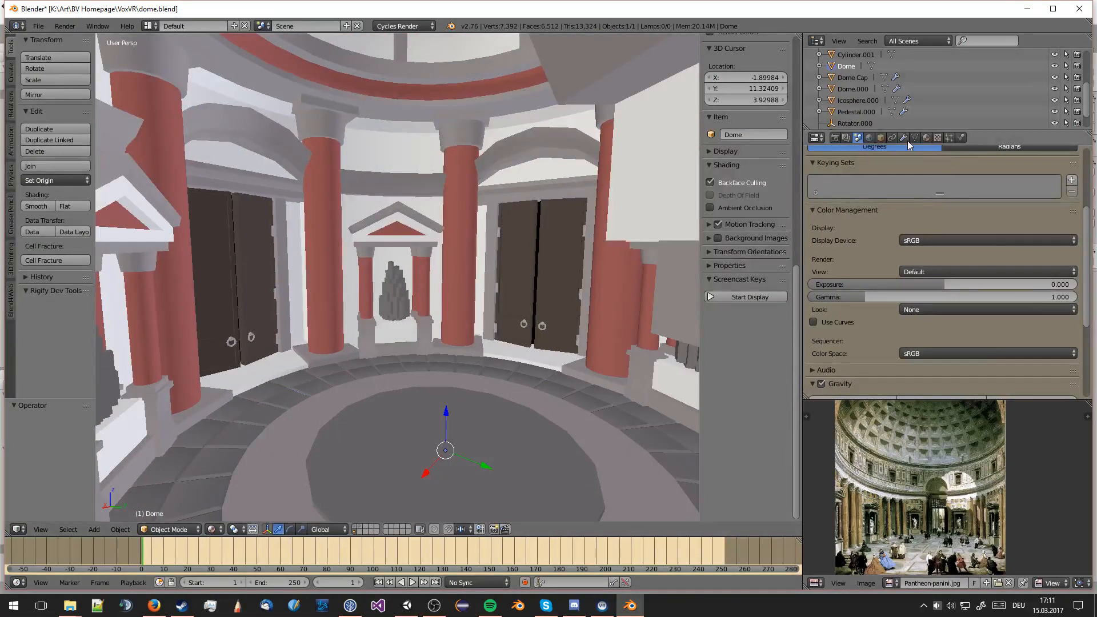
left_click(904, 138)
left_click(886, 176)
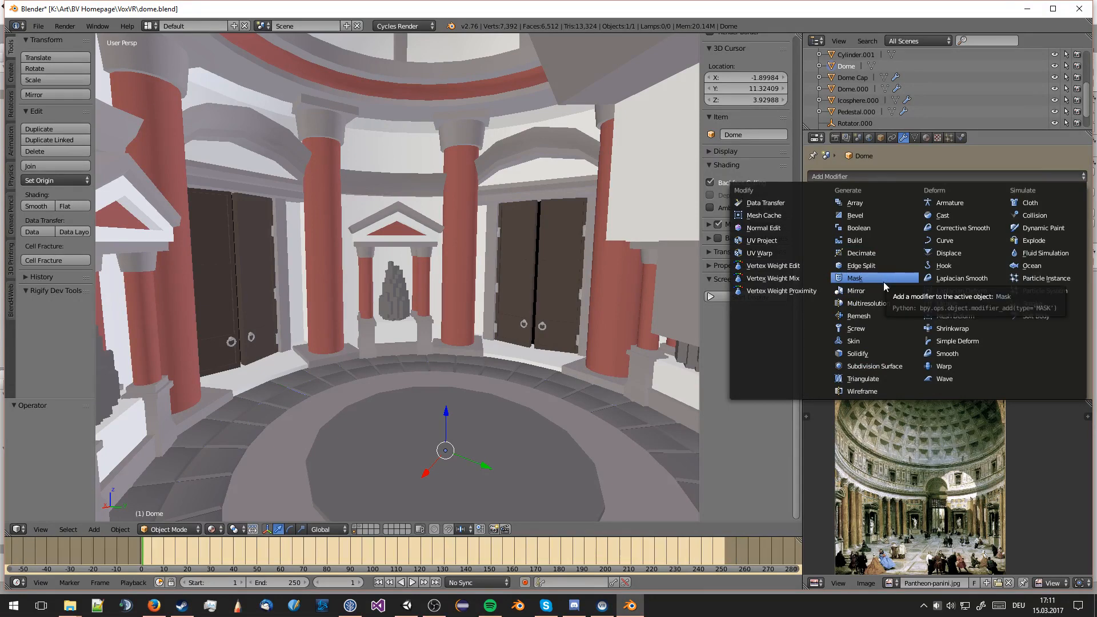
left_click(879, 266)
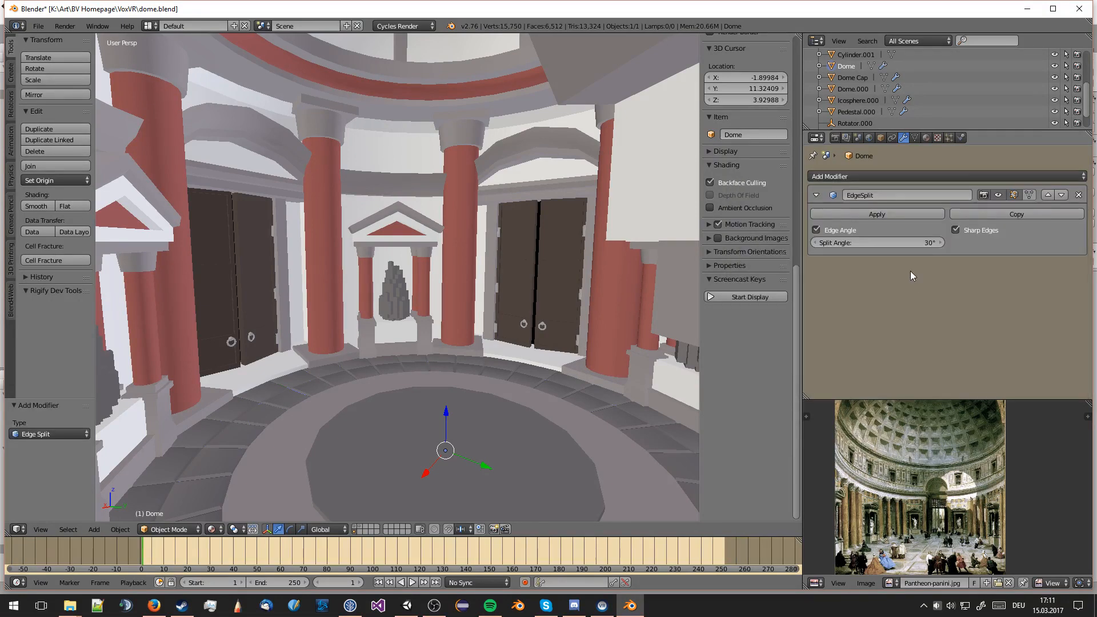
left_click(876, 215)
Export the Dome as the COLLADA file dome.dae into the VoxVR folder
left_click(38, 26)
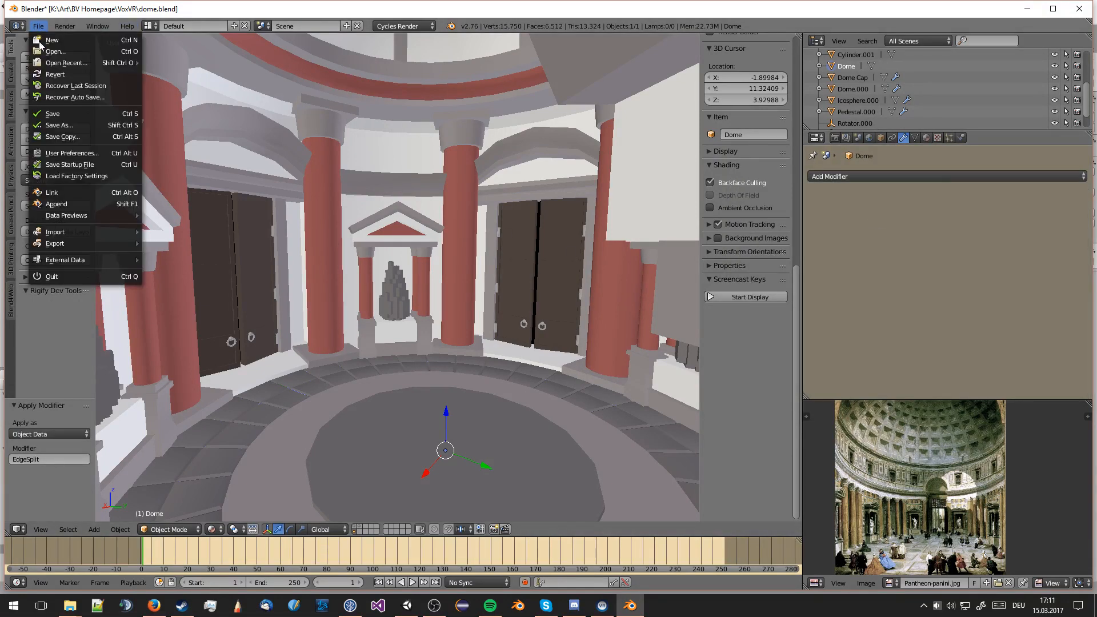
mouse_move(83, 244)
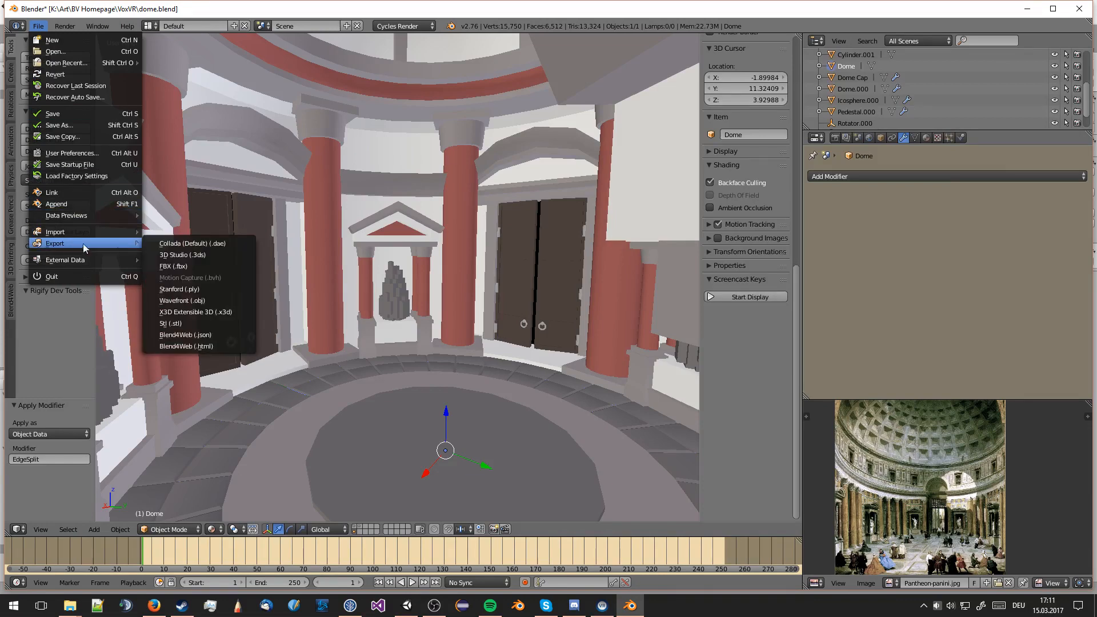
left_click(209, 243)
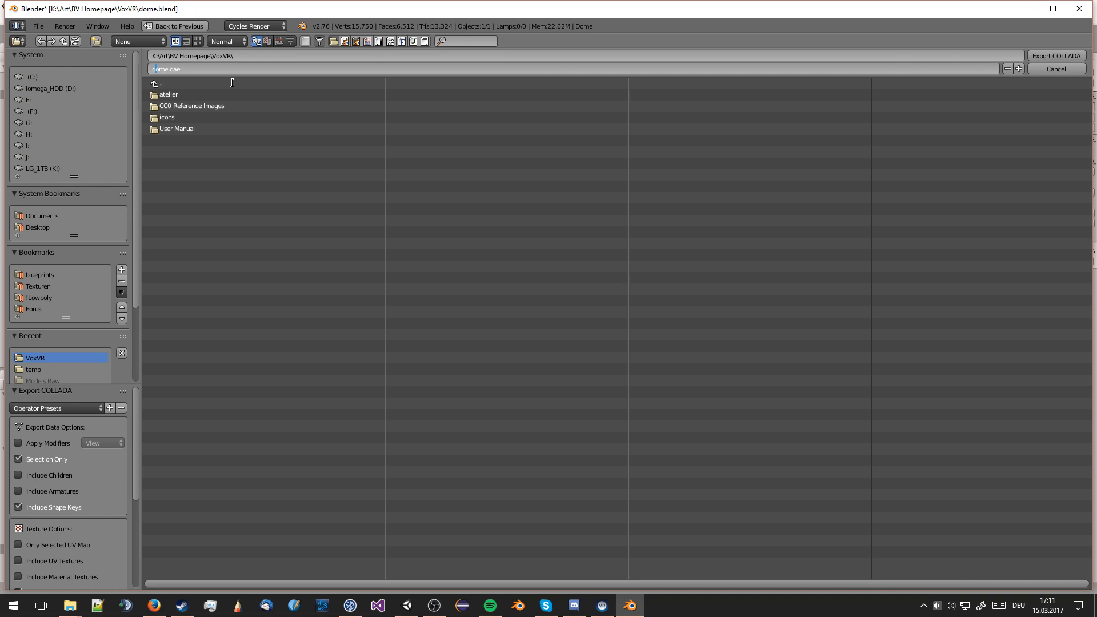
key("Return")
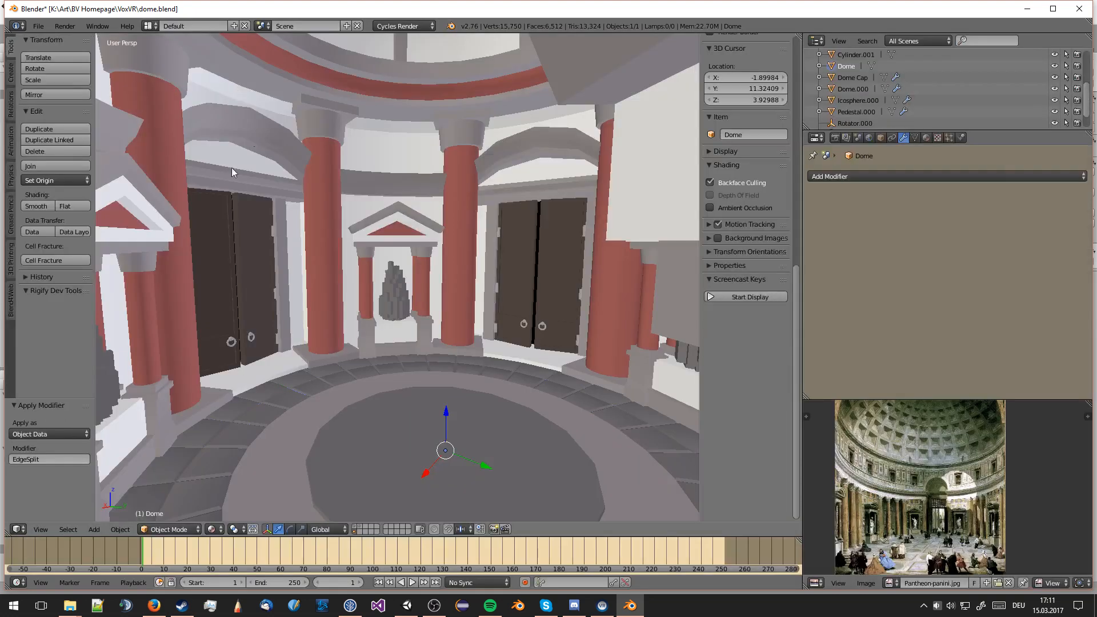
Copy the exported Dome DAE file from the VoxVR folder into the Unity project's Dome/Models folder, replacing the existing file
left_click(70, 605)
left_click(54, 557)
left_click(69, 605)
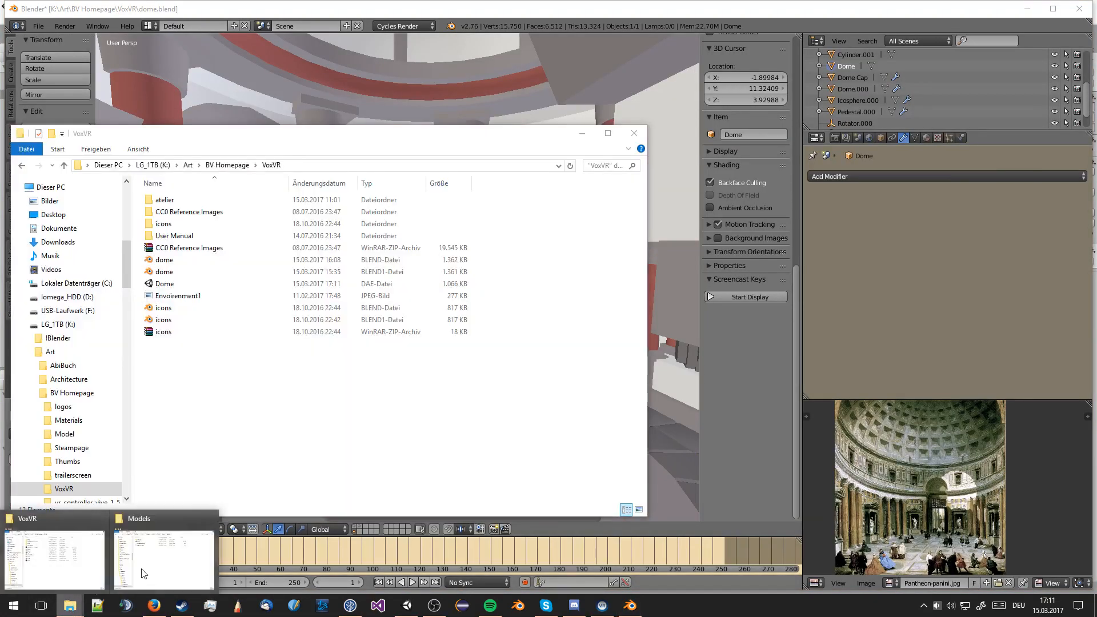
left_click(142, 573)
left_click_drag(172, 284, 807, 293)
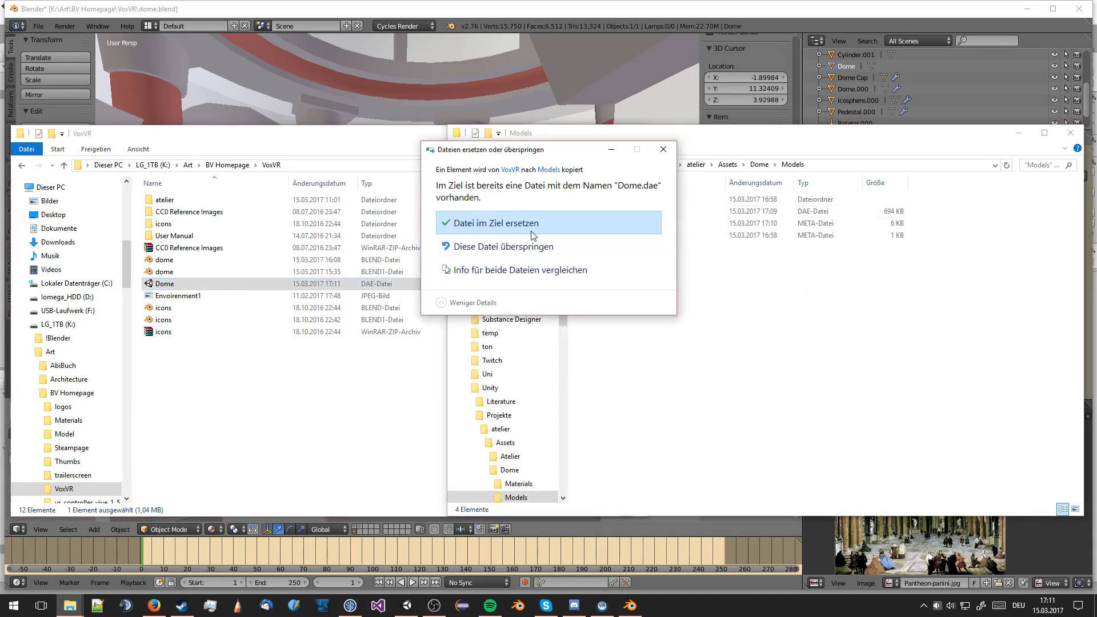
left_click(531, 235)
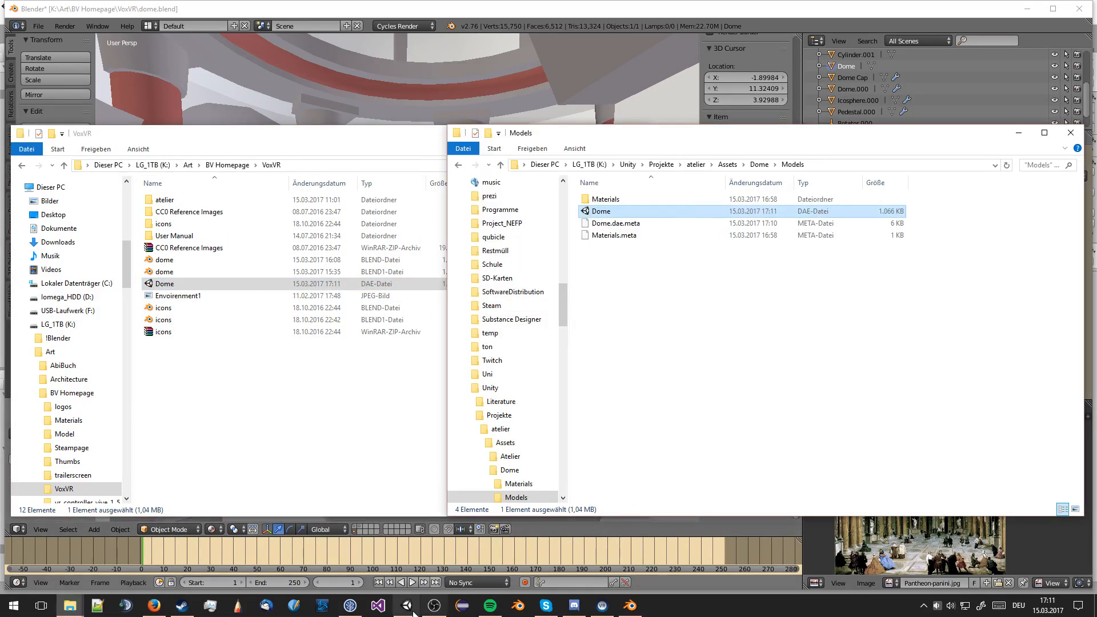
Switch to Unity and build the scene's lighting with the updated Dome model
left_click(411, 611)
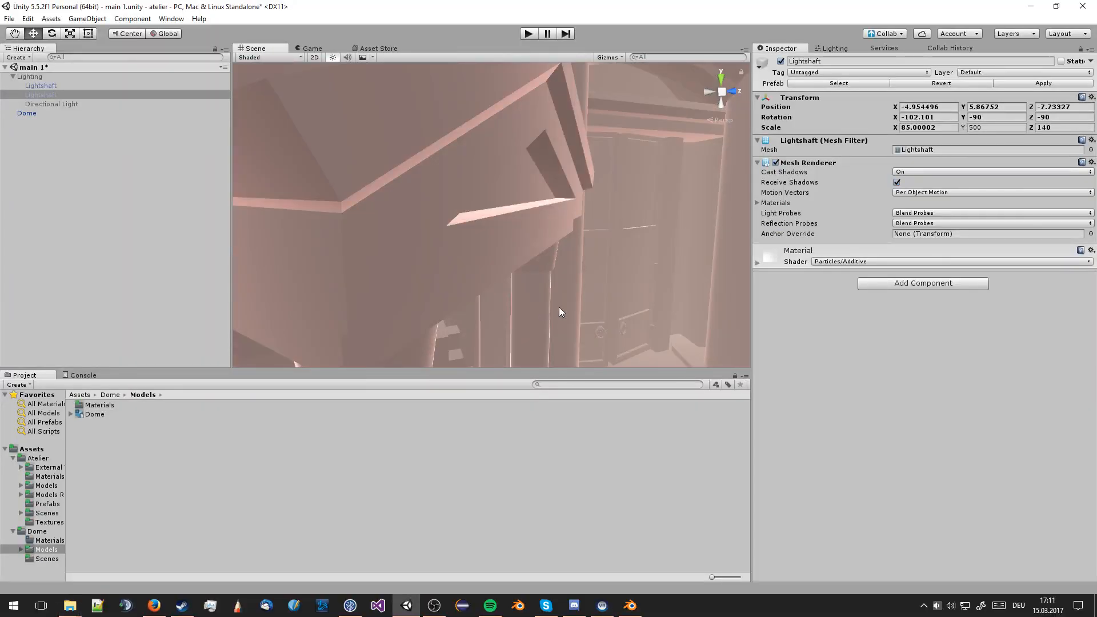
scroll(558, 306, "down", 3)
right_click_drag(558, 307, 529, 301)
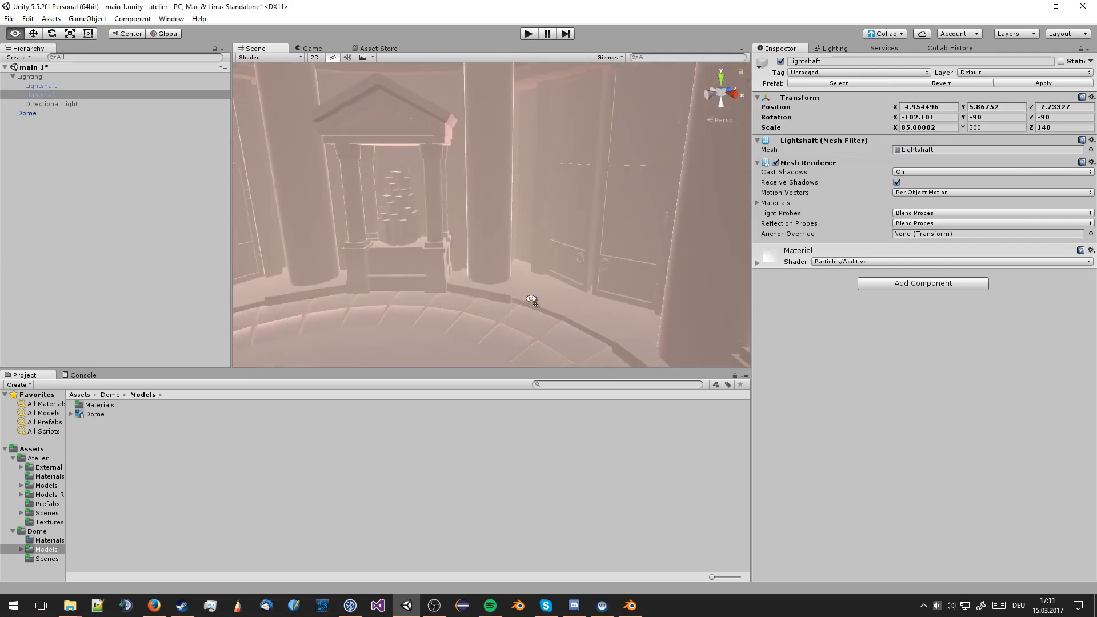
middle_click_drag(529, 301, 576, 255)
right_click_drag(577, 256, 426, 244)
middle_click_drag(426, 245, 415, 223)
right_click_drag(415, 223, 488, 265)
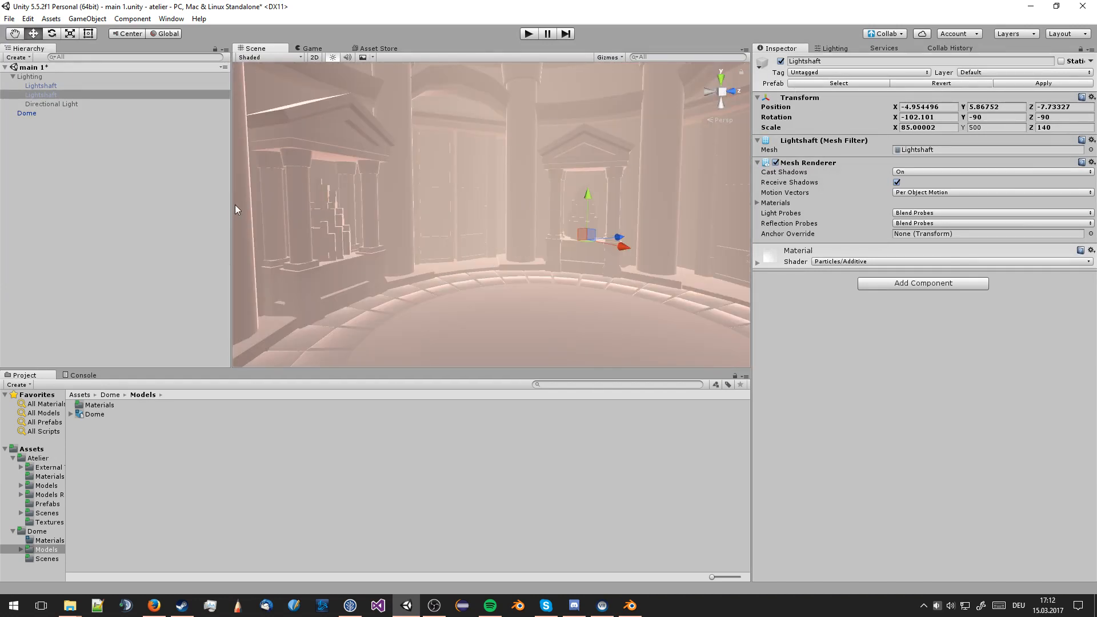
left_click(827, 48)
left_click(1037, 540)
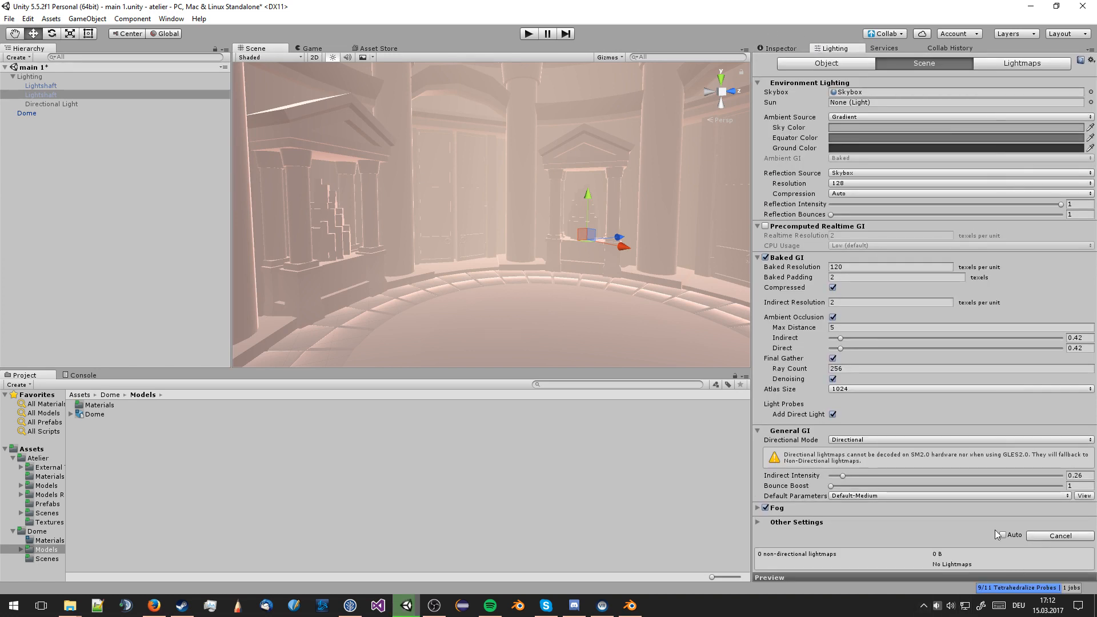
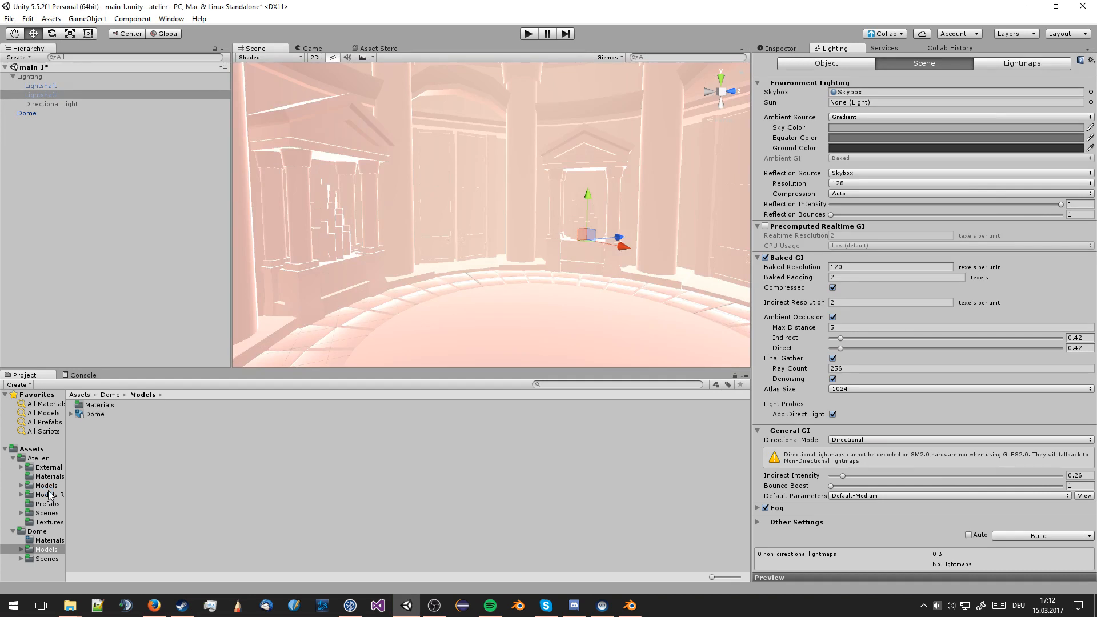
Set the exposure of the Atelier Skybox material to 1.05 and change its tint color to white
left_click(49, 476)
left_click(104, 424)
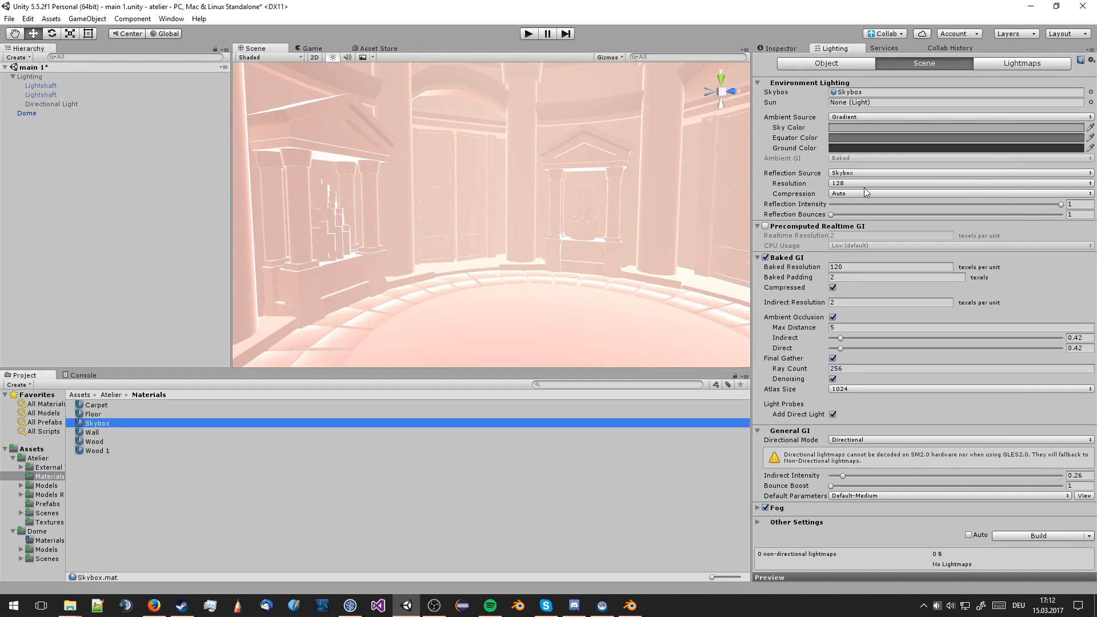
scroll(725, 255, "down", 3)
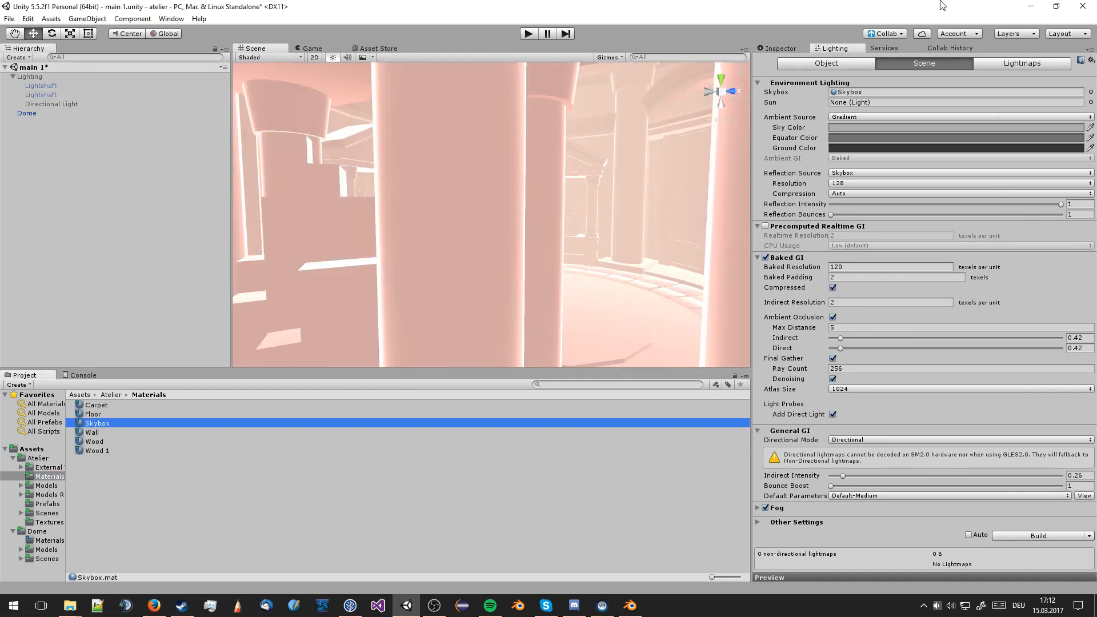
left_click(781, 48)
scroll(486, 215, "down", 5)
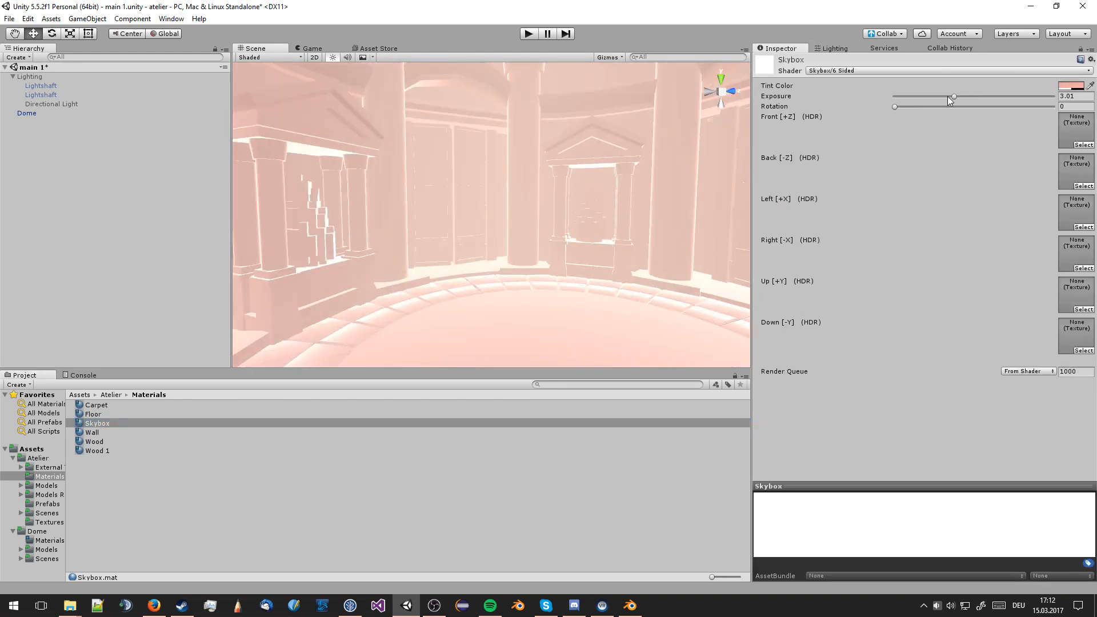
left_click_drag(948, 96, 917, 97)
left_click(1071, 86)
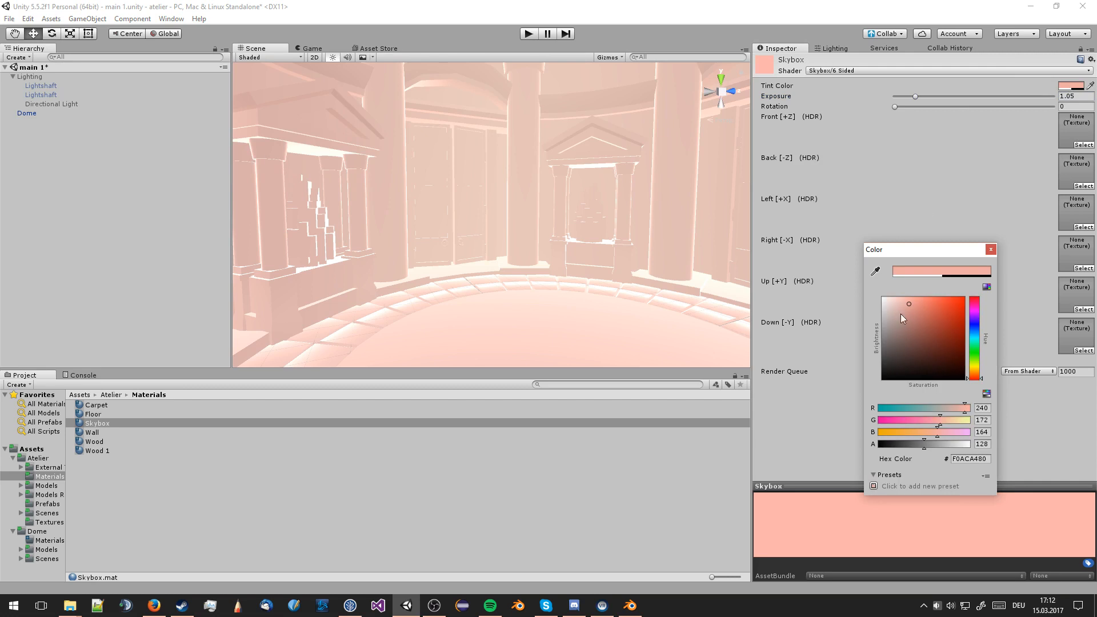
left_click_drag(901, 313, 803, 245)
left_click(990, 249)
Build the scene's lighting with the modified skybox and check the result inside and outside the Dome
left_click(832, 49)
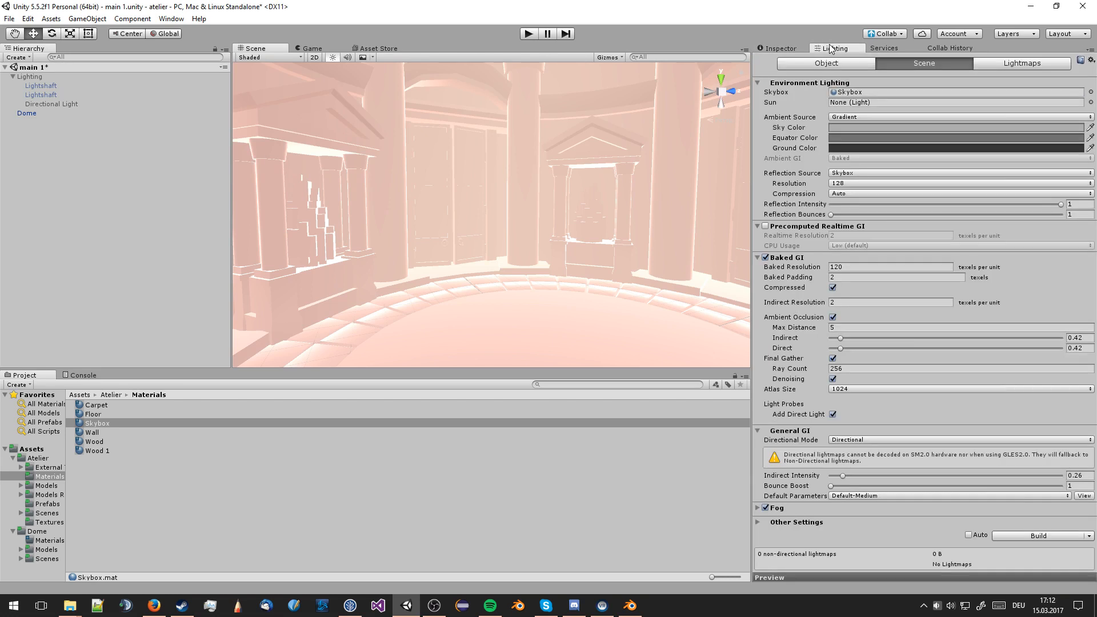
left_click(1023, 537)
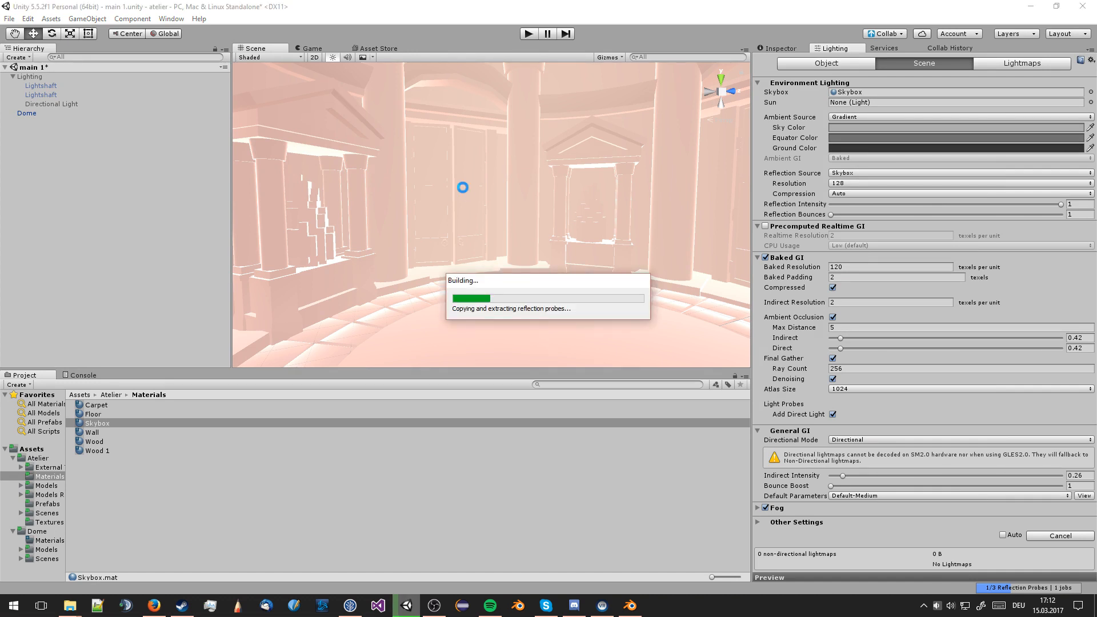
right_click_drag(578, 254, 401, 193)
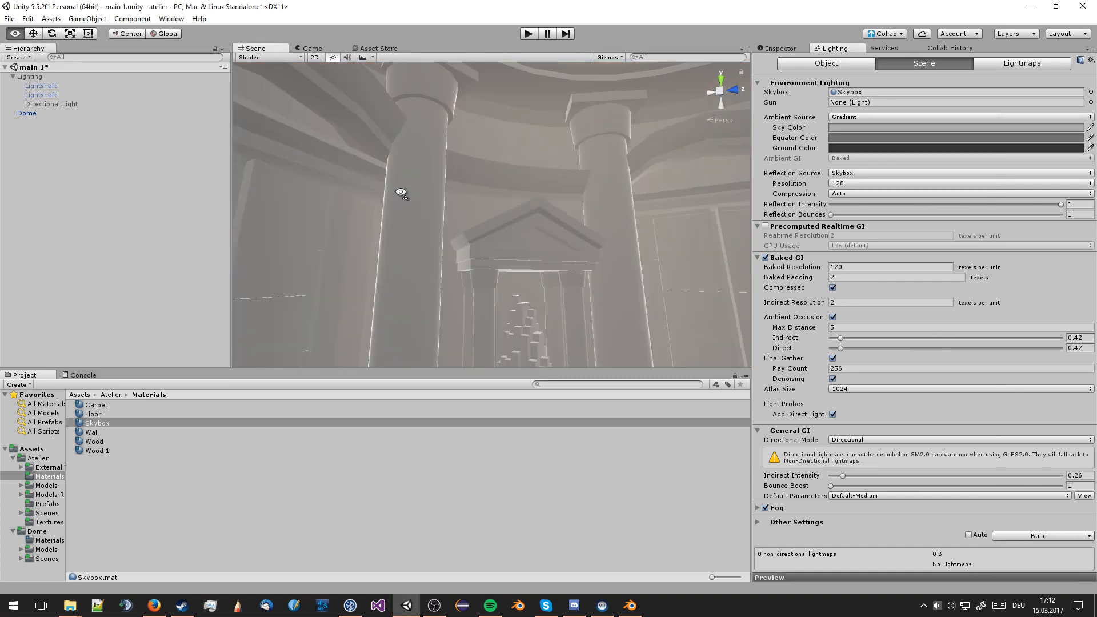
middle_click_drag(401, 194, 474, 274)
scroll(409, 160, "up", 2)
right_click_drag(475, 274, 629, 296)
scroll(625, 303, "down", 10)
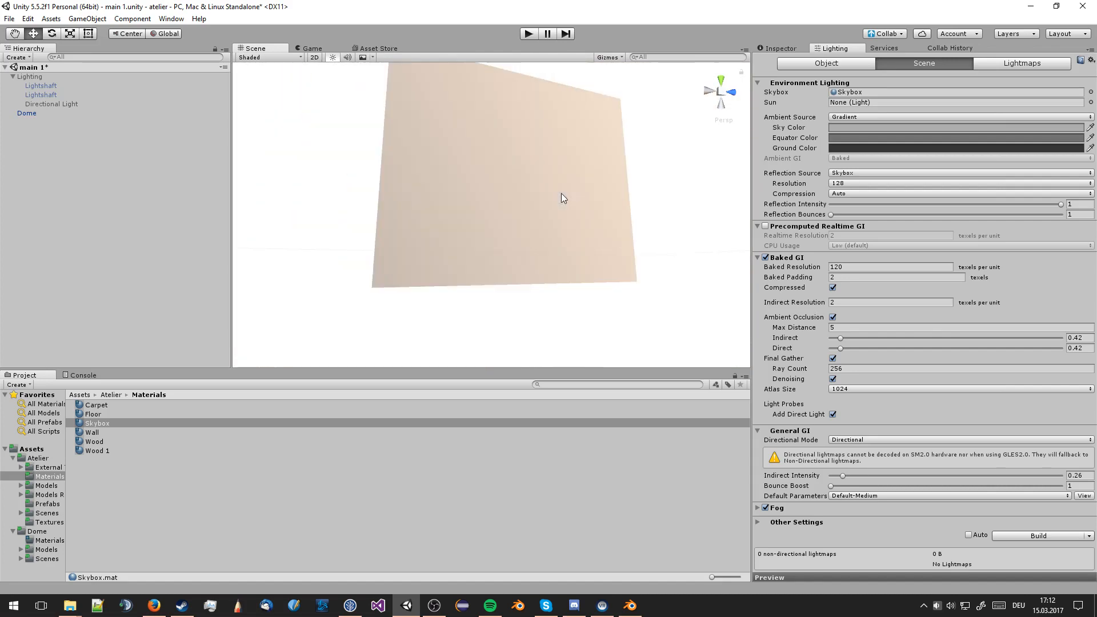
scroll(557, 186, "up", 3)
scroll(556, 187, "up", 6)
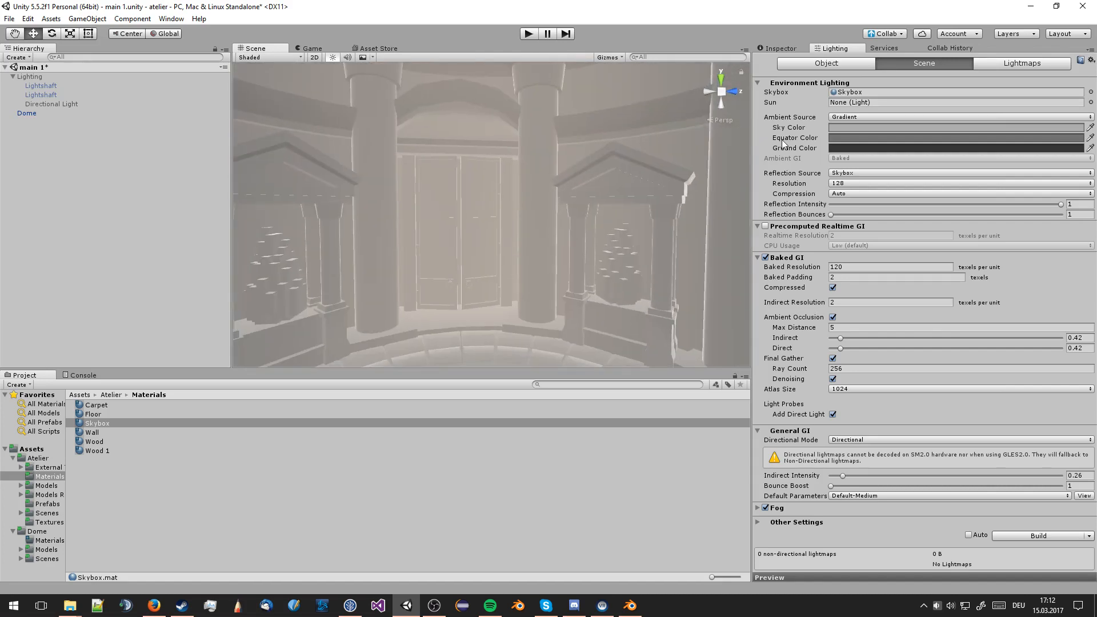
Set the Metallic value of the Dome's Metal material to 0.94, keeping its rendering mode Opaque
left_click(602, 216)
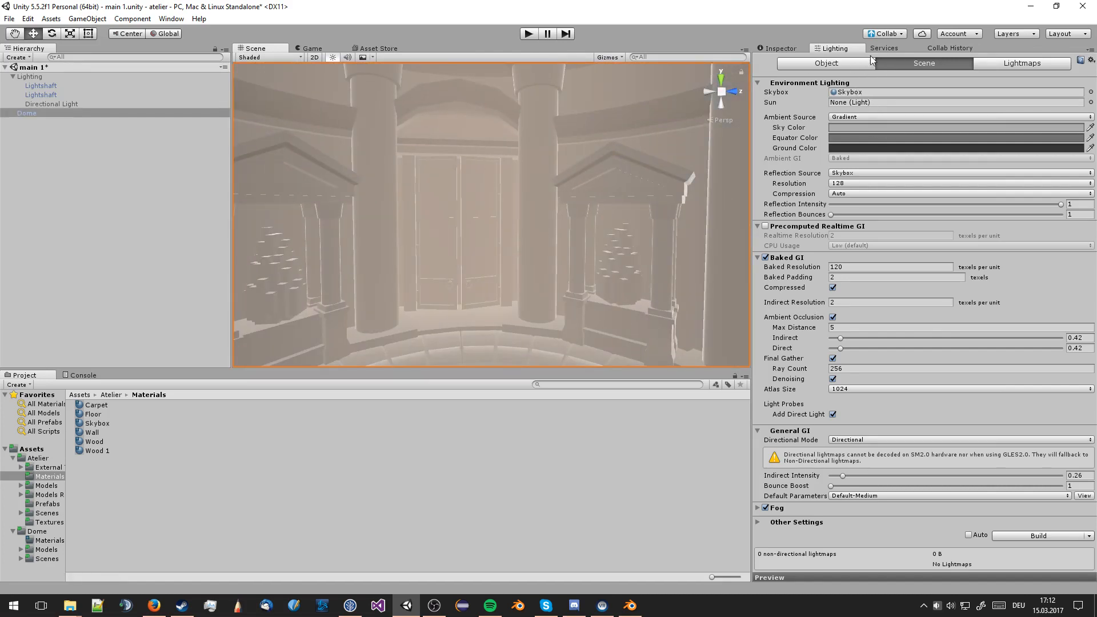
right_click_drag(457, 246, 476, 106)
left_click(786, 49)
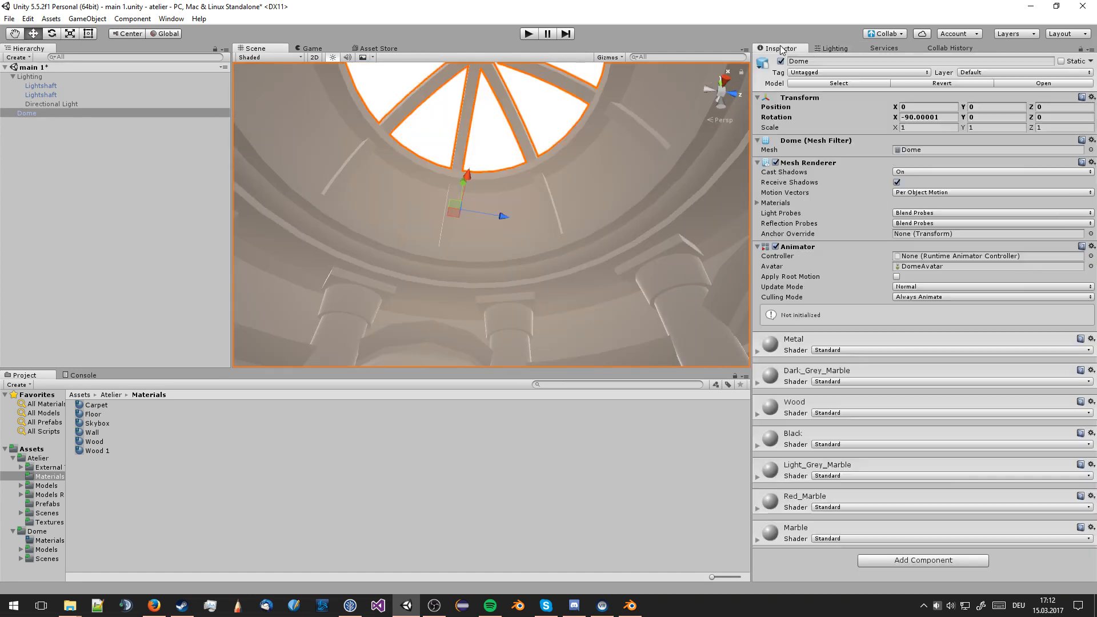
left_click(758, 352)
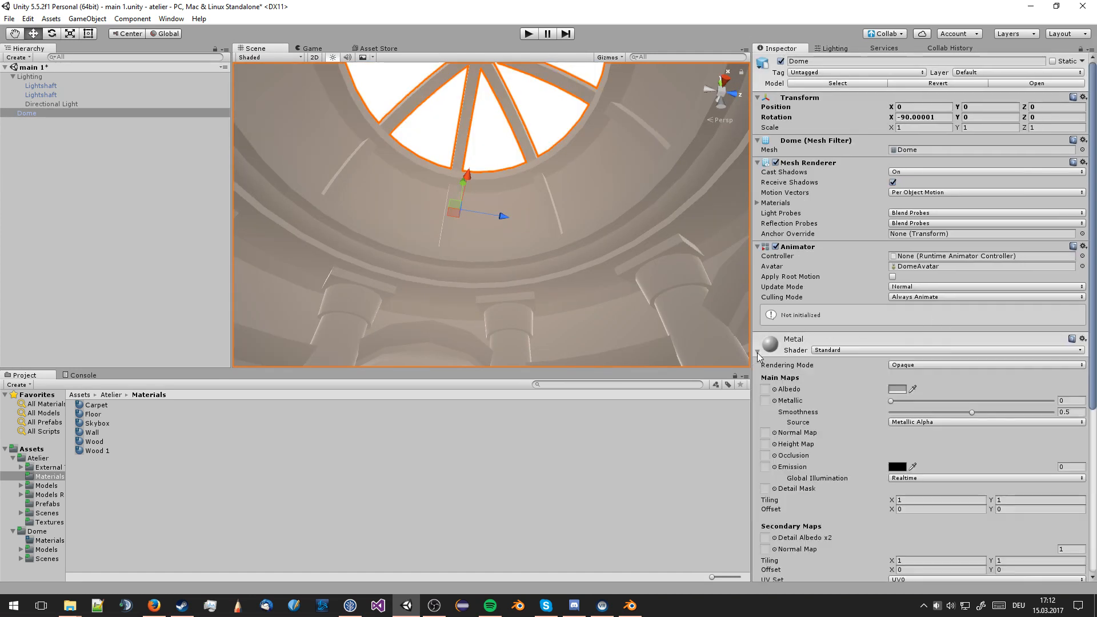
scroll(937, 394, "down", 3)
left_click(944, 297)
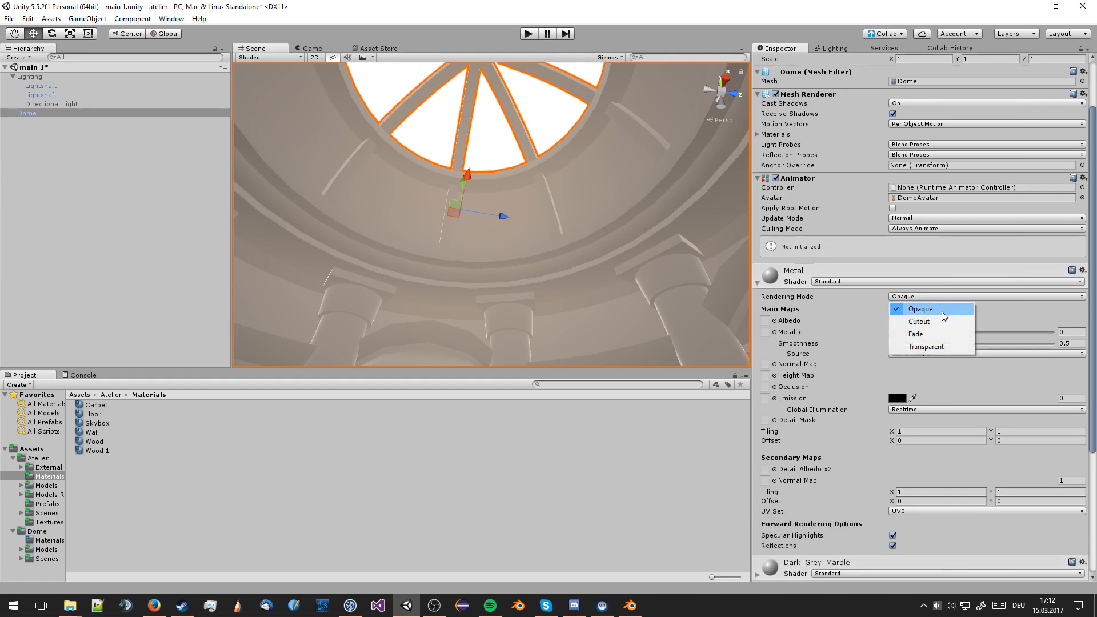
left_click(870, 310)
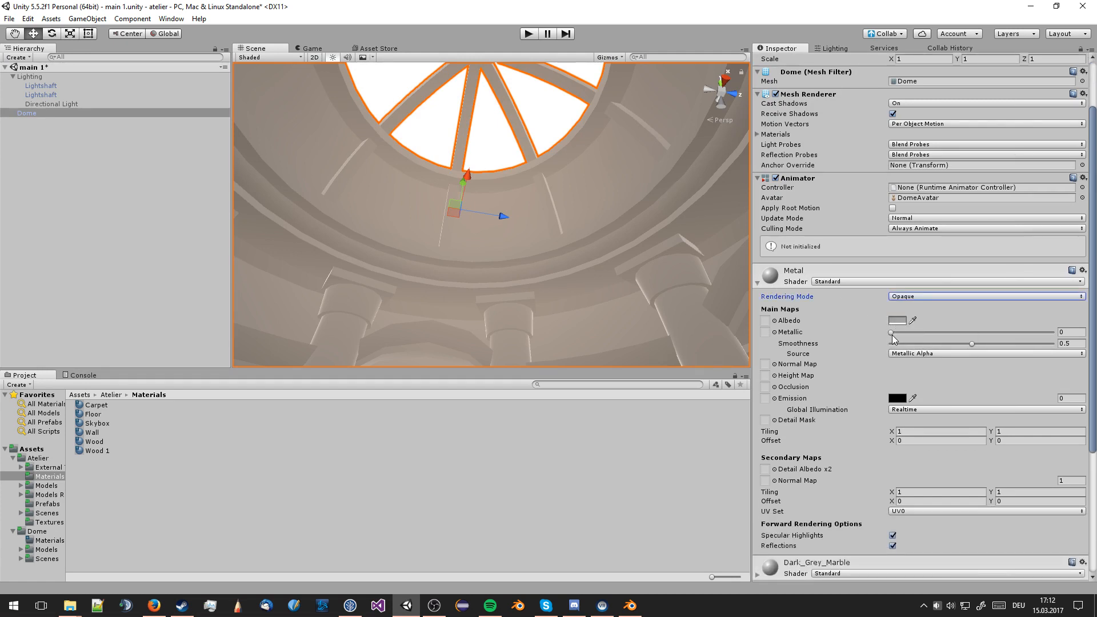
left_click_drag(892, 336, 1045, 342)
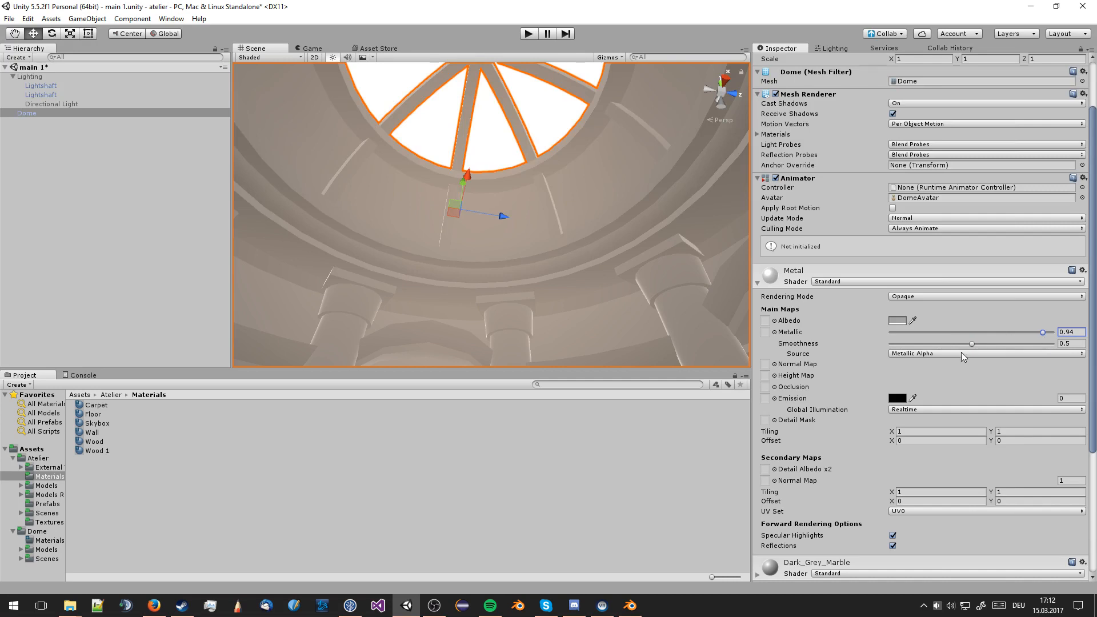
Set the Metal material's smoothness to about 0.737 and darken its albedo to a dark grey
left_click_drag(969, 346, 1015, 350)
right_click_drag(537, 287, 501, 310)
scroll(500, 306, "up", 5)
middle_click_drag(424, 282, 521, 256)
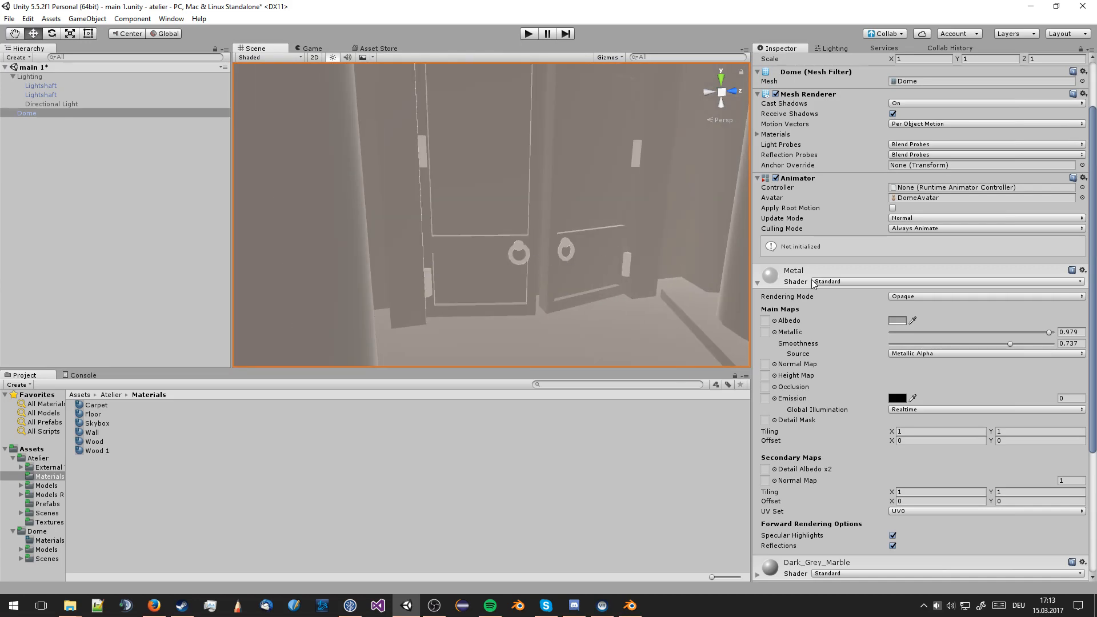
left_click(894, 323)
mouse_move(890, 315)
left_mouse_down()
mouse_move(879, 354)
mouse_move(874, 345)
left_mouse_up()
left_click(990, 250)
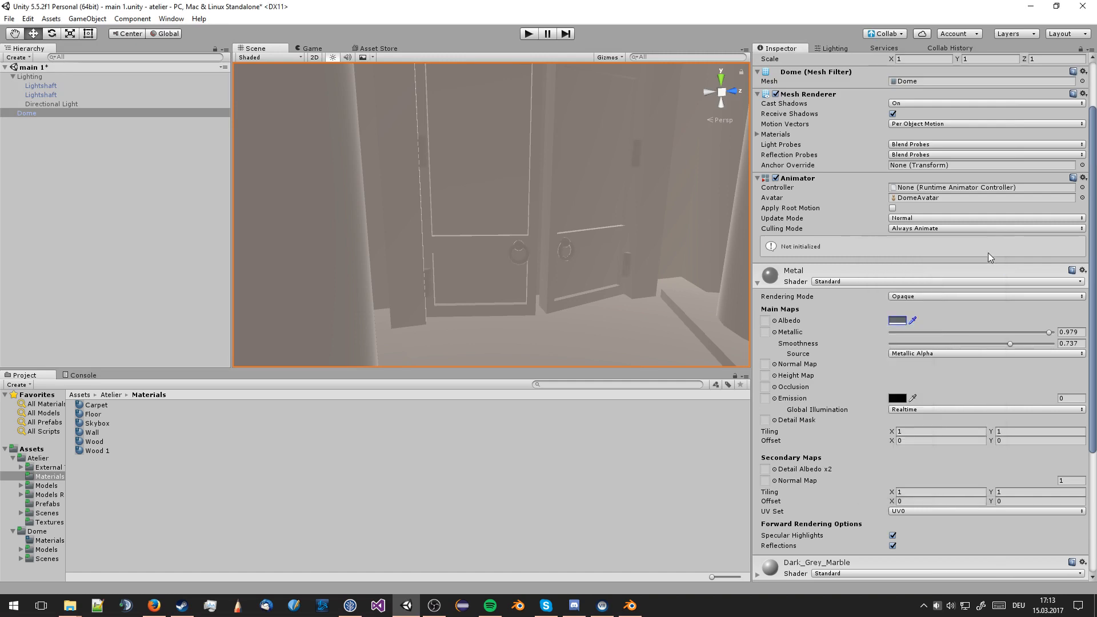
left_click(757, 284)
Set the Dark_Grey_Marble material's smoothness to 0 and its albedo to the reddish grey 786565
left_click(757, 383)
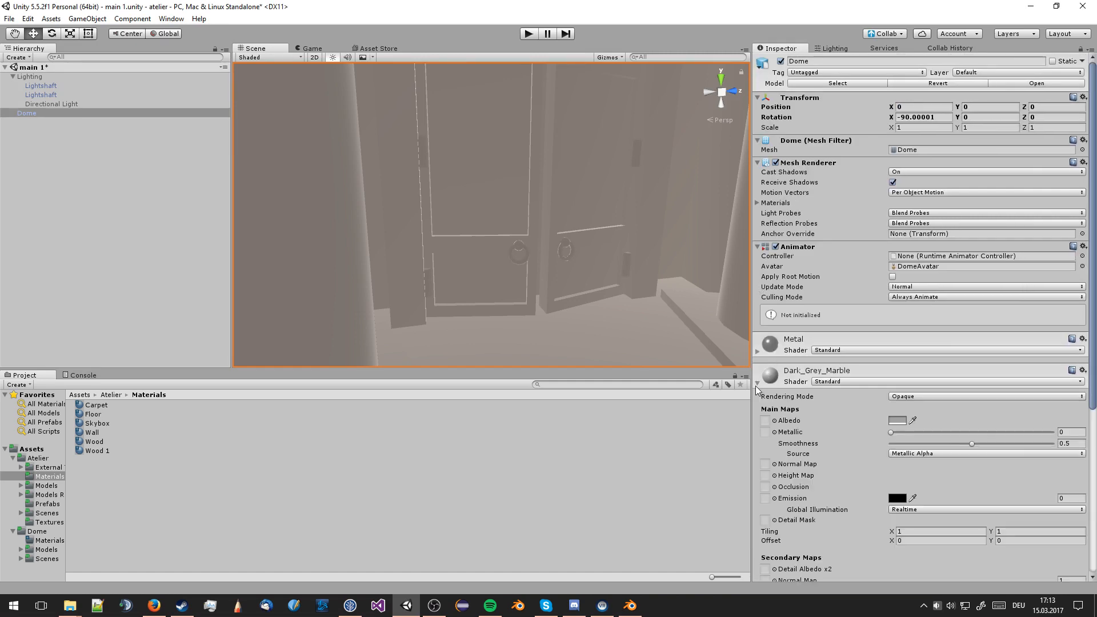
left_click(897, 420)
key("Escape")
left_click_drag(971, 443, 841, 431)
left_click(895, 421)
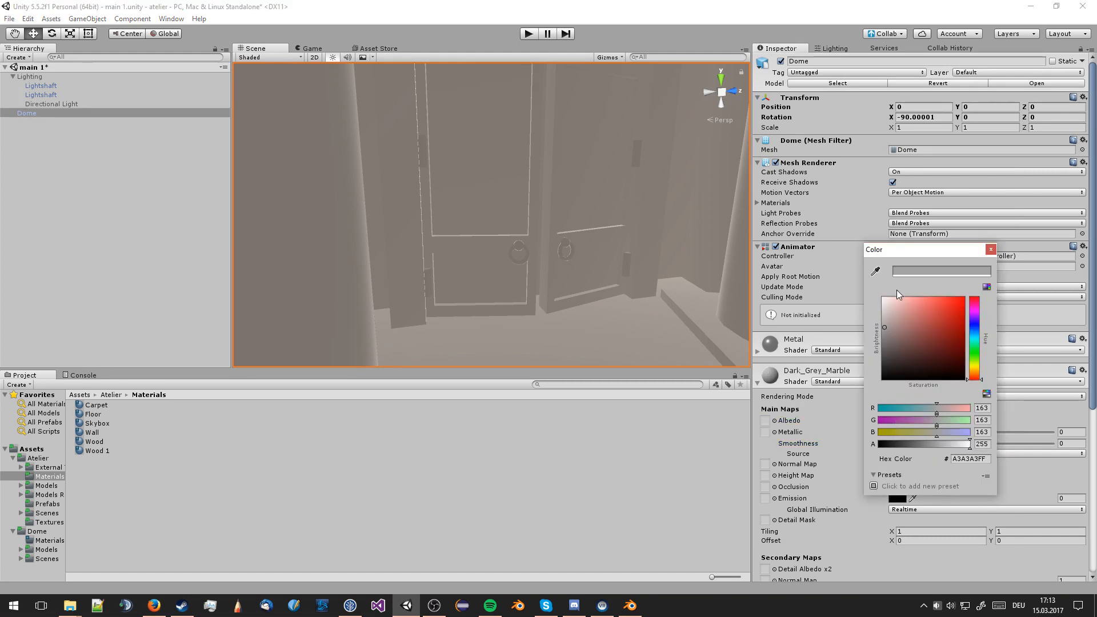
mouse_move(893, 337)
left_mouse_down()
mouse_move(891, 357)
mouse_move(897, 338)
left_mouse_up()
left_click(896, 340)
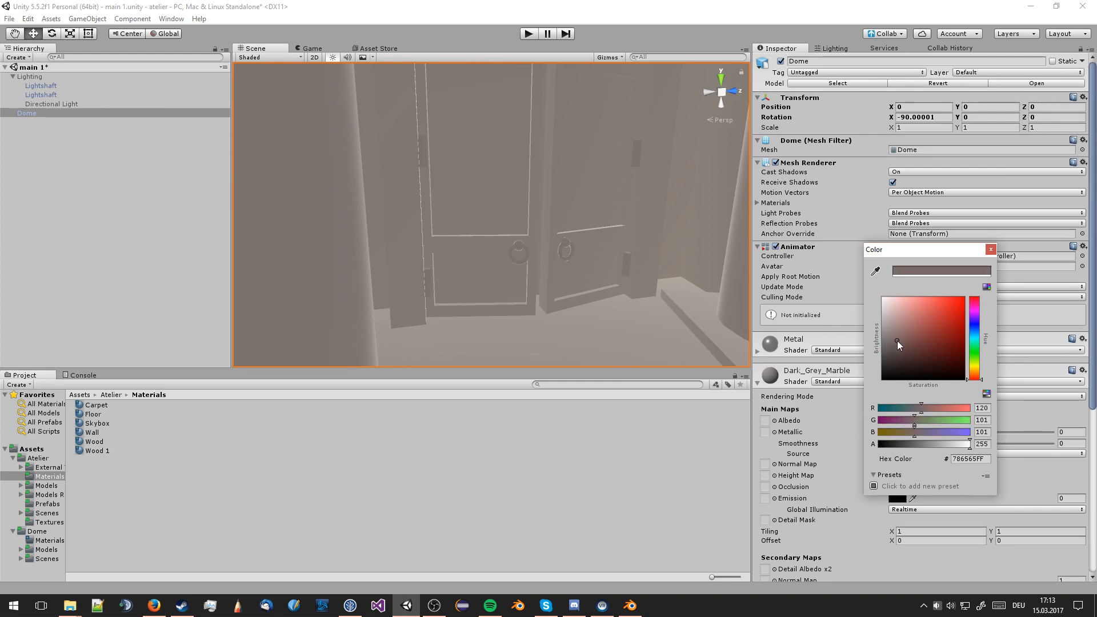
left_click(990, 249)
Darken the Dark_Grey_Marble material's albedo to 5E4E4E
scroll(614, 298, "down", 10)
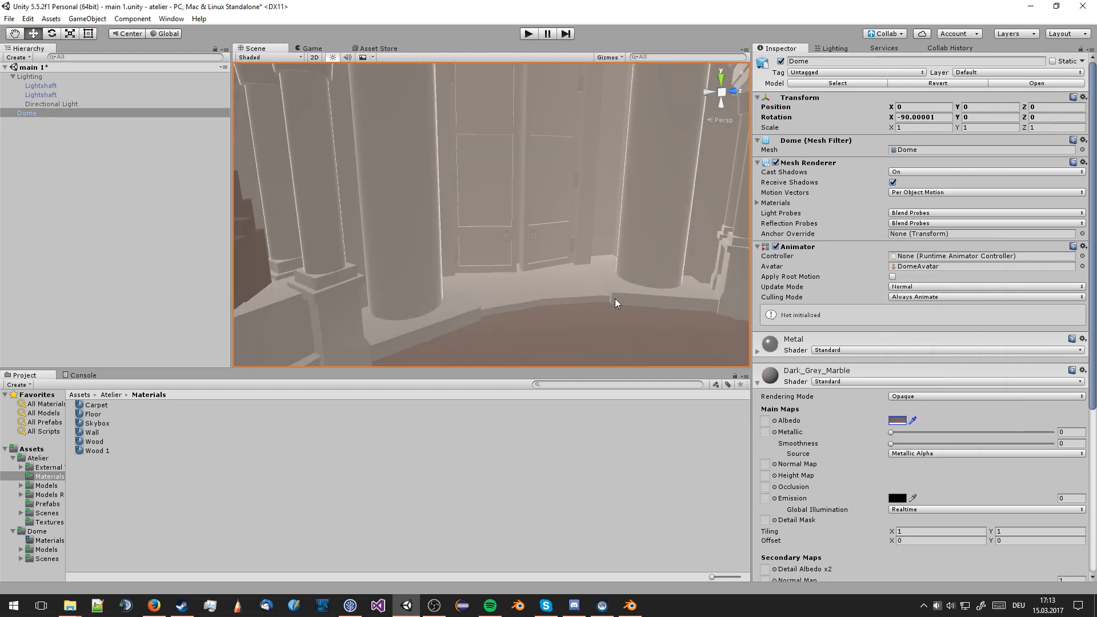
left_click_drag(612, 299, 674, 289, "alt")
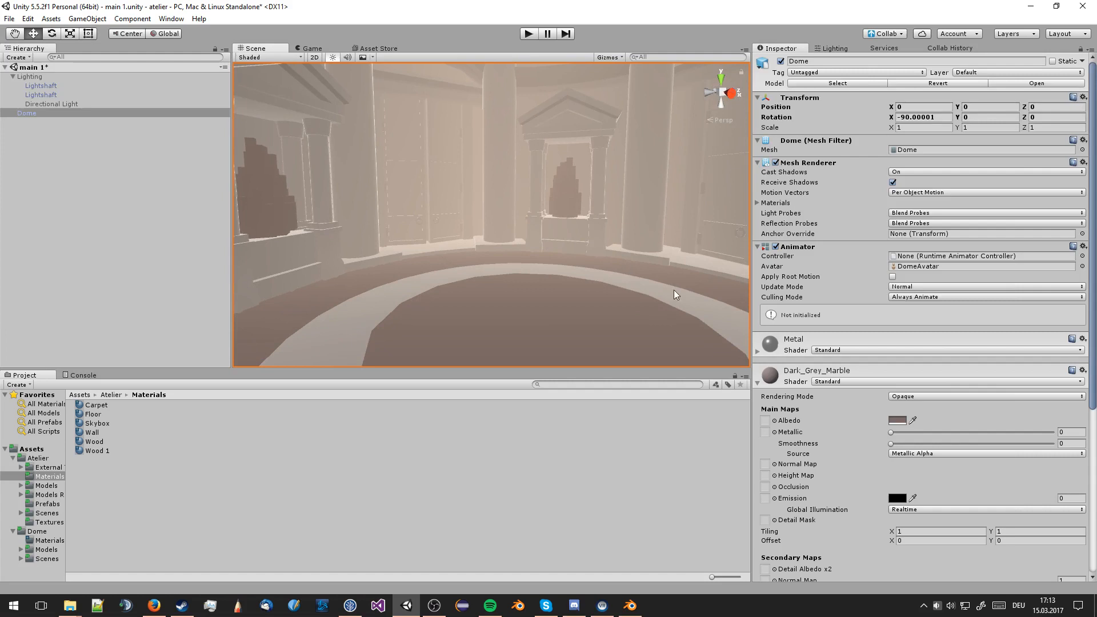
left_click(757, 383)
left_click(758, 383)
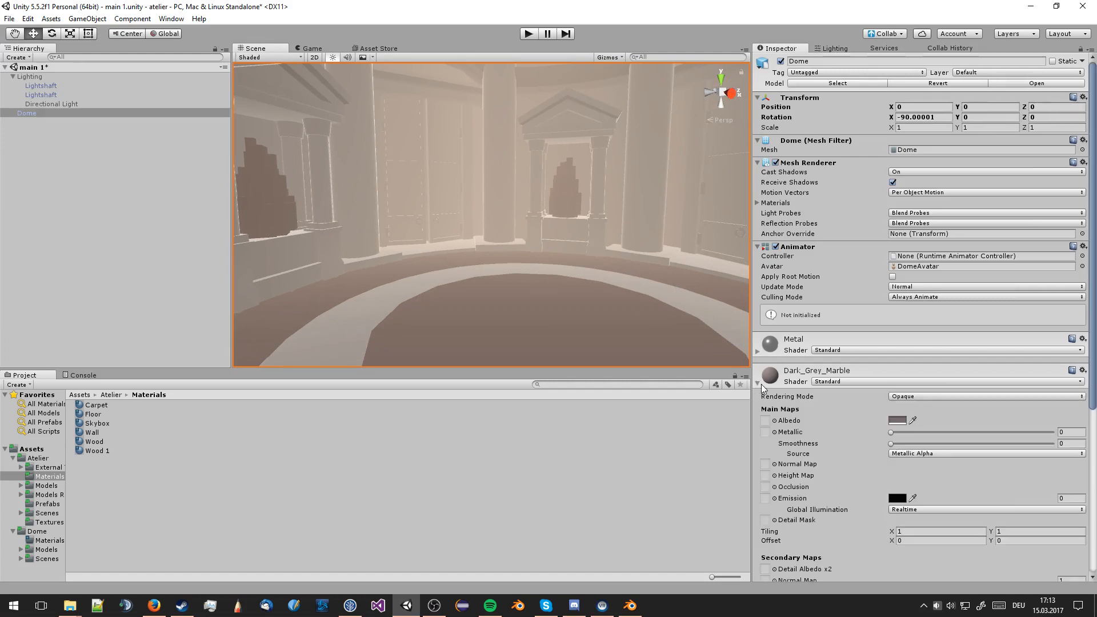
left_click(895, 420)
left_click(894, 345)
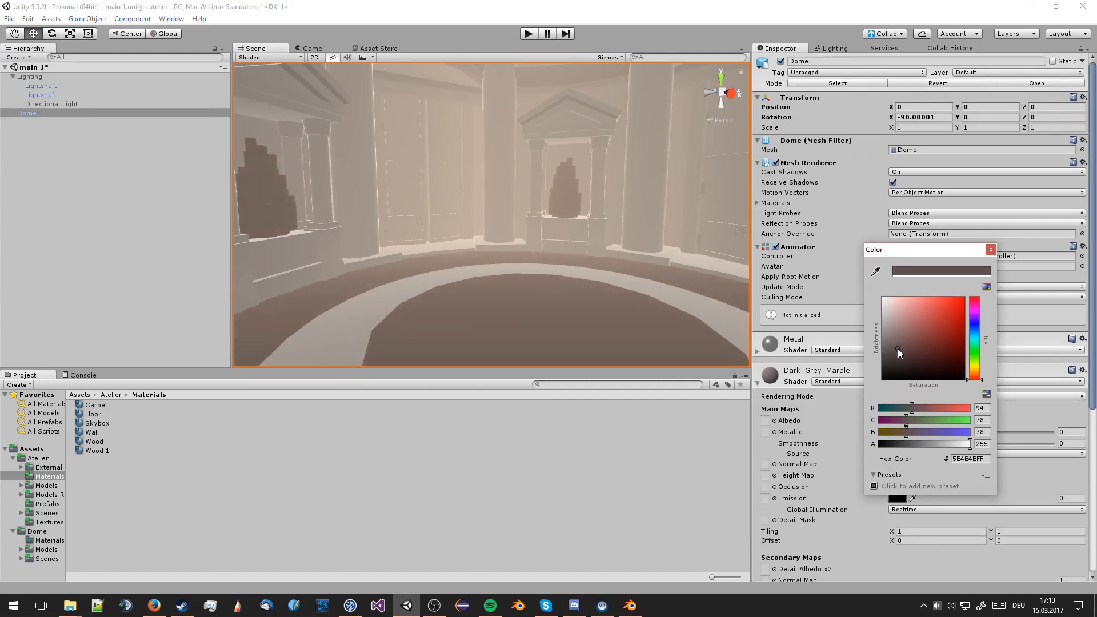
left_click(758, 380)
left_click(758, 381)
Give the Wood material the brown albedo 67473E and lower its smoothness to about 0.065
left_click(757, 413)
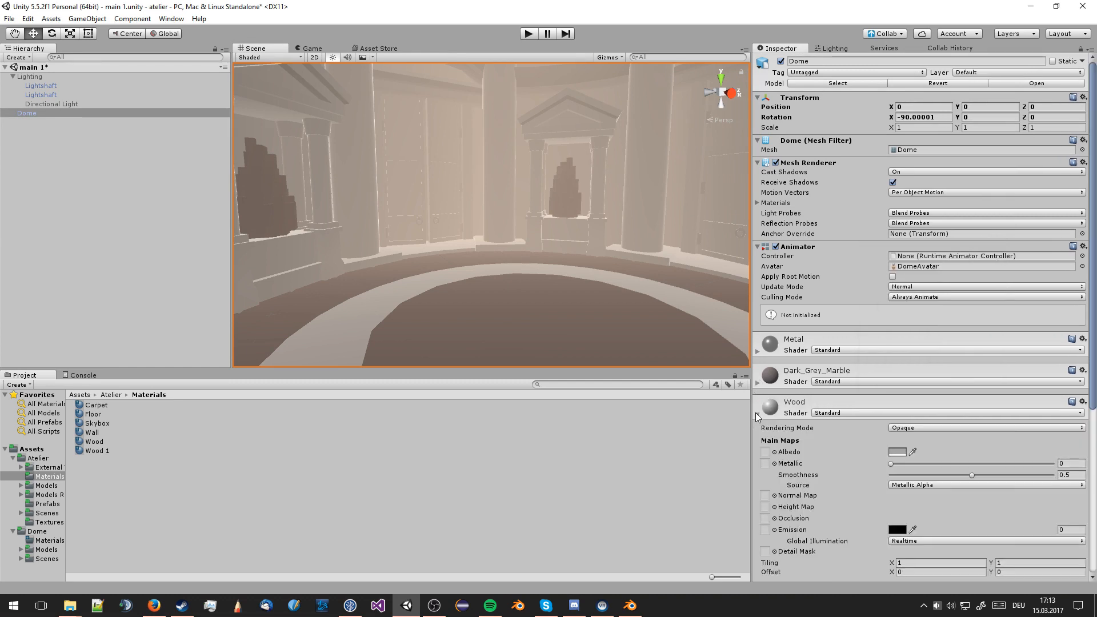
left_click(897, 452)
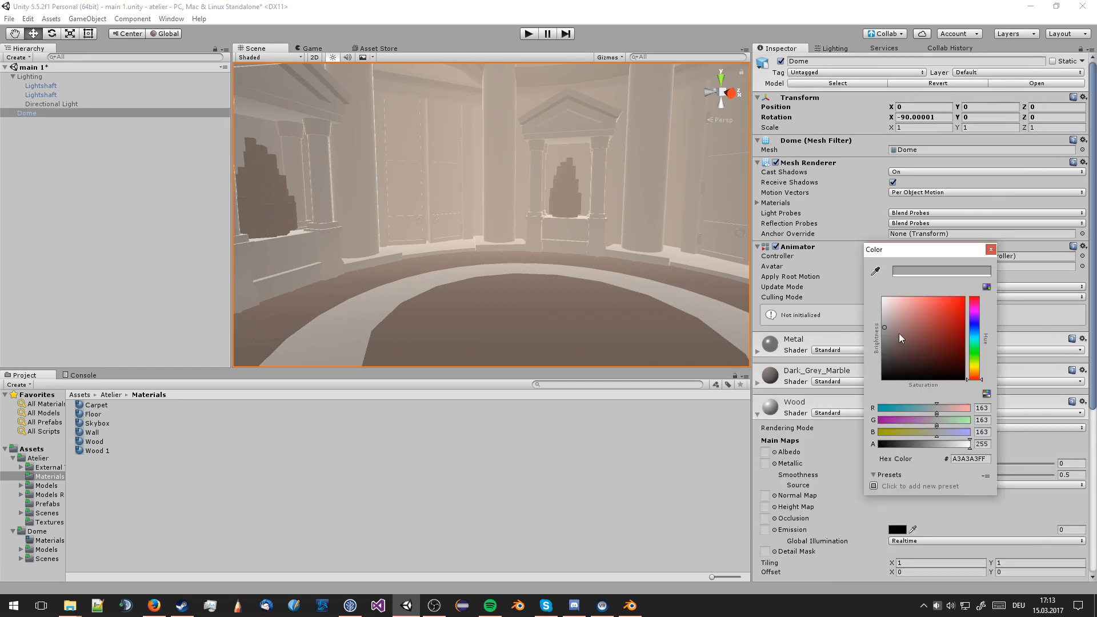
mouse_move(899, 333)
left_mouse_down()
mouse_move(910, 329)
mouse_move(915, 345)
left_mouse_up()
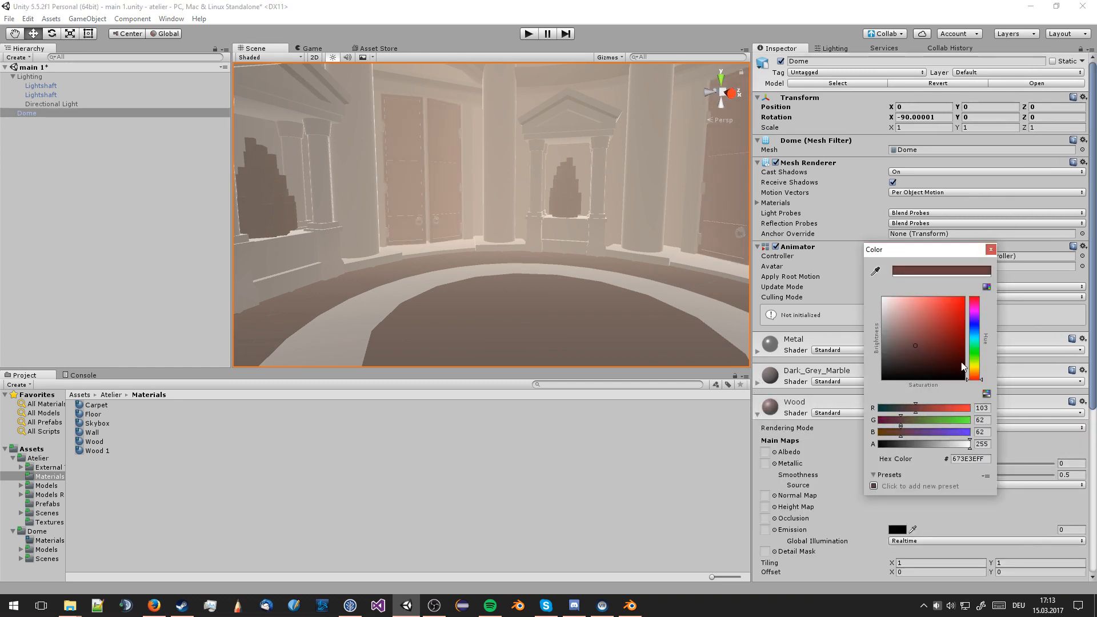
left_click_drag(982, 383, 978, 379)
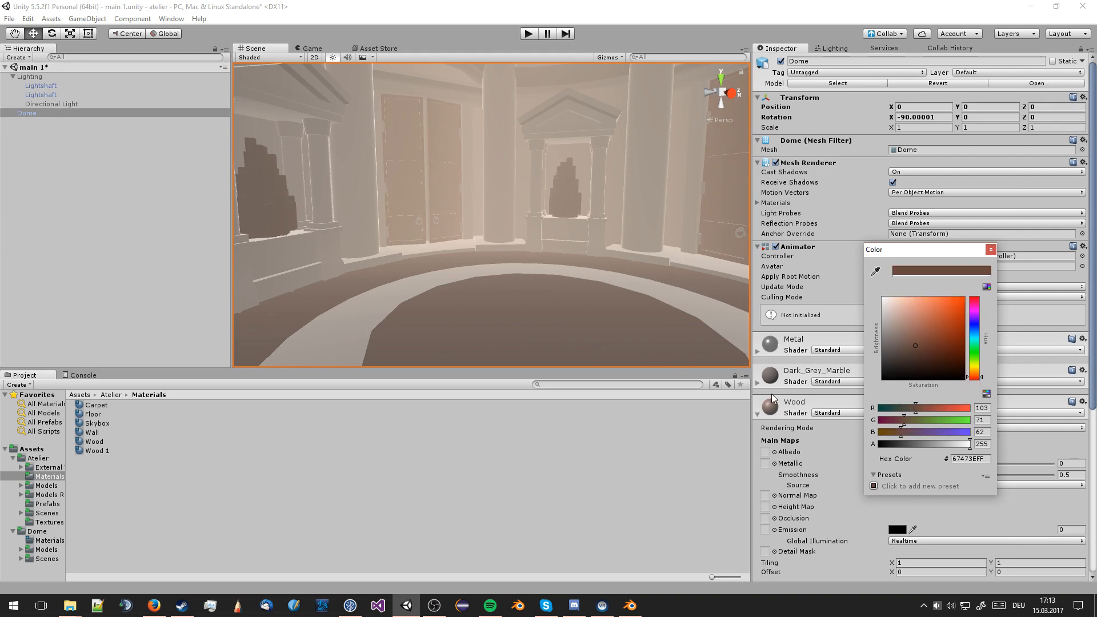
left_click(808, 438)
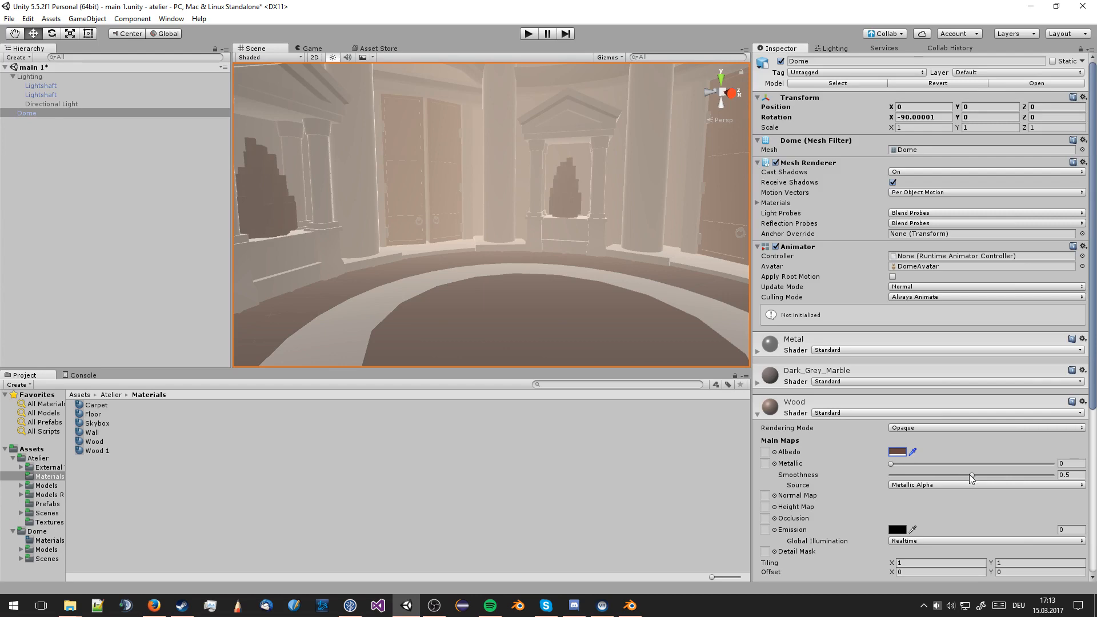
left_click_drag(971, 478, 901, 479)
scroll(812, 440, "down", 8)
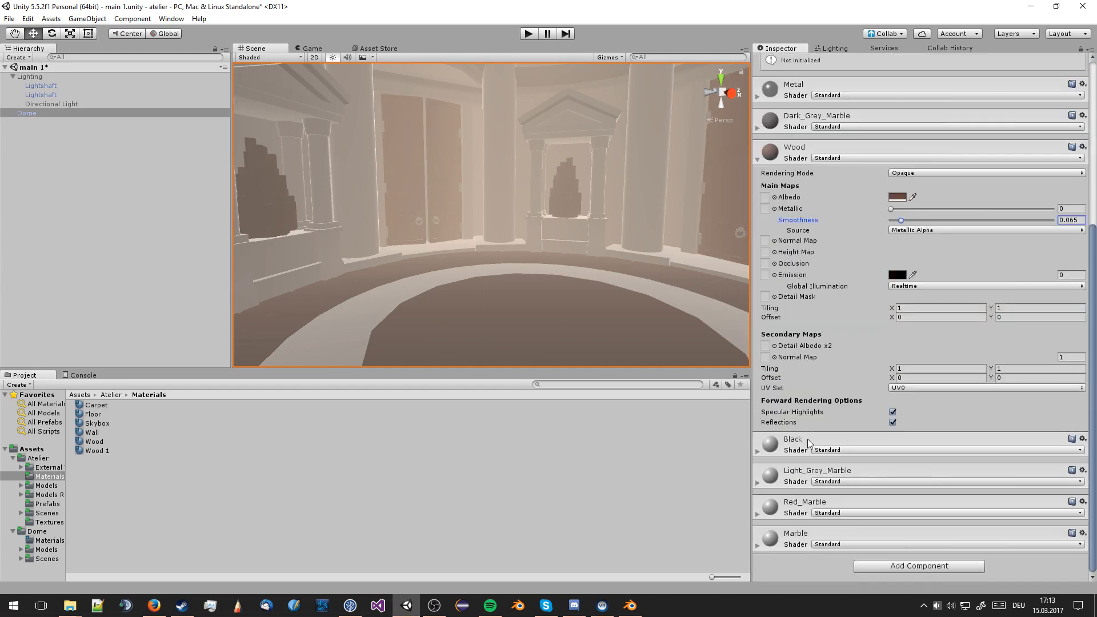
scroll(807, 439, "up", 8)
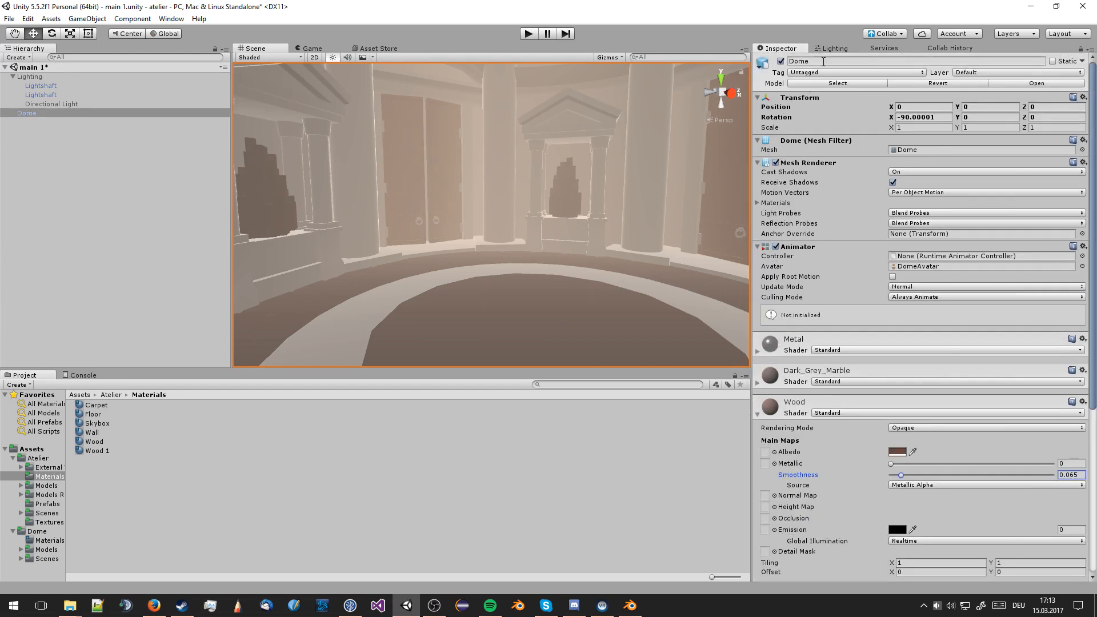
Show the scene's fog settings and lower the fog density to 0.01
left_click(833, 49)
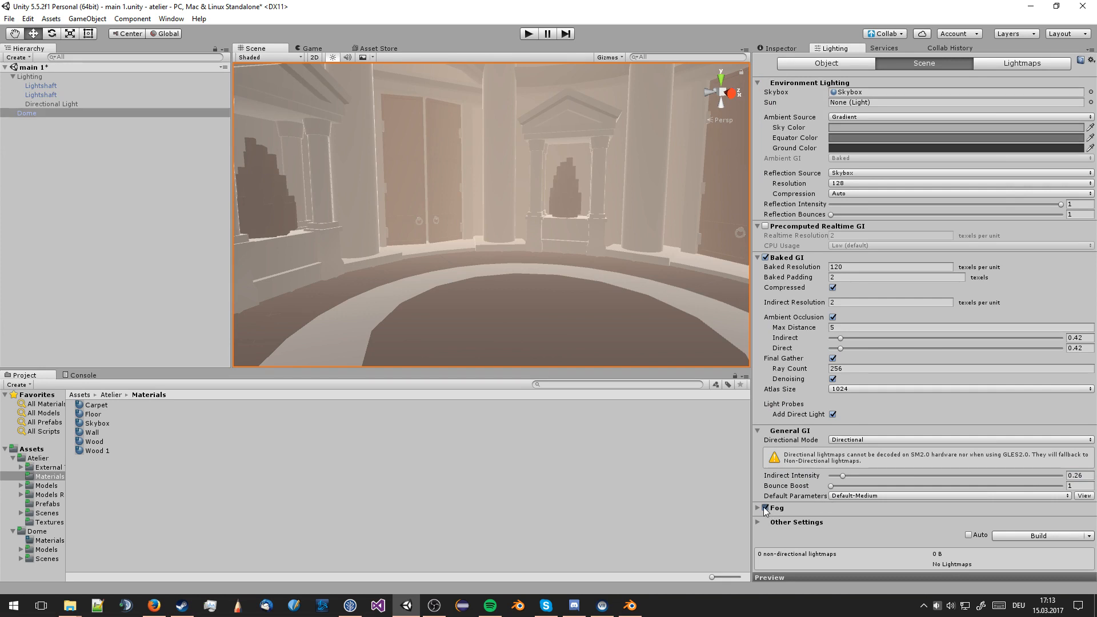
left_click(764, 508)
left_click(765, 508)
left_click(757, 508)
scroll(968, 494, "down", 1)
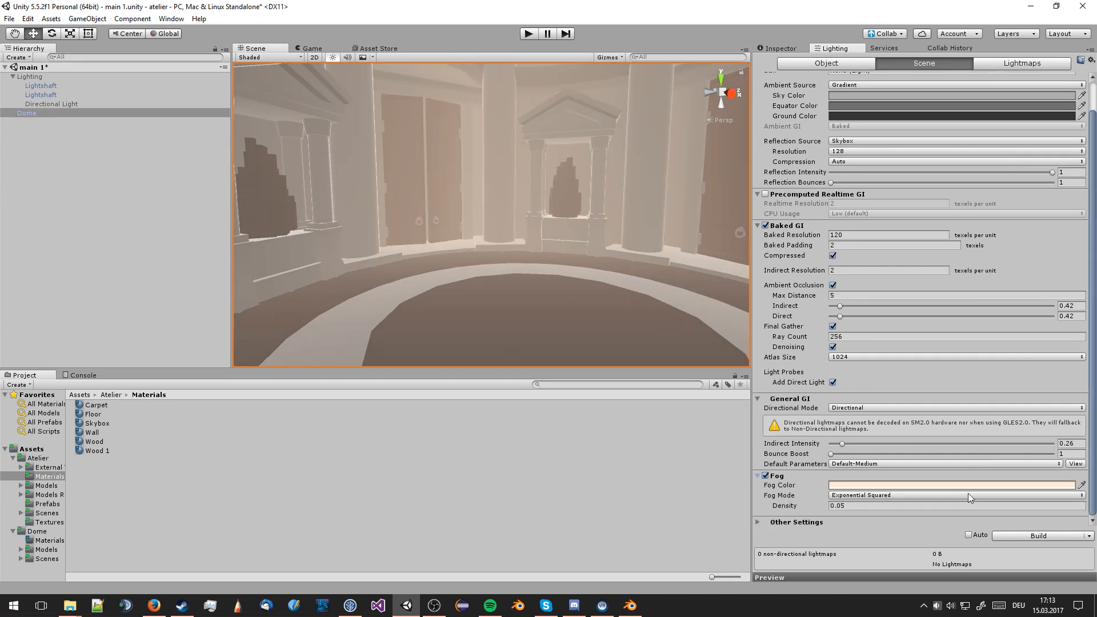
left_click(876, 508)
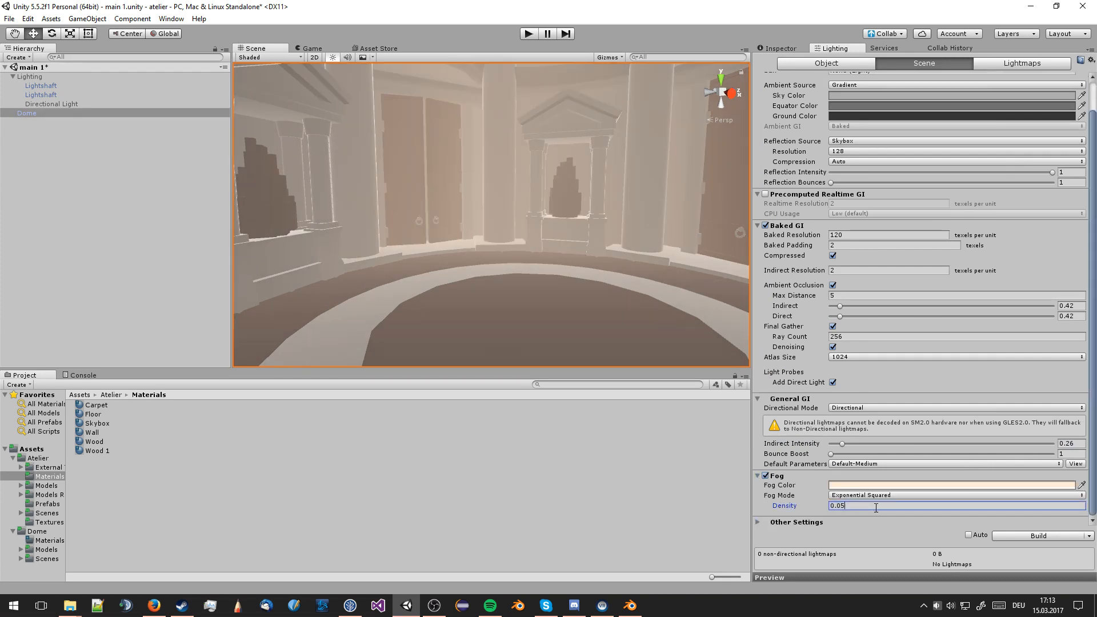
key("BackSpace")
type("1")
right_click_drag(463, 245, 429, 97)
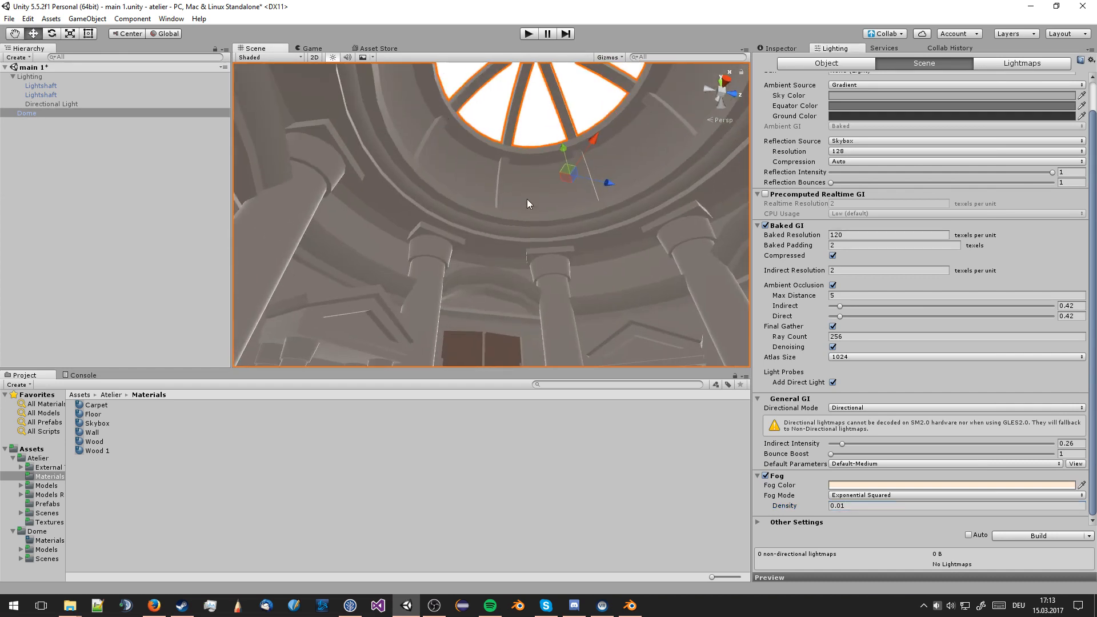
Set the scene's fog density to 0.02
left_click(863, 505)
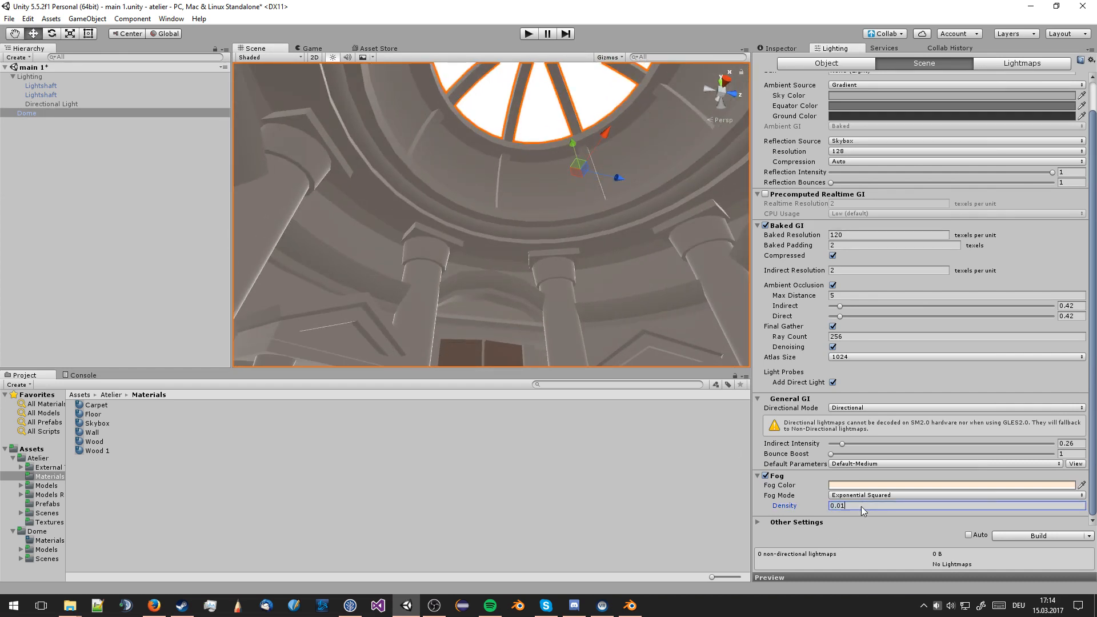
type("2")
right_click_drag(703, 285, 514, 268)
Compare fog densities of 0.1, 0.01 and 0.03 on the dome interior, and return the density to 0.02
double_click(882, 505)
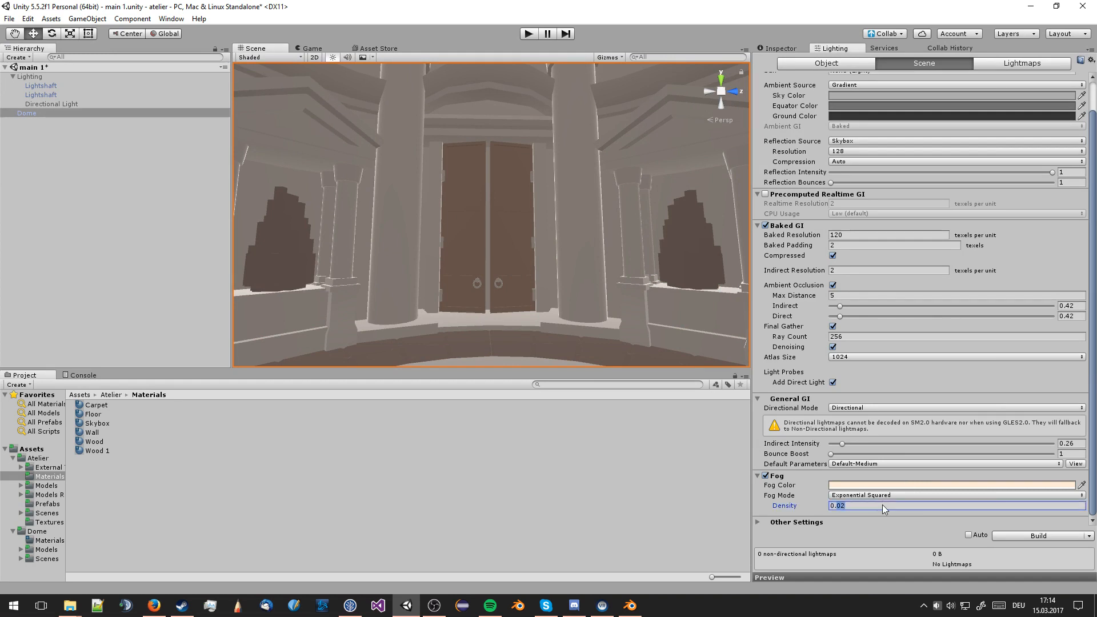
key("BackSpace")
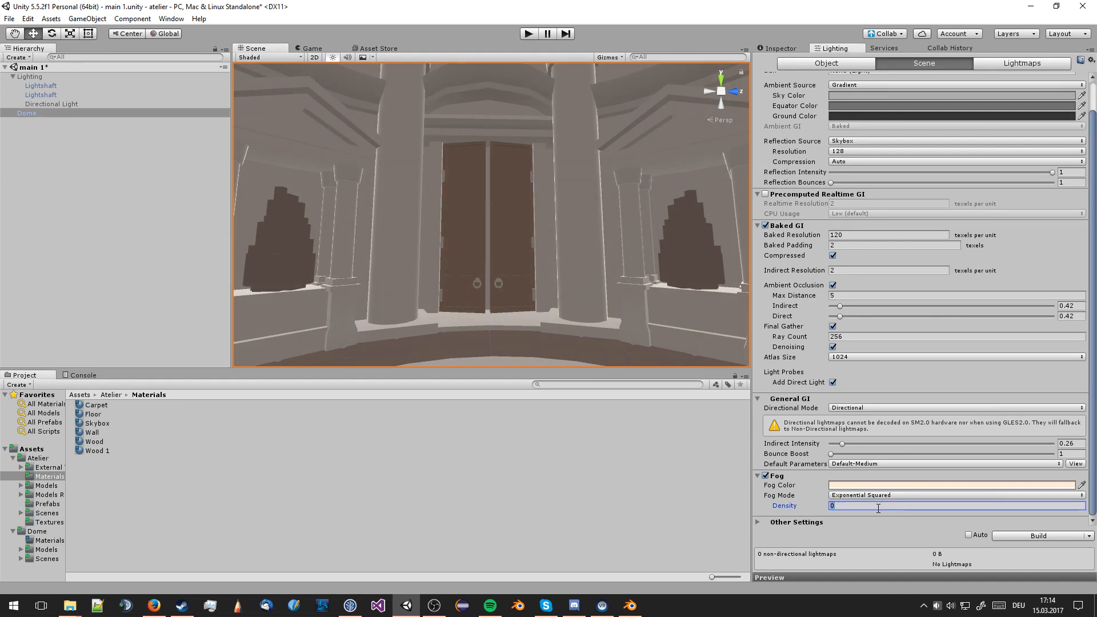
type("0.1")
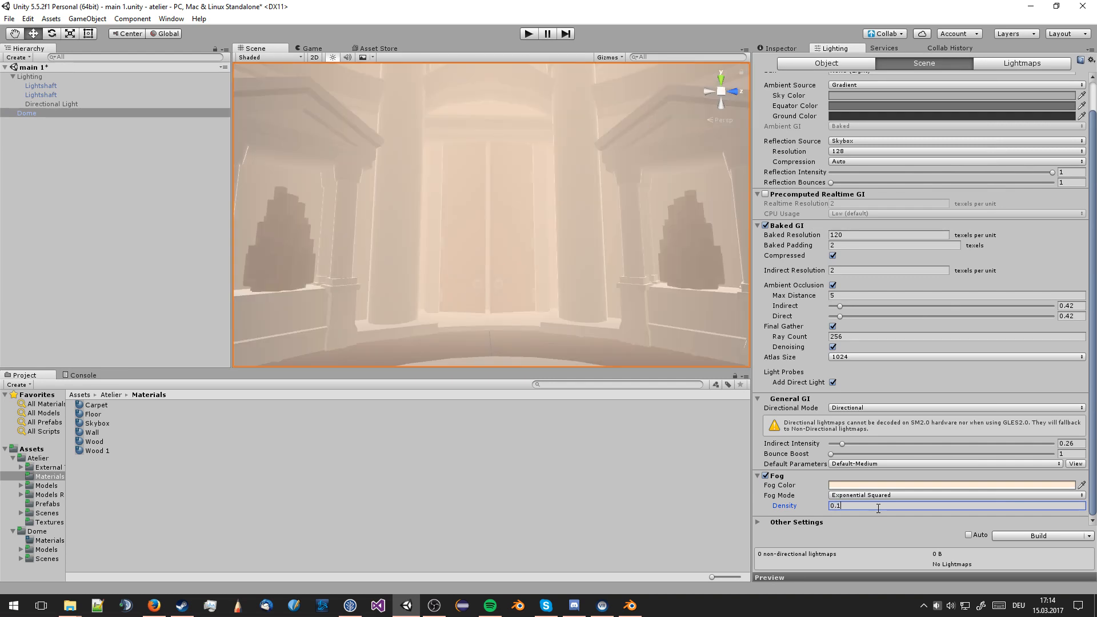
key("BackSpace")
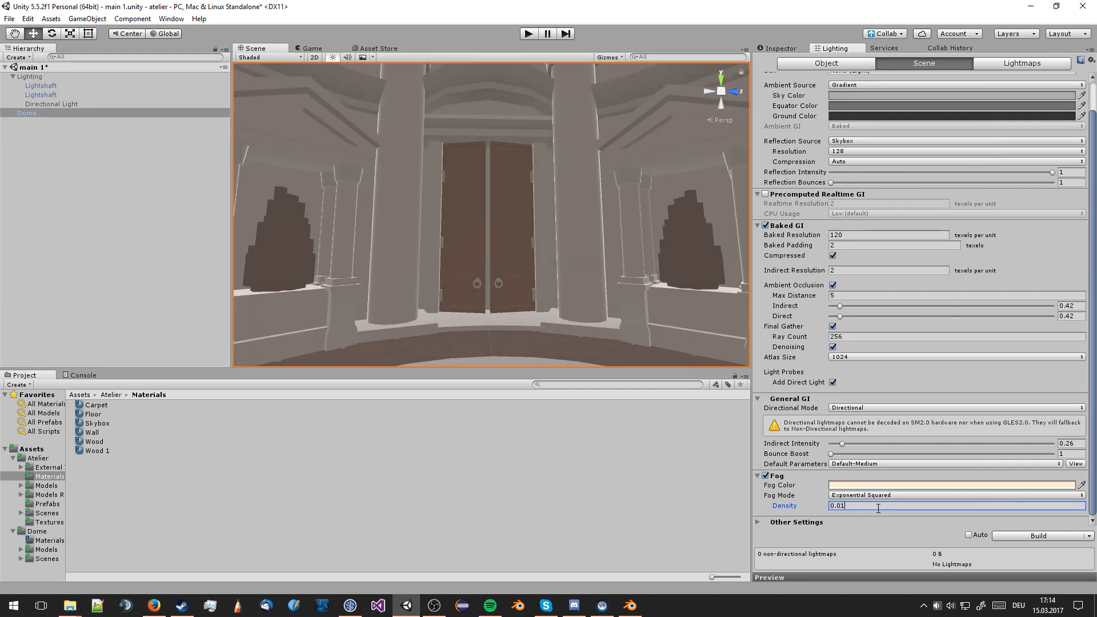
type("02")
key("BackSpace")
type("3")
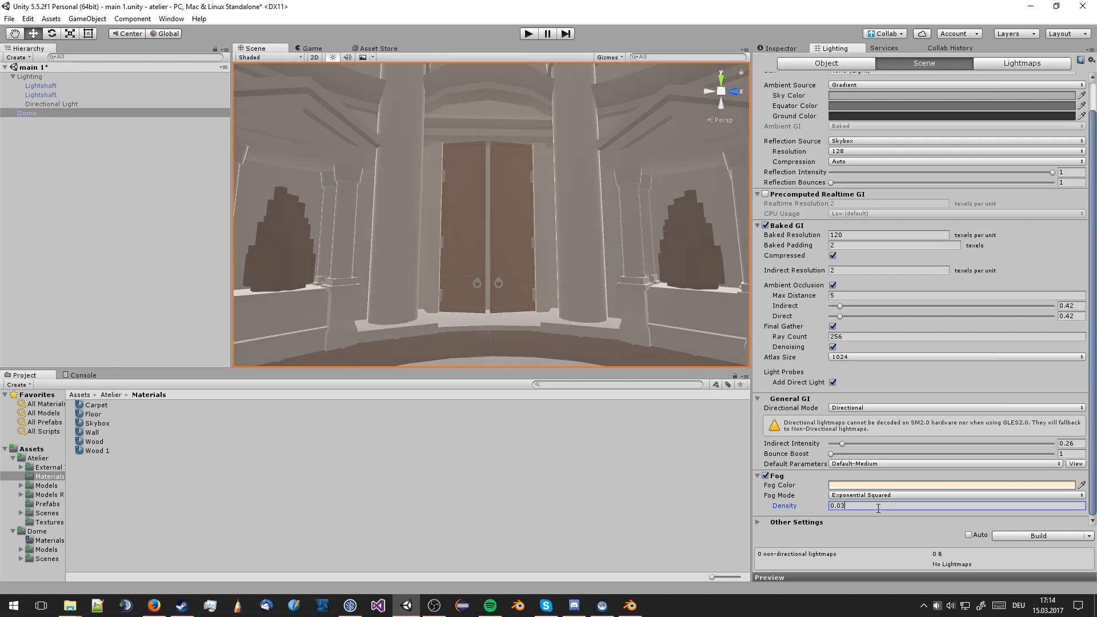
key("BackSpace")
type("2")
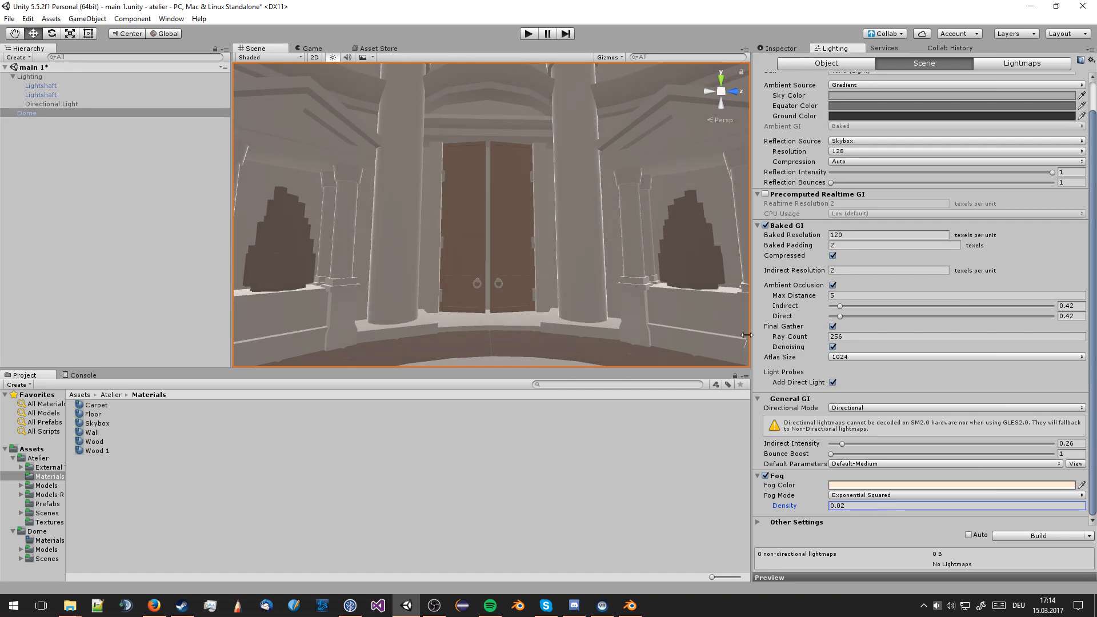
right_click_drag(574, 211, 551, 232)
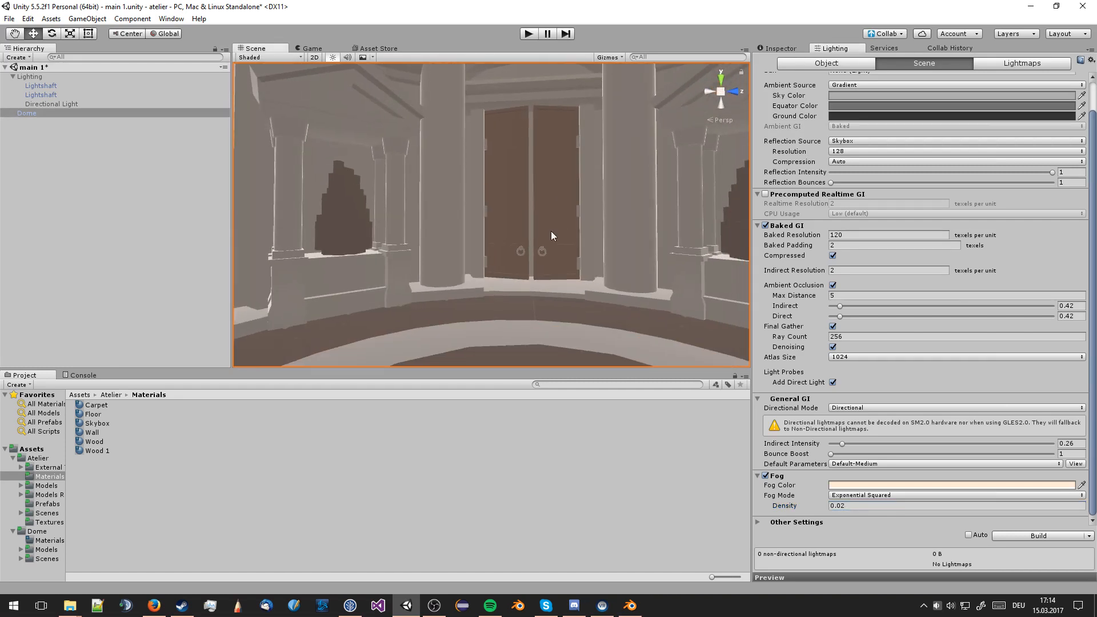
Darken the dome's Wood material albedo to the brown 51362E
left_click(791, 49)
scroll(770, 264, "down", 7)
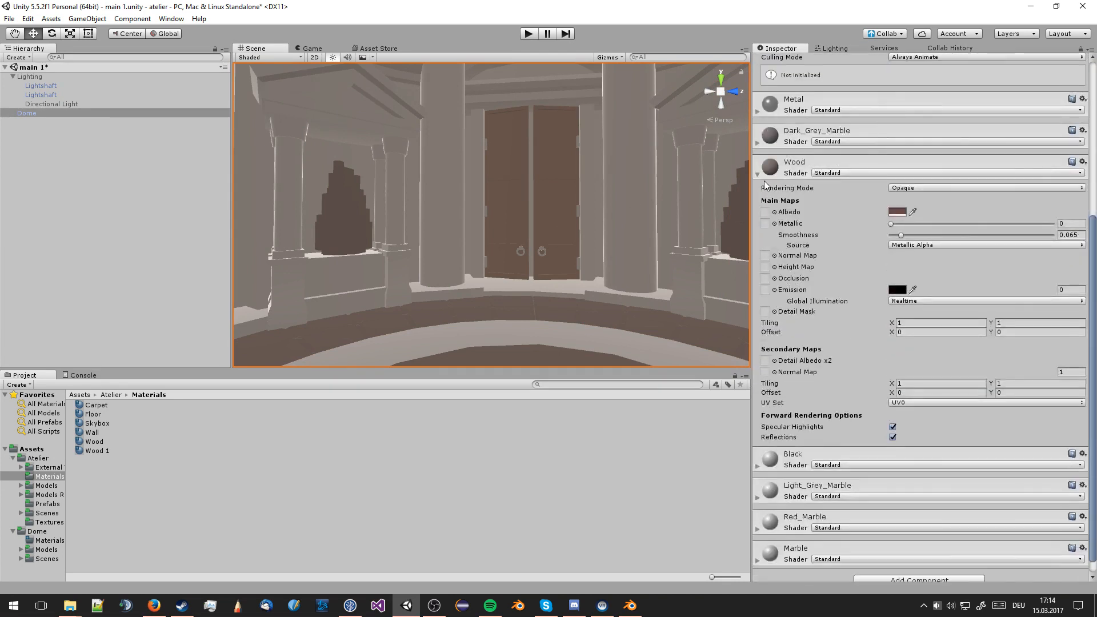
left_click(897, 213)
left_click_drag(917, 344, 918, 352)
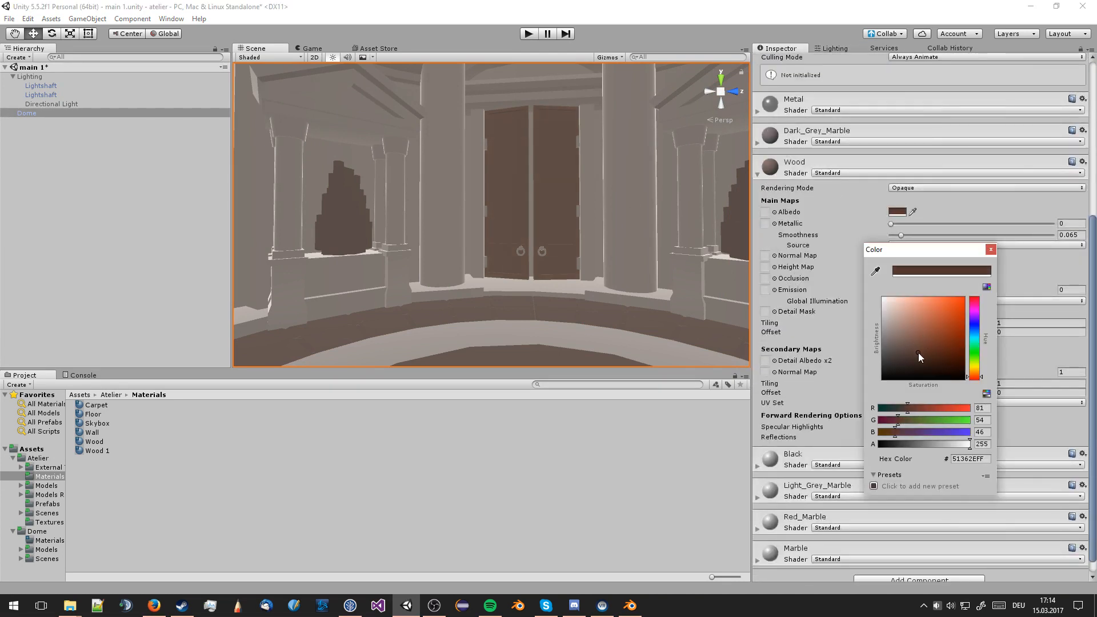
left_click(757, 174)
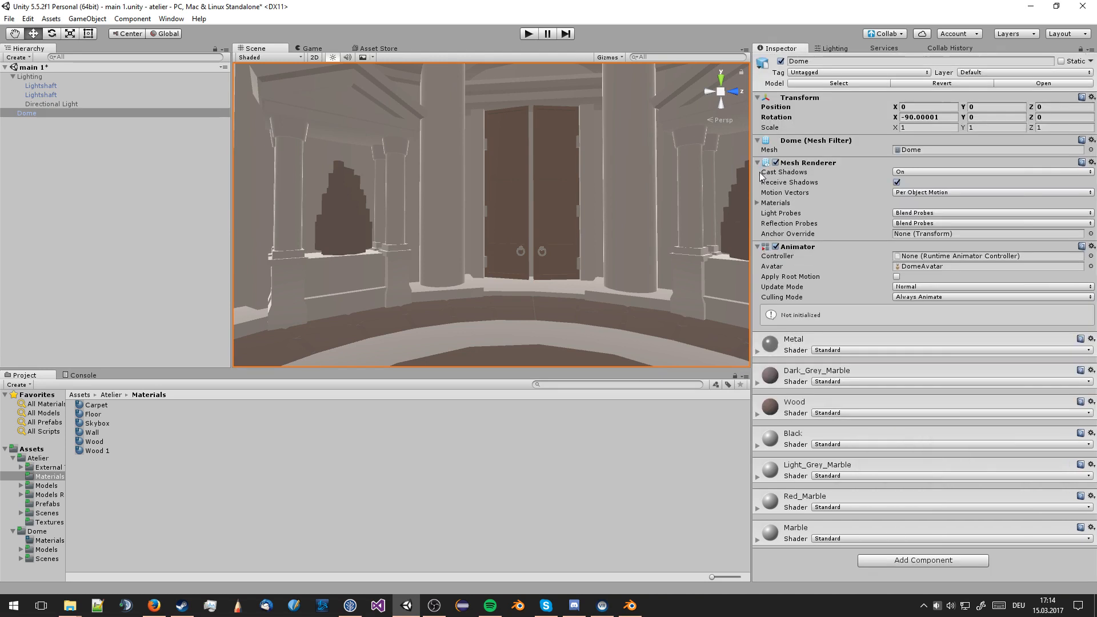
Set the Black material's albedo to pure black 000000 and its smoothness to 0
left_click(757, 446)
scroll(903, 418, "down", 3)
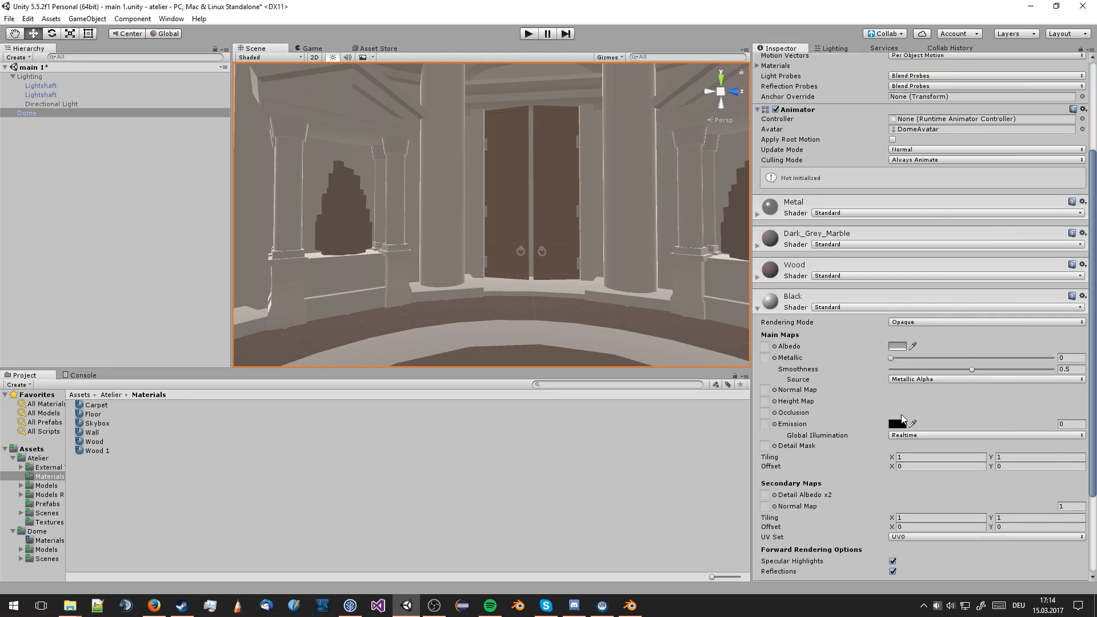
left_click(892, 346)
left_click_drag(892, 345, 842, 455)
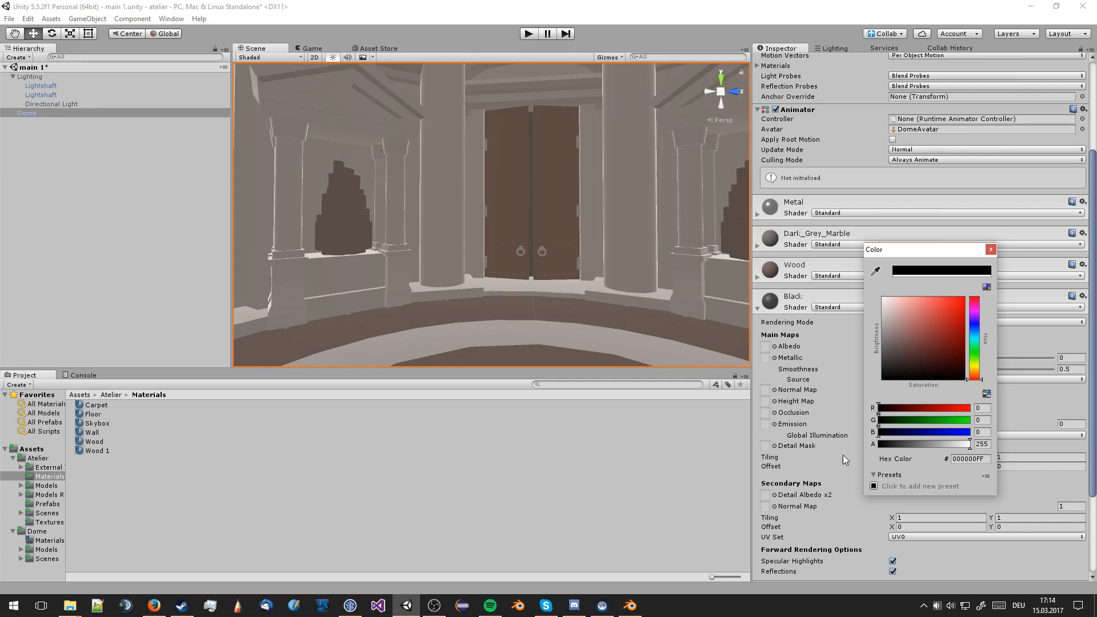
left_click(694, 471)
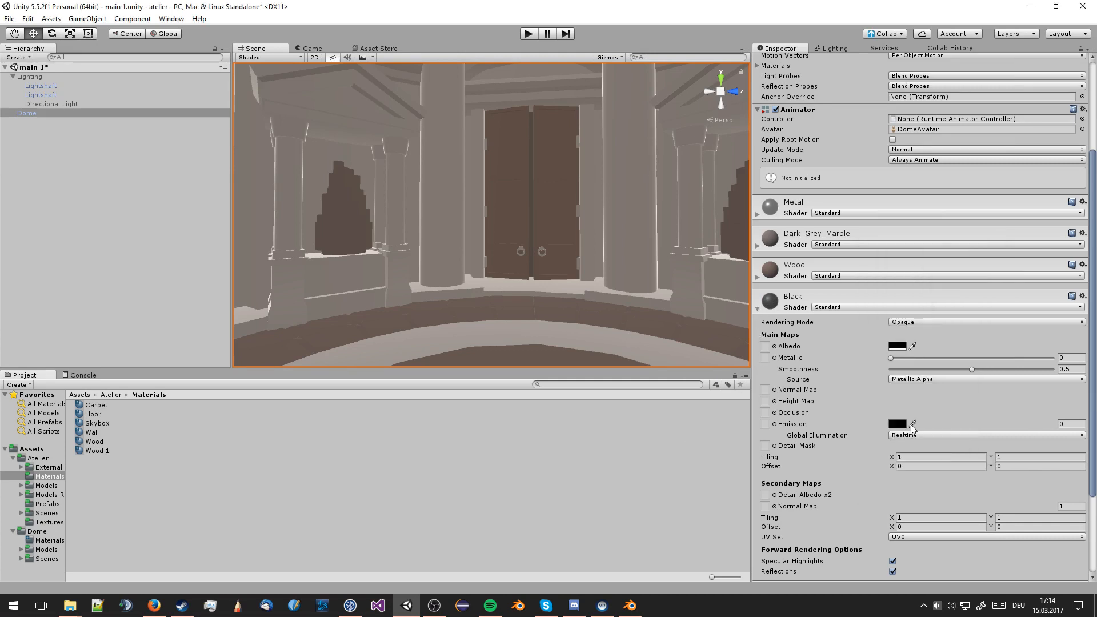
left_click_drag(969, 369, 845, 372)
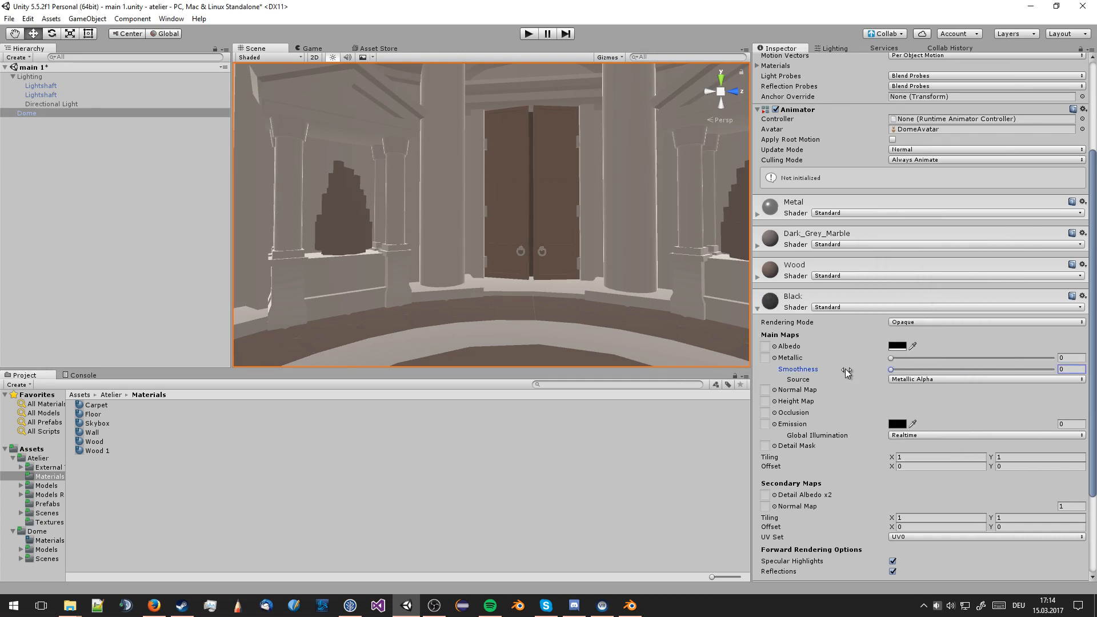
Set the Light_Grey_Marble material's albedo to the pale pinkish grey BFACAC and its smoothness to 0
left_click(757, 310)
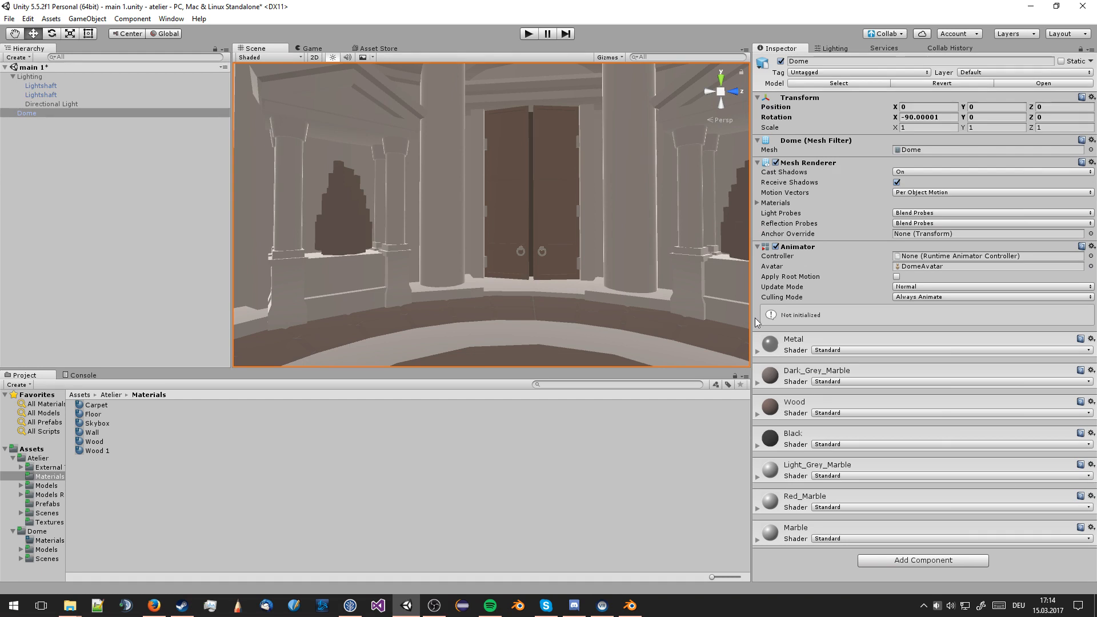
left_click(757, 480)
scroll(869, 416, "down", 4)
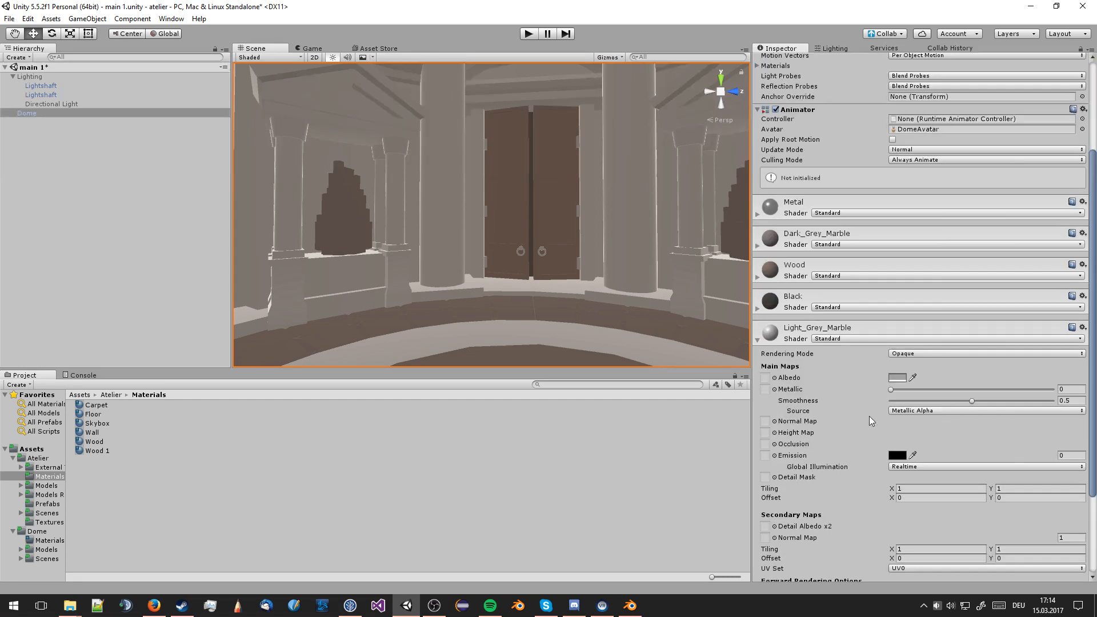
left_click(893, 377)
left_click_drag(889, 320, 892, 319)
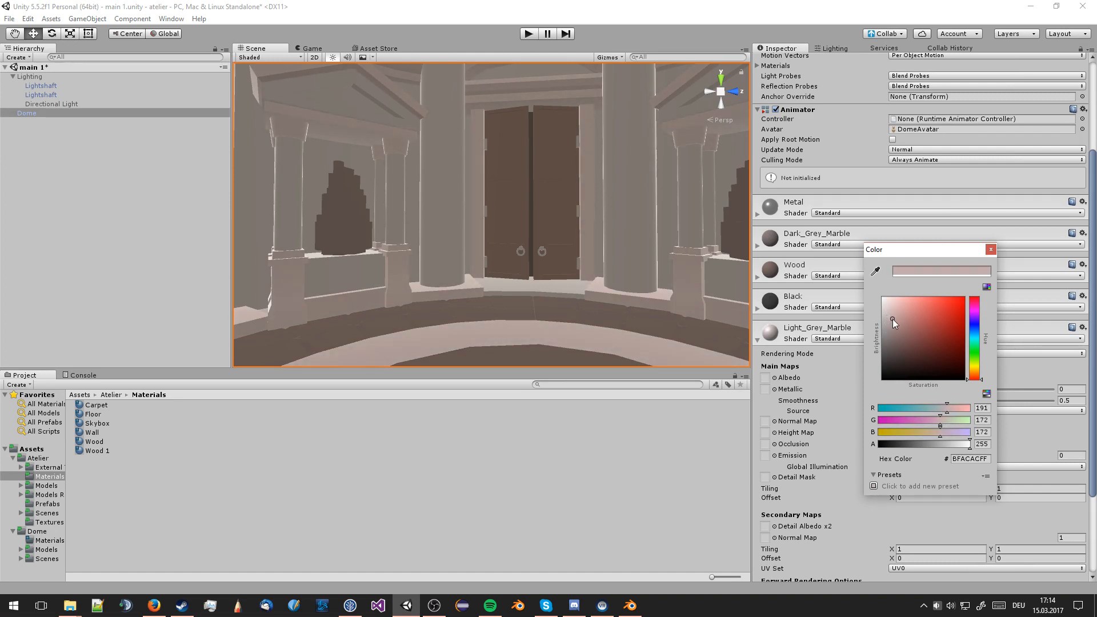
left_click(824, 389)
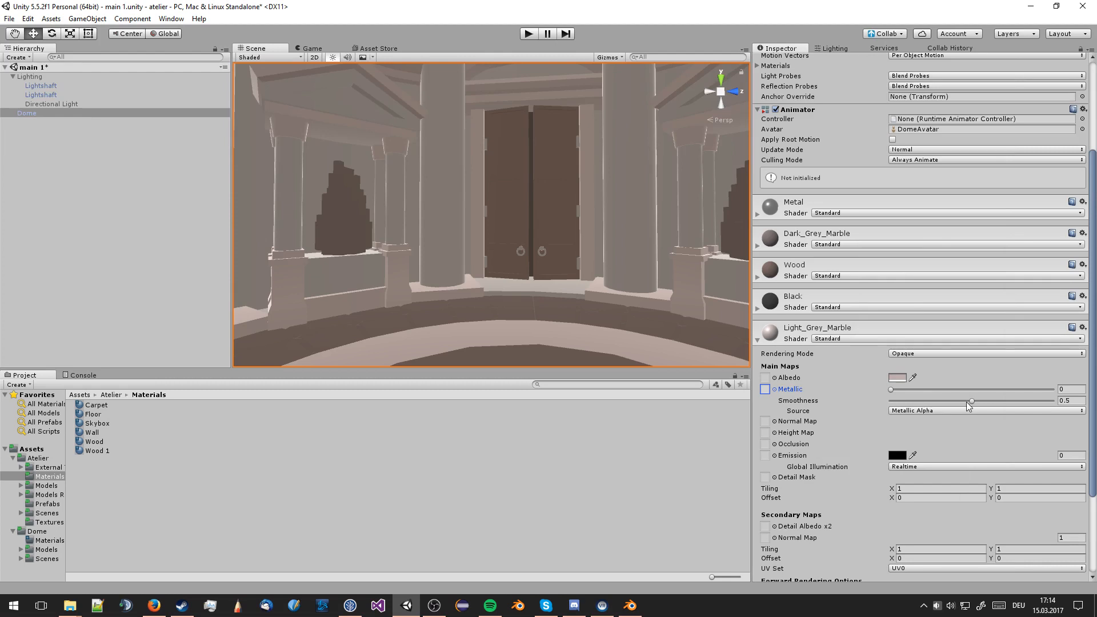
left_click_drag(966, 403, 869, 400)
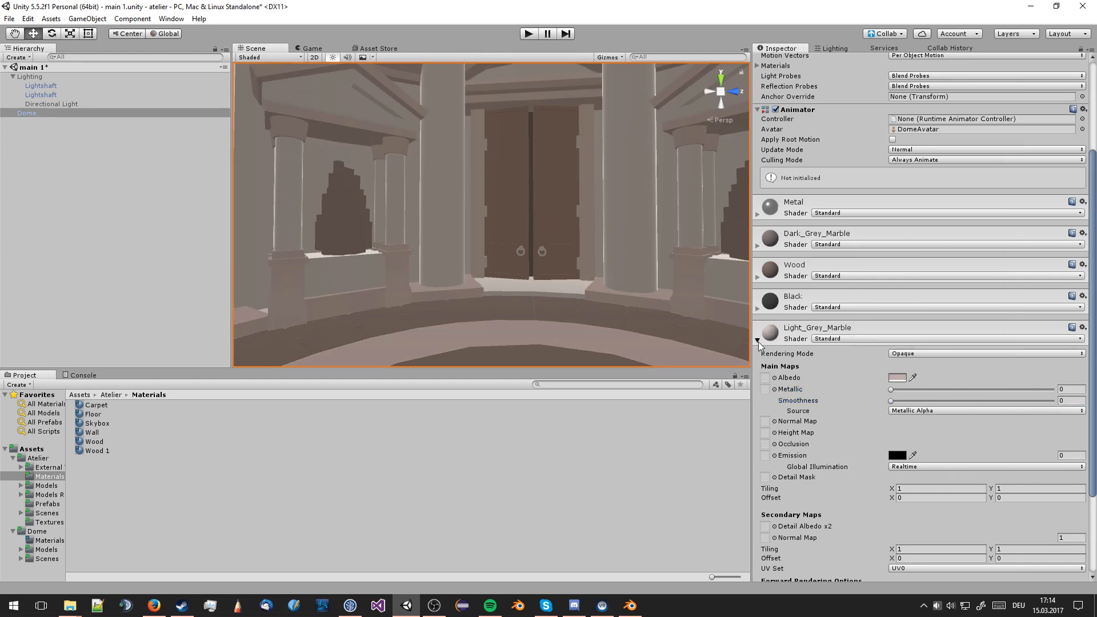
left_click(758, 341)
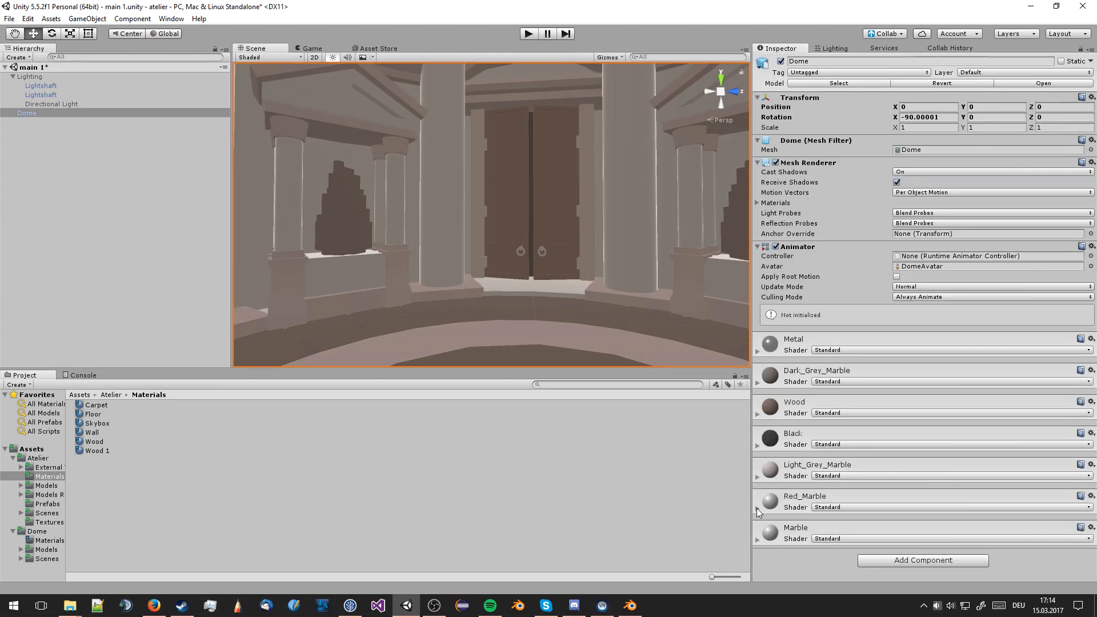
Set the Red_Marble material's albedo to the muted red A35B5B and lower its smoothness close to 0
left_click(757, 509)
scroll(802, 464, "down", 7)
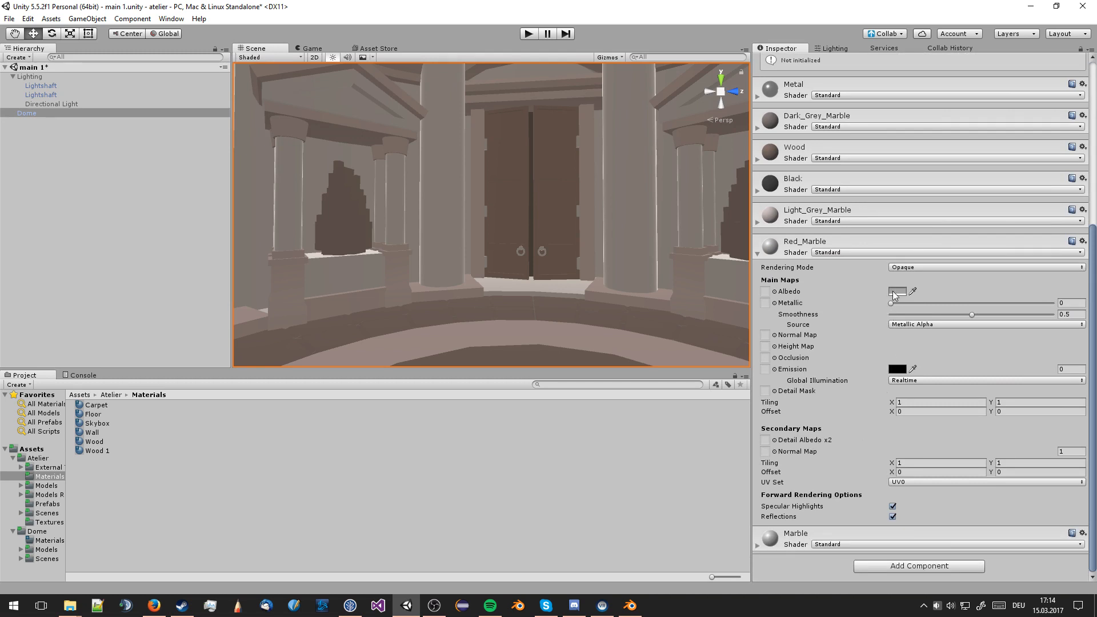
left_click(897, 291)
left_click_drag(913, 323, 919, 327)
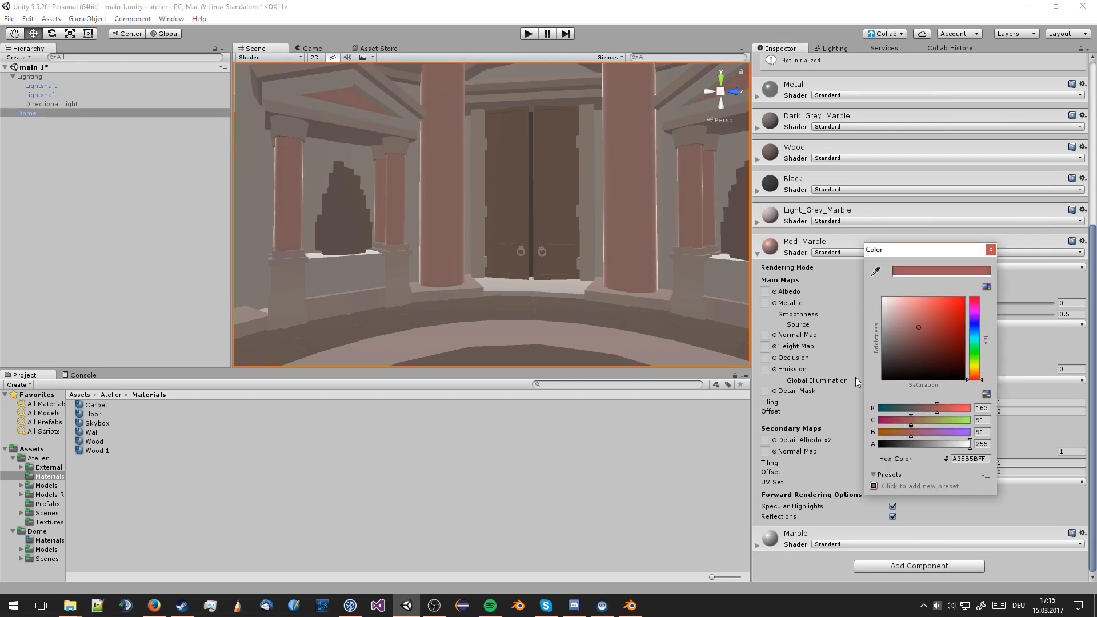
left_click(836, 299)
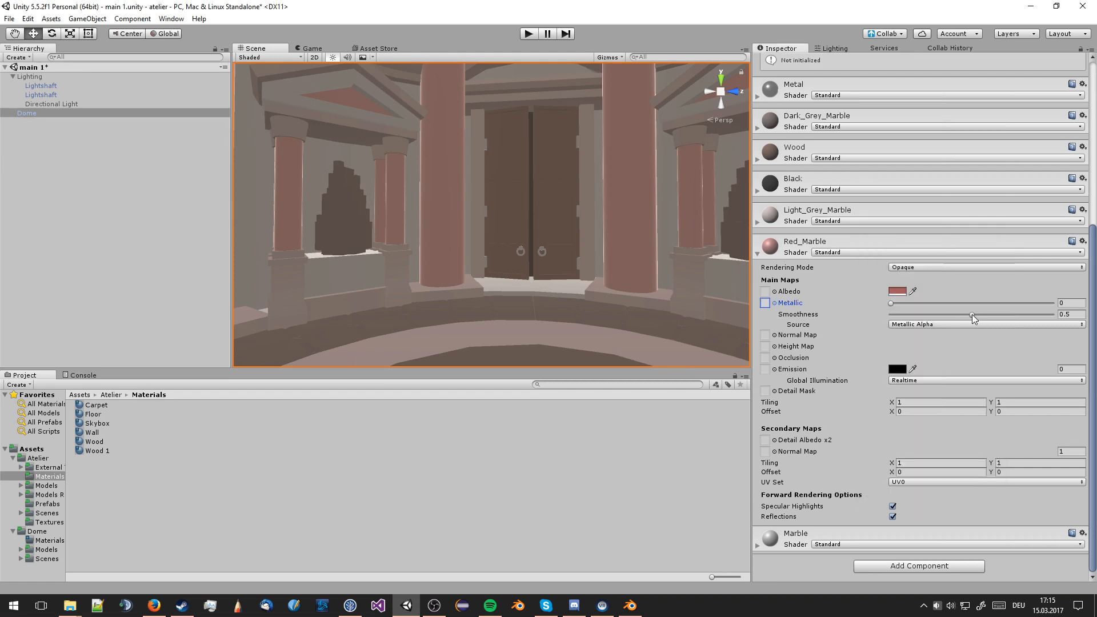
left_click_drag(972, 314, 900, 311)
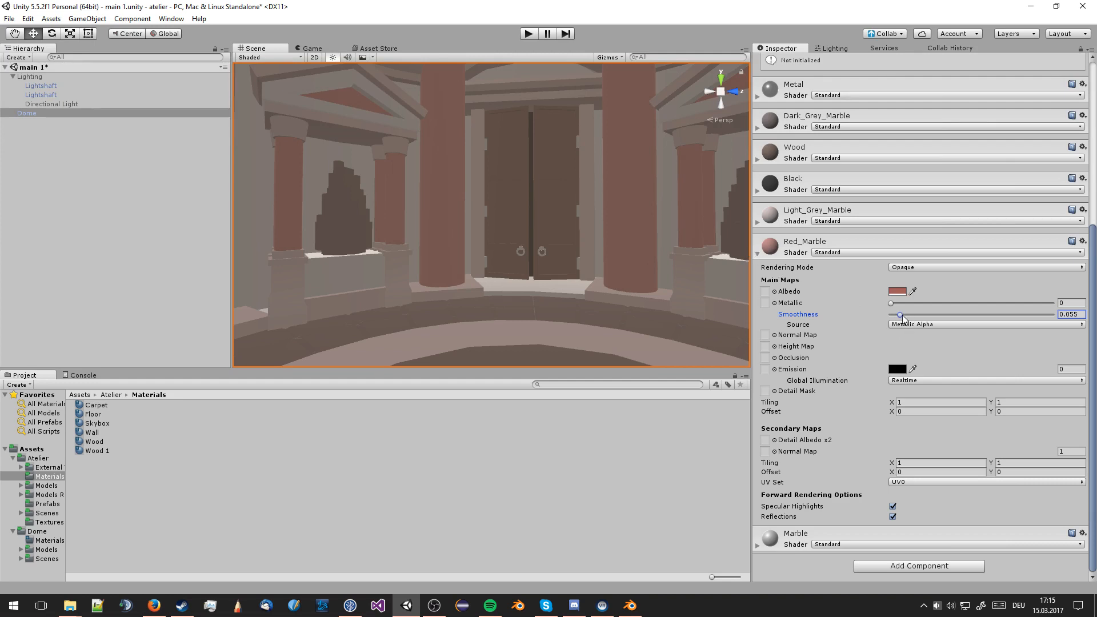
mouse_move(901, 315)
left_mouse_down()
mouse_move(1009, 315)
mouse_move(908, 313)
left_mouse_up()
left_click(757, 253)
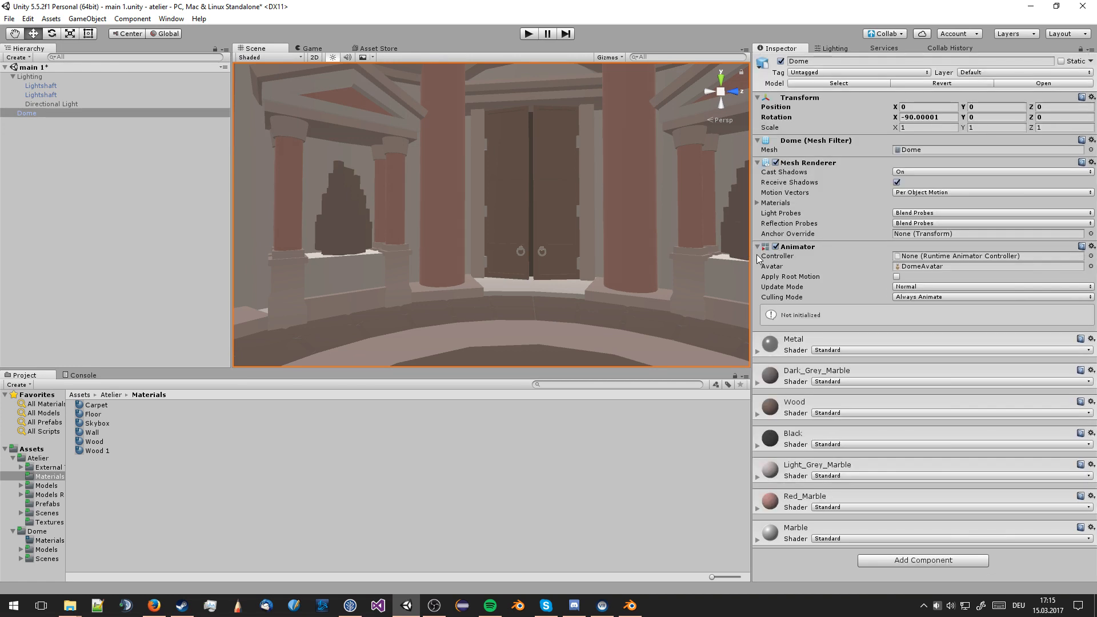
Lighten the Marble material's albedo to the near-white F6F4F4 and set its smoothness to about 0.235
left_click(758, 539)
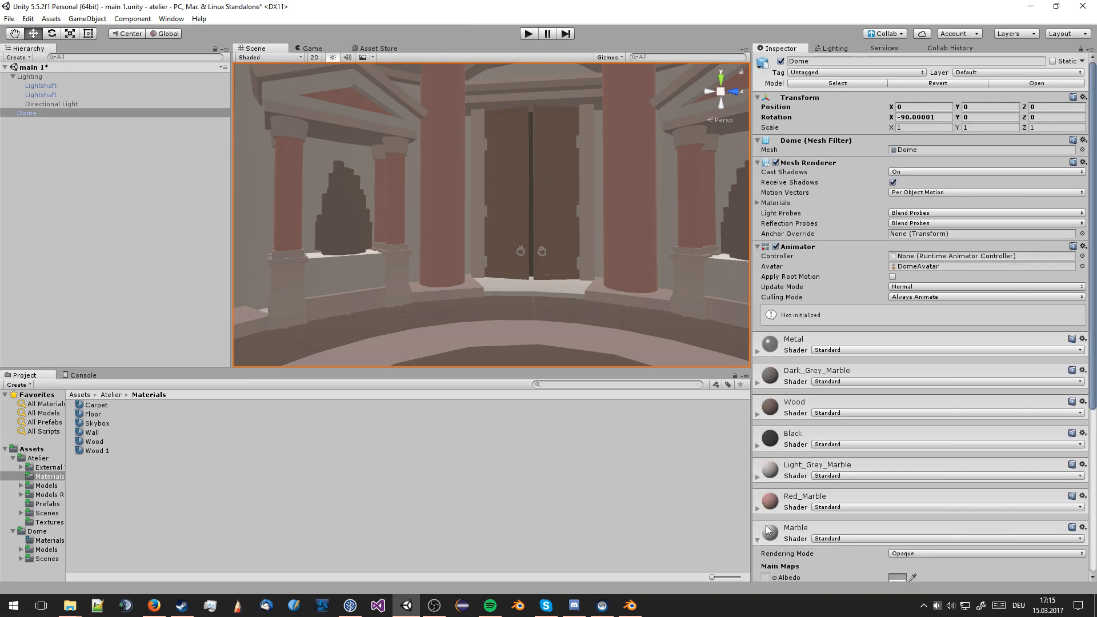
scroll(851, 463, "down", 3)
left_click(897, 372)
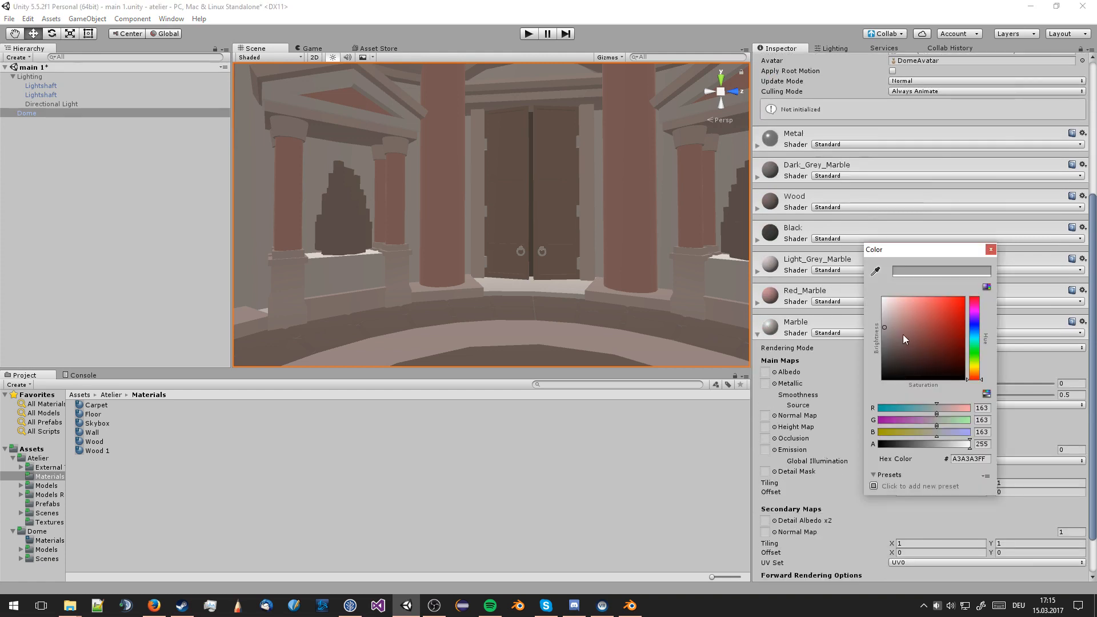
mouse_move(886, 322)
left_mouse_down()
mouse_move(877, 300)
mouse_move(886, 303)
left_mouse_up()
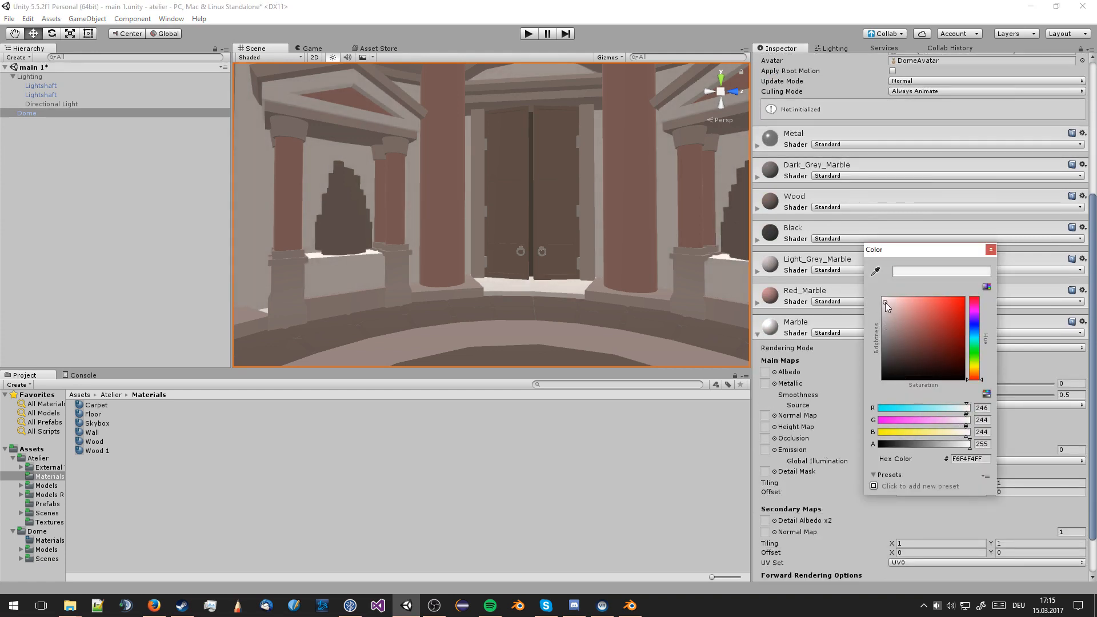
left_click(818, 354)
left_click_drag(913, 393, 928, 393)
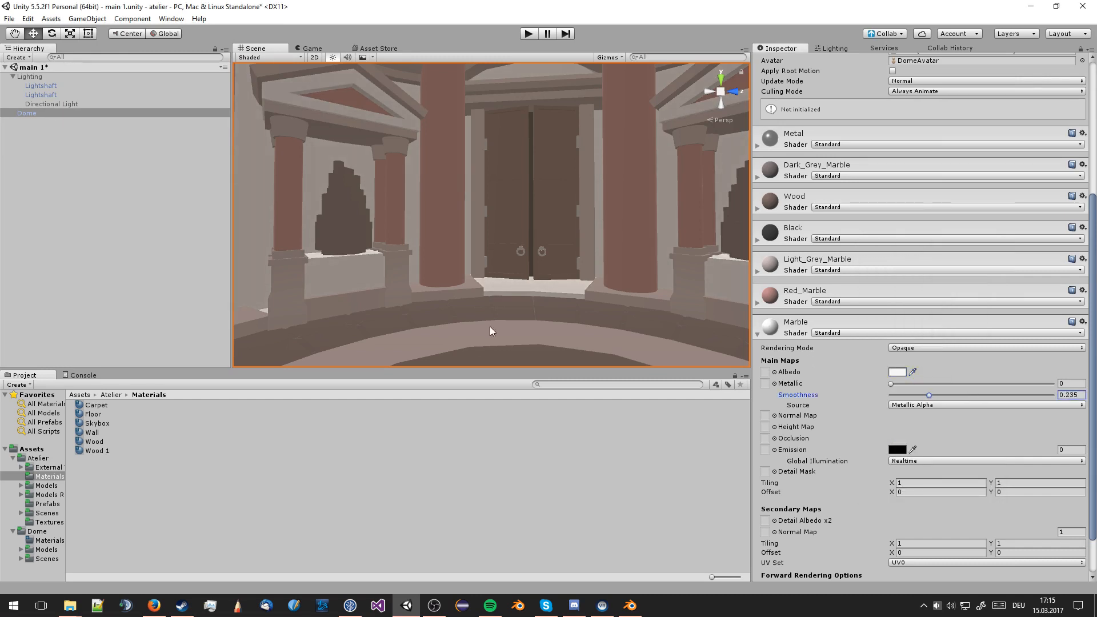
Raise the scene's existing Directional Light to a Y position of about 6.41
right_click_drag(489, 327, 521, 167)
left_click(515, 151)
right_click_drag(555, 235, 398, 152)
left_click(63, 103)
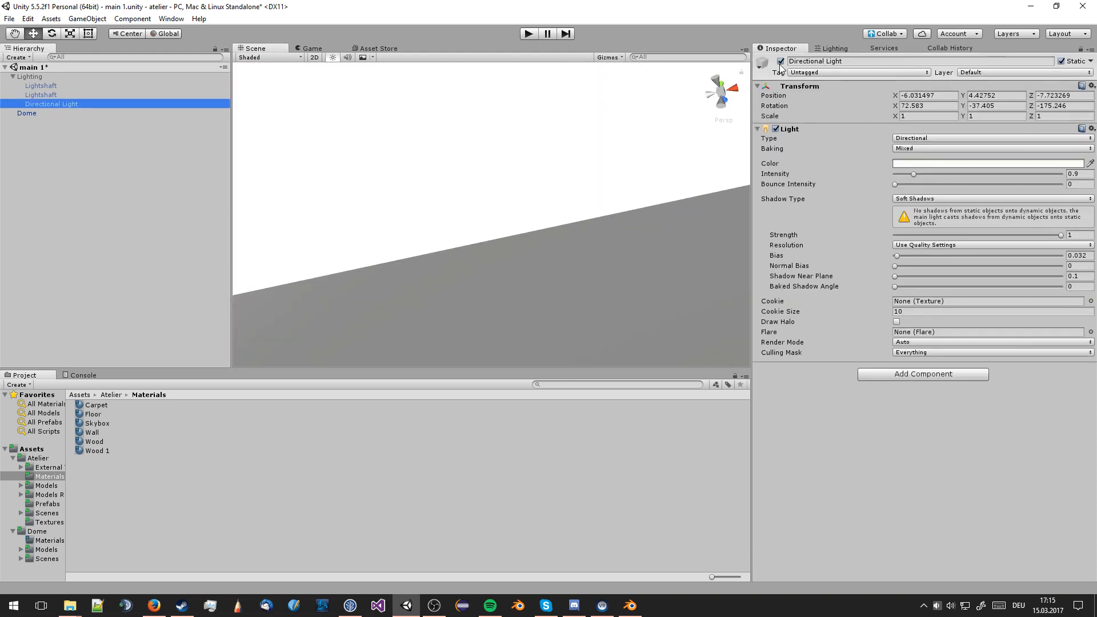
right_click_drag(612, 246, 557, 269)
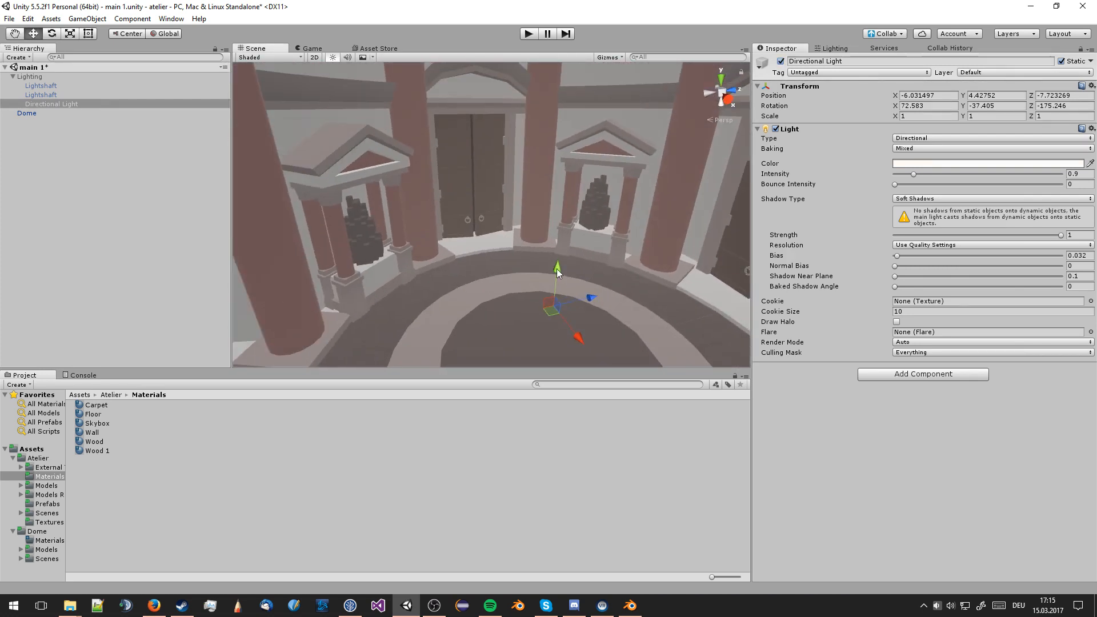
left_click_drag(558, 268, 573, 226)
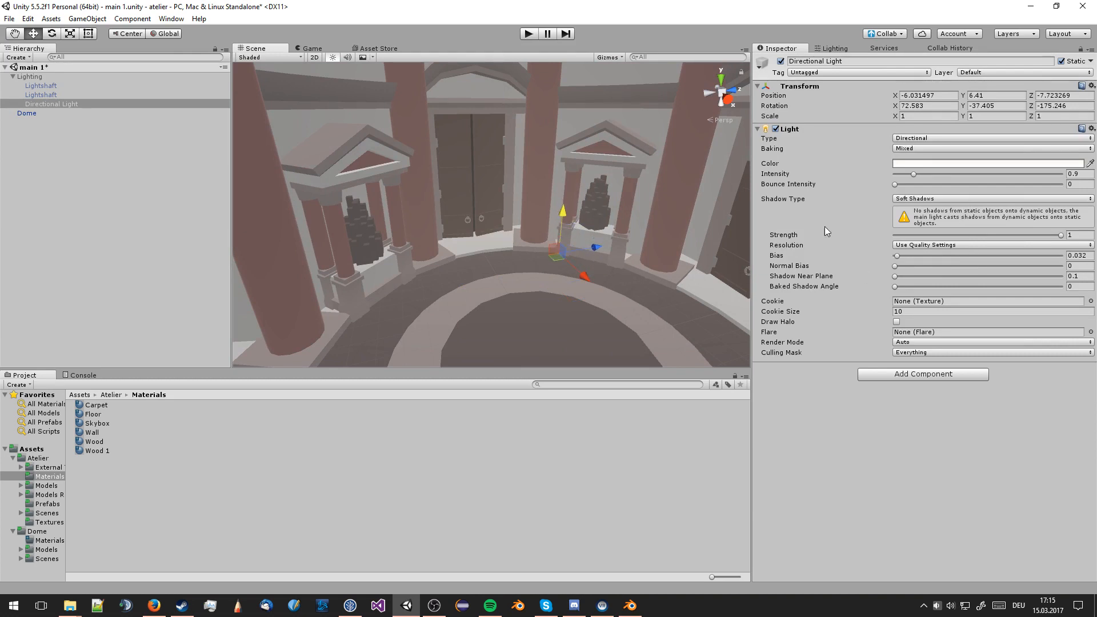
Select the Dome and try to build the scene's lightmaps with the current Baked GI settings
left_click(634, 189)
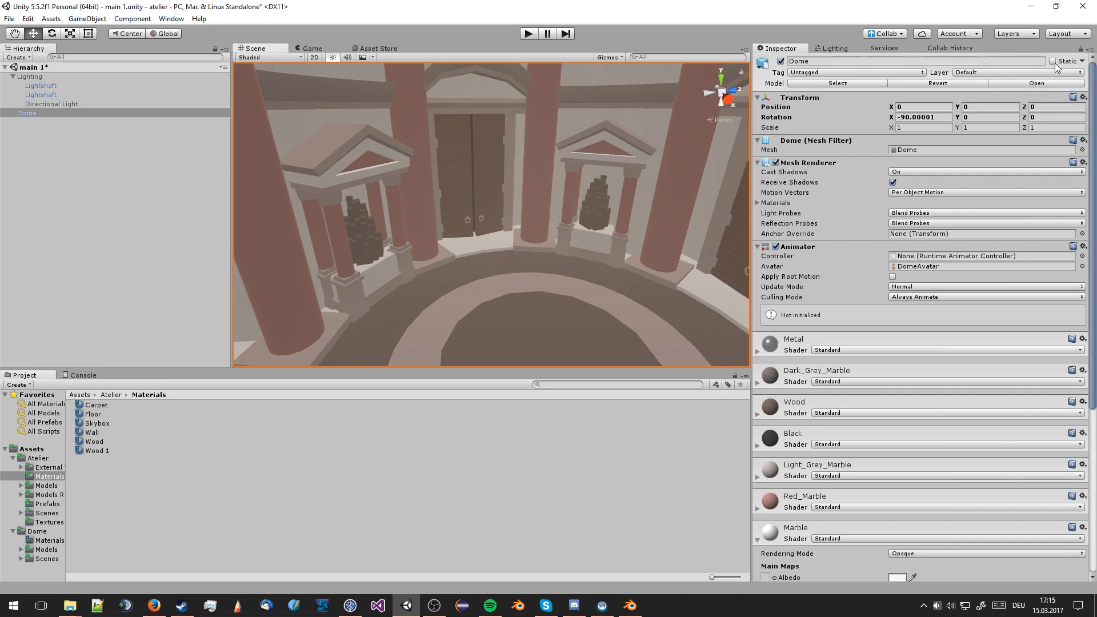
scroll(917, 485, "down", 10)
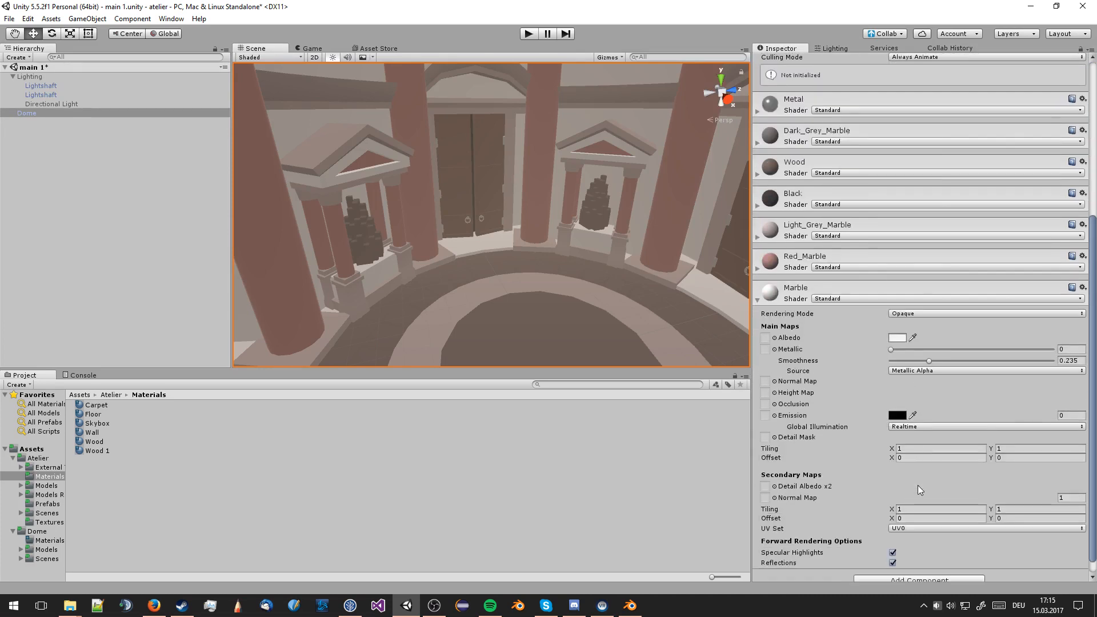
left_click(834, 48)
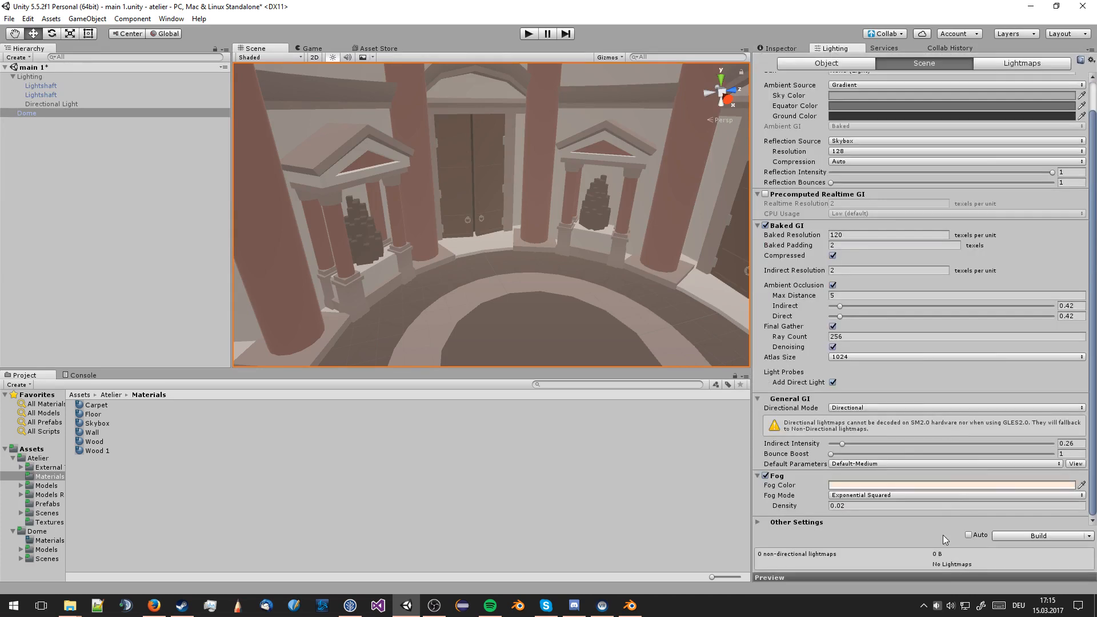
left_click(1014, 535)
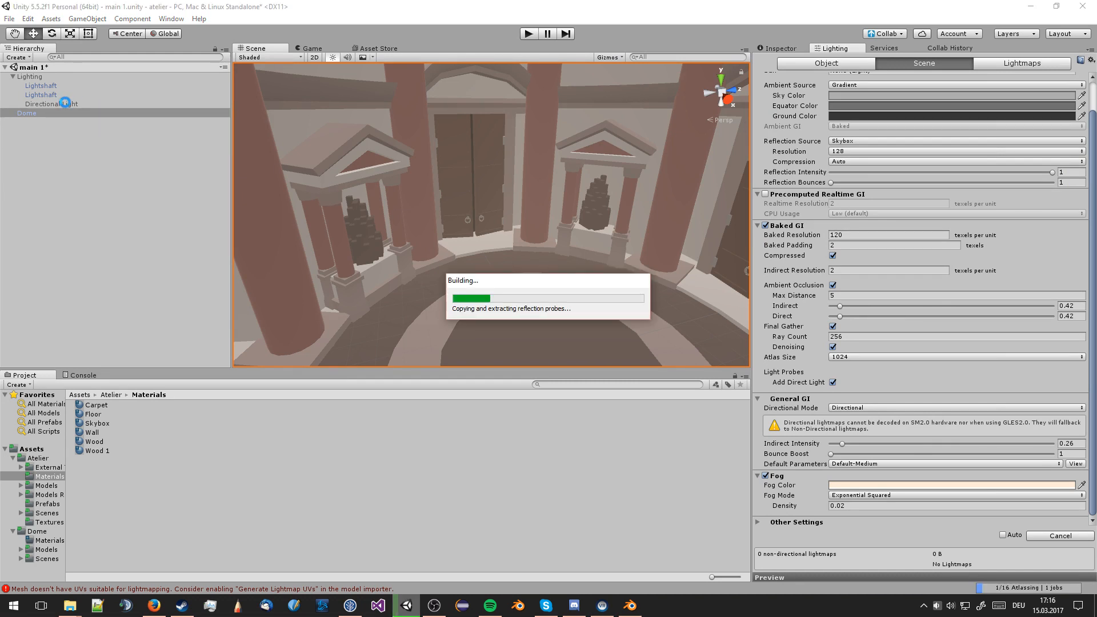
Delete the Directional Light from the Lighting group
left_click(65, 103)
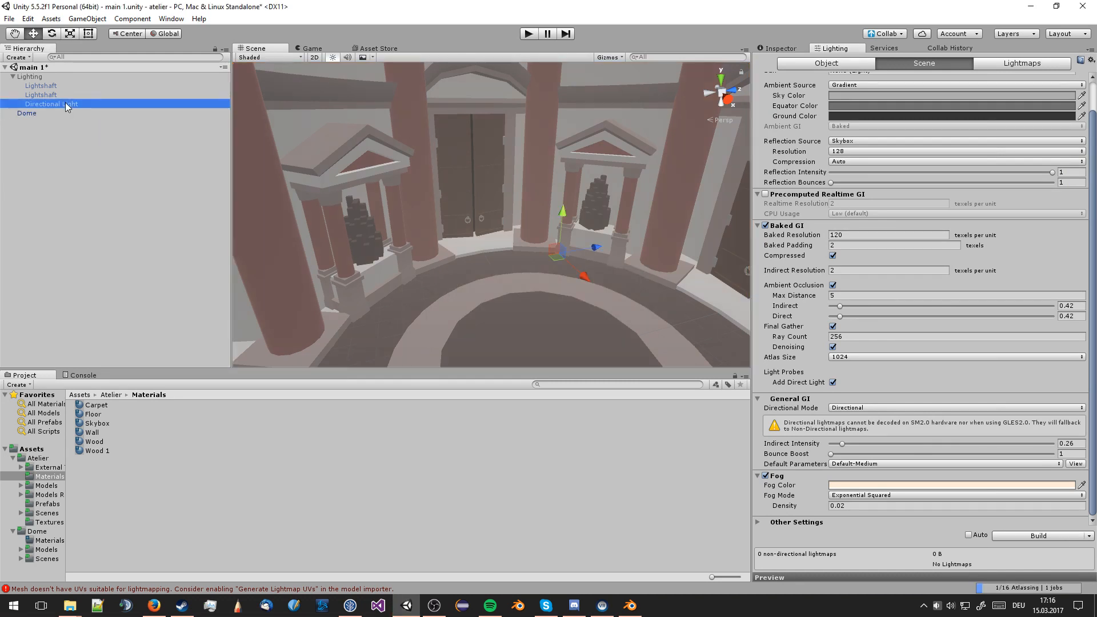
right_click_drag(605, 265, 594, 155)
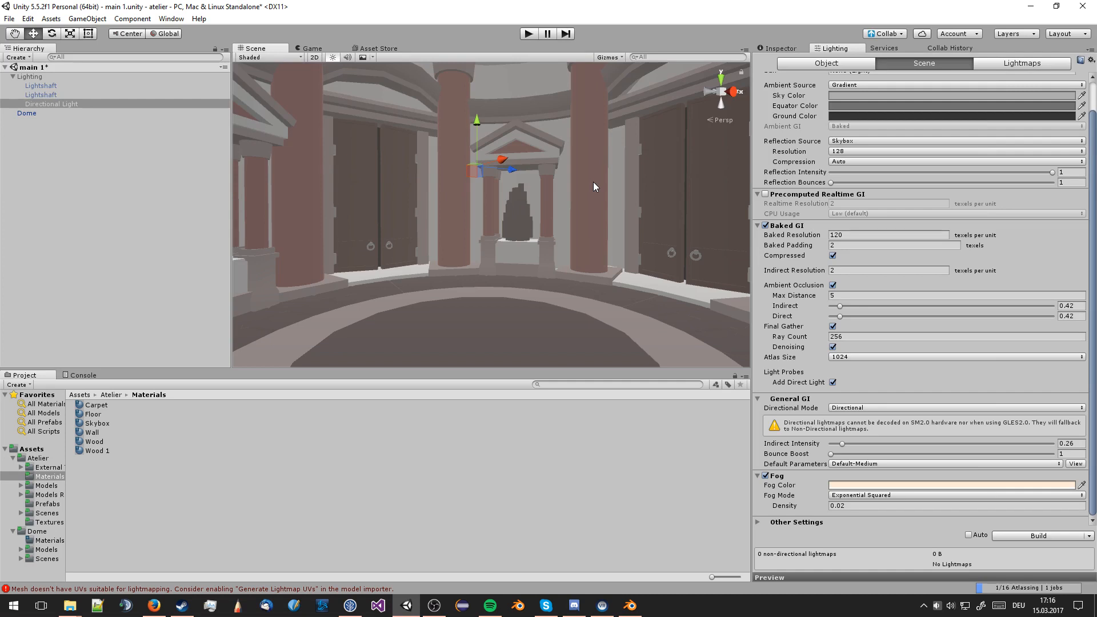
key("Delete")
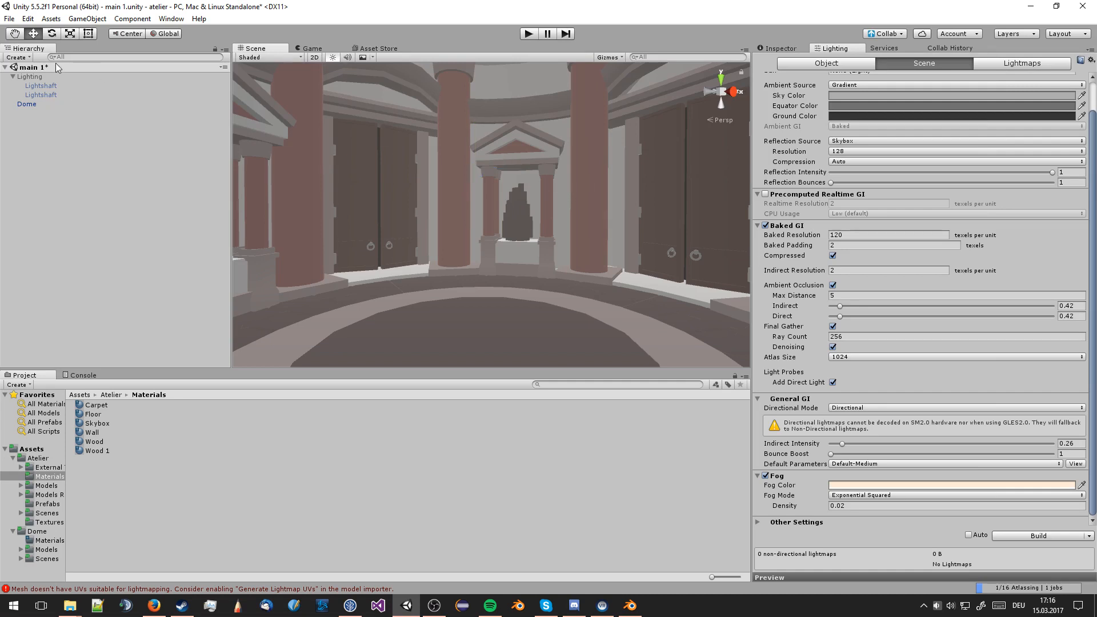
Create a new directional light and reposition it inside the dome
left_click(83, 19)
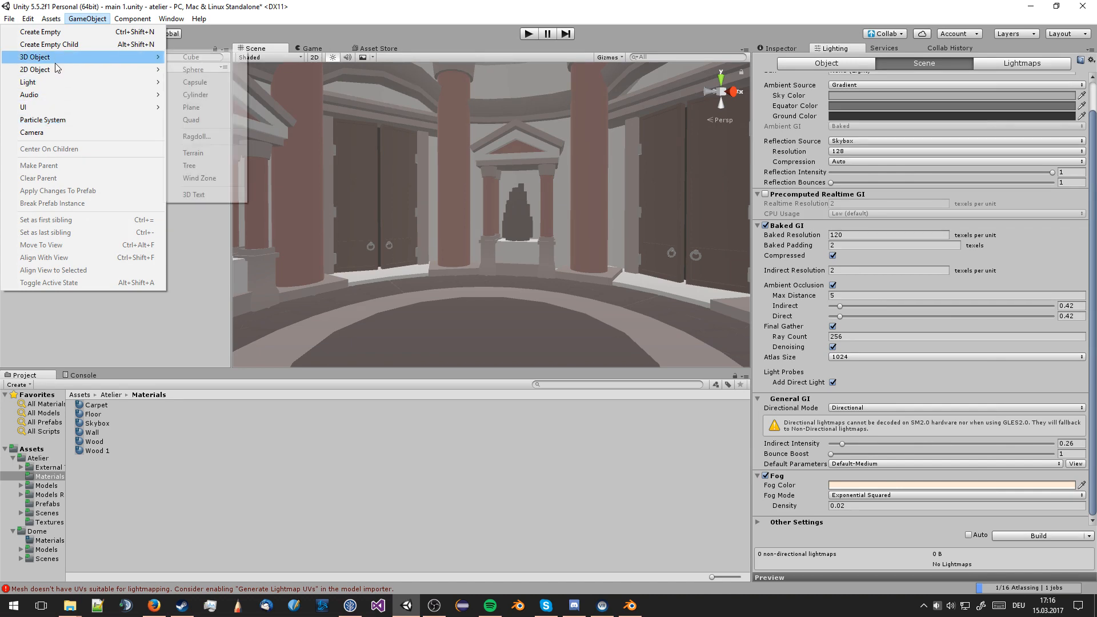
mouse_move(54, 82)
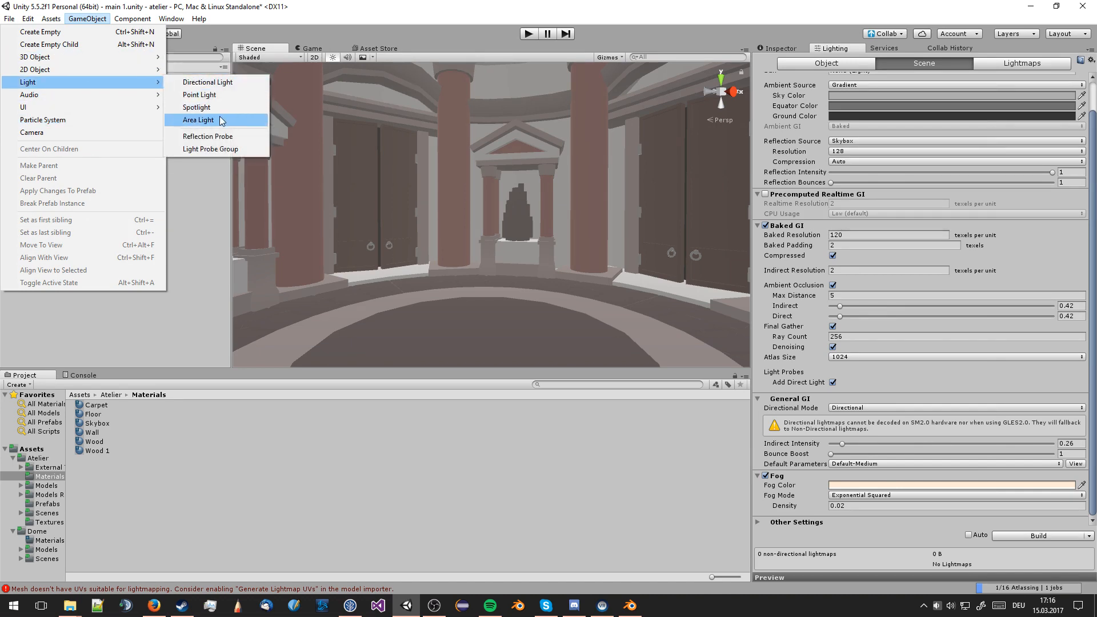
left_click(219, 82)
right_click_drag(513, 285, 545, 359)
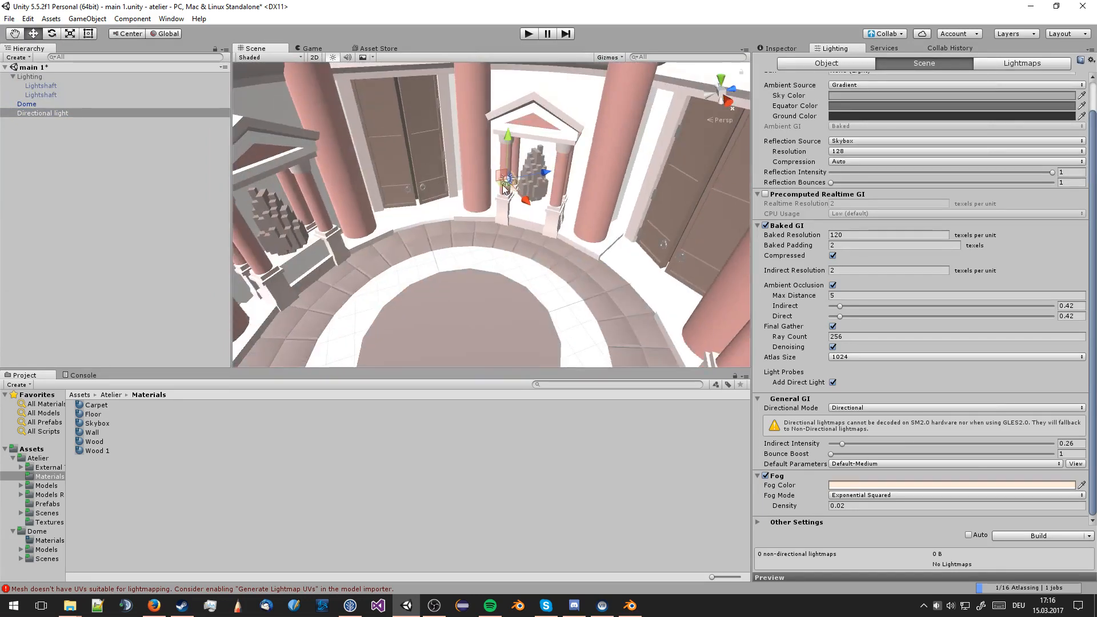
left_click_drag(503, 183, 452, 307)
Enable Precomputed Realtime GI for the scene and disable it again
right_click_drag(451, 307, 585, 309)
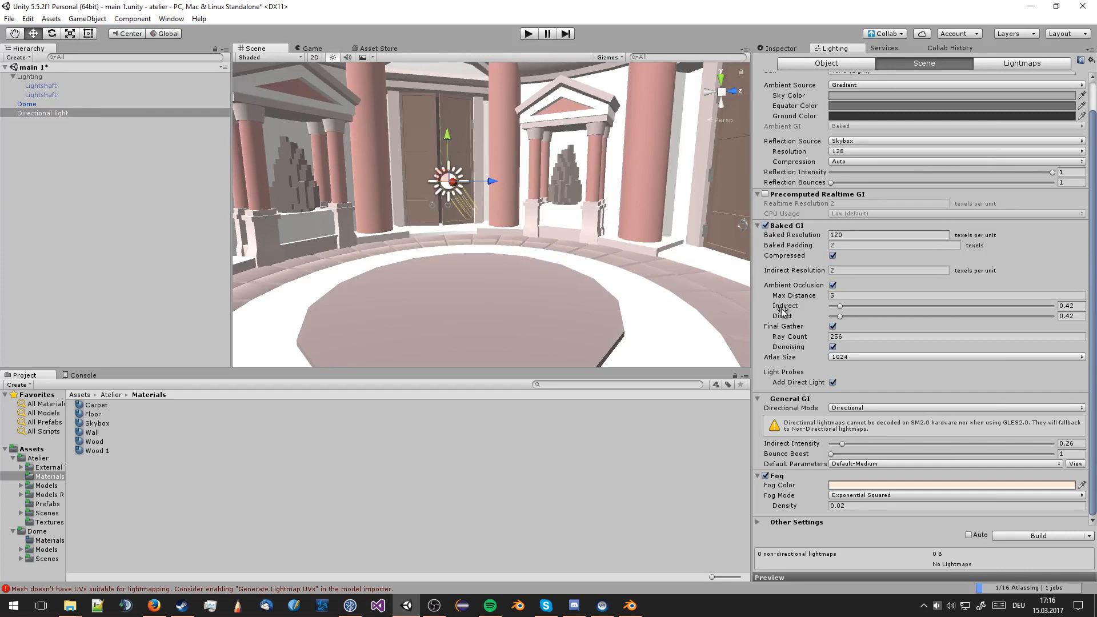
left_click(765, 194)
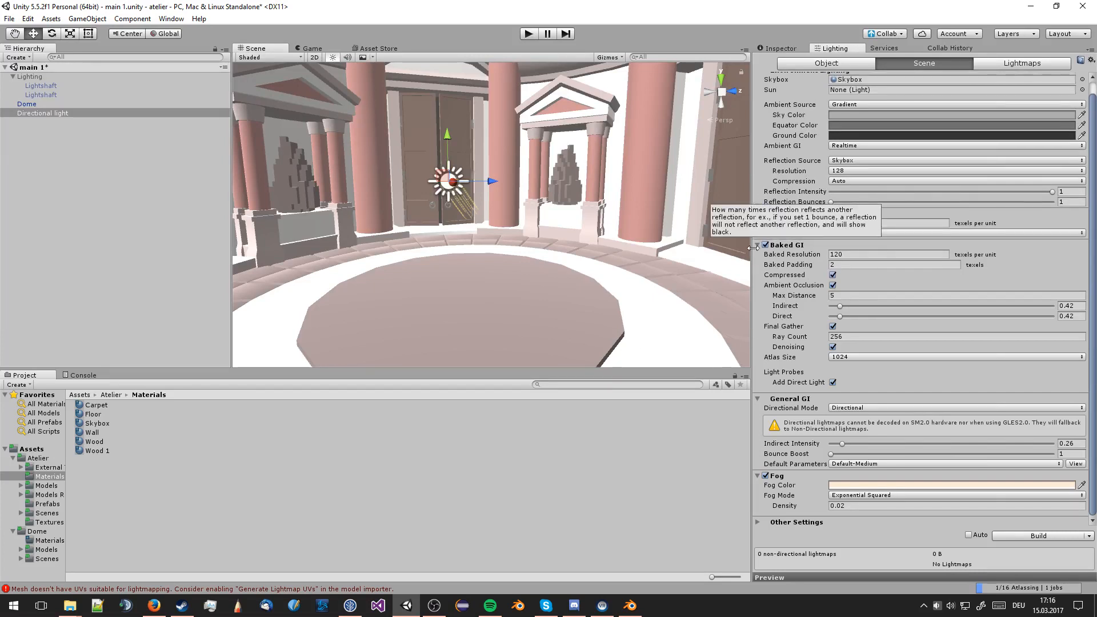
left_click(765, 213)
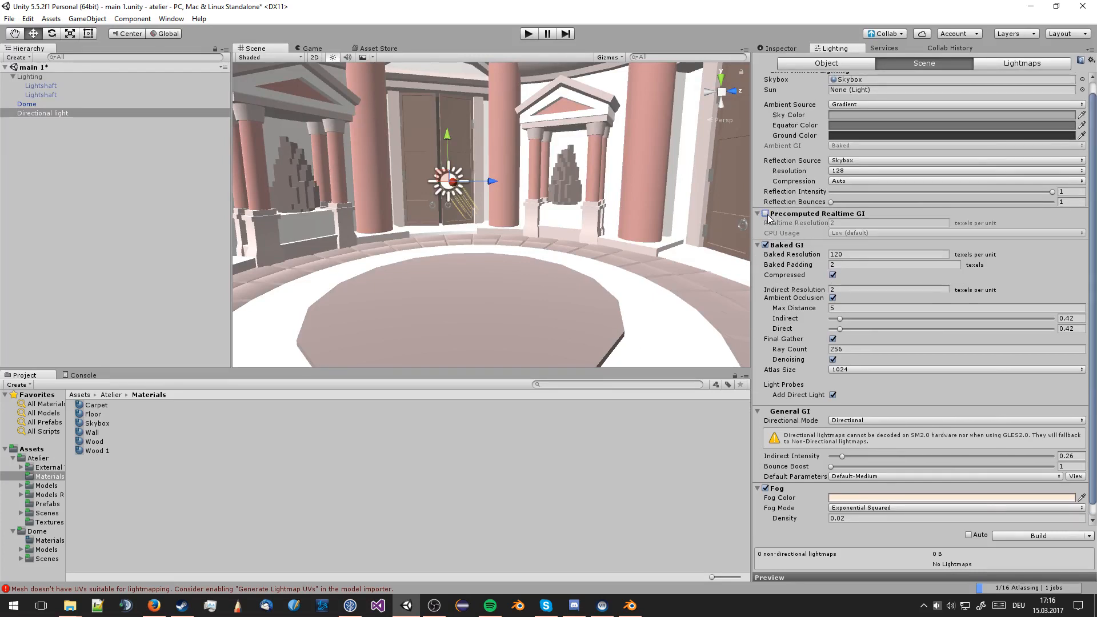
Rotate the new directional light so that its rays shine steeply down onto the dome's floor, and inspect the lighting around the interior
right_click_drag(571, 297, 614, 266)
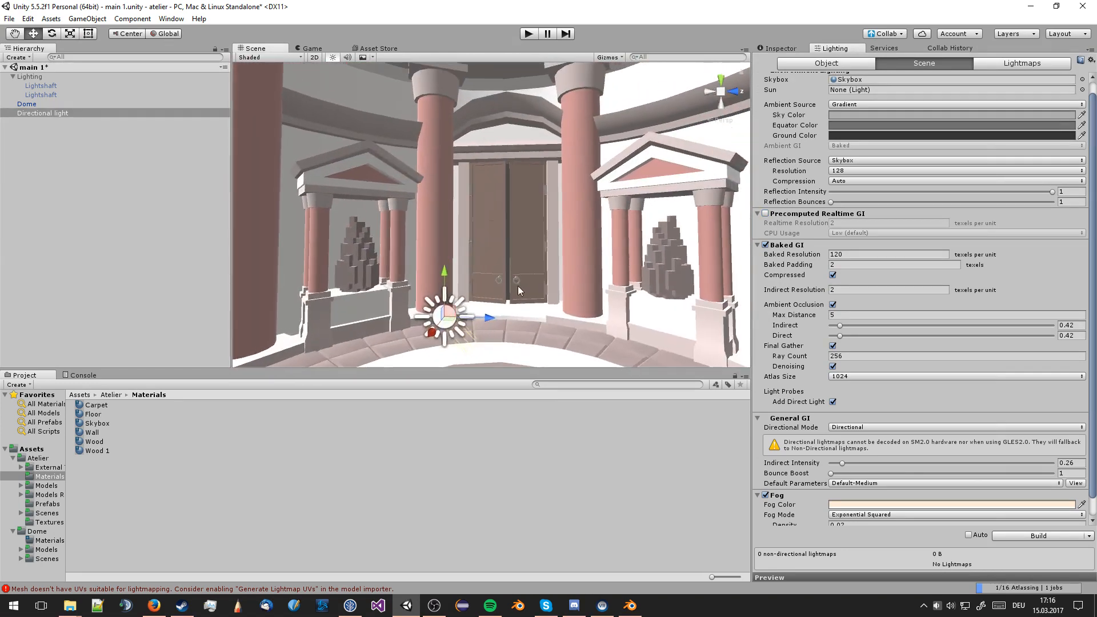
middle_click_drag(517, 286, 531, 252)
key("e")
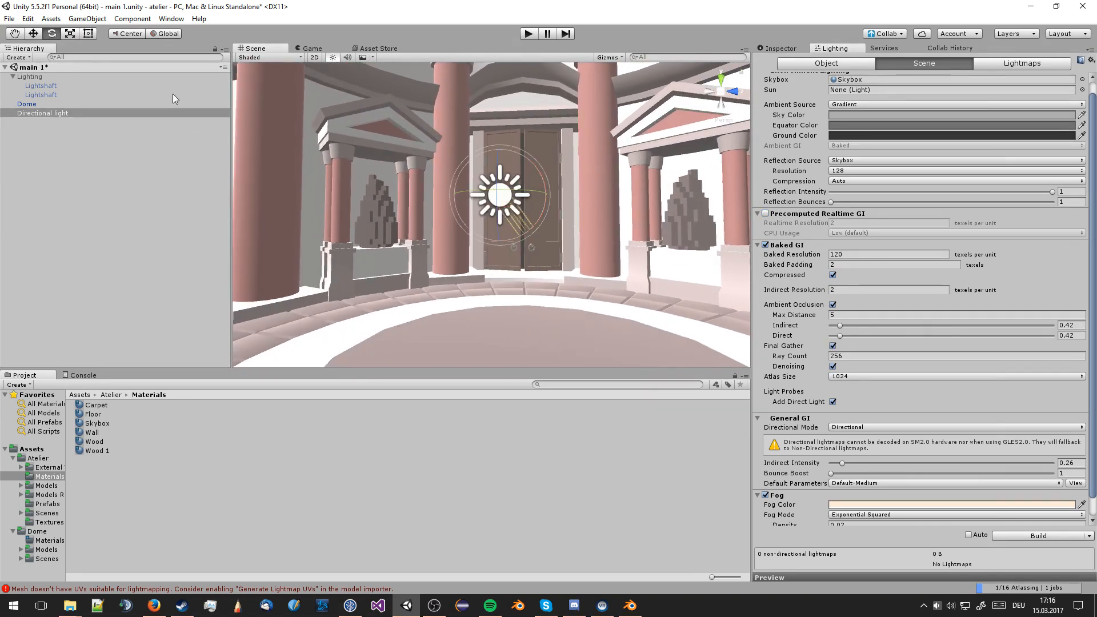
mouse_move(531, 209)
left_mouse_down()
mouse_move(568, 187)
mouse_move(568, 150)
left_mouse_up()
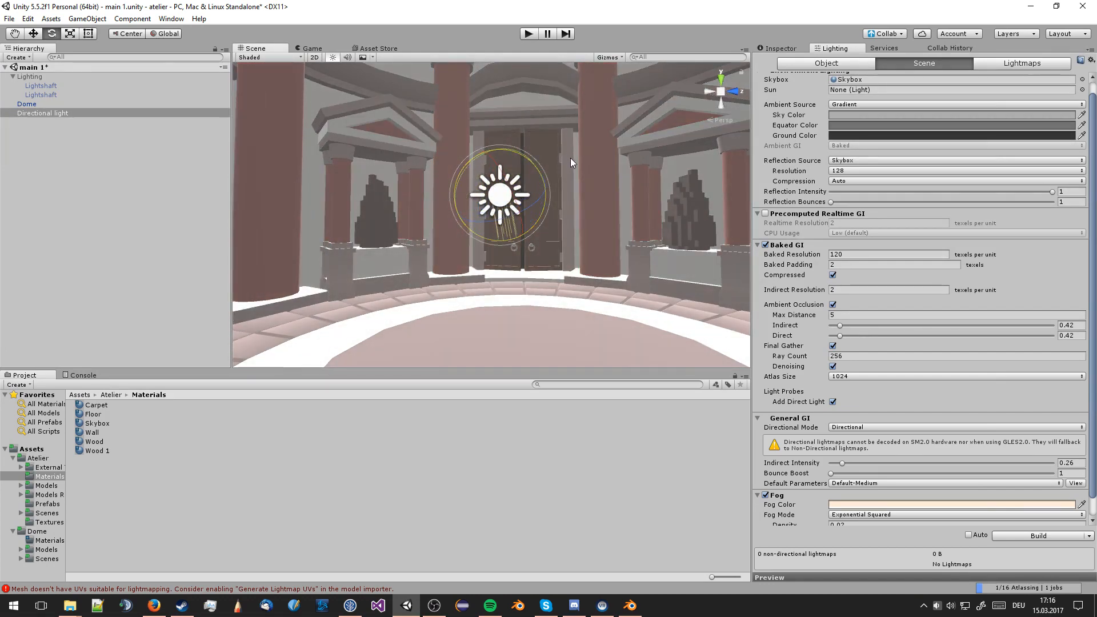
right_click_drag(571, 163, 703, 192)
middle_click_drag(429, 177, 431, 269)
right_click_drag(431, 269, 514, 282)
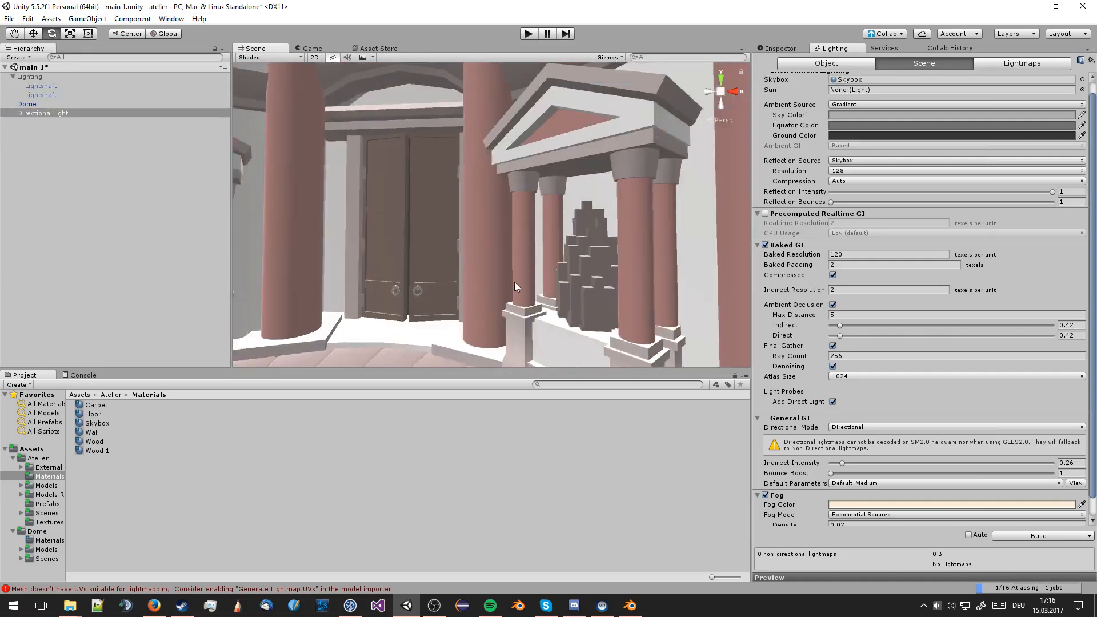
Select the dome and examine its renderer and material settings, including Dark_Grey_Marble, along with the scene's lighting settings
middle_click_drag(515, 283, 570, 243)
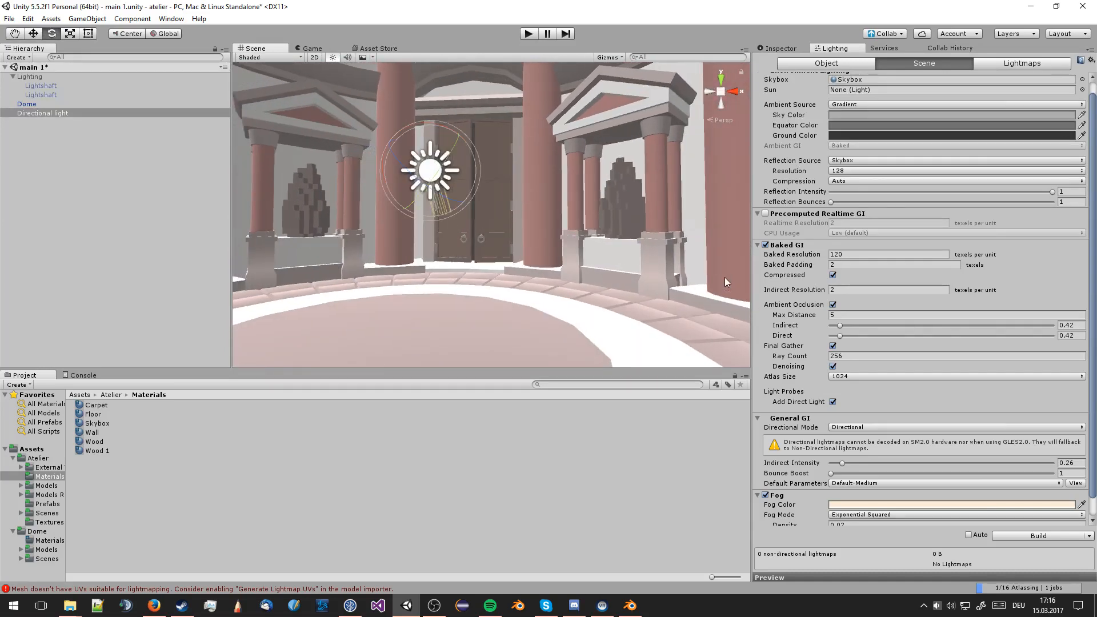
left_click(701, 234)
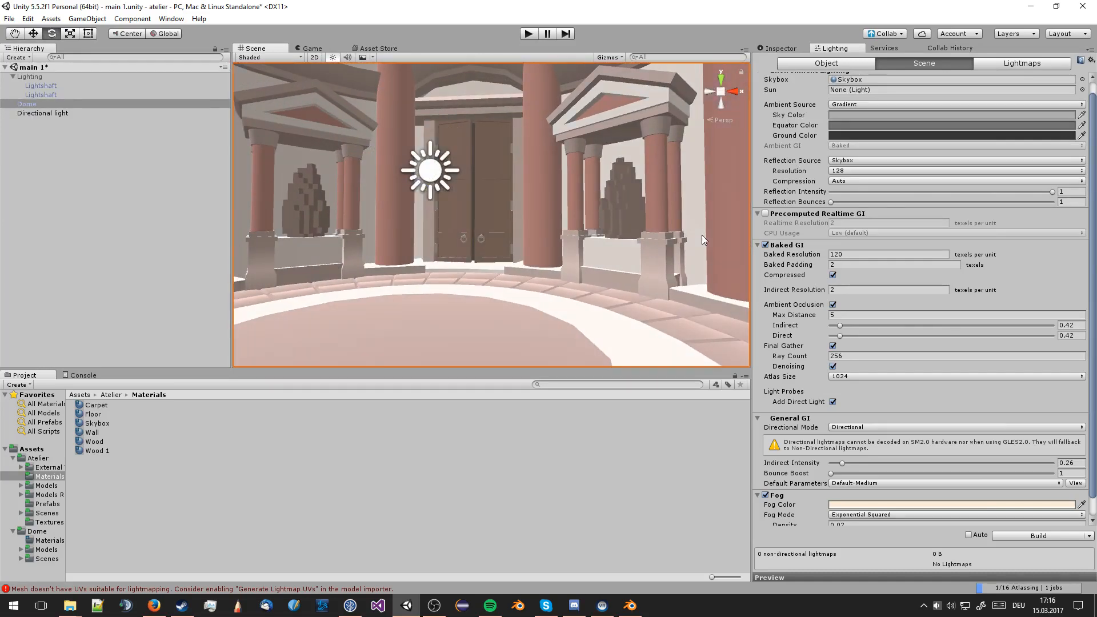
left_click(883, 48)
left_click(948, 48)
left_click(784, 49)
scroll(941, 191, "up", 8)
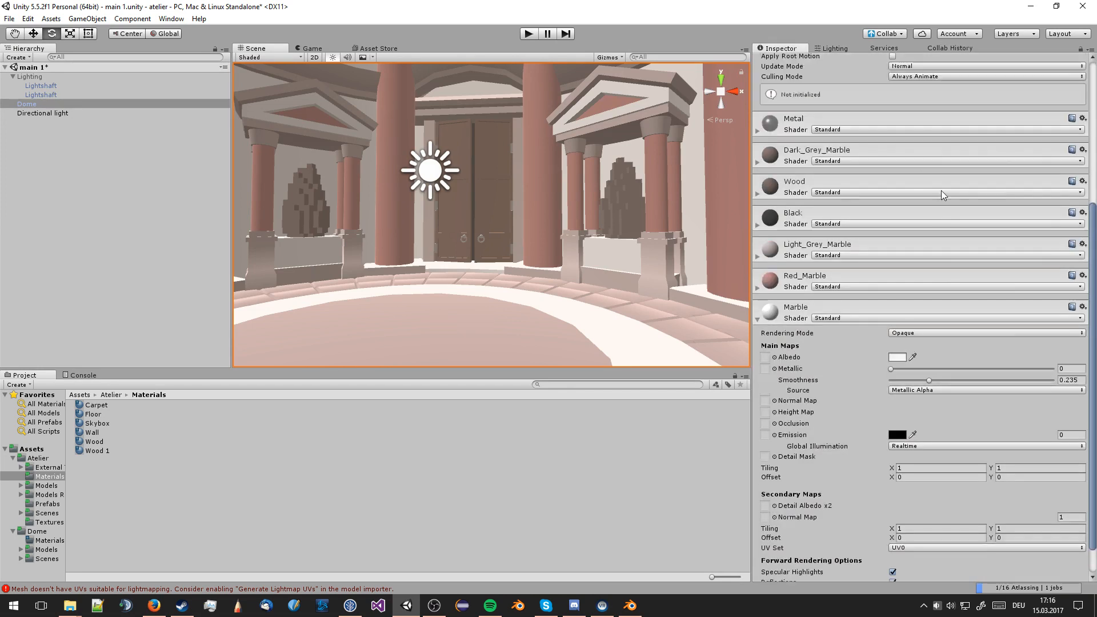
scroll(866, 255, "down", 5)
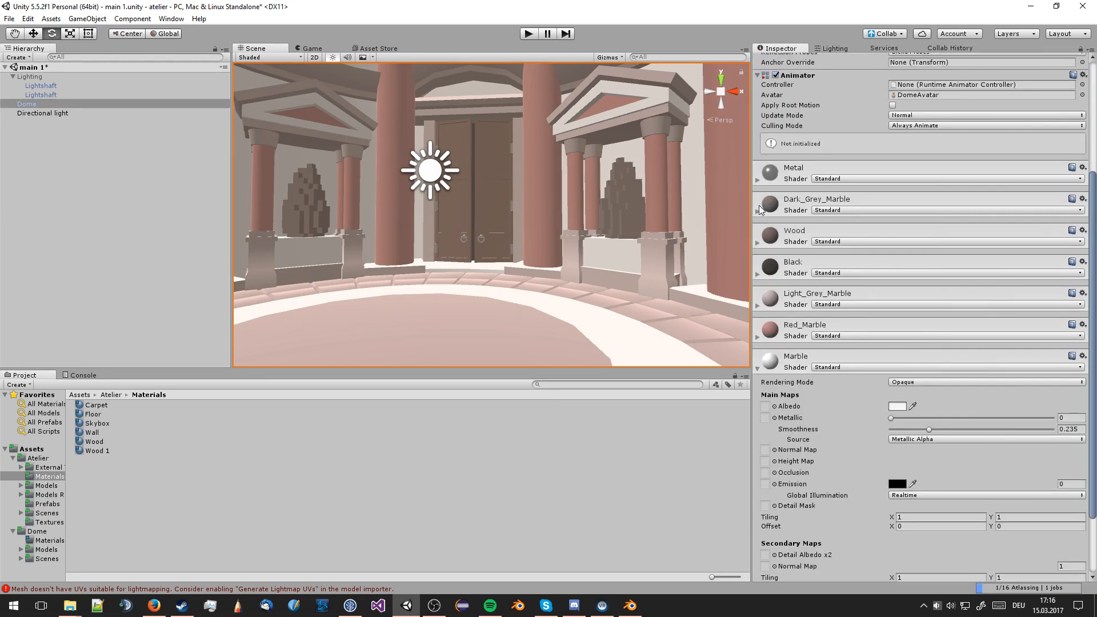
left_click(758, 211)
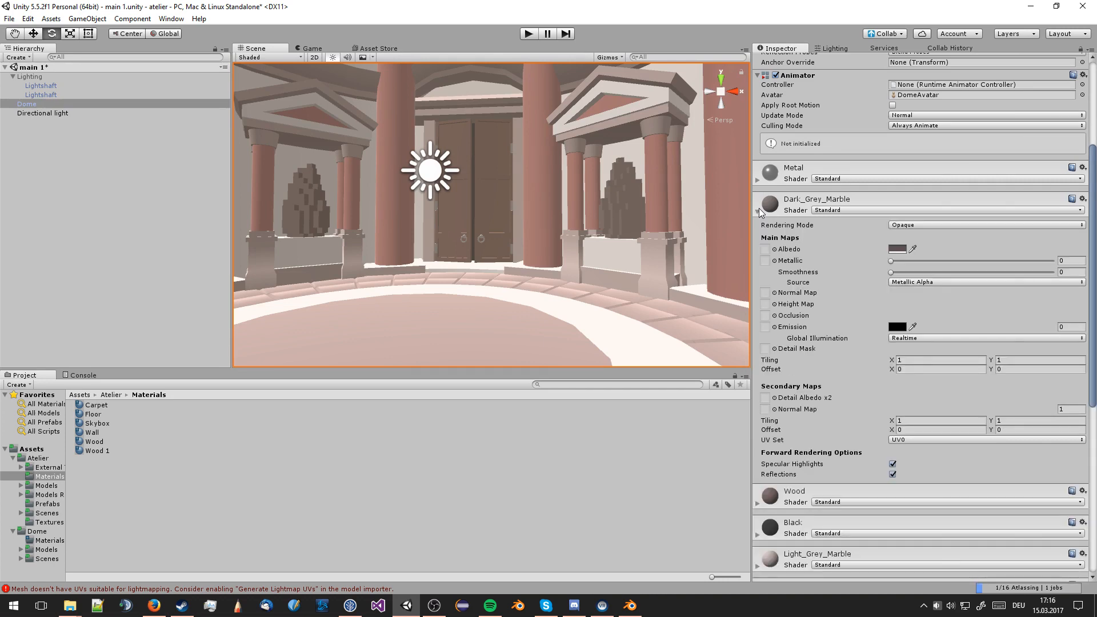
left_click(758, 210)
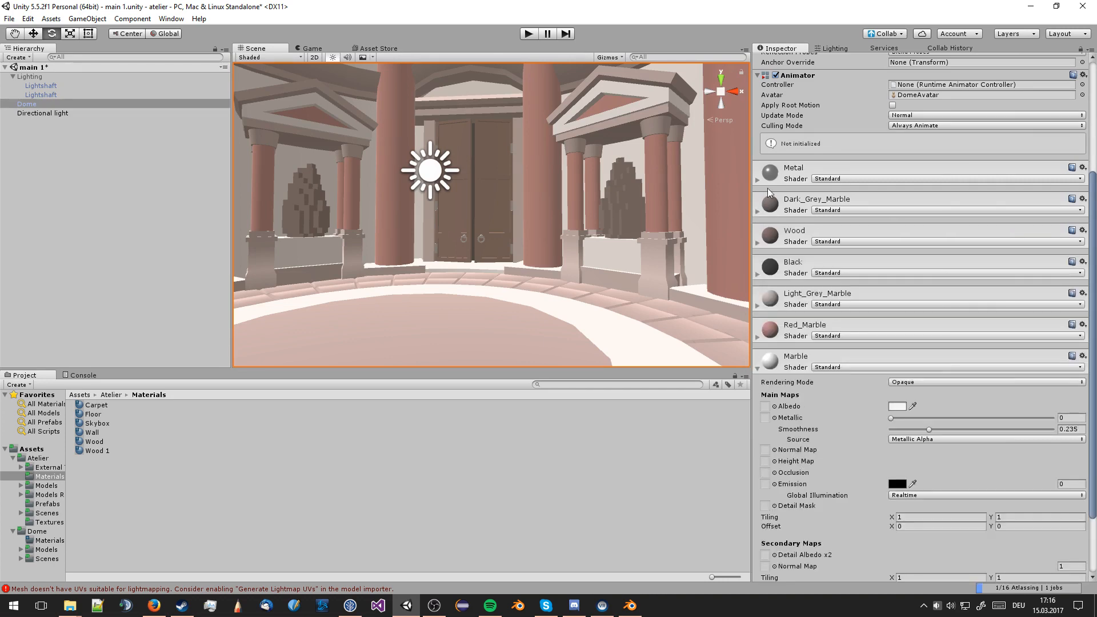
left_click(834, 49)
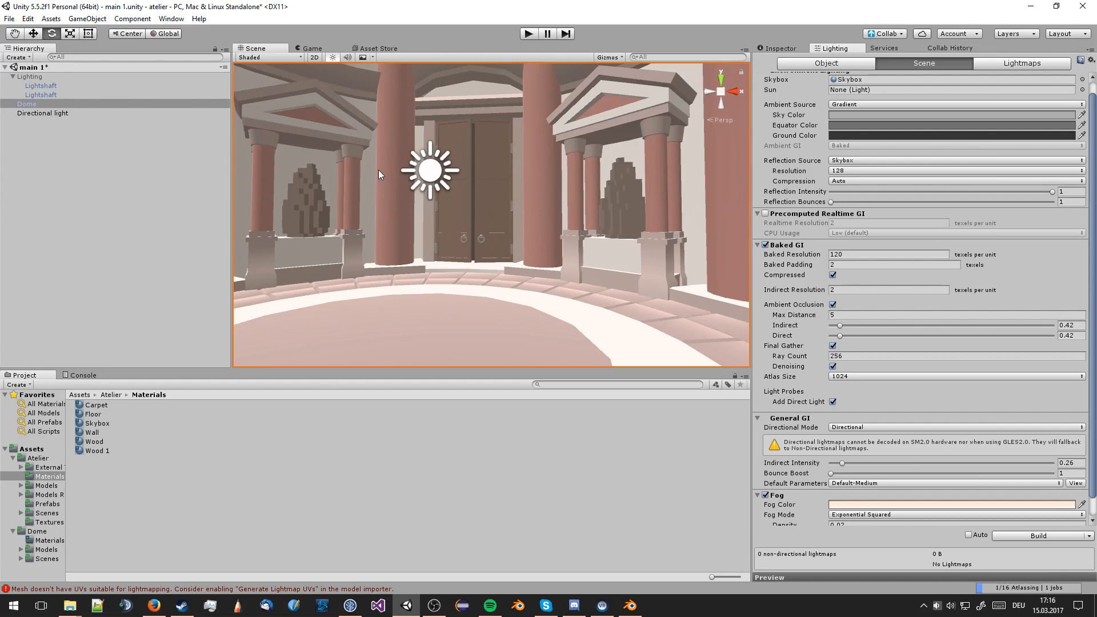
scroll(965, 249, "up", 1)
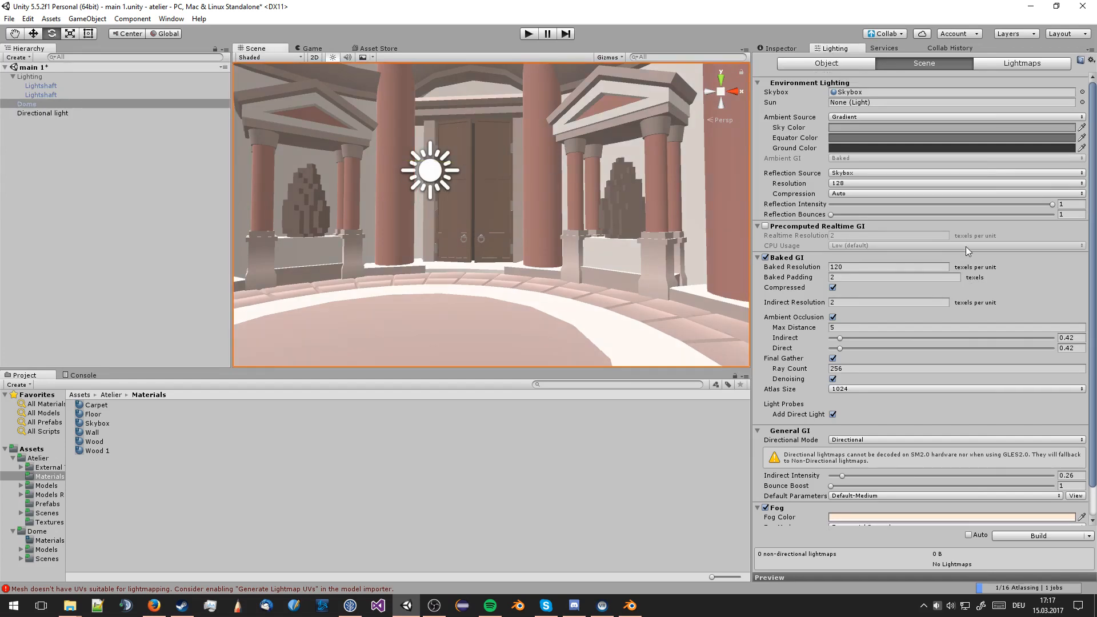
left_click(786, 51)
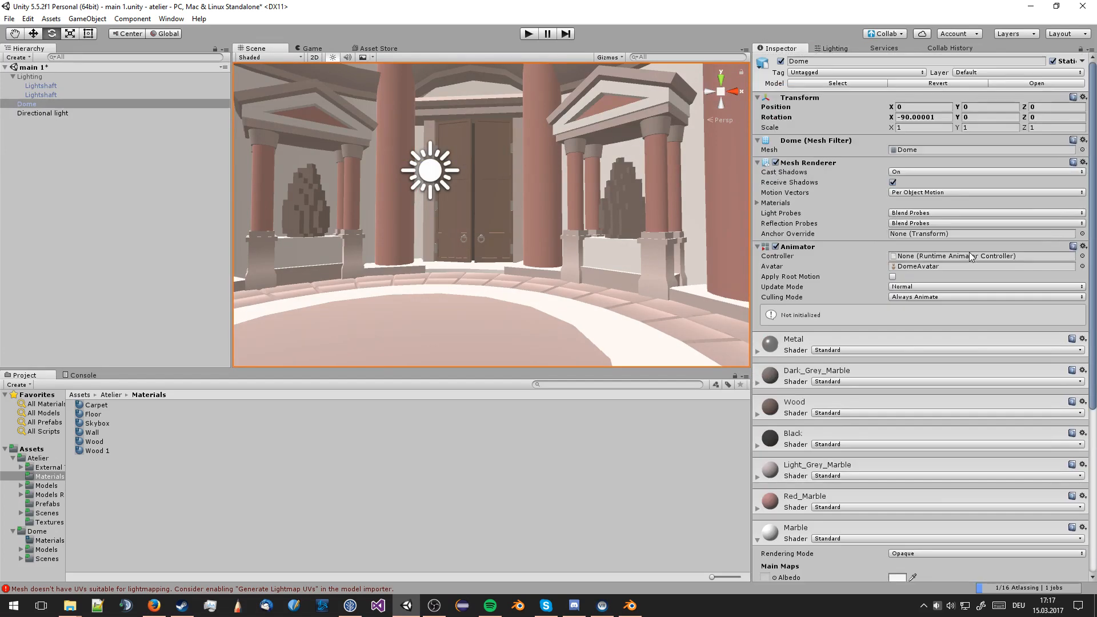
scroll(961, 258, "down", 10)
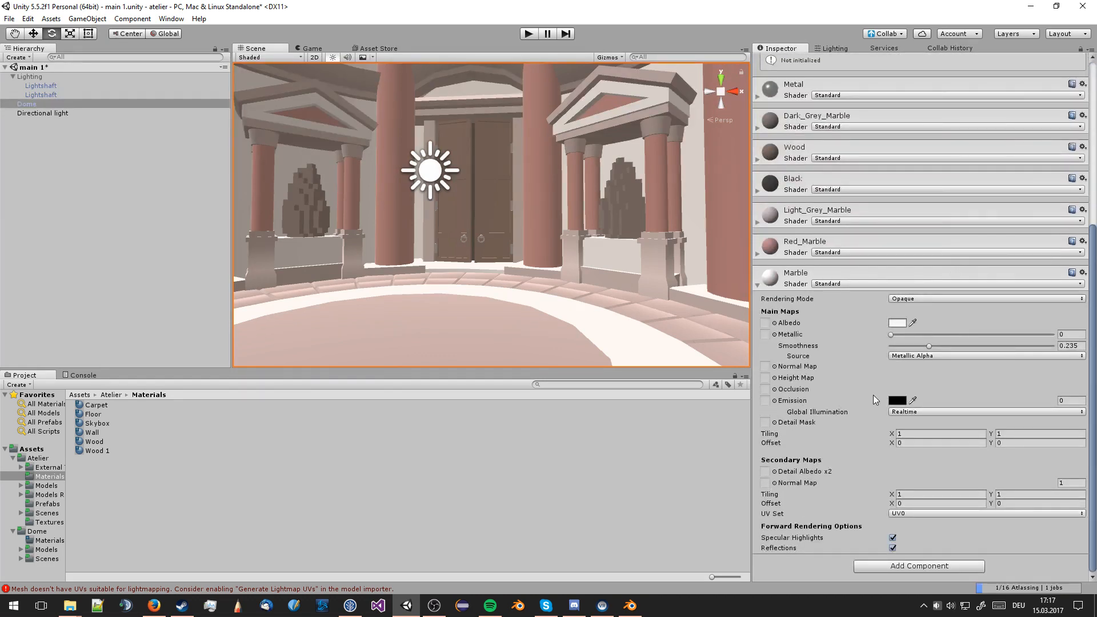
scroll(873, 395, "up", 7)
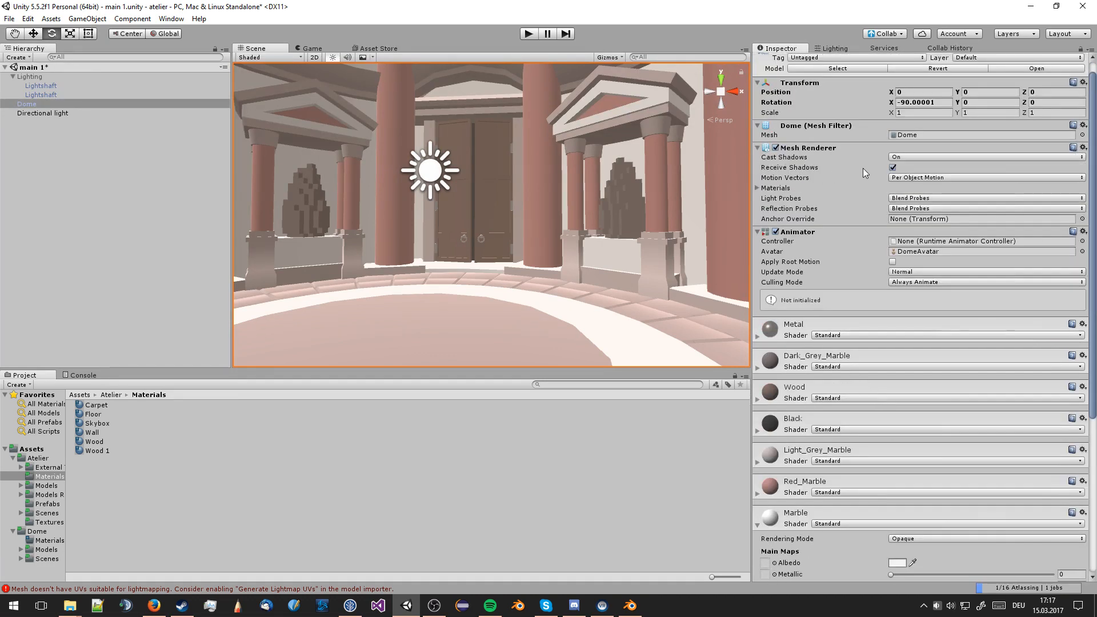
Try the Off, Two Sided and Shadows Only options for the dome's Cast Shadows setting and return it to On
left_click(897, 157)
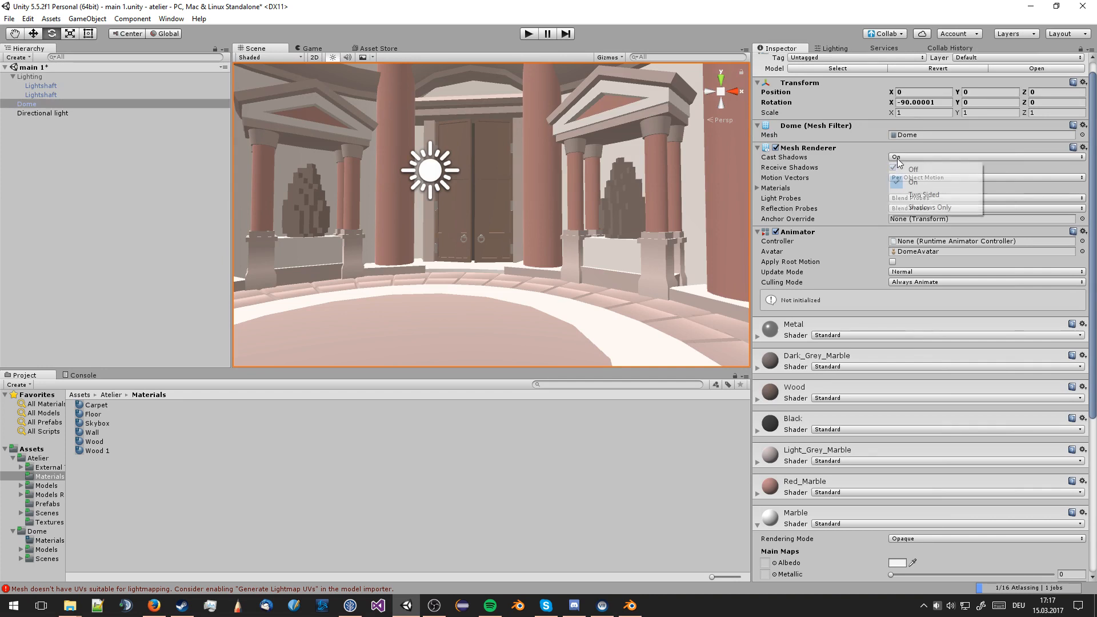
left_click(912, 169)
left_click(904, 158)
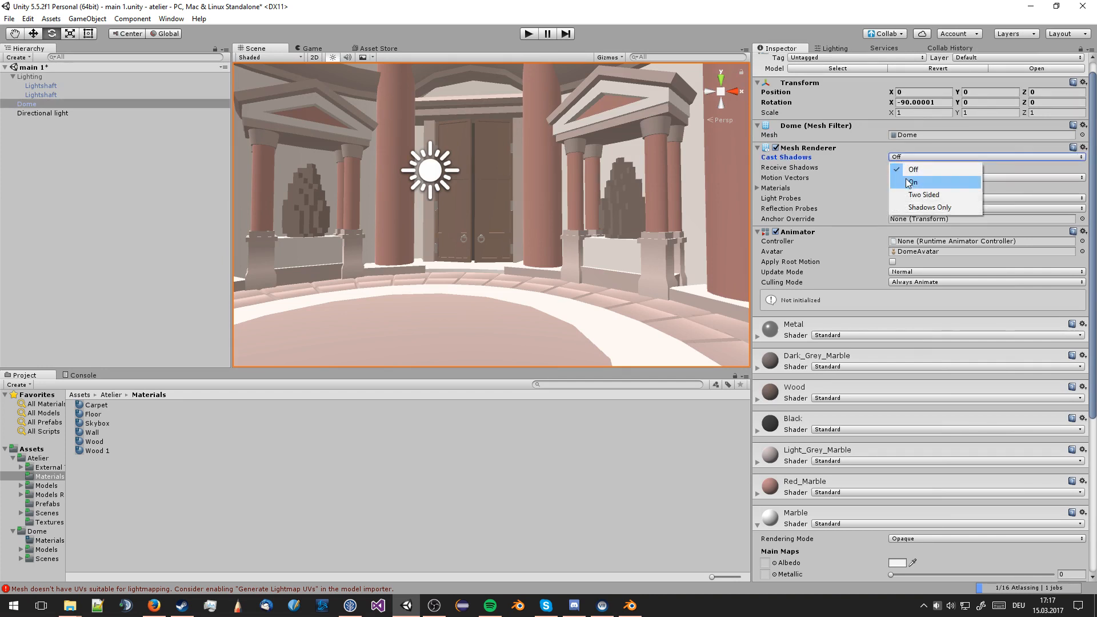
left_click(913, 181)
left_click(908, 158)
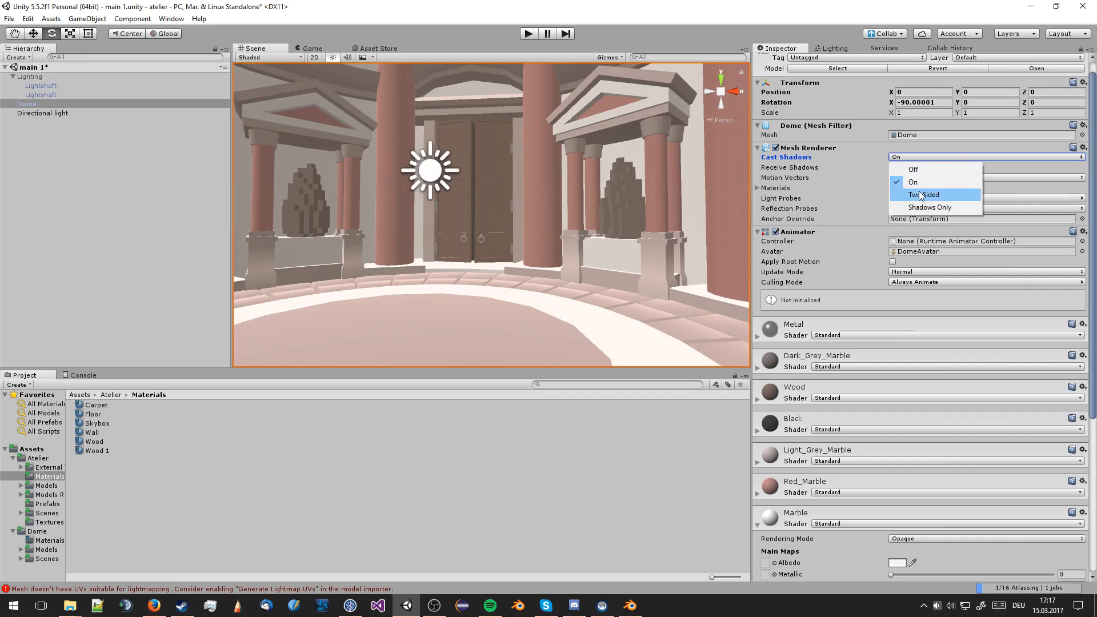
left_click(923, 195)
left_click(918, 158)
left_click(928, 207)
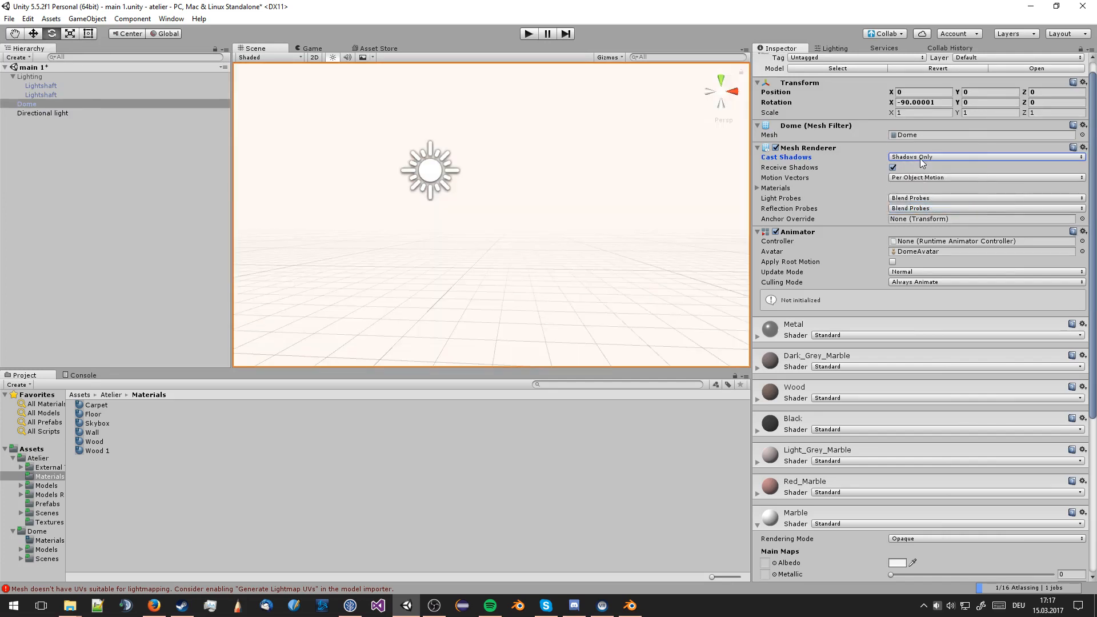
left_click(921, 159)
left_click(919, 170)
left_click(919, 158)
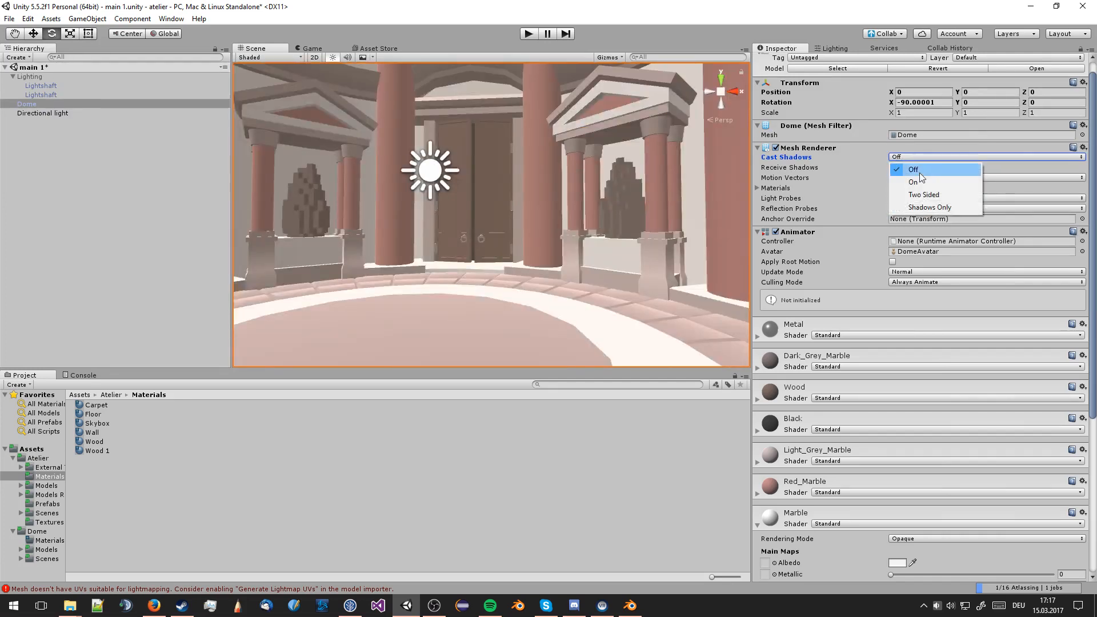
left_click(920, 182)
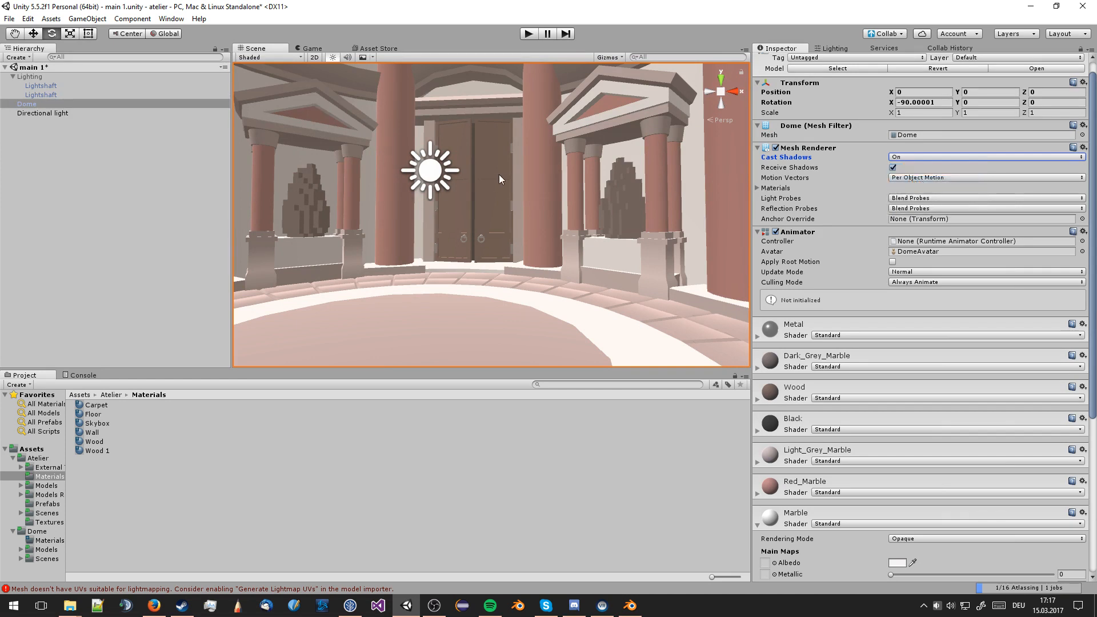
Set the directional light's Shadow Type to Hard Shadows, inspect the shadows on the floor, and switch it to Soft Shadows
left_click(440, 174)
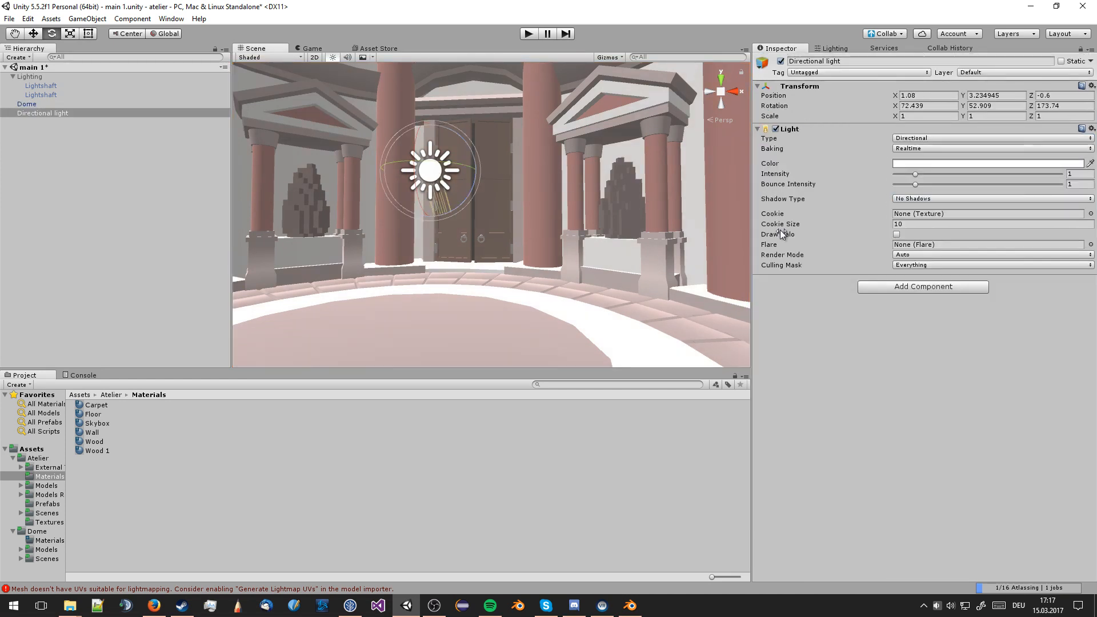
left_click(914, 200)
left_click(923, 220)
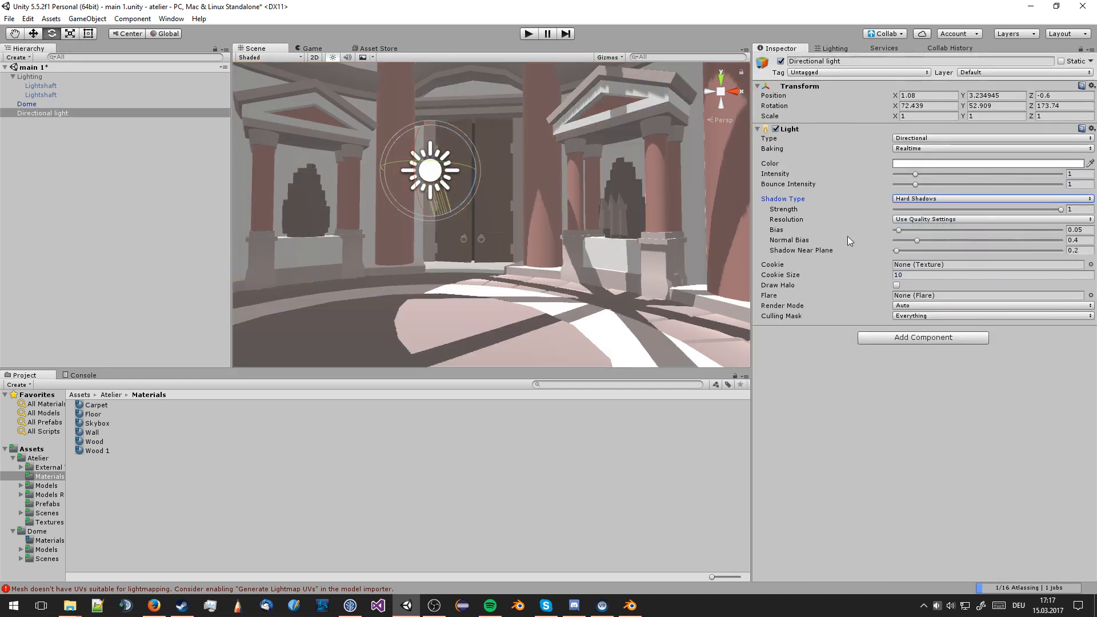
middle_click_drag(602, 224, 619, 248)
right_click_drag(620, 247, 666, 282)
middle_click_drag(663, 280, 671, 255)
scroll(659, 275, "up", 3)
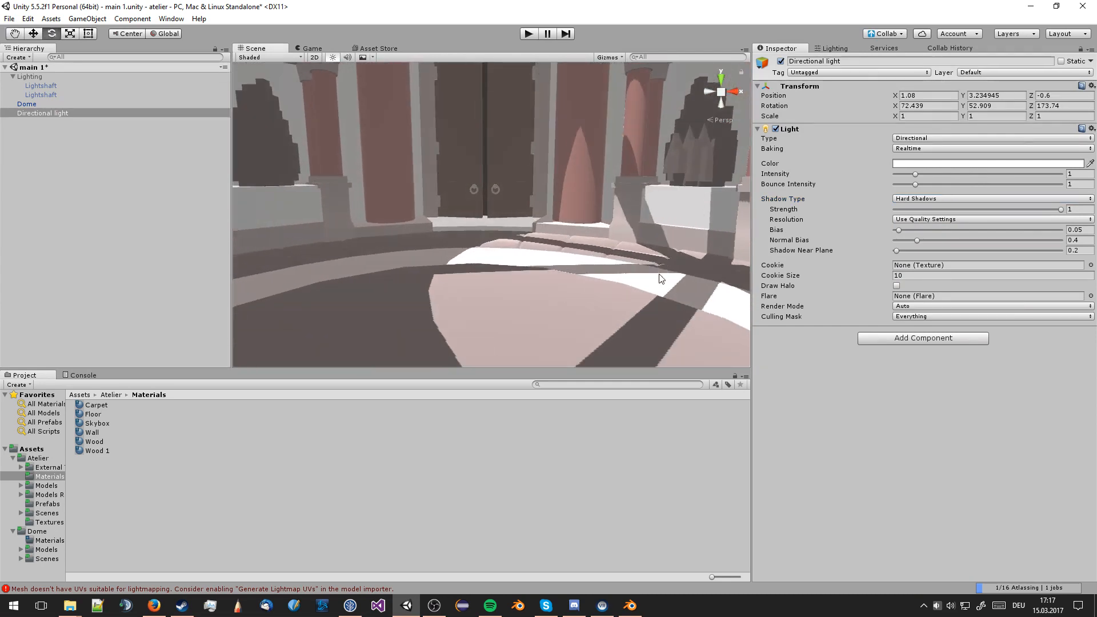
right_click_drag(659, 278, 658, 290)
left_click(934, 200)
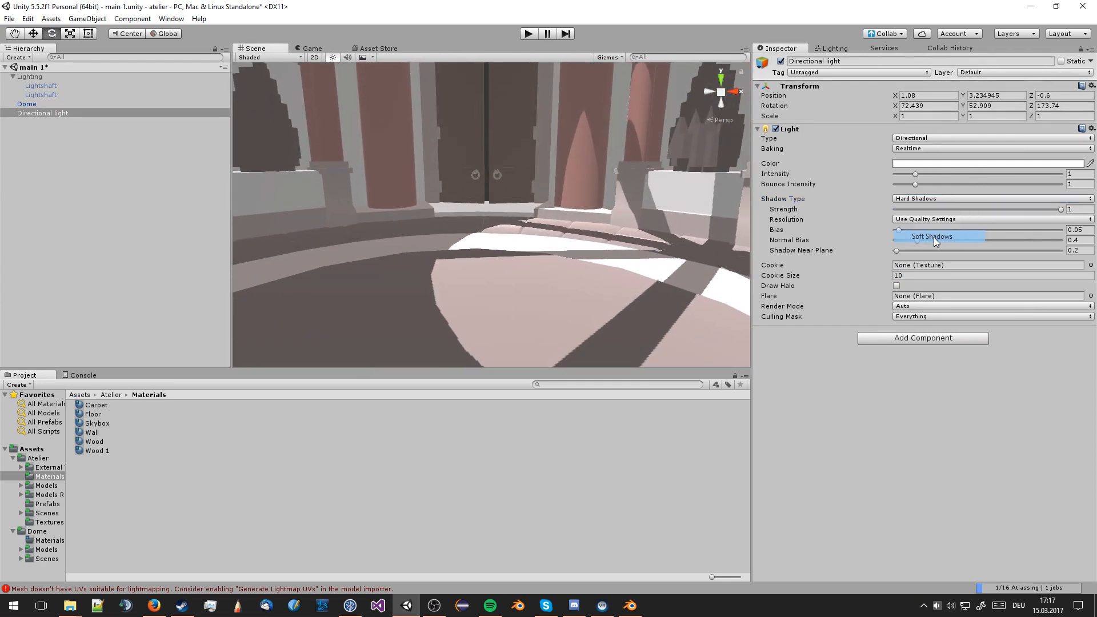
left_click(933, 238)
scroll(623, 228, "down", 3)
scroll(615, 232, "down", 2)
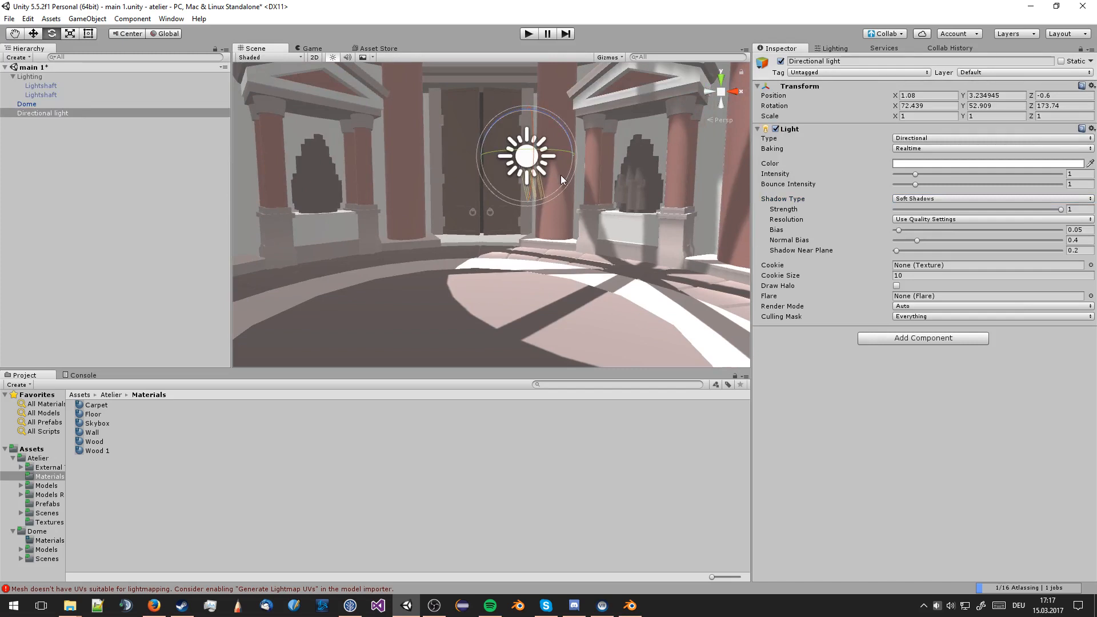
Rotate the directional light to about X 76, Y 62.9, Z 207.4 to shift the shadows on the dome's floor
mouse_move(560, 174)
left_mouse_down()
mouse_move(585, 165)
mouse_move(578, 176)
left_mouse_up()
right_click_drag(577, 176, 550, 249)
left_click_drag(477, 234, 465, 239)
right_click_drag(464, 239, 486, 271)
left_click(475, 101)
middle_click_drag(490, 255, 566, 252)
scroll(502, 240, "up", 3)
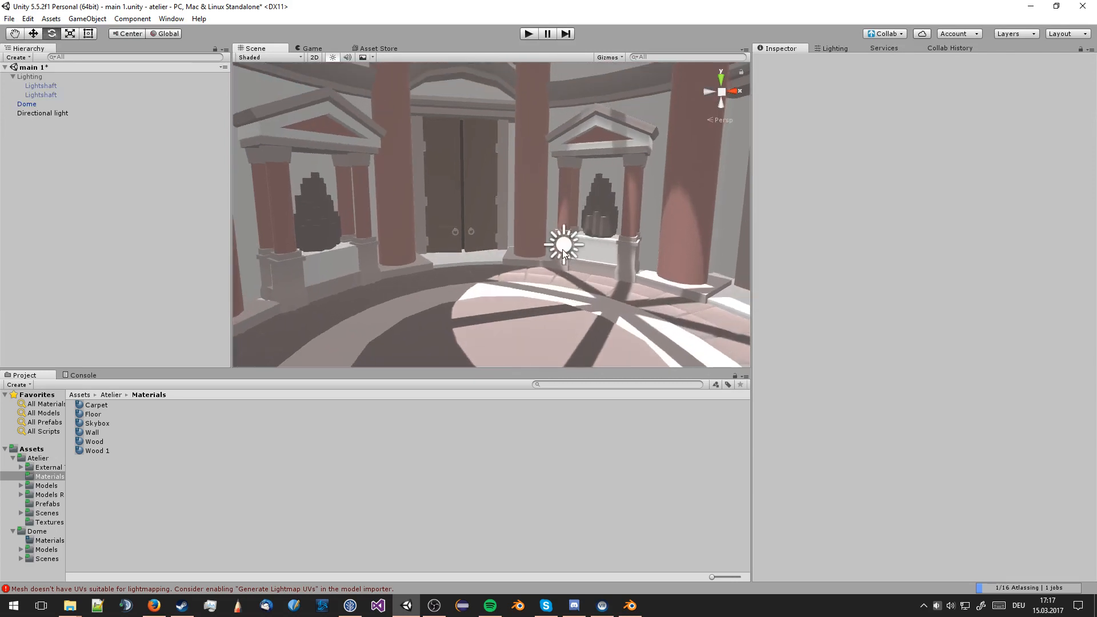
Fine-tune the directional light's rotation and check how the light and shadows fall across the dome's interior
left_click(566, 251)
right_click_drag(566, 251, 606, 285)
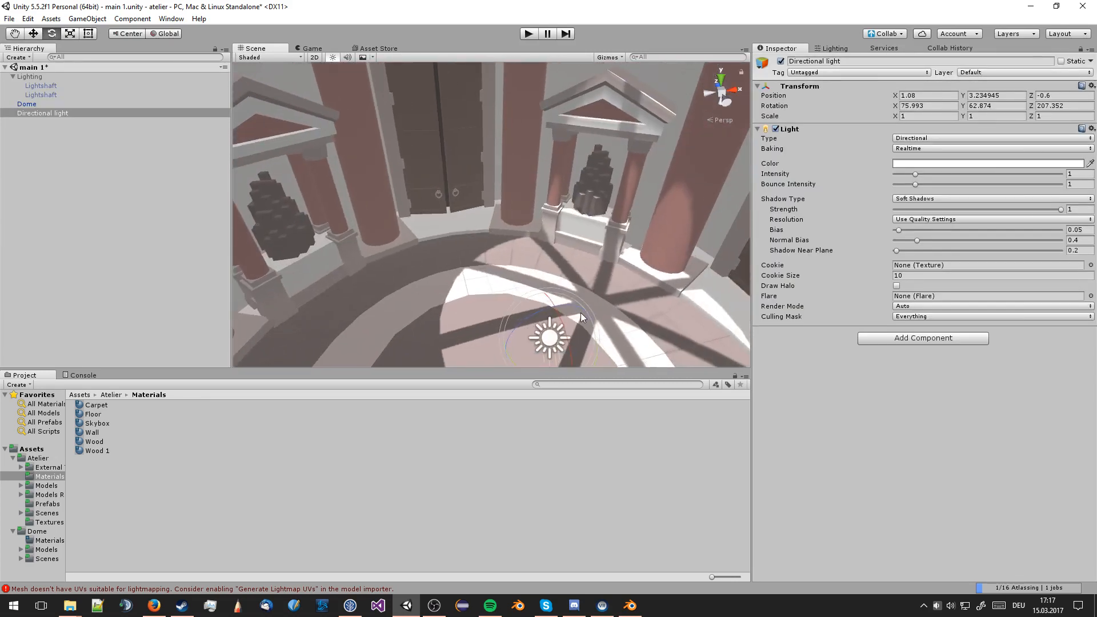
middle_click_drag(579, 323, 595, 277)
left_click_drag(573, 275, 573, 275)
right_click_drag(573, 274, 473, 221)
left_click(521, 132)
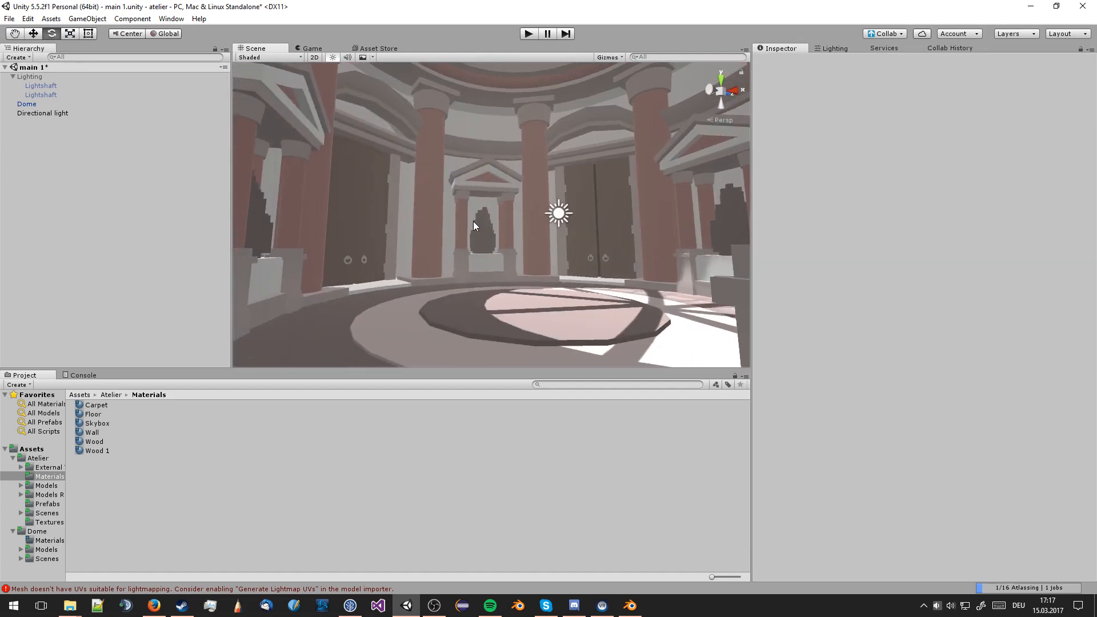
Build the scene's baked lighting with the current lighting settings
scroll(473, 221, "up", 2)
left_click(833, 48)
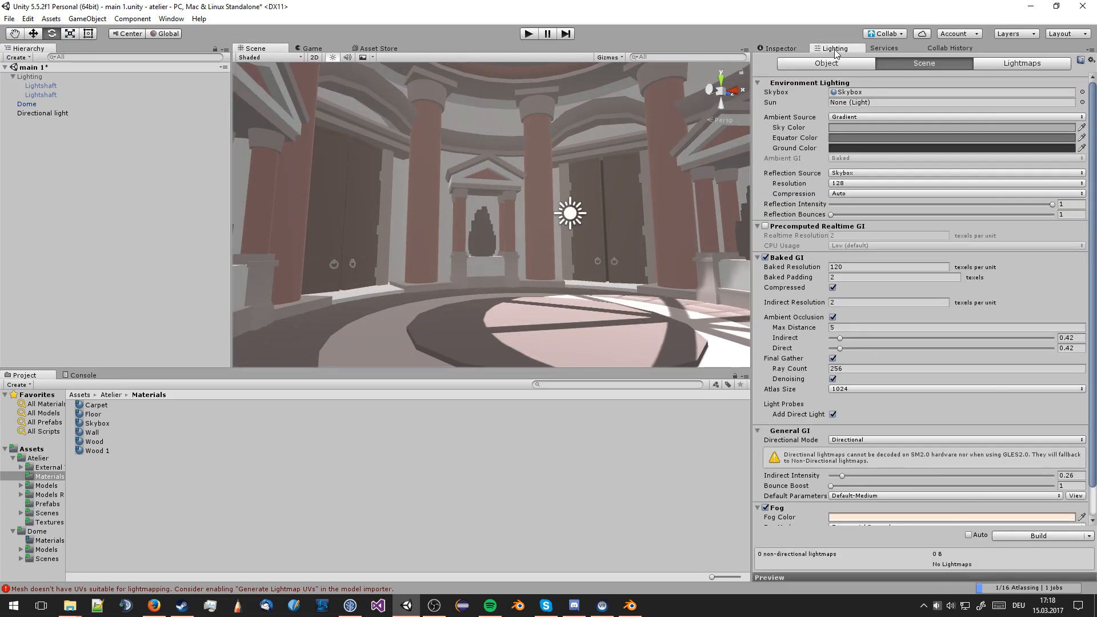
left_click(1018, 535)
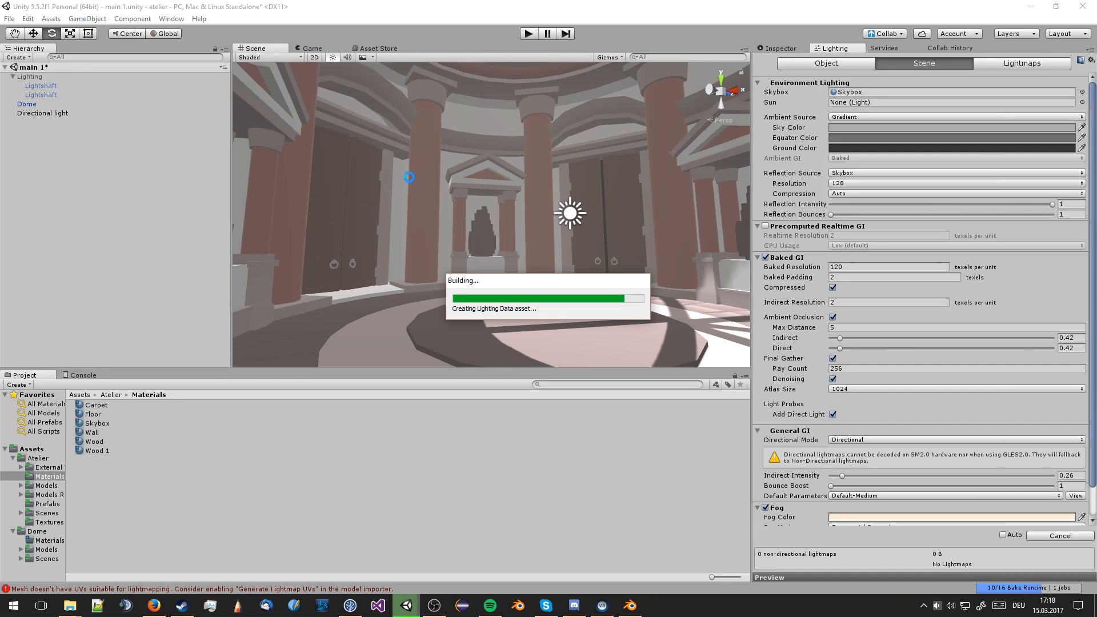
Add a reflection probe to the scene
left_click(83, 20)
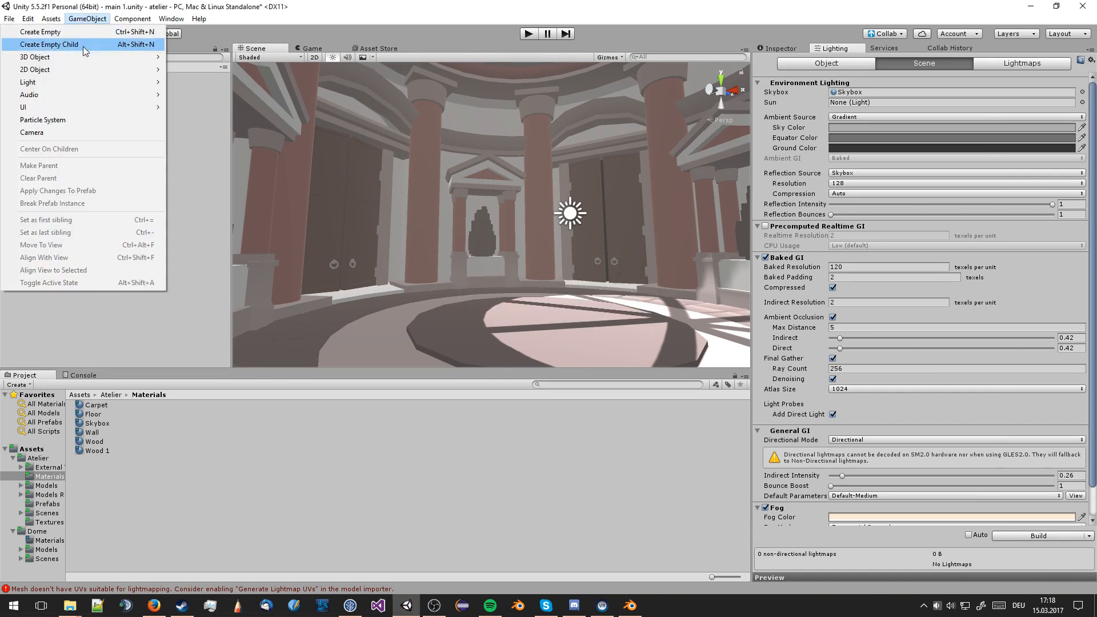
mouse_move(67, 87)
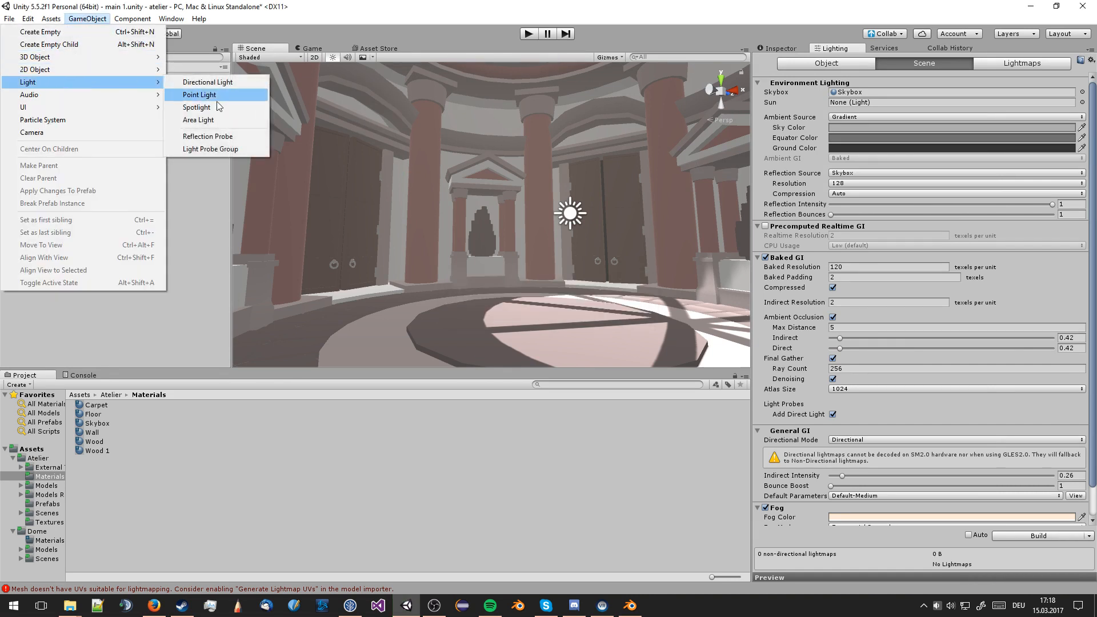
left_click(242, 138)
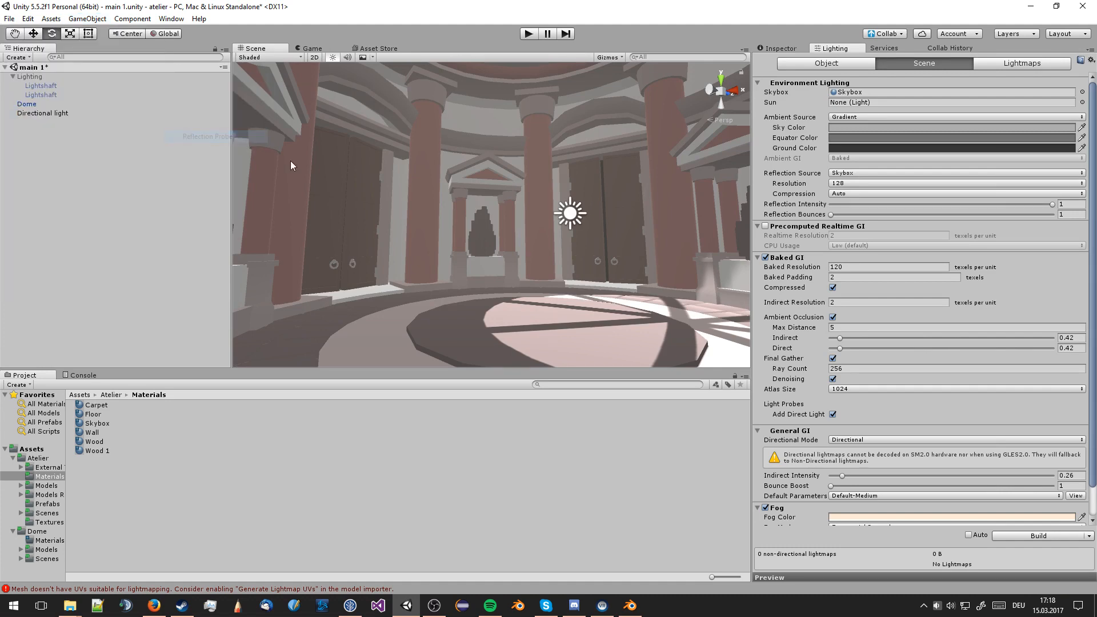
middle_click_drag(560, 223, 548, 267)
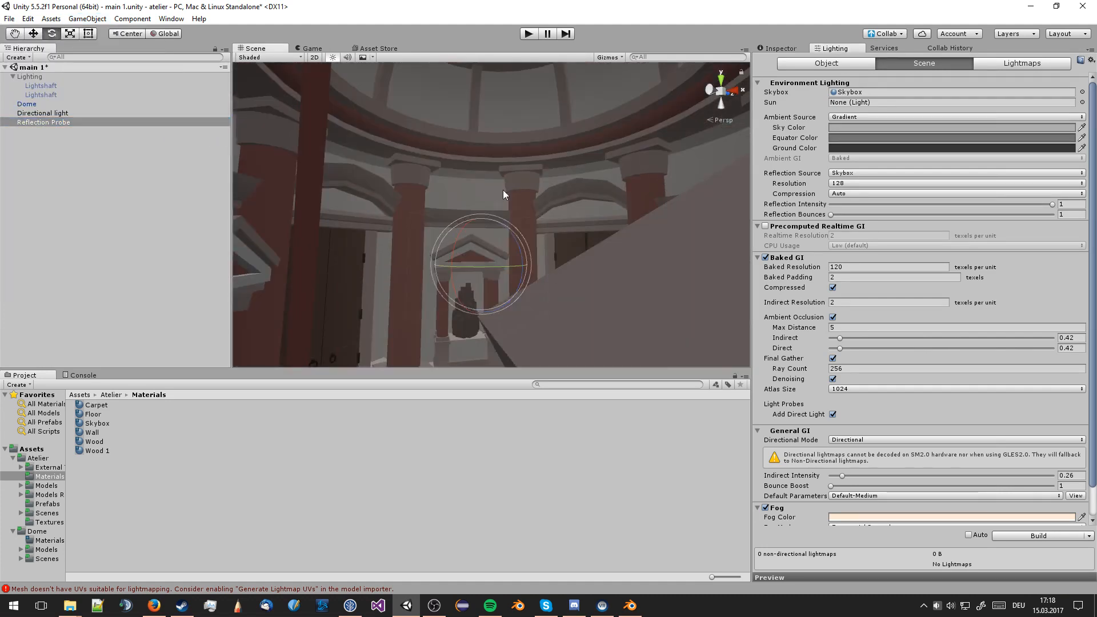
Position the reflection probe at X 0, Y 0, Z 0 and frame it in the scene view
left_click(779, 49)
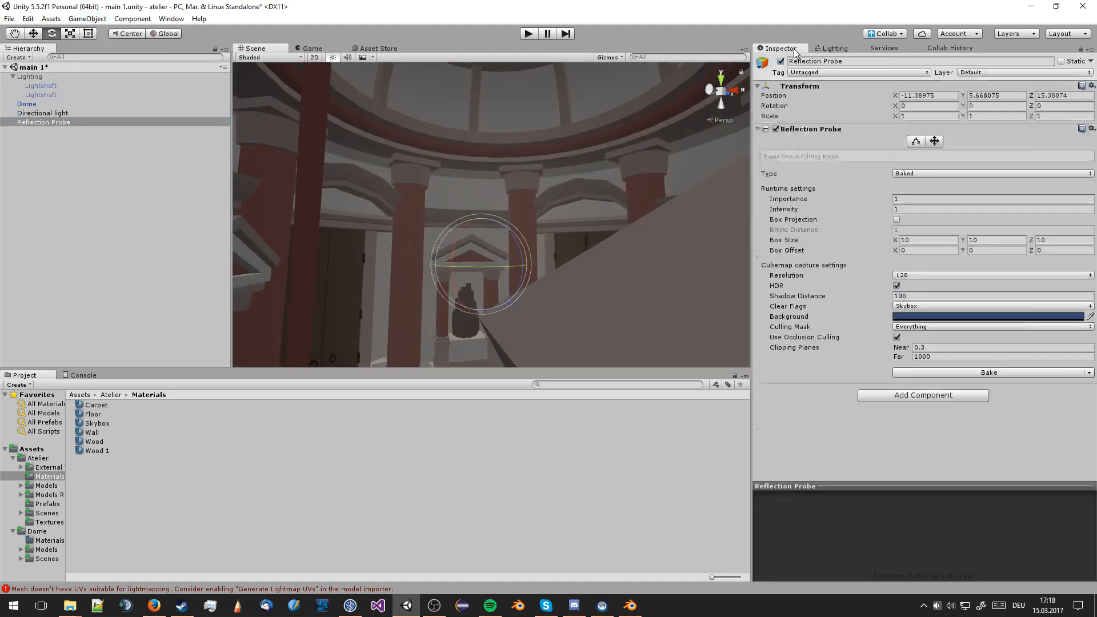
left_click(926, 95)
type("0")
left_click(994, 96)
type("0")
left_click(1060, 96)
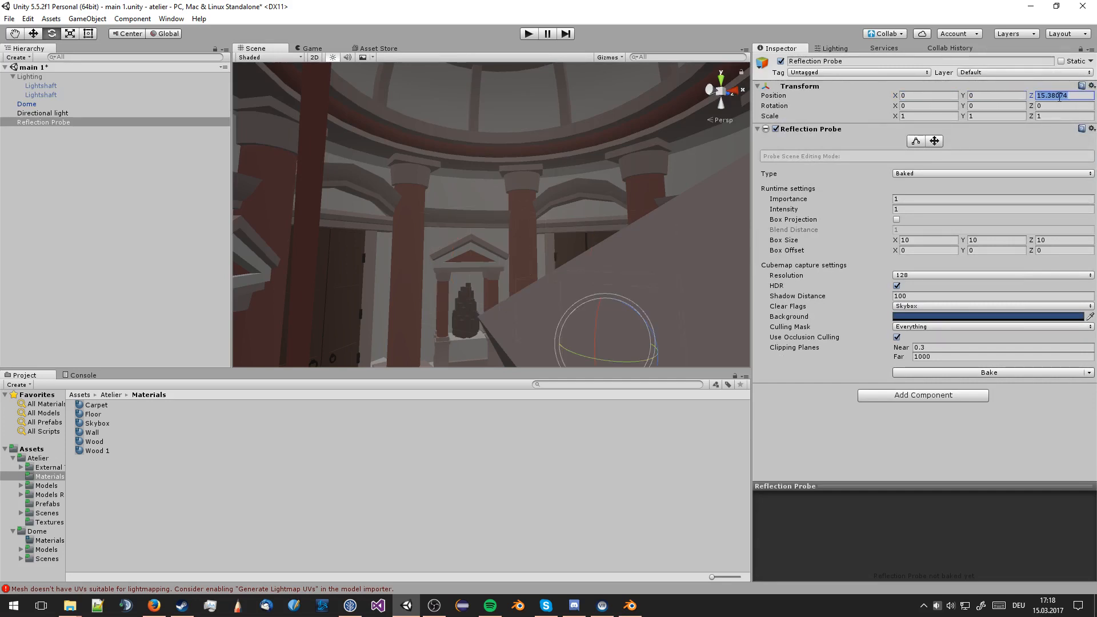
type("0")
key("Return")
key("f")
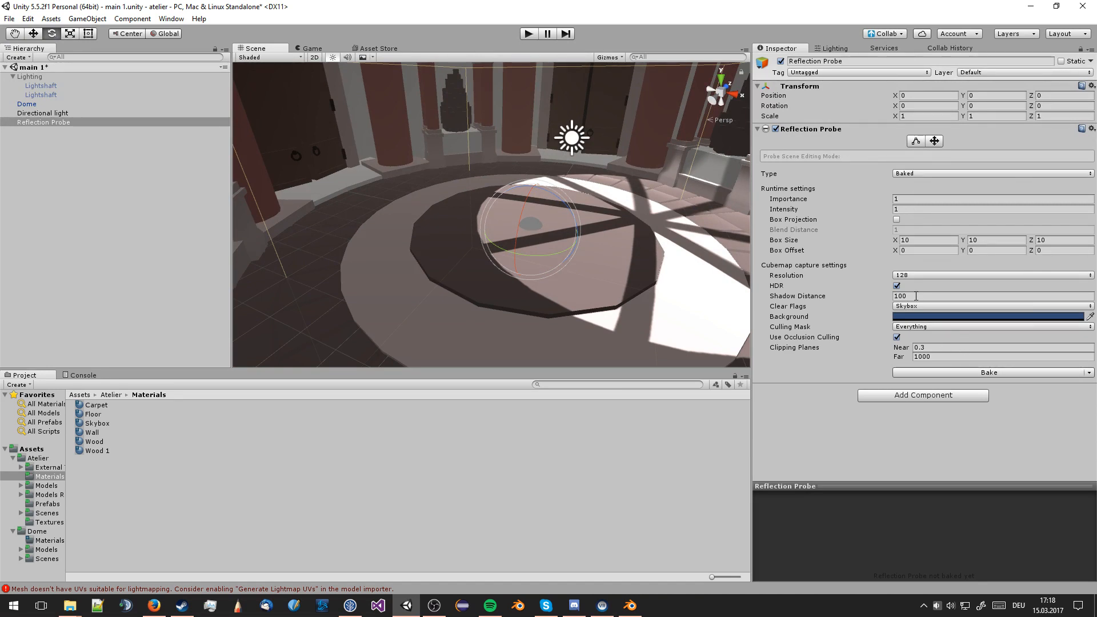
Set the reflection probe's box size to 20 on X, Y and Z
left_click(921, 240)
type("20")
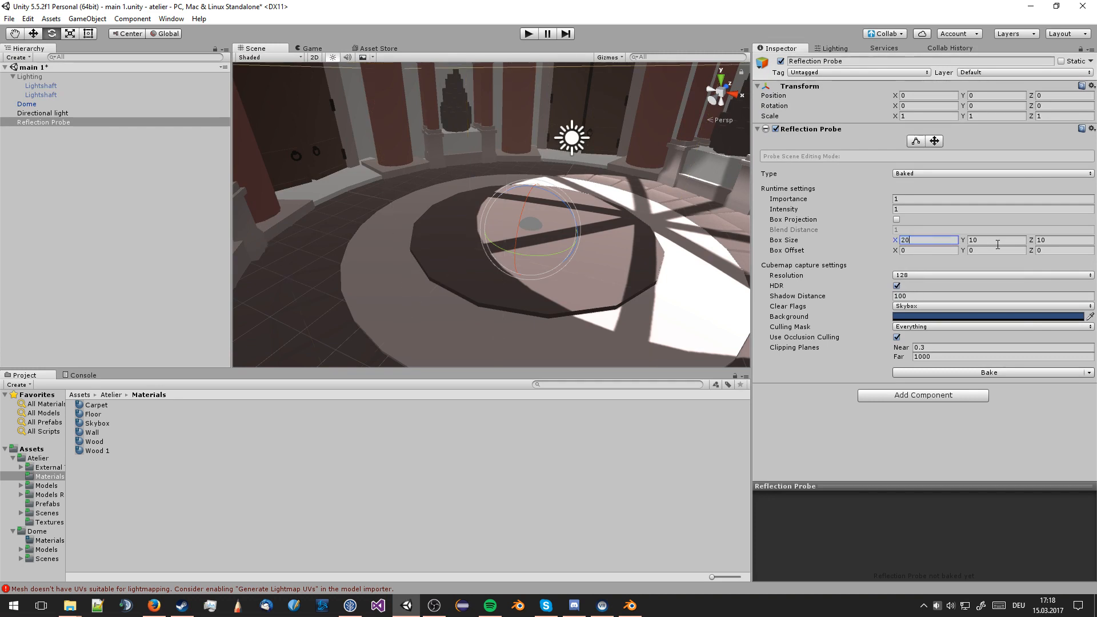
left_click(998, 244)
type("20")
left_click(1051, 240)
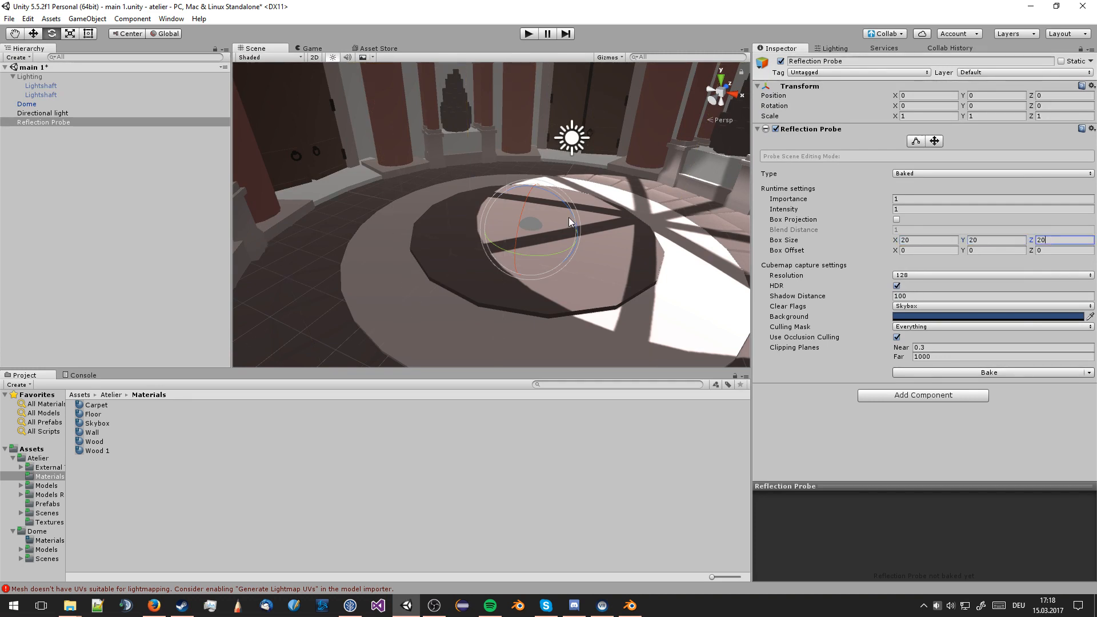
Raise the reflection probe above the dome's floor to about Y 3.44 and bake it
right_click_drag(569, 218, 497, 137)
middle_click_drag(667, 236, 639, 212)
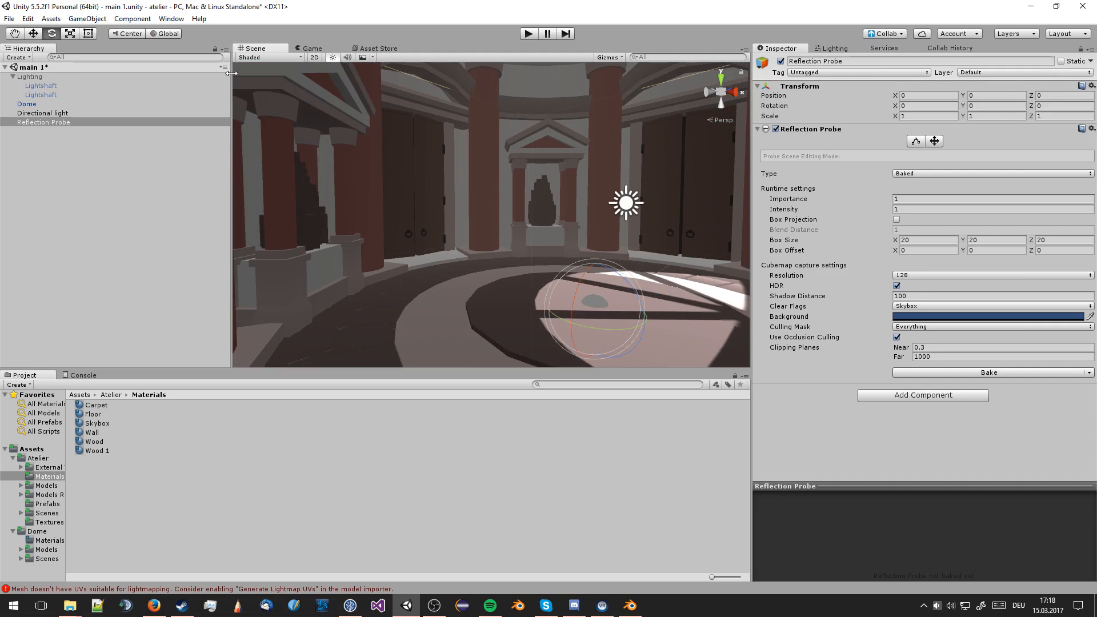
left_click(33, 33)
left_click_drag(598, 276, 598, 171)
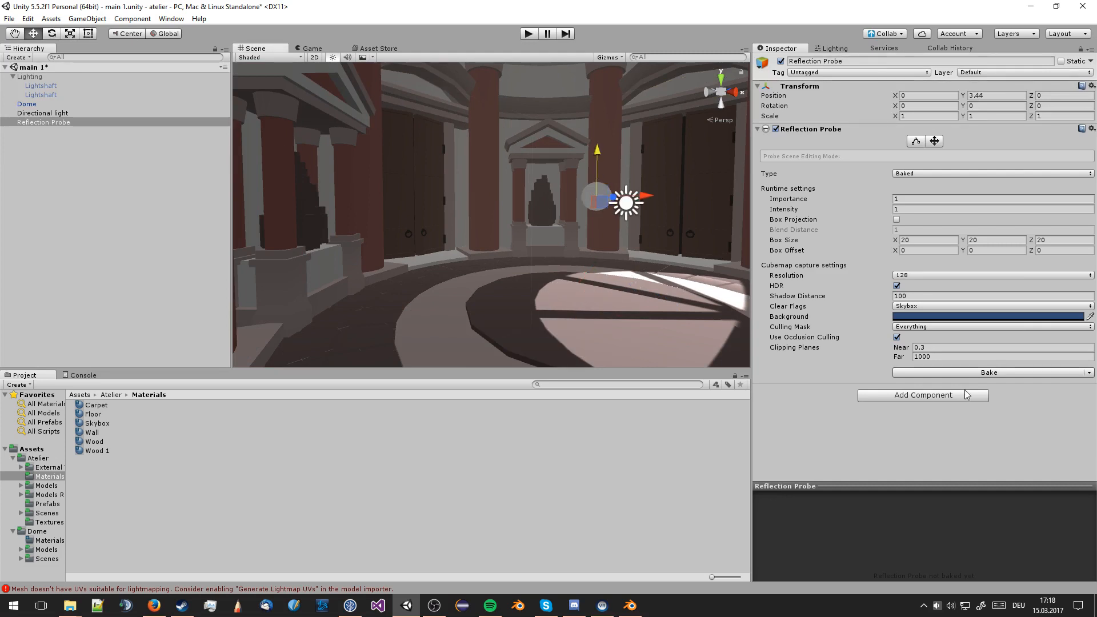
left_click(978, 373)
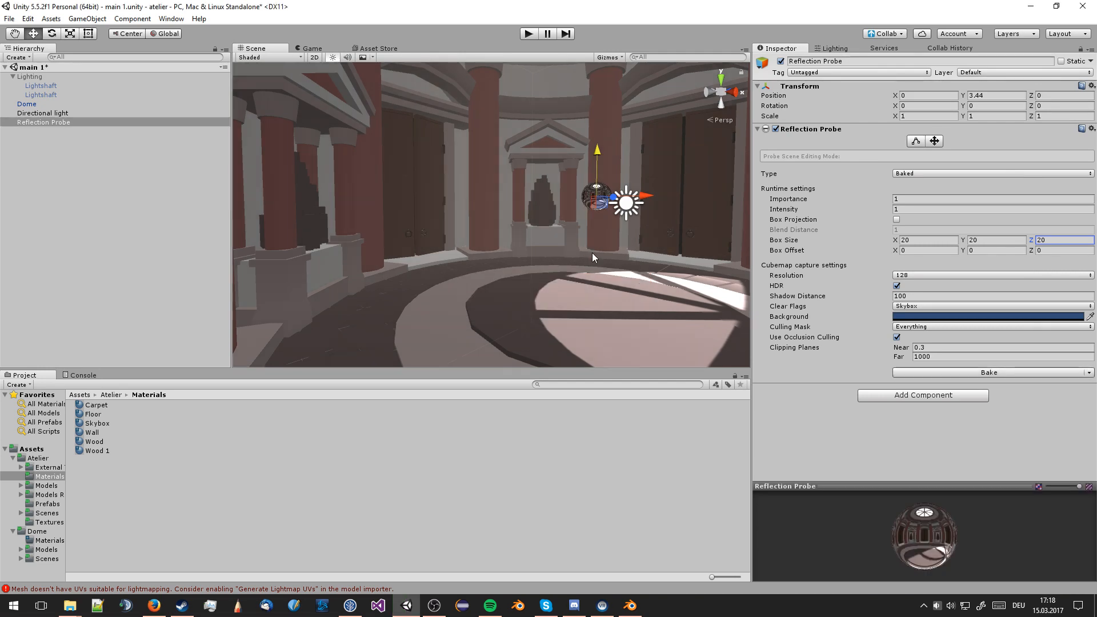
Move the reflection probe in front of one of the dome's doors, at about Z -8.77, and bake it again
middle_click_drag(592, 253, 549, 288)
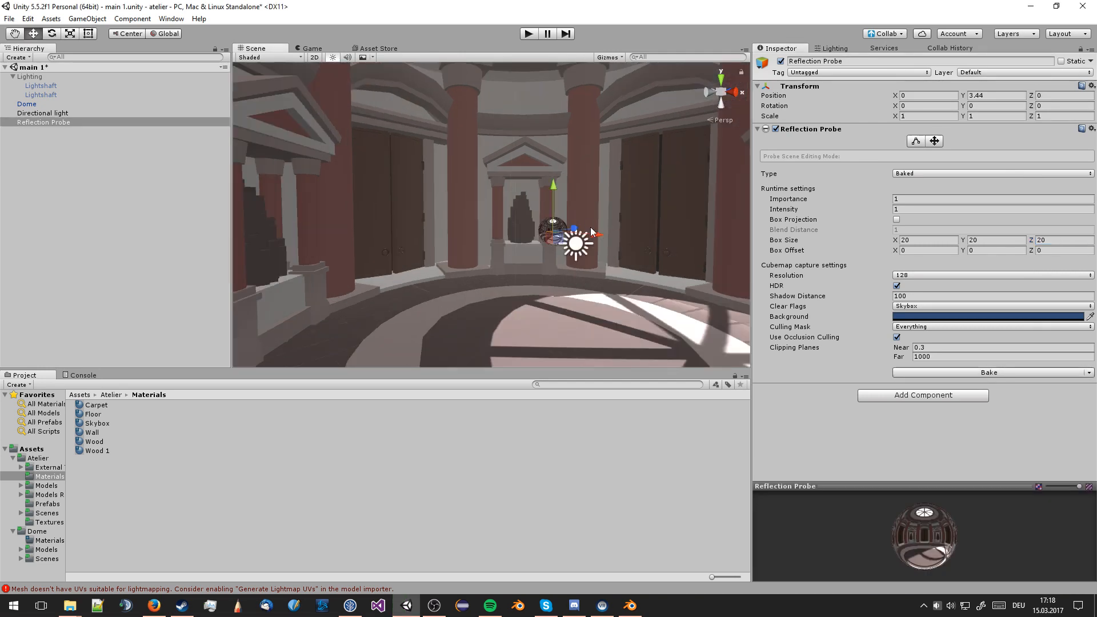
scroll(578, 263, "up", 3)
right_click_drag(591, 228, 565, 275)
scroll(577, 263, "down", 4)
scroll(577, 263, "up", 4)
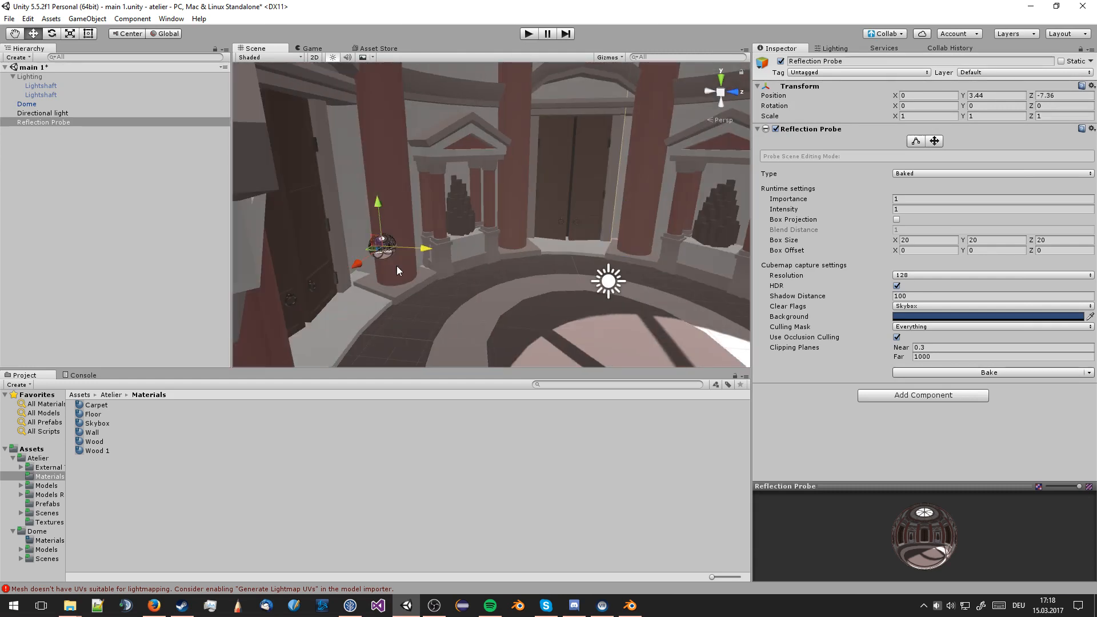
left_click_drag(397, 266, 359, 250)
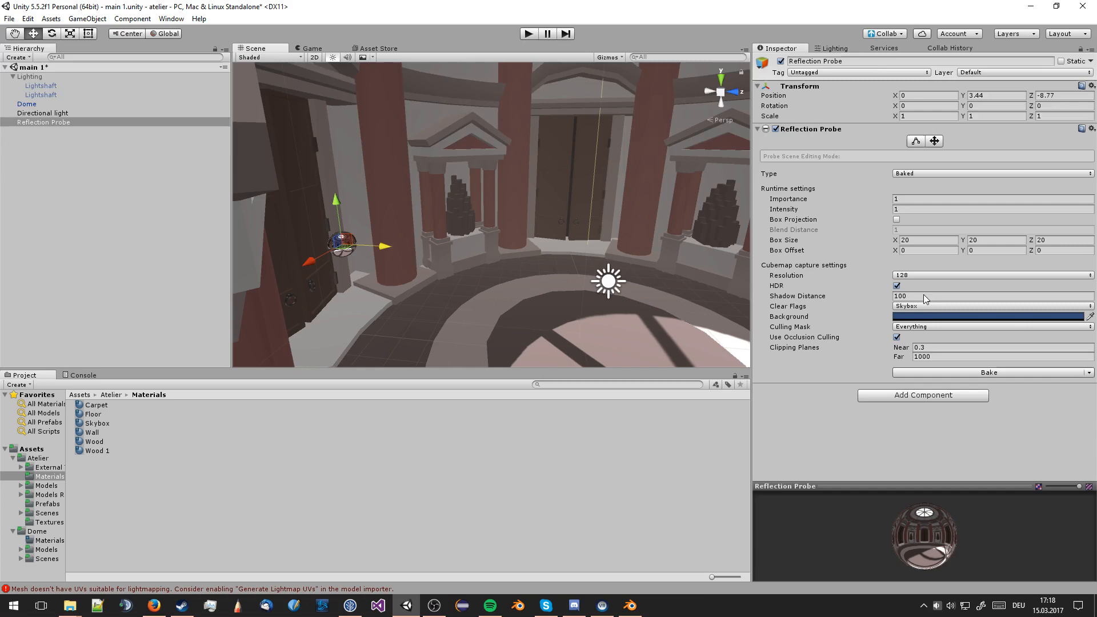
left_click(948, 372)
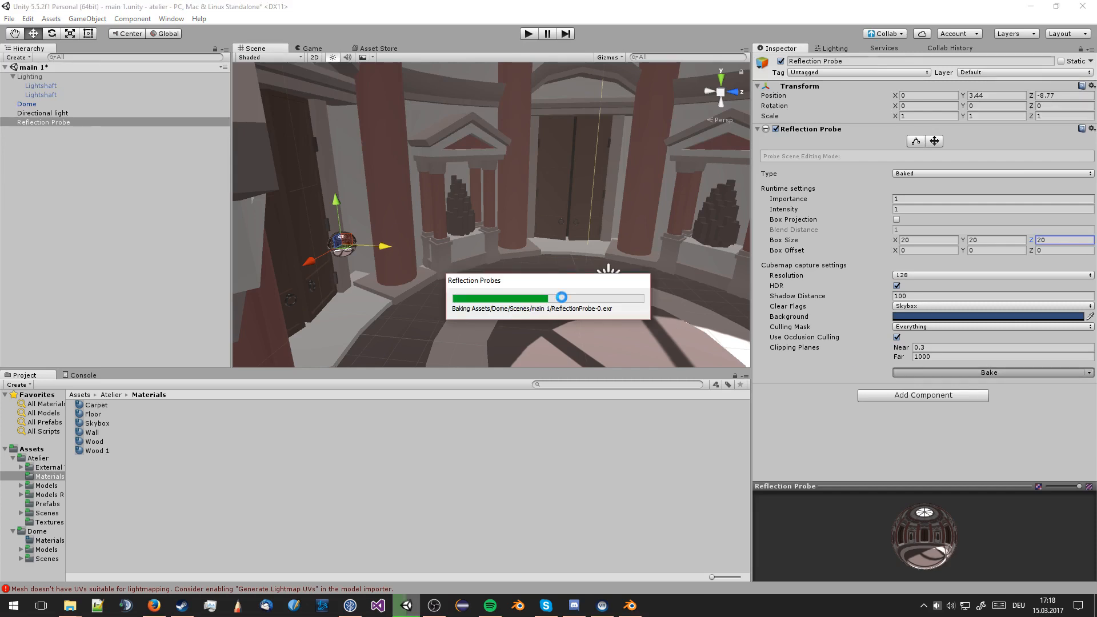
Duplicate the reflection probe, move the copy to the opposite door at about Z 10.08 and bake it
key("w")
right_click_drag(555, 282, 521, 314)
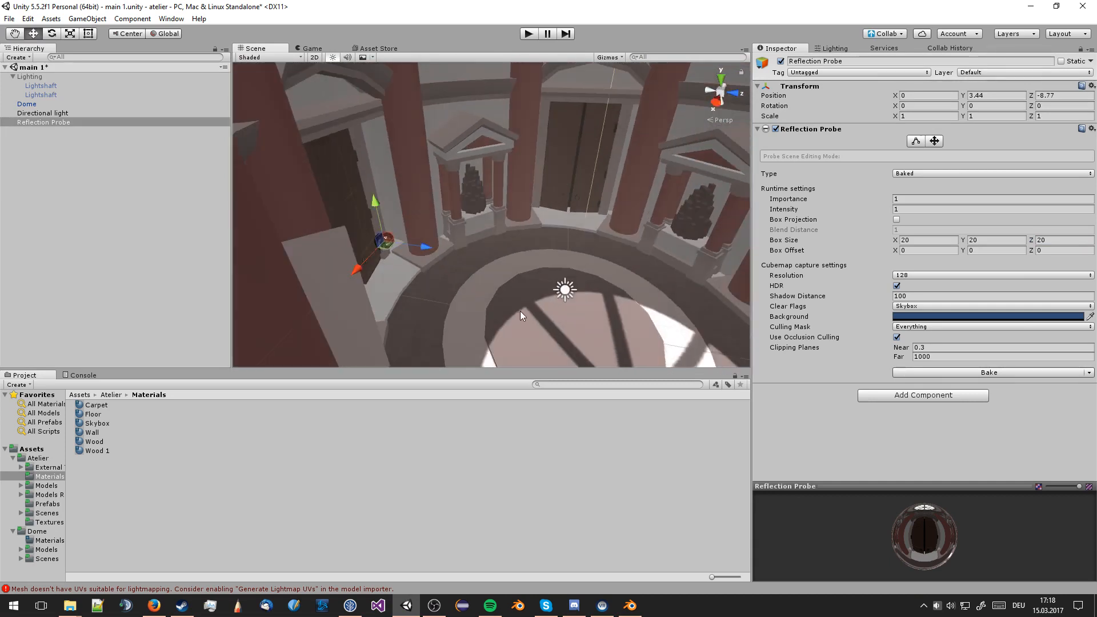
right_click_drag(467, 293, 488, 283)
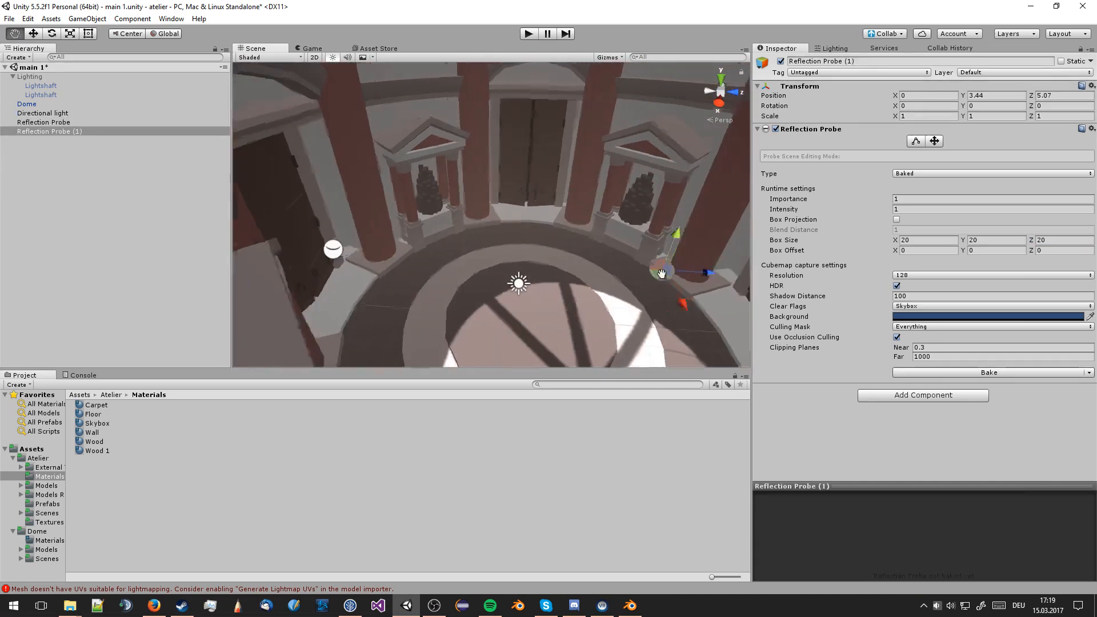
middle_click_drag(720, 274, 619, 276)
left_click_drag(594, 277, 718, 284)
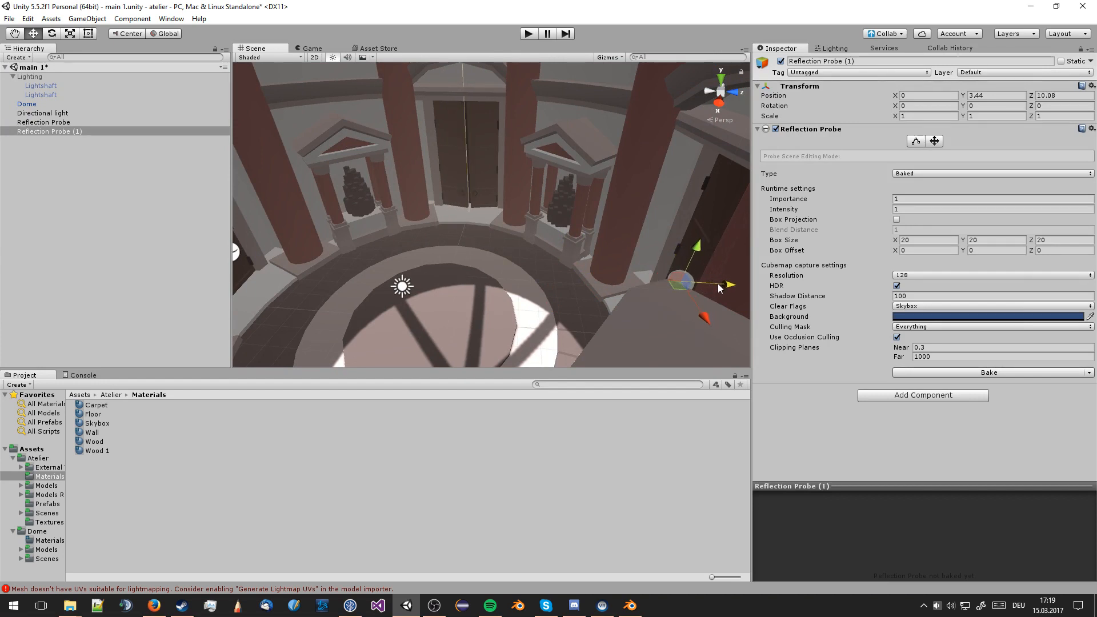
left_click(920, 372)
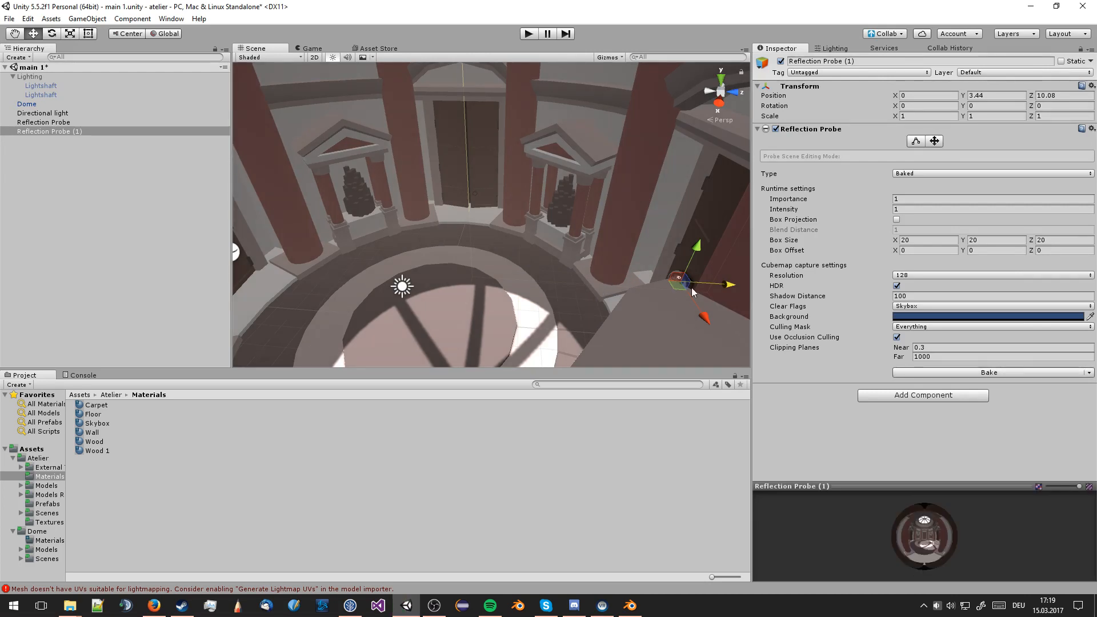
Duplicate the probe at Z 10.08 and move the copy to the dome's centre, at about Z -0.16
left_click_drag(691, 282, 577, 306)
key("ctrl+z")
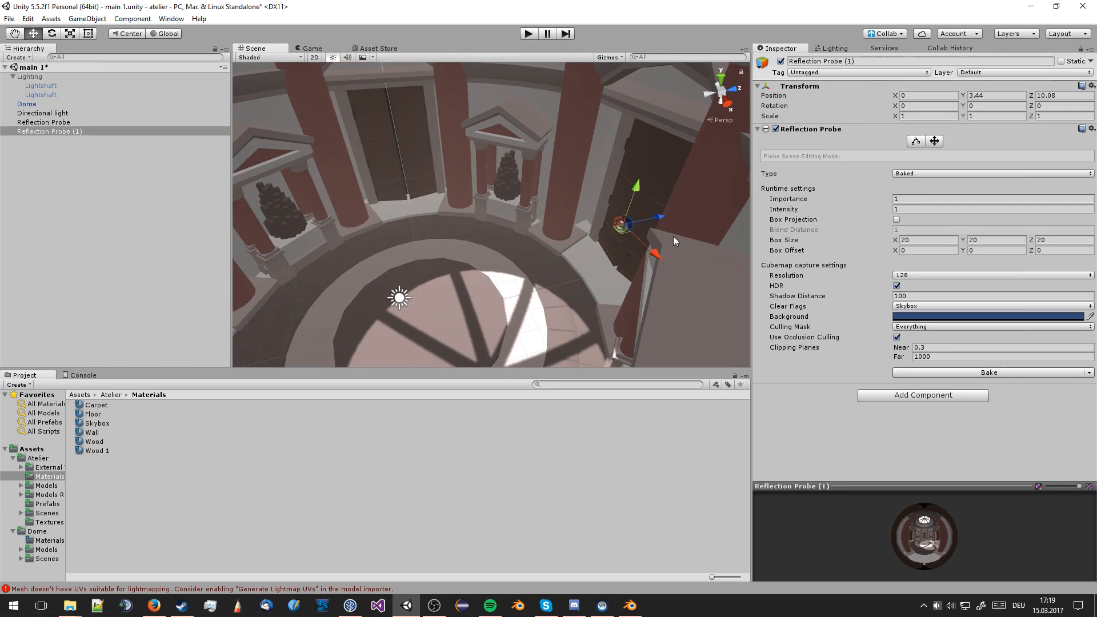
key("ctrl+d")
left_click_drag(657, 218, 484, 265)
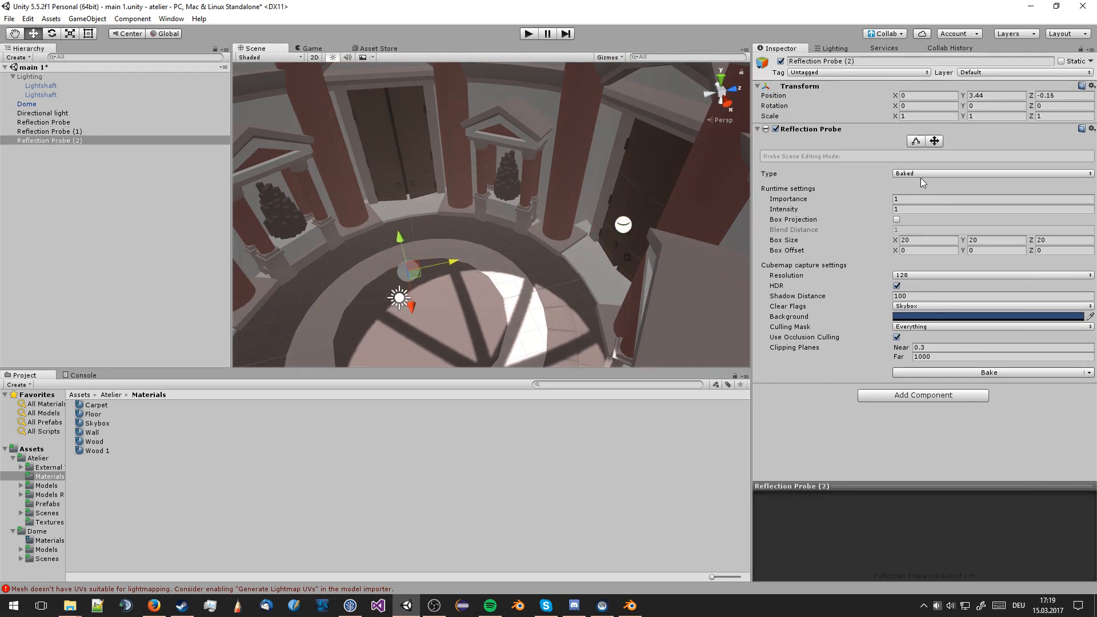
Duplicate the central reflection probe and move the copy to a side door at about X -9.7
middle_click_drag(376, 289, 609, 286)
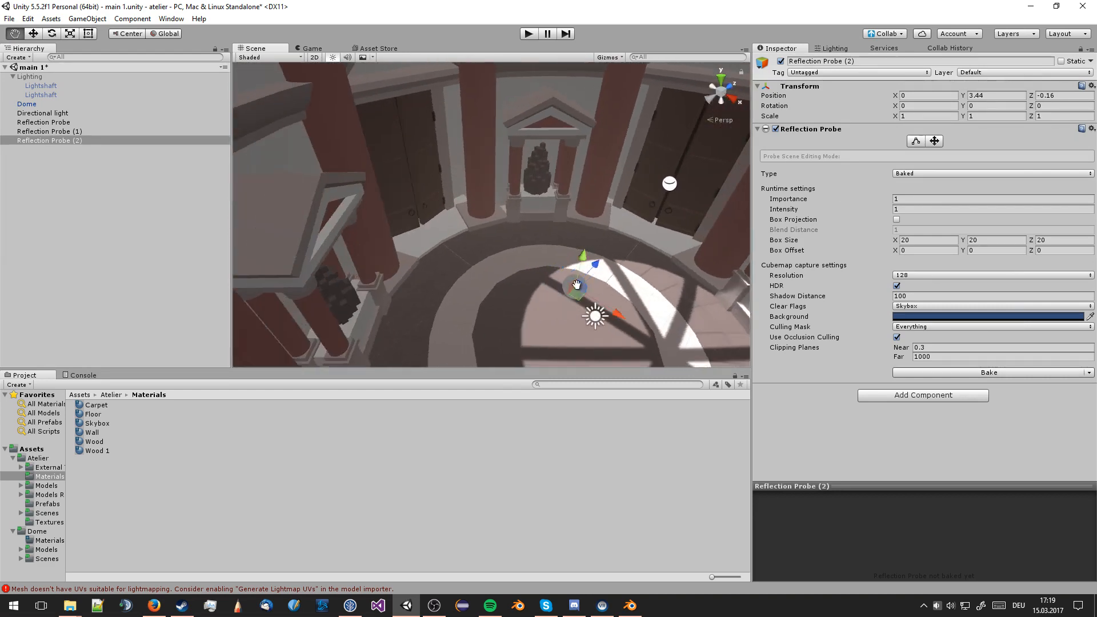
key("ctrl+d")
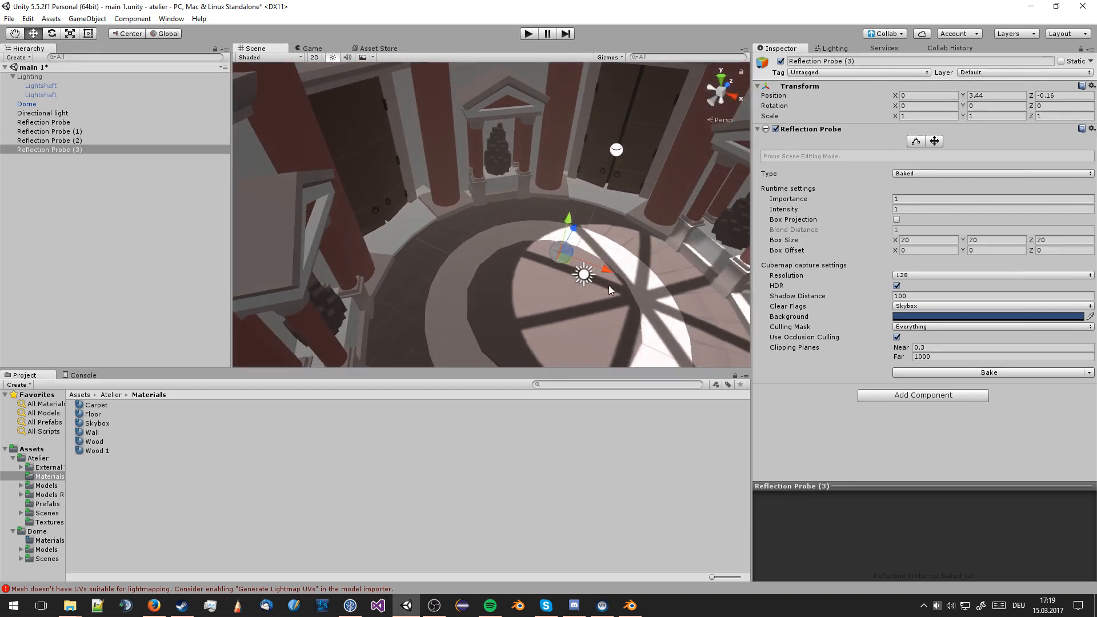
left_click_drag(605, 269, 365, 200)
Duplicate the central reflection probe again and place this copy at the opposite side door, at about X 10.05
right_click_drag(478, 221, 451, 249)
left_click(391, 258)
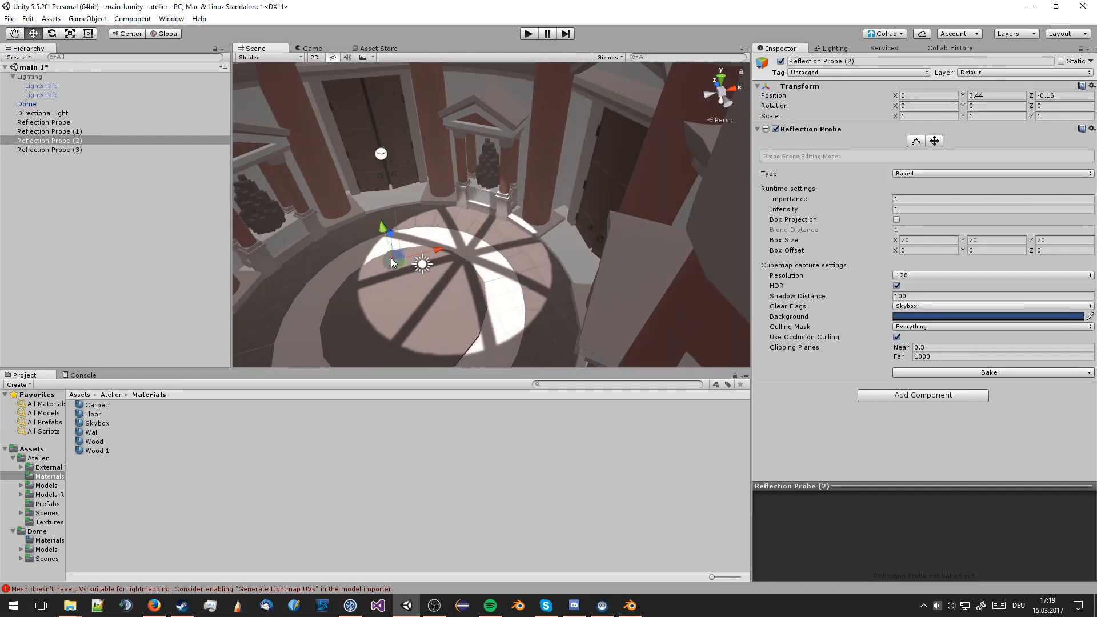
key("ctrl+d")
left_click_drag(434, 250, 677, 207)
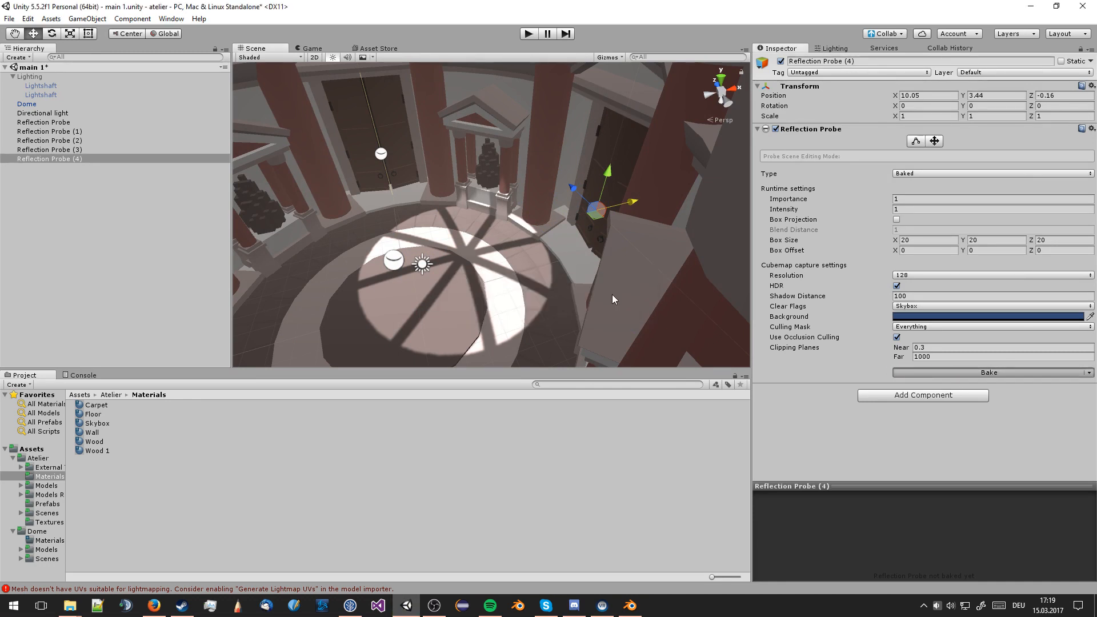
Bake the reflection probes at the dome's centre and at X -9.7, and check the bake of the one at Z 10.08
left_click(389, 260)
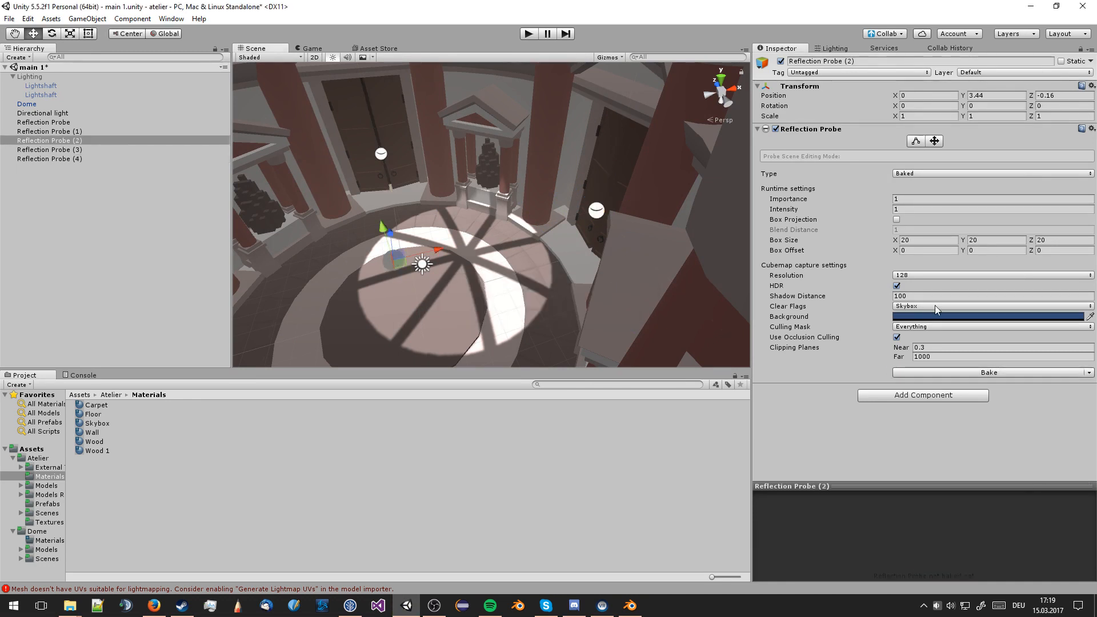
left_click(937, 372)
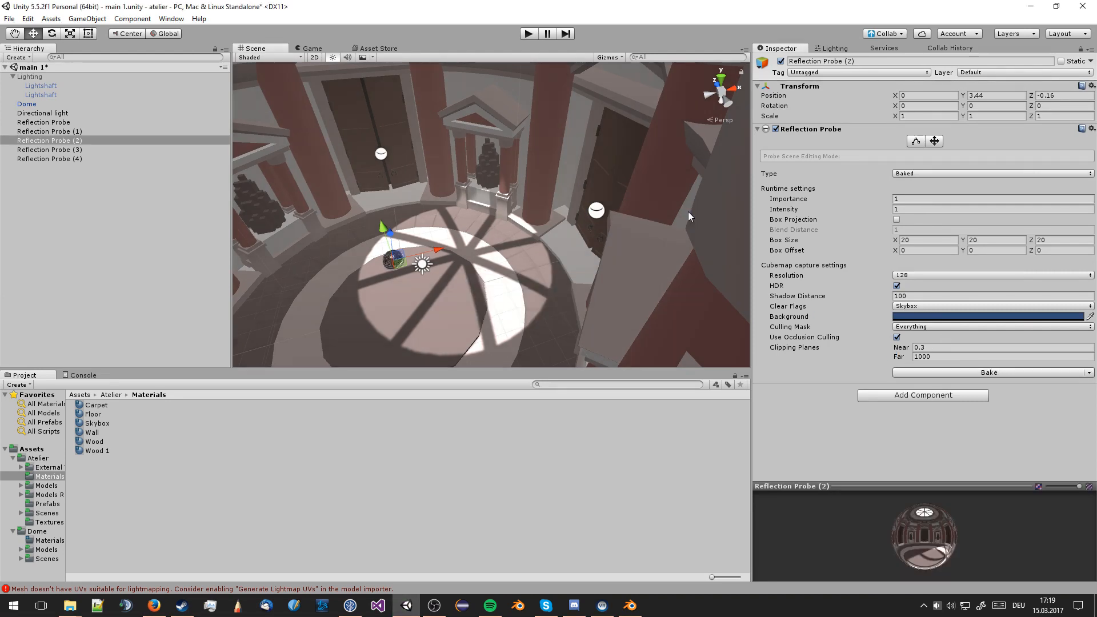
right_click_drag(662, 234, 444, 229)
left_click(426, 229)
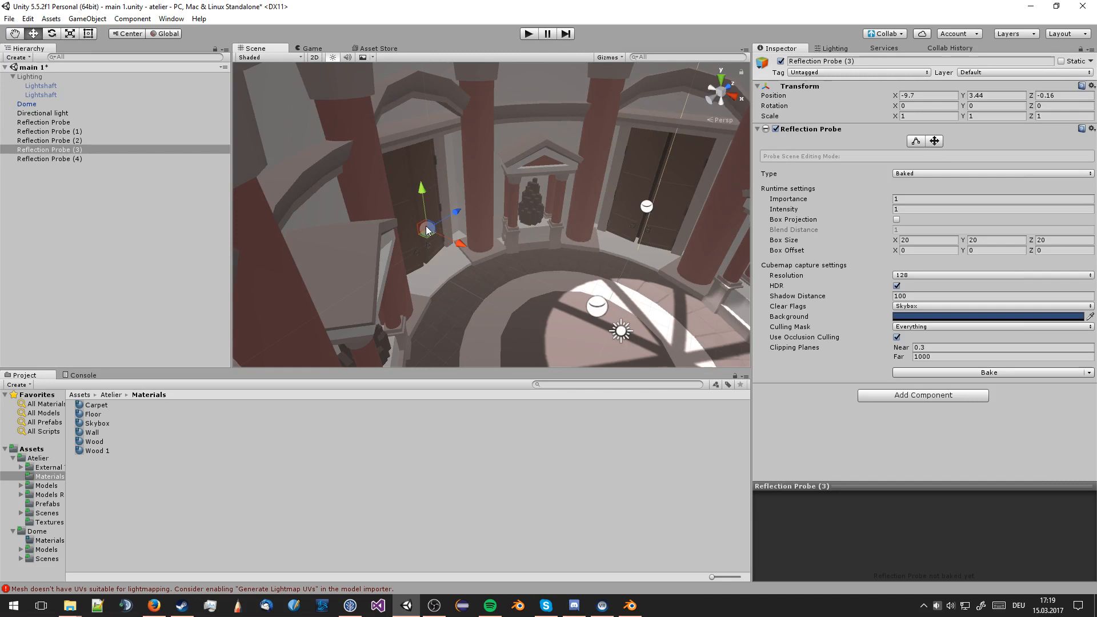
left_click(937, 372)
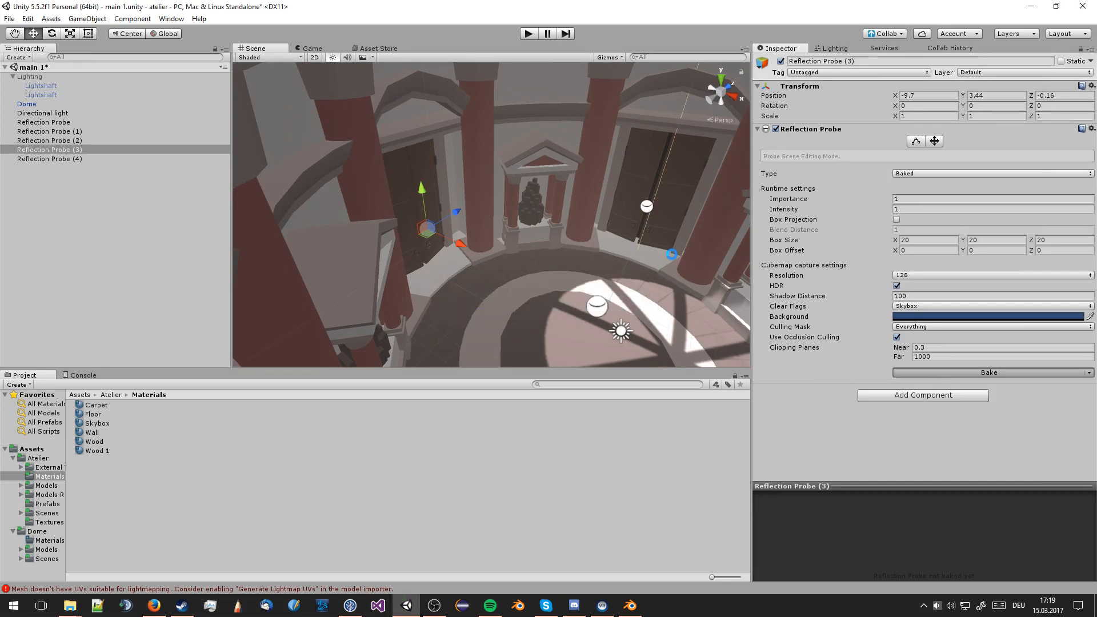
middle_click_drag(672, 255, 638, 207)
left_click(617, 144)
scroll(653, 246, "up", 2)
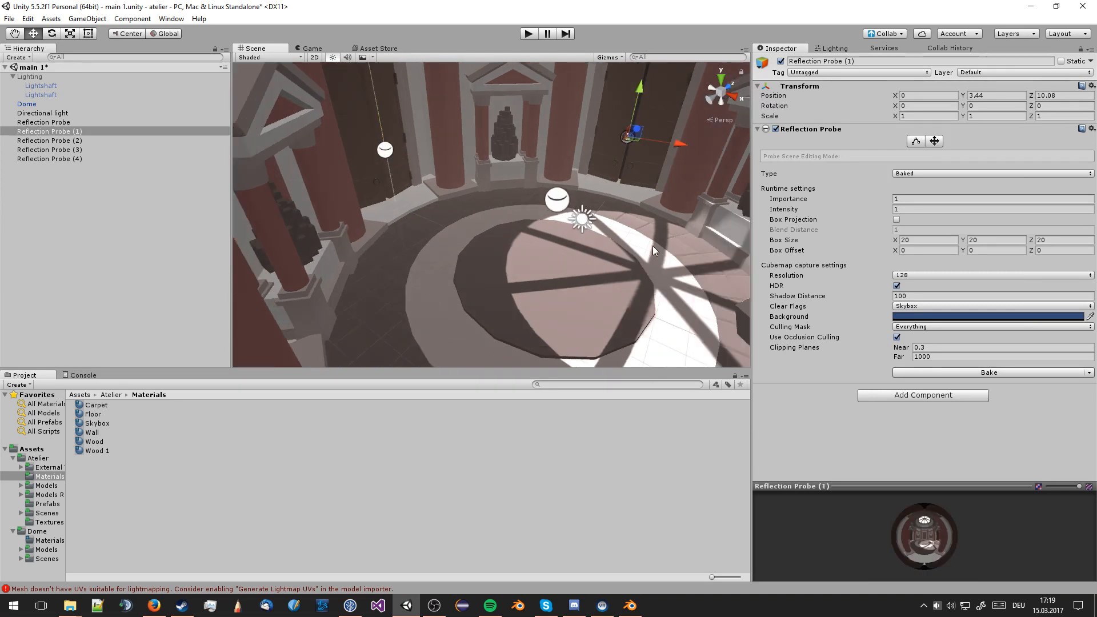
Test the dome's Dark_Grey_Marble material at smoothness 1 to inspect the floor reflections, and reduce the smoothness to a low value
left_click(516, 283)
scroll(583, 289, "up", 5)
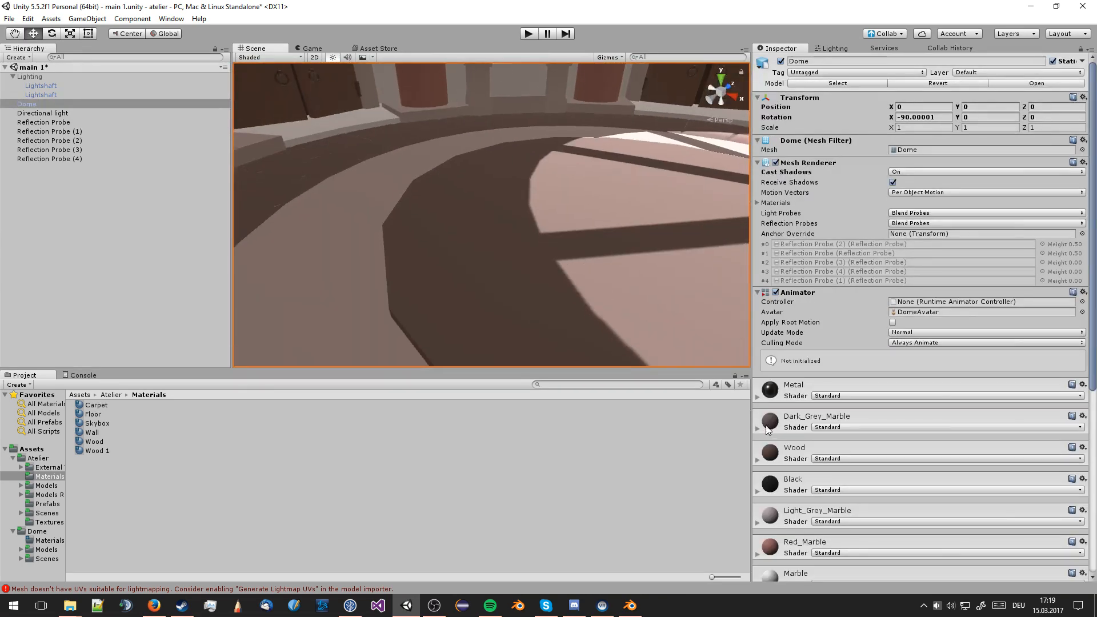
left_click(757, 428)
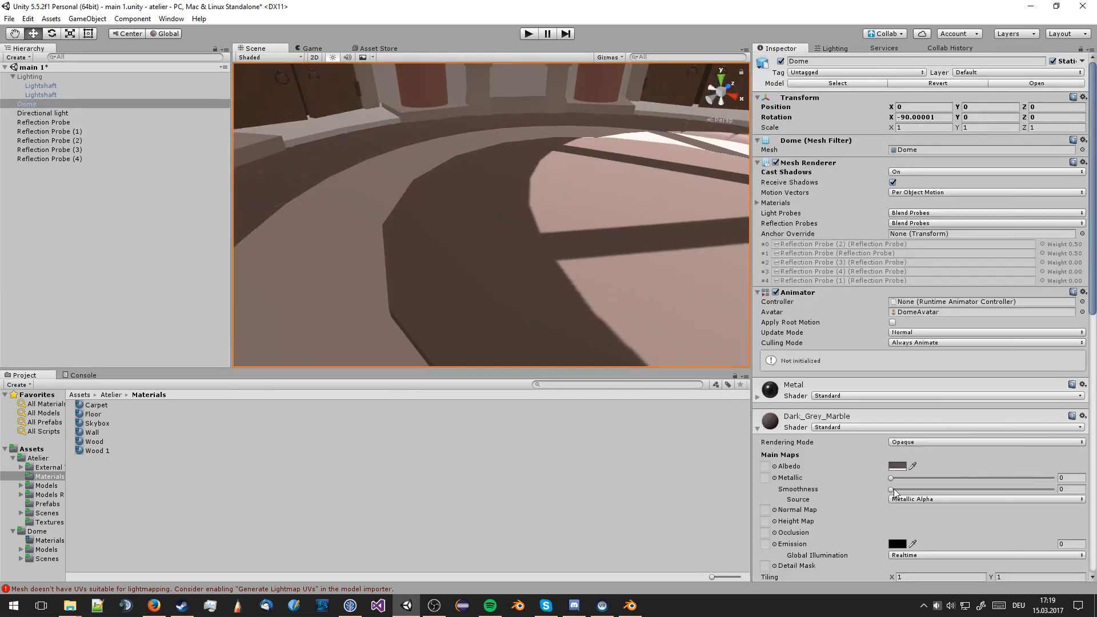
left_click_drag(892, 490, 1079, 490)
scroll(603, 257, "down", 4)
left_click_drag(602, 257, 522, 288, "alt")
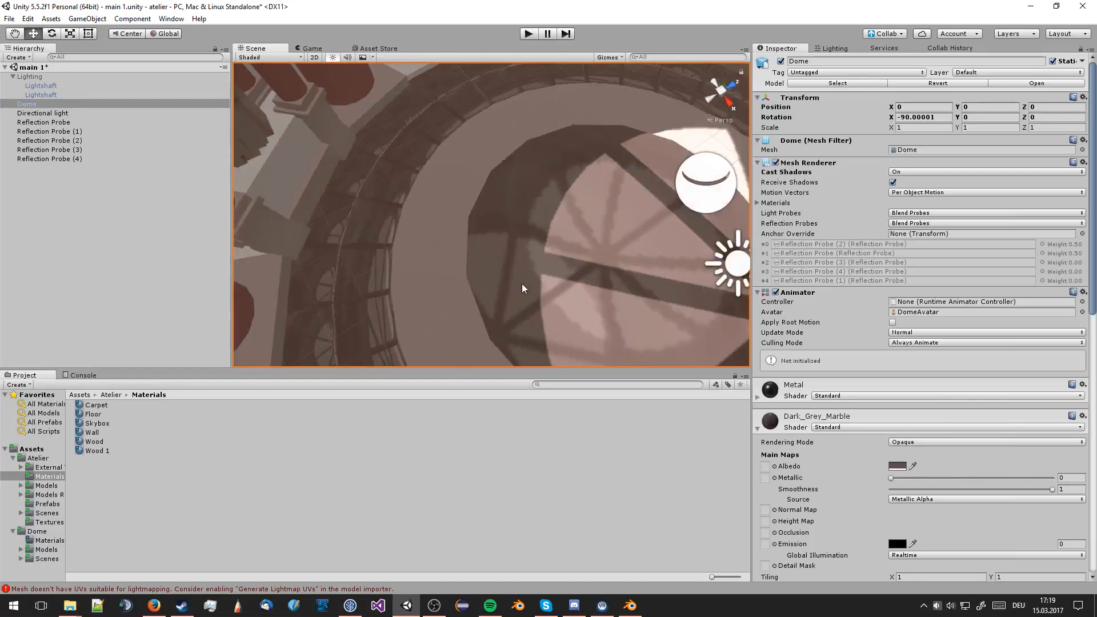
mouse_move(522, 288)
middle_mouse_down()
mouse_move(543, 311)
mouse_move(571, 274)
mouse_move(565, 261)
mouse_move(527, 275)
middle_mouse_up()
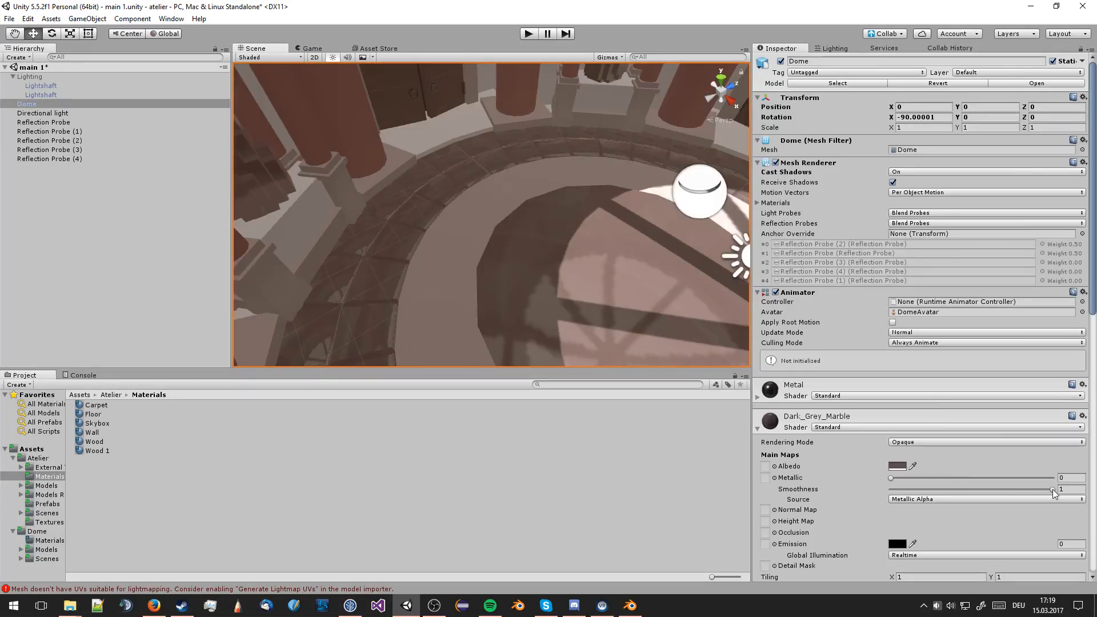
left_click_drag(1052, 490, 927, 484)
left_click(757, 429)
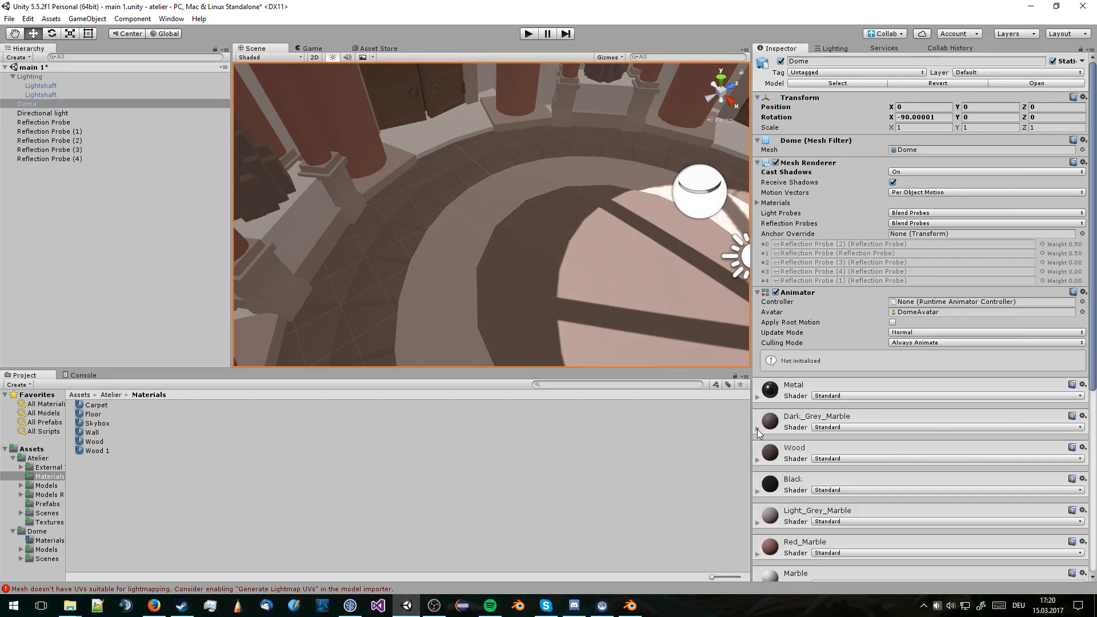
Set the smoothness of the dome's Wood material to 0.1
left_click(757, 459)
scroll(894, 484, "down", 1)
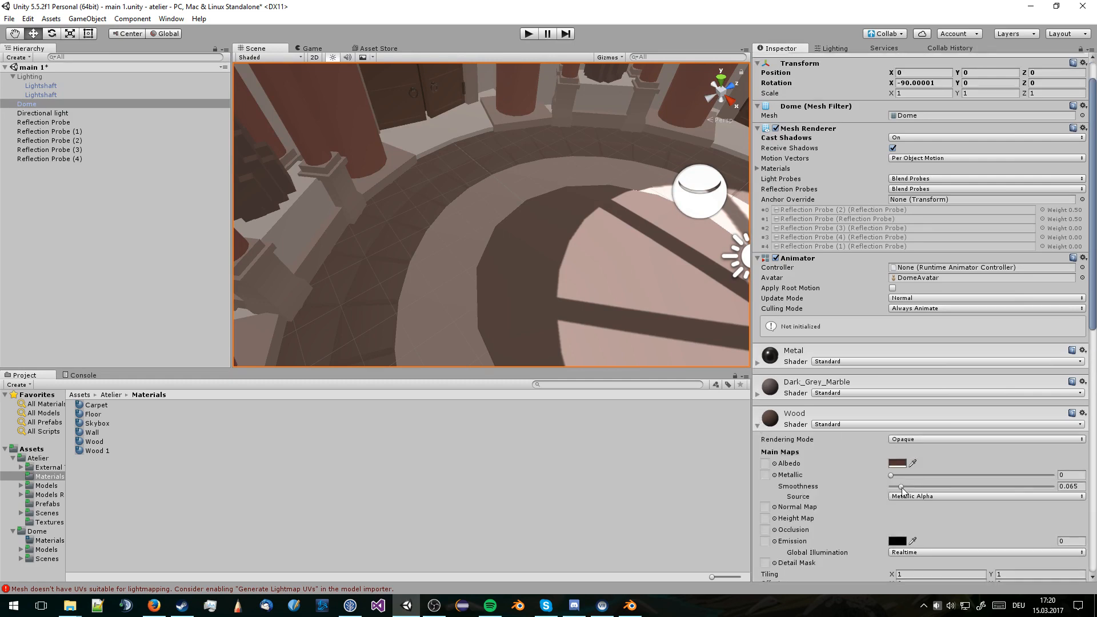
mouse_move(901, 487)
left_mouse_down()
mouse_move(893, 482)
mouse_move(908, 486)
left_mouse_up()
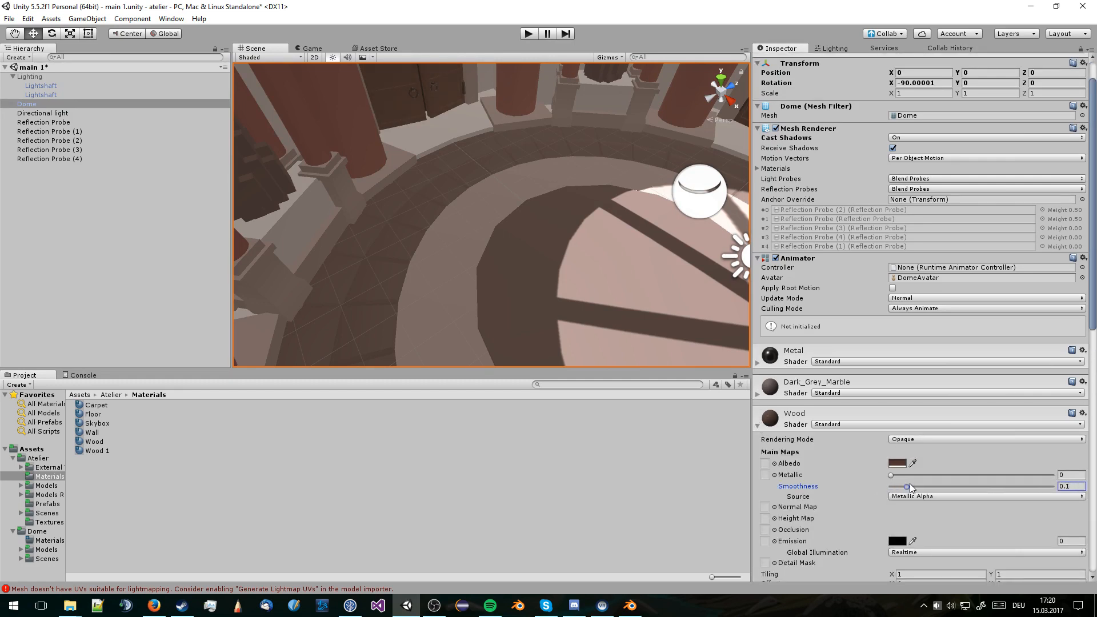
left_click(757, 425)
Lower the metallic value of the dome's Metal material, judging the effect on the door's ring handles up close
left_click(757, 363)
scroll(567, 207, "up", 3)
right_click_drag(567, 207, 513, 113)
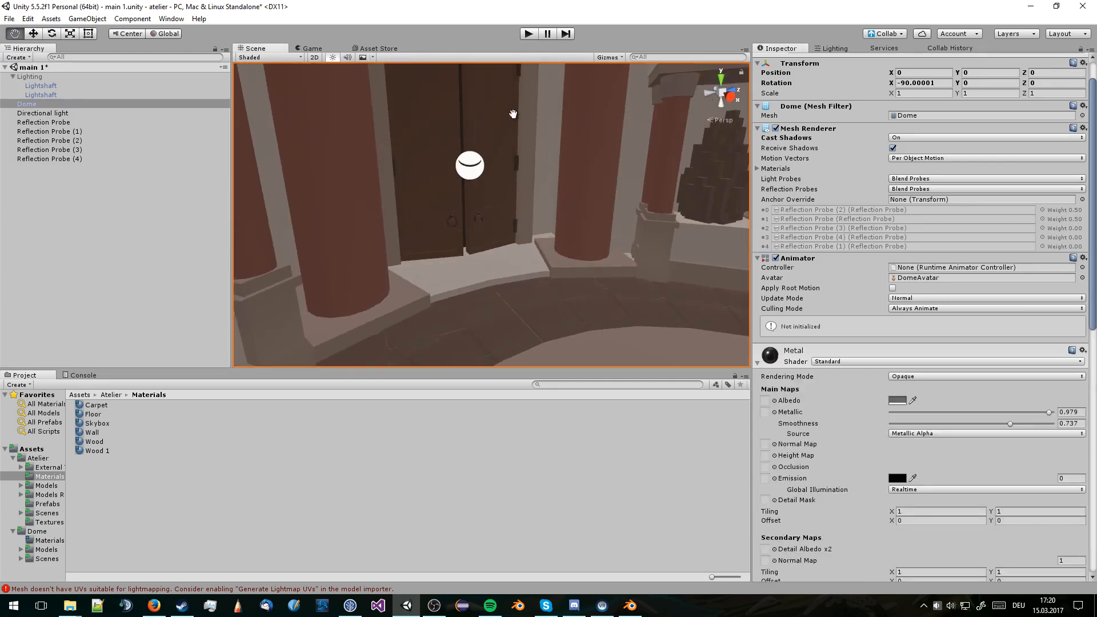
middle_click_drag(513, 113, 499, 217)
scroll(499, 217, "up", 3)
middle_click_drag(506, 263, 519, 218)
scroll(515, 204, "up", 1)
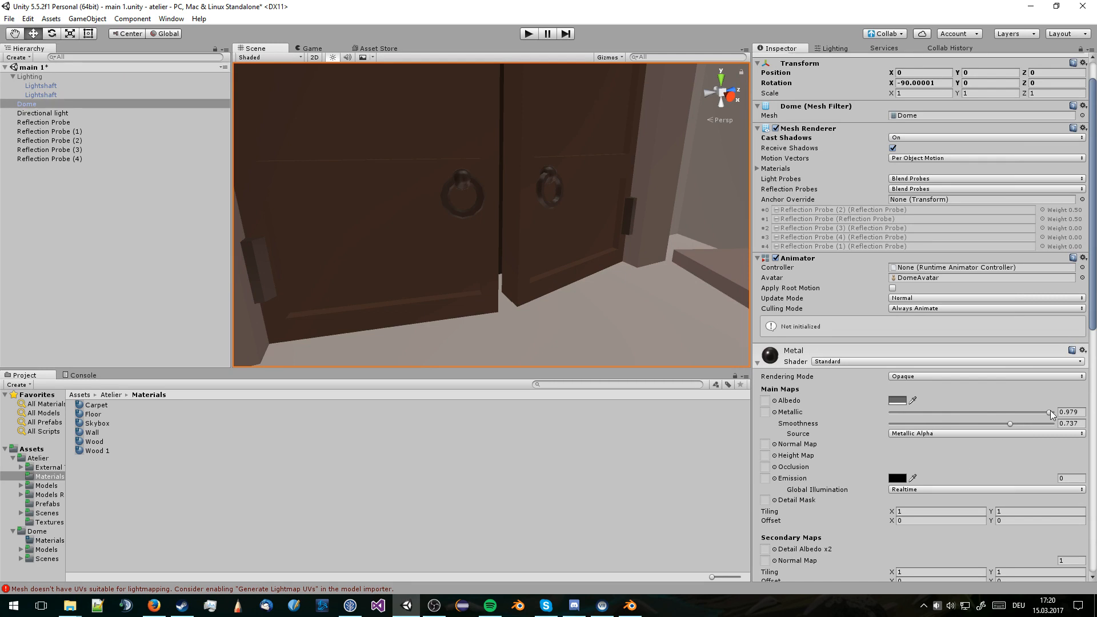
left_click_drag(1050, 412, 995, 431)
left_click(758, 363)
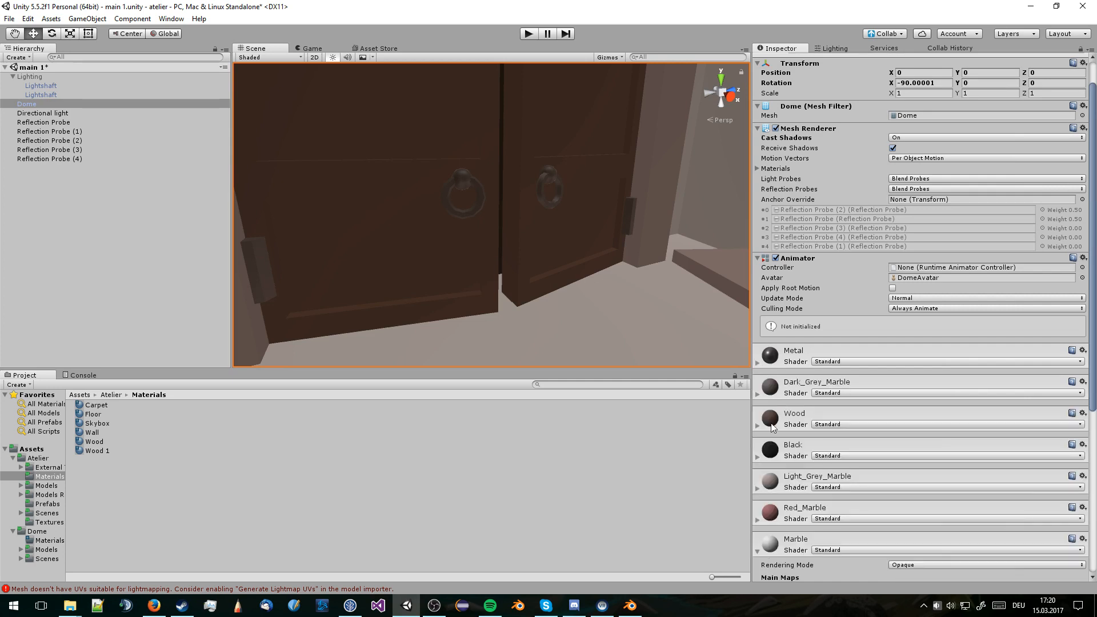
Set the albedo colour of the dome's Black material to pure black
left_click(758, 457)
scroll(889, 372, "down", 4)
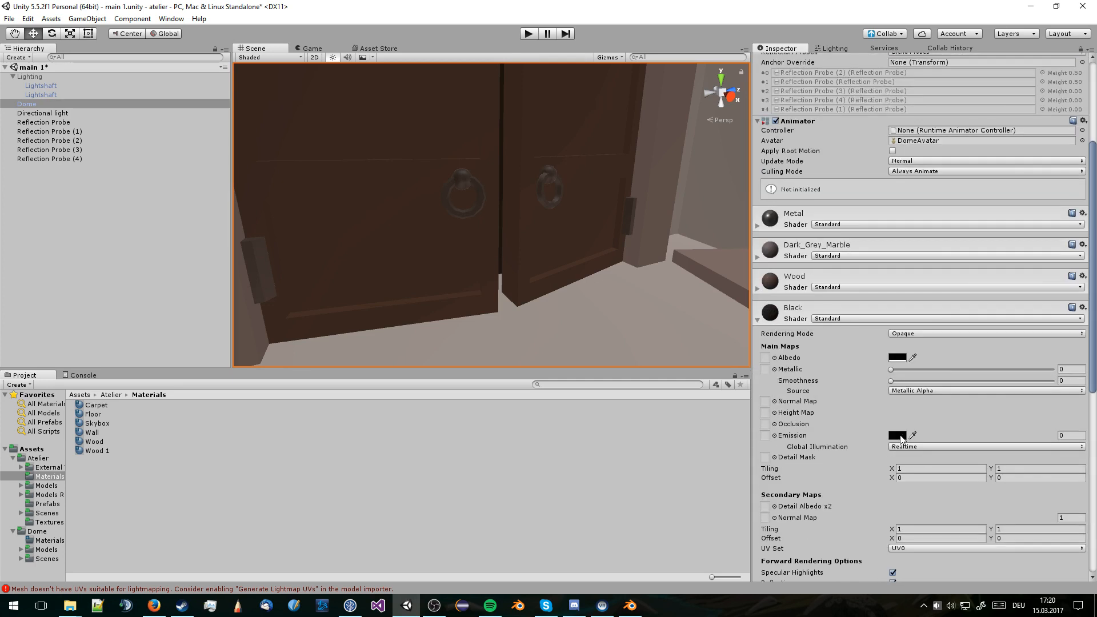
left_click(897, 358)
left_click_drag(893, 358, 865, 401)
left_click(756, 320)
Change the shader of the Black material to Unlit/Color
left_click(756, 320)
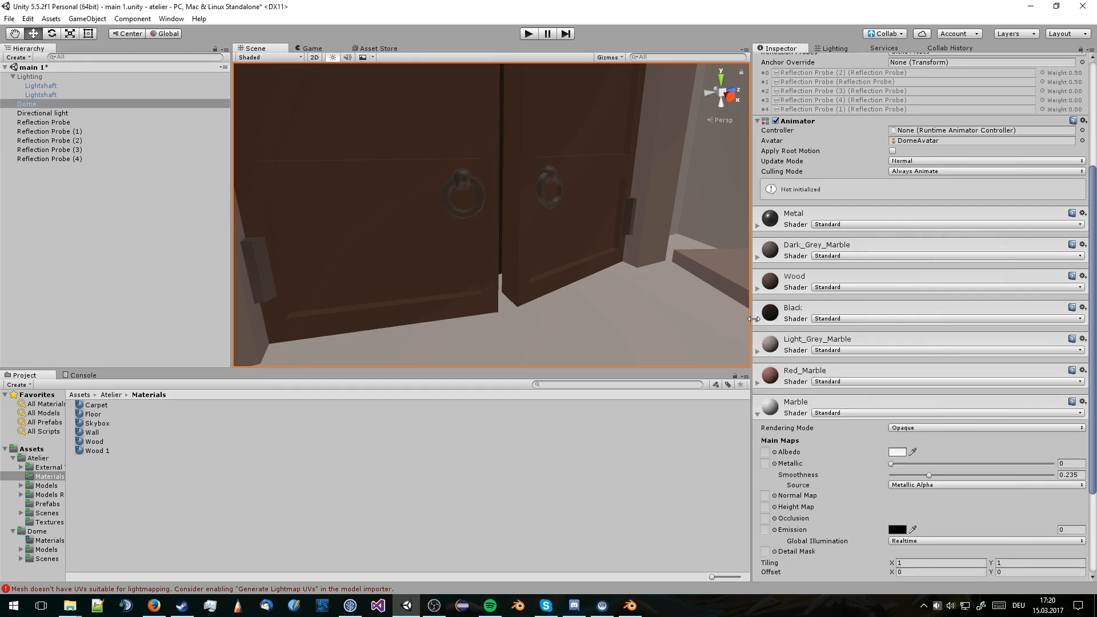
left_click(758, 320)
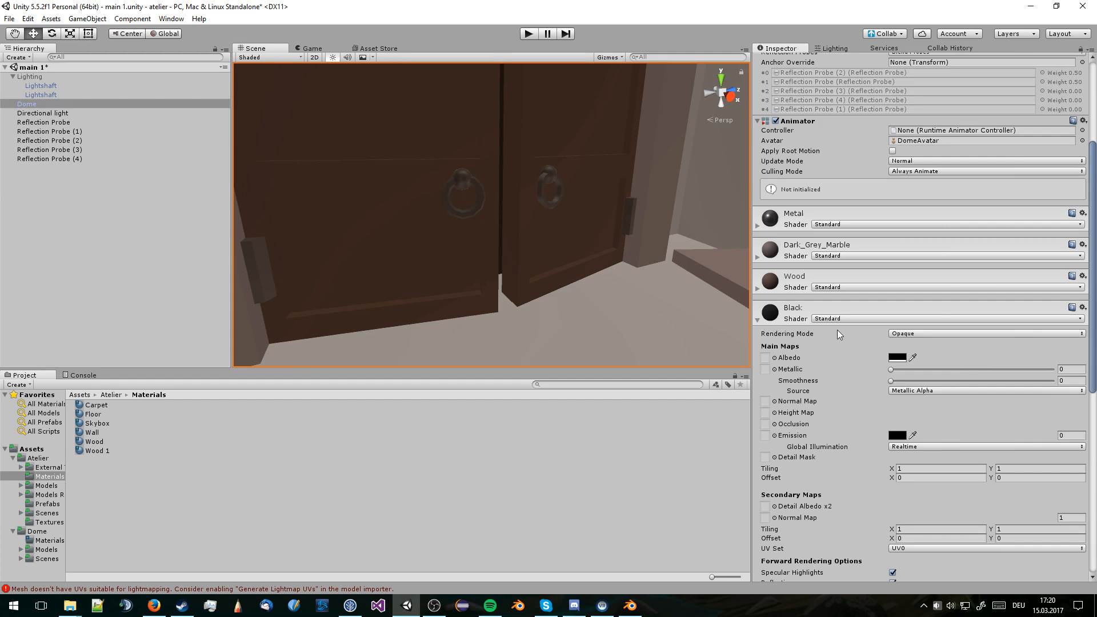
left_click(912, 336)
left_click(917, 319)
left_click(917, 319)
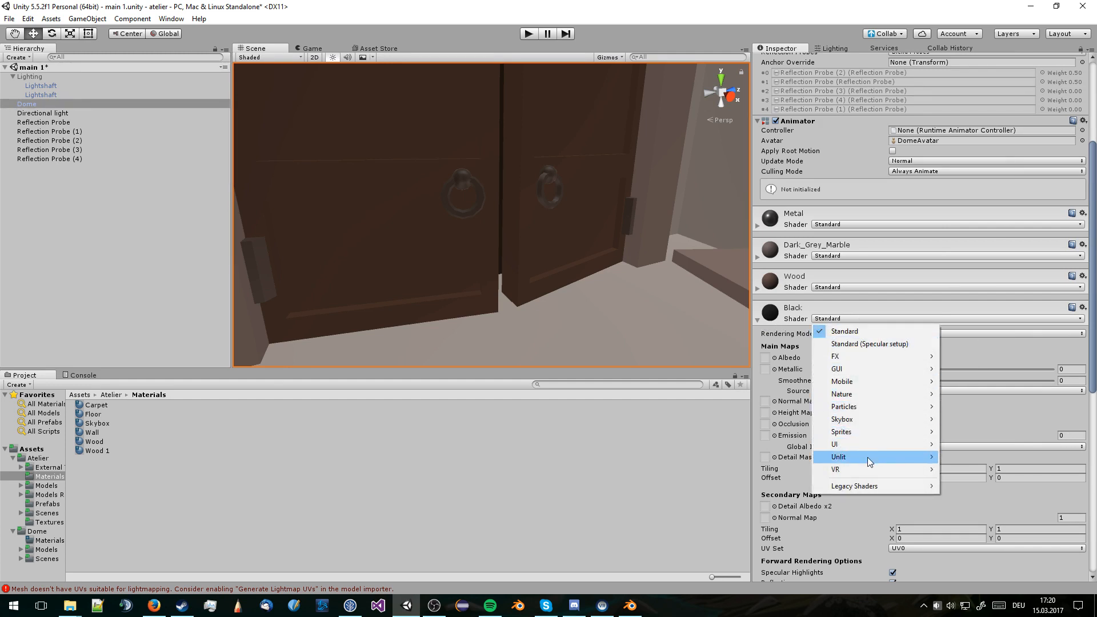
mouse_move(871, 457)
left_click(781, 455)
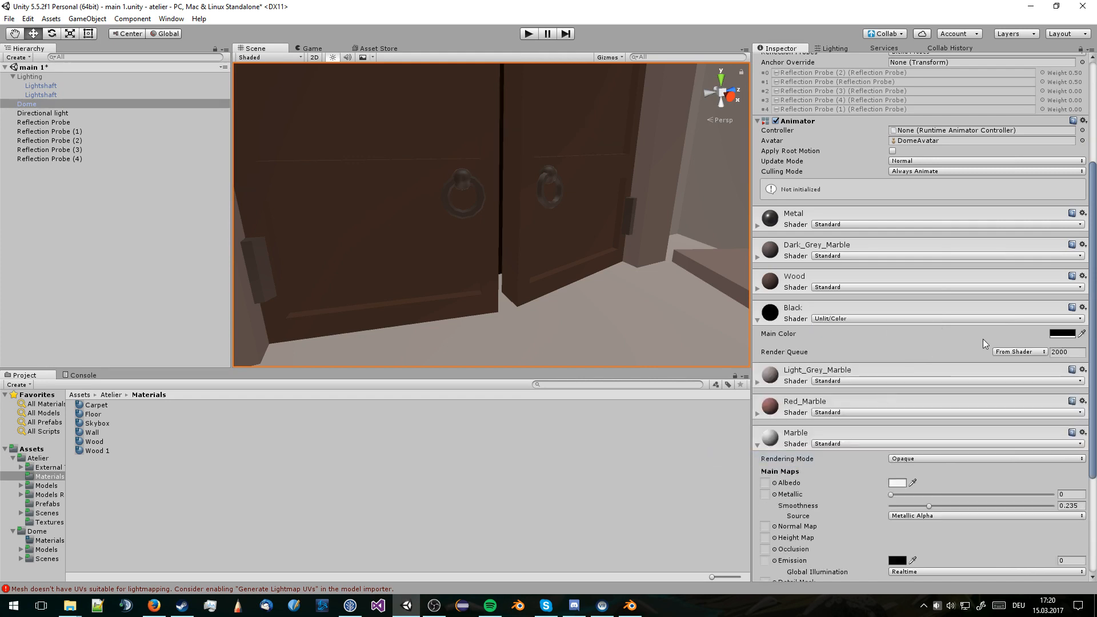
left_click(758, 322)
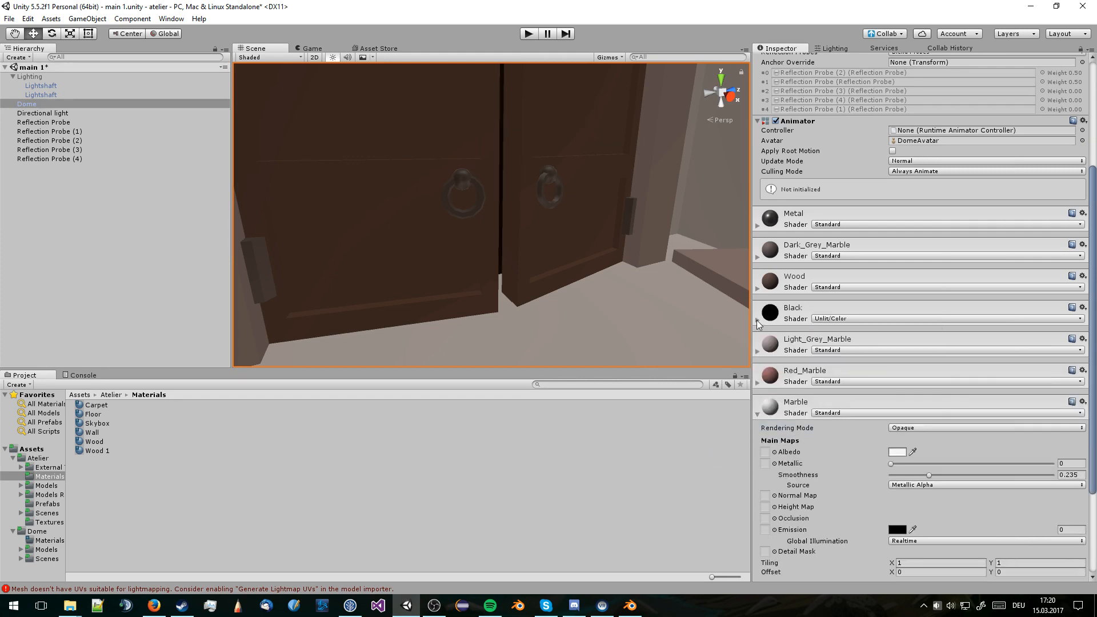
Raise the smoothness of the dome's Light_Grey_Marble material slightly above zero
left_click(758, 352)
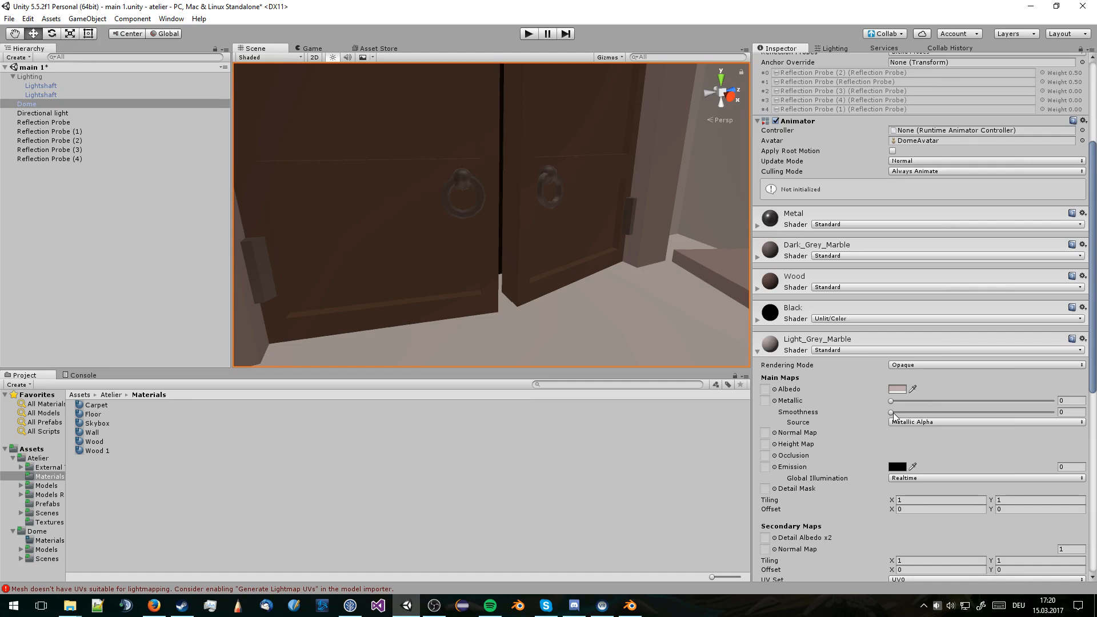
left_click_drag(893, 415, 928, 416)
left_click(758, 351)
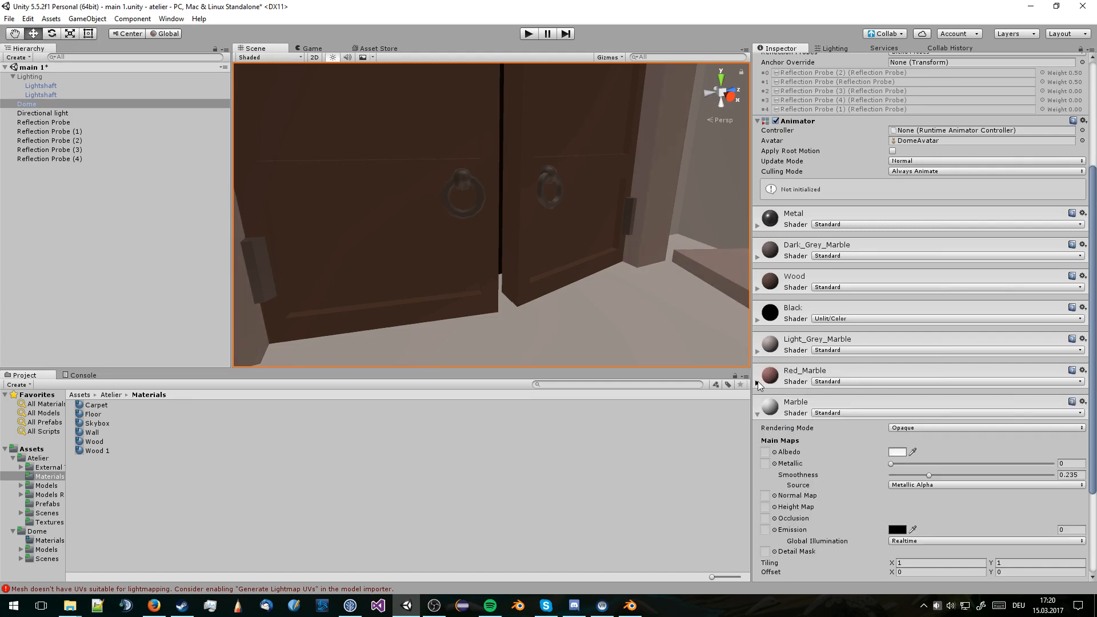
Set the smoothness of the dome's Red_Marble material to 0.779, judging the effect on the columns
left_click(758, 383)
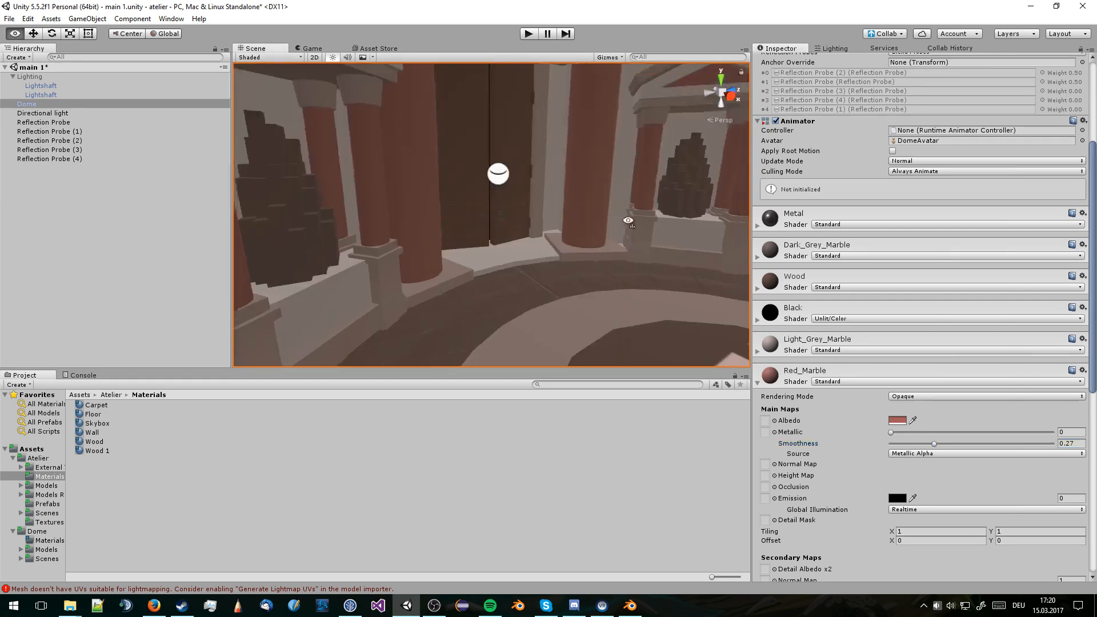
right_click_drag(627, 217, 645, 131)
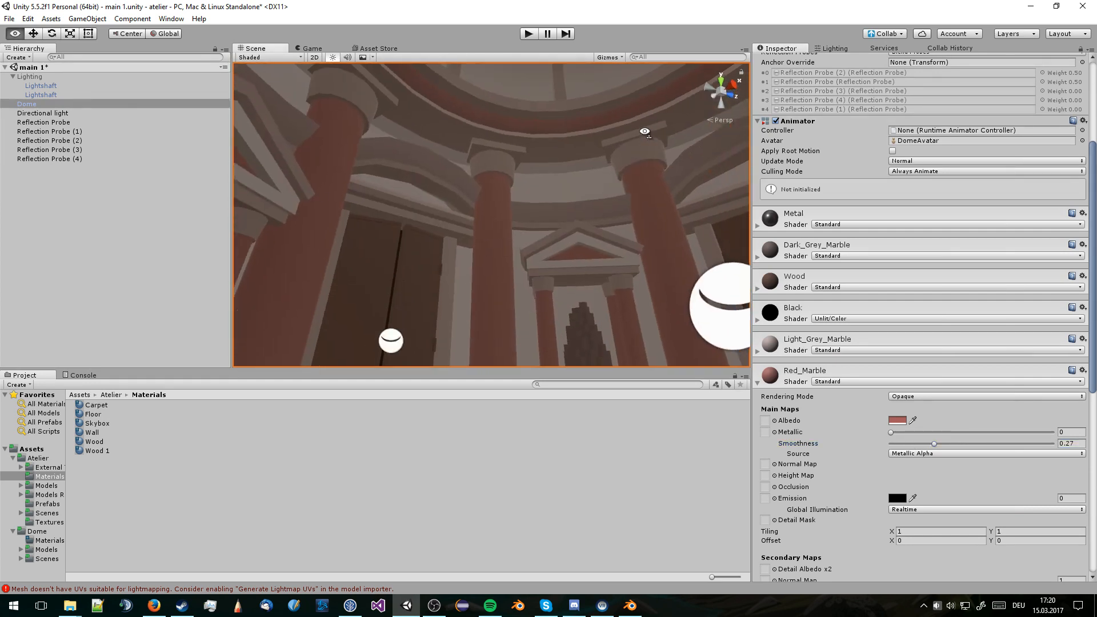
middle_click_drag(646, 133, 624, 177)
left_click_drag(934, 446, 1022, 445)
Examine the red marble columns beside the doors and niches from several angles inside the dome
right_click_drag(629, 188, 438, 225)
scroll(539, 215, "down", 4)
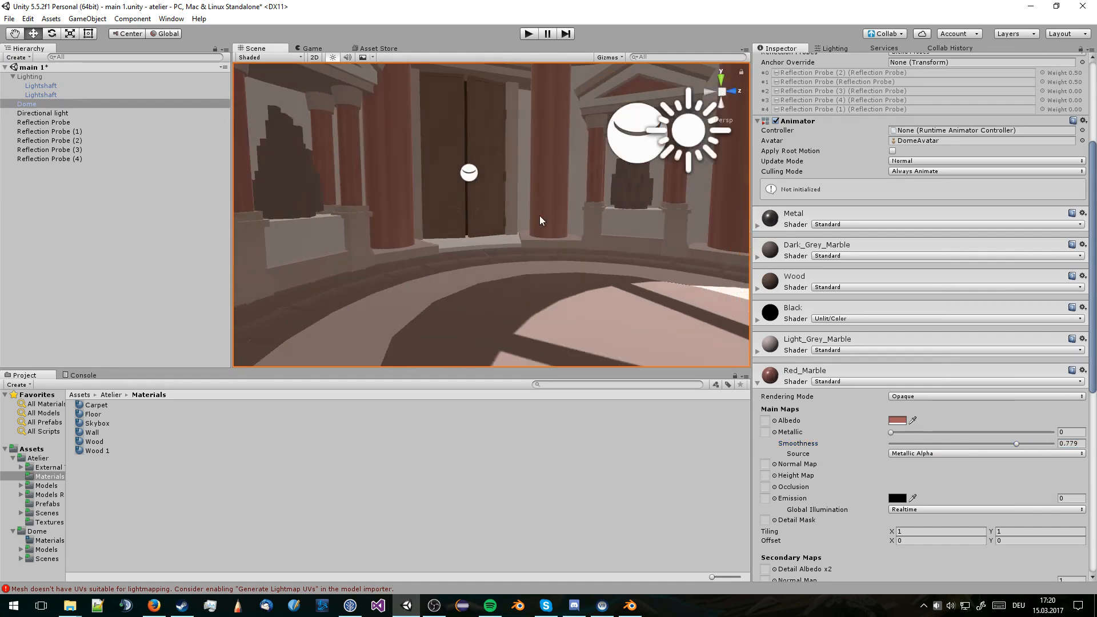
right_click_drag(539, 215, 457, 170)
right_click_drag(478, 153, 451, 173)
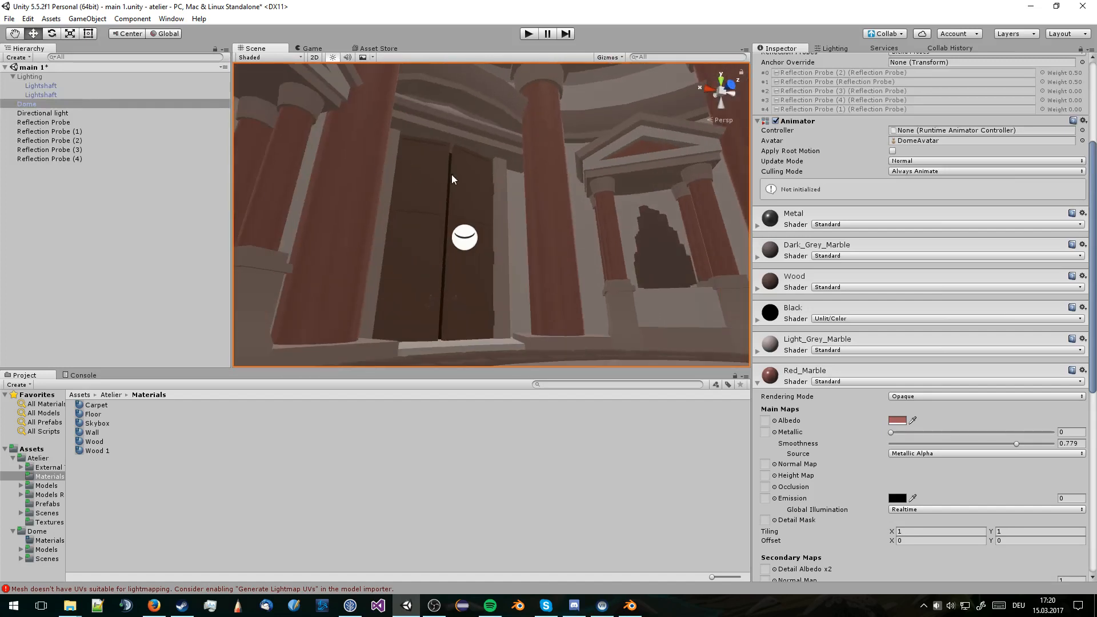
scroll(452, 174, "down", 3)
middle_click_drag(451, 173, 448, 203)
right_click_drag(448, 204, 546, 251)
middle_click_drag(545, 251, 554, 230)
right_click_drag(553, 231, 615, 225)
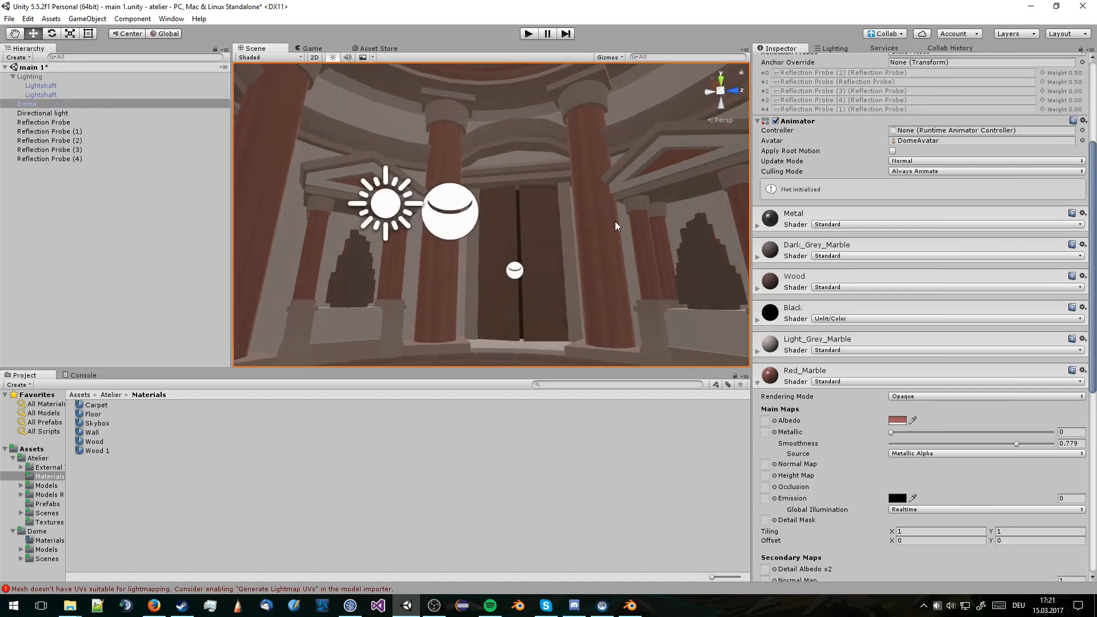
left_click(758, 383)
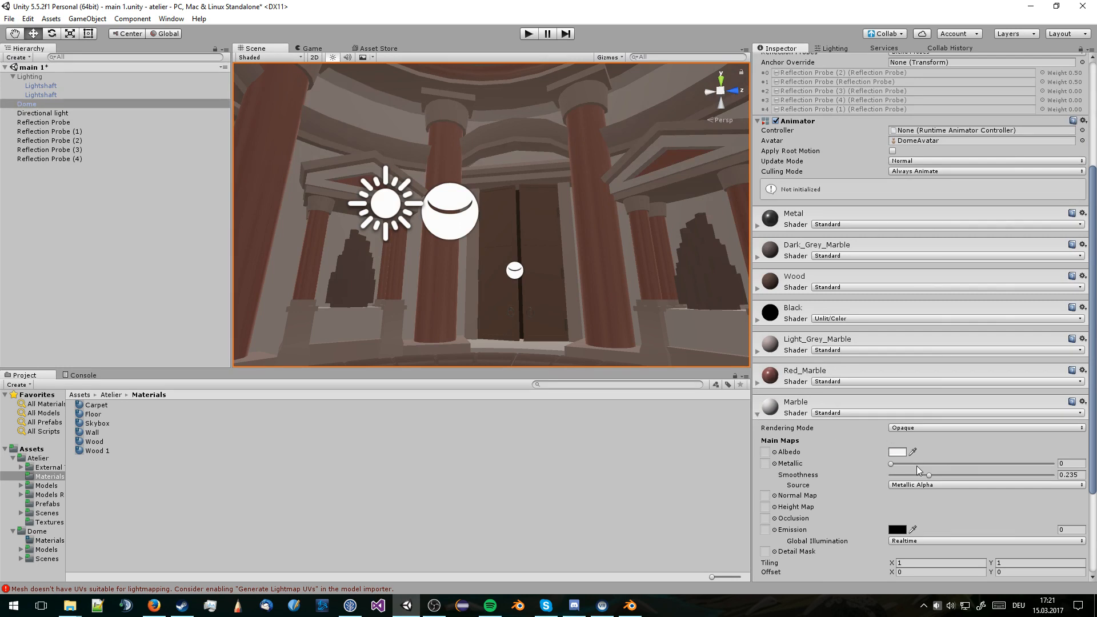
Set the smoothness of the dome's Marble material to 0.36 and check its look on the pedestals and walls
mouse_move(931, 475)
left_mouse_down()
mouse_move(1043, 461)
mouse_move(930, 458)
mouse_move(963, 468)
mouse_move(949, 467)
left_mouse_up()
mouse_move(489, 238)
right_mouse_down()
mouse_move(483, 164)
mouse_move(489, 221)
right_mouse_up()
scroll(489, 221, "down", 3)
middle_click_drag(489, 212, 497, 250)
right_click_drag(497, 250, 515, 242)
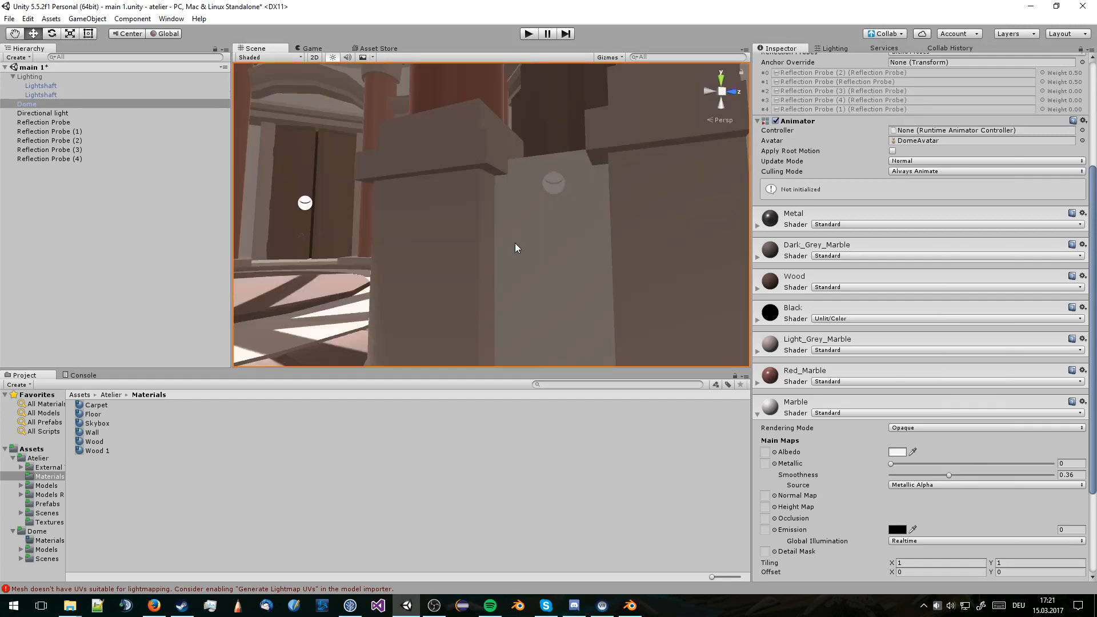
middle_click_drag(516, 242, 599, 297)
mouse_move(548, 244)
right_mouse_down()
mouse_move(544, 139)
mouse_move(539, 269)
mouse_move(550, 300)
mouse_move(543, 279)
mouse_move(563, 234)
right_mouse_up()
Deselect the dome and examine its walls, columns, floor and ceiling opening from inside, and its roof from outside
left_click(543, 139)
scroll(551, 301, "down", 3)
scroll(563, 234, "up", 3)
middle_click_drag(564, 234, 537, 293)
right_click_drag(536, 294, 590, 263)
middle_click_drag(590, 262, 673, 220)
right_click_drag(673, 221, 531, 238)
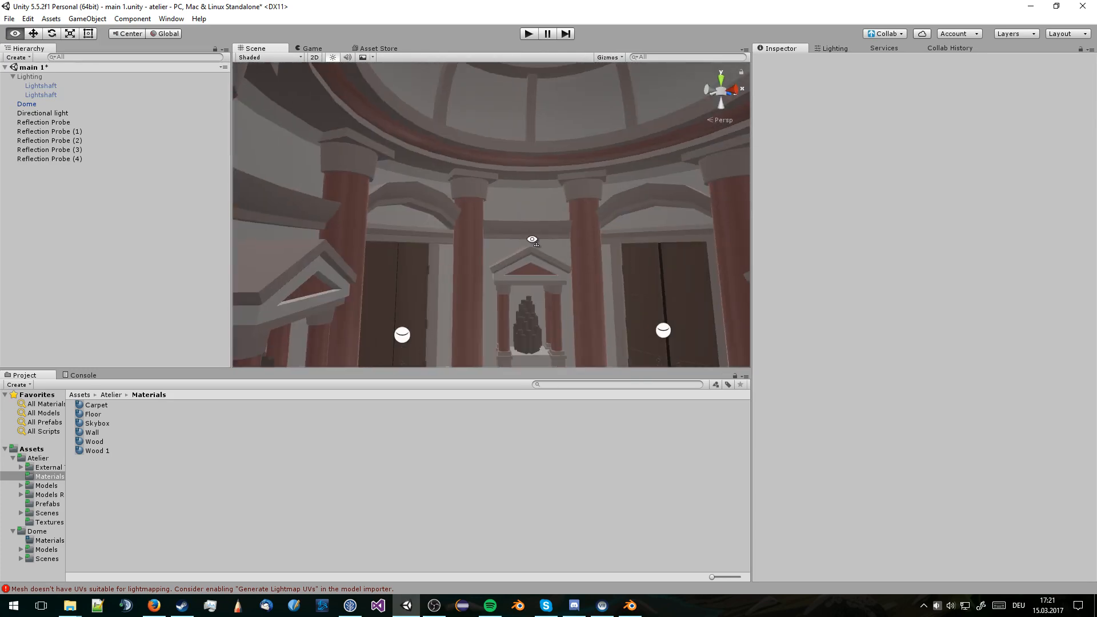
middle_click_drag(531, 237, 530, 280)
right_click_drag(530, 280, 554, 319)
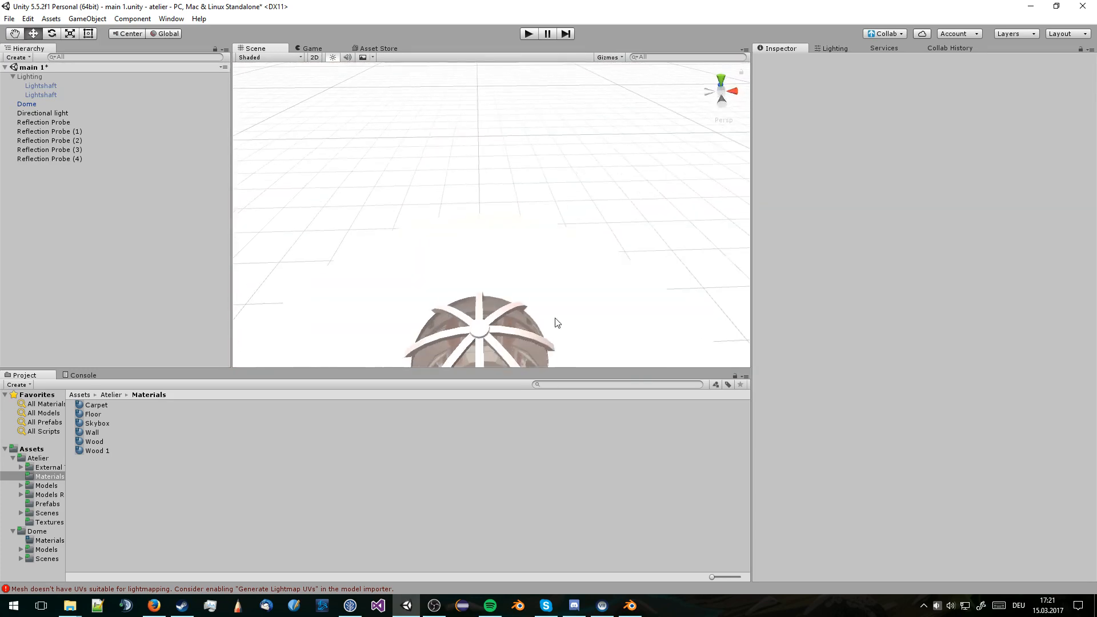
middle_click_drag(555, 319, 620, 162)
right_click_drag(561, 306, 607, 225)
scroll(576, 309, "up", 7)
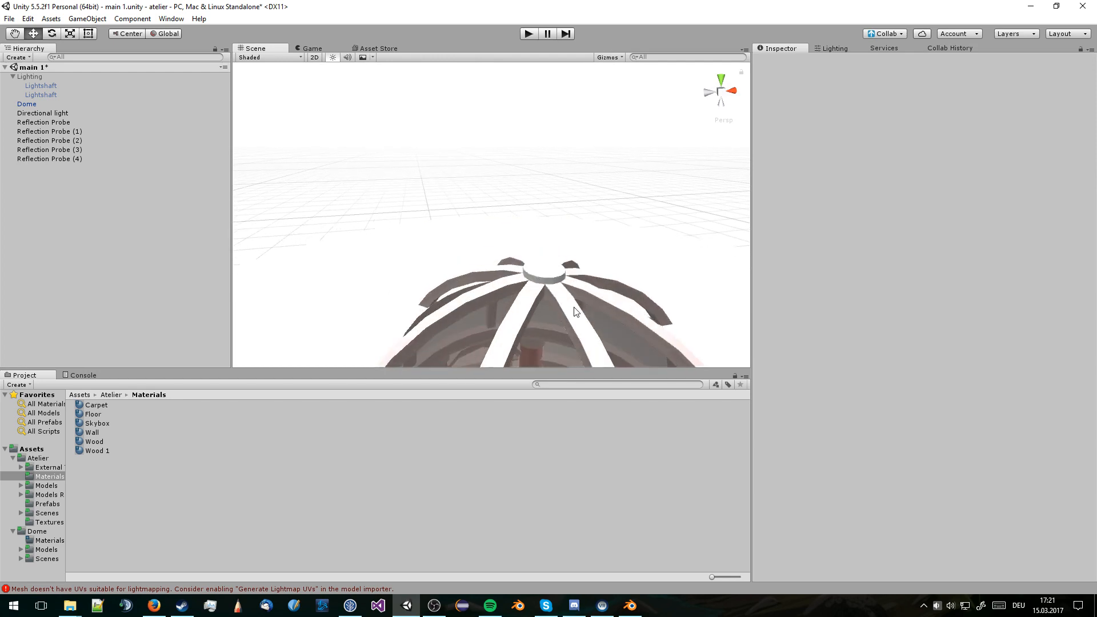
scroll(574, 307, "up", 3)
right_click_drag(575, 307, 588, 287)
middle_click_drag(588, 286, 543, 171)
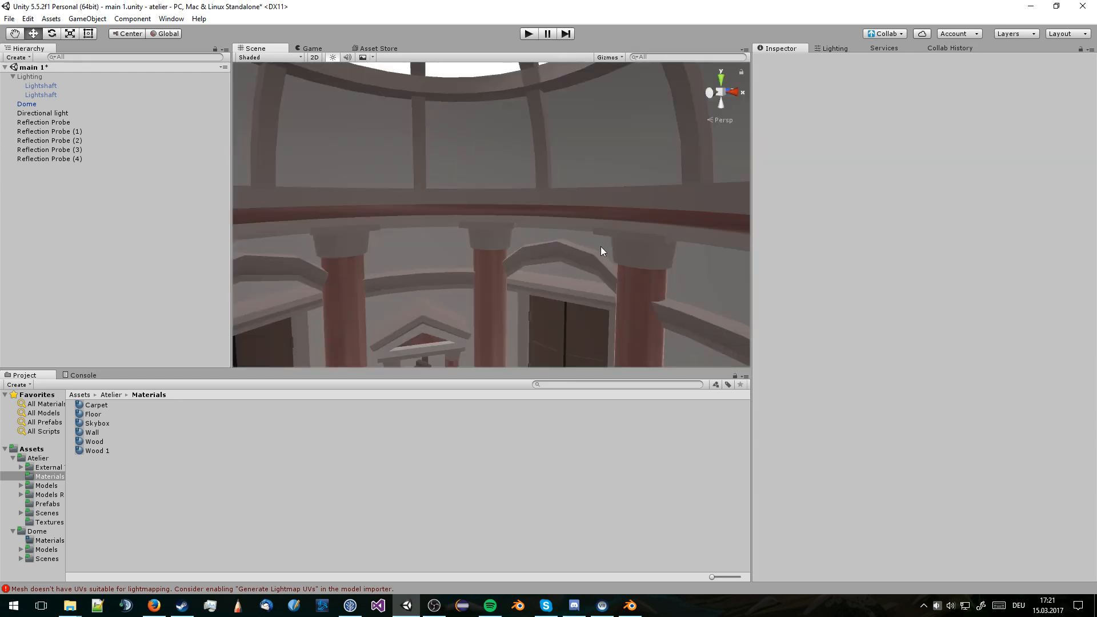
middle_click_drag(601, 246, 538, 218)
middle_click_drag(485, 245, 546, 235)
right_click_drag(440, 309, 523, 261)
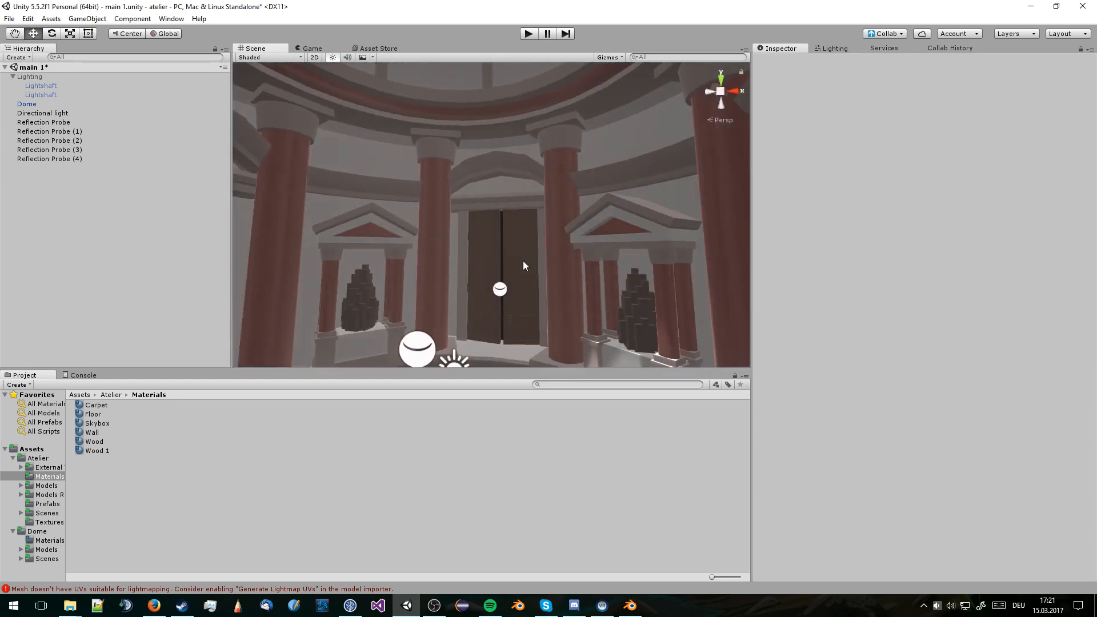
middle_click_drag(522, 261, 589, 227)
right_click_drag(572, 223, 605, 123)
right_click_drag(517, 274, 528, 180)
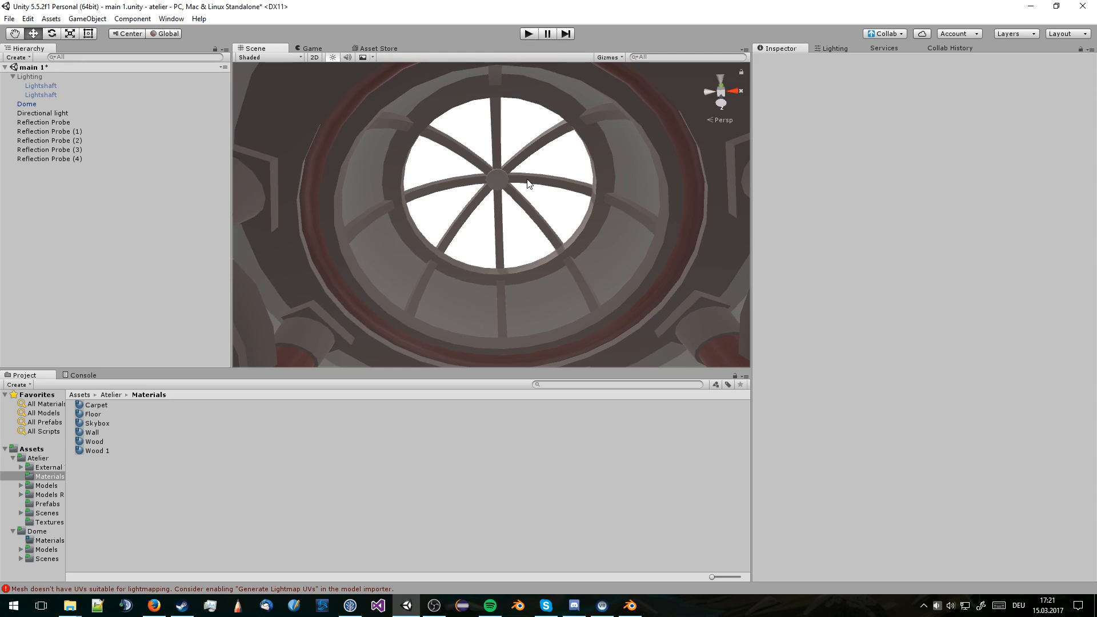
right_click_drag(528, 183, 525, 278)
Duplicate the reflection probe at the dome's centre and raise the copy to Y 13.1, below the ceiling opening
left_click(832, 49)
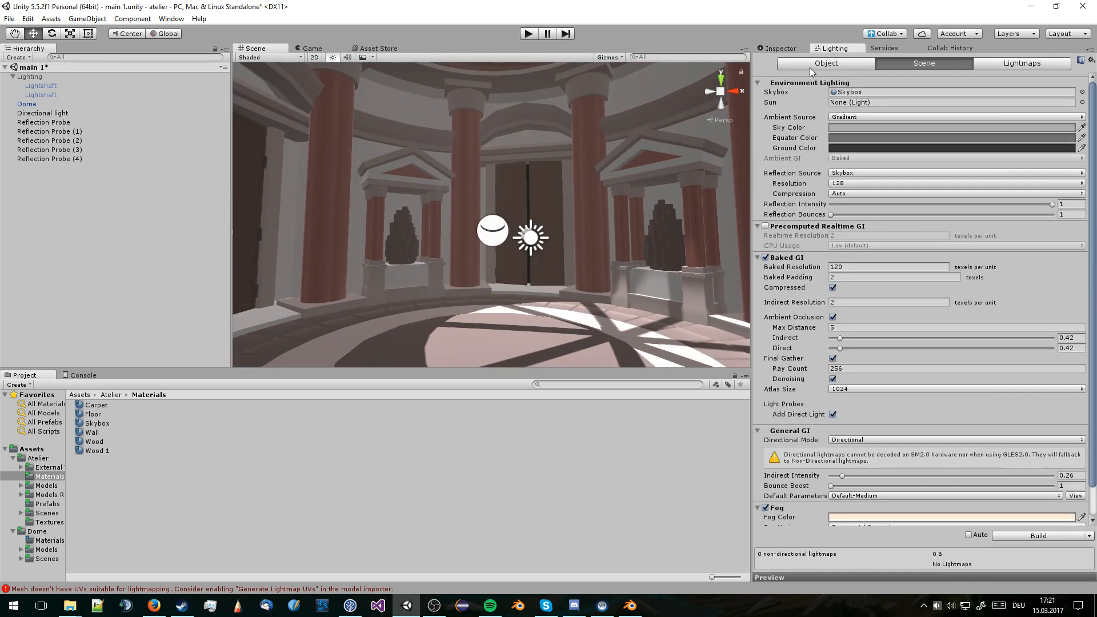
left_click(491, 235)
middle_click_drag(509, 191, 539, 232)
right_click_drag(539, 232, 550, 210)
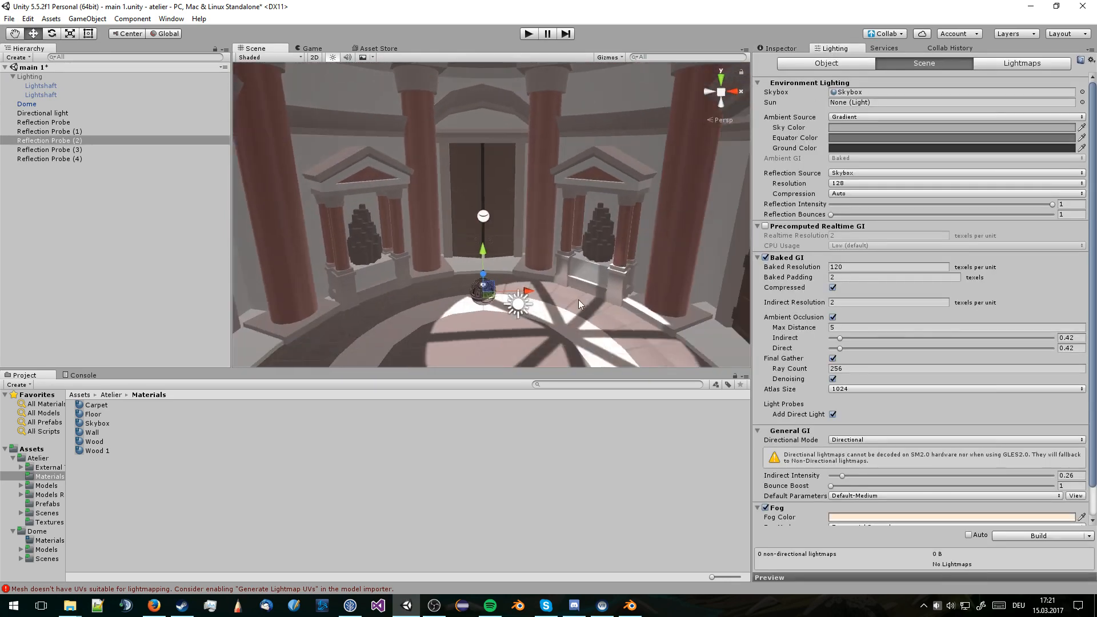
middle_click_drag(513, 306, 526, 296)
left_click(526, 296)
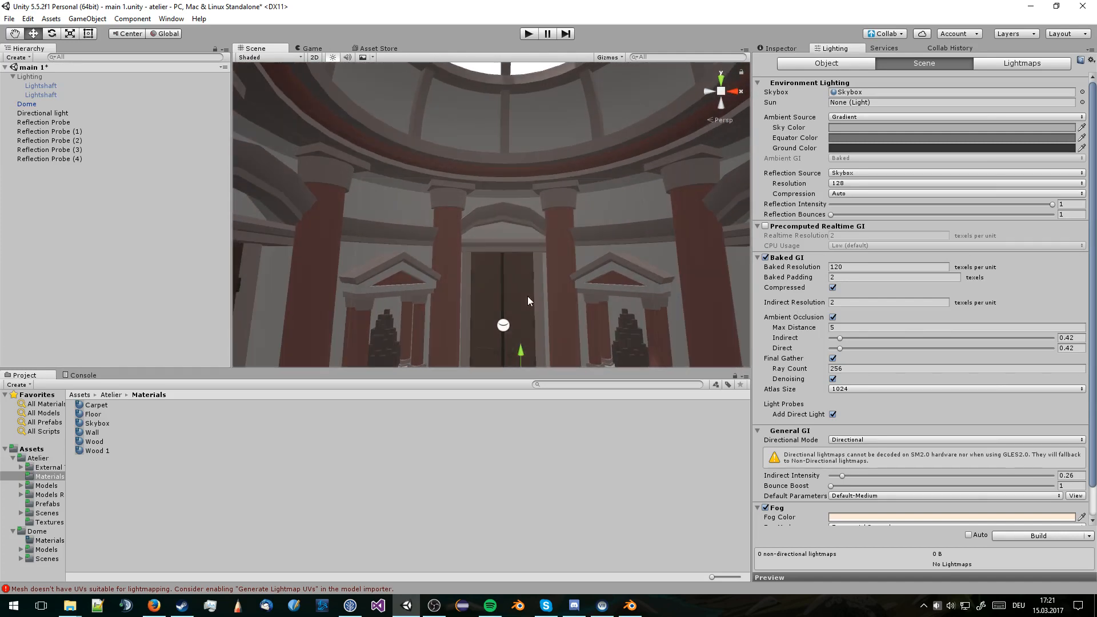
key("ctrl+d")
left_click_drag(521, 351, 516, 82)
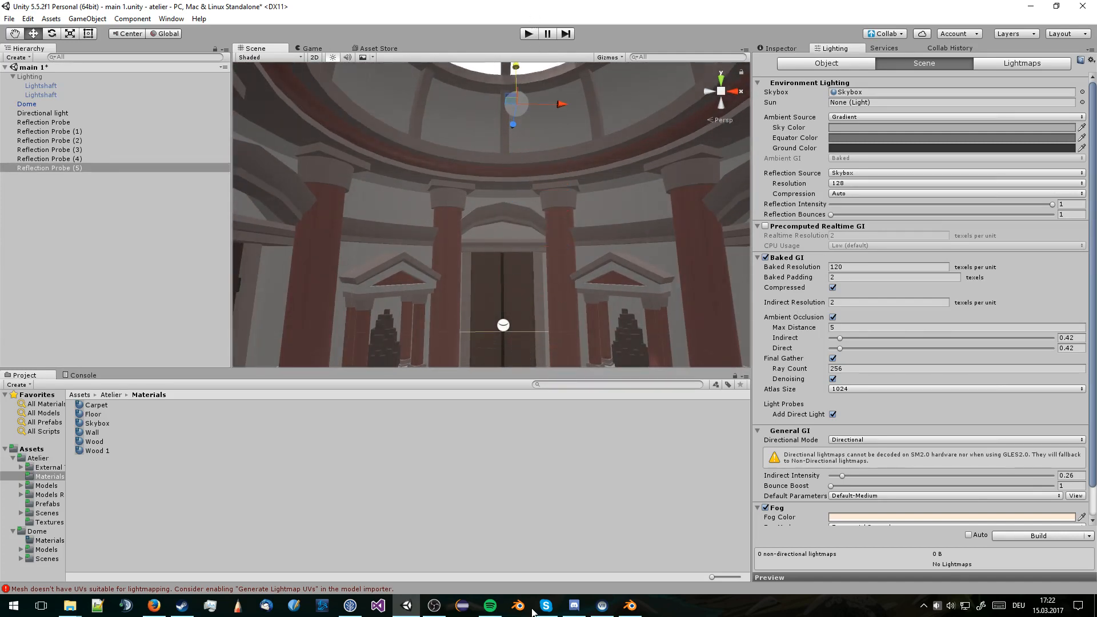
key("f")
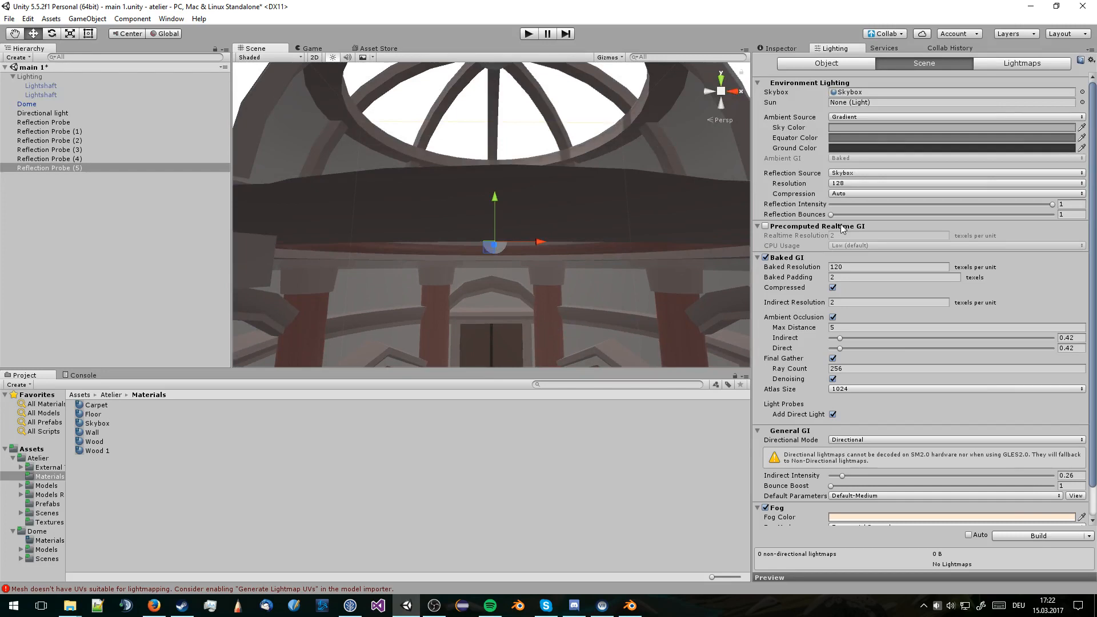
Bake the raised reflection probe and check the reflections throughout the dome's interior
left_click(782, 48)
left_click(953, 372)
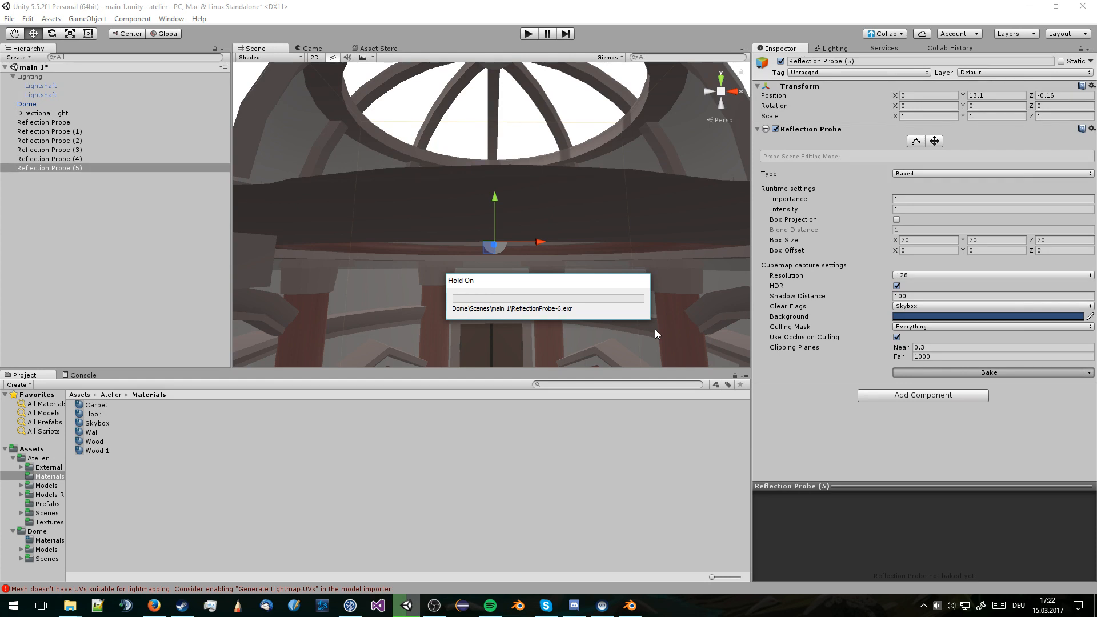
middle_click_drag(655, 329, 549, 223)
right_click_drag(548, 222, 595, 287)
left_click(520, 115)
scroll(595, 286, "down", 5)
scroll(601, 265, "up", 5)
middle_click_drag(583, 201, 582, 228)
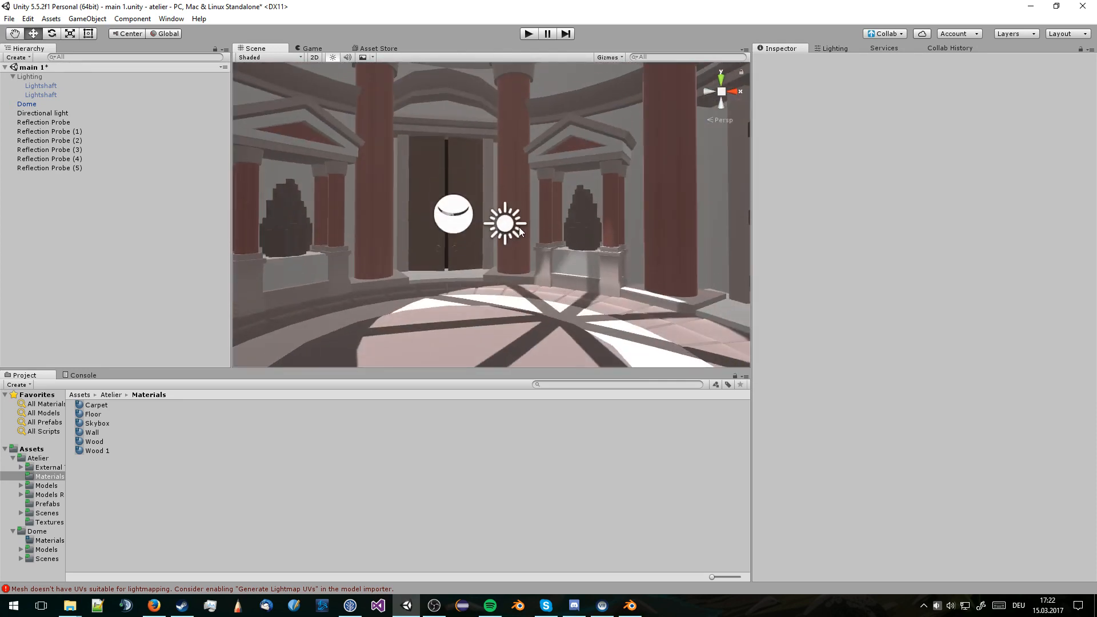
Set the directional light's intensity and bounce intensity to 1.11 and its baking mode to Mixed
left_click(519, 227)
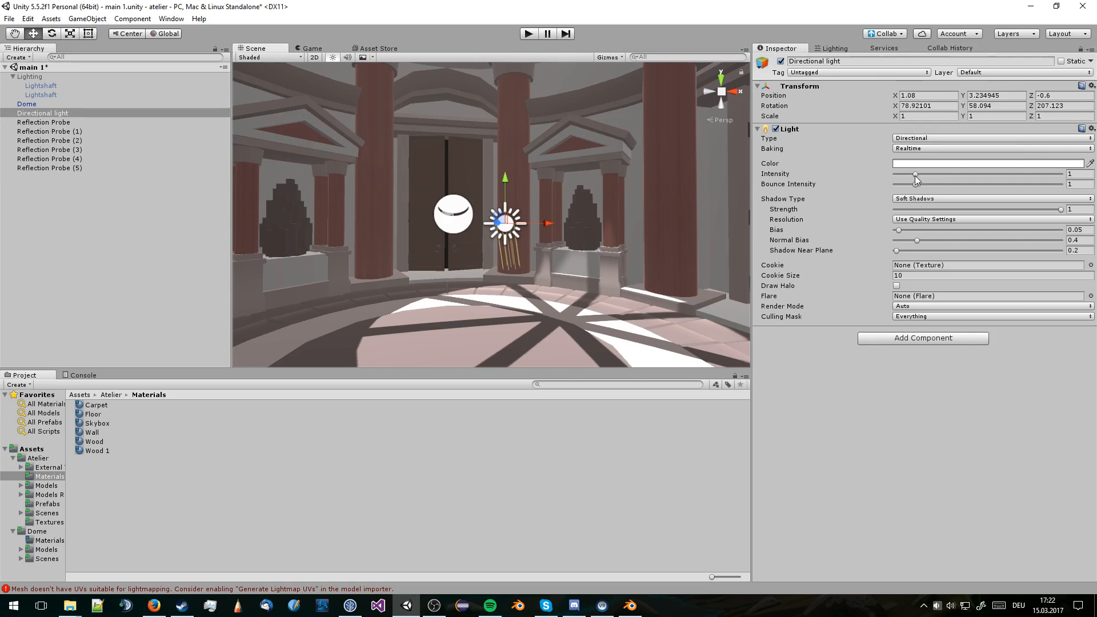
left_click_drag(916, 179, 1000, 184)
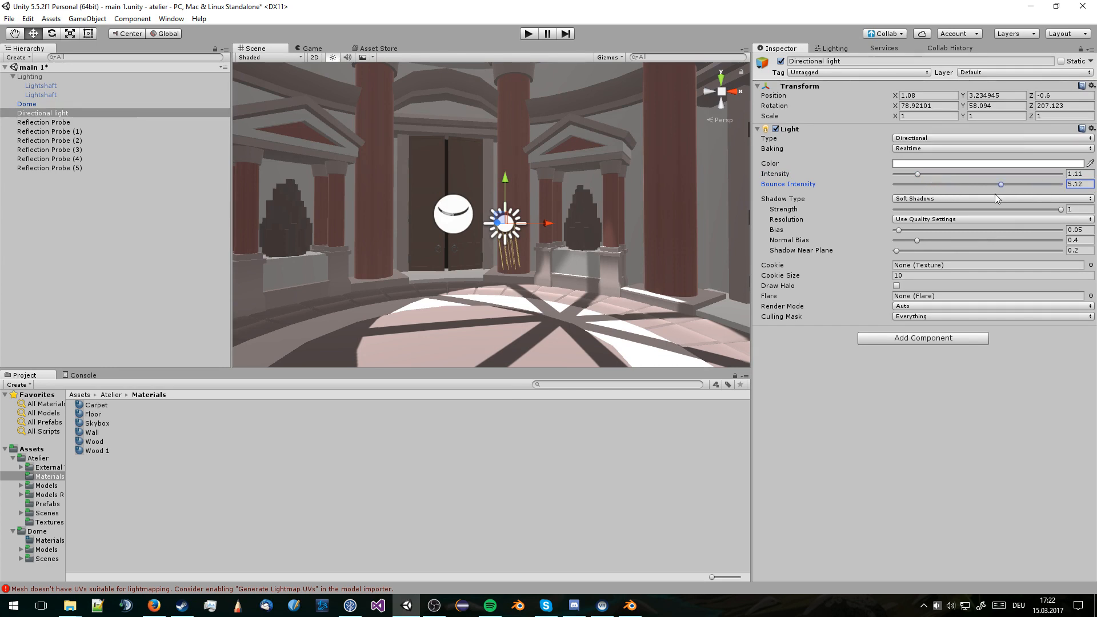
left_click(918, 184)
left_click(924, 149)
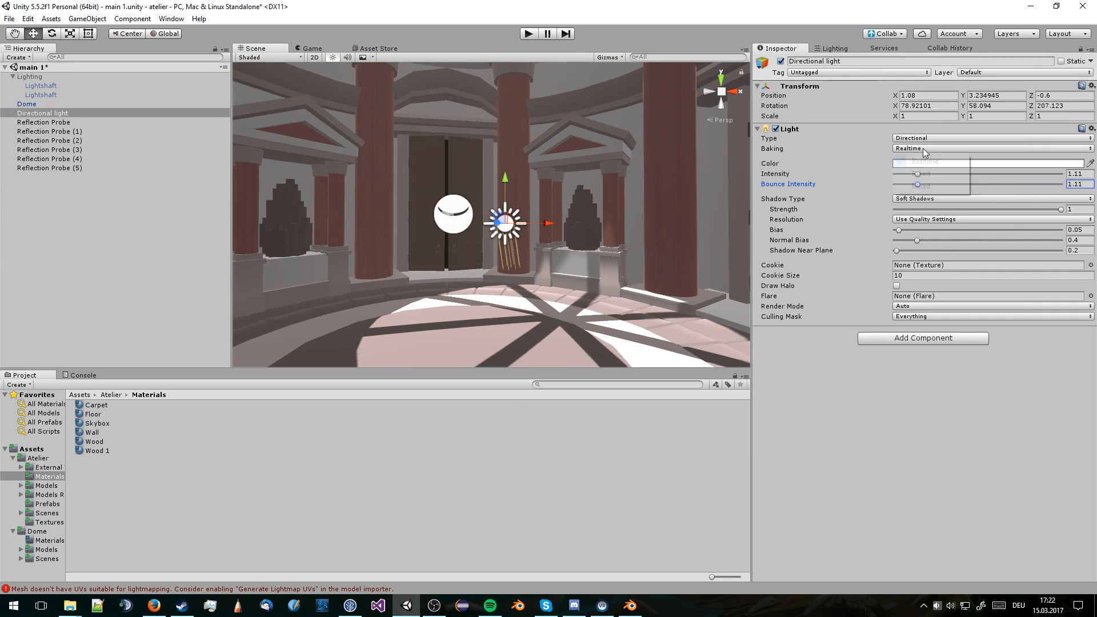
left_click(933, 175)
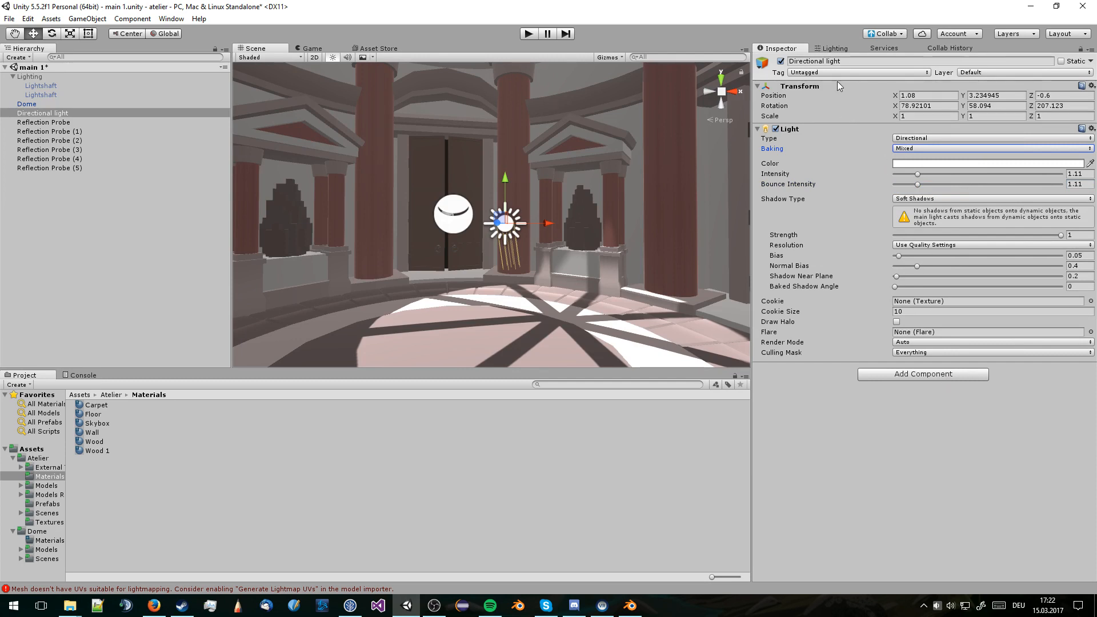
Start the scene's lighting build and look over the light's settings and the dome's ceiling during the bake
left_click(832, 49)
left_click(1006, 536)
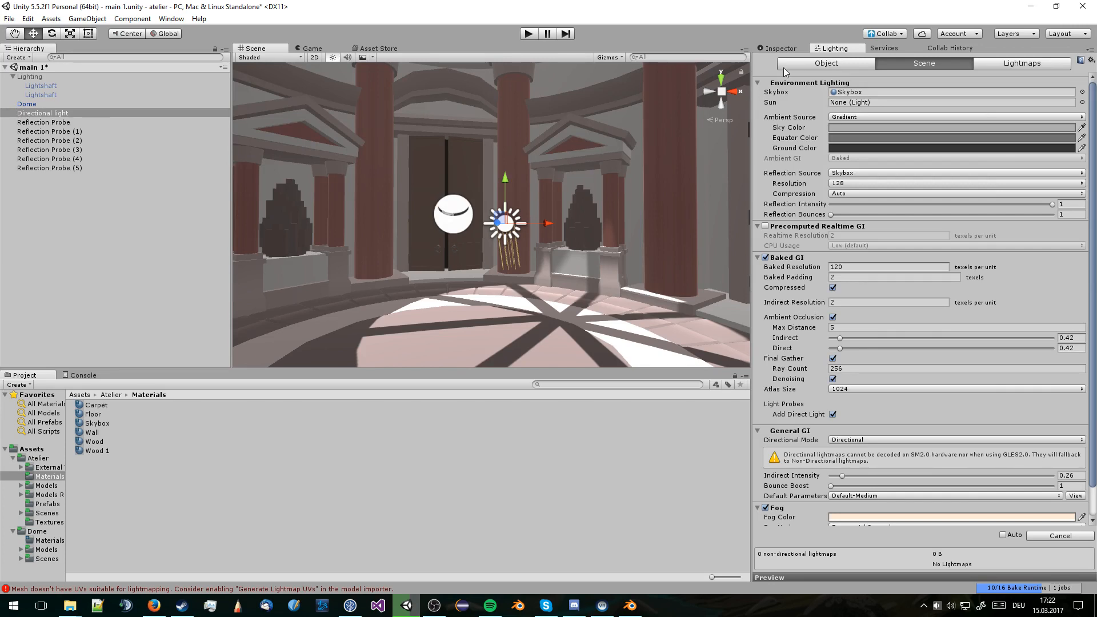
left_click(780, 48)
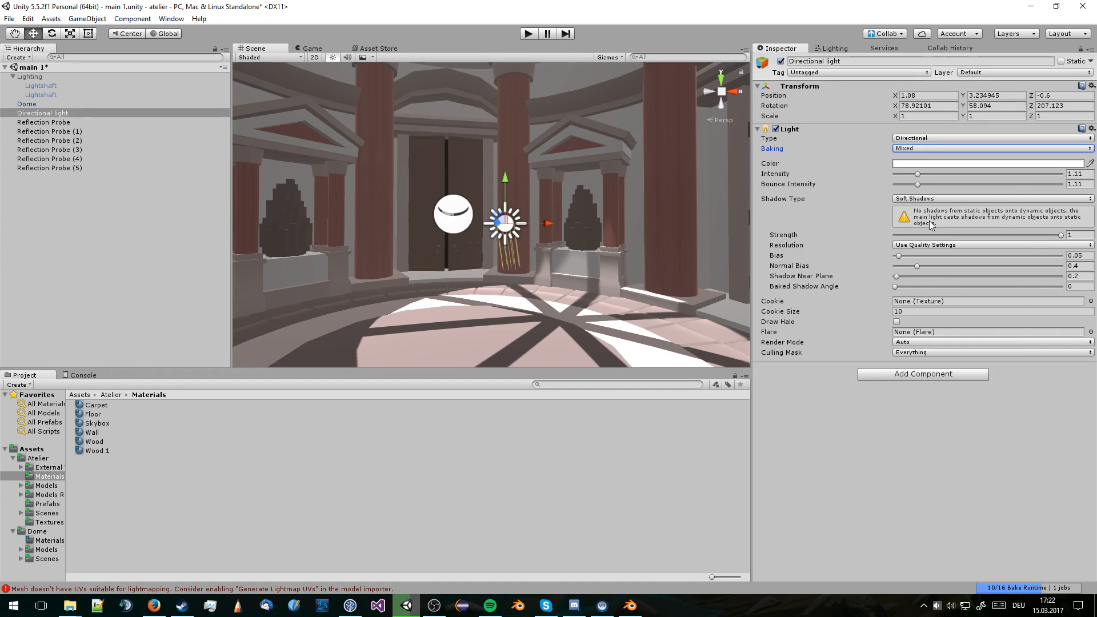
right_click_drag(513, 240, 513, 99)
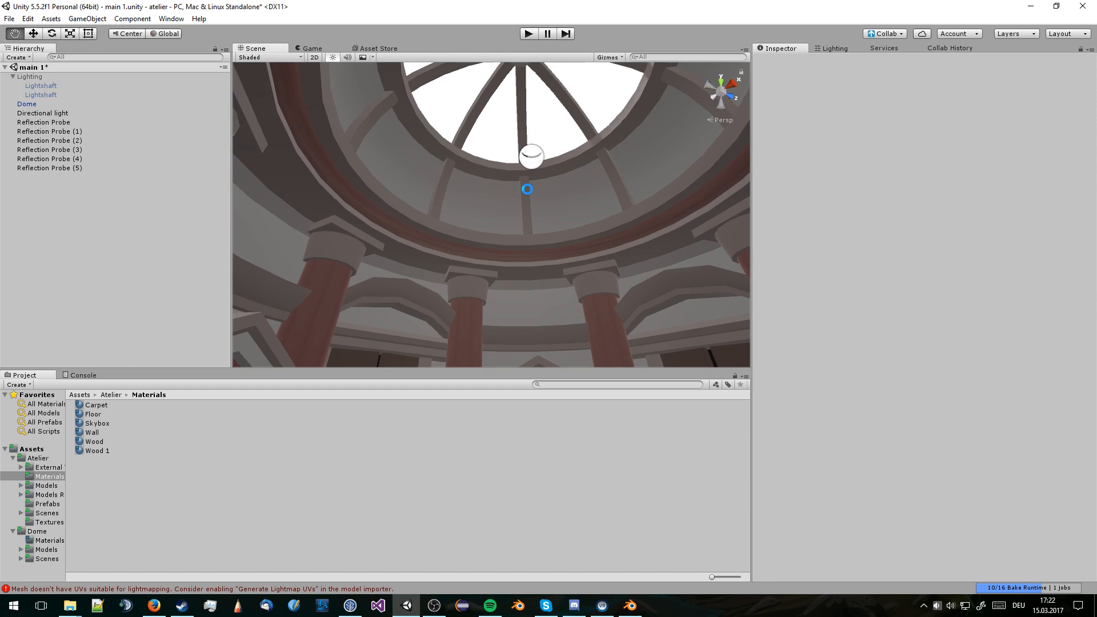
Lighten the ambient gradient's equator and ground colours and set its sky colour to E3E3E3
right_click_drag(527, 189, 594, 338)
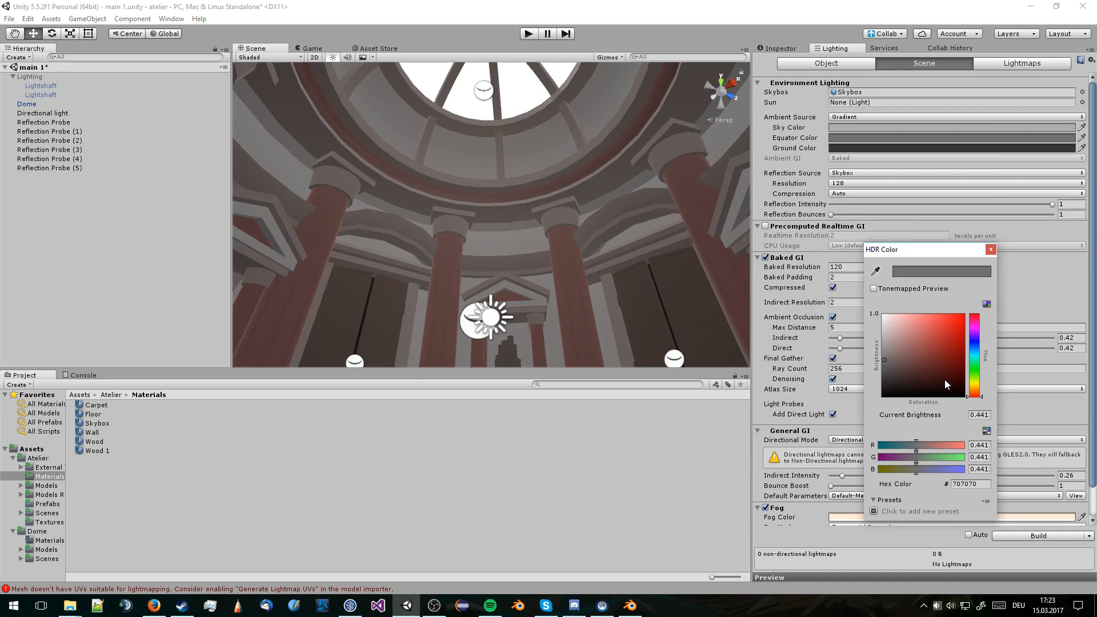
left_click(885, 378)
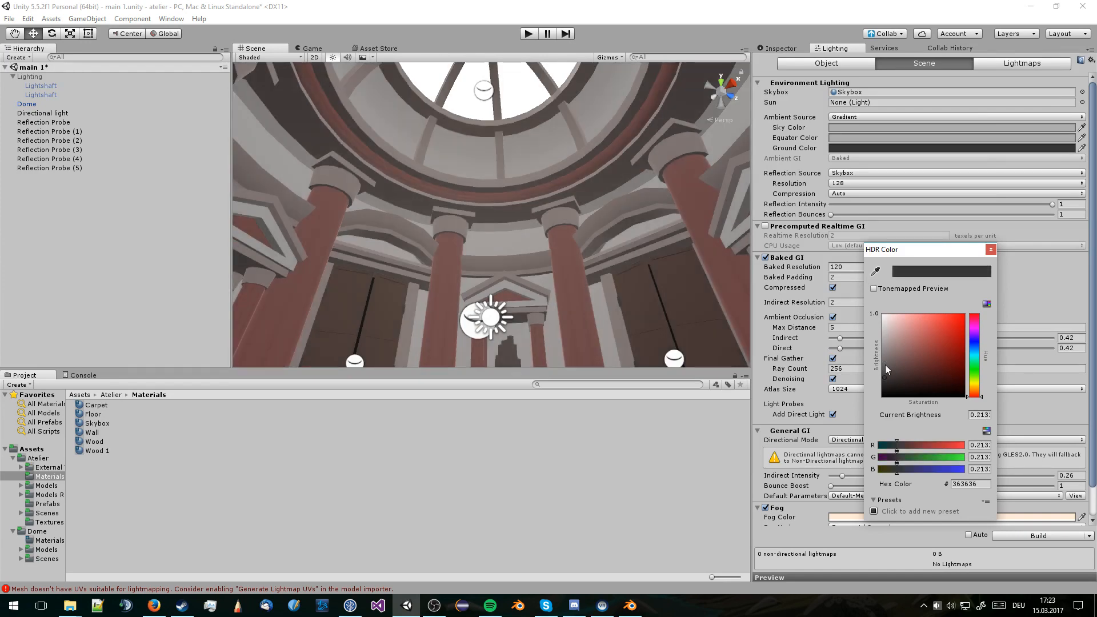
left_click_drag(886, 370, 876, 359)
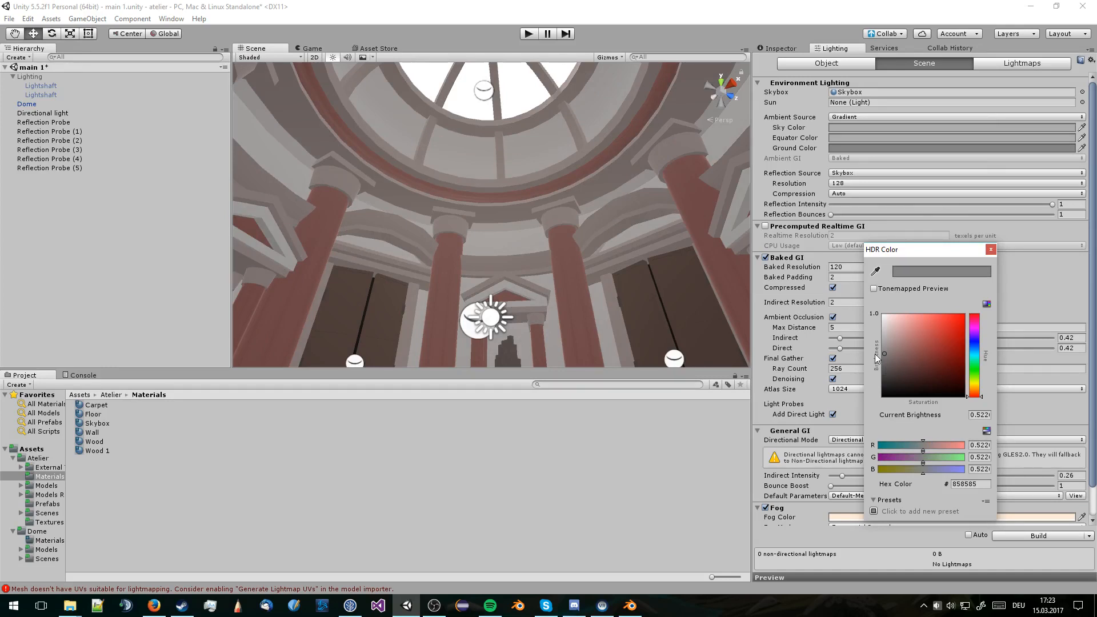
left_click_drag(877, 358, 878, 334)
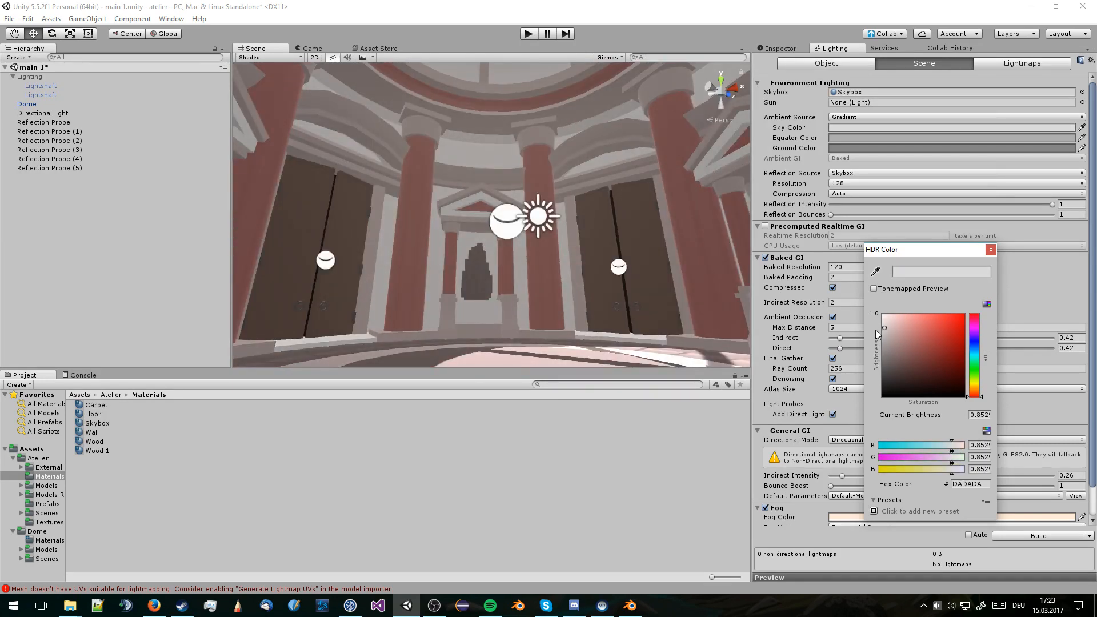
left_click_drag(876, 331, 872, 325)
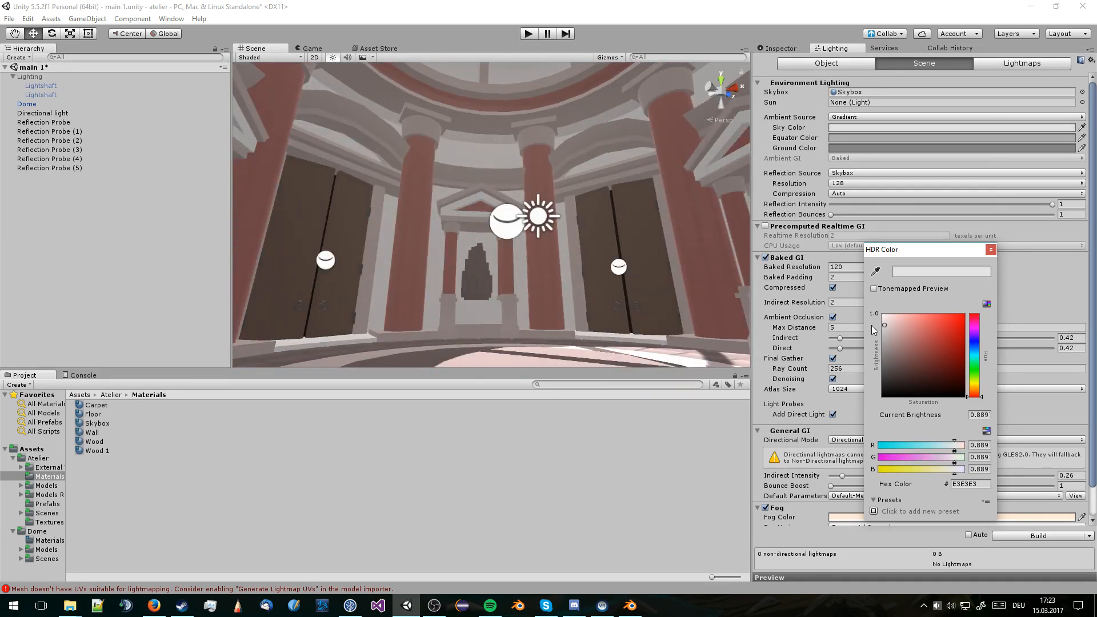
Examine the brightened dome interior in Unity and compare it with the original model in Blender
right_click_drag(558, 164, 526, 286)
middle_click_drag(526, 286, 562, 286)
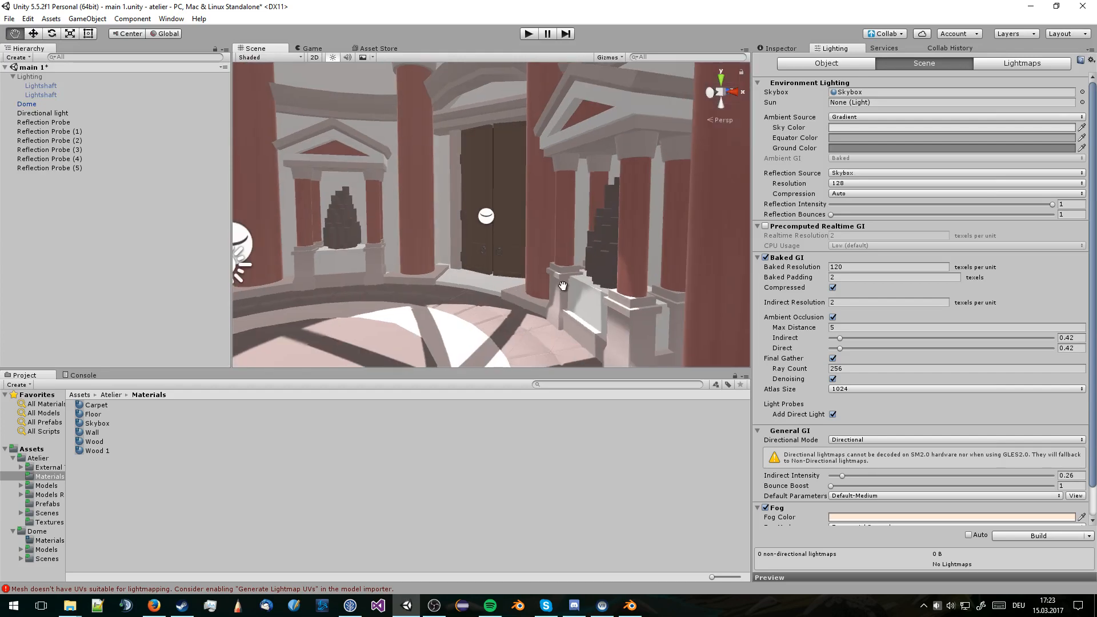
right_click_drag(563, 285, 541, 200)
left_click(629, 605)
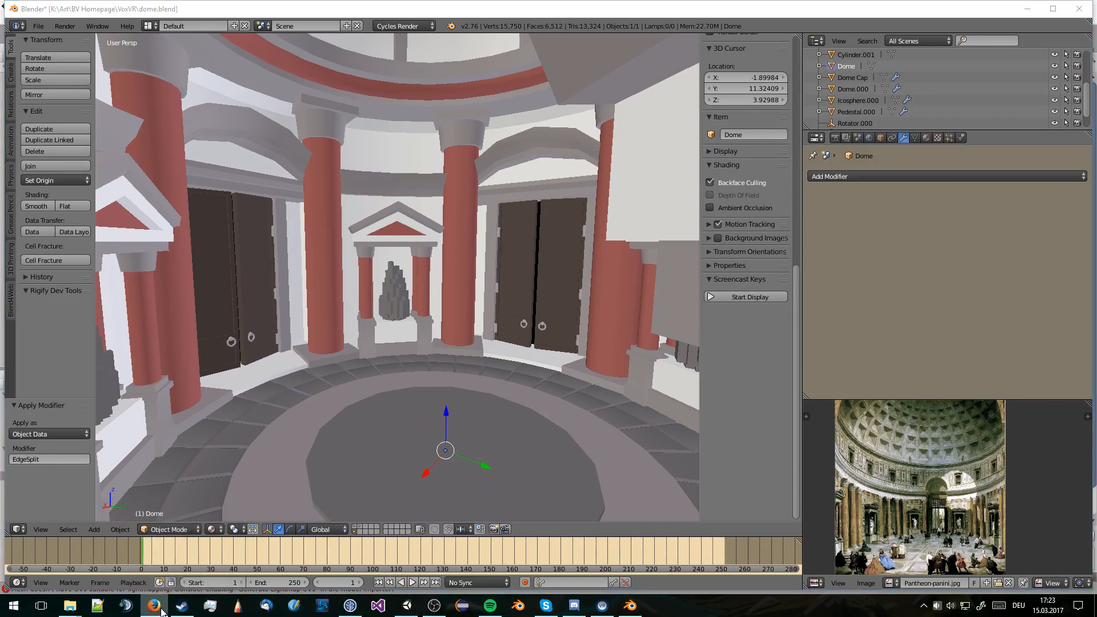
left_click(407, 607)
scroll(558, 301, "up", 3)
right_click_drag(559, 301, 715, 335)
scroll(591, 304, "down", 5)
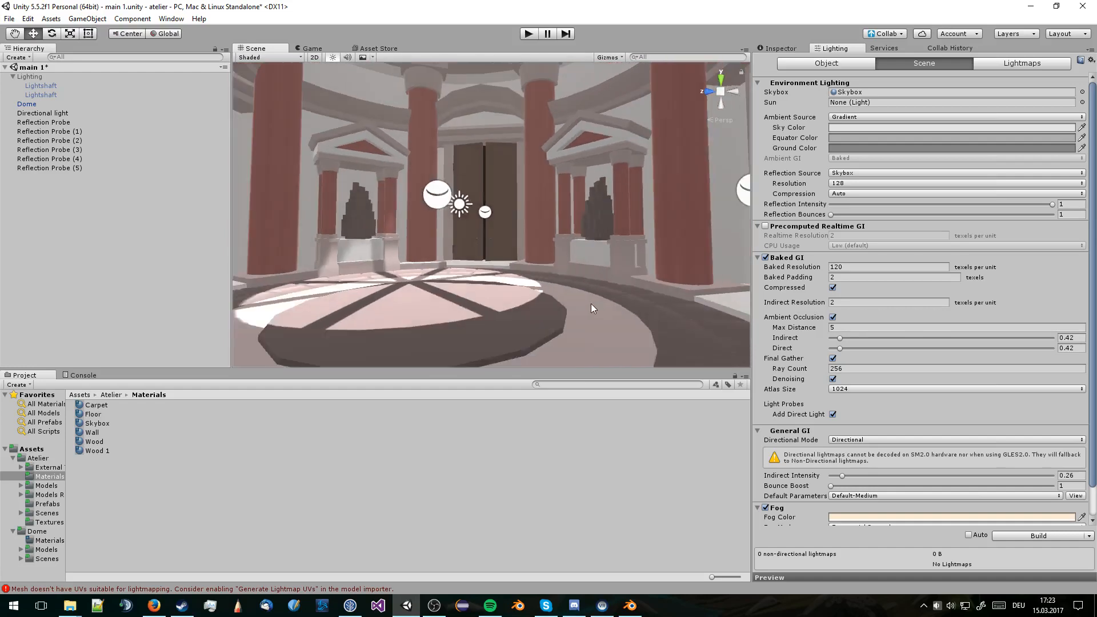
middle_click_drag(591, 303, 623, 289)
right_click_drag(622, 289, 460, 207)
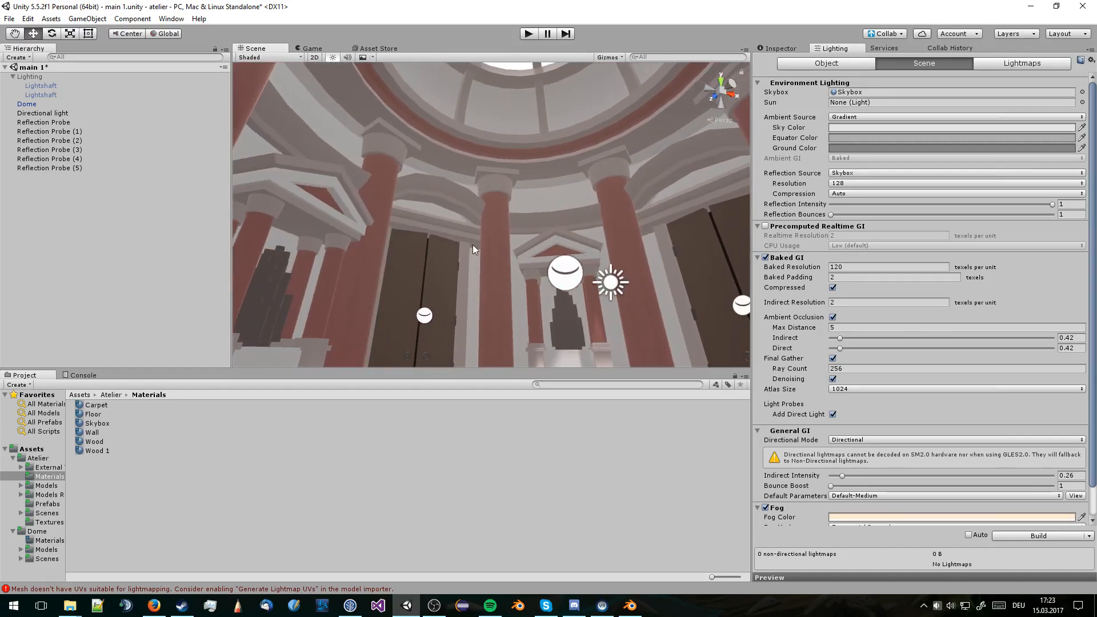
Switch to Blender and open the Dome mesh in Edit Mode
left_click(626, 601)
scroll(530, 211, "down", 6)
middle_click_drag(530, 211, 501, 251)
scroll(526, 301, "up", 3)
key("Tab")
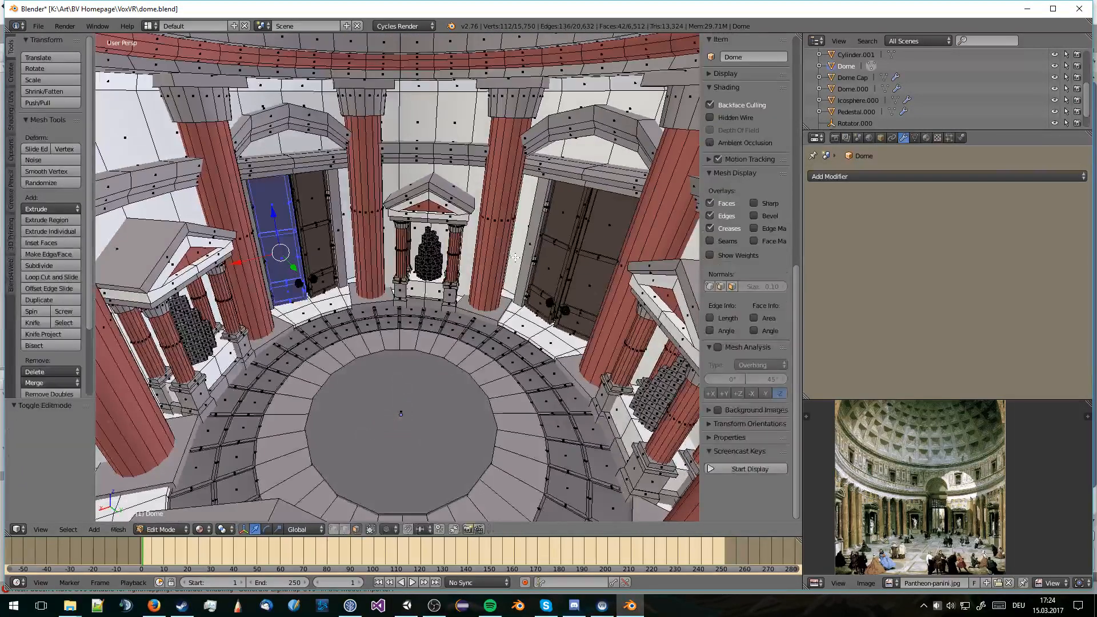
Unwrap all faces of the Dome mesh with the standard Unwrap and check the resulting UV layout
key("a")
key("u")
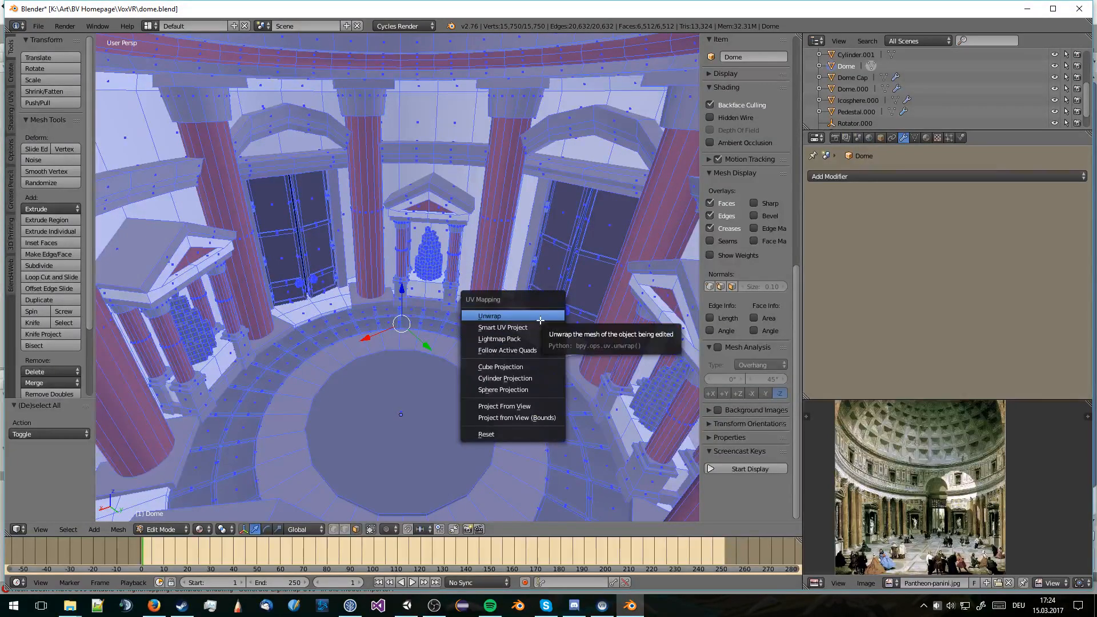
left_click(540, 320)
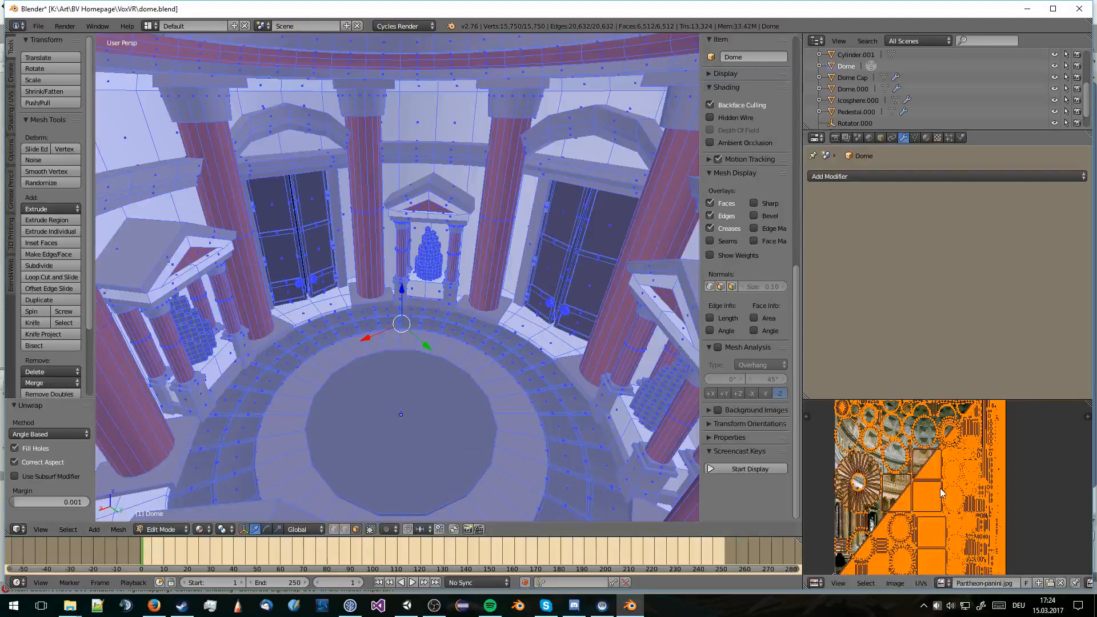
scroll(942, 492, "up", 5)
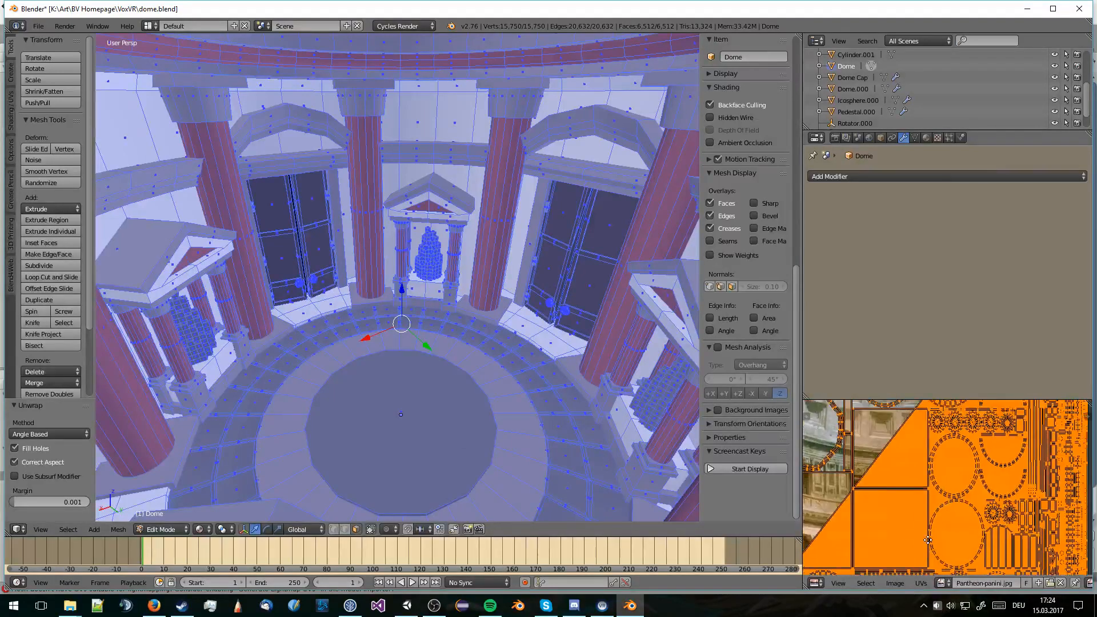
scroll(928, 540, "down", 4)
scroll(632, 462, "down", 2)
scroll(632, 463, "up", 3)
middle_click_drag(537, 388, 467, 361)
scroll(468, 360, "up", 3)
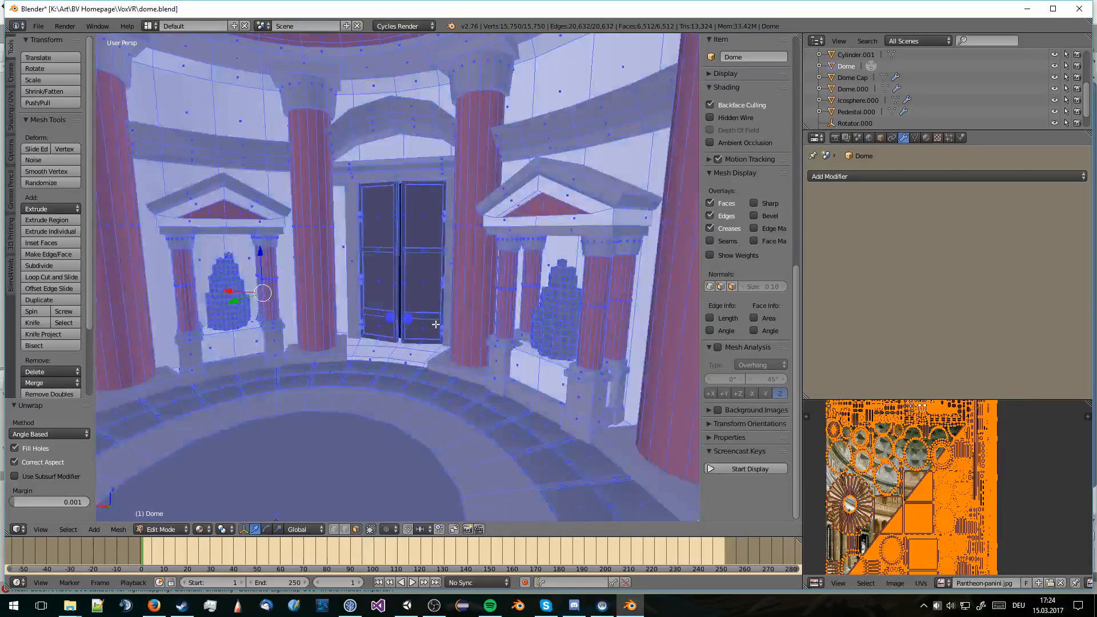
middle_click_drag(435, 324, 469, 391)
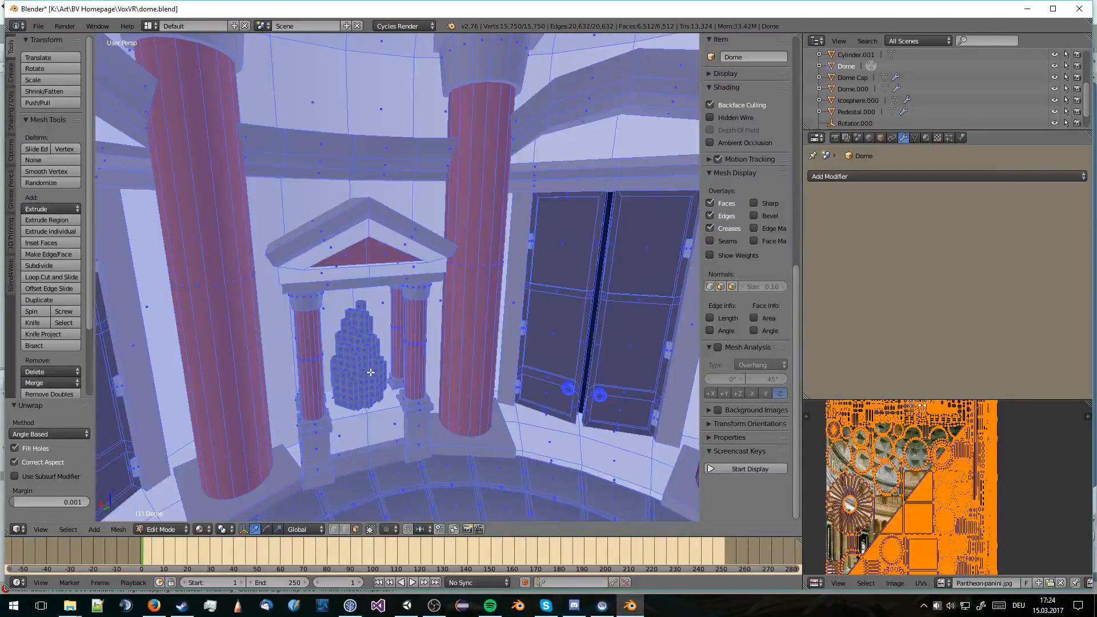
Unwrap all the dome's faces with Lightmap Pack at its default settings and return to Object Mode
key("a")
key("a")
key("u")
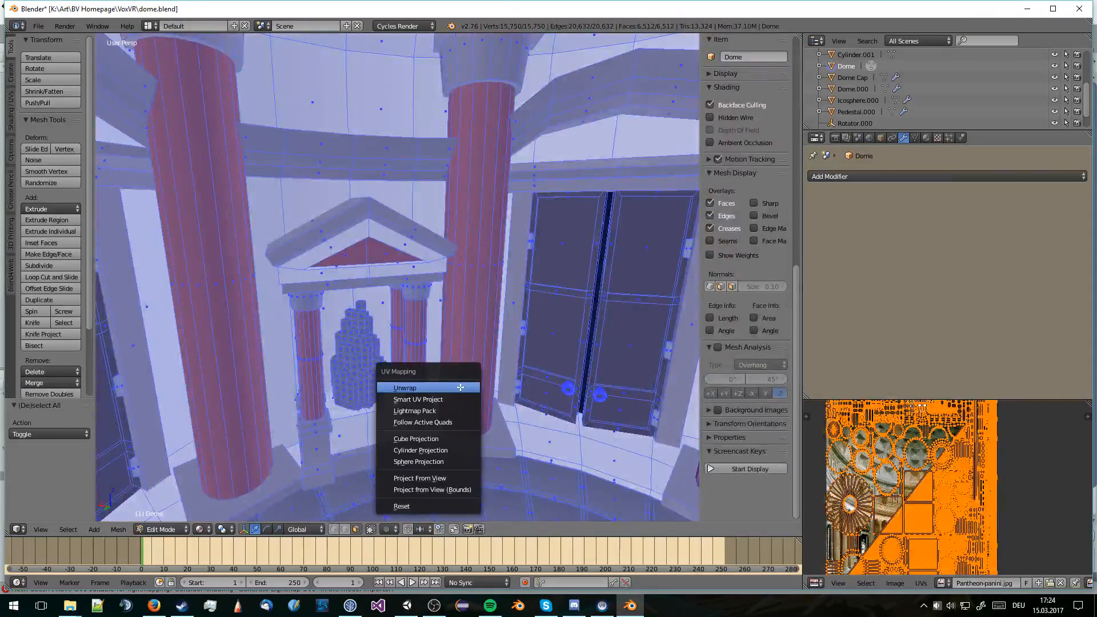
left_click(448, 411)
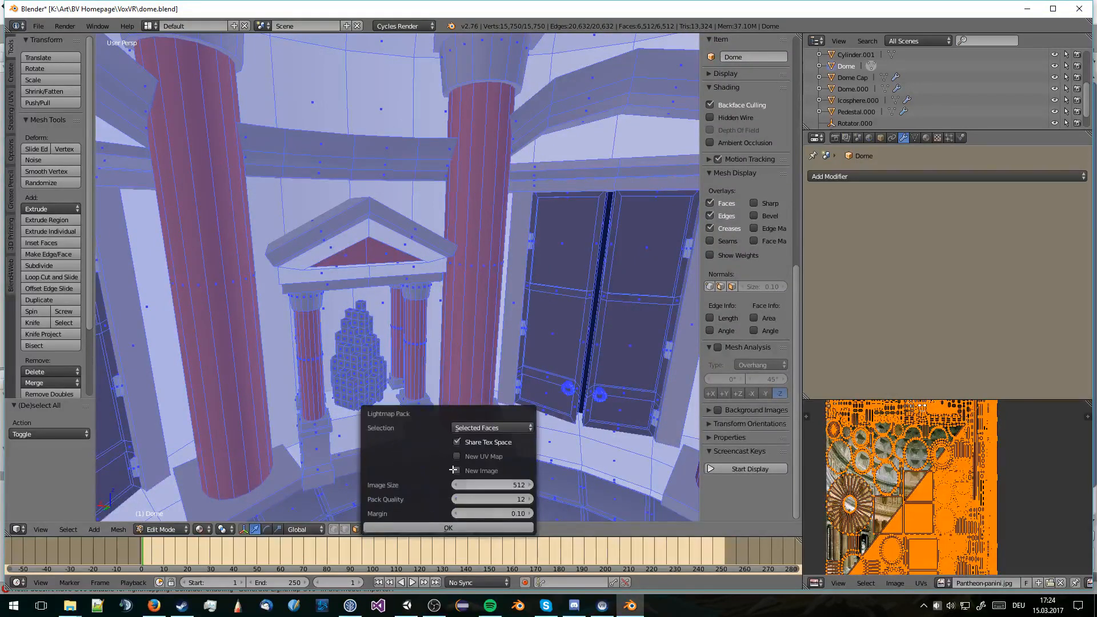
left_click(481, 528)
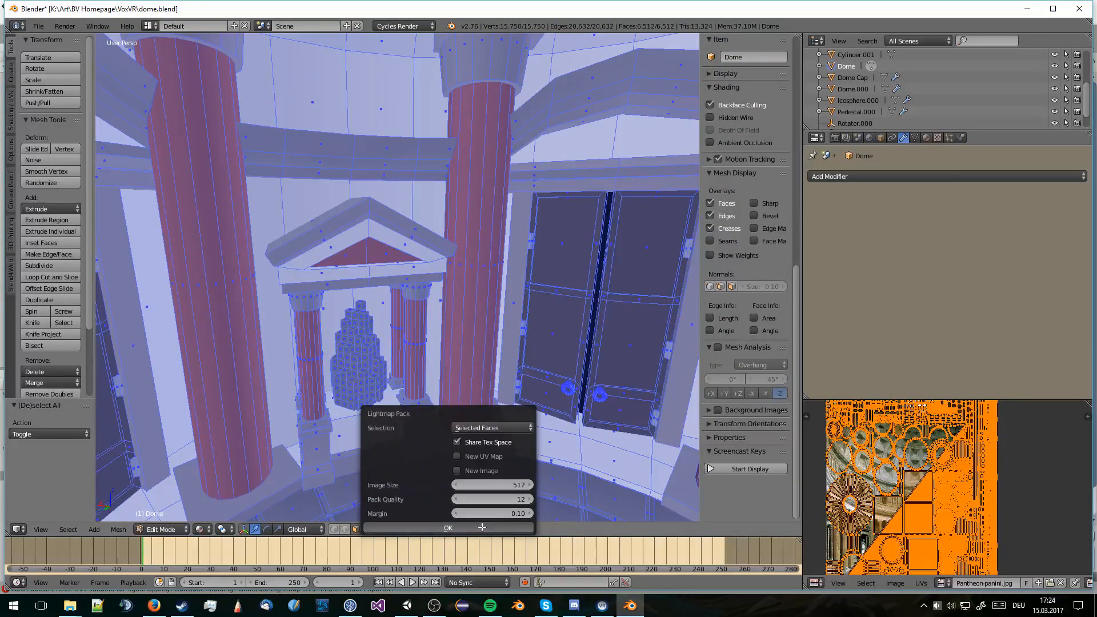
scroll(932, 487, "down", 3)
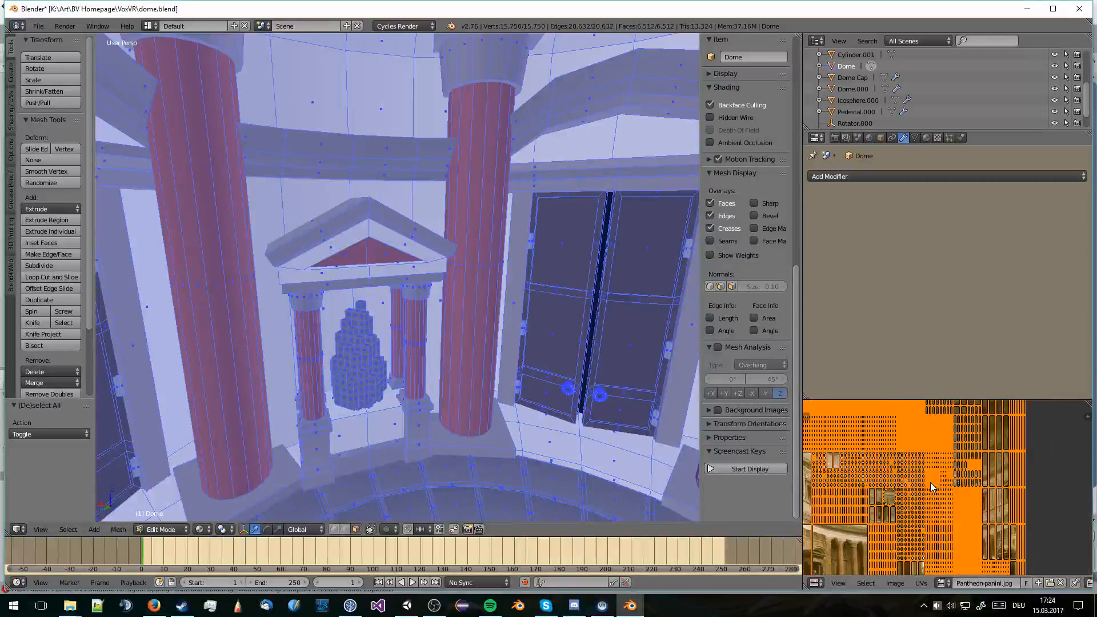
key("a")
key("a")
key("Tab")
scroll(424, 351, "down", 4)
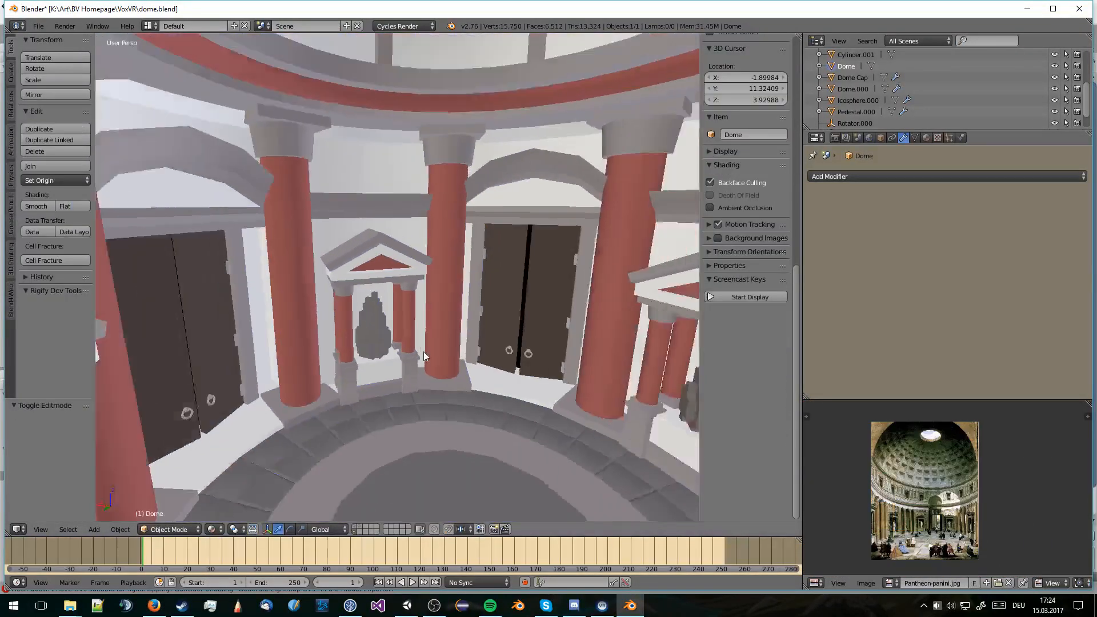
middle_click_drag(505, 364, 497, 304)
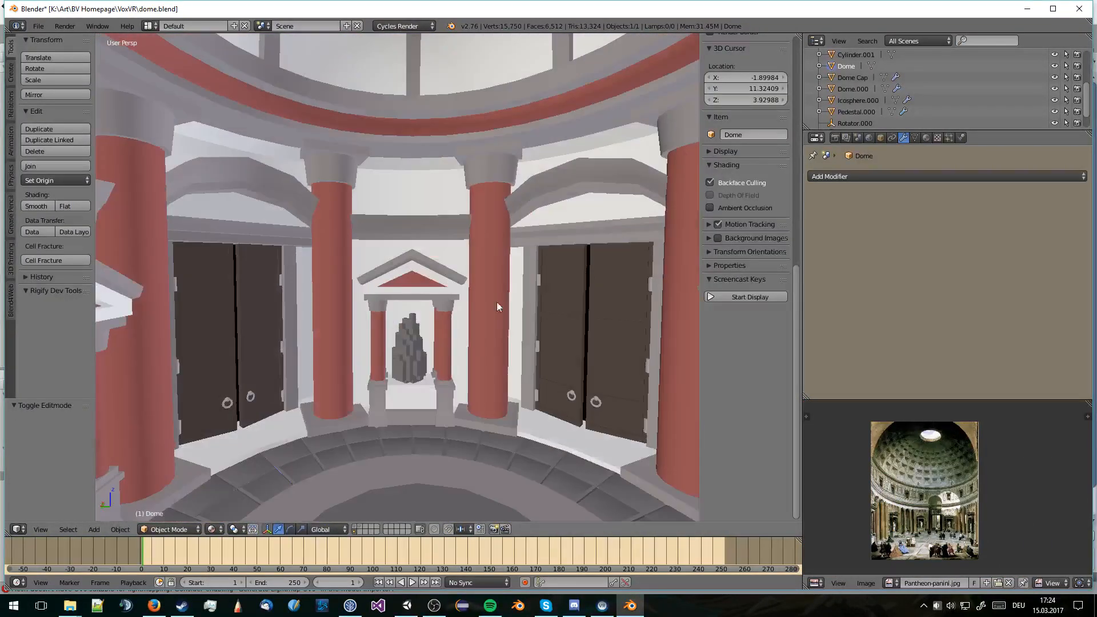
Remove the dome's material slots until only the Metal material is left
left_click(926, 138)
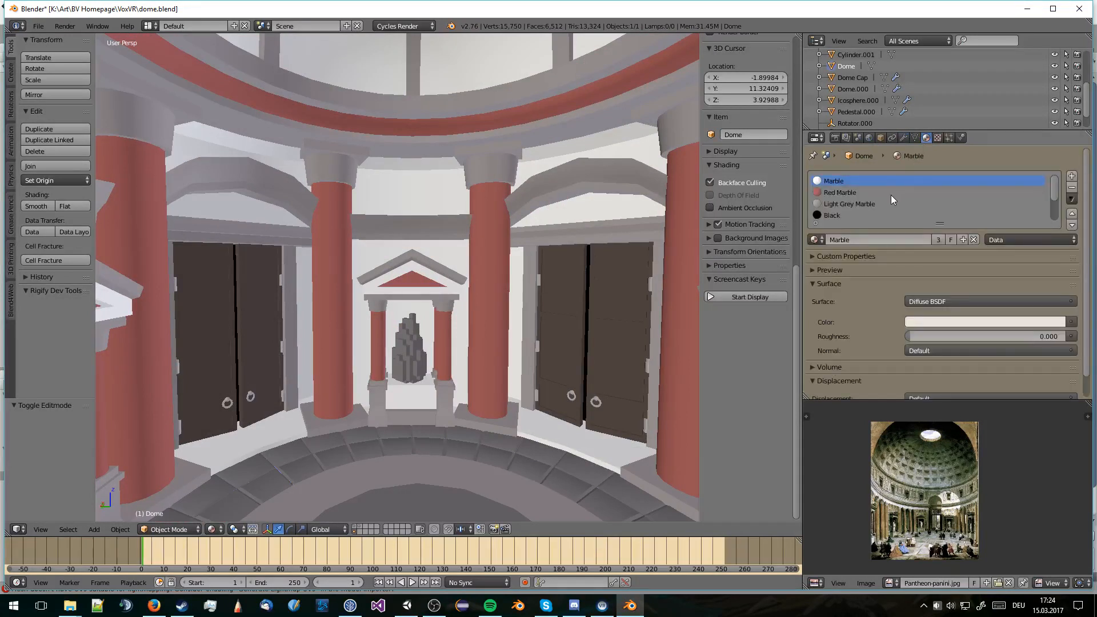
scroll(890, 197, "down", 2)
scroll(889, 197, "up", 3)
left_click(1072, 191)
left_click(1071, 190)
left_click(1072, 191)
left_click(1071, 190)
left_click(1072, 190)
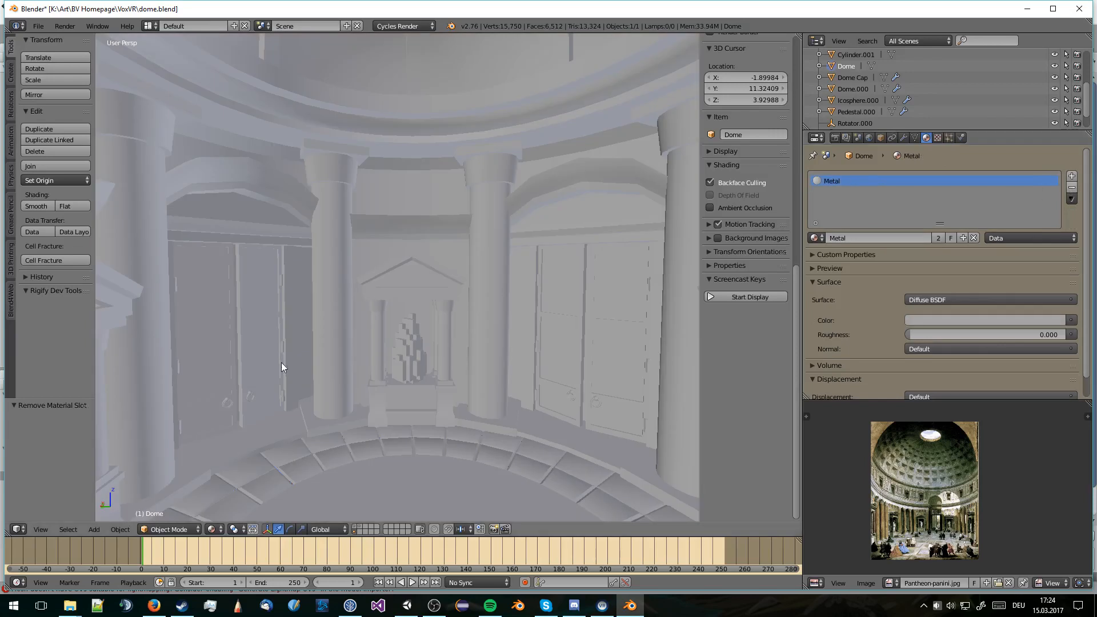
Show the Metal material's shader nodes in the Node Editor and add an Image Texture node below them
left_click(23, 528)
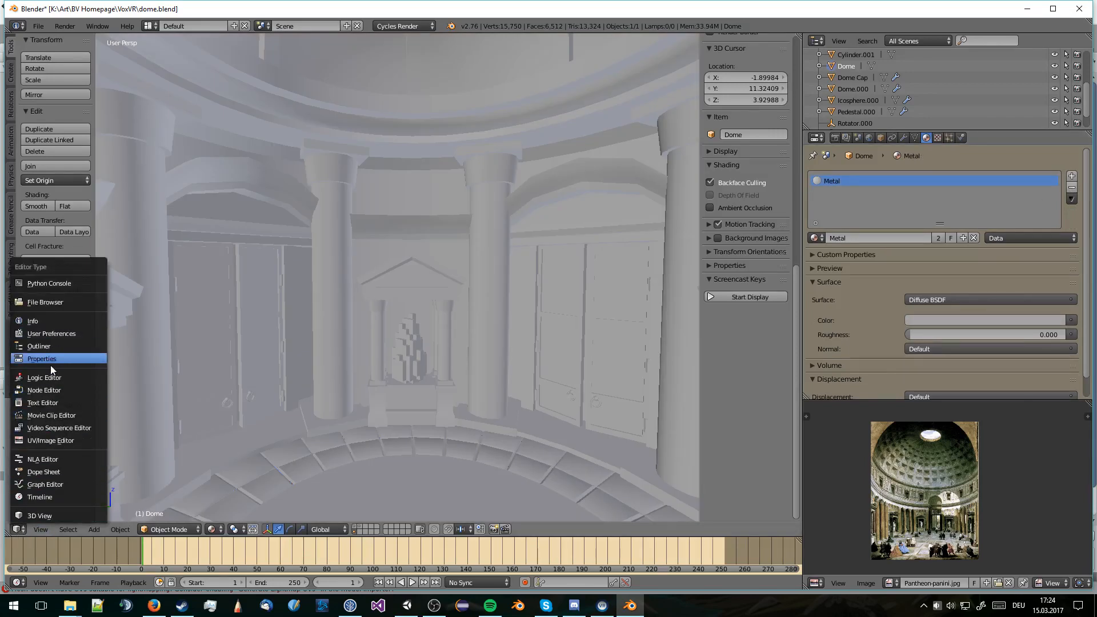
left_click(55, 389)
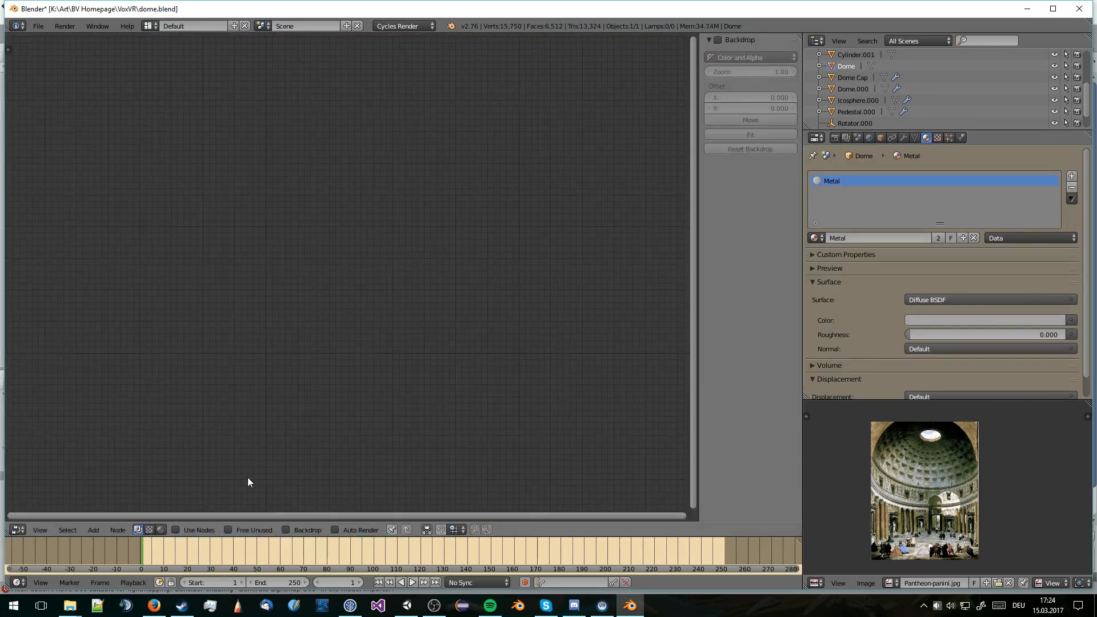
left_click(187, 531)
left_click(160, 529)
scroll(247, 437, "up", 2)
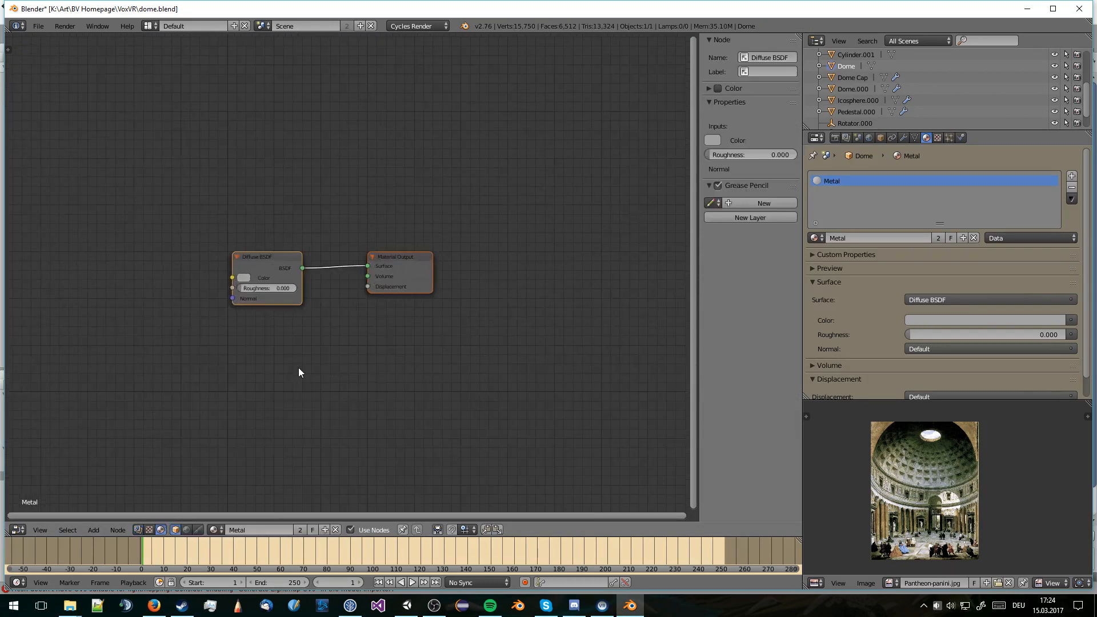
key("shift+a")
mouse_move(289, 415)
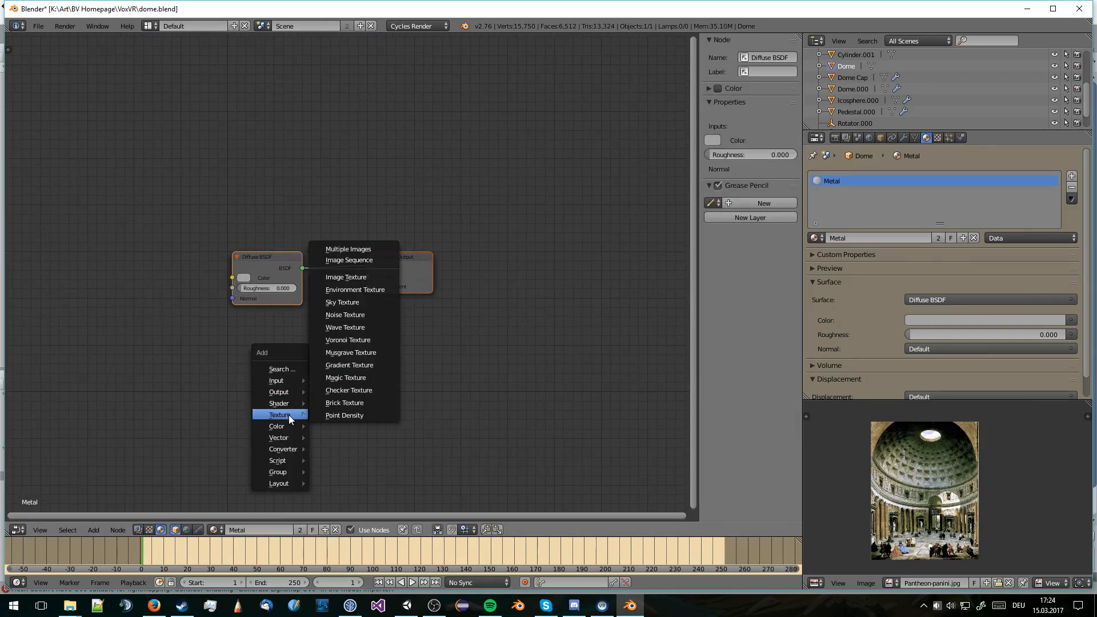
left_click(356, 276)
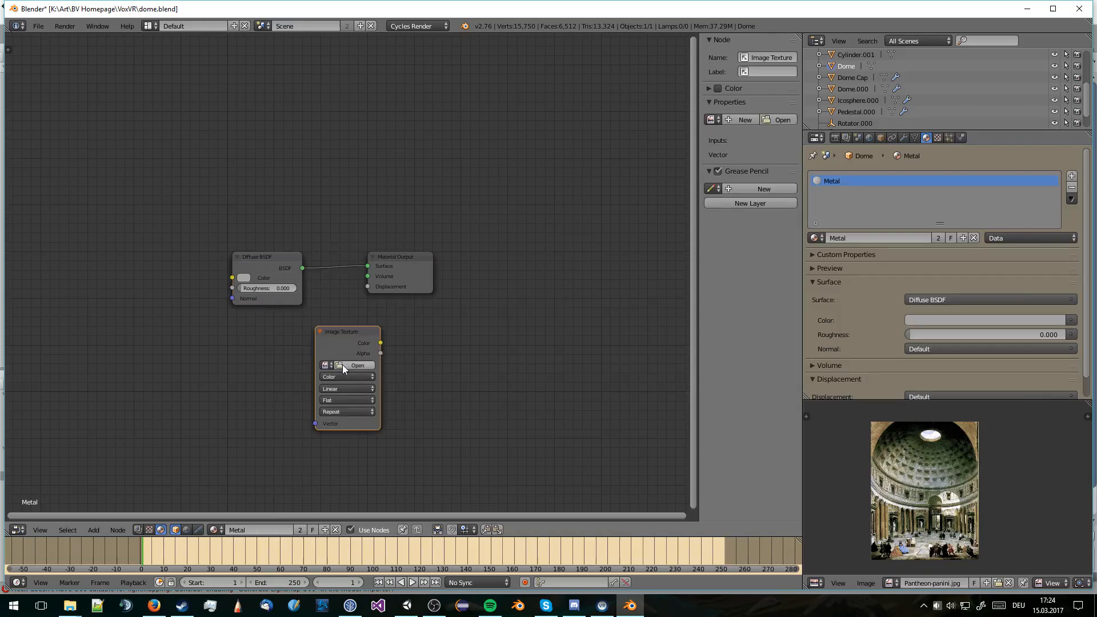
Start a new blank image with width and height set to 2048 px
left_click(987, 582)
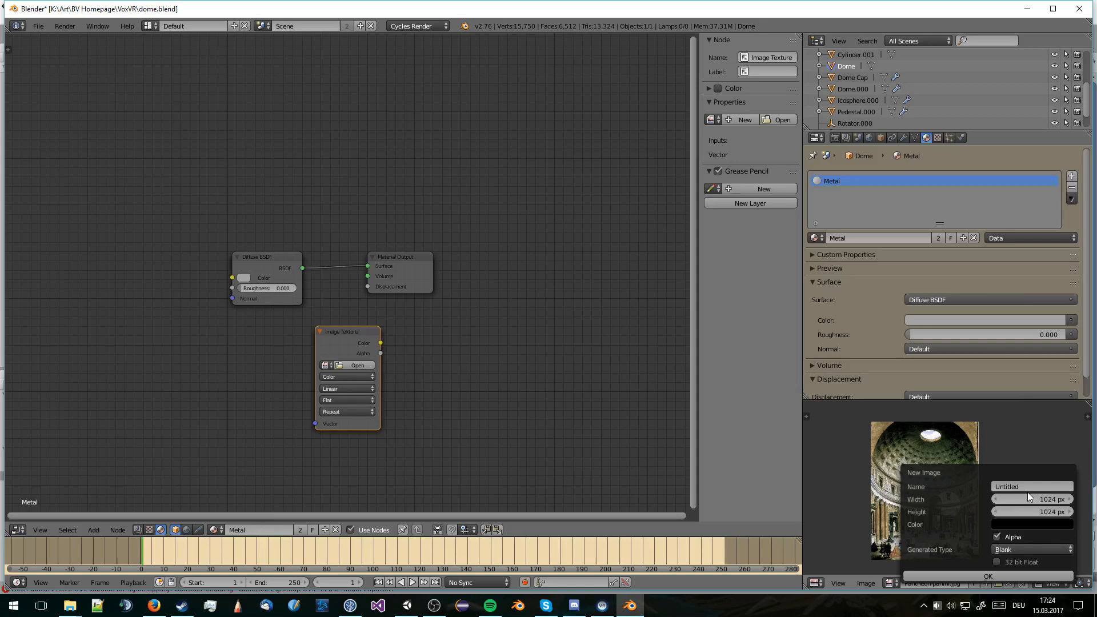
key("BackSpace")
left_click(1031, 499)
type("2048")
key("Return")
left_click(1030, 509)
type("2048")
key("Return")
Name the new image Dome AO and create it
left_click(1006, 486)
type("AO")
key("Return")
left_click(1005, 486)
key("Home")
type("Dome")
key("Return")
left_click(1016, 488)
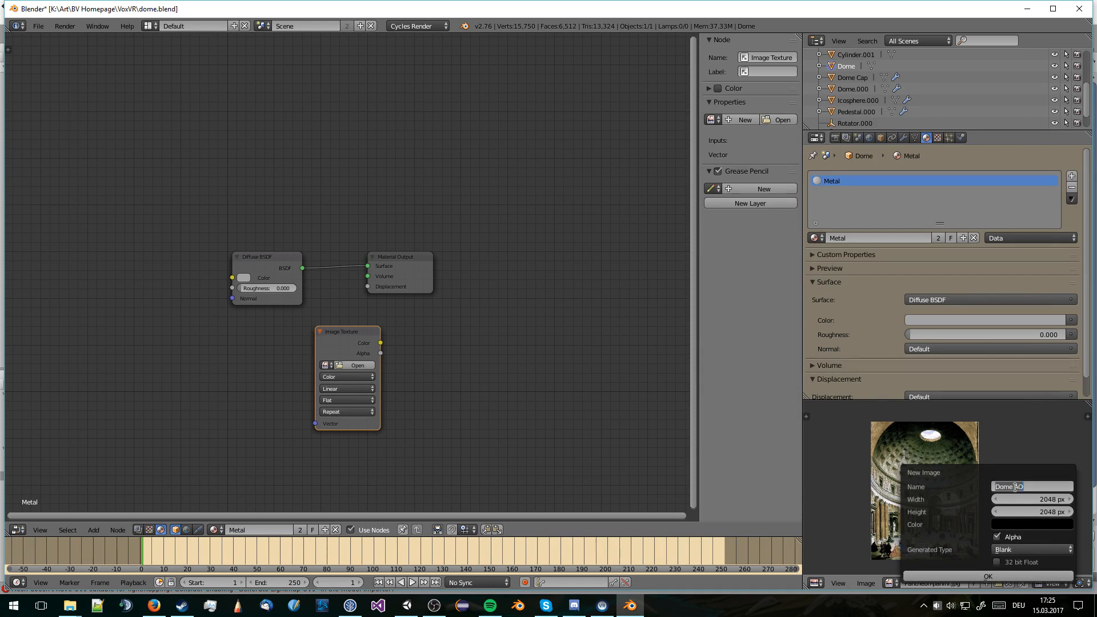
left_click(965, 576)
Assign the Dome AO image to the Image Texture node
scroll(948, 516, "up", 1)
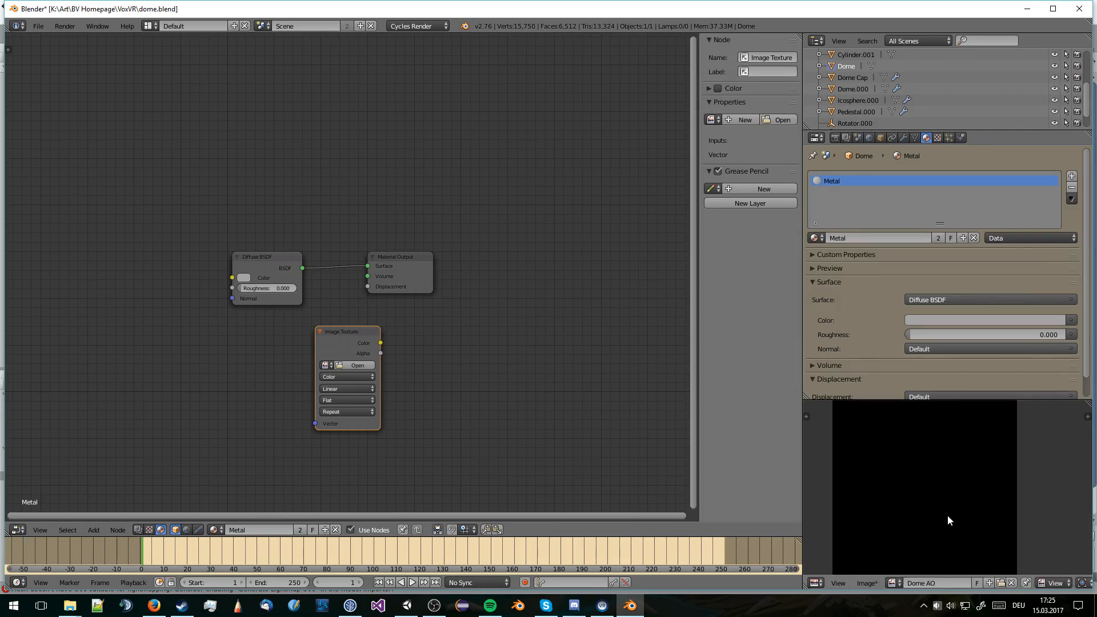
left_click(327, 365)
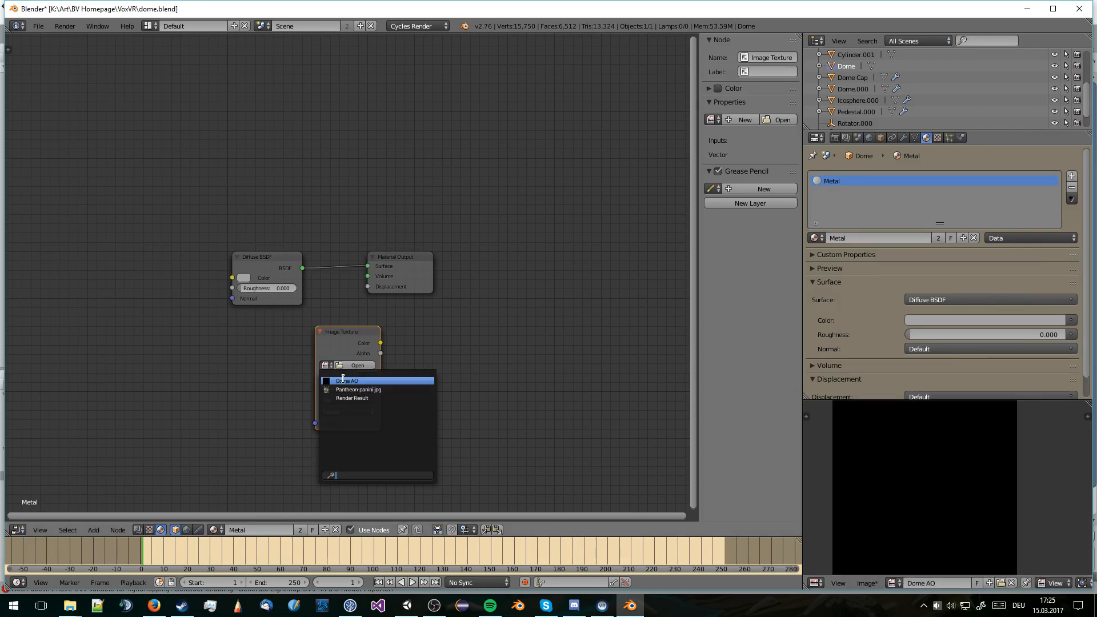
left_click(346, 380)
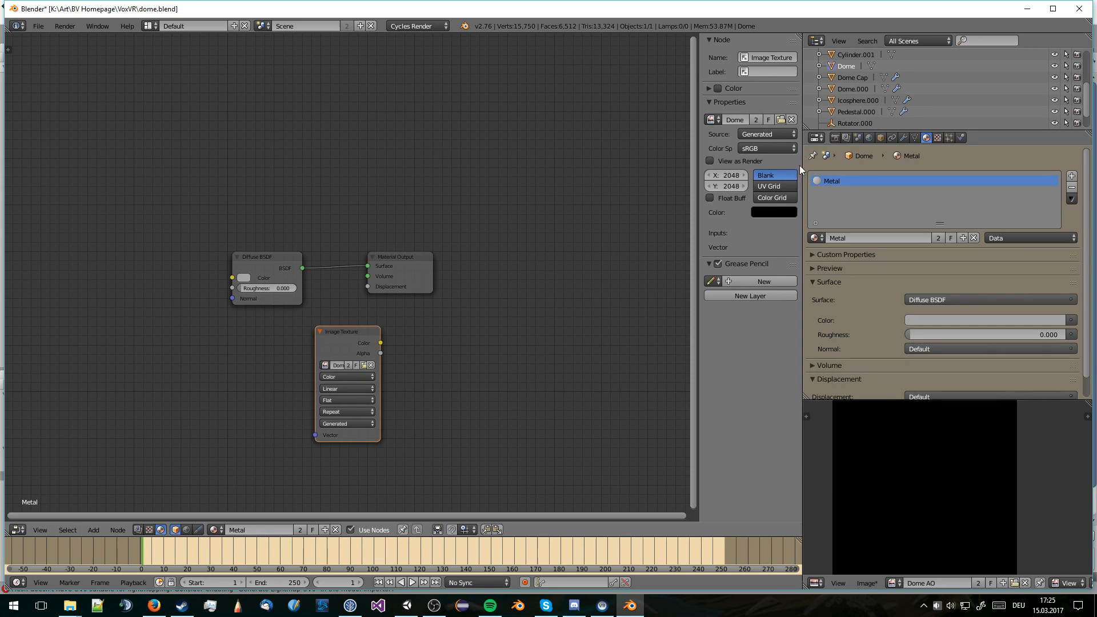
Set the Cycles bake type to Ambient Occlusion and start baking the Dome object
left_click(835, 138)
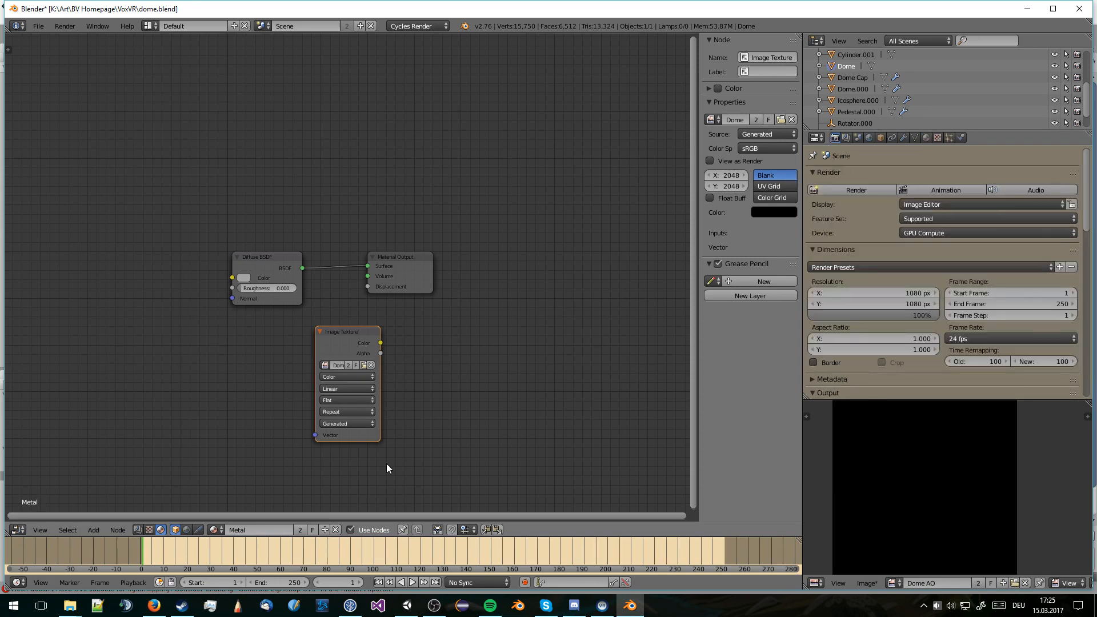
key("shift+F5")
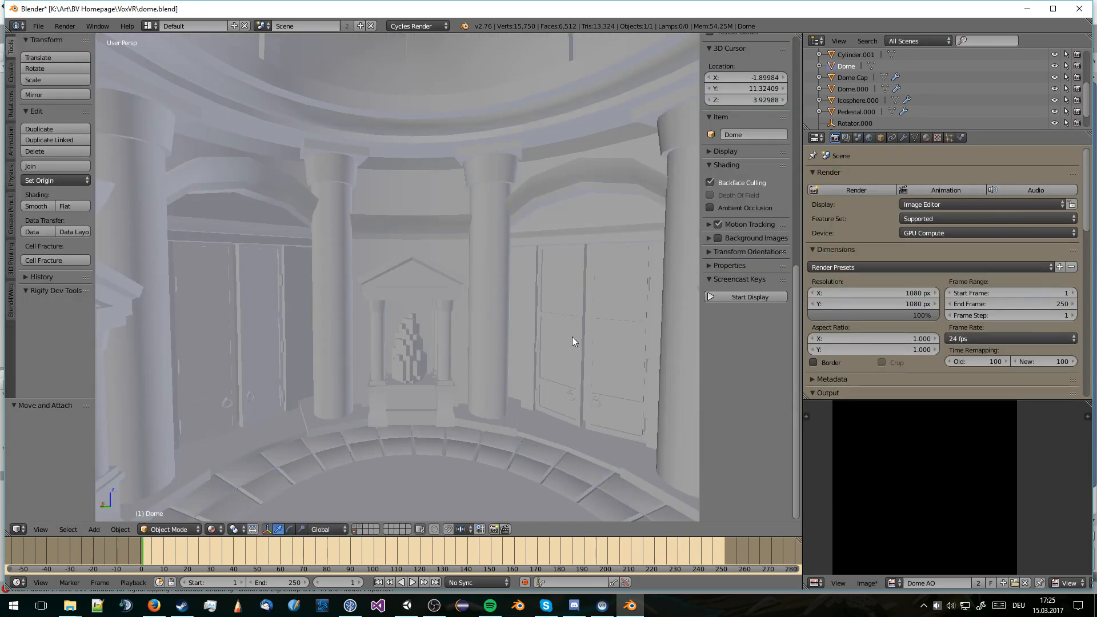
scroll(893, 327, "down", 15)
left_click(841, 329)
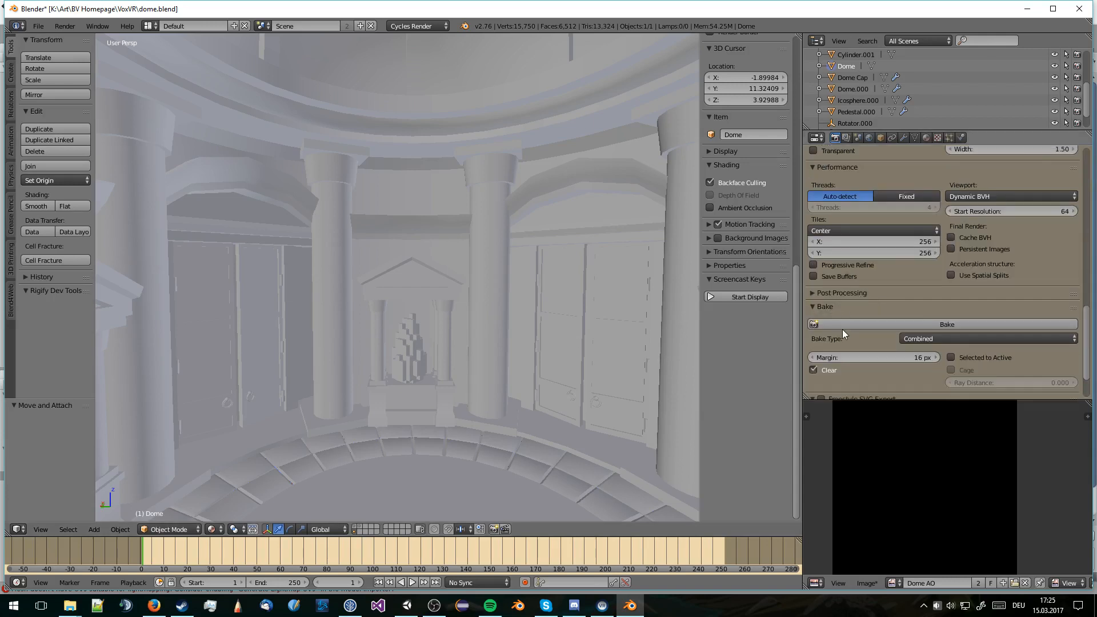
scroll(842, 329, "down", 3)
left_click(947, 281)
left_click(947, 308)
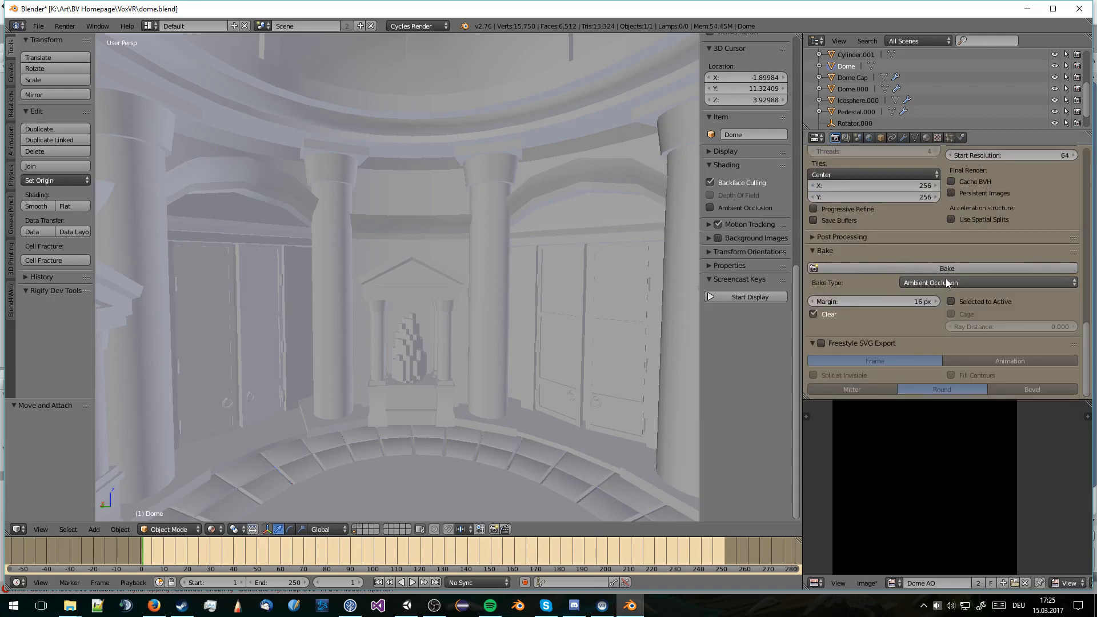
left_click(950, 268)
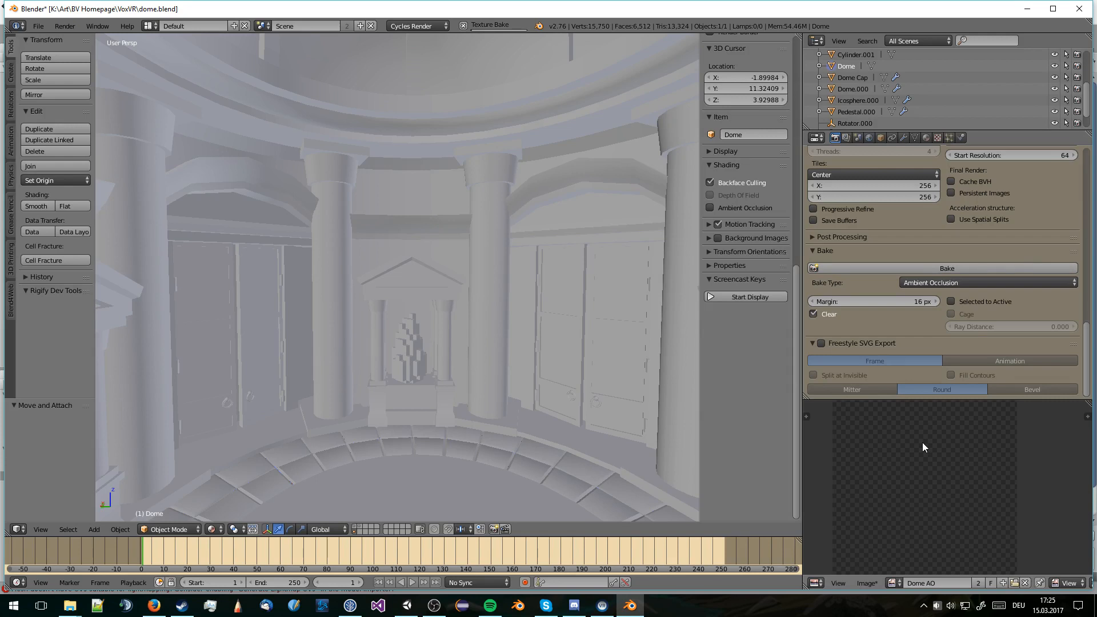
middle_click_drag(942, 453, 946, 438)
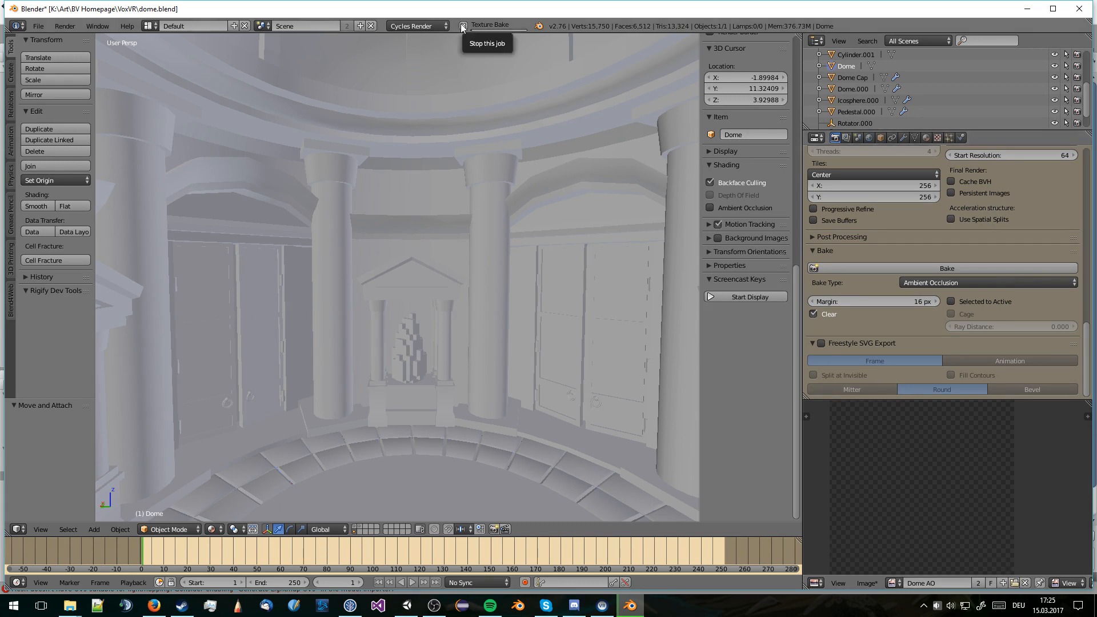
scroll(1019, 279, "up", 15)
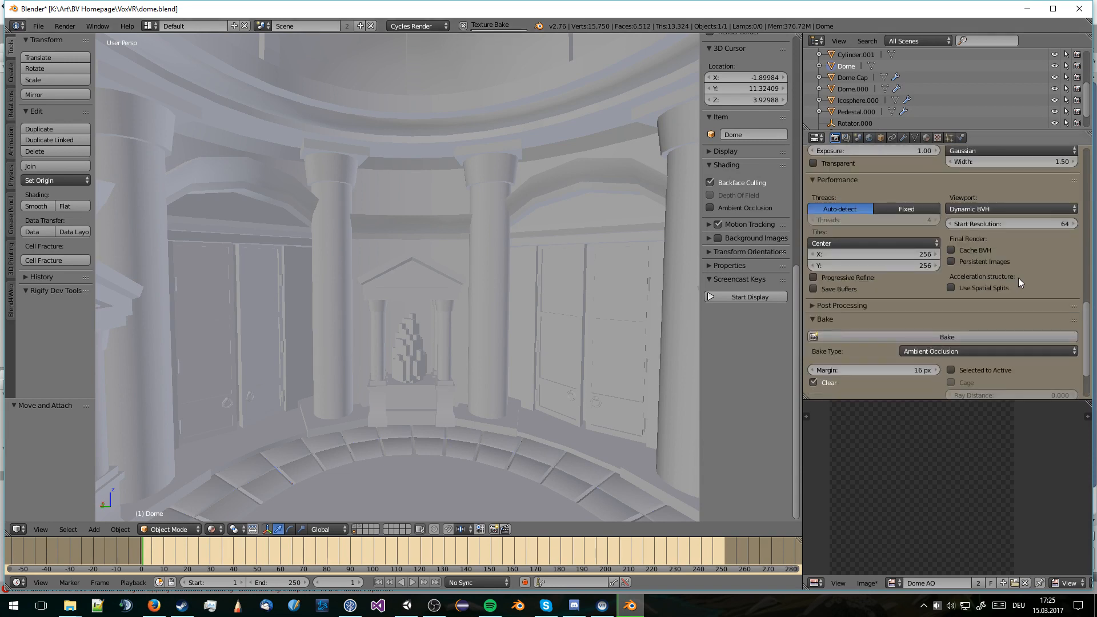
scroll(1018, 280, "up", 4)
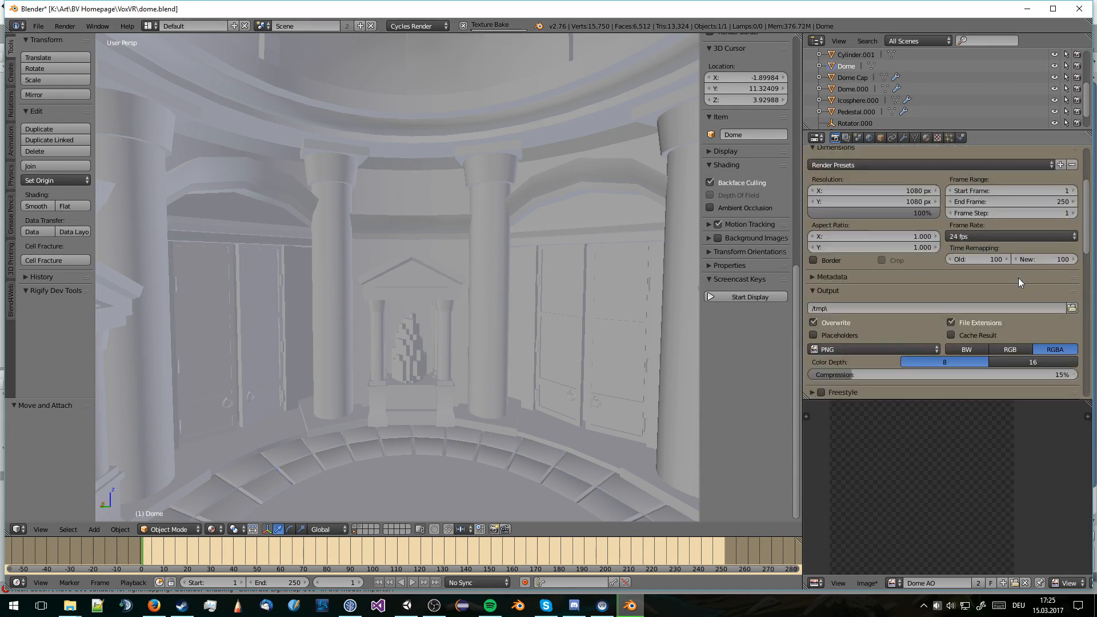
scroll(1018, 277, "down", 6)
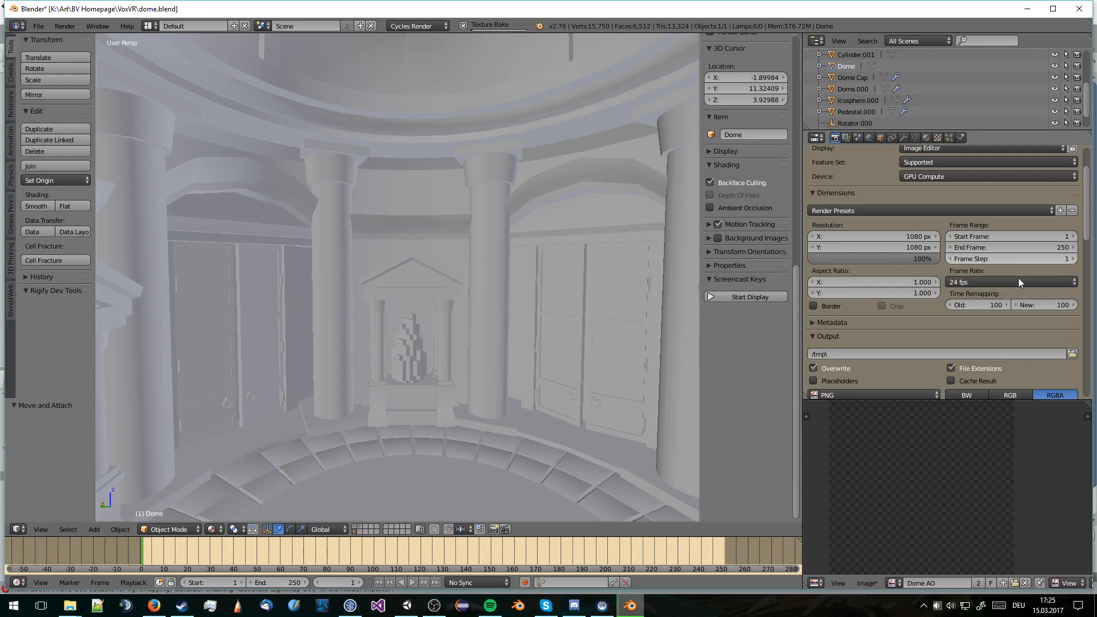
scroll(1018, 278, "down", 15)
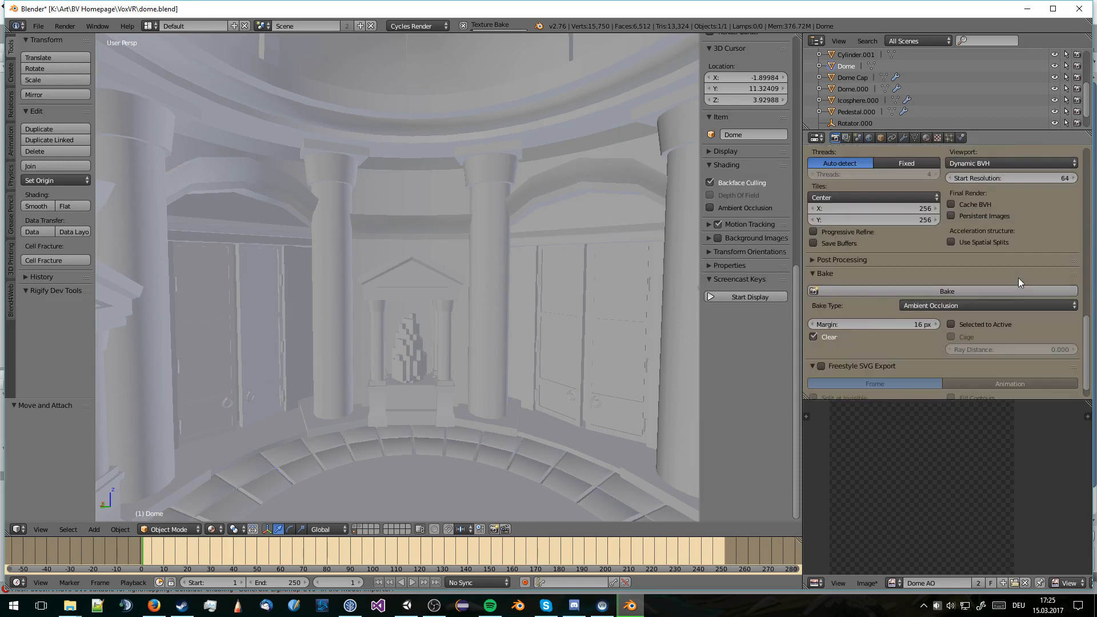
scroll(1019, 278, "down", 1)
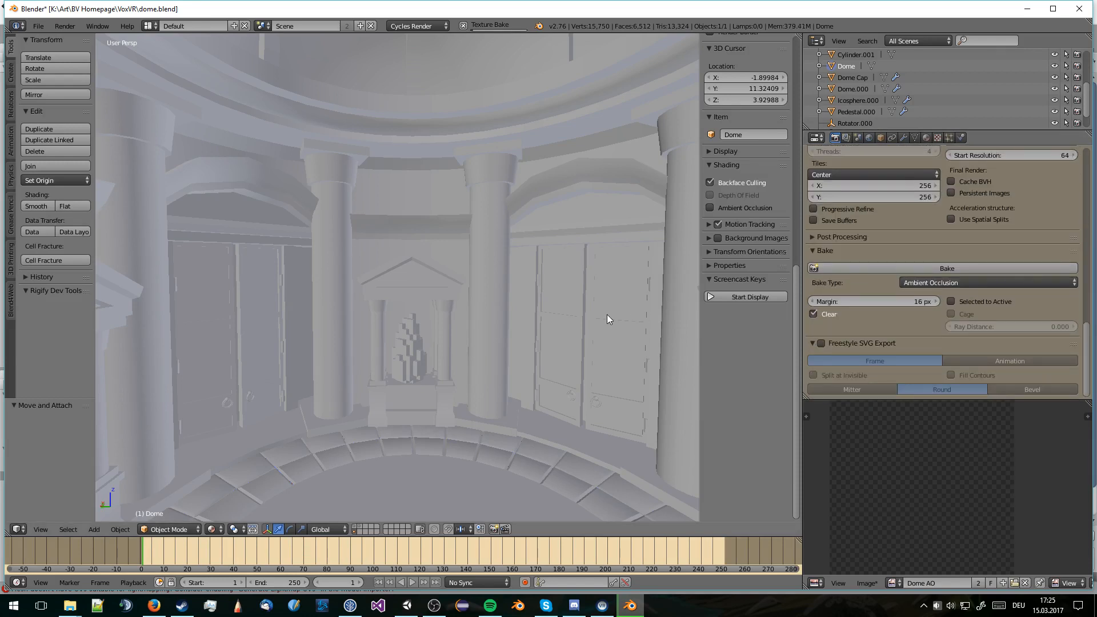
scroll(454, 332, "down", 10)
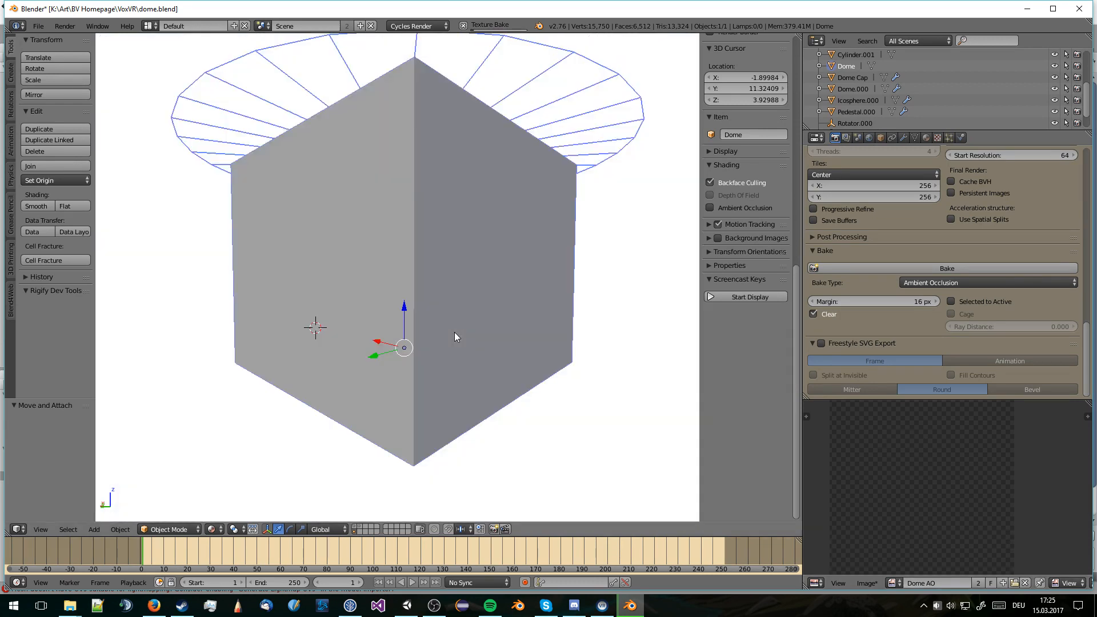
scroll(455, 332, "up", 8)
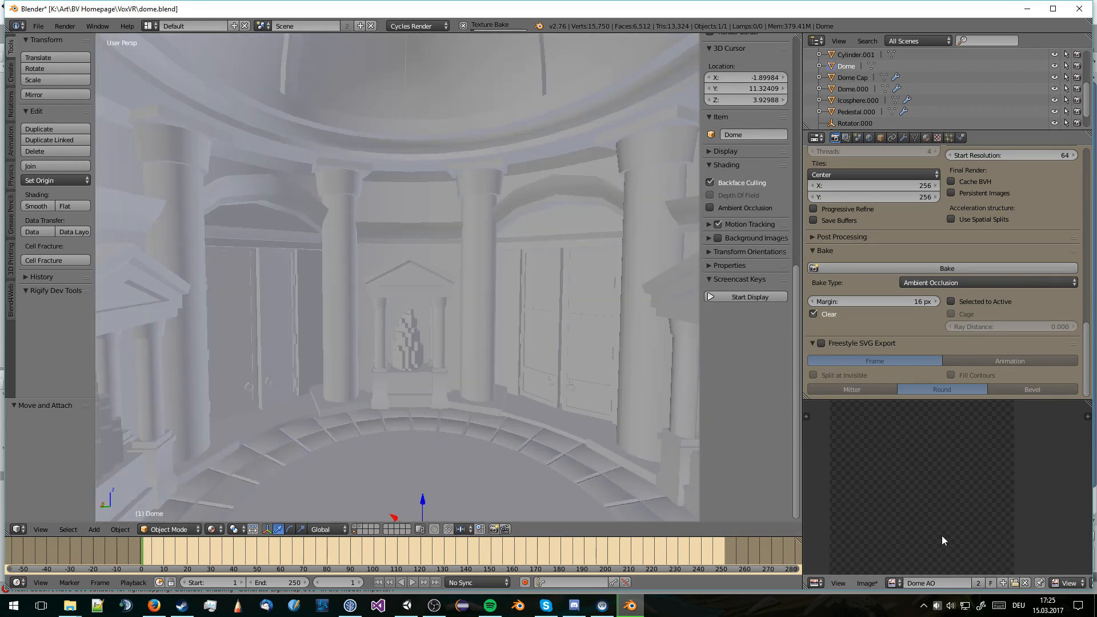
scroll(494, 351, "up", 4)
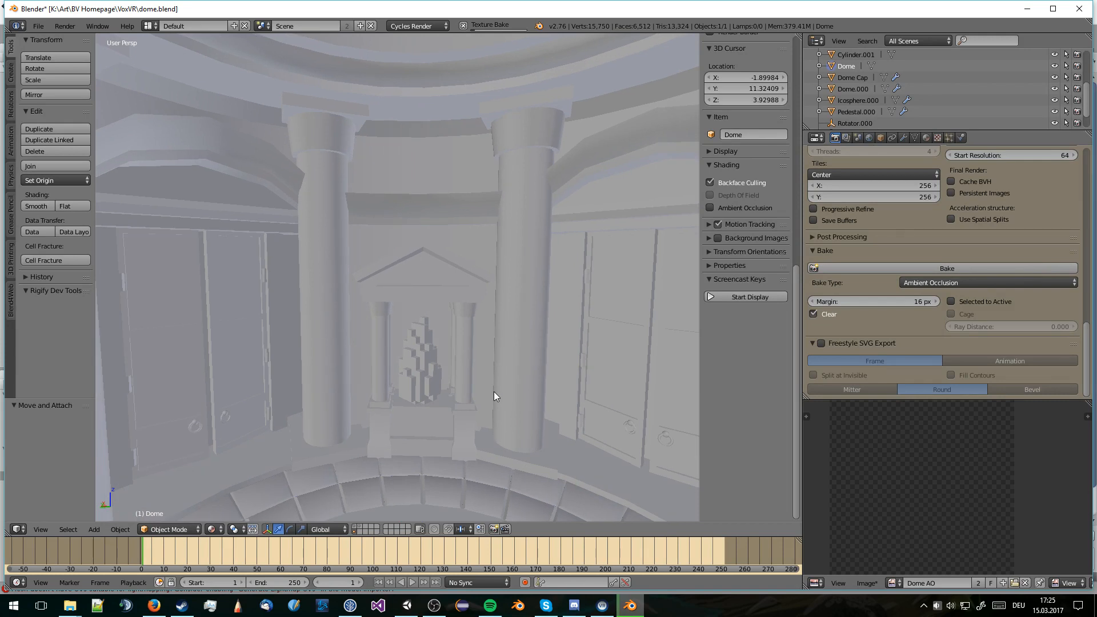
scroll(493, 392, "up", 2)
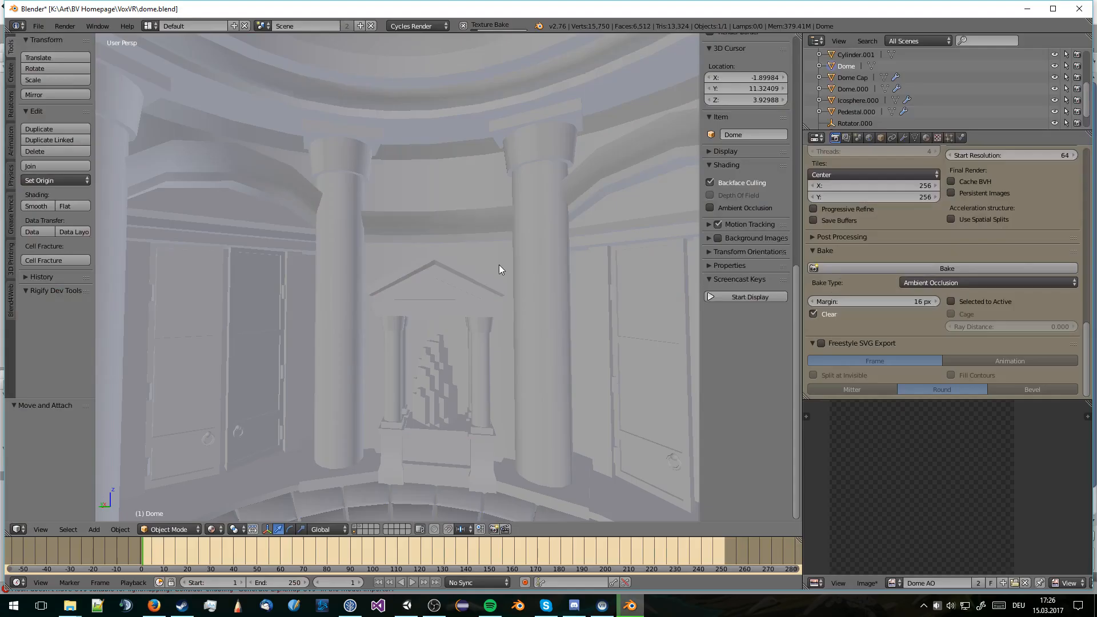
key("g")
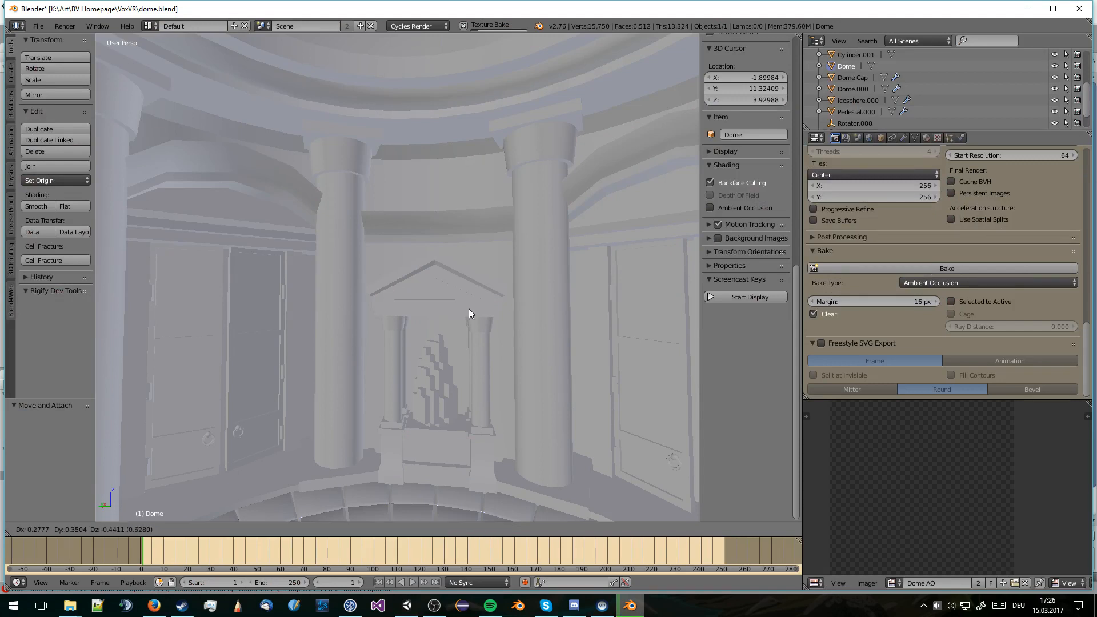
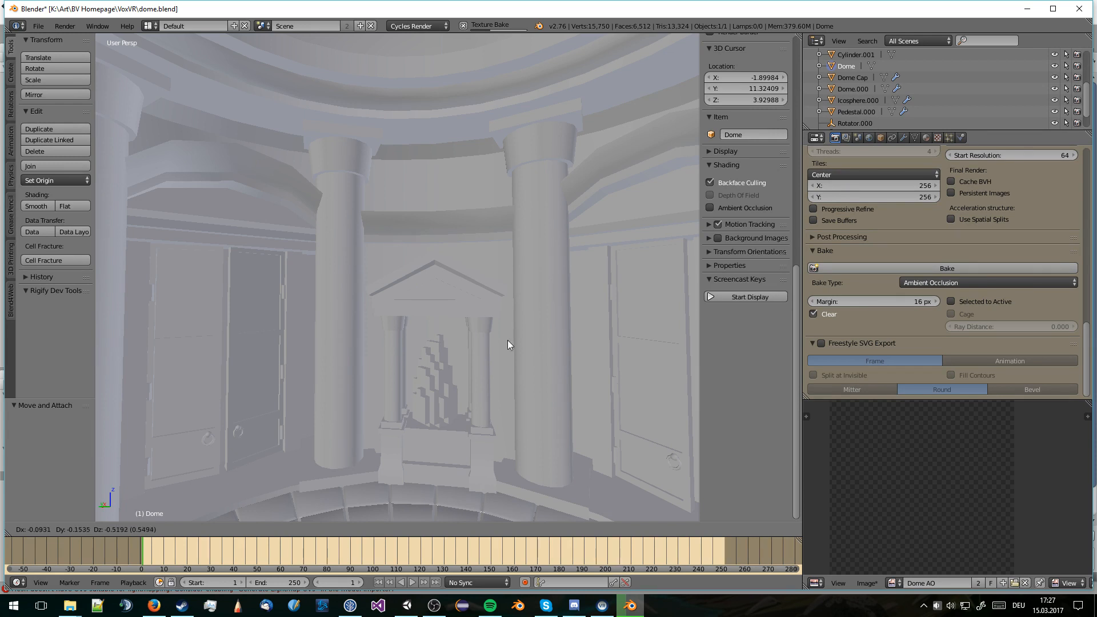
key("z")
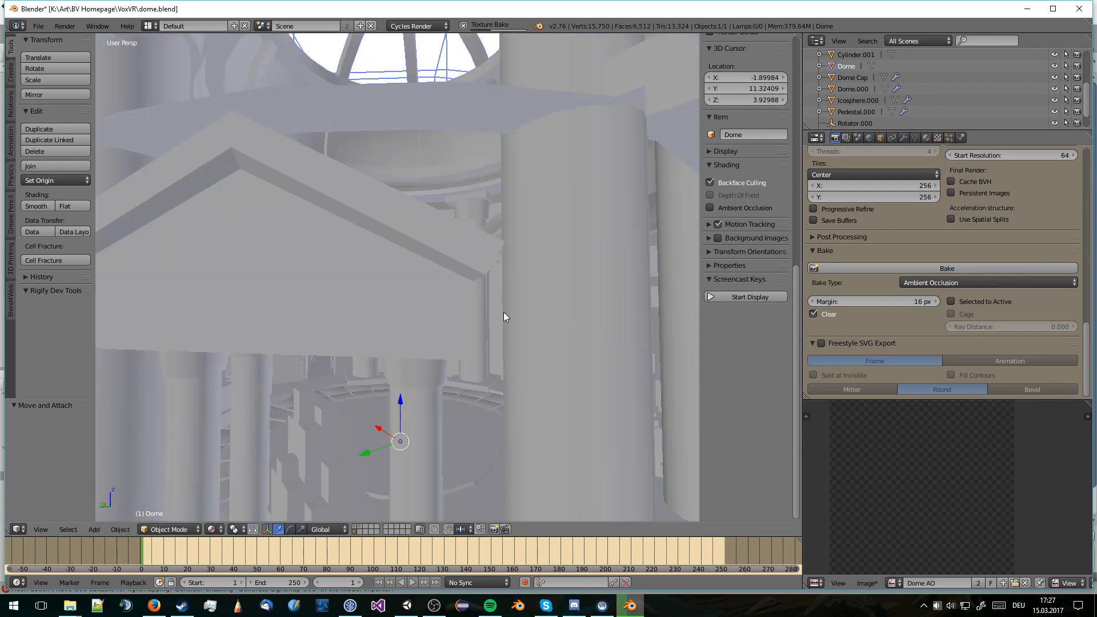
left_click(489, 320)
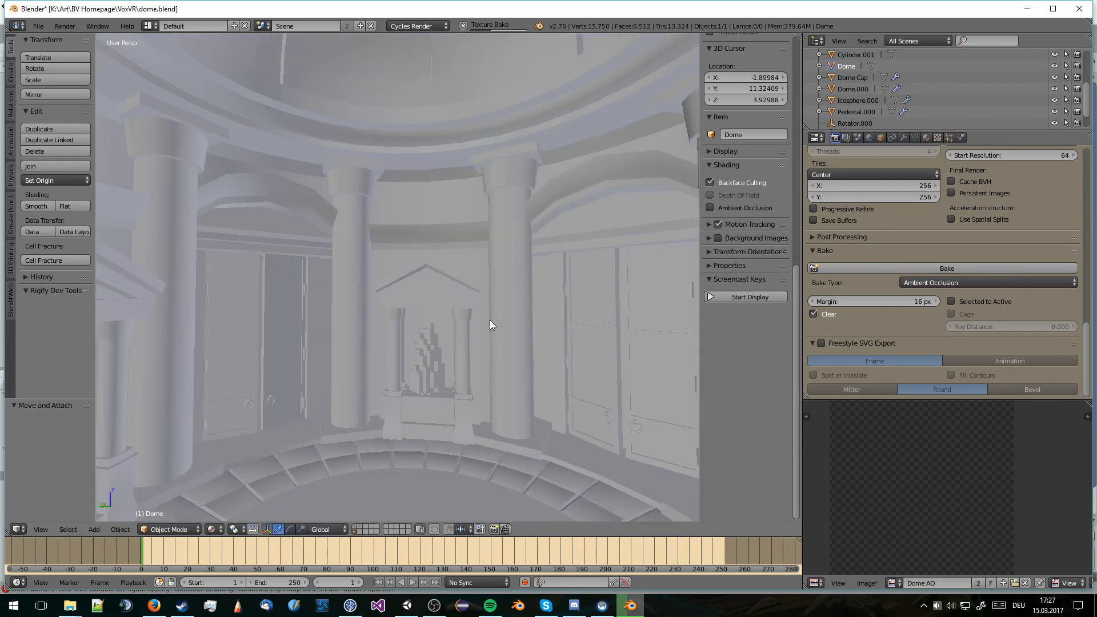
middle_click_drag(489, 320, 575, 292)
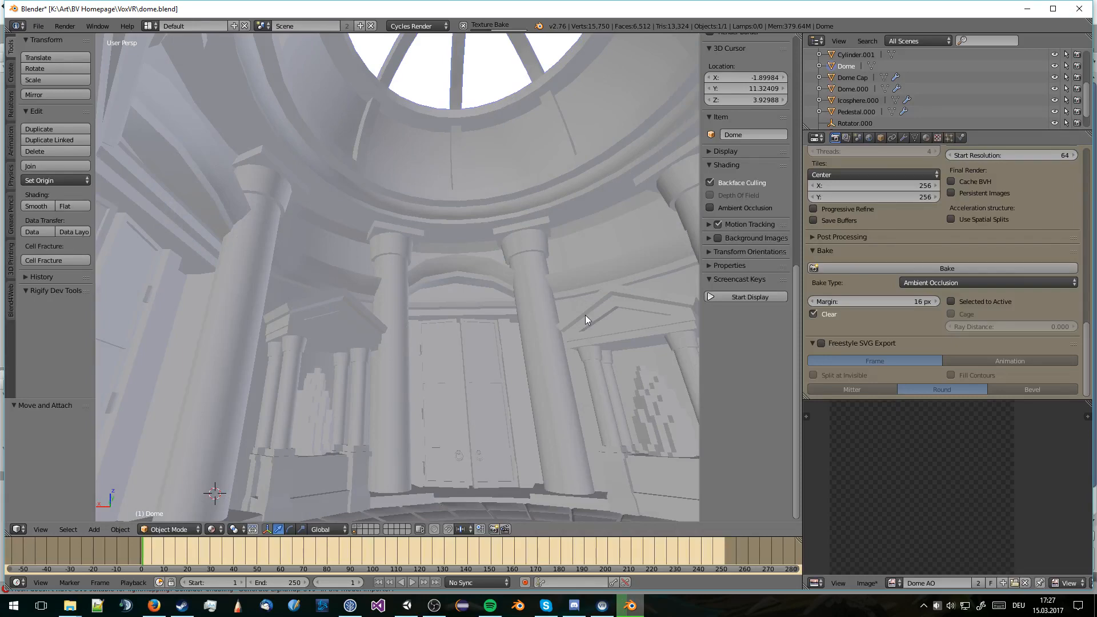
Switch the 3D view to solid matcap shading and look around the dome's columns, doors and ceiling
key("alt+z")
mouse_move(585, 314)
middle_mouse_down()
mouse_move(436, 410)
mouse_move(309, 391)
middle_mouse_up()
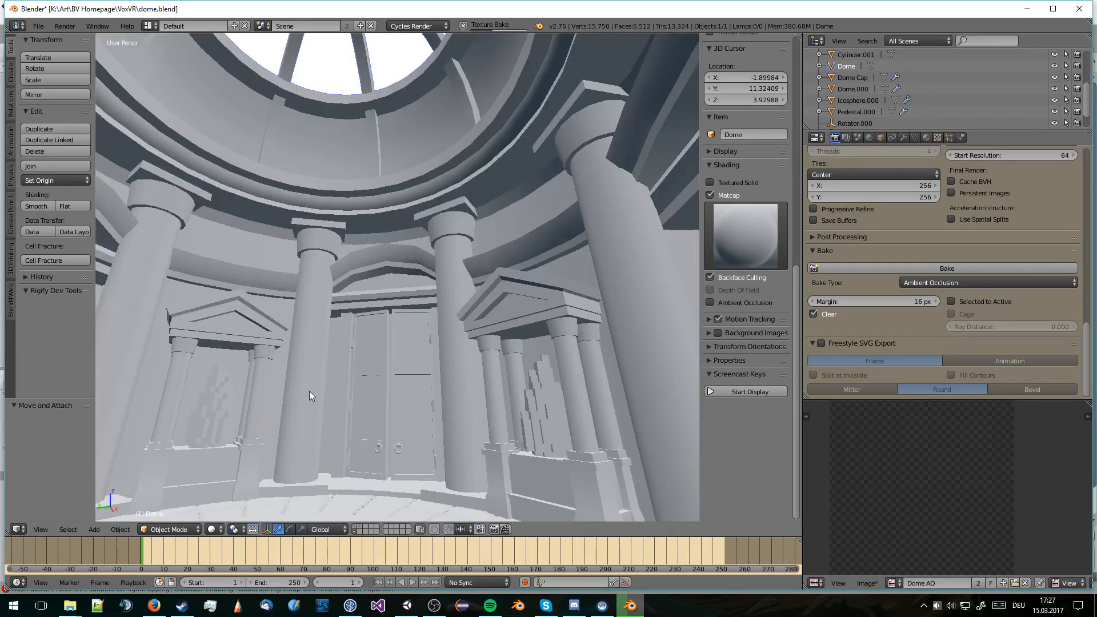
middle_click_drag(310, 391, 410, 376)
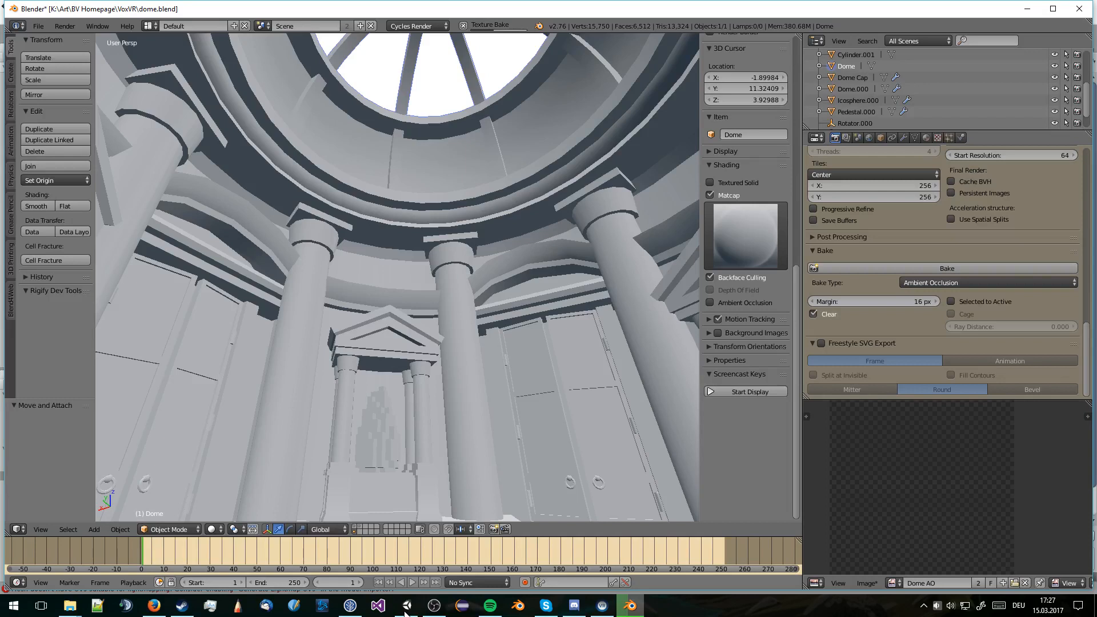
Switch to Unity and look around the lit dome interior in the Scene view
left_click(406, 606)
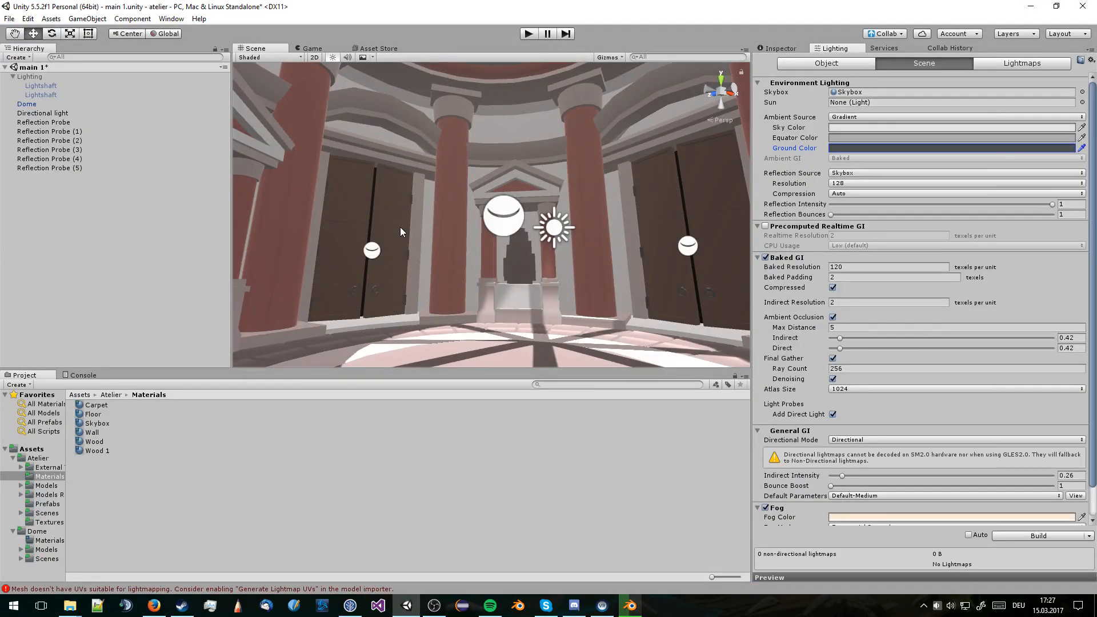
left_click_drag(400, 227, 605, 332, "alt")
middle_click_drag(604, 332, 789, 180)
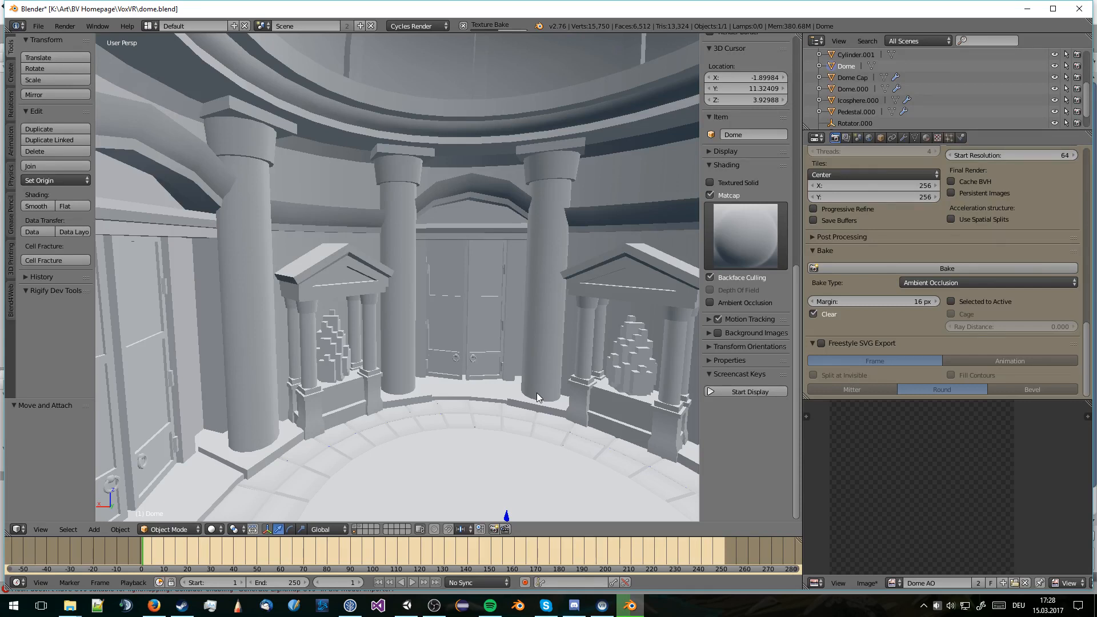
middle_click_drag(536, 392, 562, 406)
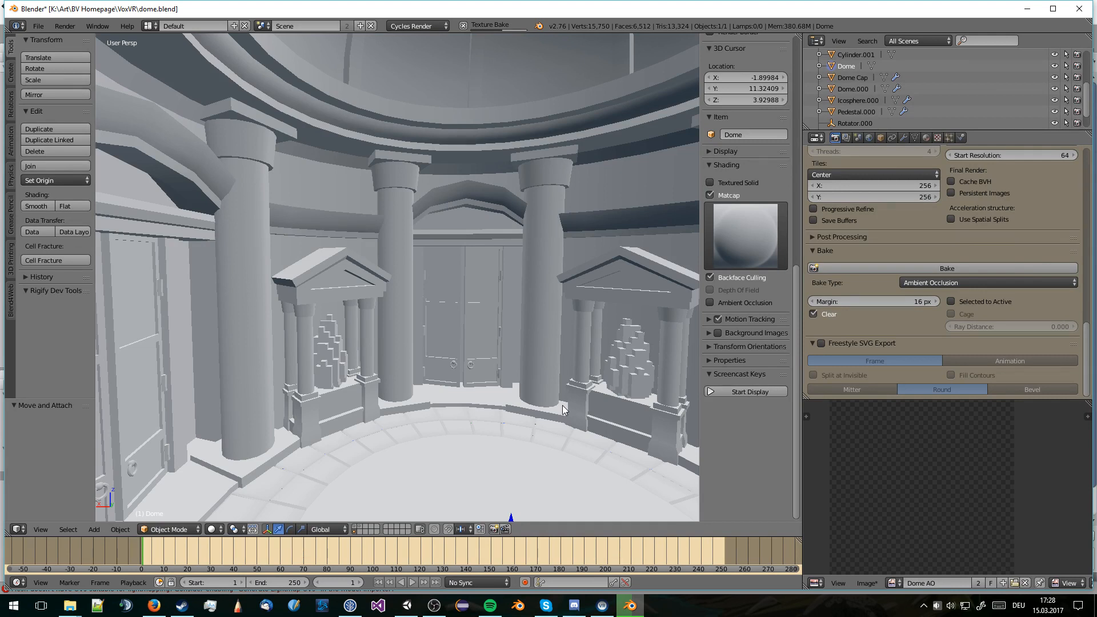
key("g")
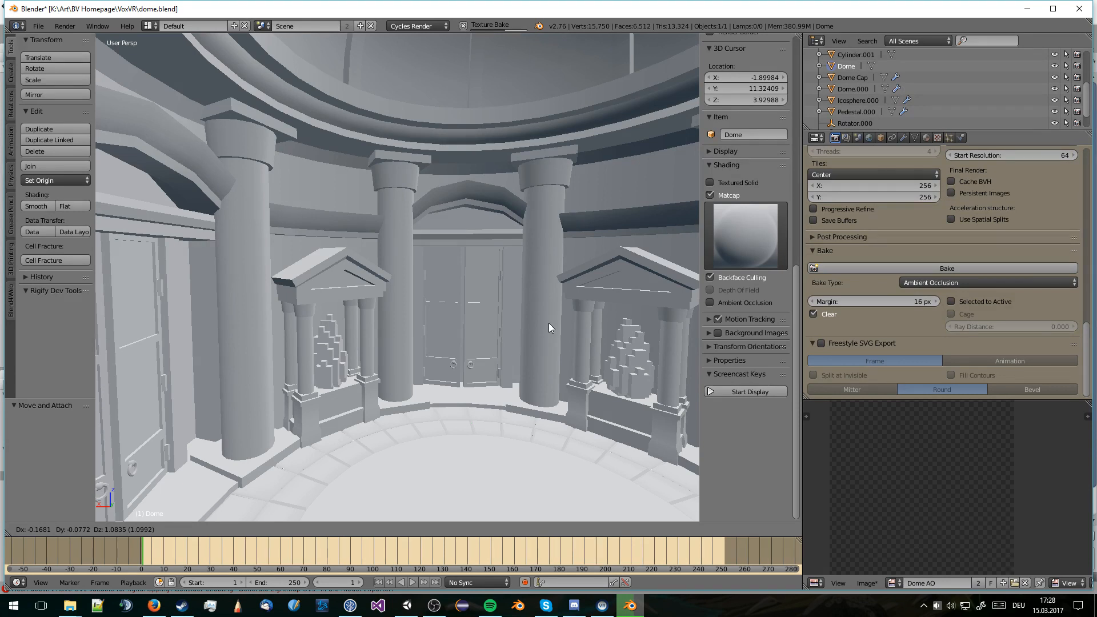
left_click(548, 324)
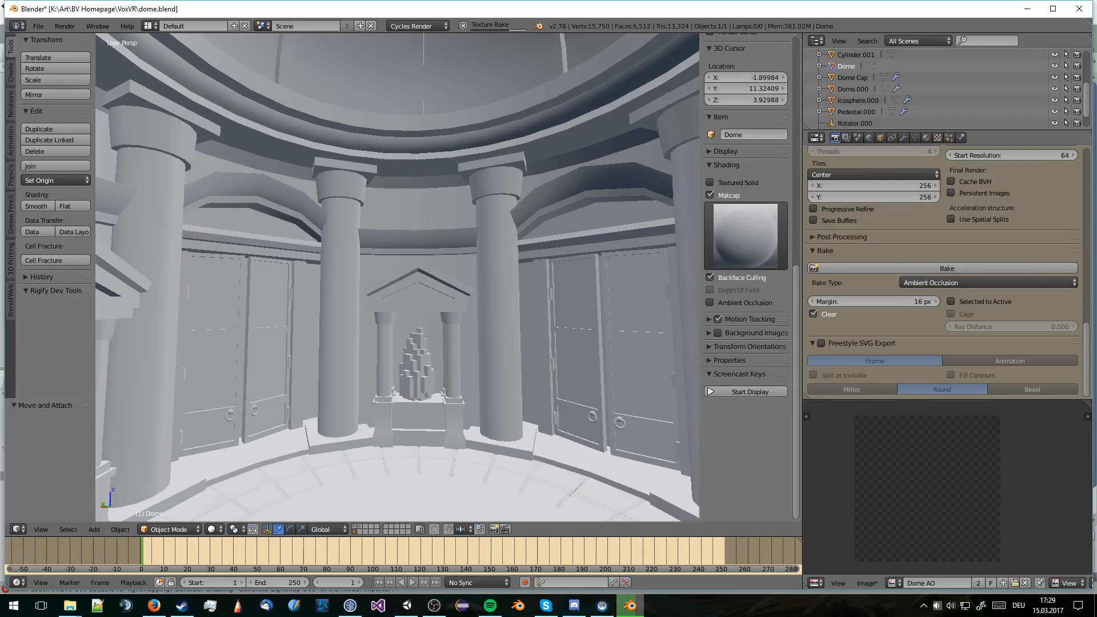
key("alt+Tab")
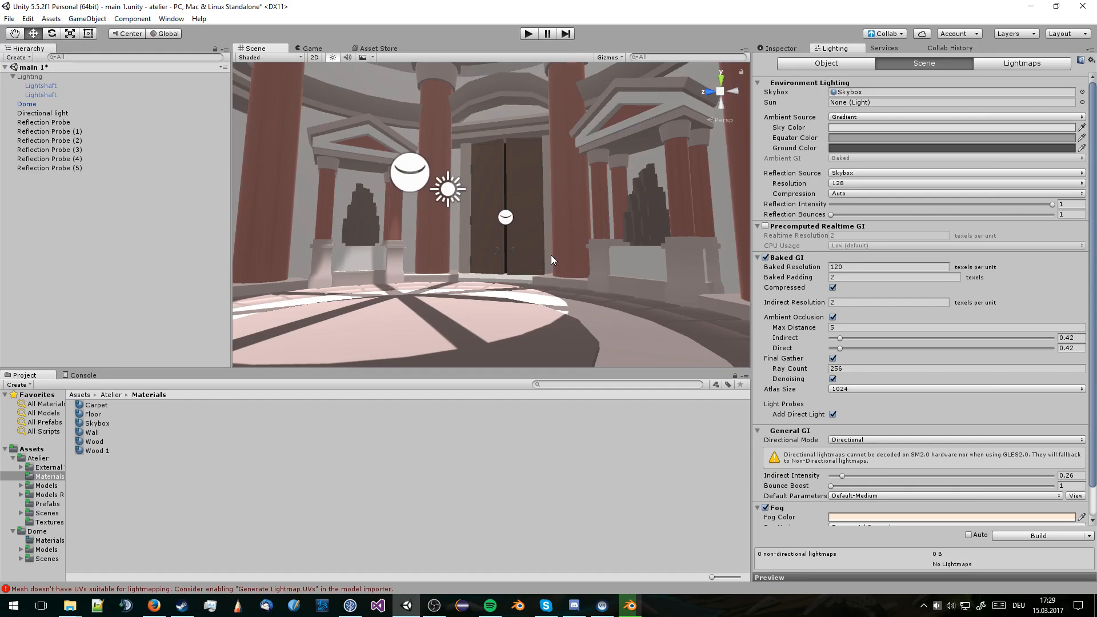
key("alt+Tab")
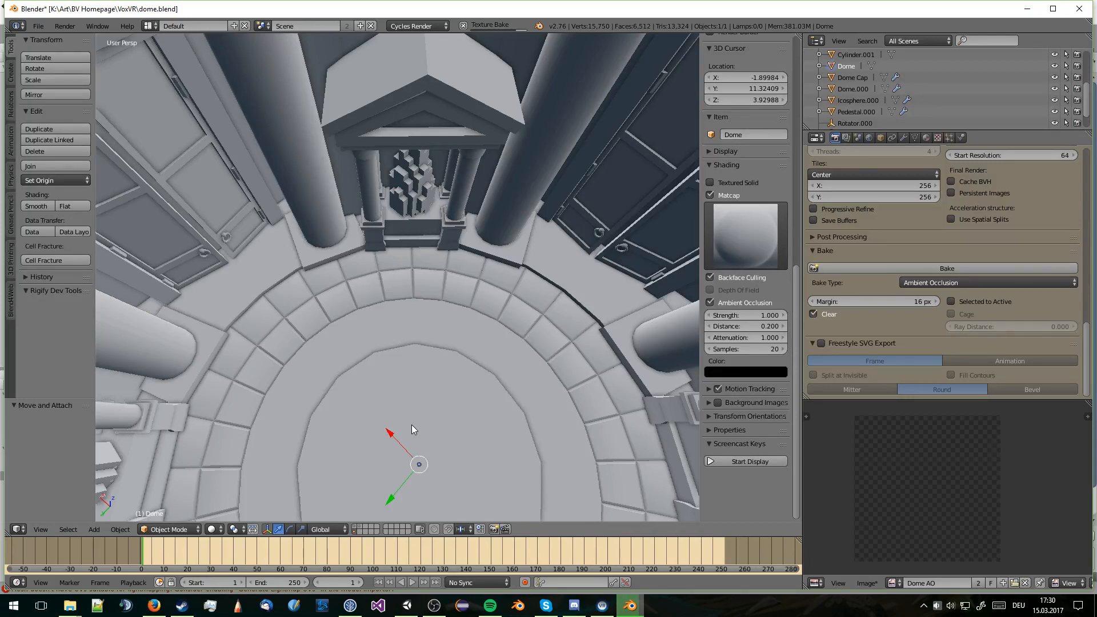
Inspect the ambient occlusion shading on the dome's interior, from the ceiling down to the floor tiles
middle_click_drag(412, 425, 556, 410)
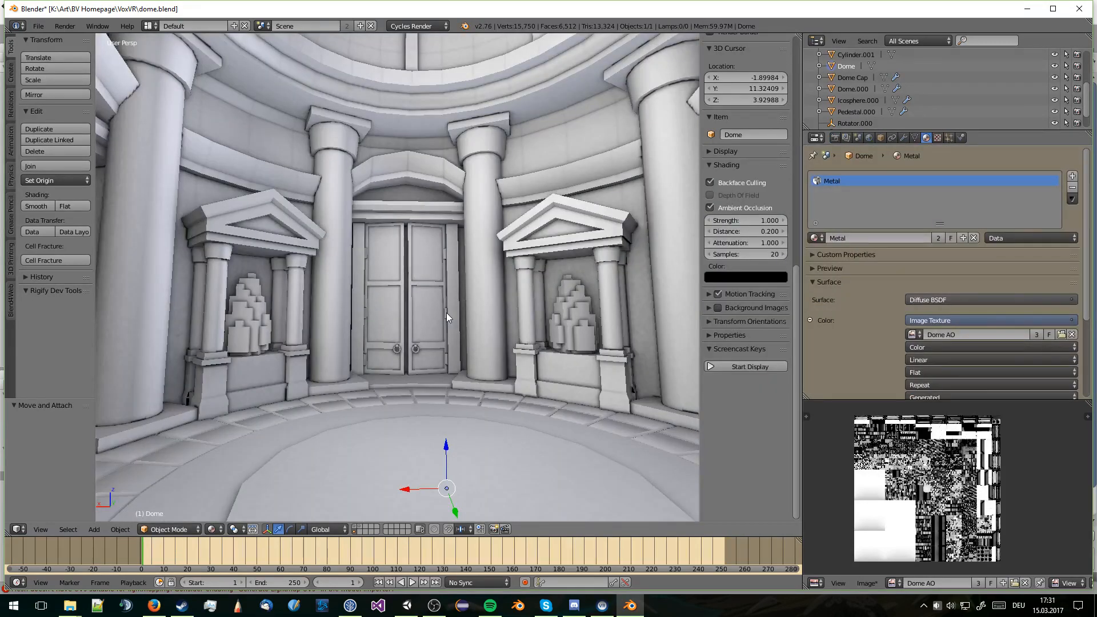
middle_click_drag(447, 313, 478, 330)
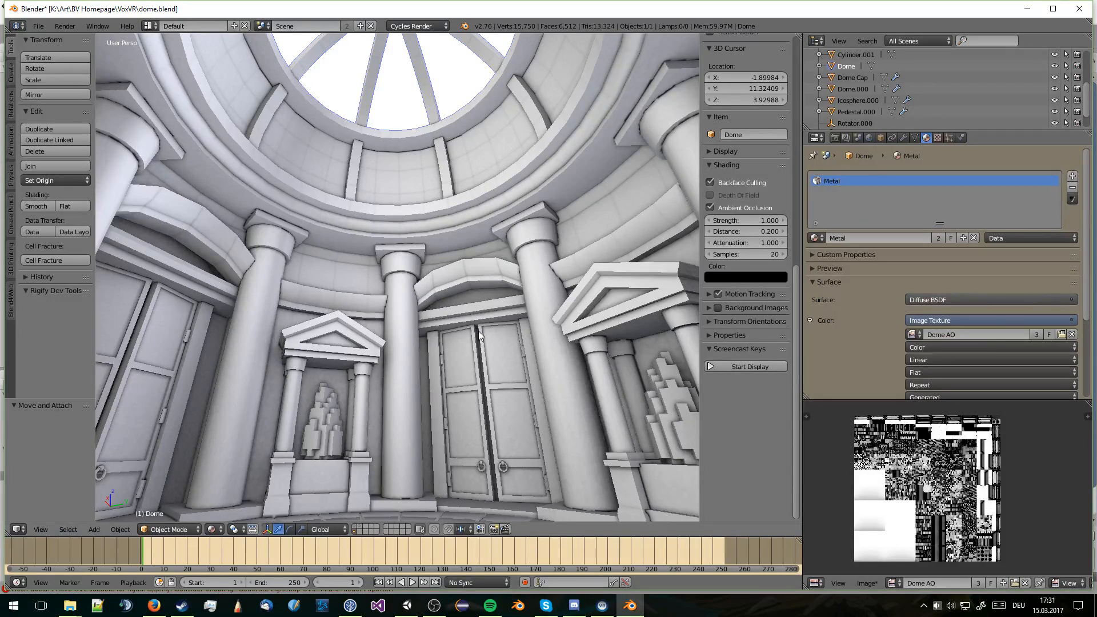
middle_click_drag(479, 331, 334, 301)
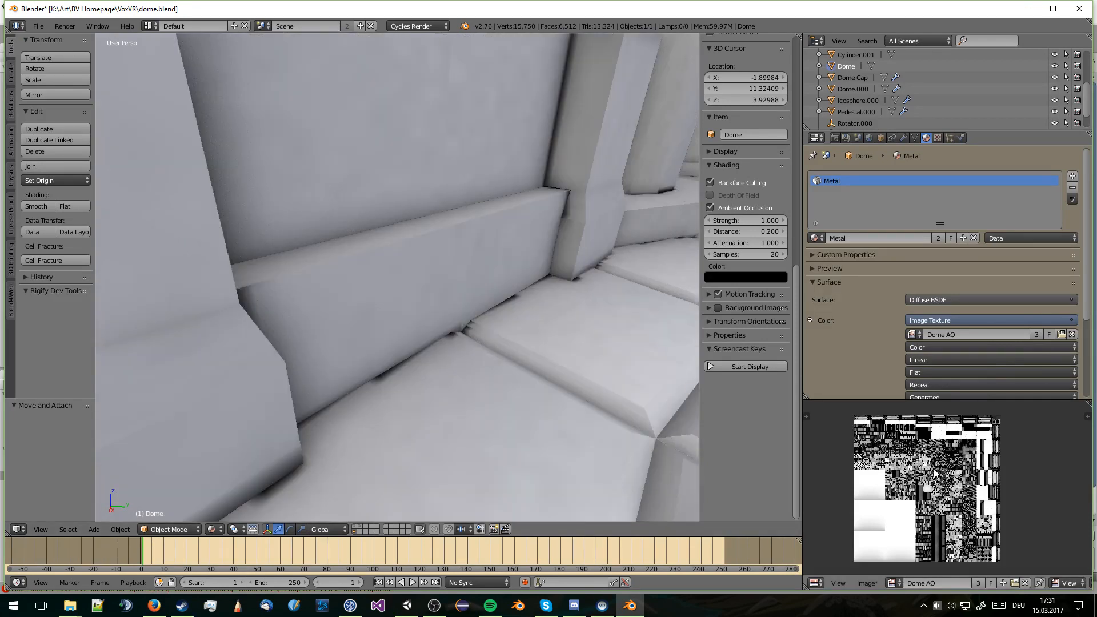
Save the baked image as Dome AO.png in the VoxVR folder and bring up that folder in File Explorer
key("F3")
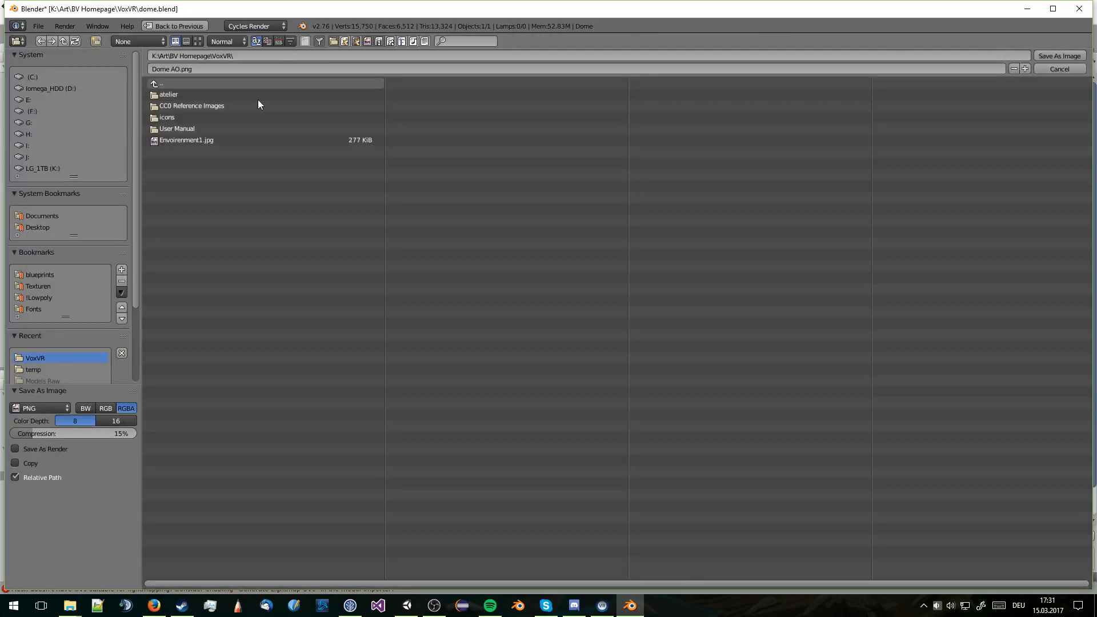
key("Return")
mouse_move(76, 564)
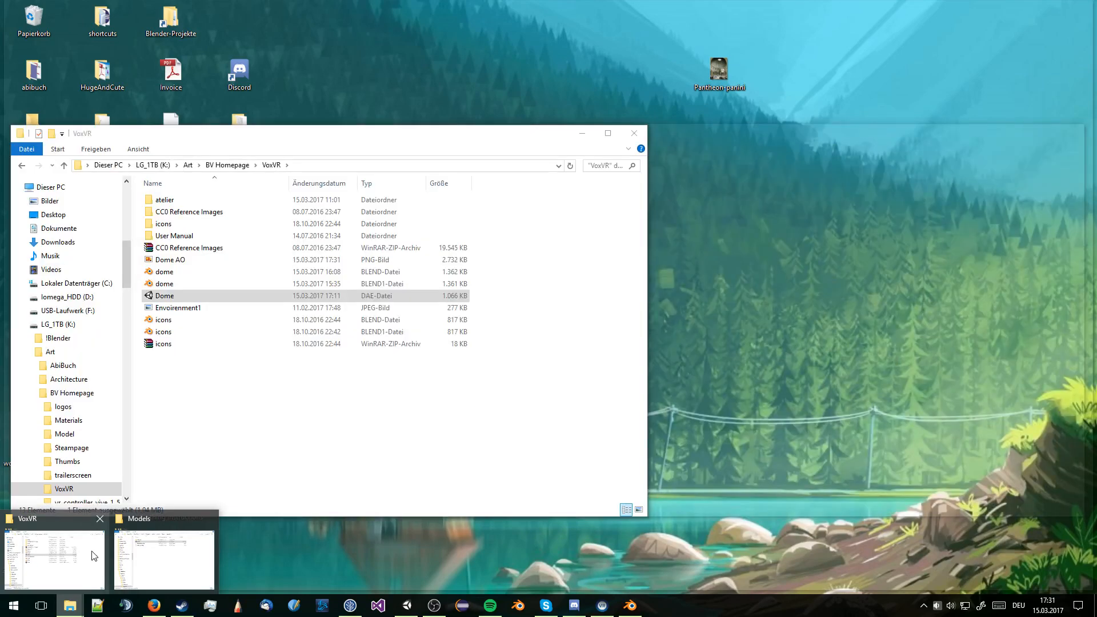
left_click(95, 556)
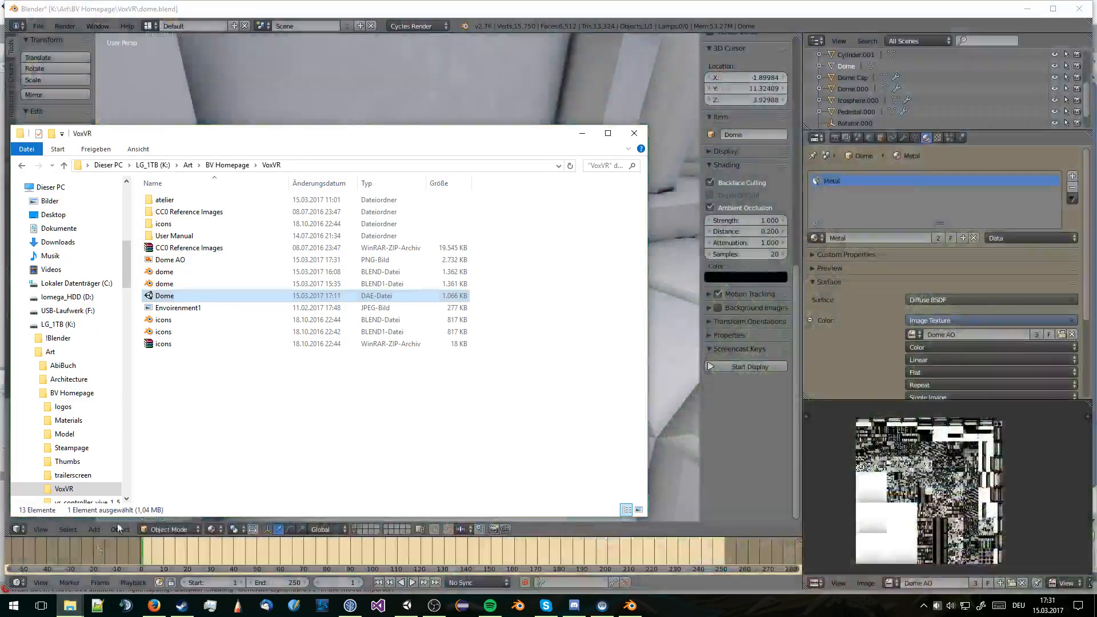
Open Dome AO.png in GIMP and apply Curves, raising the black point to mid-grey and pulling the midtones to about x 132, y 144
right_click(215, 261)
left_click(172, 283)
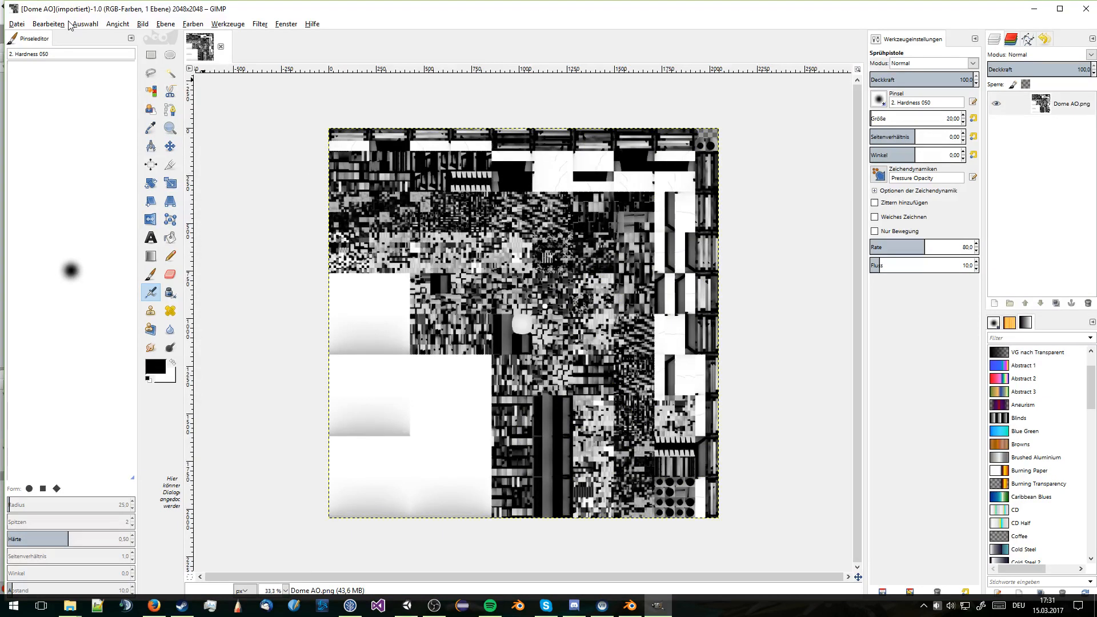
left_click(85, 24)
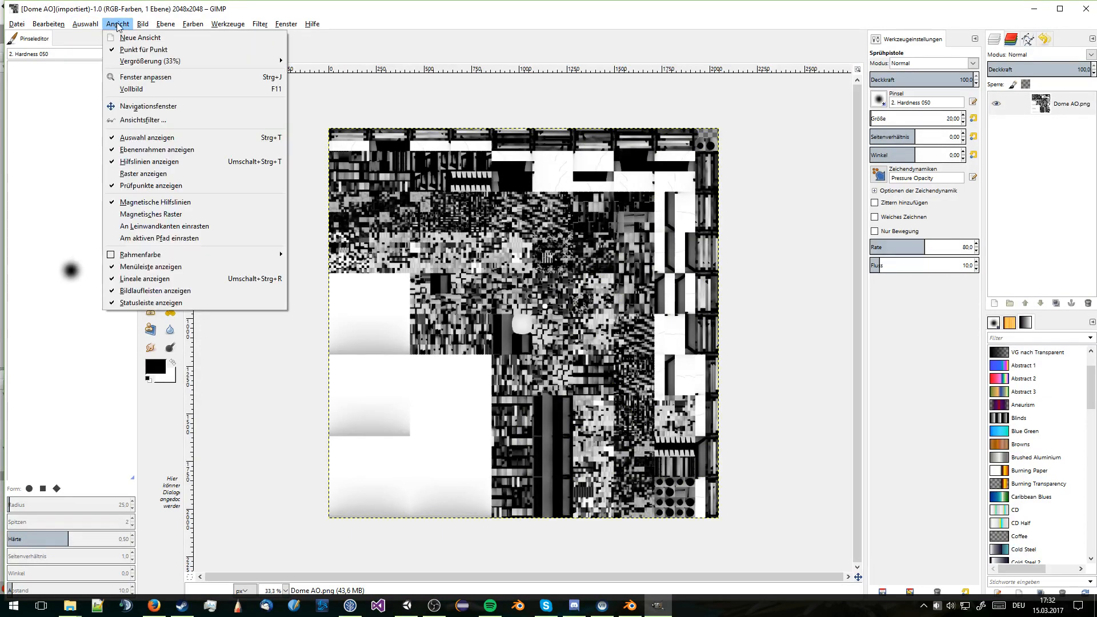
mouse_move(191, 30)
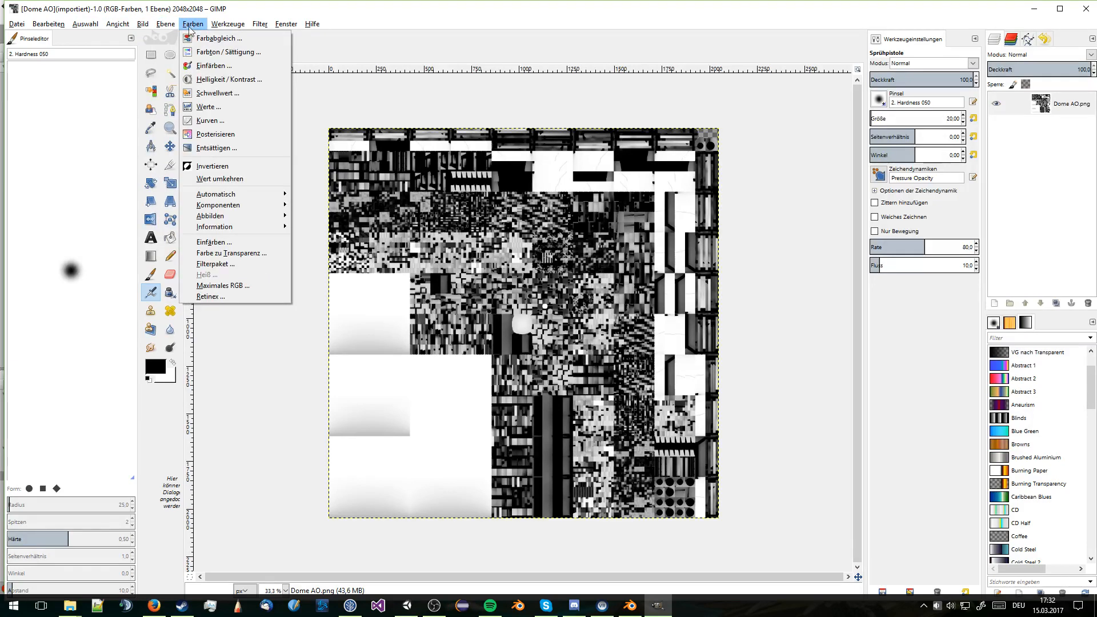
left_click(210, 120)
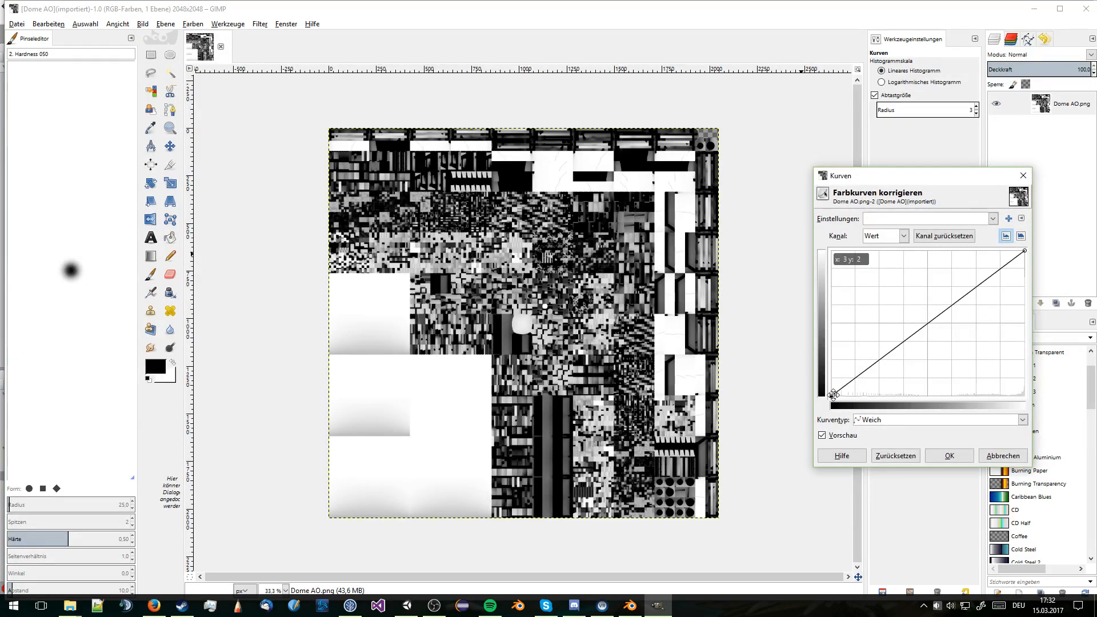
left_click_drag(831, 395, 816, 326)
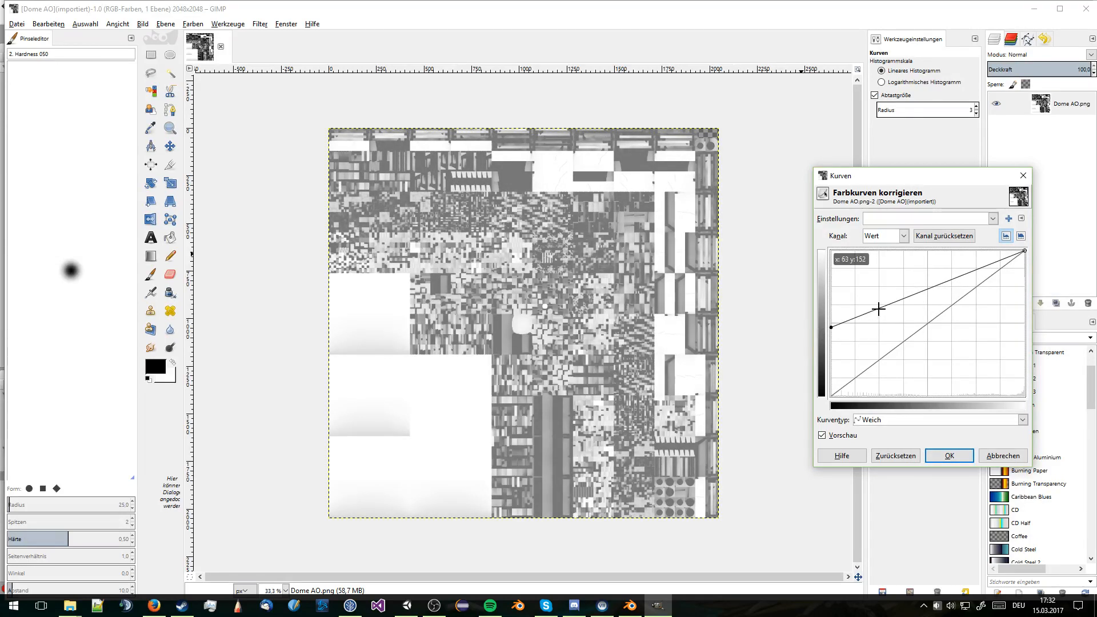
left_click_drag(876, 309, 932, 314)
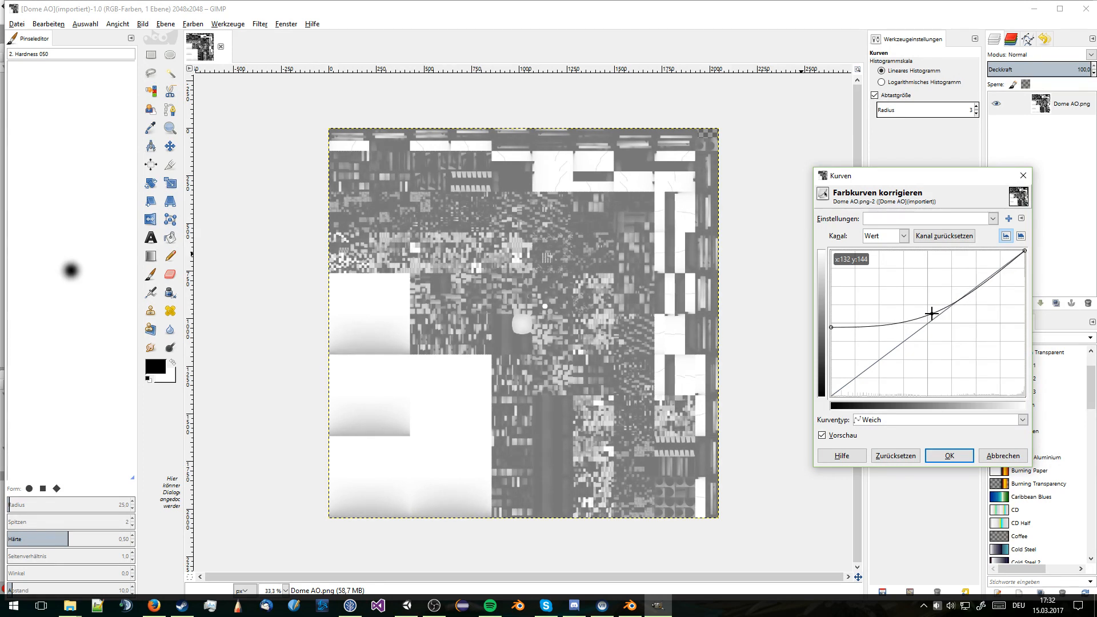
left_click(958, 457)
Overwrite Dome AO.png with the adjusted image and return to Blender
left_click(18, 24)
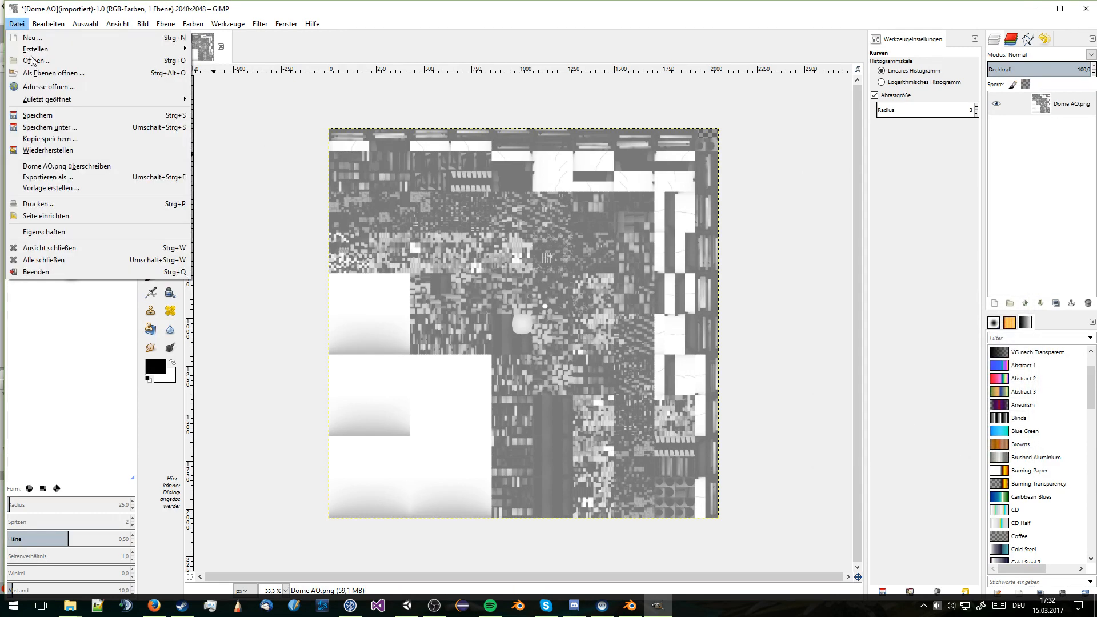
left_click(82, 166)
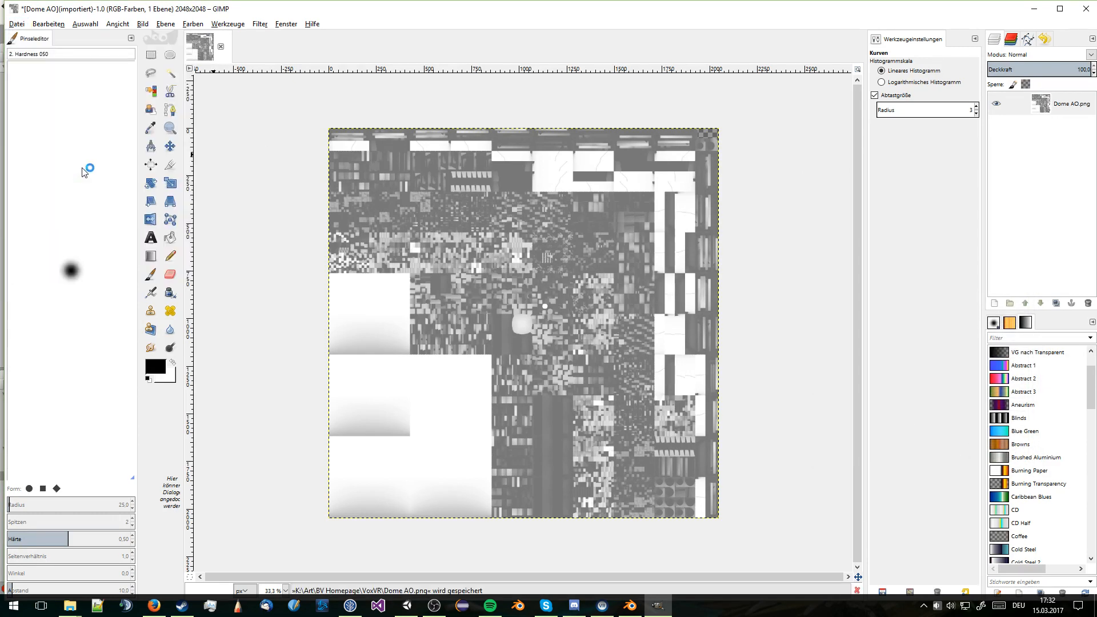
left_click(1036, 10)
middle_click_drag(563, 372, 533, 309)
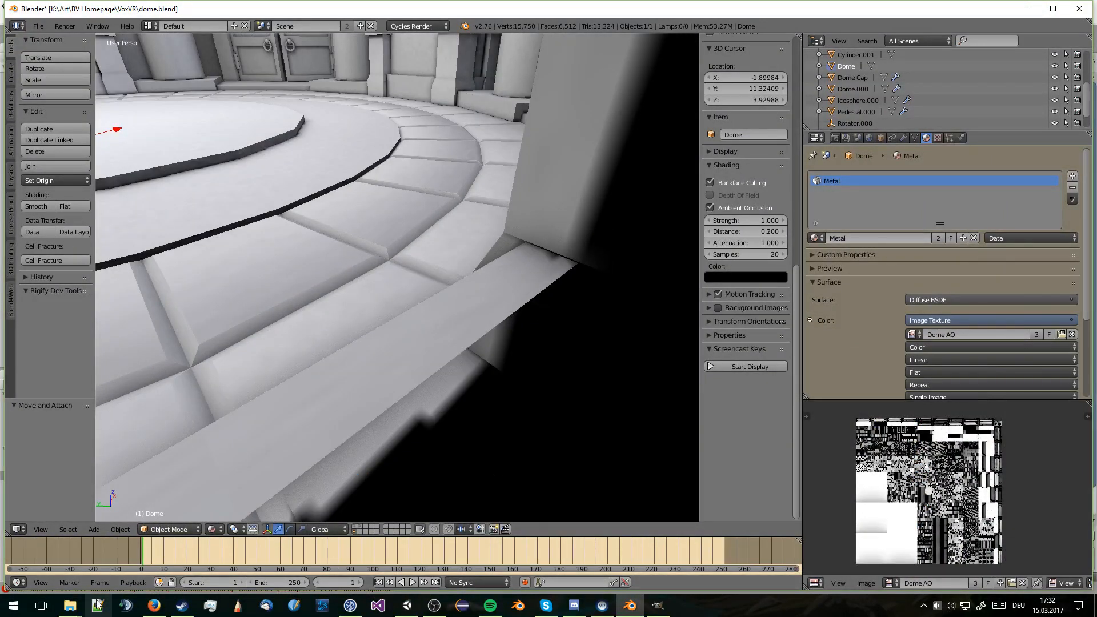
Bring up the Unity project's Models folder beside the VoxVR folder in File Explorer and close GIMP
left_click(69, 605)
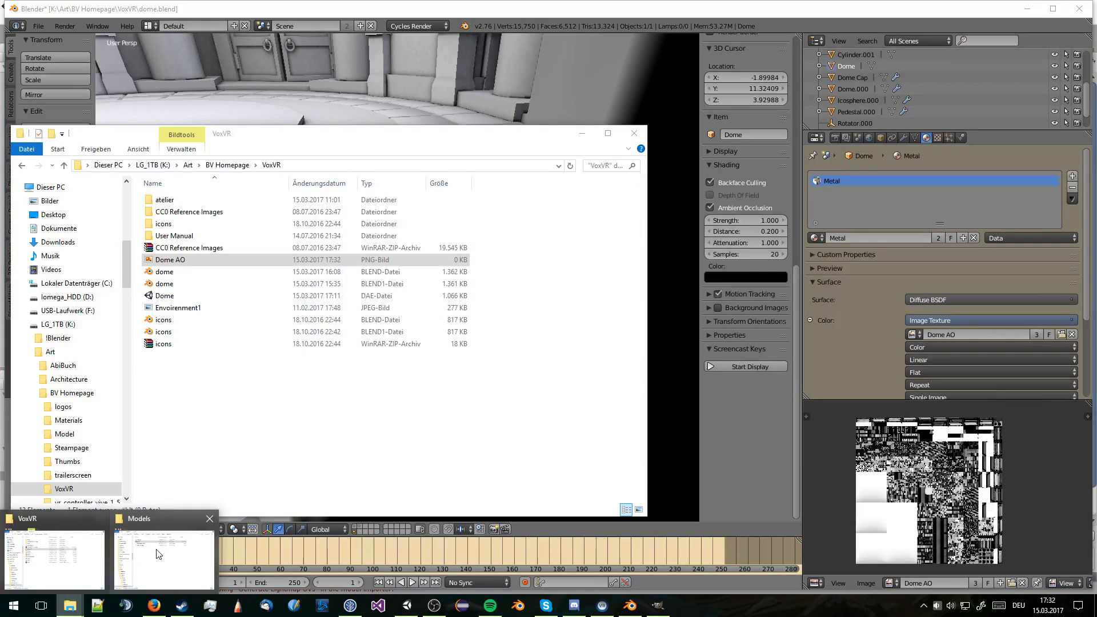
left_click(159, 555)
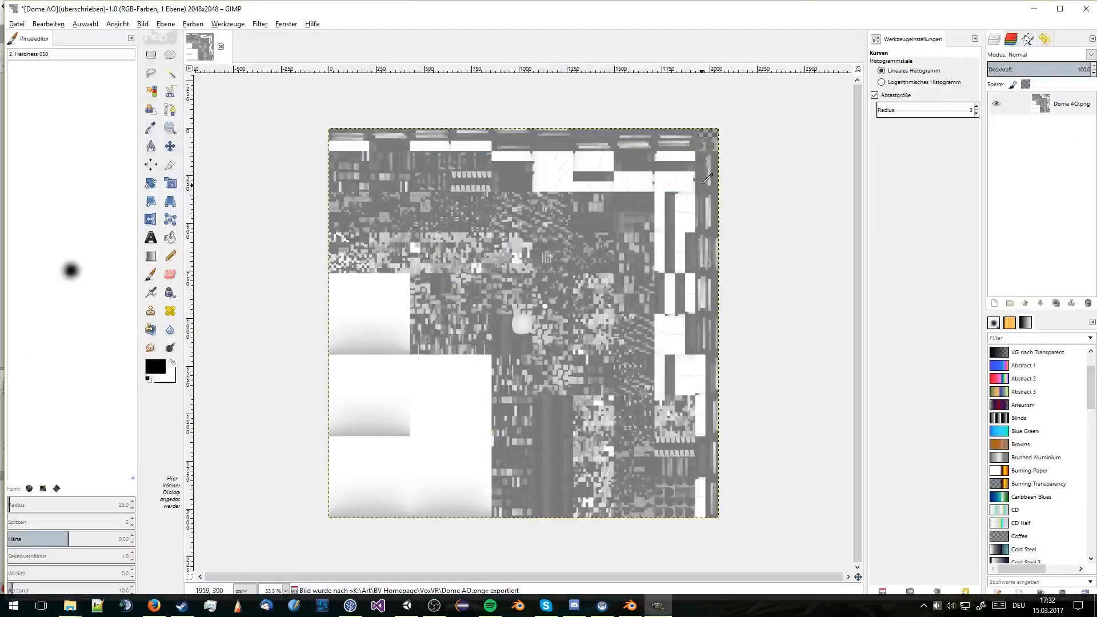
key("ctrl+q")
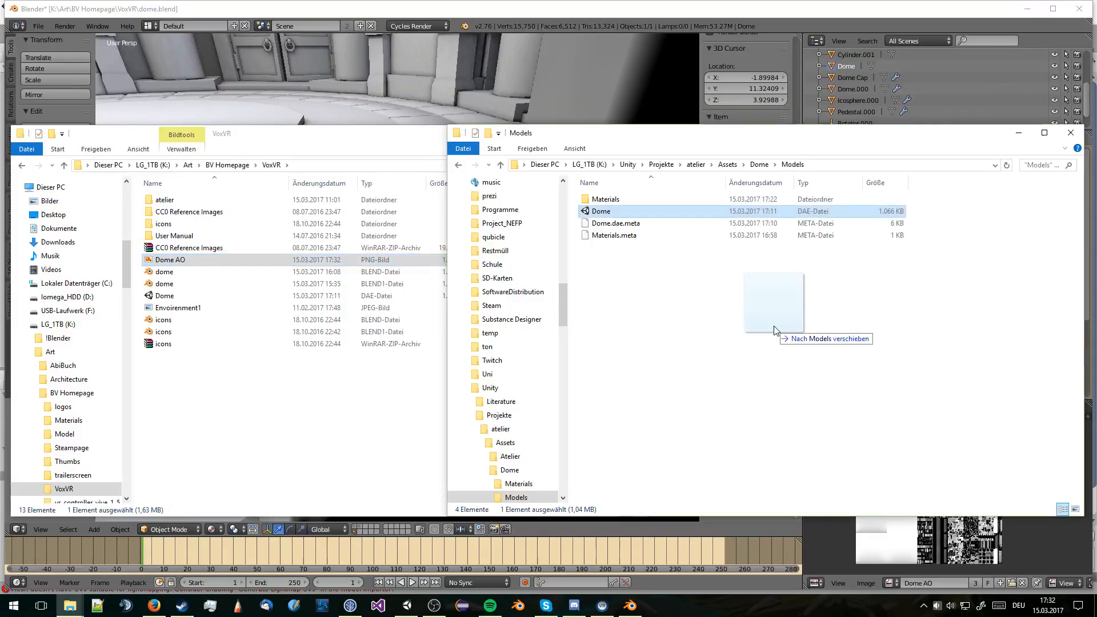
left_click_drag(774, 332, 247, 270)
Create a Textures folder in the atelier project's Assets > Dome folder and transfer Dome AO.png from the VoxVR folder into it
left_click(759, 164)
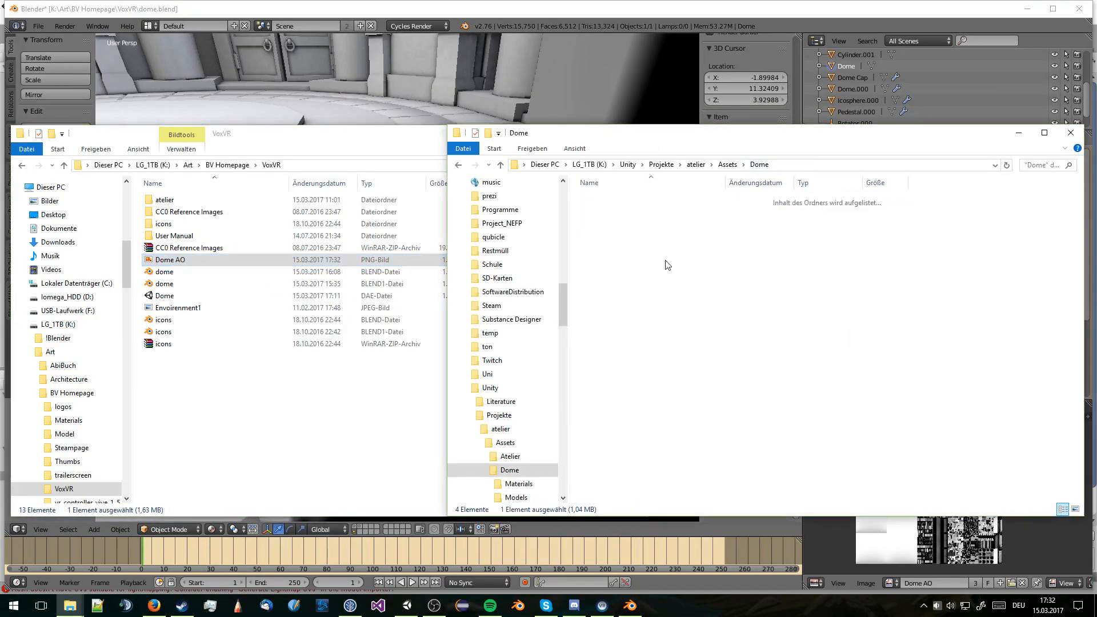
right_click(612, 295)
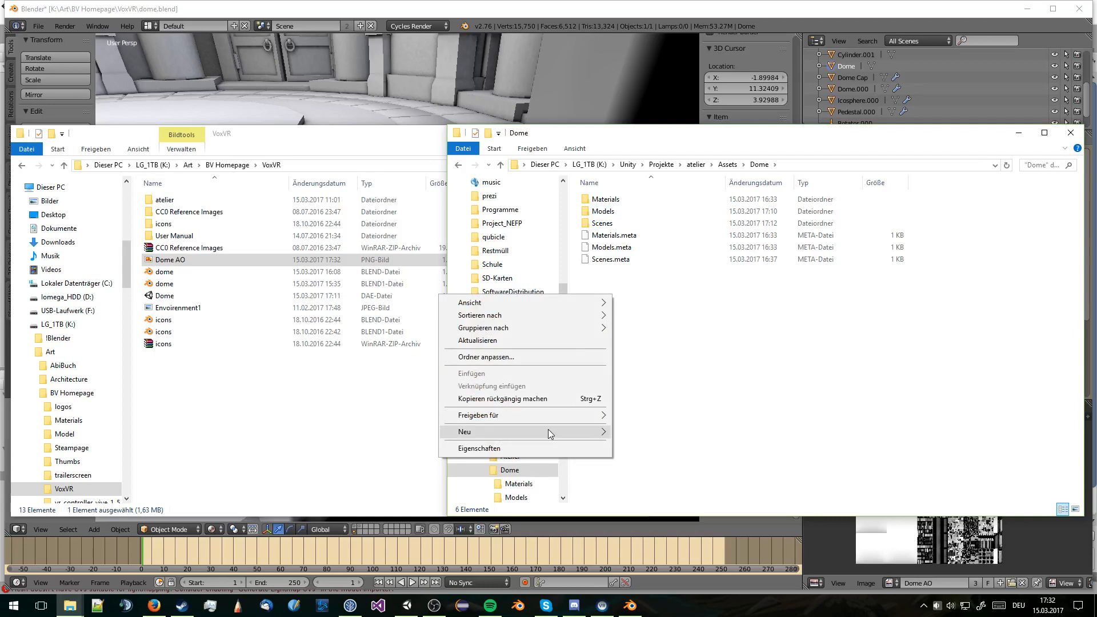
mouse_move(551, 432)
left_click(353, 250)
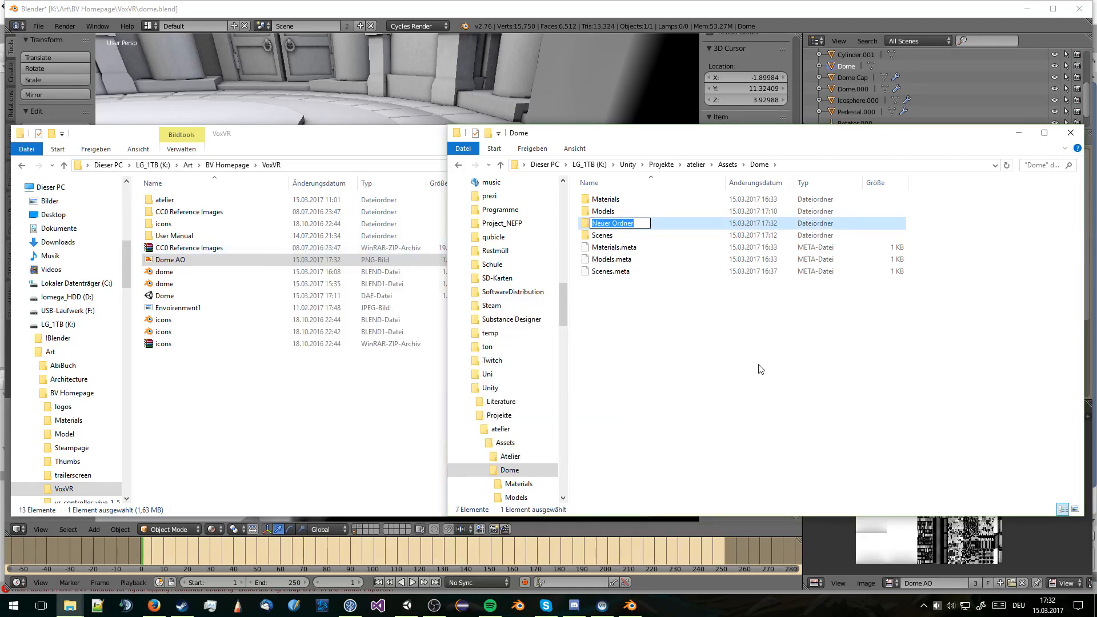
type("Textures")
key("Return")
double_click(628, 222)
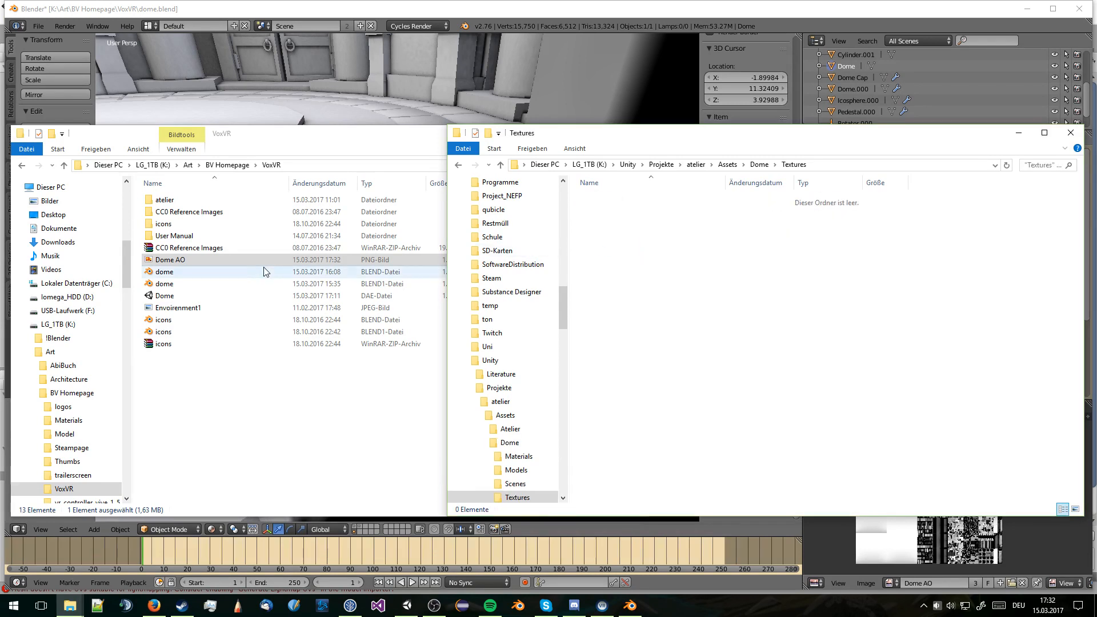
left_click_drag(257, 259, 770, 287)
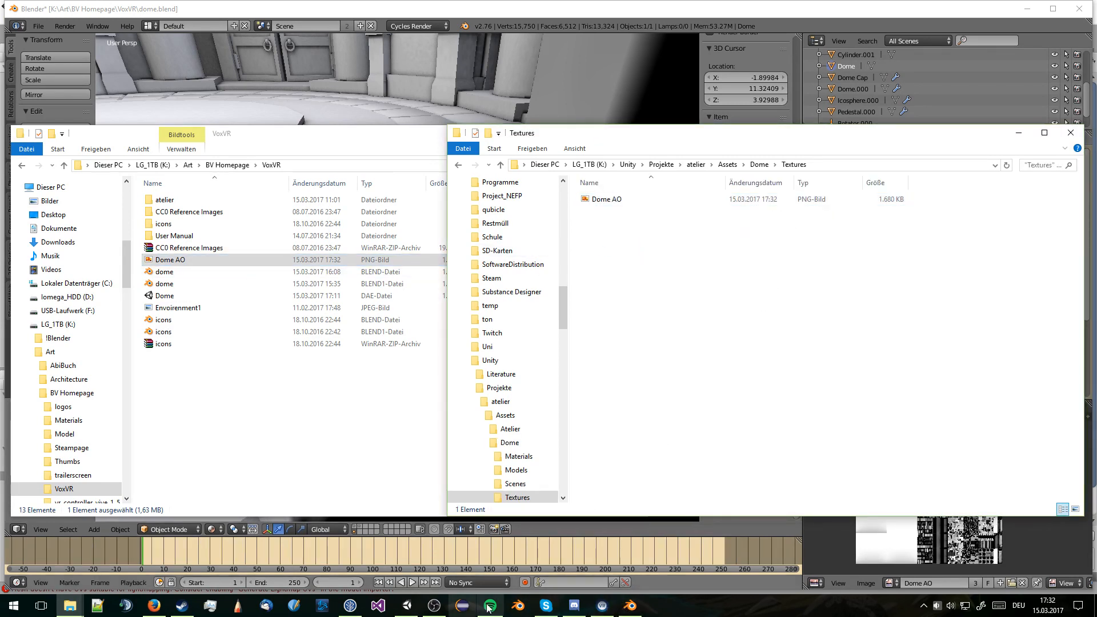
Switch to Unity and look around the dome interior from the ceiling down to the doors and columns
left_click(407, 606)
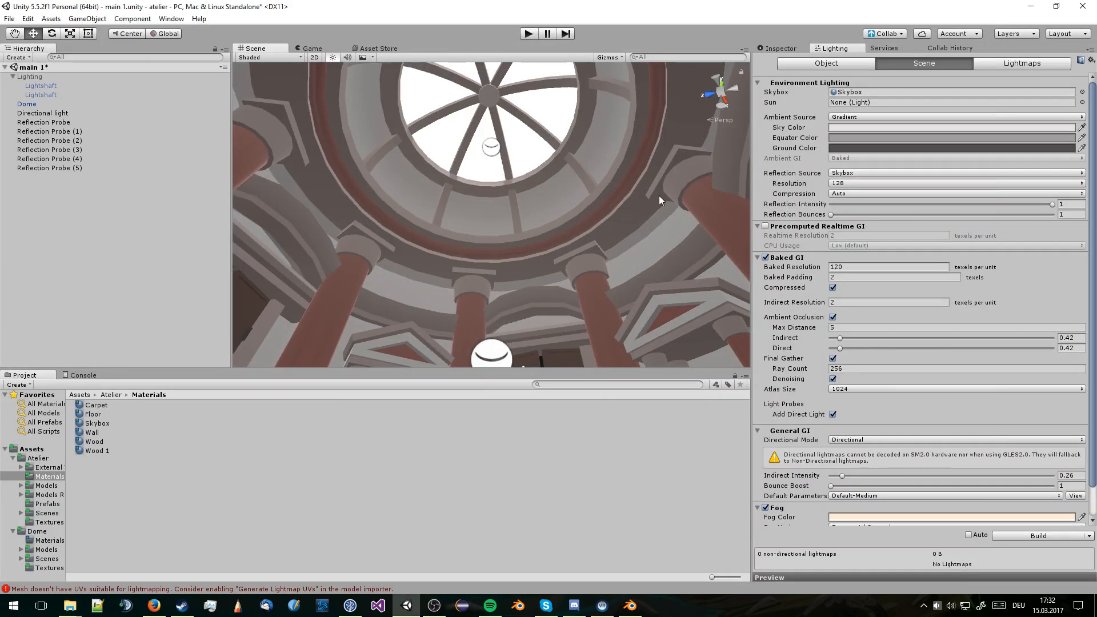
right_click_drag(582, 157, 525, 264)
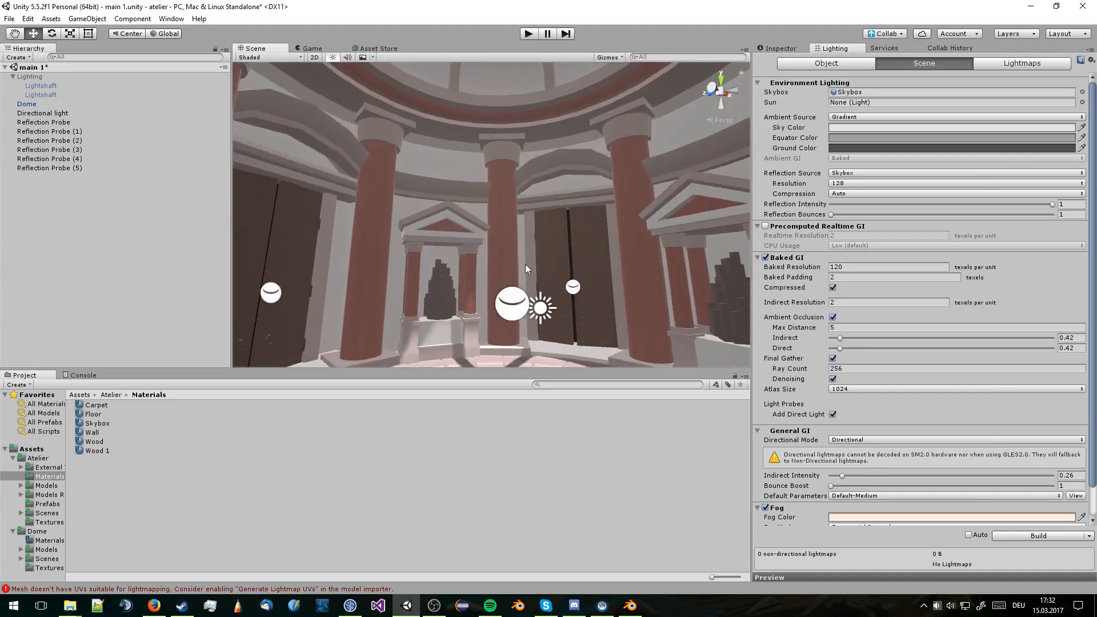
right_click_drag(356, 286, 404, 320)
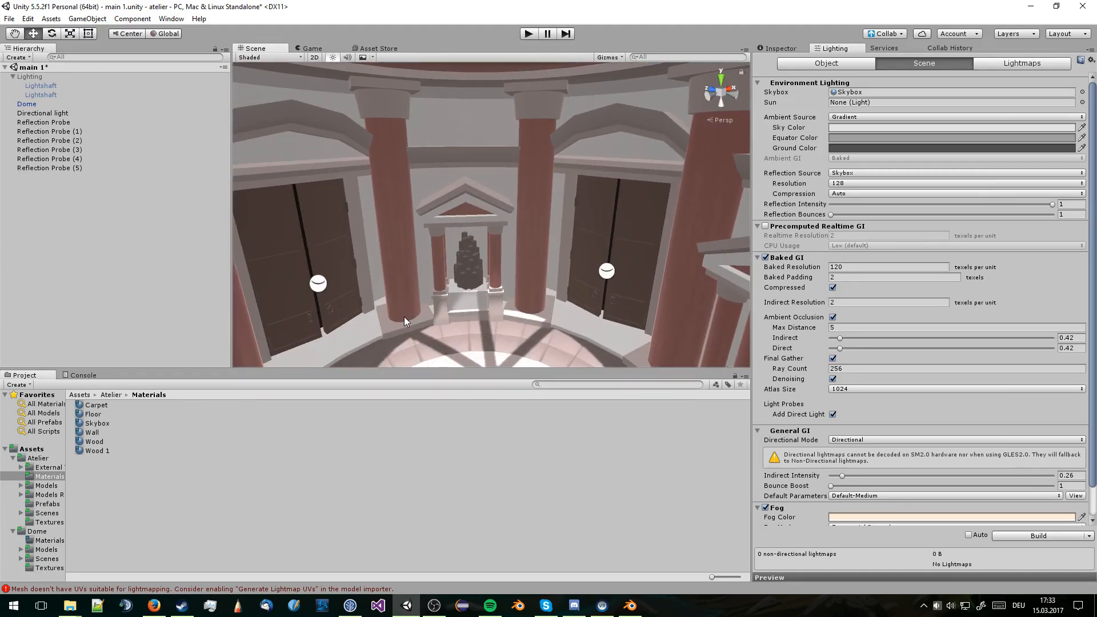
Switch to Blender and view the dome model from outside and from inside above the floor
left_click(629, 605)
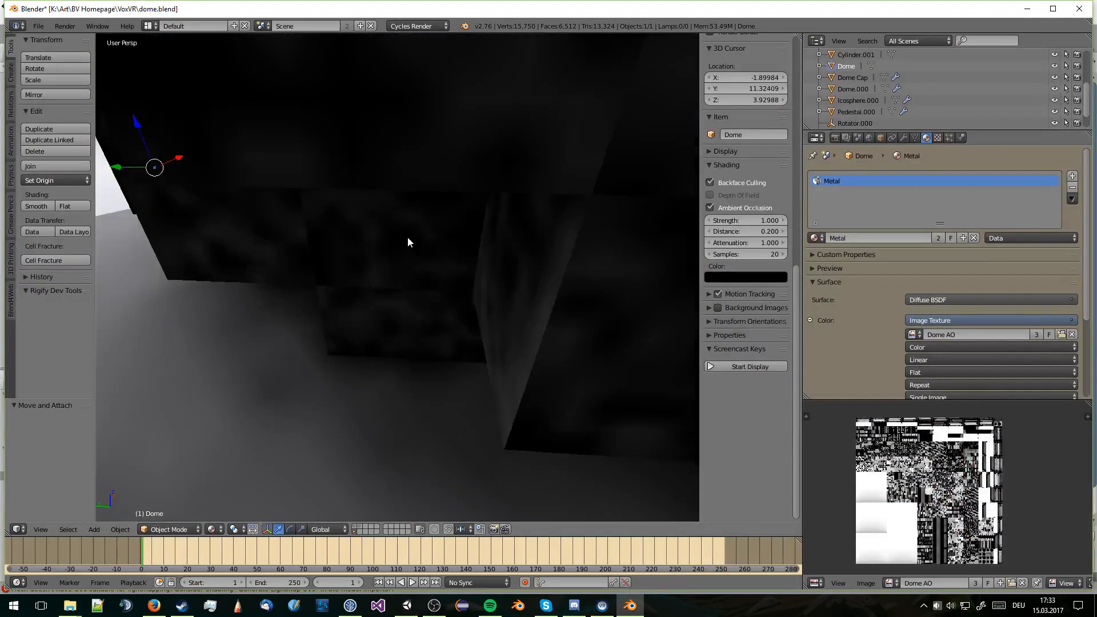
scroll(408, 237, "down", 10)
middle_click_drag(408, 214, 451, 251)
left_click(39, 27)
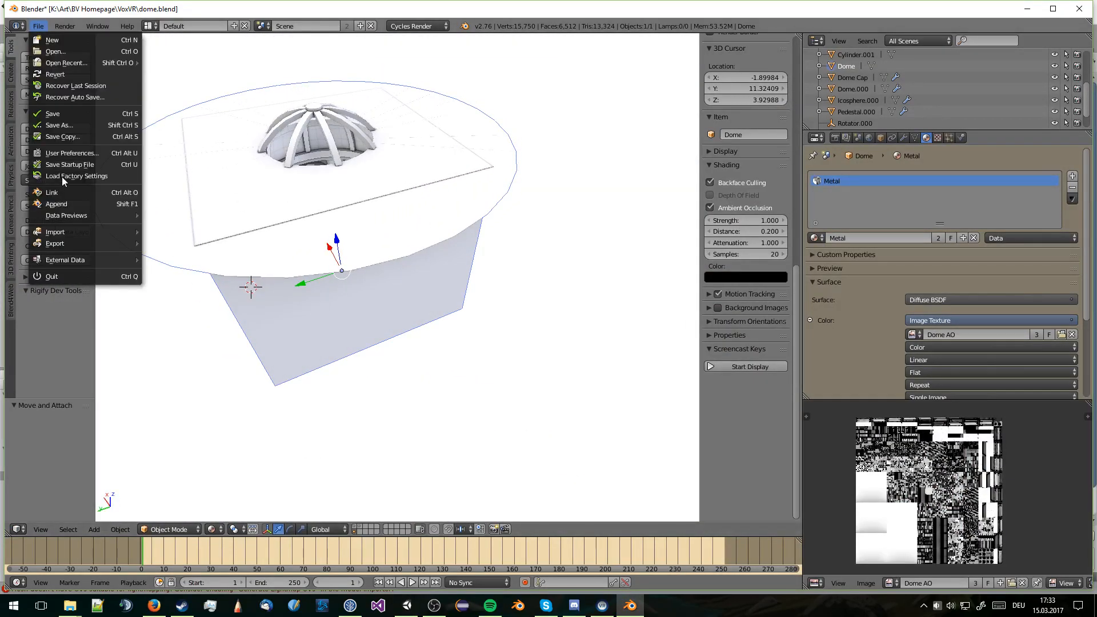
mouse_move(66, 243)
scroll(497, 275, "up", 8)
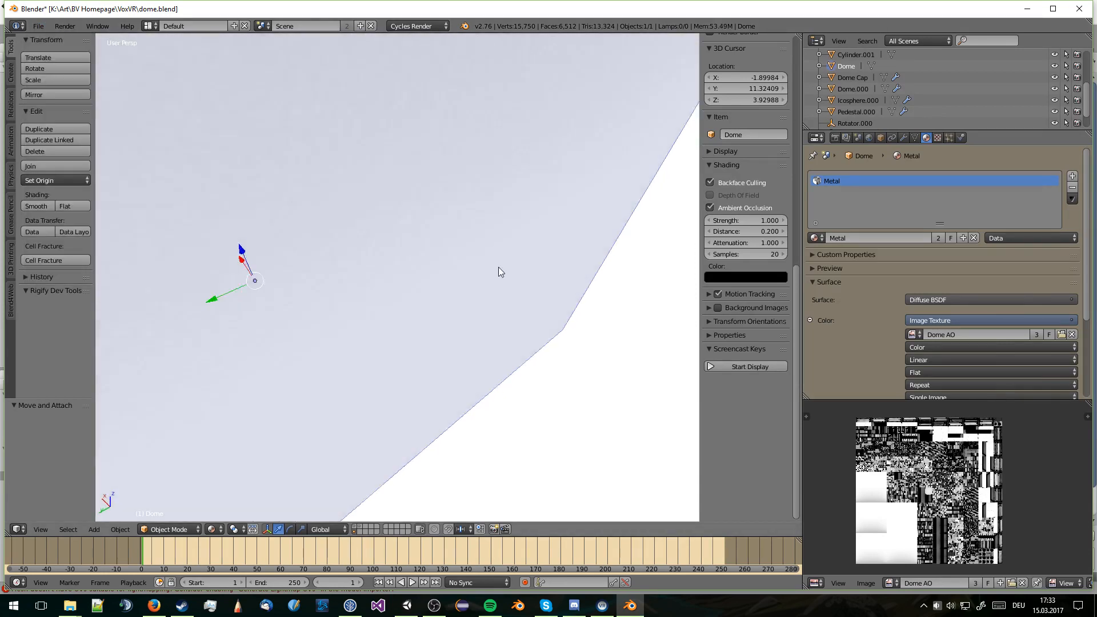
middle_click_drag(498, 269, 557, 252)
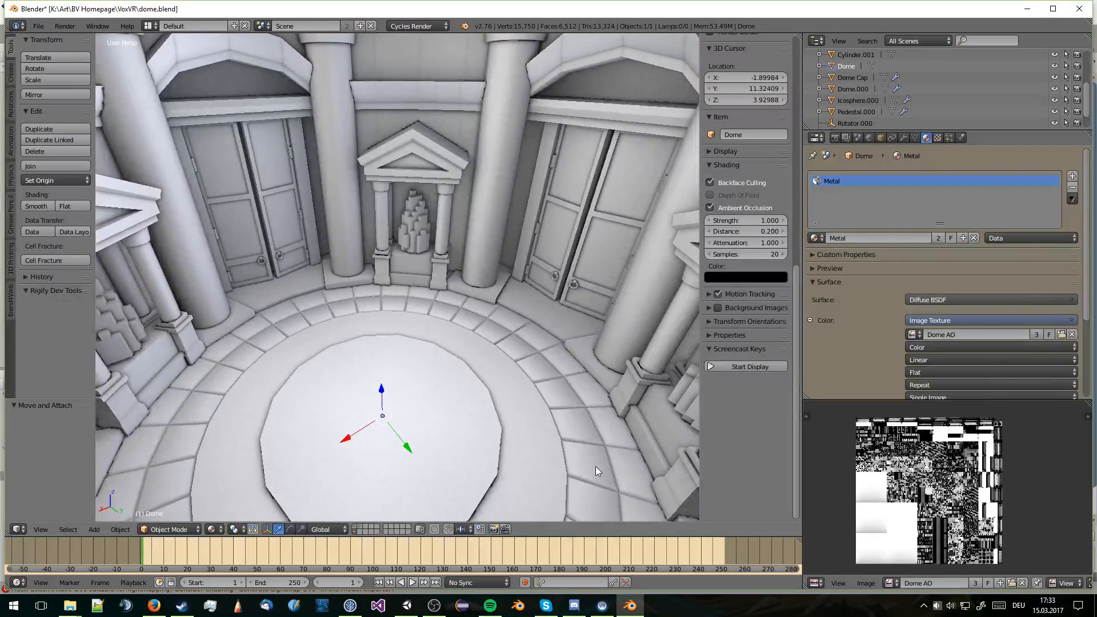
Switch to Unity, select the Dome object and show its component properties
left_click(406, 605)
left_click(461, 286)
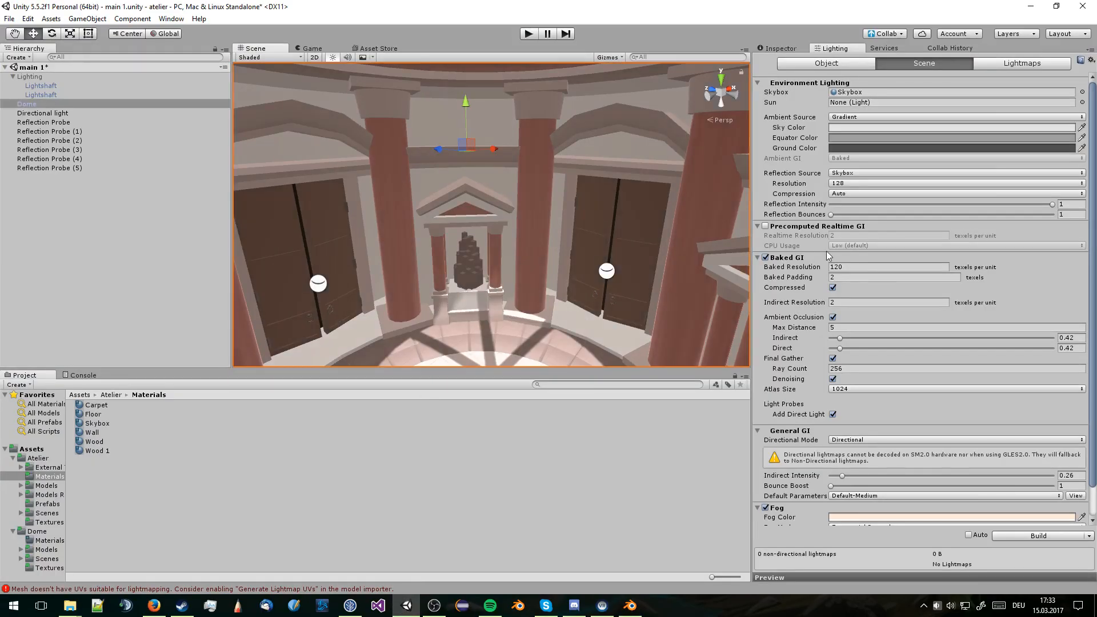
left_click(806, 50)
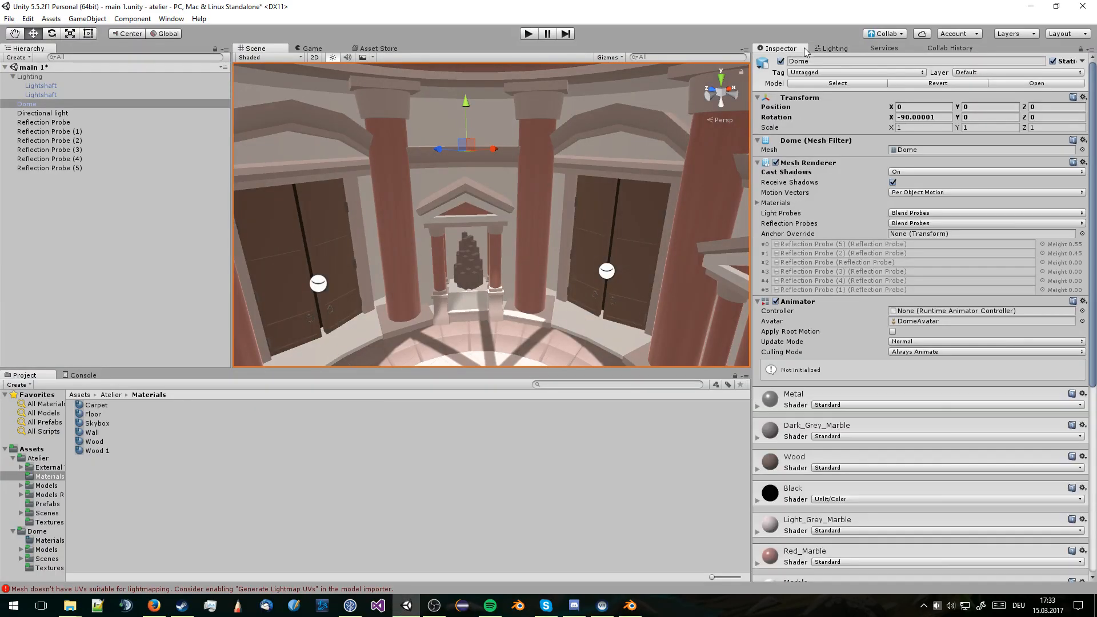
Look through the scene's environment and baked GI lighting settings and its lightmap data
left_click(831, 48)
scroll(918, 269, "down", 3)
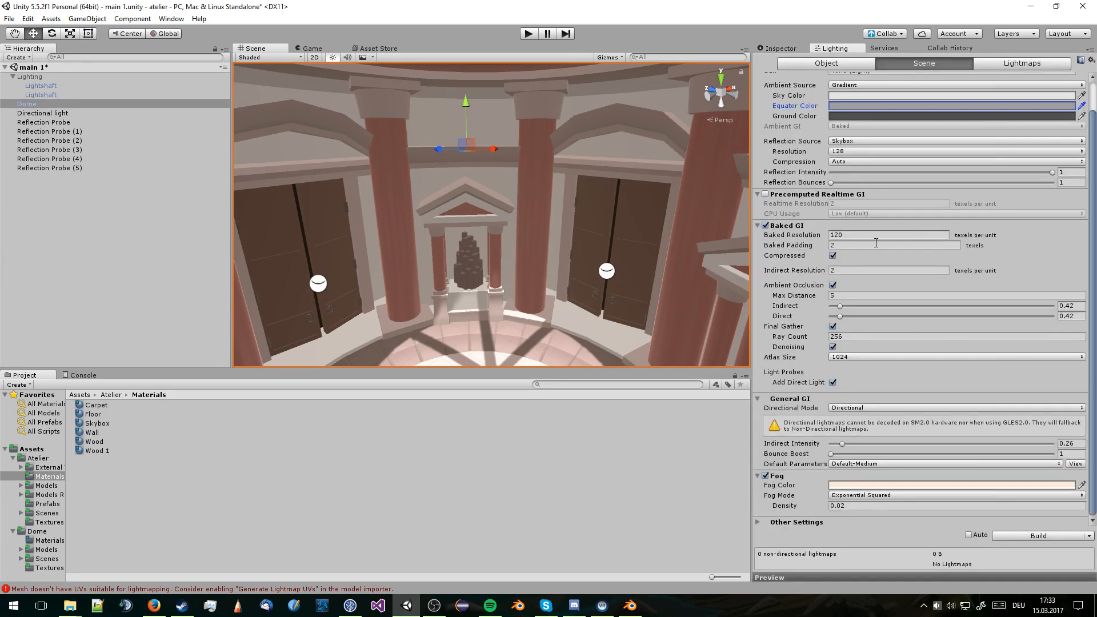
scroll(931, 91, "up", 3)
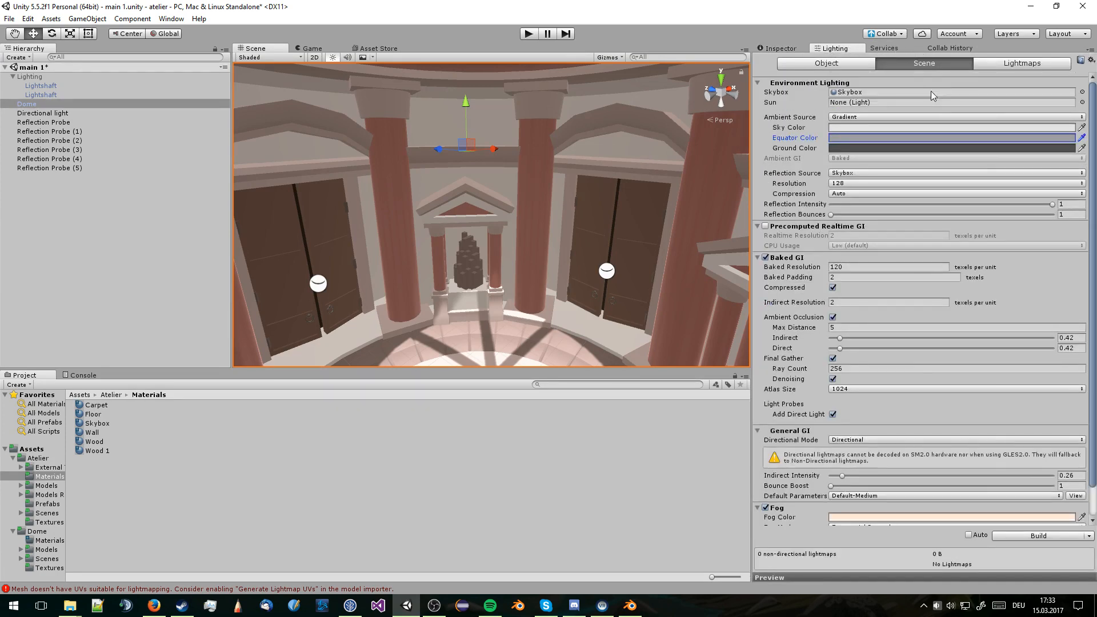
left_click(1003, 64)
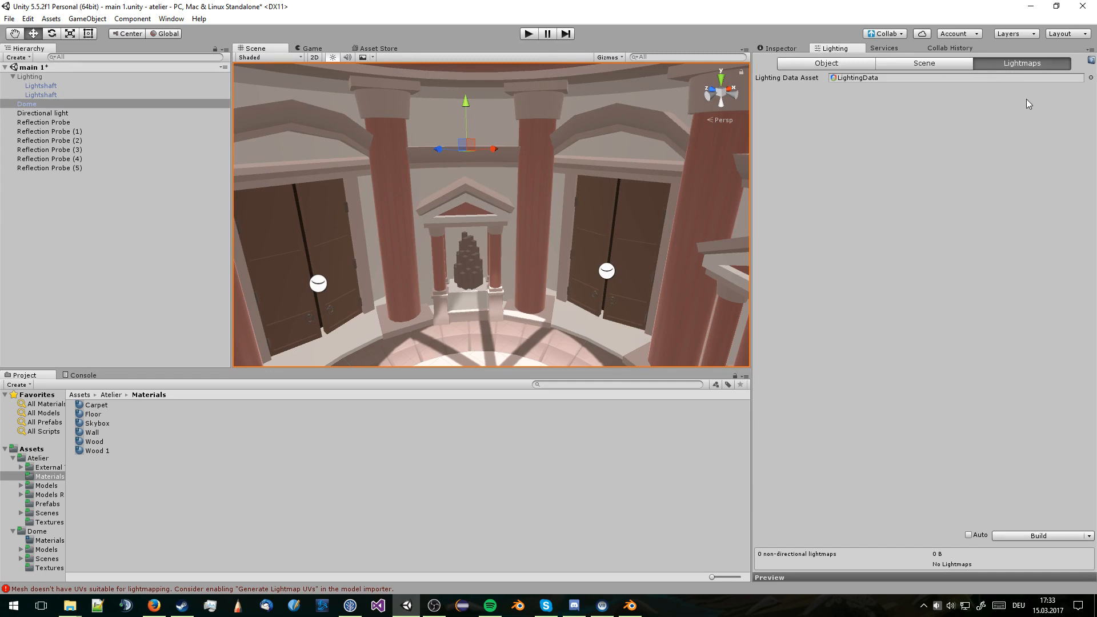
Examine the Dome's Marble material settings, including the UV set choices for the secondary maps
left_click(791, 50)
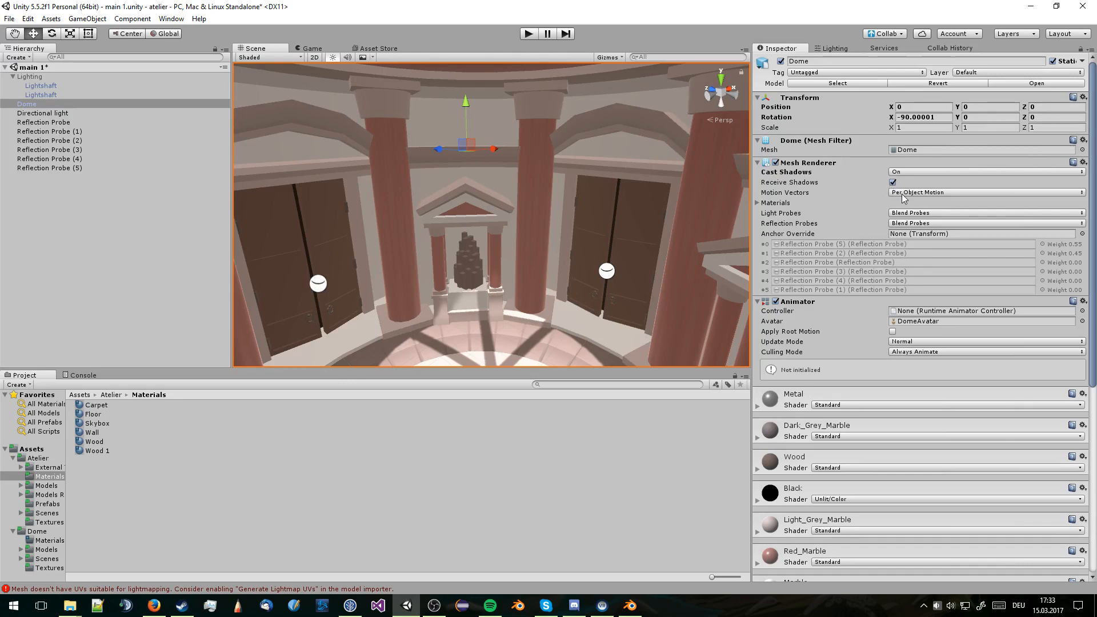
scroll(902, 196, "down", 5)
scroll(902, 196, "up", 4)
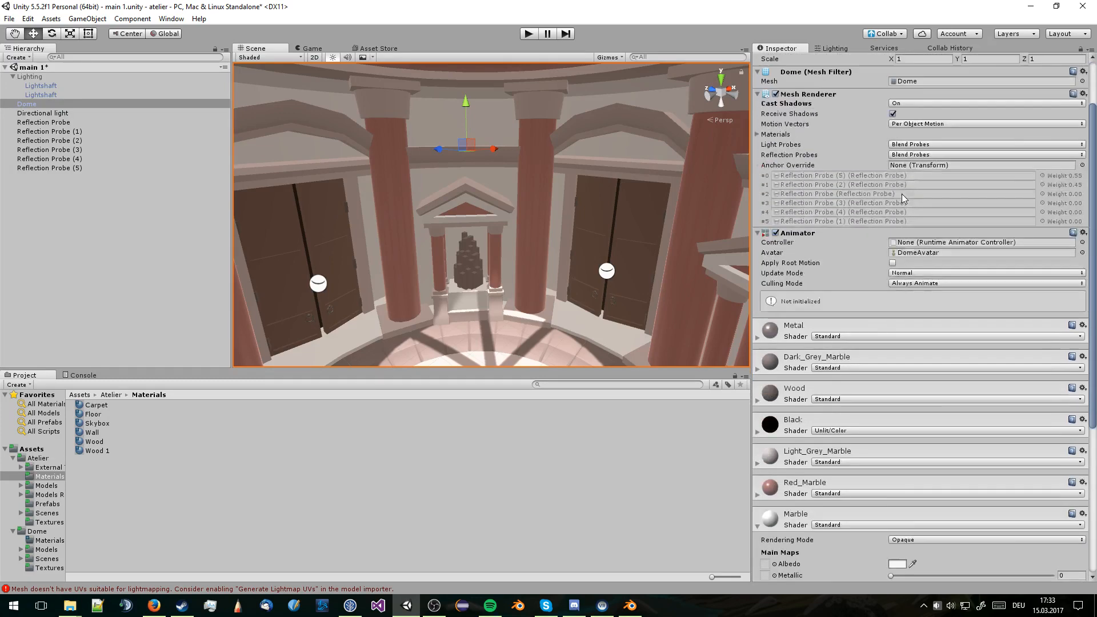
scroll(902, 196, "down", 5)
scroll(902, 197, "down", 2)
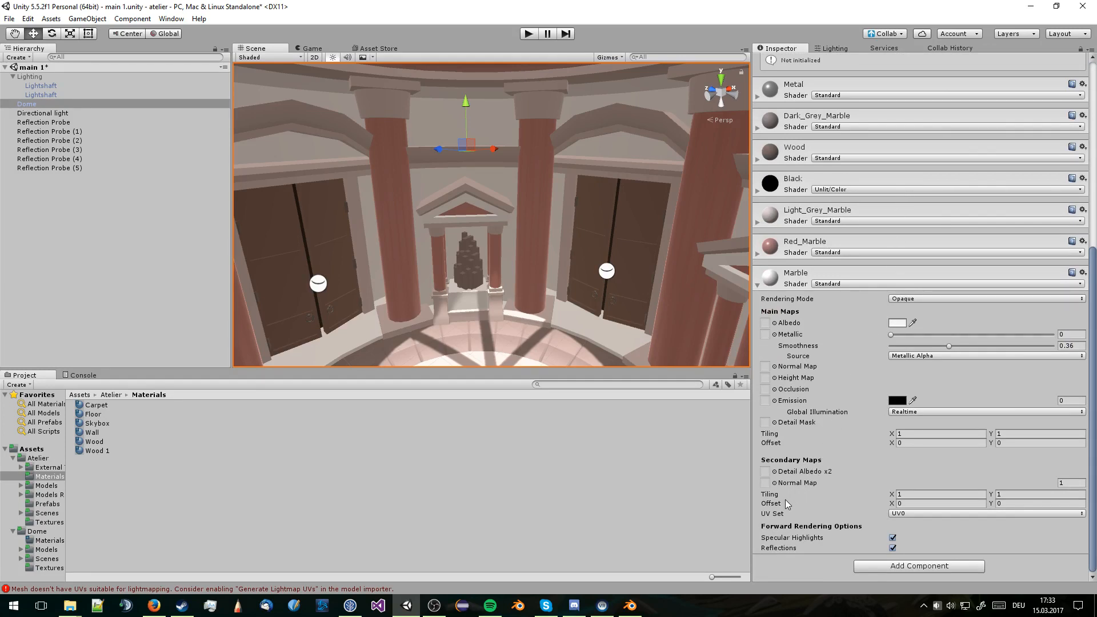
left_click(896, 513)
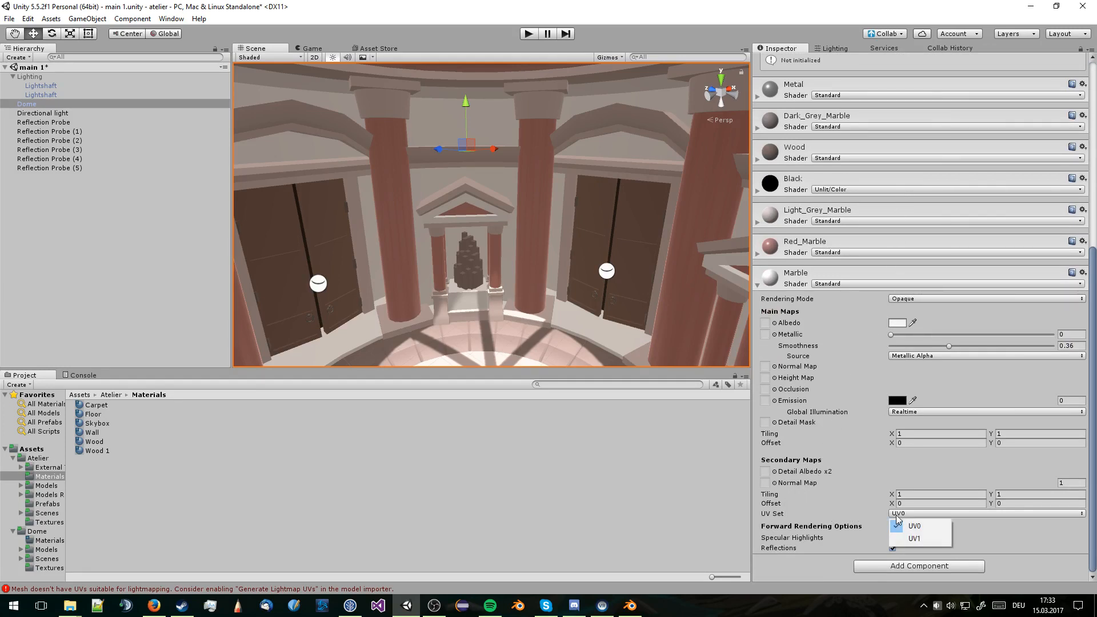
left_click(855, 507)
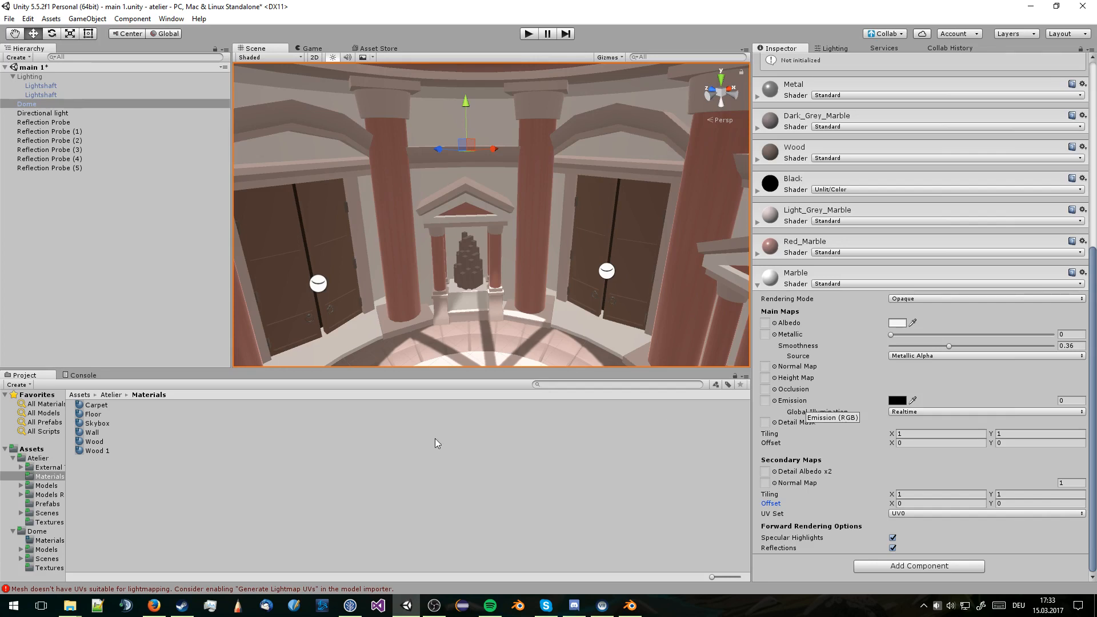
Enable Generate Lightmap UVs in the Dome model's import settings and apply the change
left_click(47, 486)
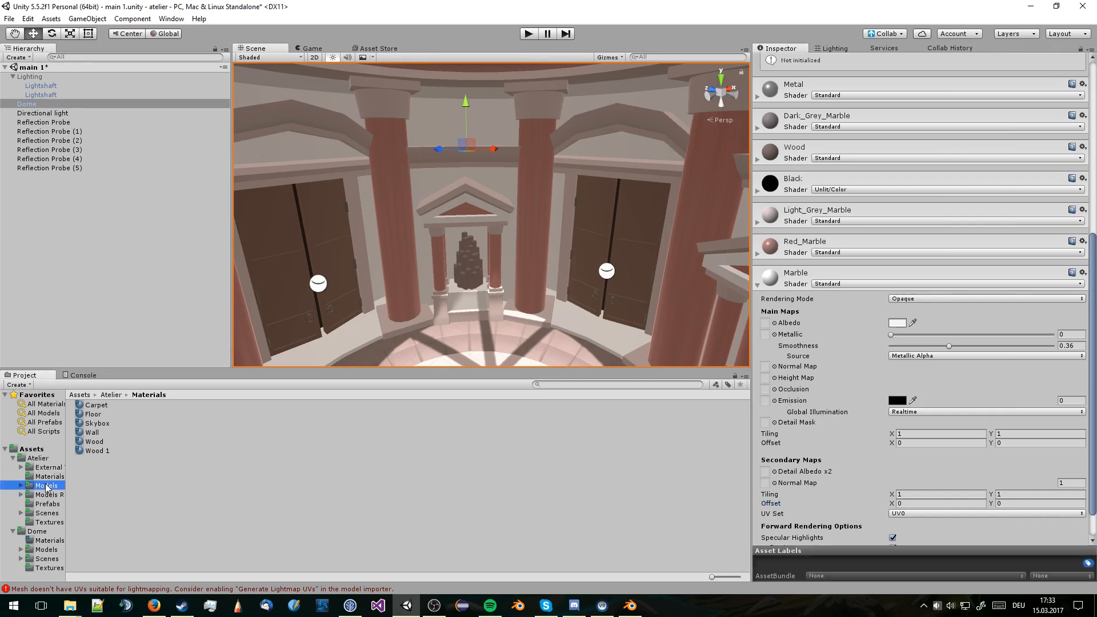
left_click(97, 424)
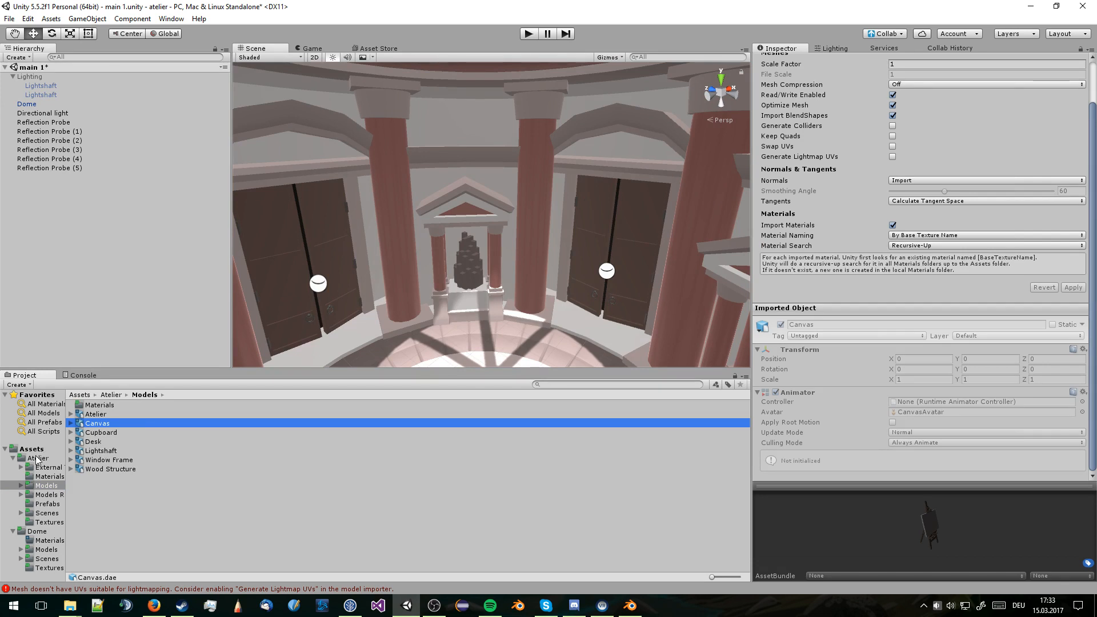
left_click(13, 458)
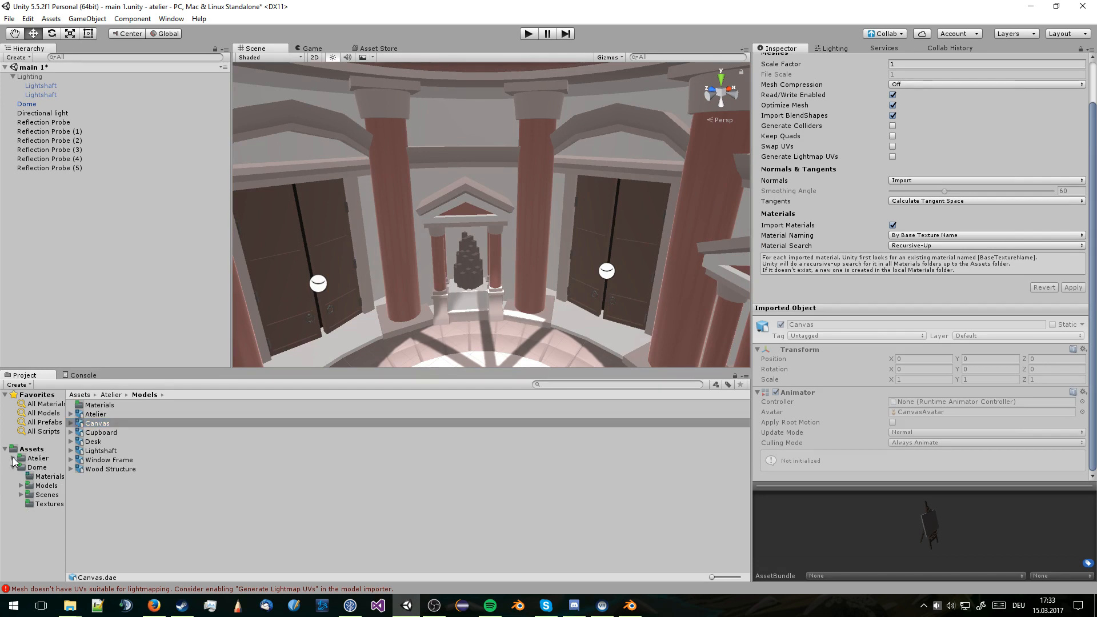
left_click(47, 486)
left_click(93, 416)
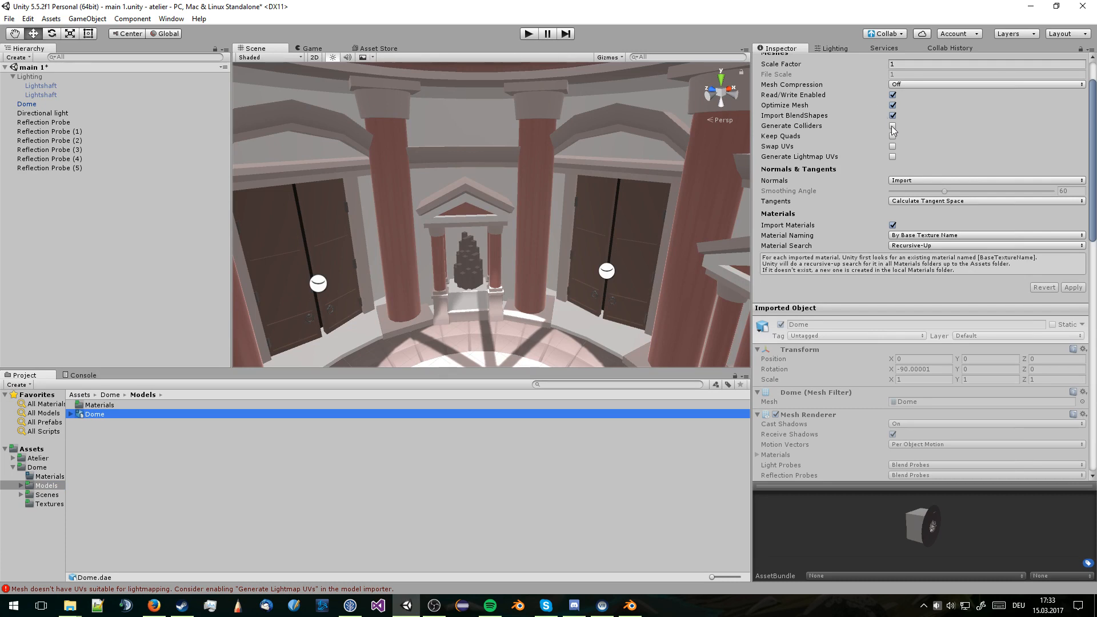
left_click(892, 157)
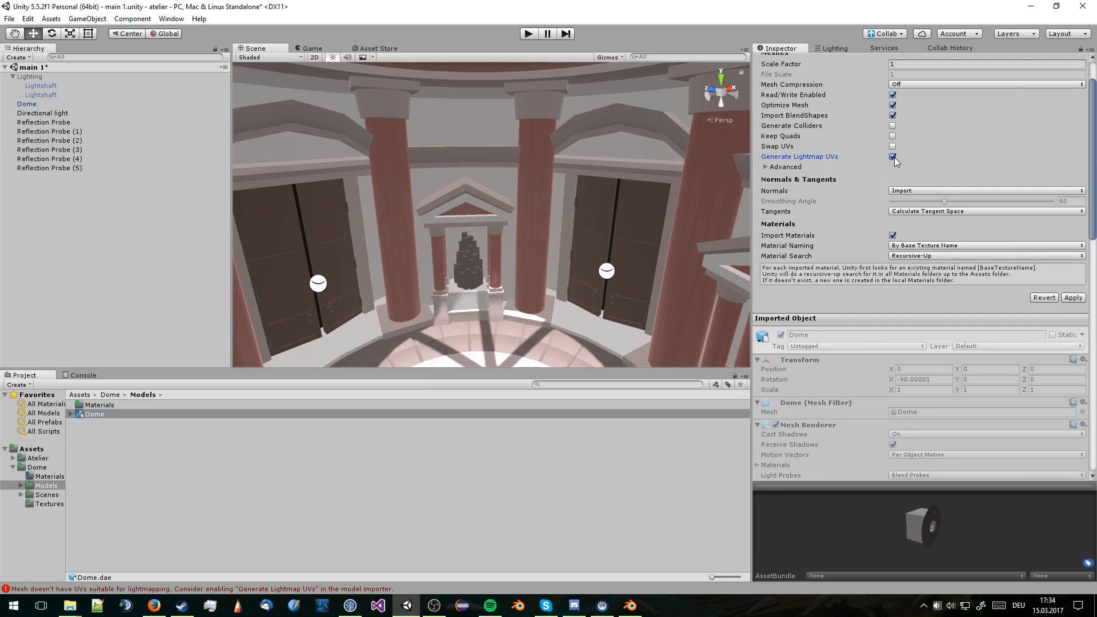
left_click(765, 167)
left_click(766, 168)
left_click(1076, 299)
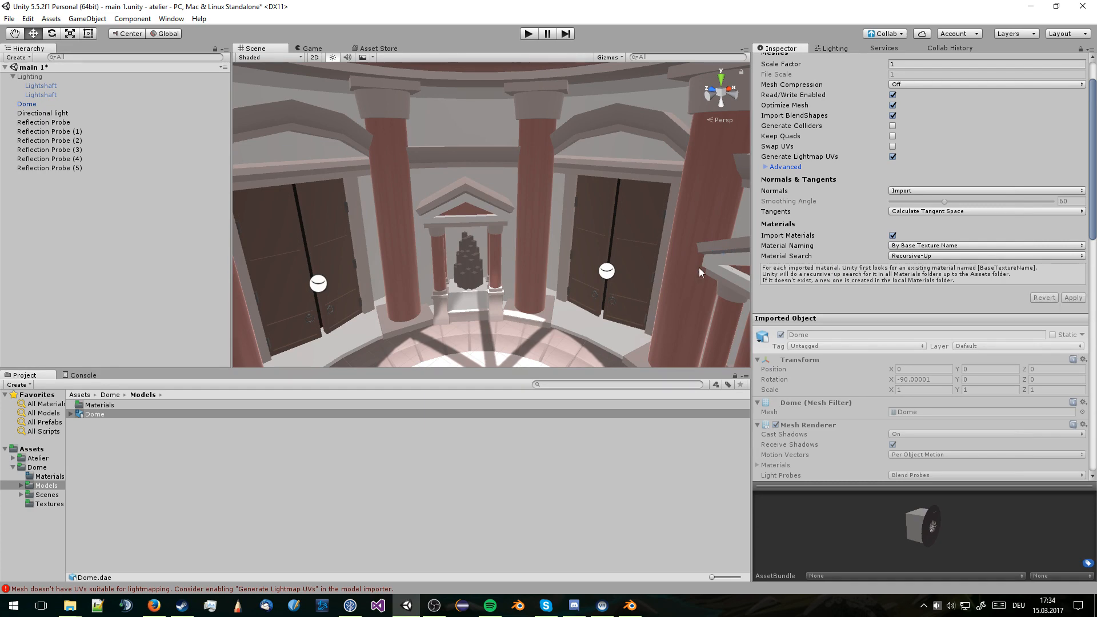
Select the dome in the scene and review its component and material settings, including Dark_Grey_Marble
middle_click_drag(698, 269, 703, 222)
left_click(667, 251)
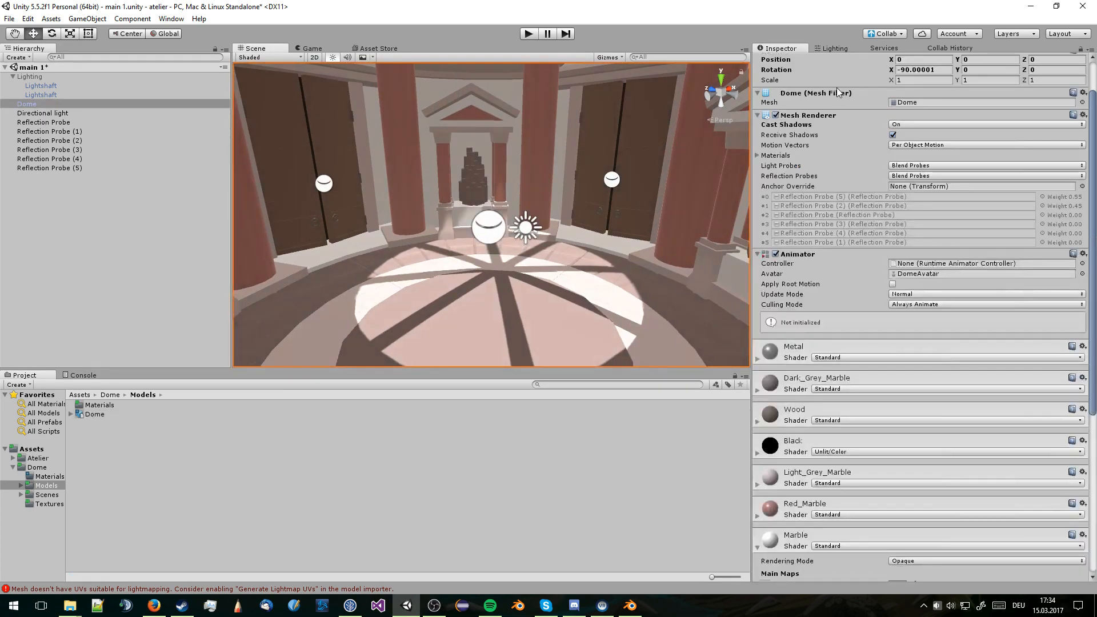
left_click(831, 48)
left_click(884, 48)
left_click(791, 49)
scroll(882, 311, "down", 8)
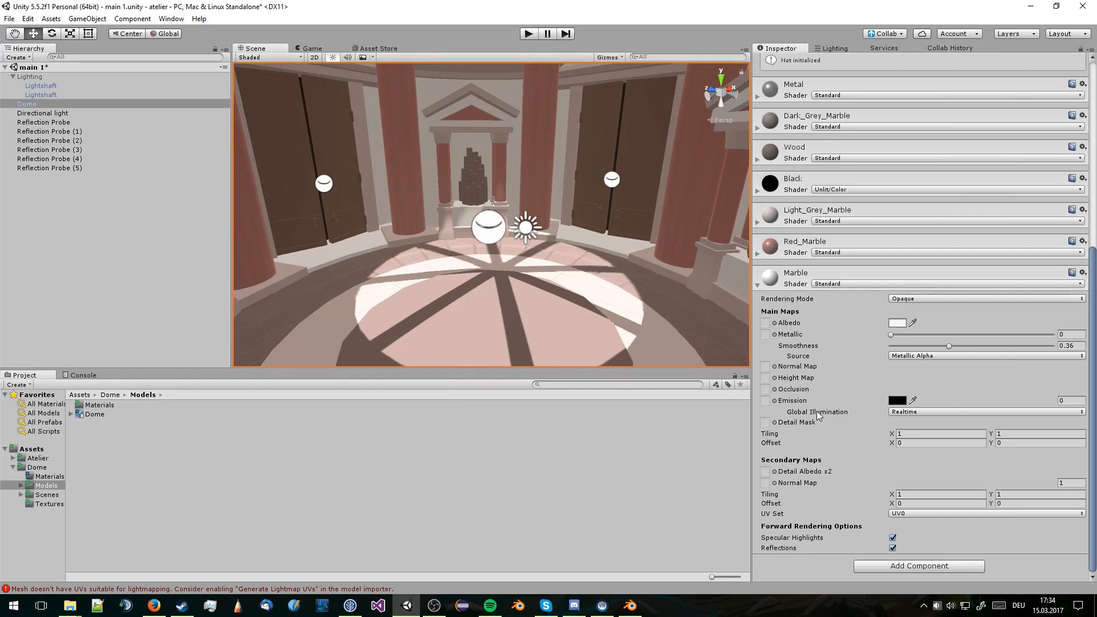
scroll(846, 395, "up", 5)
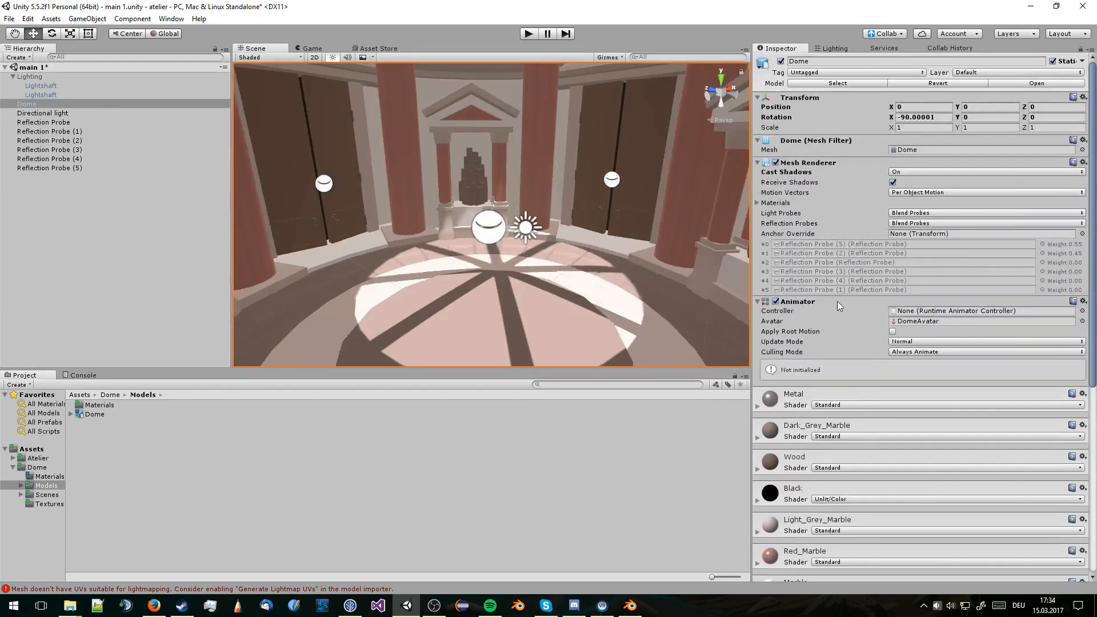
left_click(758, 437)
scroll(792, 412, "down", 5)
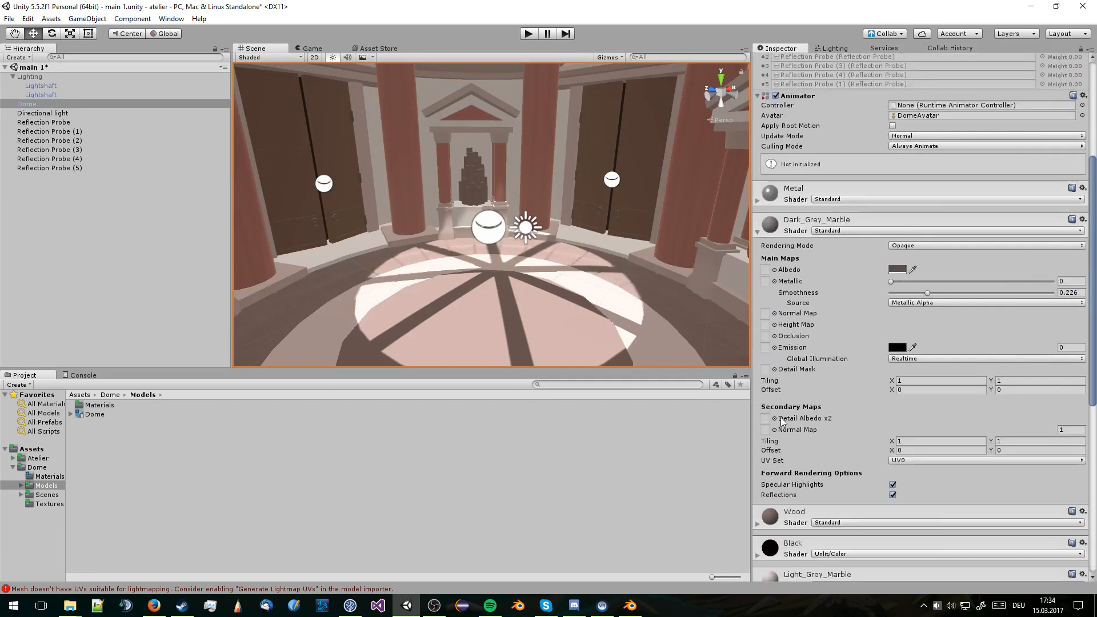
left_click(758, 231)
Check the dome's object lighting settings, including its Baked Lightmap and Realtime Lightmap details
left_click(834, 47)
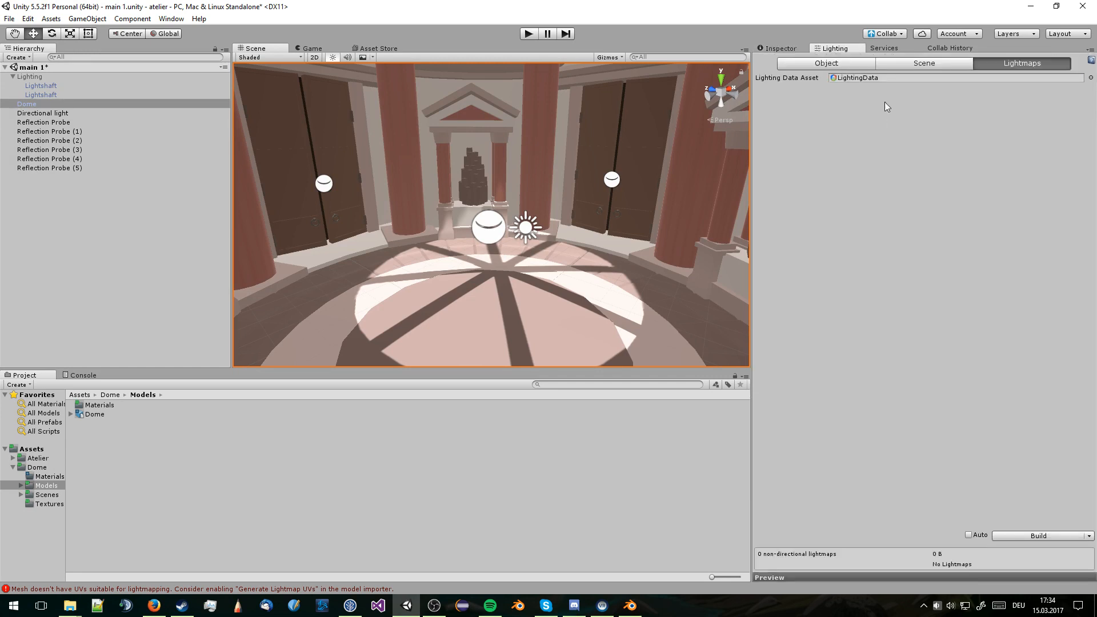
left_click(871, 64)
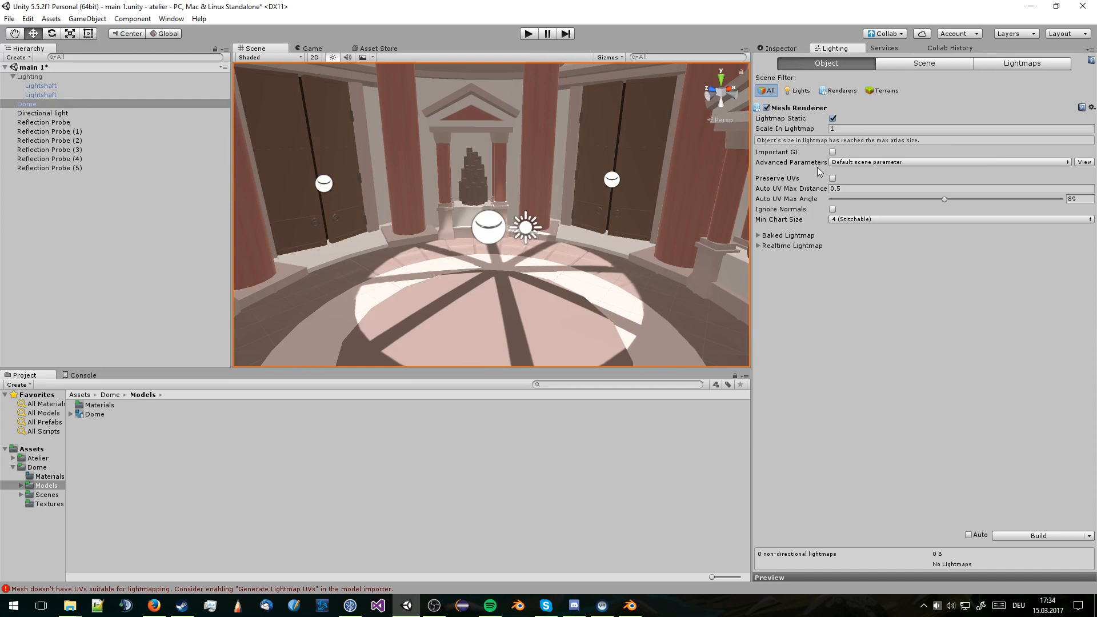
left_click(763, 237)
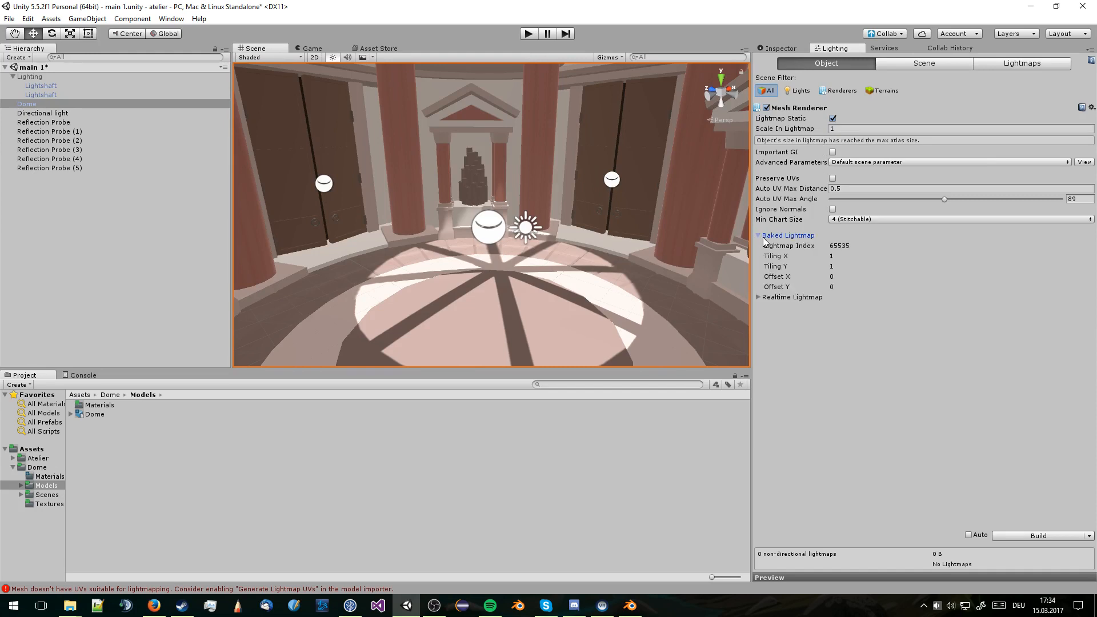
left_click(764, 236)
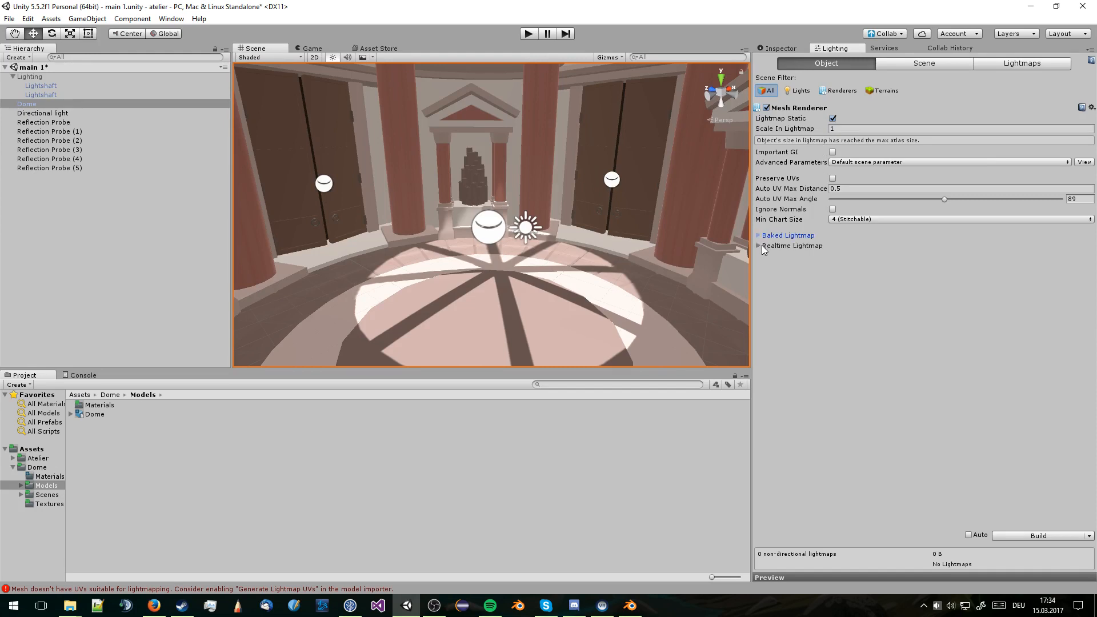
left_click(762, 245)
left_click(761, 246)
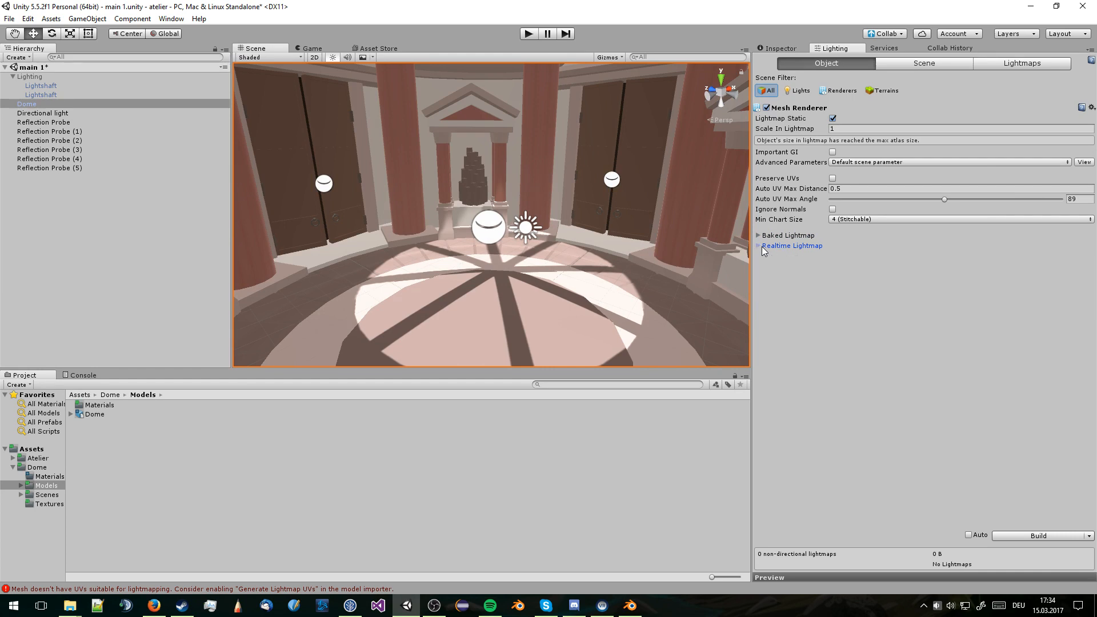
Build the scene's lighting and check the dome's Realtime Lightmap details
left_click(1033, 537)
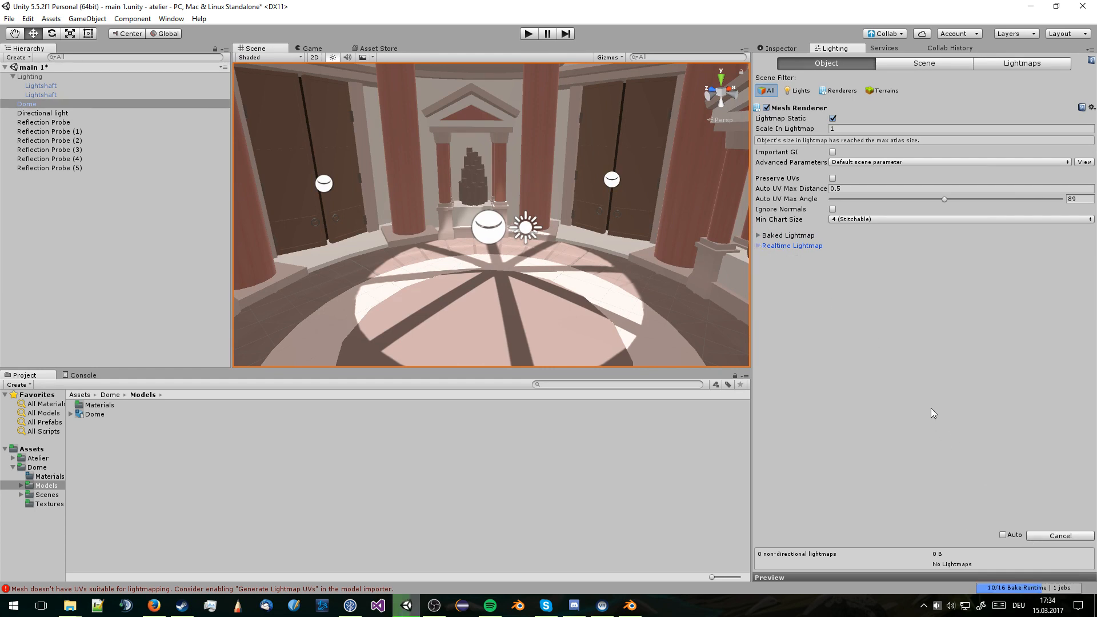
left_click(774, 247)
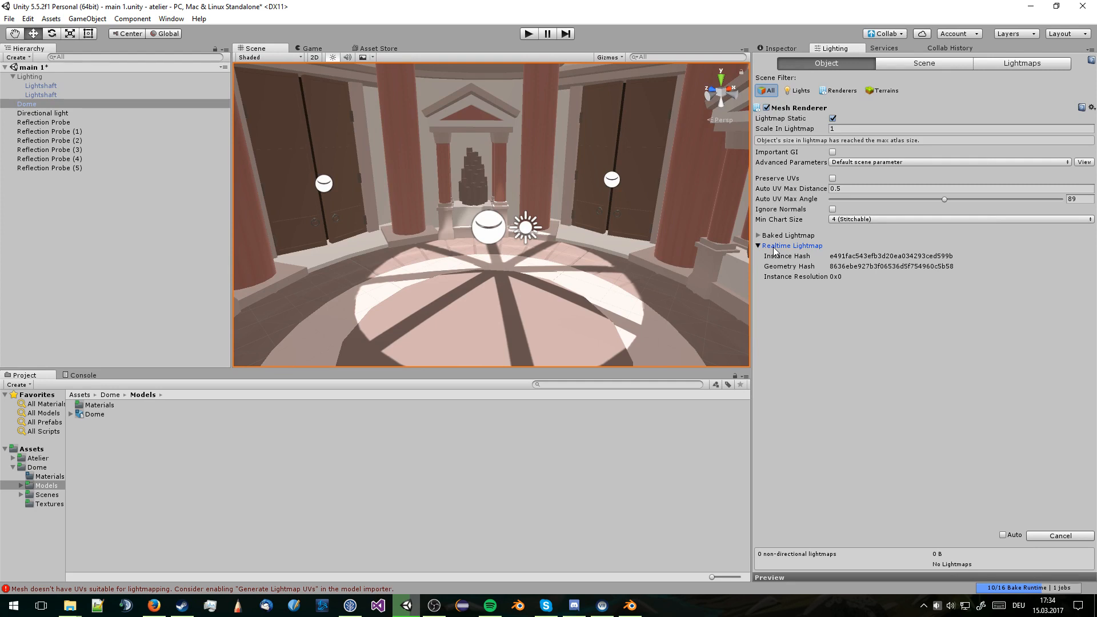
left_click(775, 247)
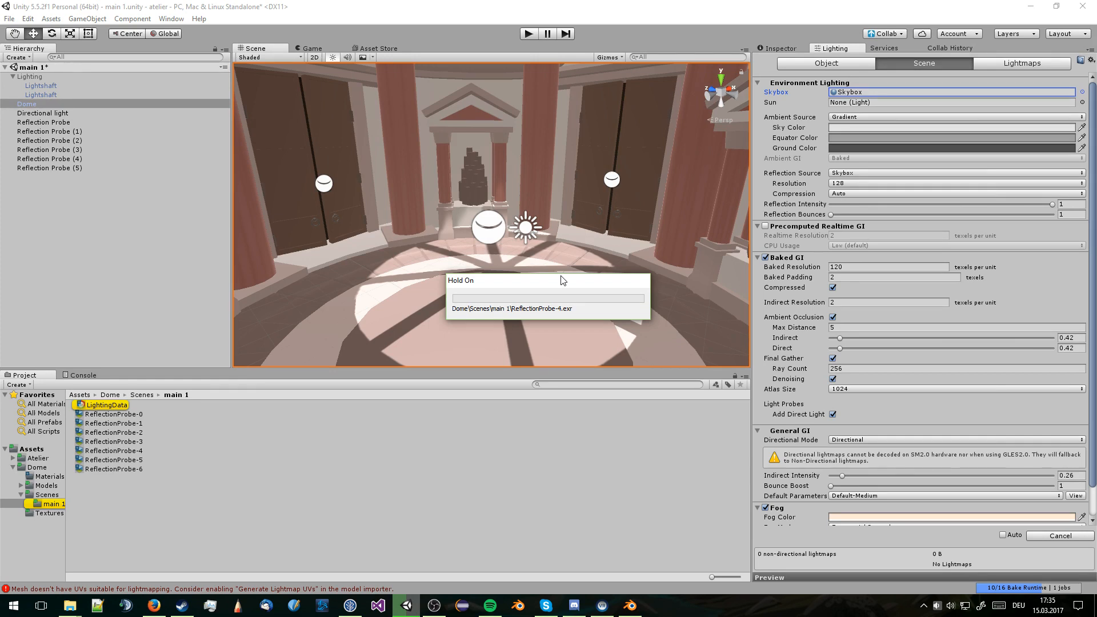
Examine the lighting inside the dome on the ceiling, columns, doors and floor
right_click_drag(592, 222, 587, 169)
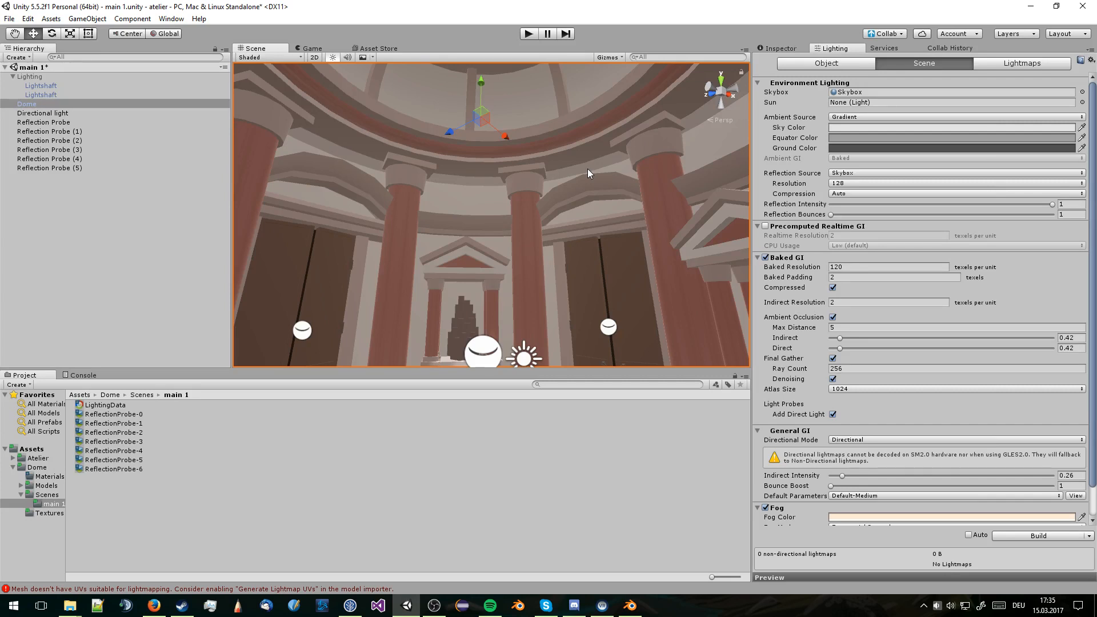
right_click_drag(588, 169, 570, 264)
key("q")
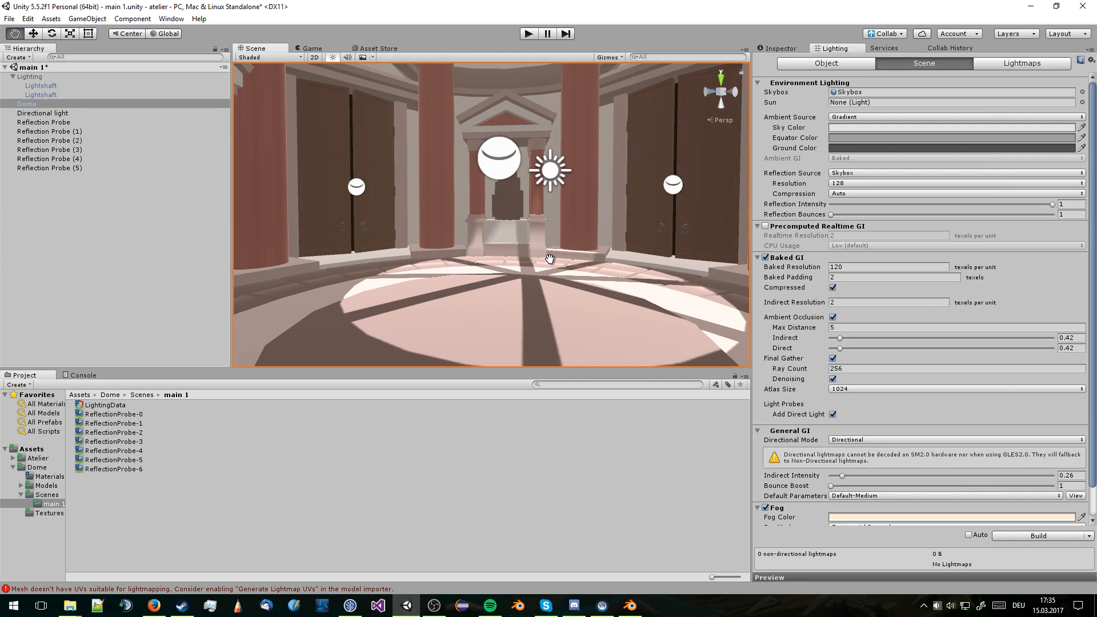
right_click_drag(550, 259, 571, 285)
key("w")
key("q")
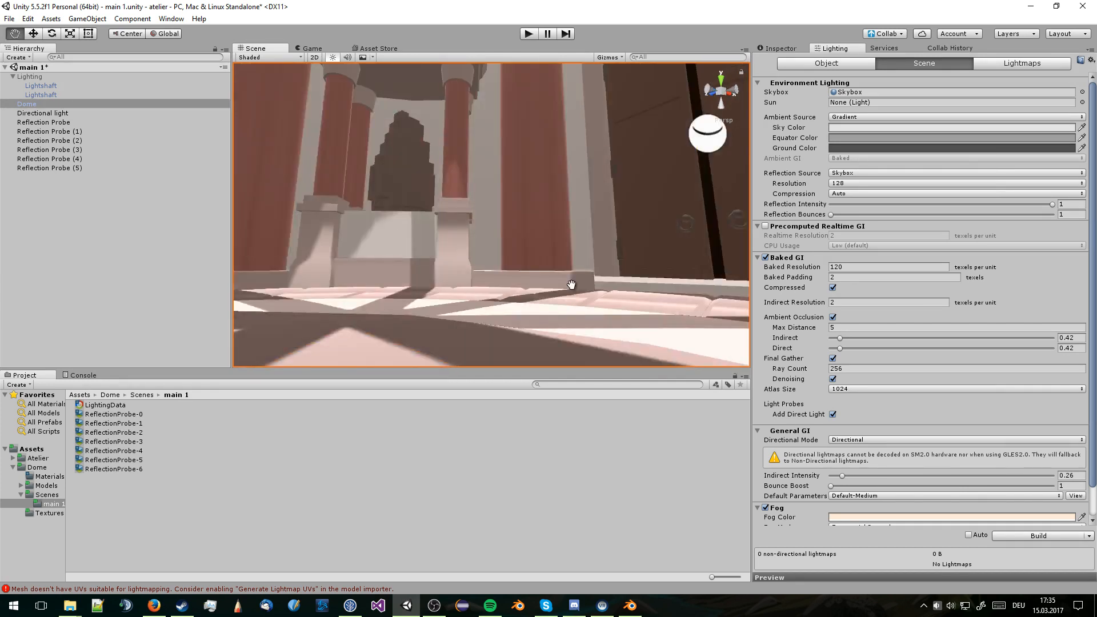
key("w")
right_click_drag(570, 284, 519, 257)
Try a Smoothness of 1 on the dome's Marble material and inspect the reflections around the doors and columns
scroll(786, 215, "down", 3)
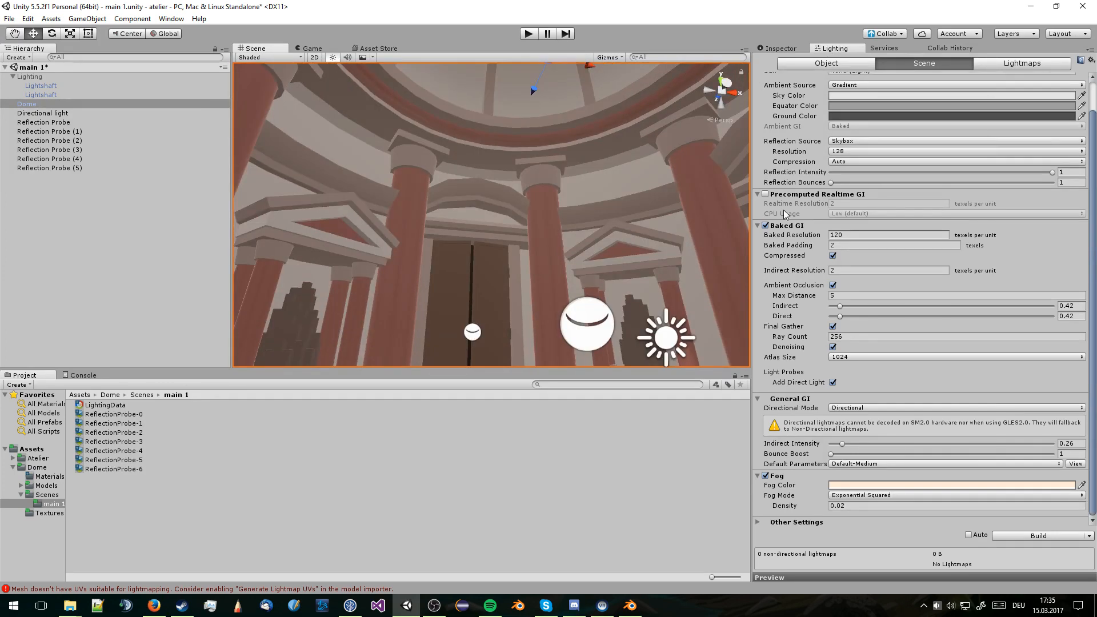
left_click(781, 48)
scroll(850, 221, "down", 5)
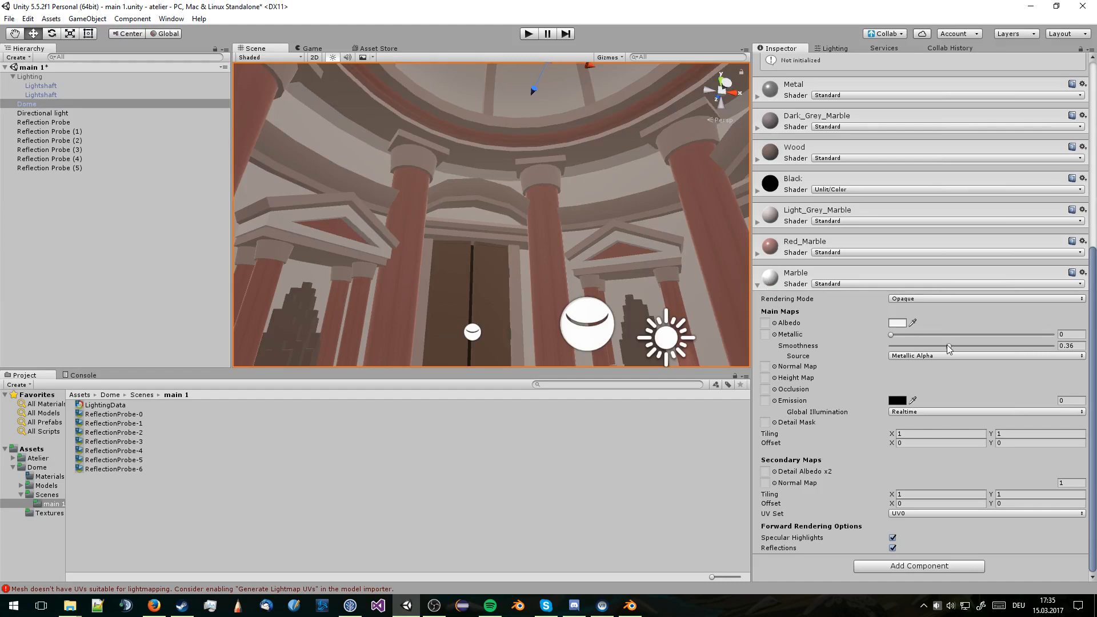
left_click_drag(949, 346, 1054, 339)
right_click_drag(590, 222, 590, 303)
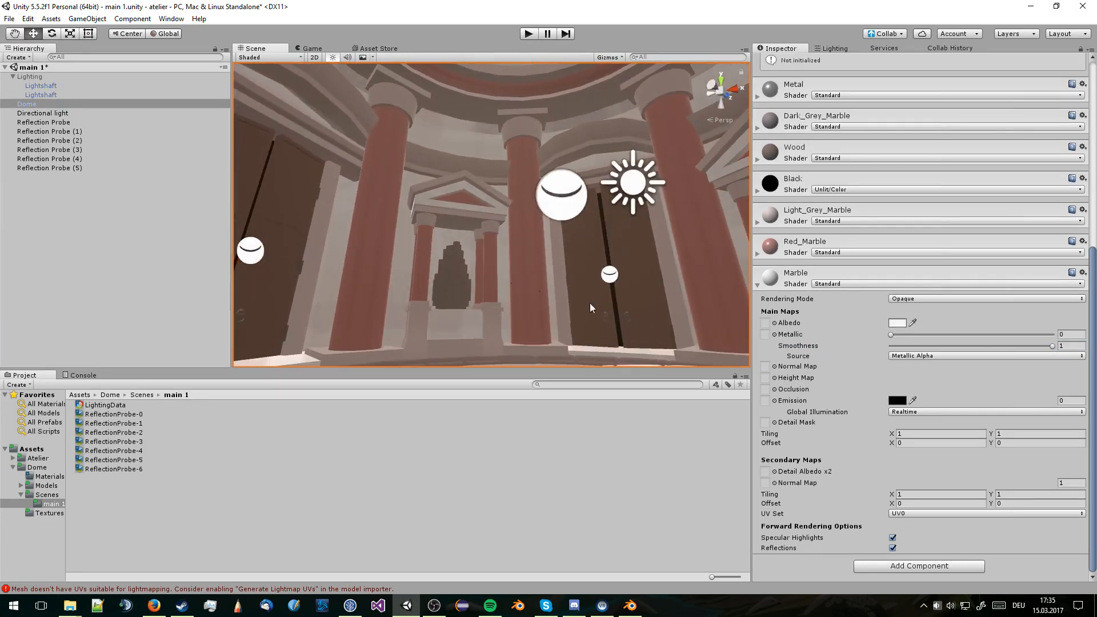
right_click_drag(503, 263, 424, 269)
scroll(570, 338, "up", 3)
scroll(615, 316, "down", 2)
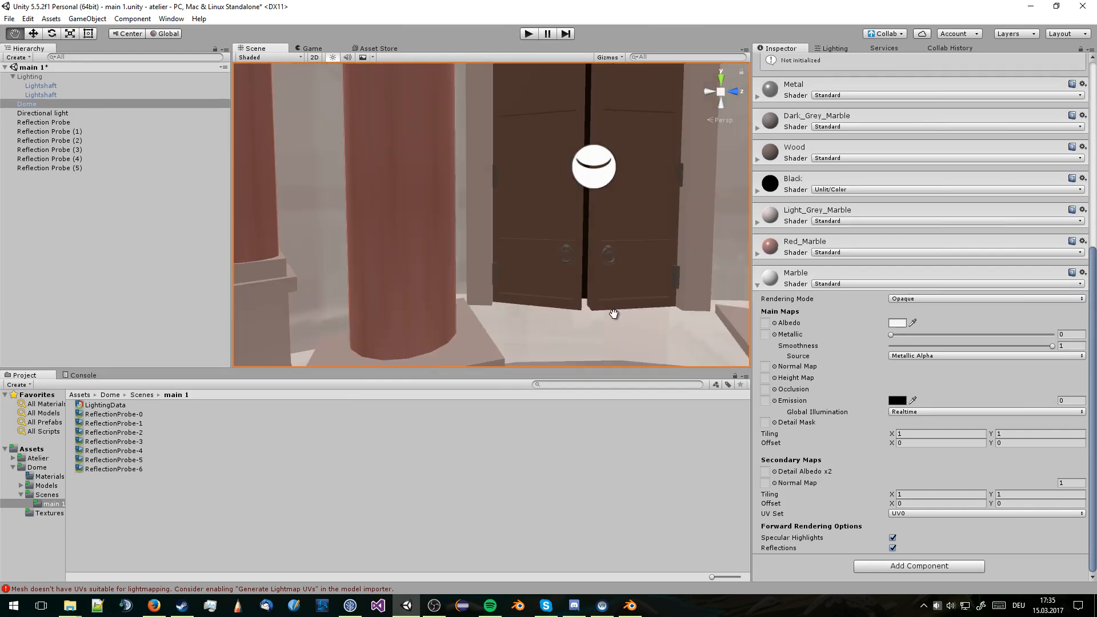
middle_click_drag(614, 316, 593, 282)
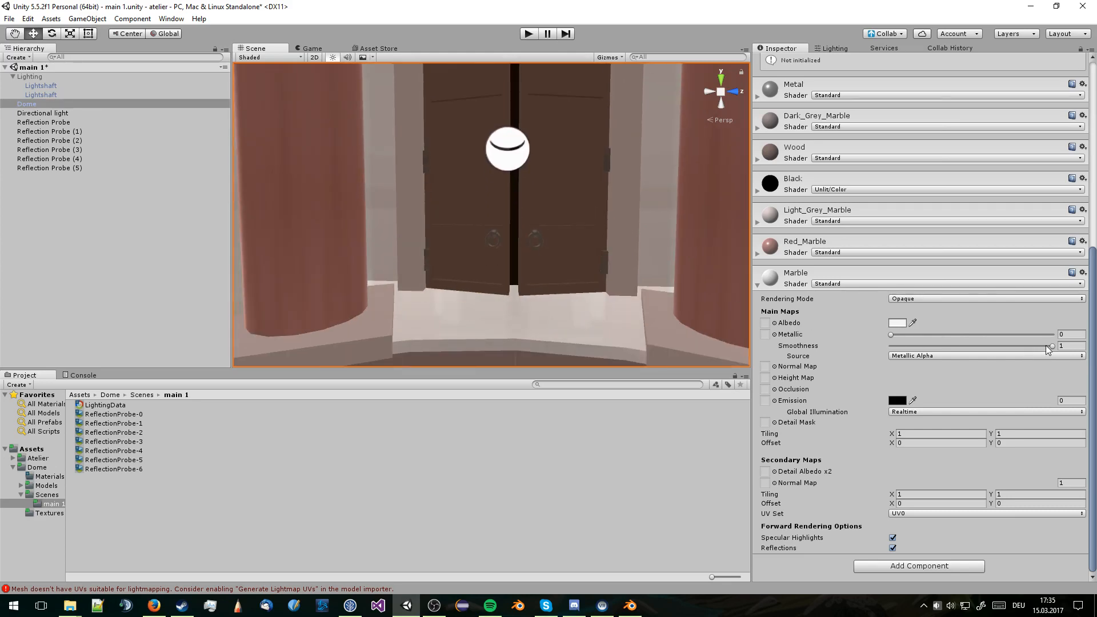
Try a Smoothness of 0.654 on the Marble material and check the reflections on the walls and ceiling
left_click_drag(1040, 343, 997, 345)
scroll(529, 255, "down", 3)
middle_click_drag(529, 254, 554, 254)
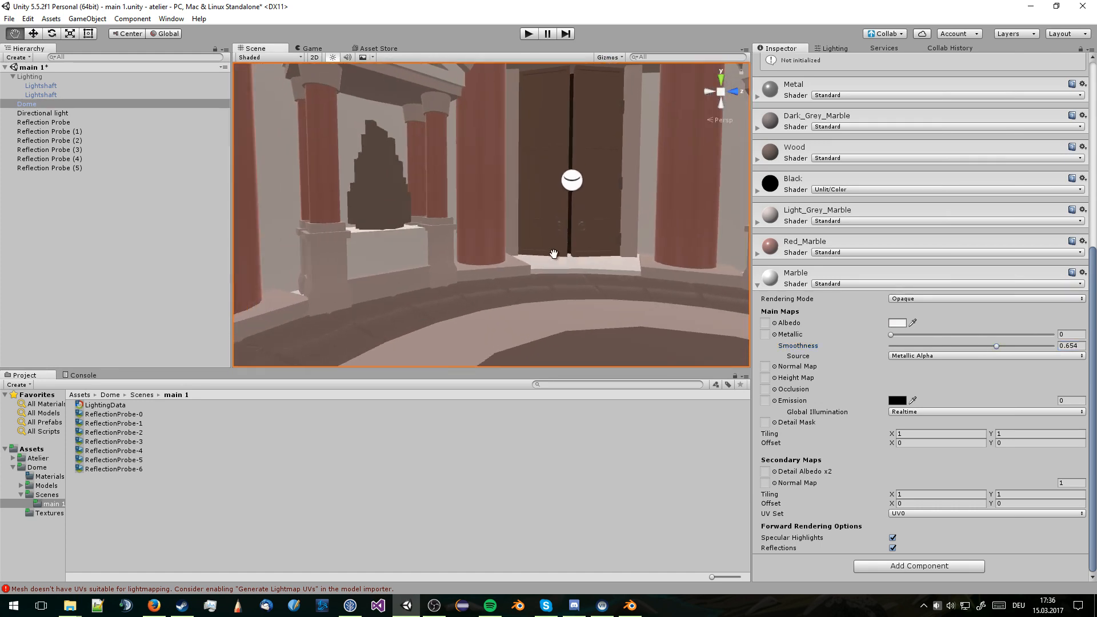
right_click_drag(554, 253, 629, 196)
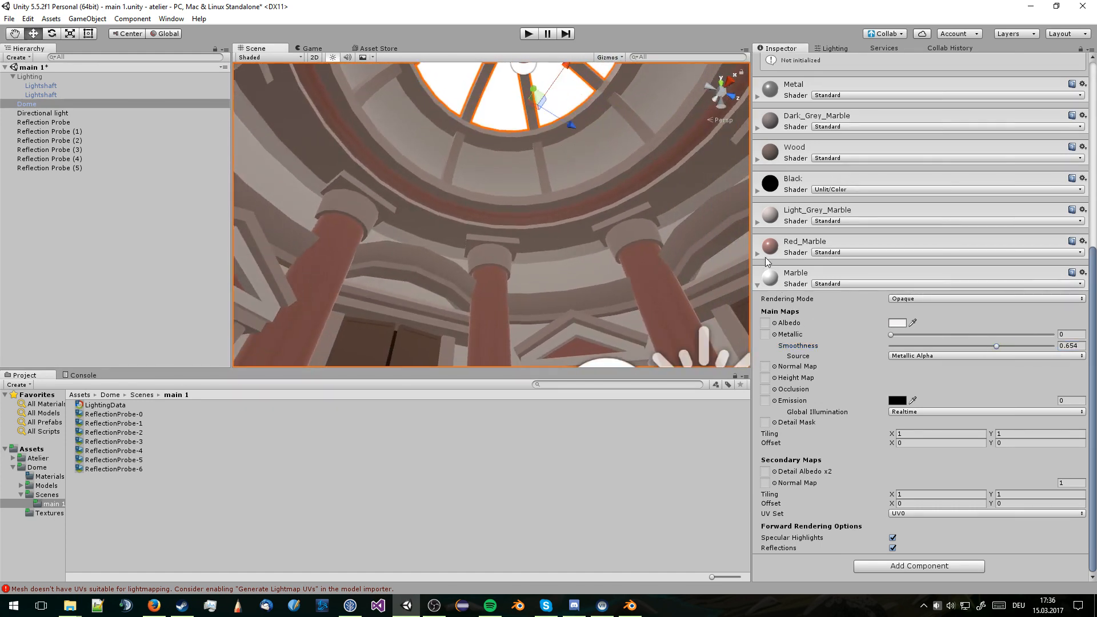
Set the Marble material's Smoothness to 0.823 and check the look of the dome interior
left_click(757, 285)
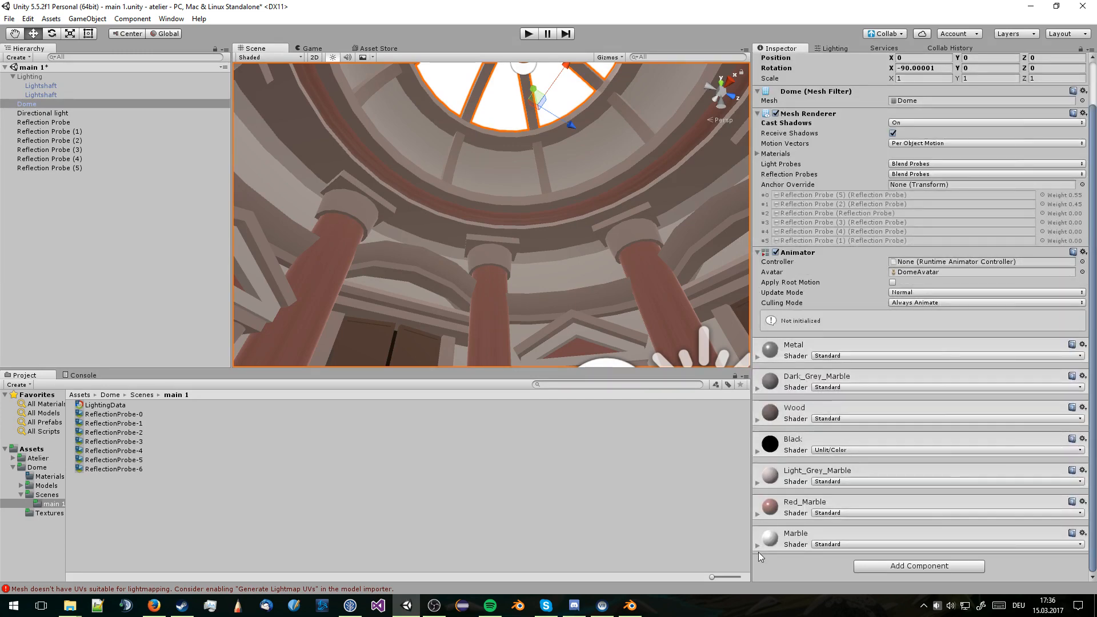
left_click(757, 546)
scroll(914, 503, "down", 5)
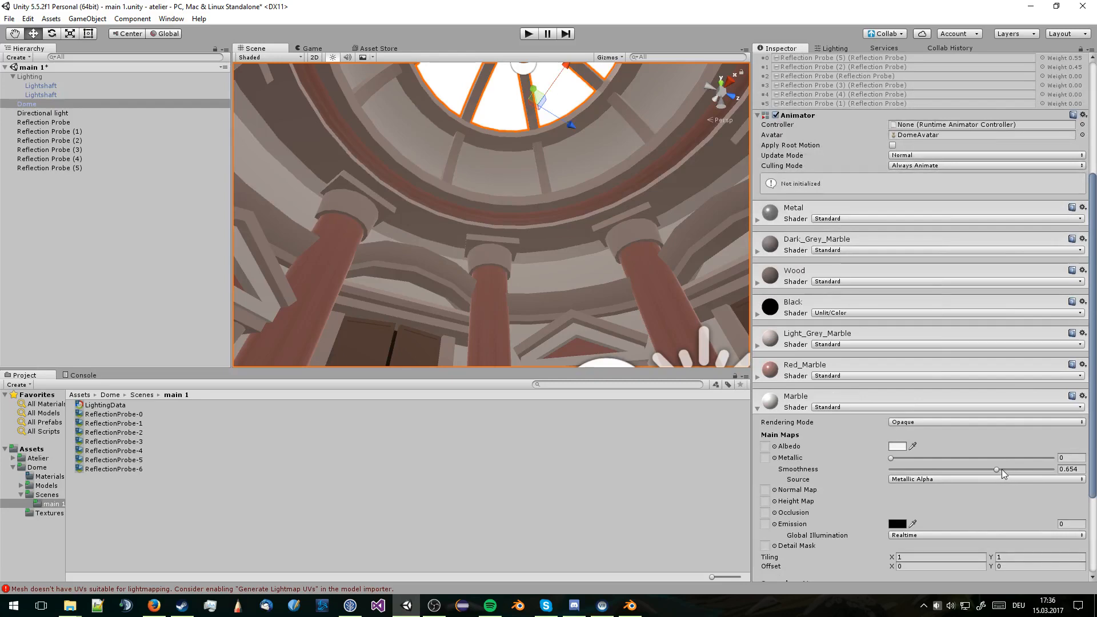
left_click_drag(1002, 469, 1024, 470)
middle_click_drag(525, 253, 524, 236)
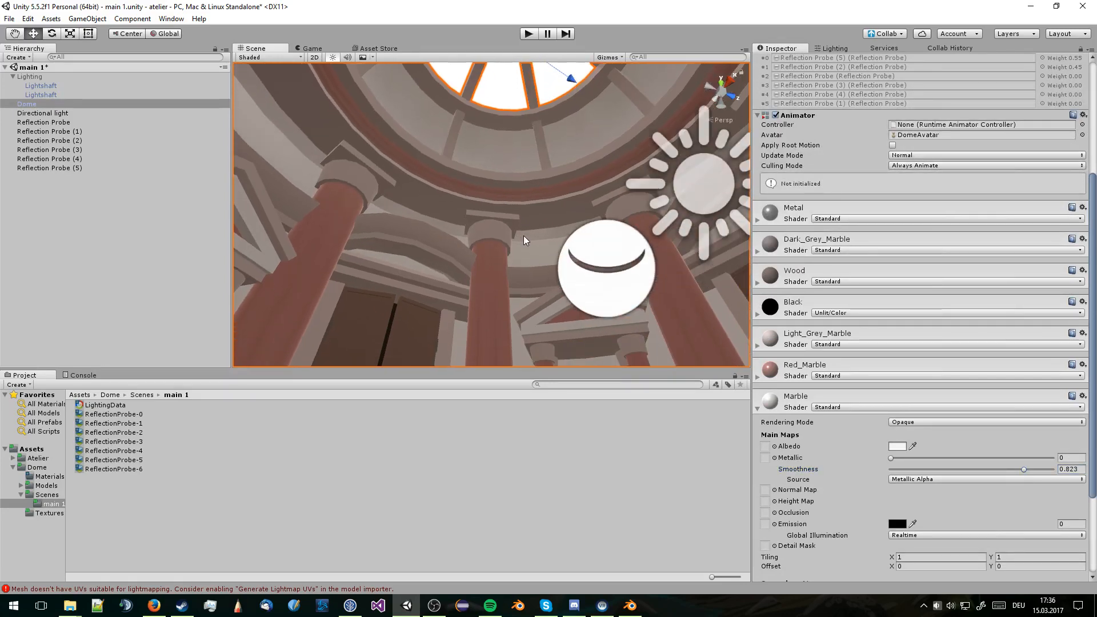
mouse_move(523, 236)
right_mouse_down()
mouse_move(543, 329)
mouse_move(518, 283)
mouse_move(427, 221)
mouse_move(446, 324)
mouse_move(492, 298)
mouse_move(499, 307)
mouse_move(541, 241)
mouse_move(523, 223)
right_mouse_up()
scroll(757, 407, "up", 6)
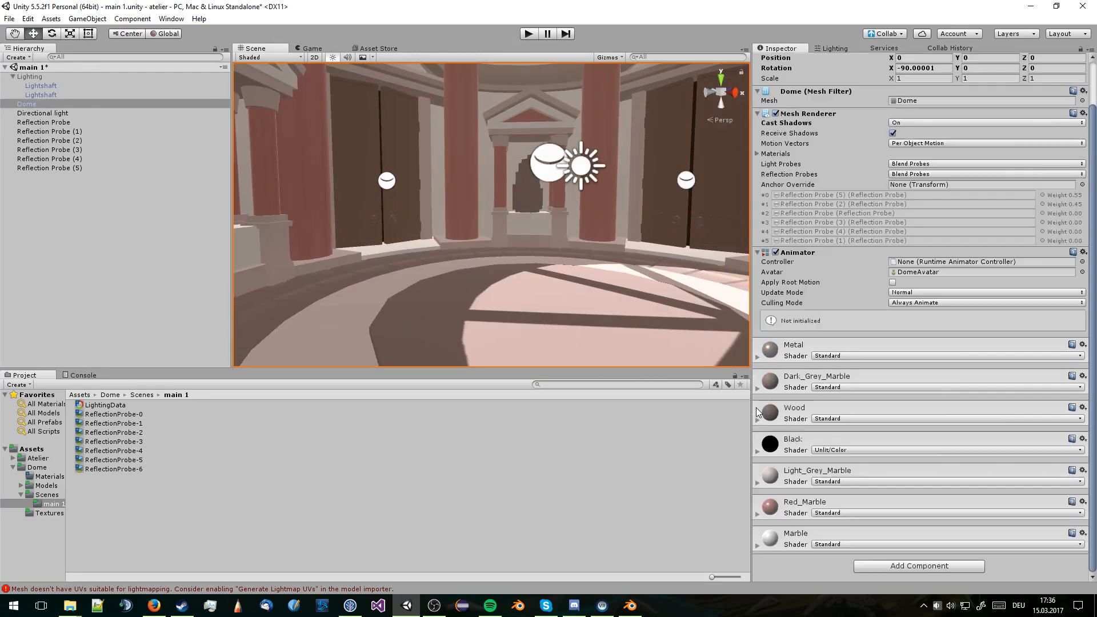
right_click_drag(674, 343, 406, 168)
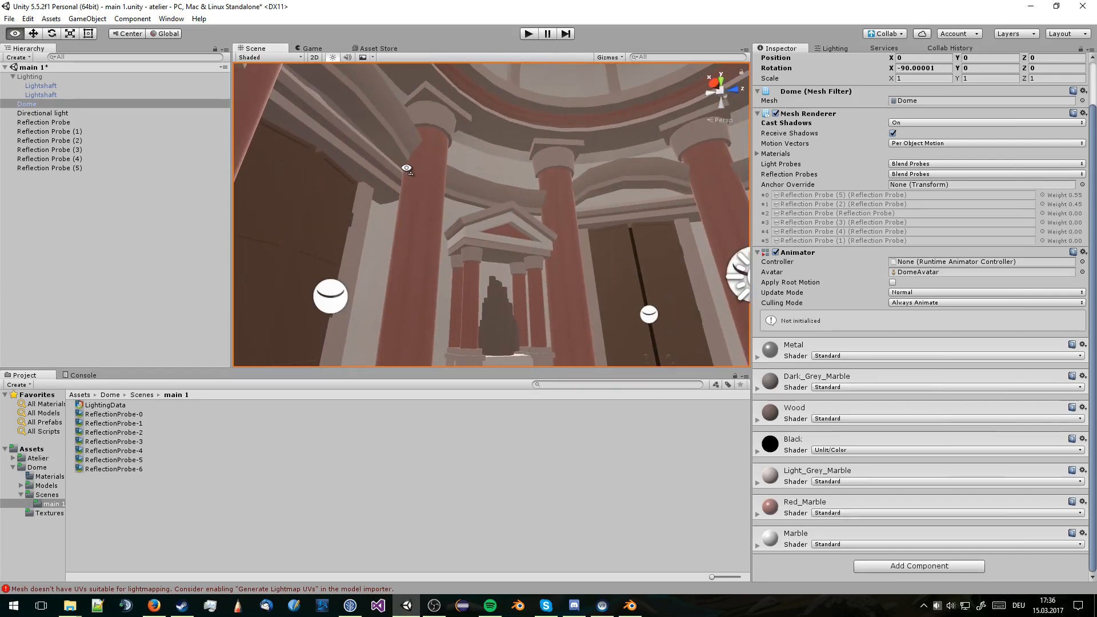
right_click_drag(406, 168, 611, 285)
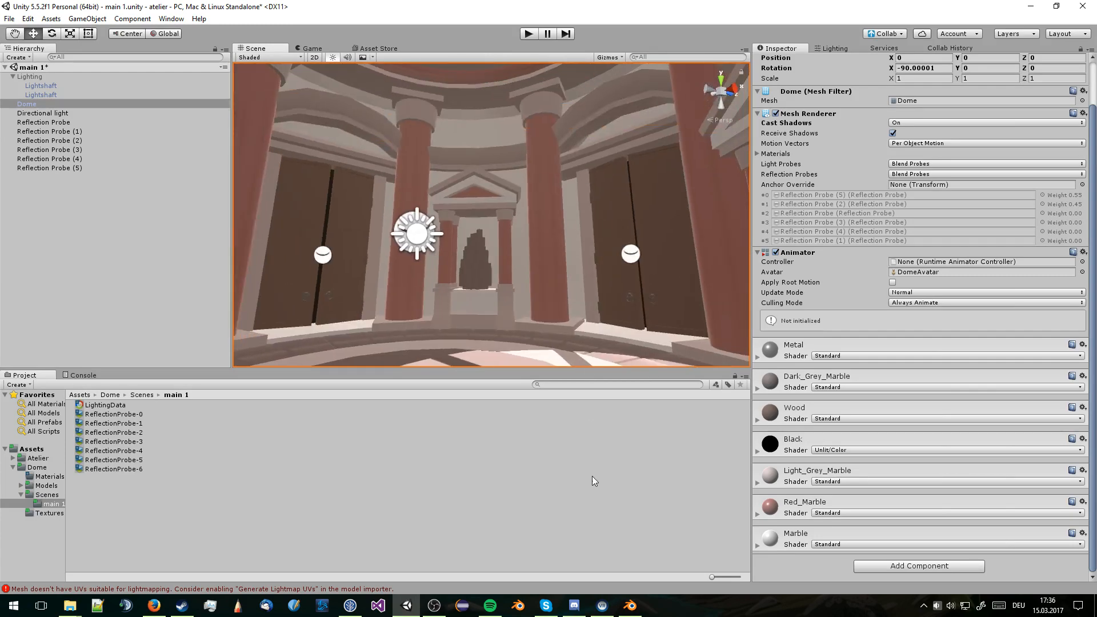
Switch to Blender and inspect the dome model's ambient occlusion shading around the doors, columns and shrine
left_click(630, 605)
scroll(544, 329, "down", 4)
middle_click_drag(557, 366, 435, 342)
scroll(543, 329, "up", 2)
scroll(524, 300, "up", 2)
scroll(545, 330, "up", 3)
scroll(435, 342, "down", 3)
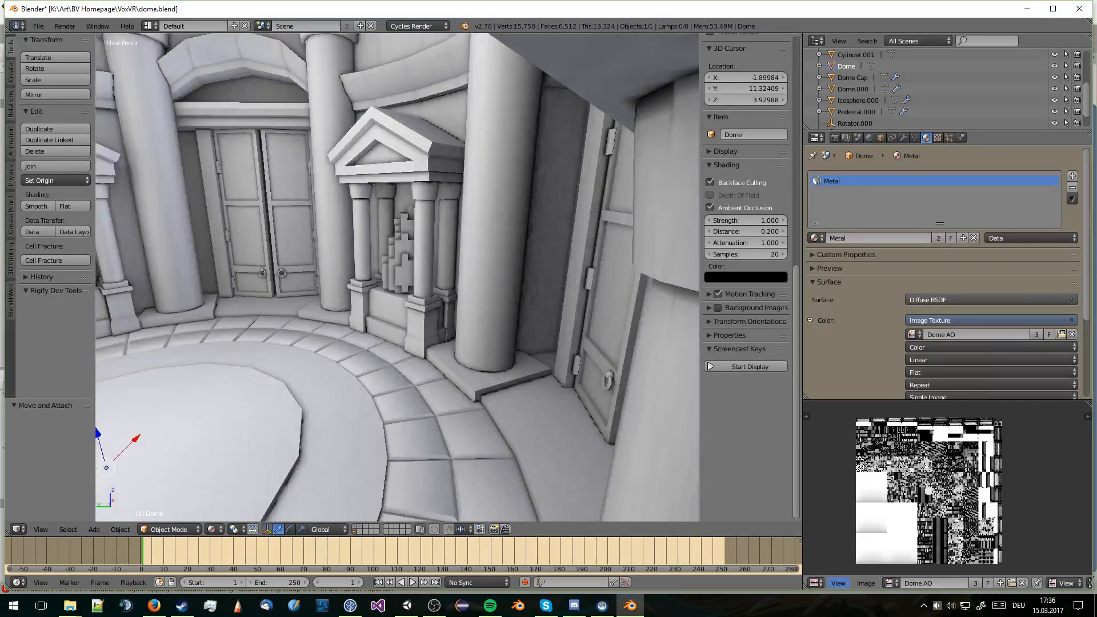
Load the saved Dome AO.png image and check its shading on the dome's upper walls
left_click(1010, 584)
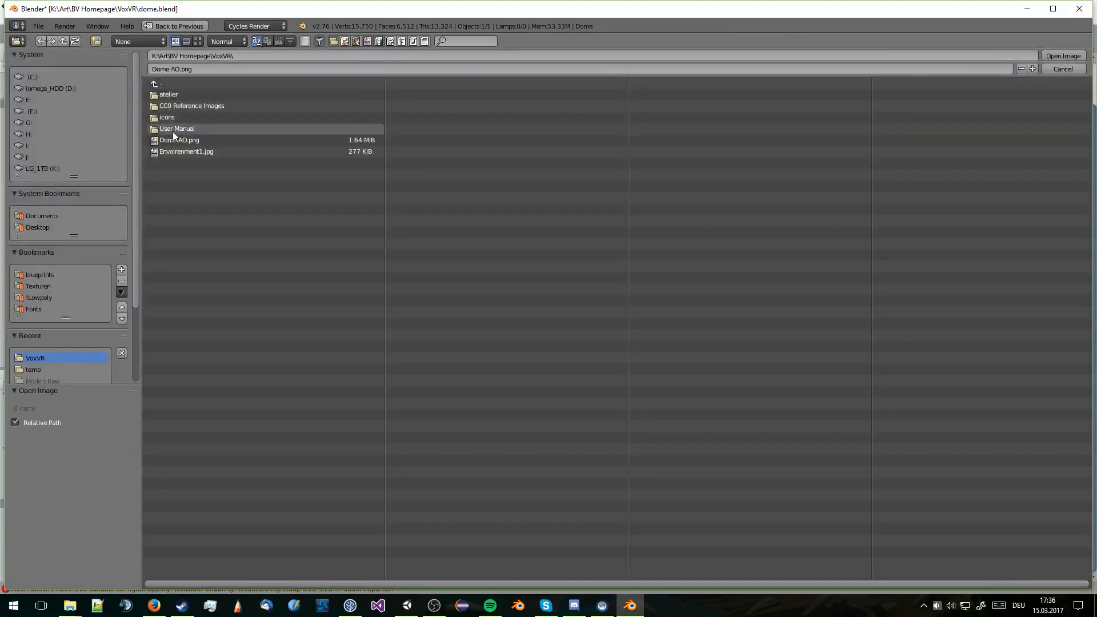
double_click(191, 140)
middle_click_drag(349, 303, 467, 350)
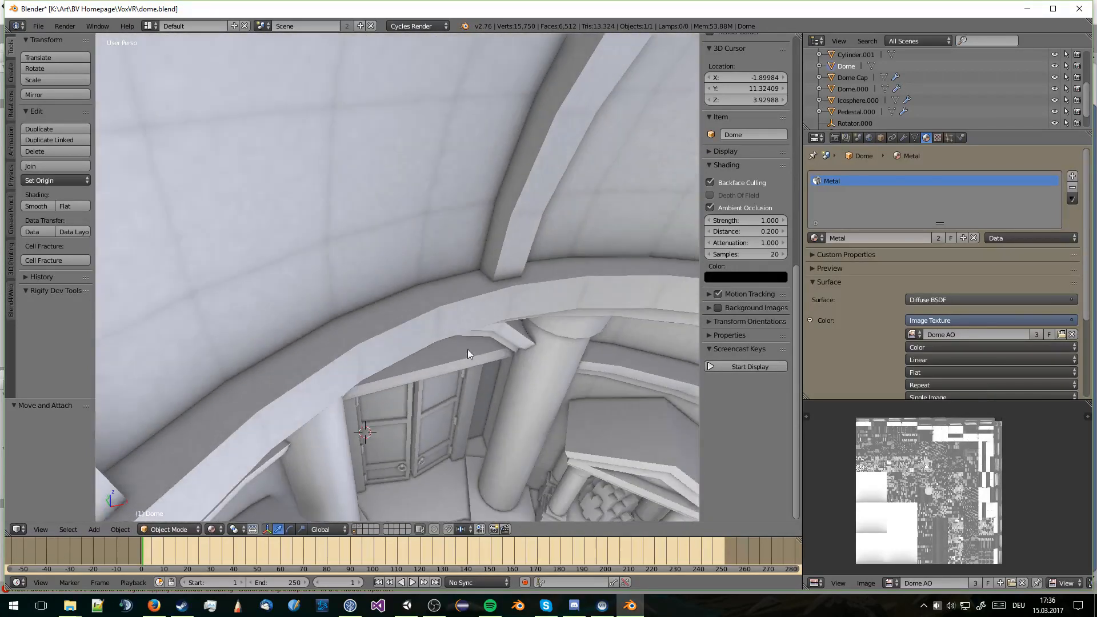
Try a Subdivision Surface modifier on the dome and inspect the doors, columns and shrines
left_click(905, 139)
left_click(883, 177)
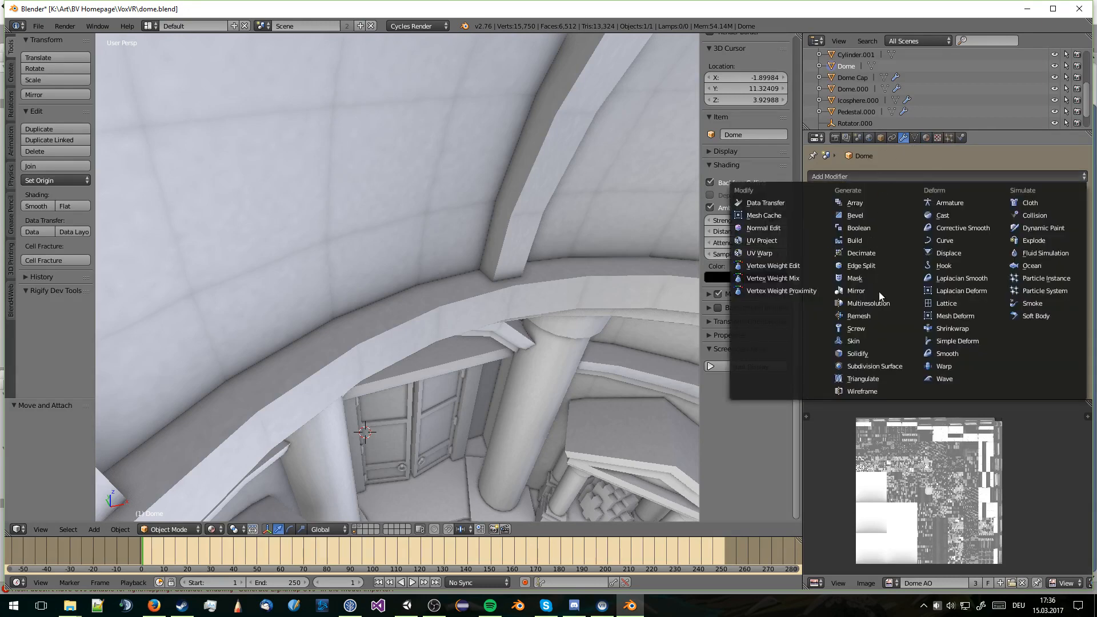
left_click(891, 365)
middle_click_drag(686, 365, 463, 204)
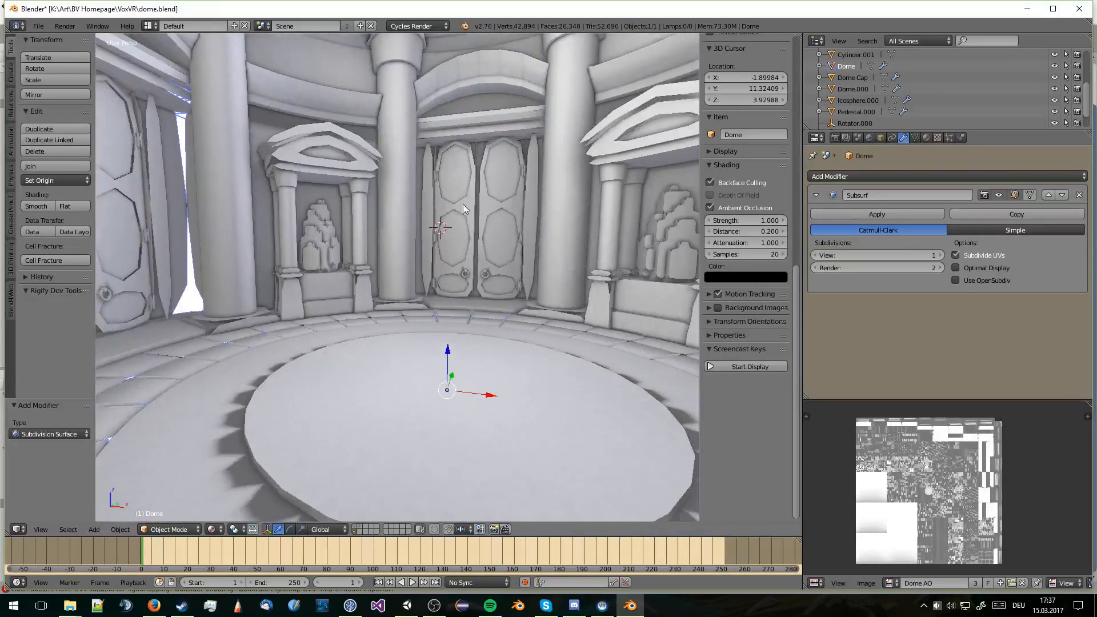
mouse_move(443, 140)
middle_mouse_down()
mouse_move(531, 299)
mouse_move(418, 299)
mouse_move(529, 299)
middle_mouse_up()
Turn off viewport Ambient Occlusion and remove the Subsurf modifier from the dome
left_click(711, 207)
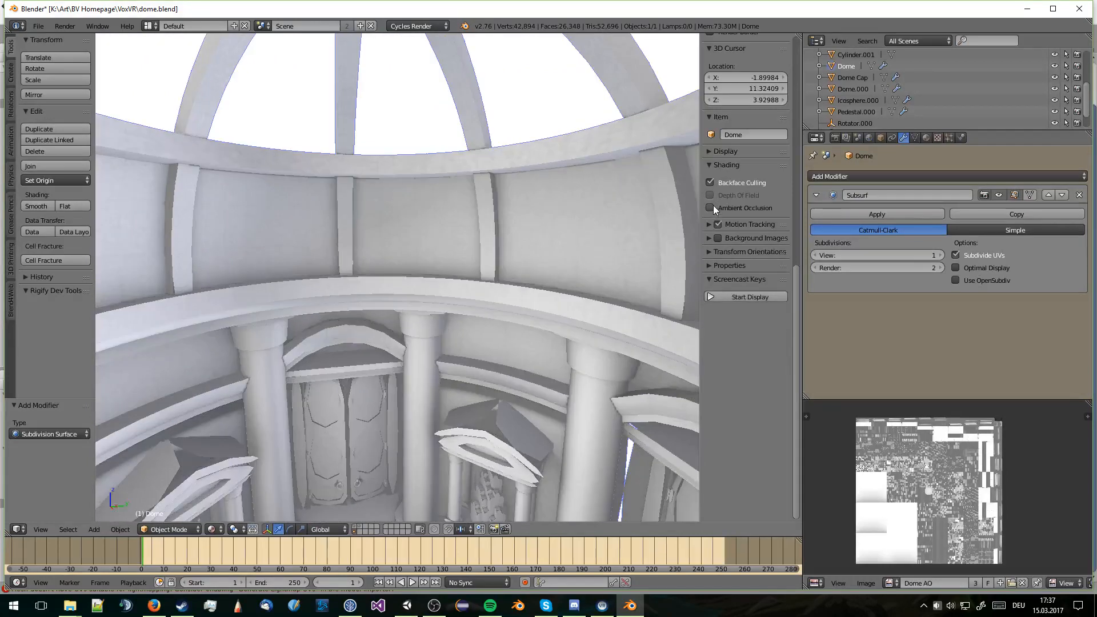
left_click(1079, 196)
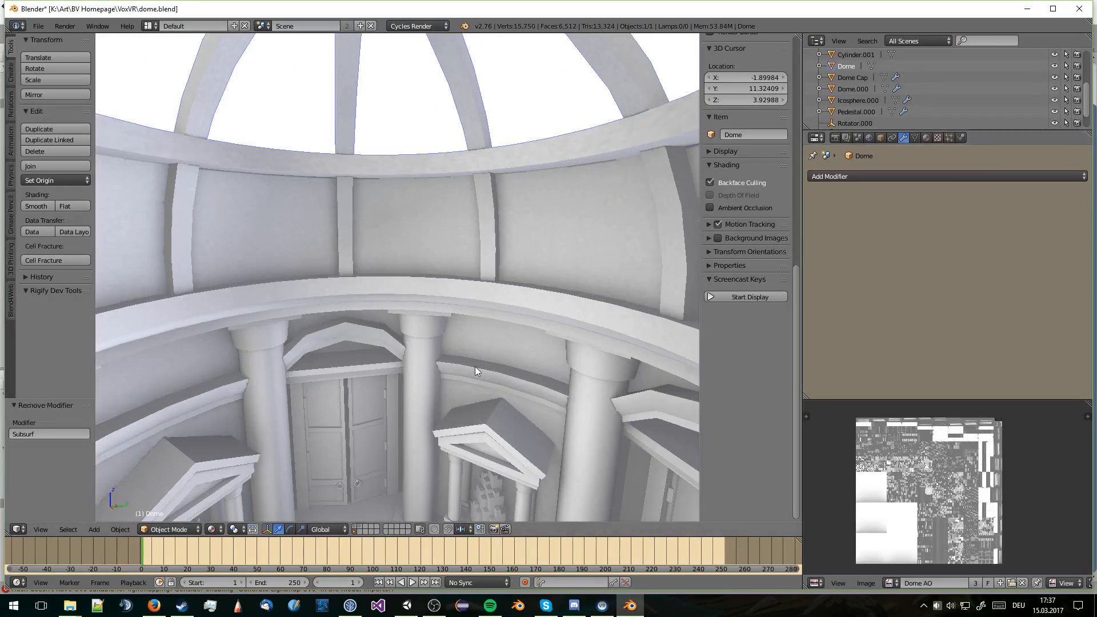
middle_click_drag(475, 365, 486, 159)
scroll(486, 158, "down", 2)
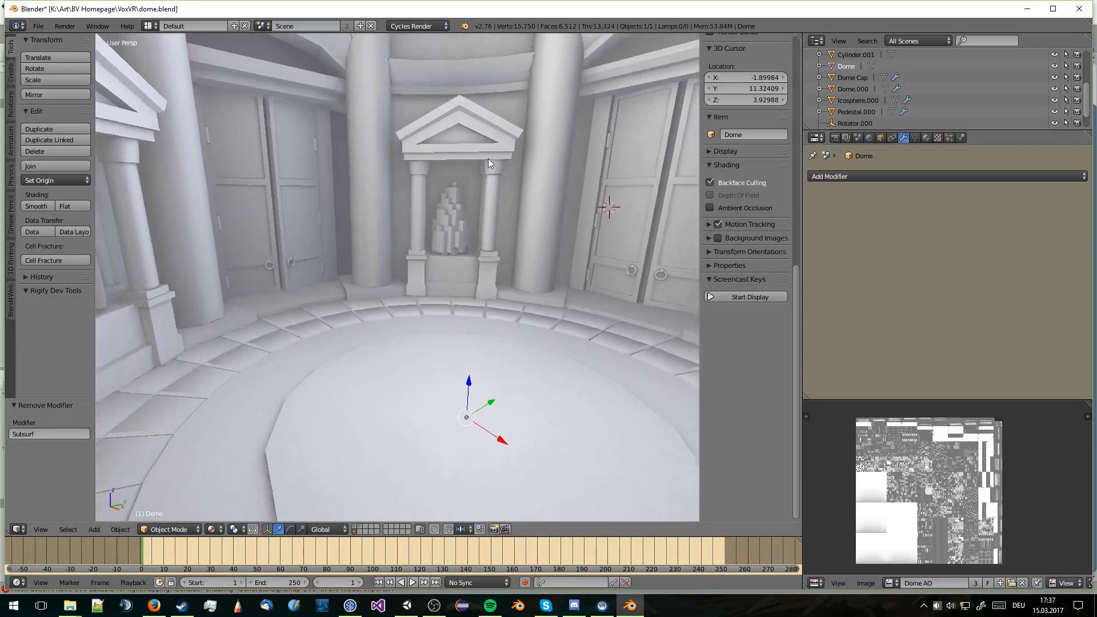
Deselect the dome, inspect its baked shading around the shrine and doors, and select it again
key("a")
middle_click_drag(494, 219, 459, 273)
scroll(459, 273, "up", 2)
scroll(470, 265, "up", 2)
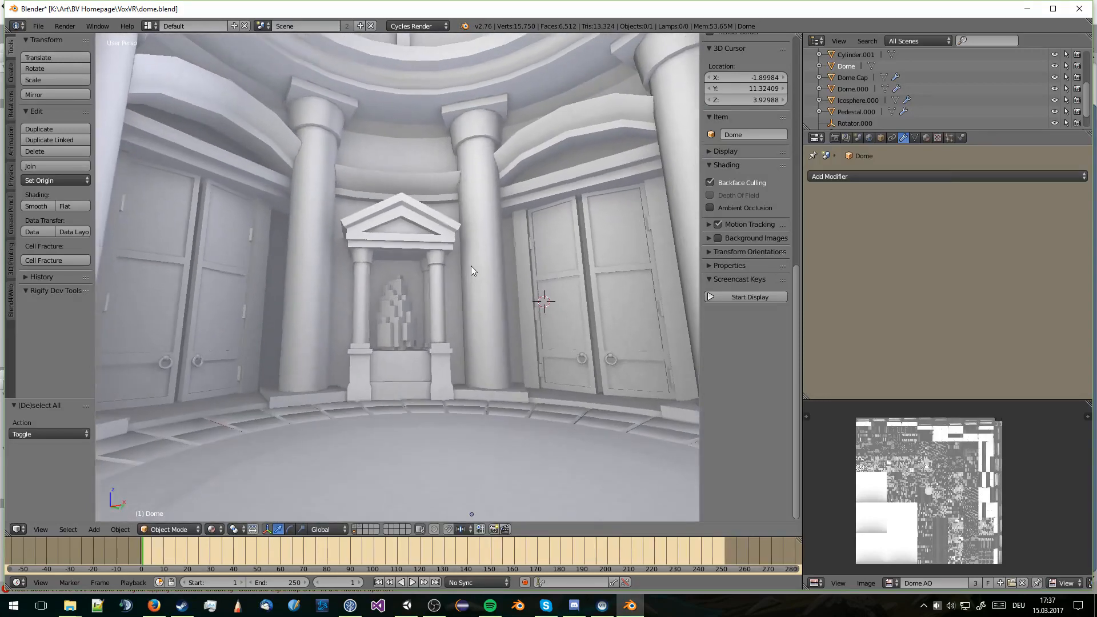
right_click(472, 265)
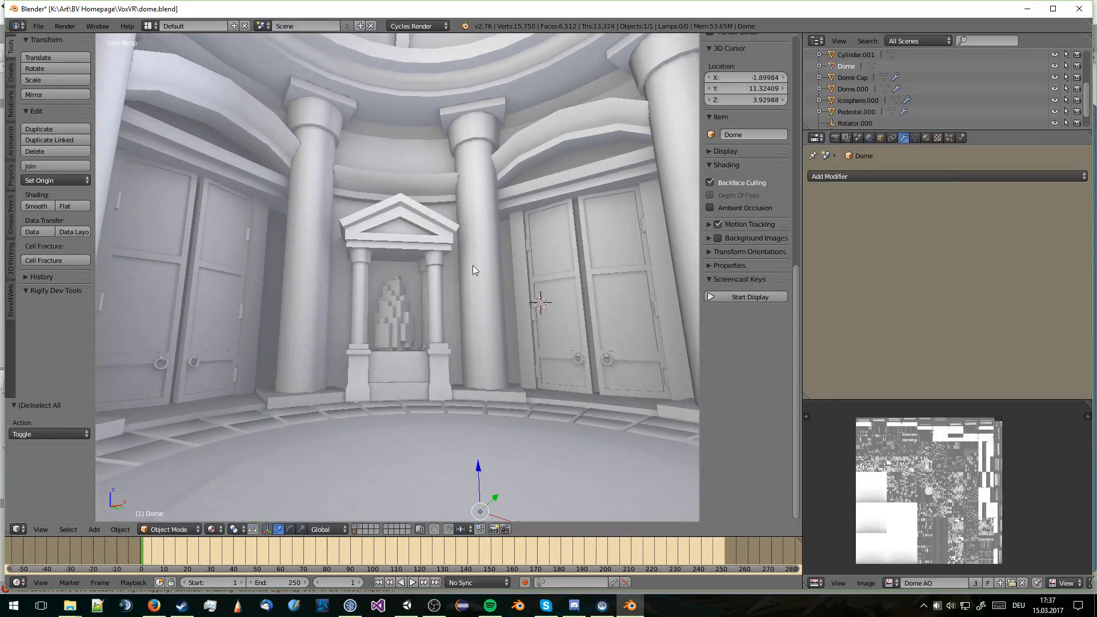
Try an Emission surface shader on the dome's Metal material and inspect the interior
left_click(927, 138)
left_click(949, 299)
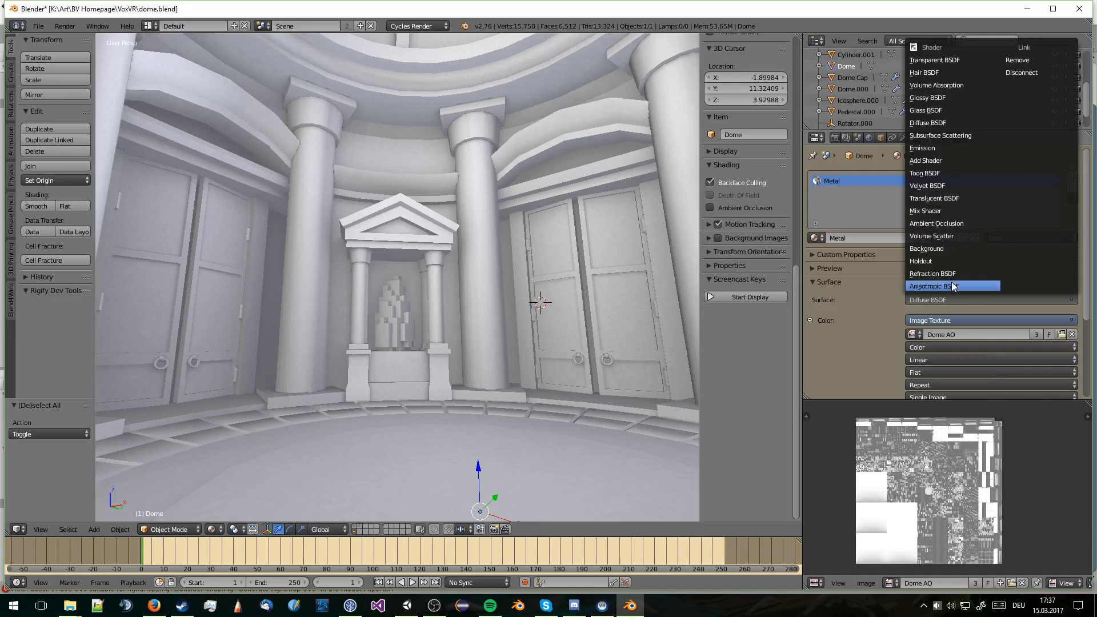
left_click(933, 171)
middle_click_drag(657, 177, 437, 295)
scroll(455, 324, "down", 5)
scroll(472, 318, "up", 7)
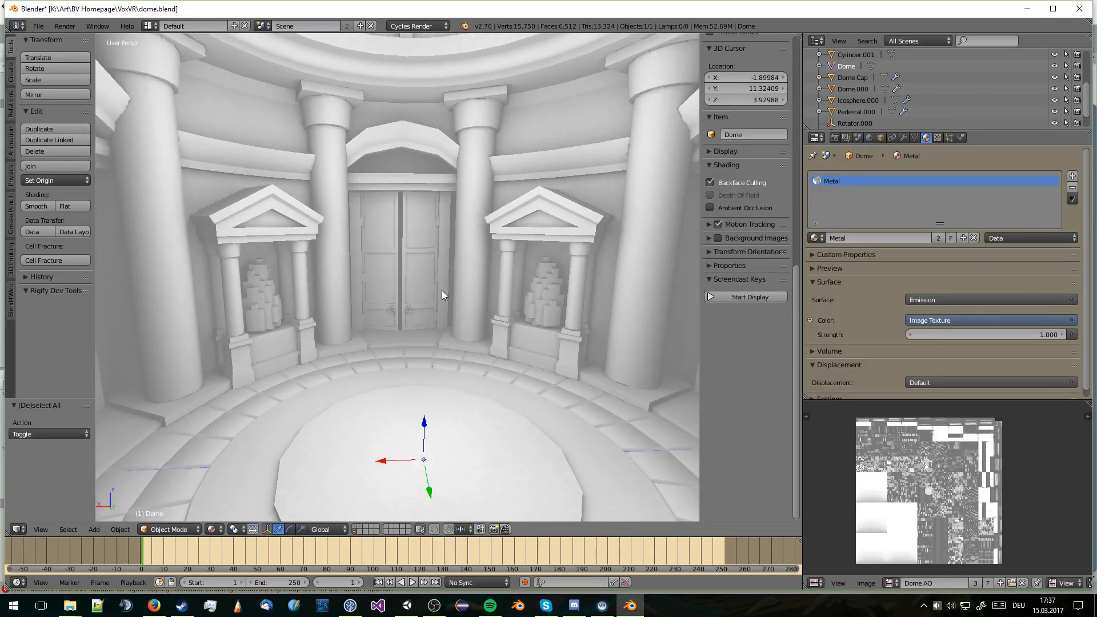
Undo the ambient occlusion material changes until the dome has its original marble, wood and metal materials again
key("ctrl+z")
key("ctrl+z")
key("ctrl+z")
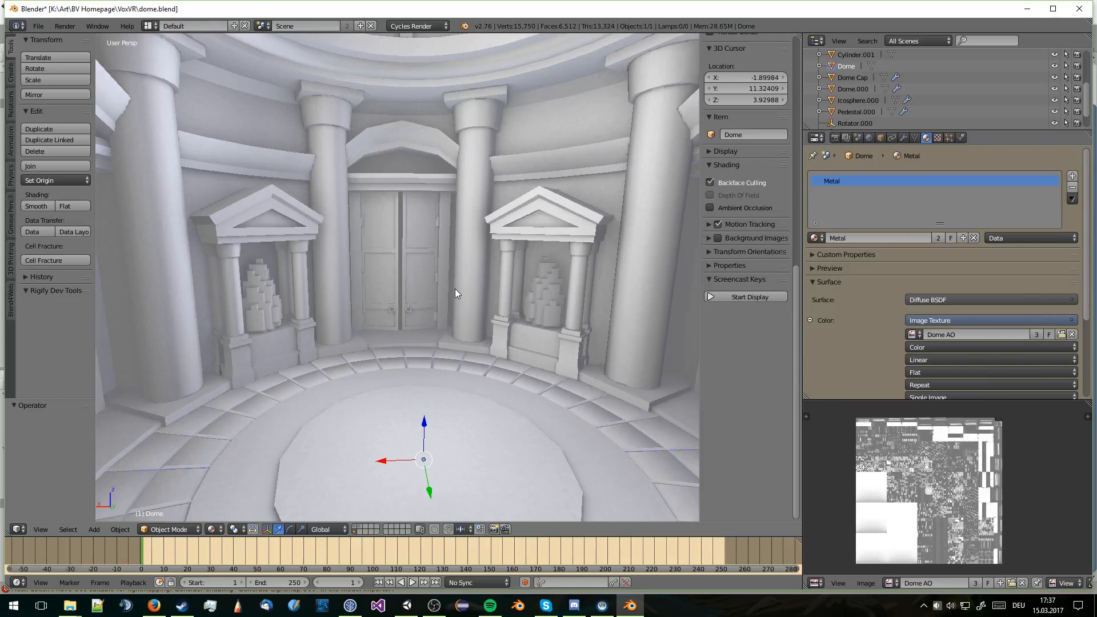
key("ctrl+z")
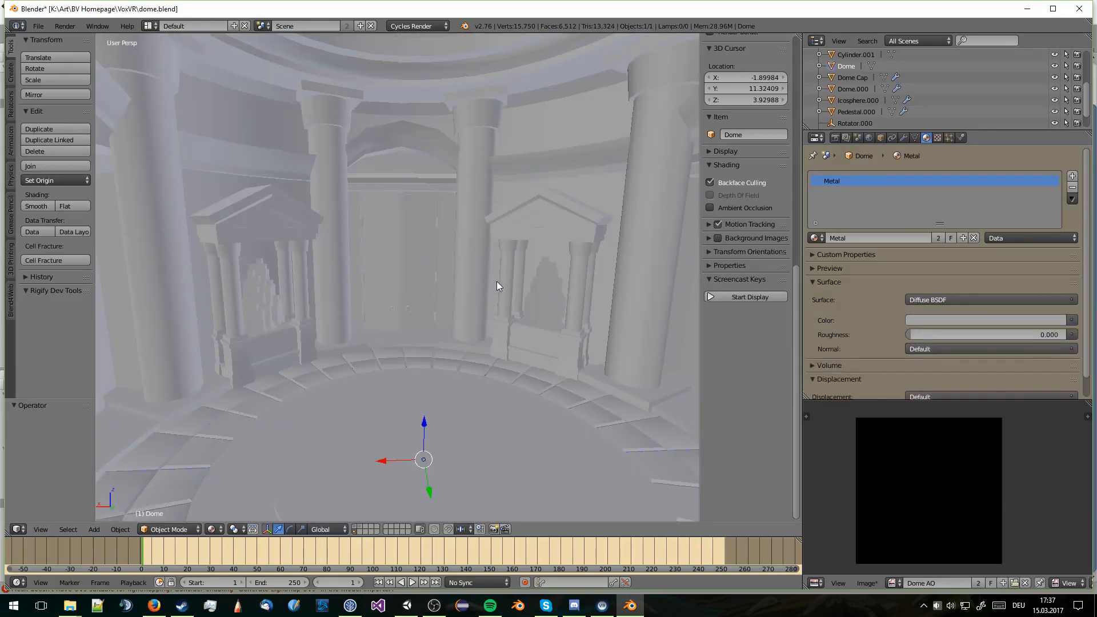
key("ctrl+z")
key("ctrl+z")
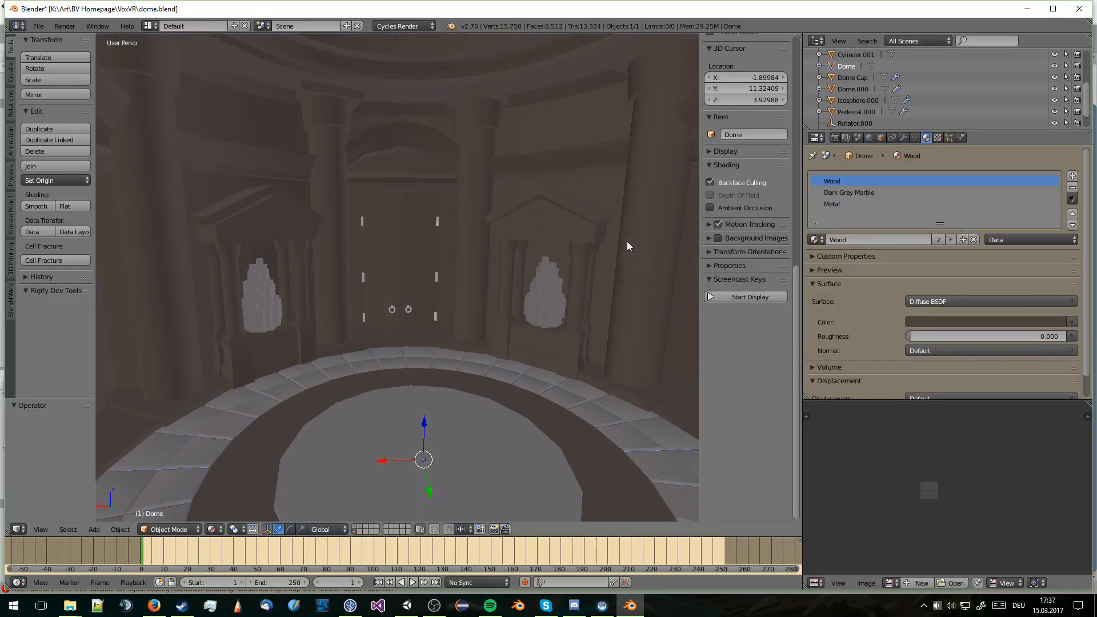
key("ctrl+z")
key("ctrl+z")
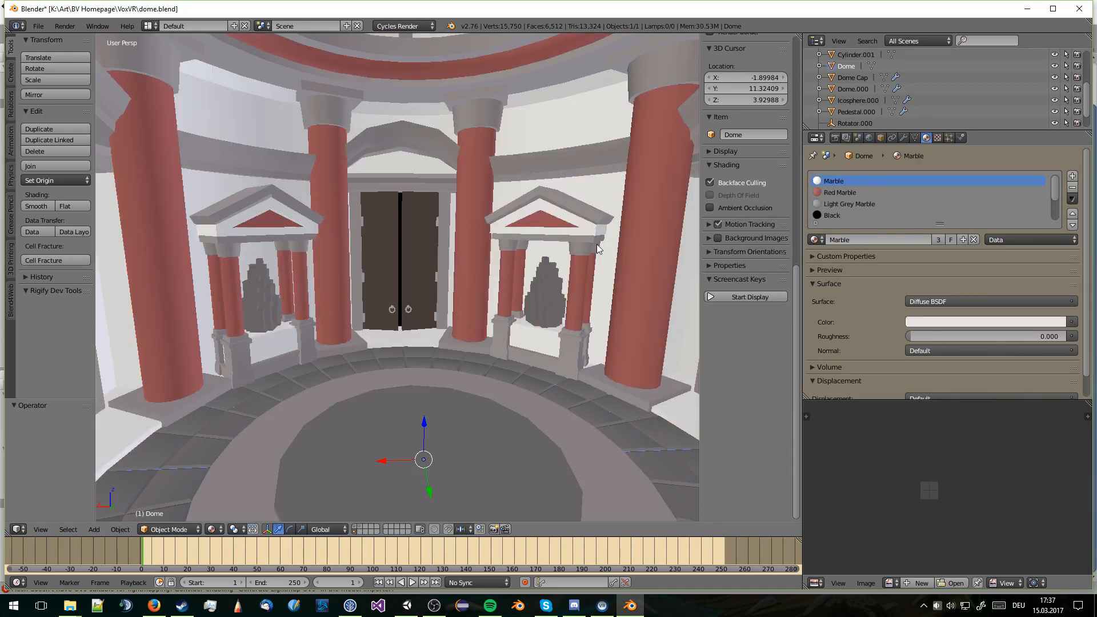
scroll(475, 268, "down", 2)
scroll(513, 274, "up", 3)
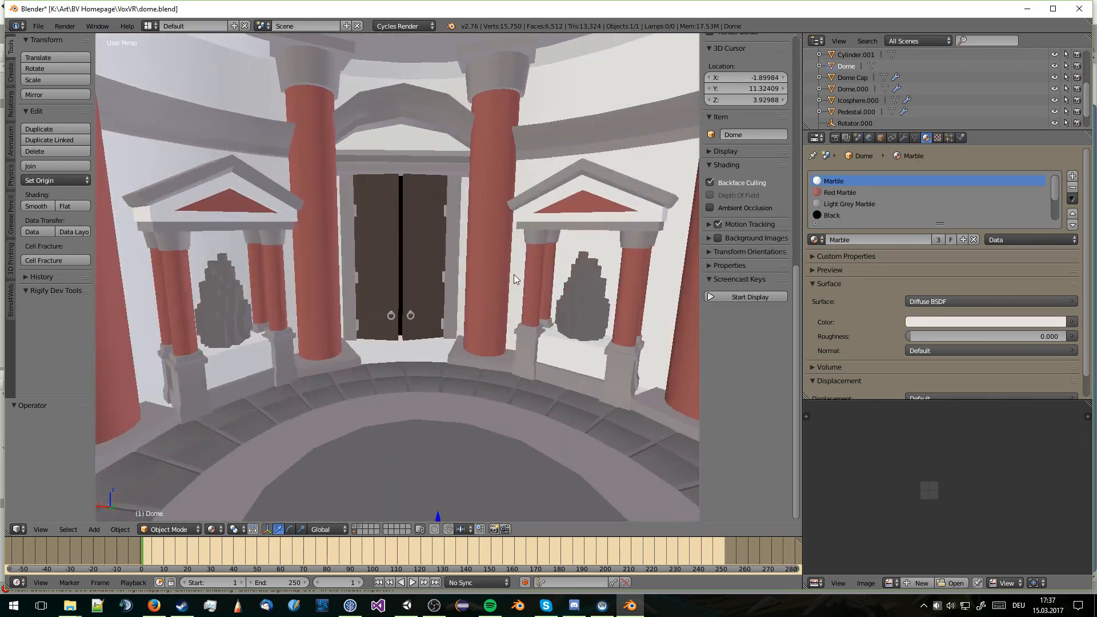
key("g")
key("Escape")
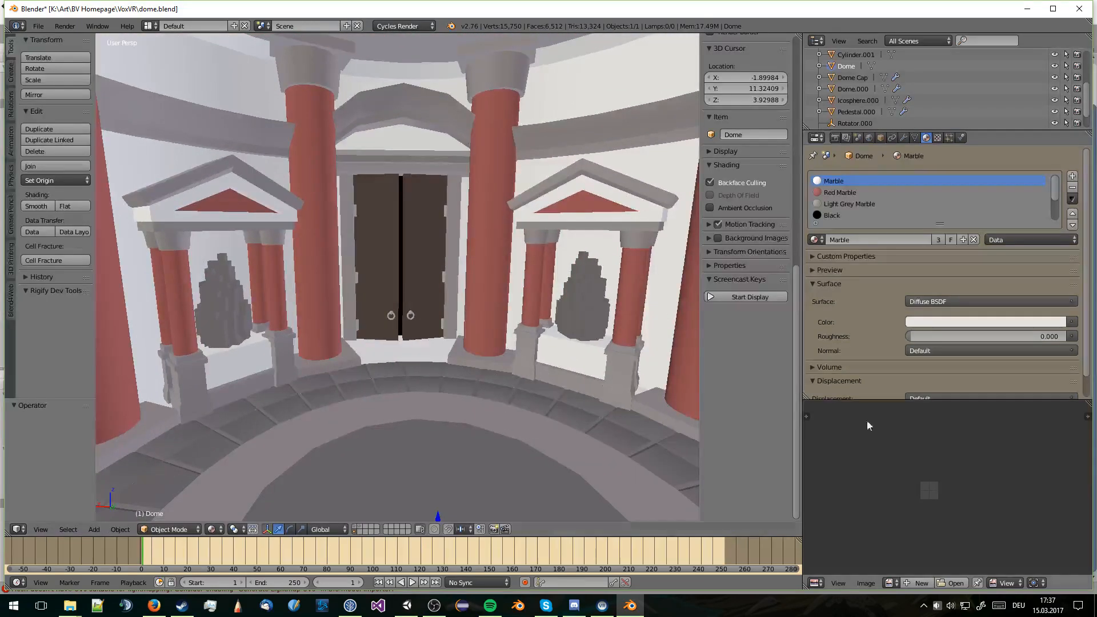
Open Dome AO.png from the VoxVR folder in the image editor
left_click(891, 583)
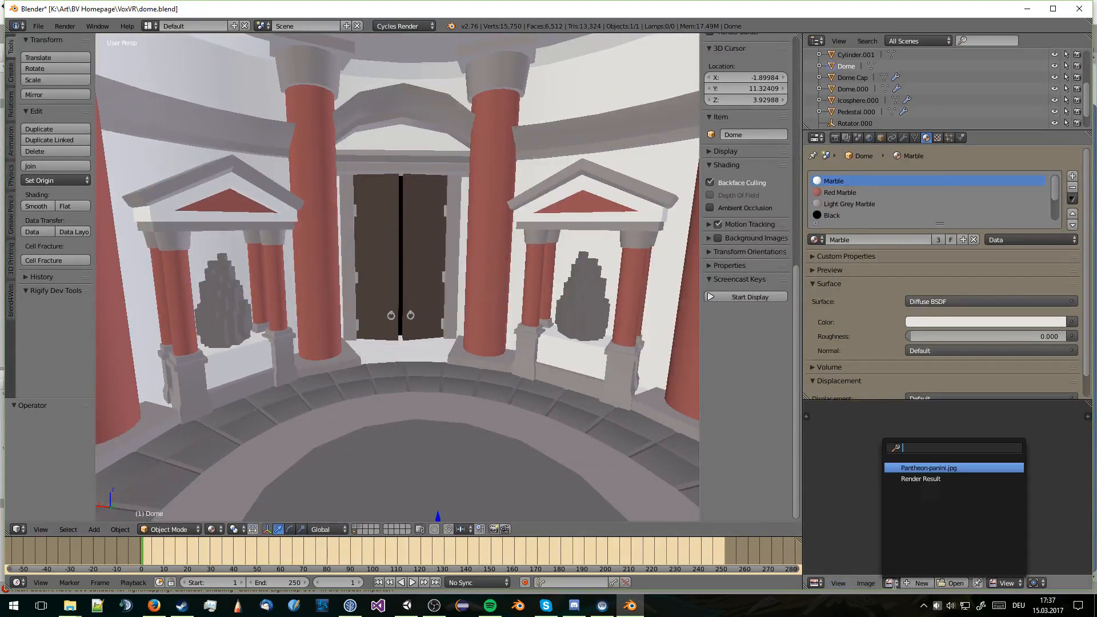
left_click(975, 417)
left_click(949, 583)
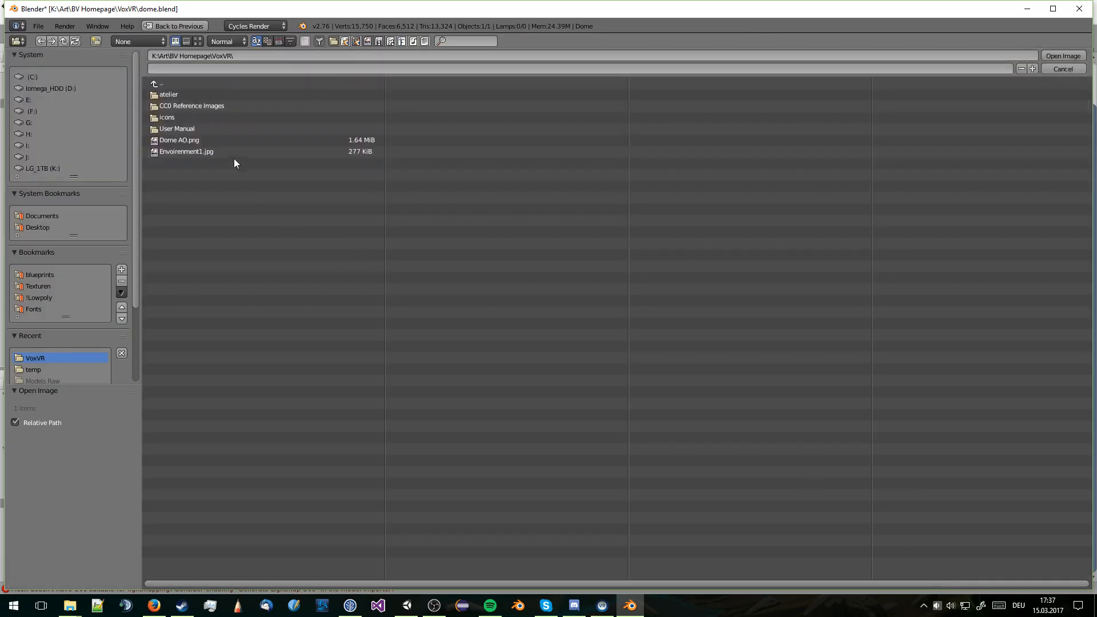
double_click(235, 142)
middle_click_drag(482, 241, 460, 250)
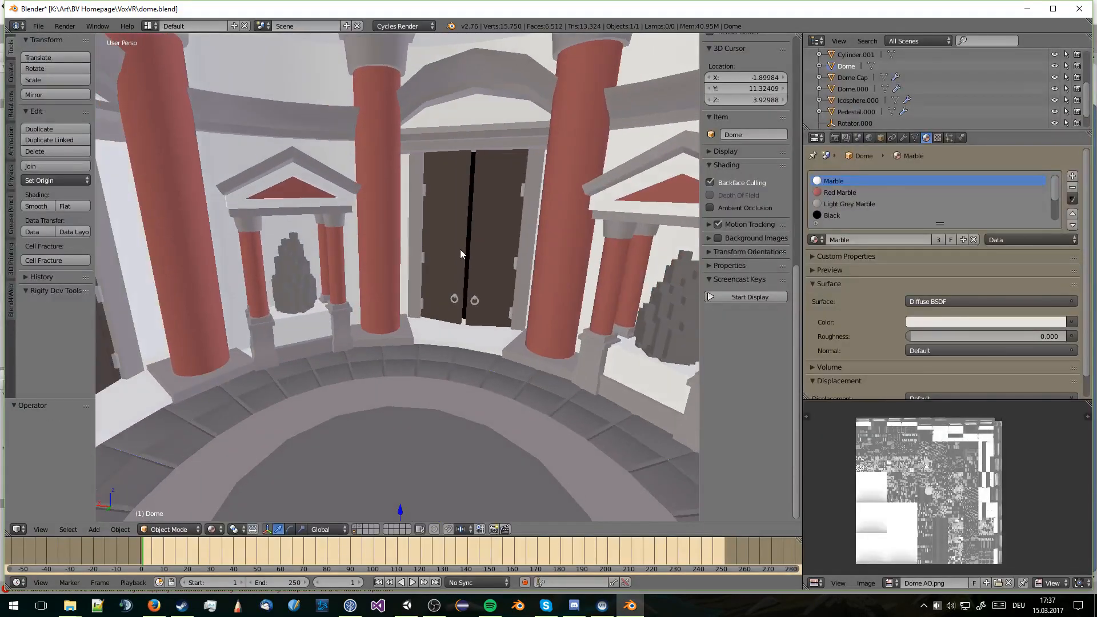
Lightmap-pack the UVs of all the dome's faces with image size 512, pack quality 12 and margin 0.10
key("Tab")
key("a")
key("a")
key("u")
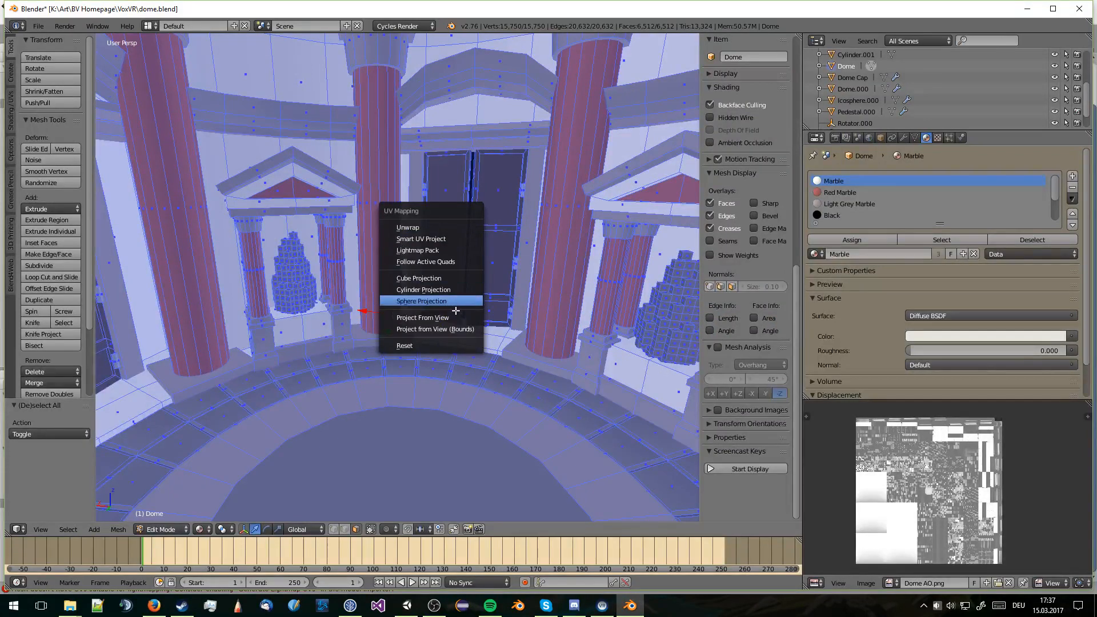
left_click(458, 249)
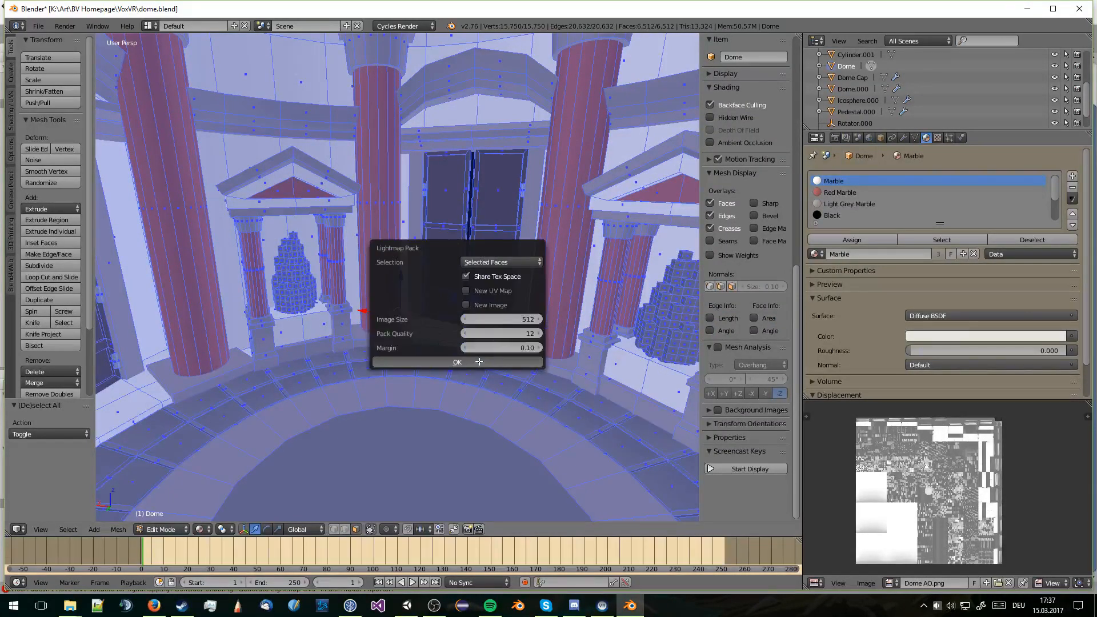
key("Return")
Examine how the packed UV faces line up with the pixels of the Dome AO.png image
scroll(939, 488, "up", 8)
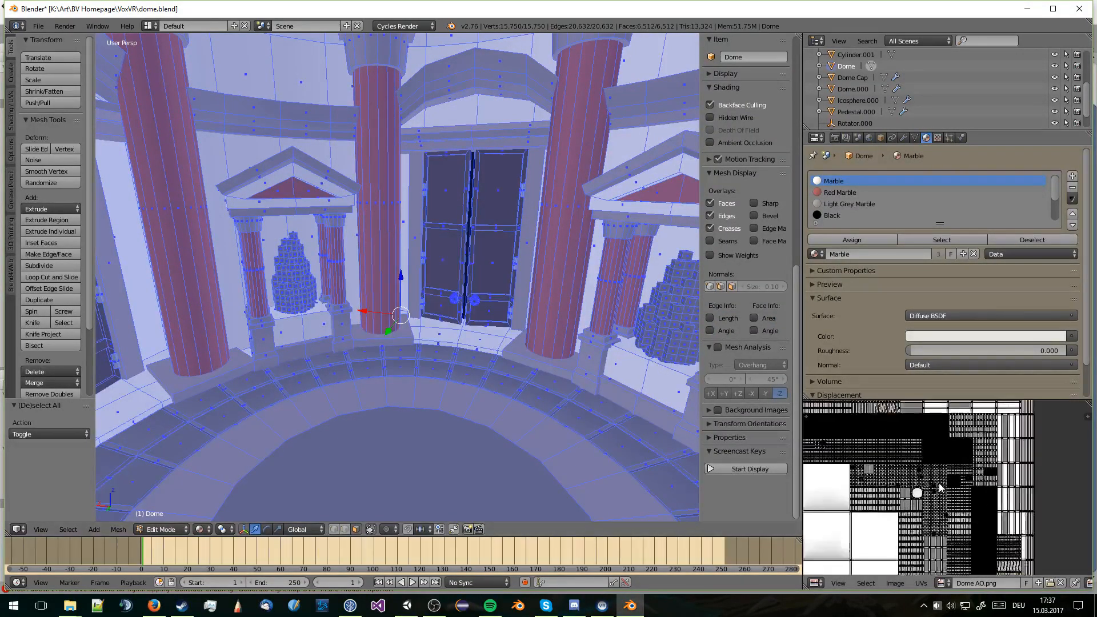
scroll(939, 488, "down", 5)
scroll(951, 514, "up", 2)
middle_click_drag(962, 552, 915, 511)
scroll(918, 510, "up", 2)
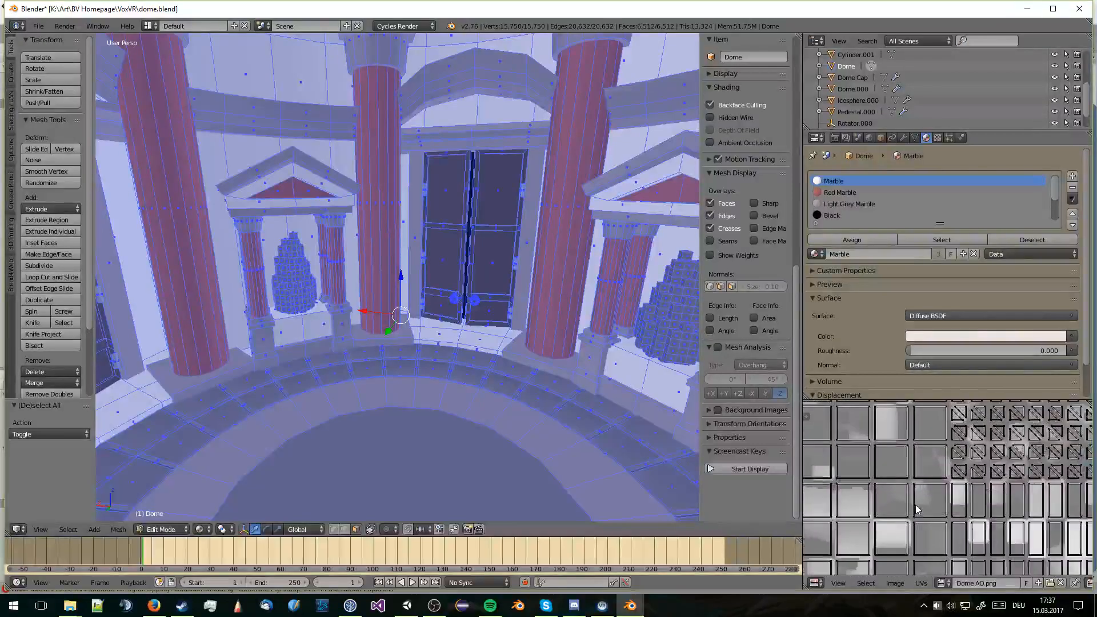
scroll(922, 500, "up", 3)
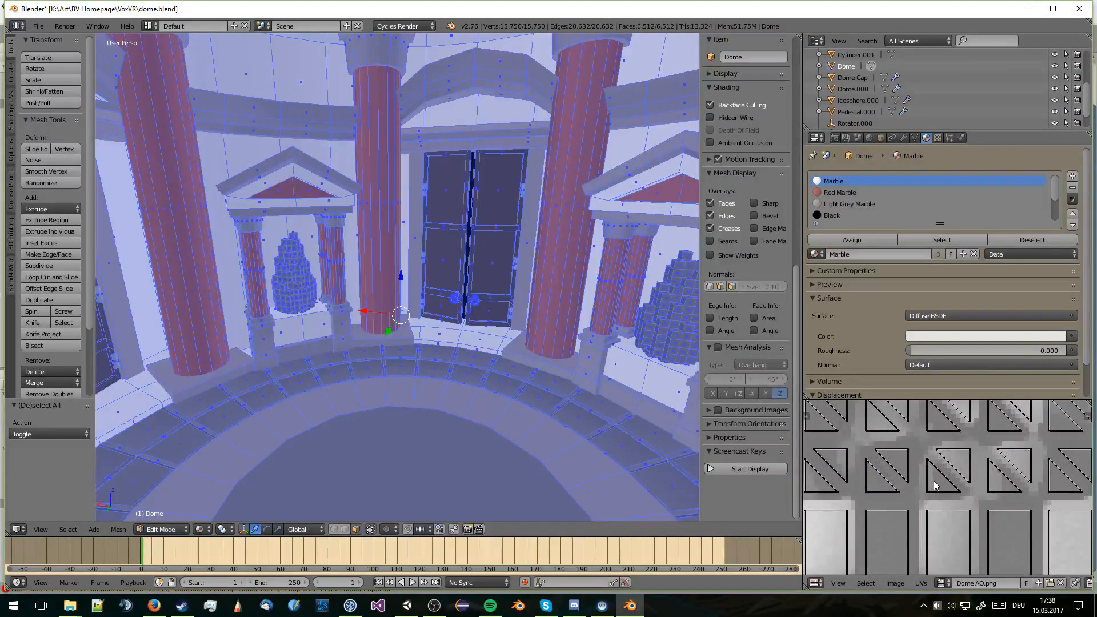
scroll(936, 486, "down", 6)
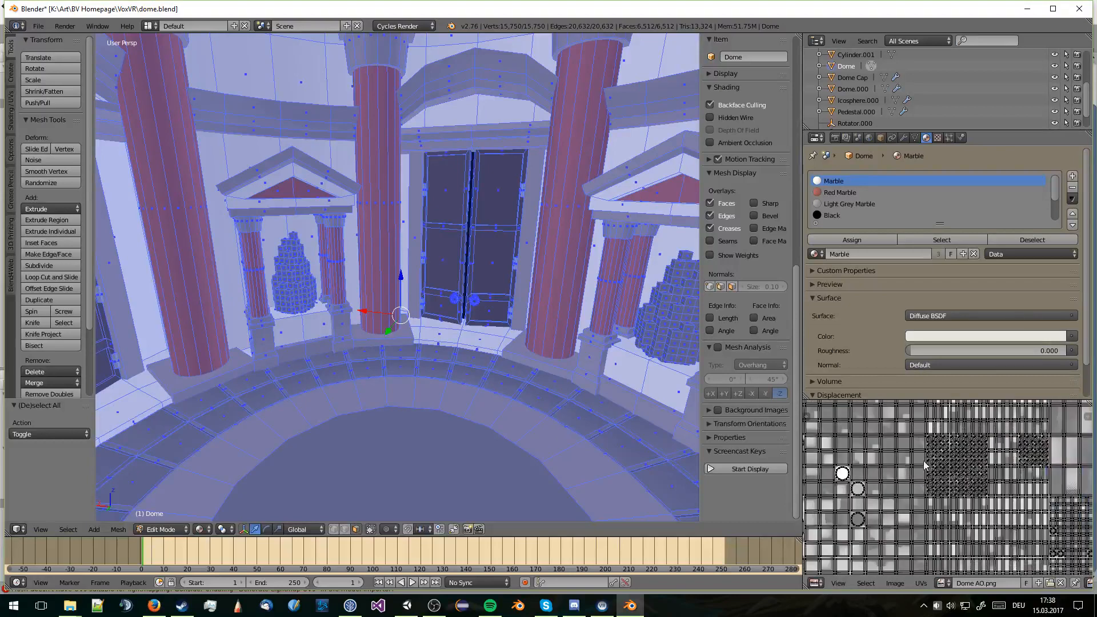
scroll(924, 465, "up", 6)
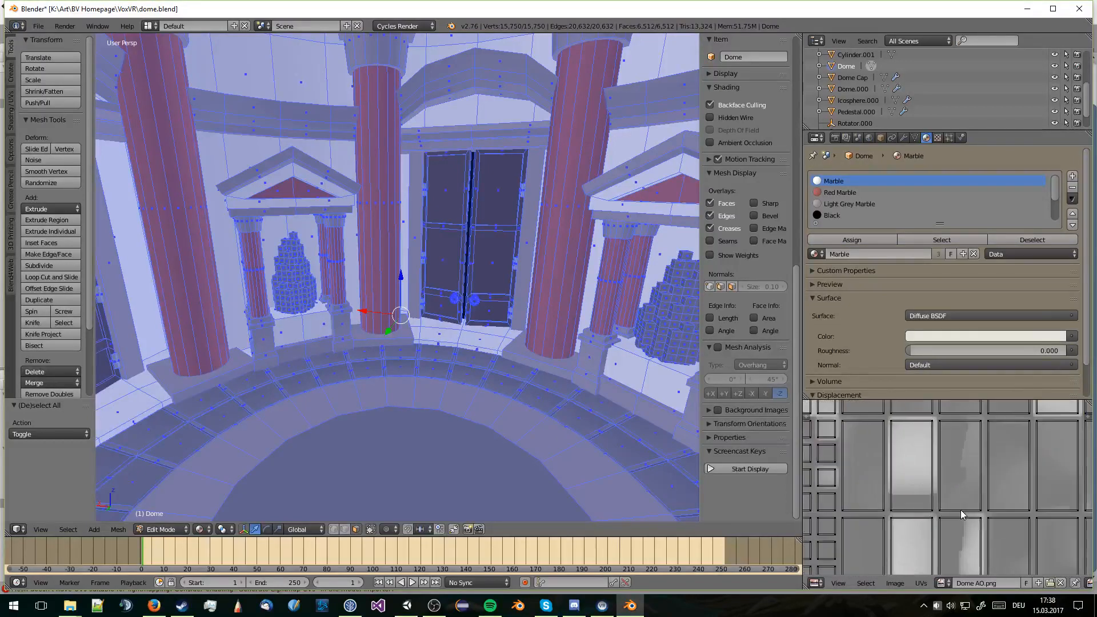
scroll(961, 510, "down", 3)
Leave Edit Mode and export the dome in Collada format as Dome.dae in the VoxVR folder
key("Tab")
middle_click_drag(535, 361, 453, 379)
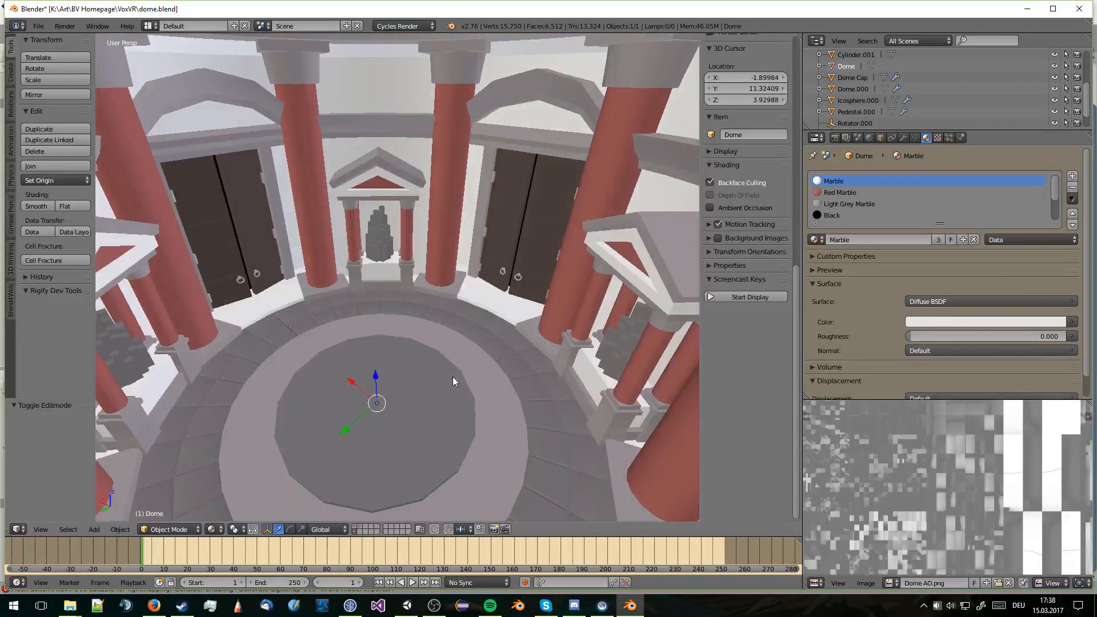
key("a")
scroll(932, 203, "down", 3)
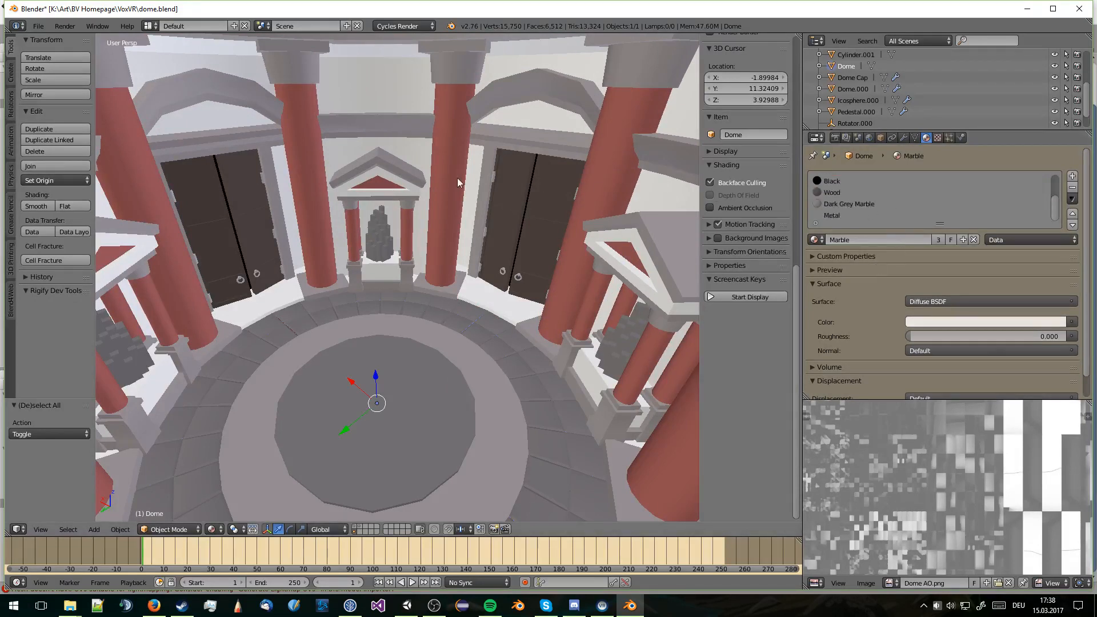
left_click(38, 26)
mouse_move(67, 244)
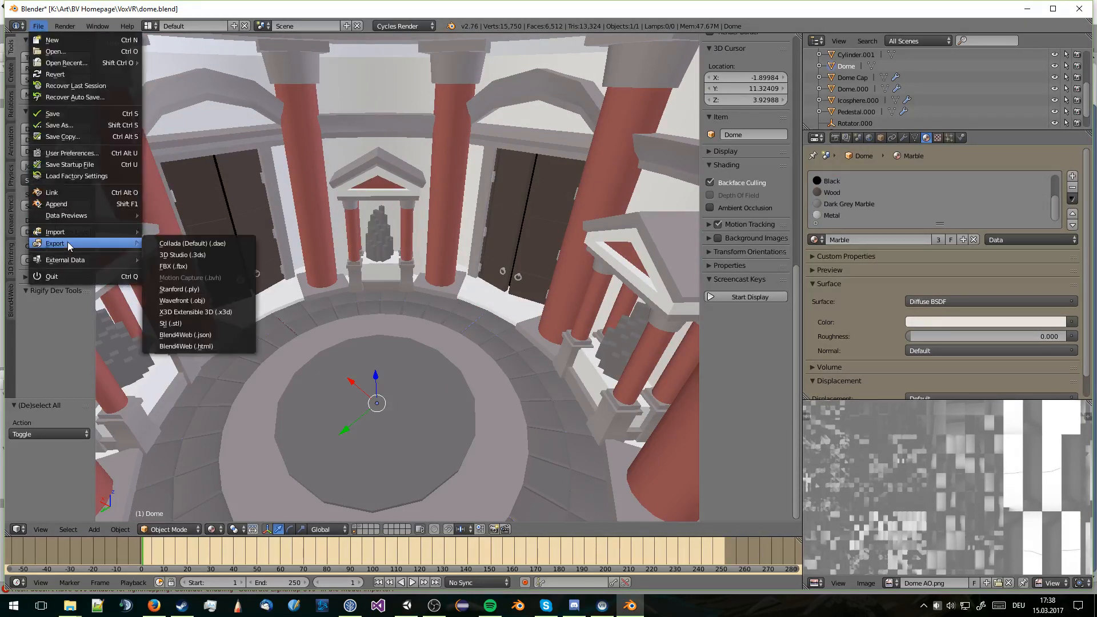
left_click(210, 244)
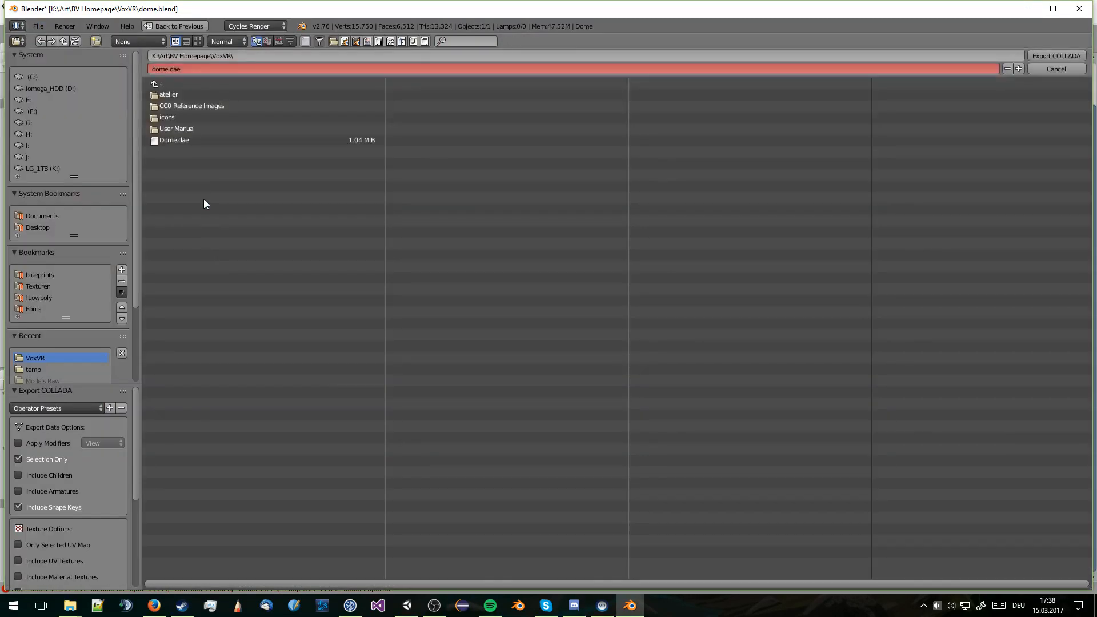
left_click(198, 66)
key("Return")
Copy the newly exported Dome.dae from the VoxVR folder into the Unity project's Assets/Dome/Models folder, replacing the existing file
left_click(71, 605)
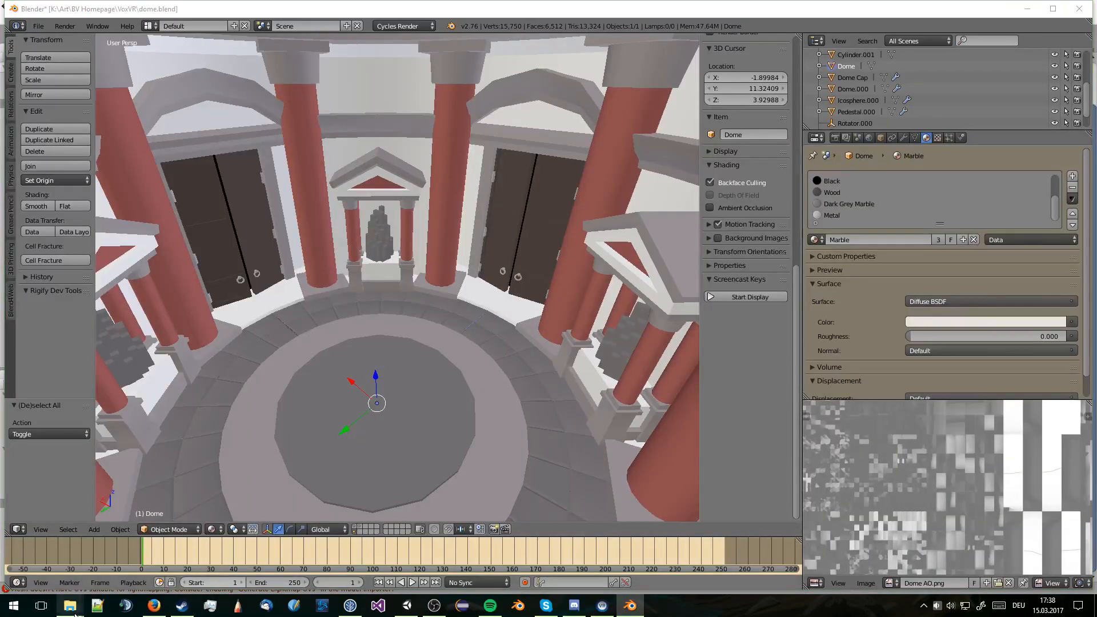
left_click(80, 576)
left_click(70, 604)
left_click(178, 563)
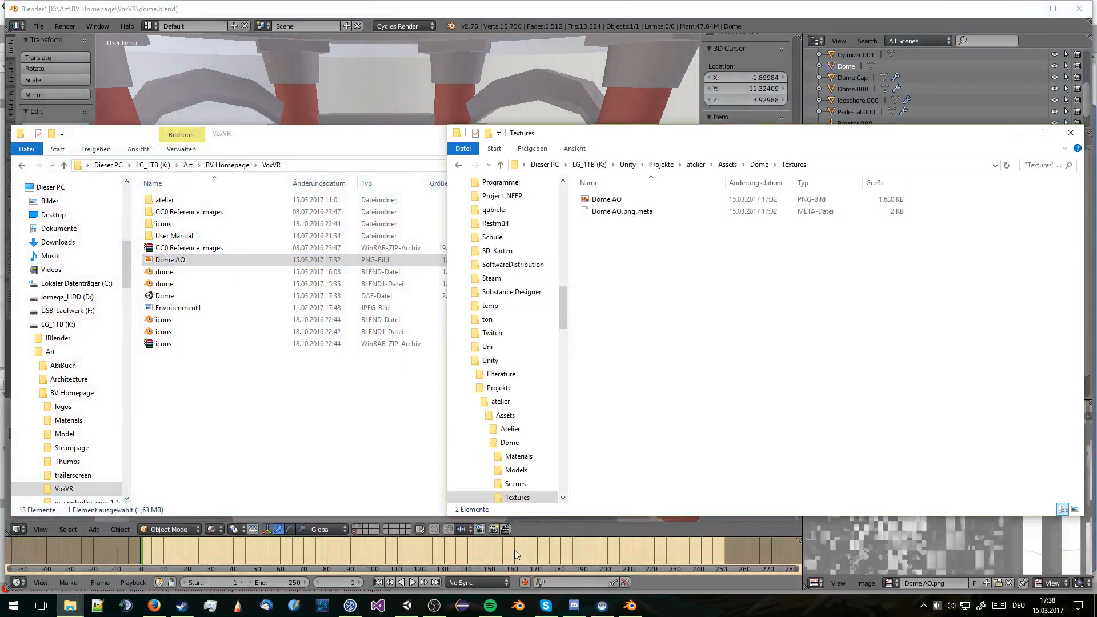
left_click(179, 296)
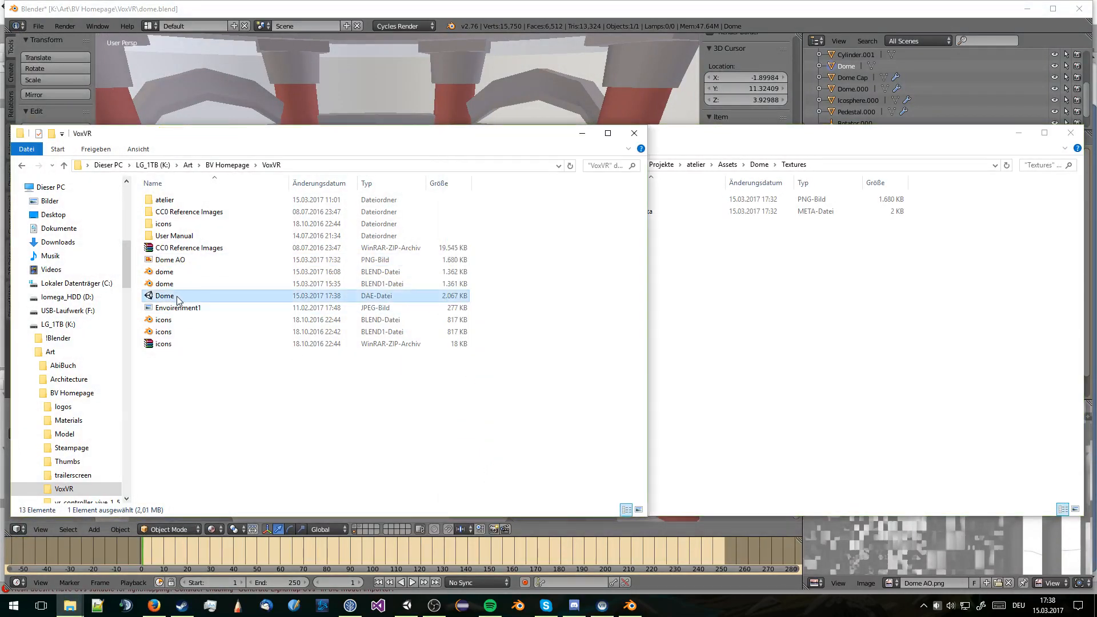
left_click_drag(179, 296, 392, 304)
left_click(858, 320)
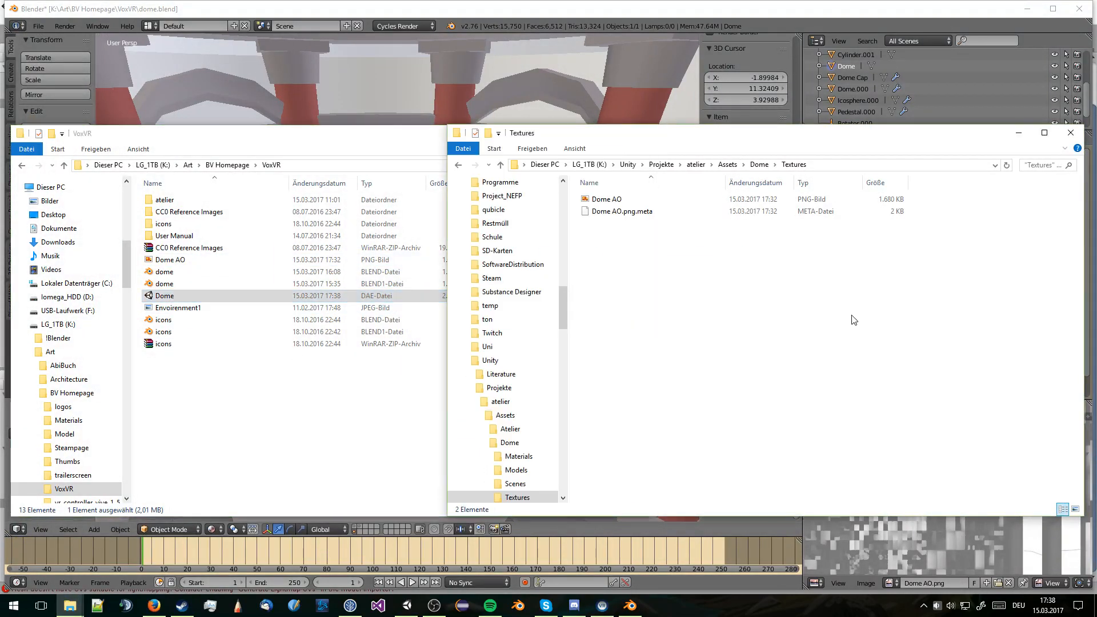
key("BackSpace")
left_click(632, 208)
double_click(632, 209)
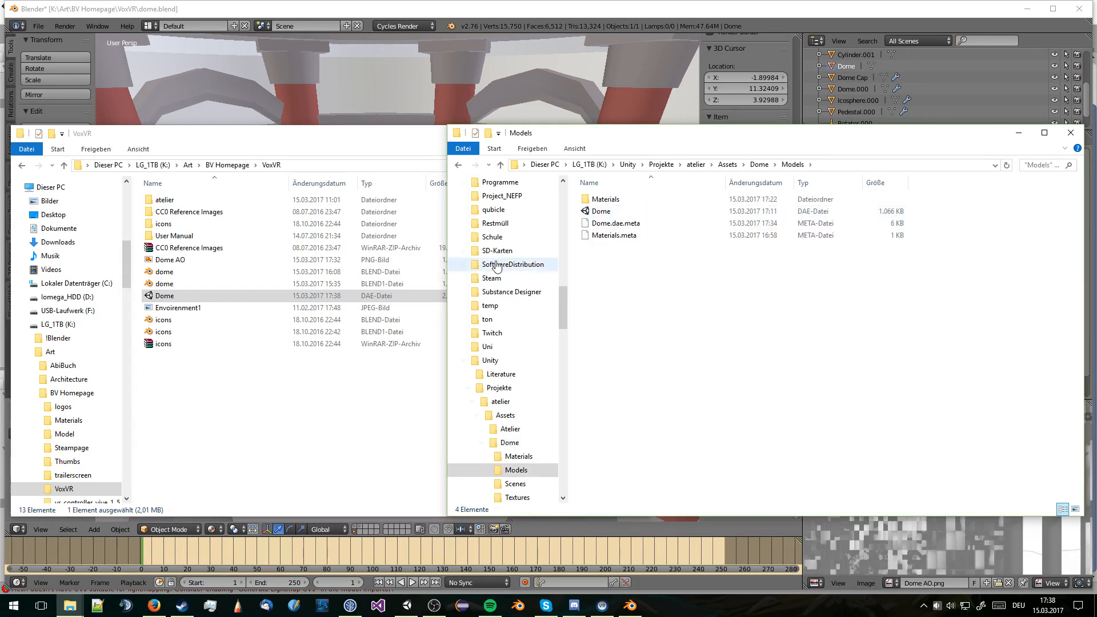
left_click_drag(244, 298, 681, 295)
left_click(566, 223)
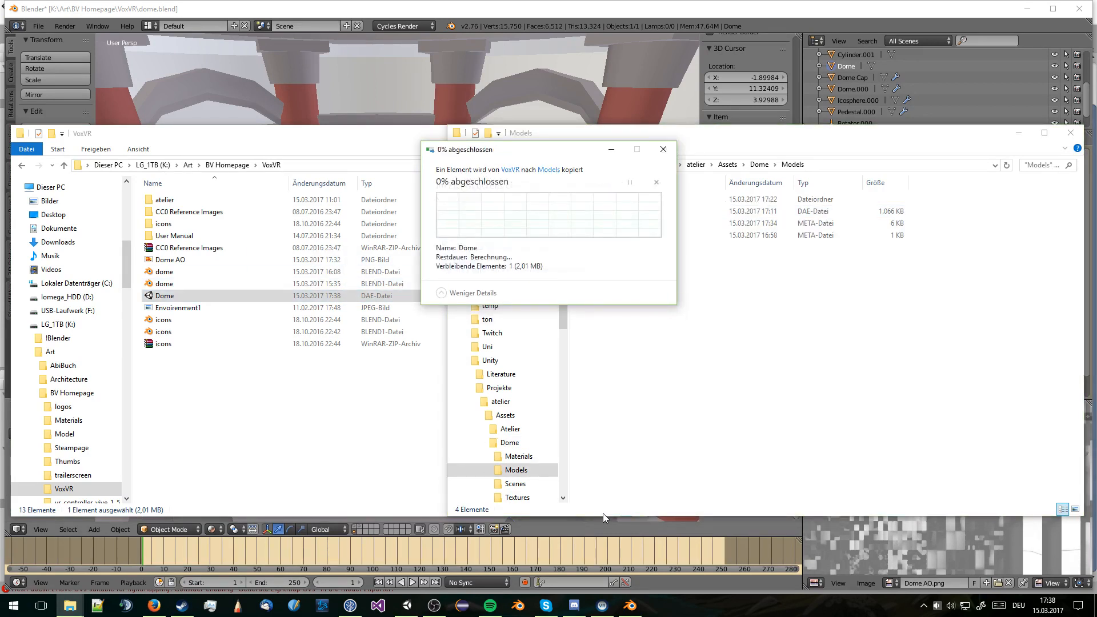
Switch to Unity and assign the Dome AO texture as the occlusion map of the dome's Marble material
key("alt+Tab")
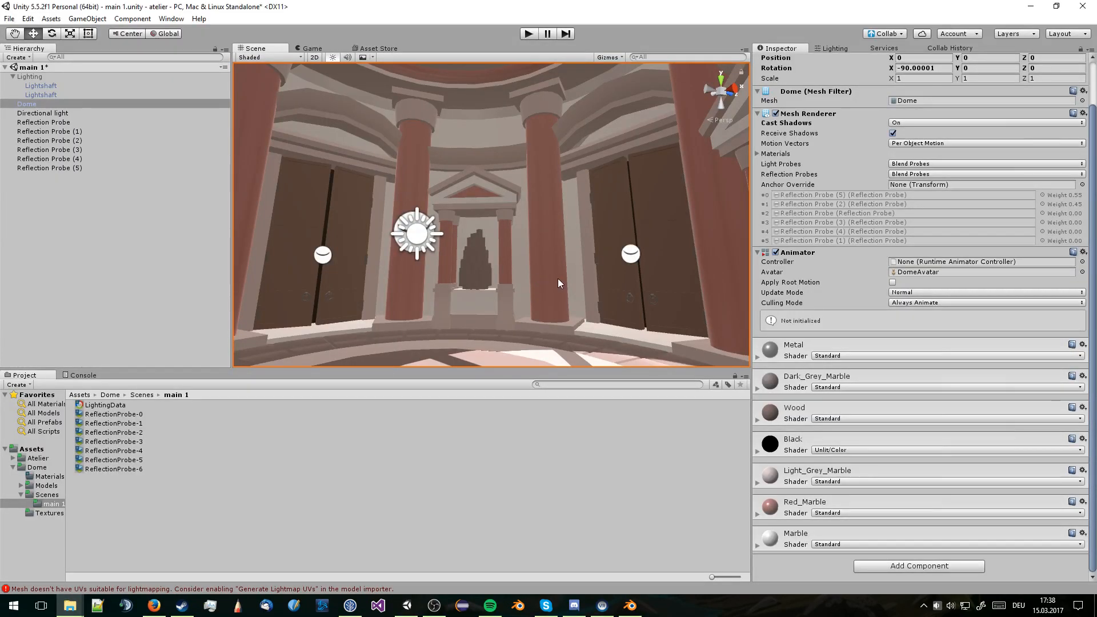
middle_click_drag(569, 266, 577, 273)
right_click_drag(585, 261, 593, 276)
left_click(758, 545)
scroll(784, 484, "down", 5)
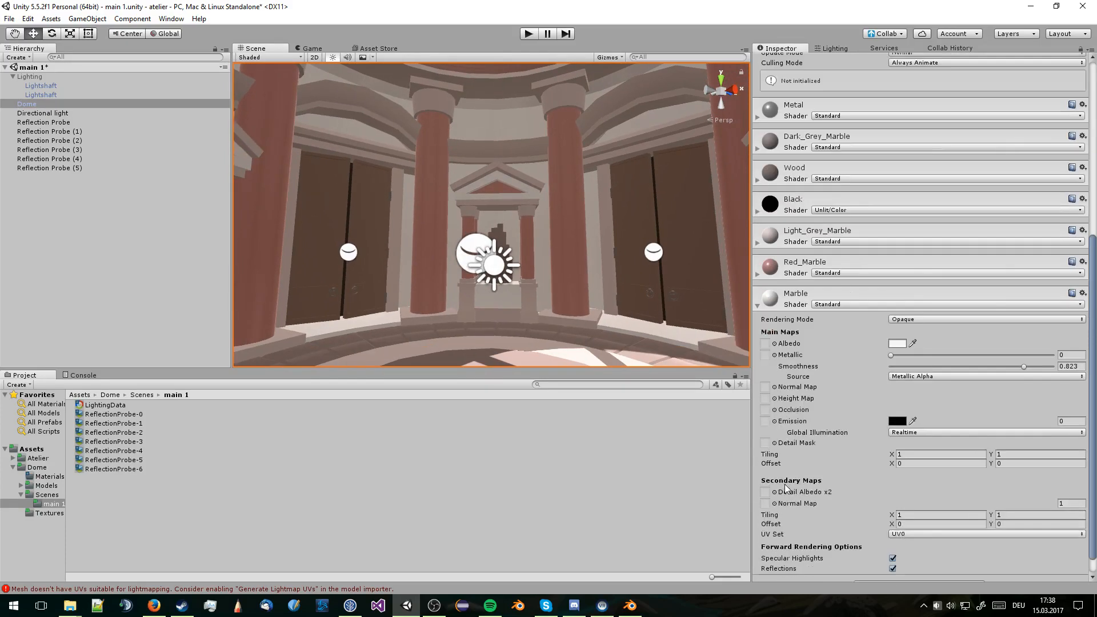
left_click(775, 390)
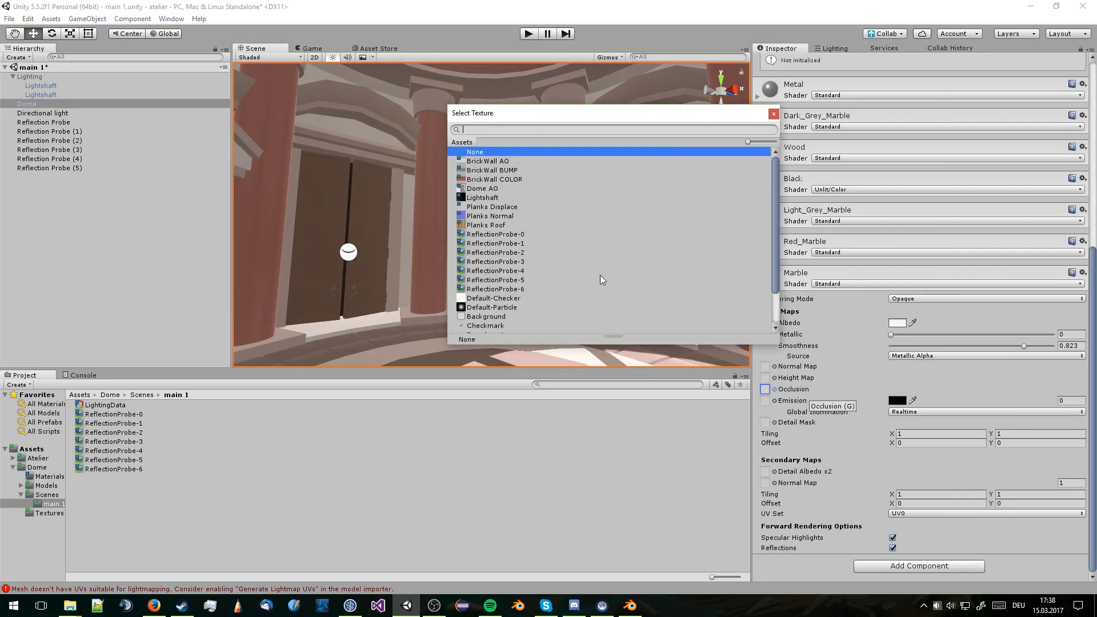
double_click(492, 189)
middle_click_drag(539, 229, 556, 178)
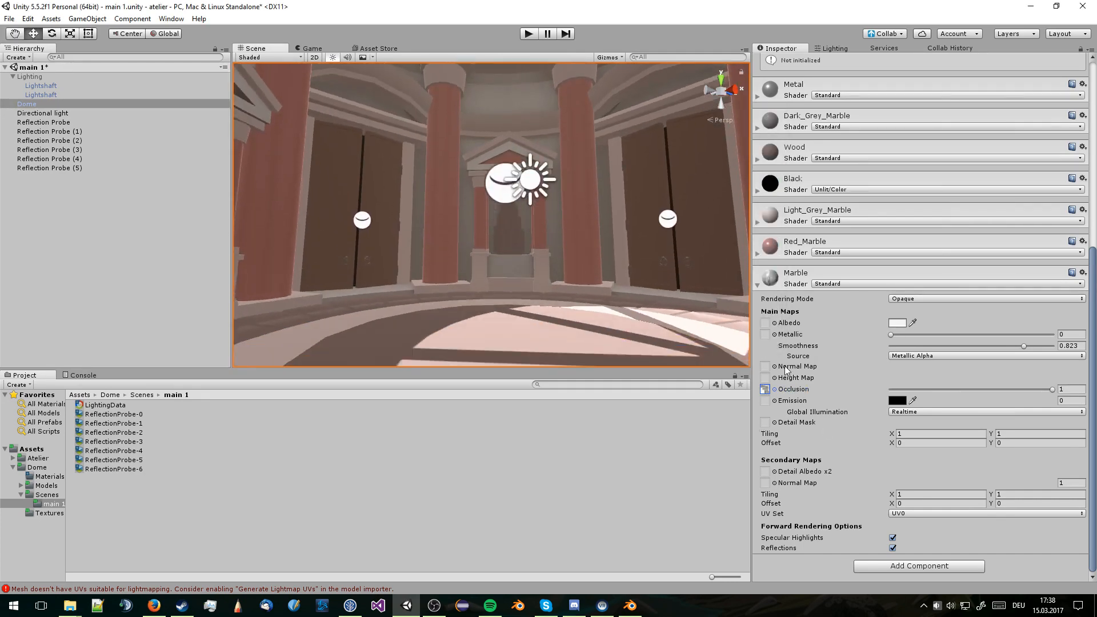
left_click(756, 283)
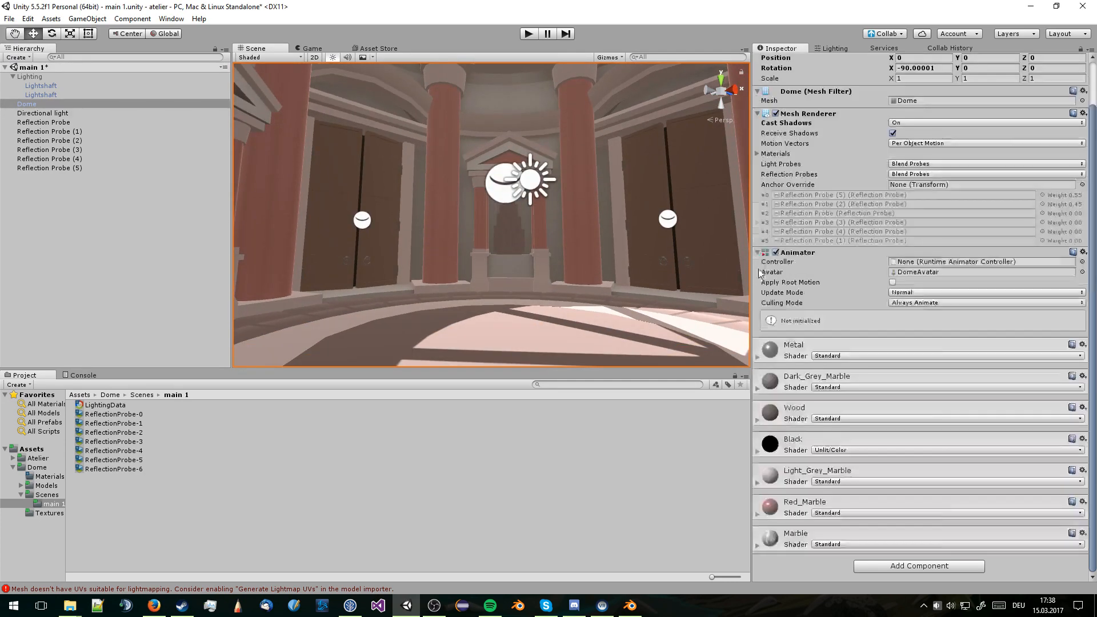
Assign the Dome AO texture as the occlusion map of the Red_Marble material
left_click(757, 514)
scroll(794, 484, "down", 6)
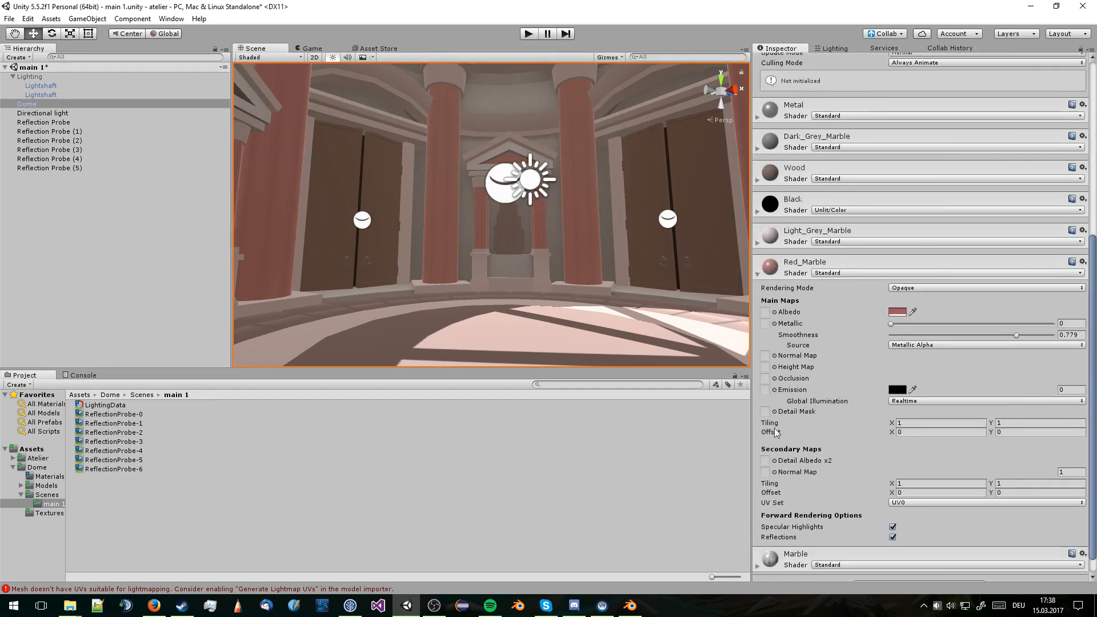
left_click(774, 379)
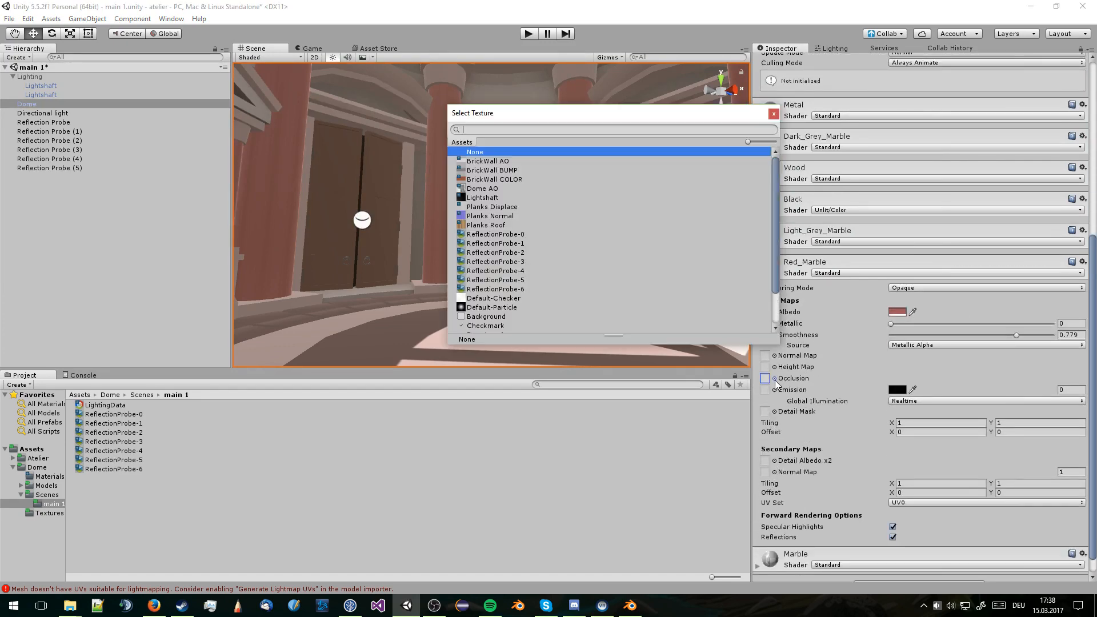
double_click(490, 189)
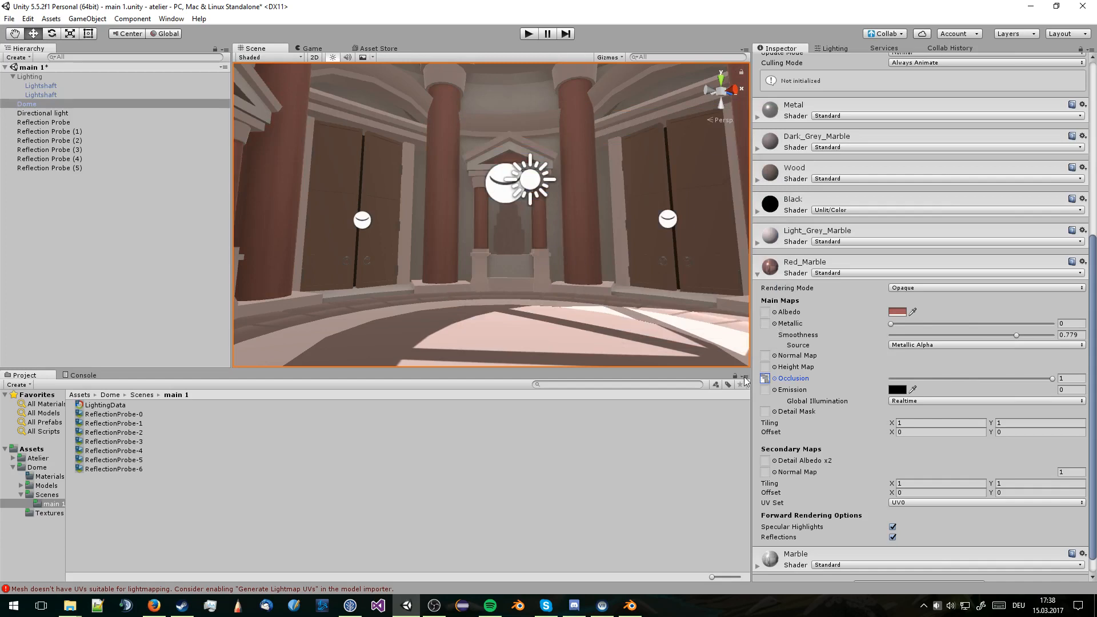
left_click(759, 273)
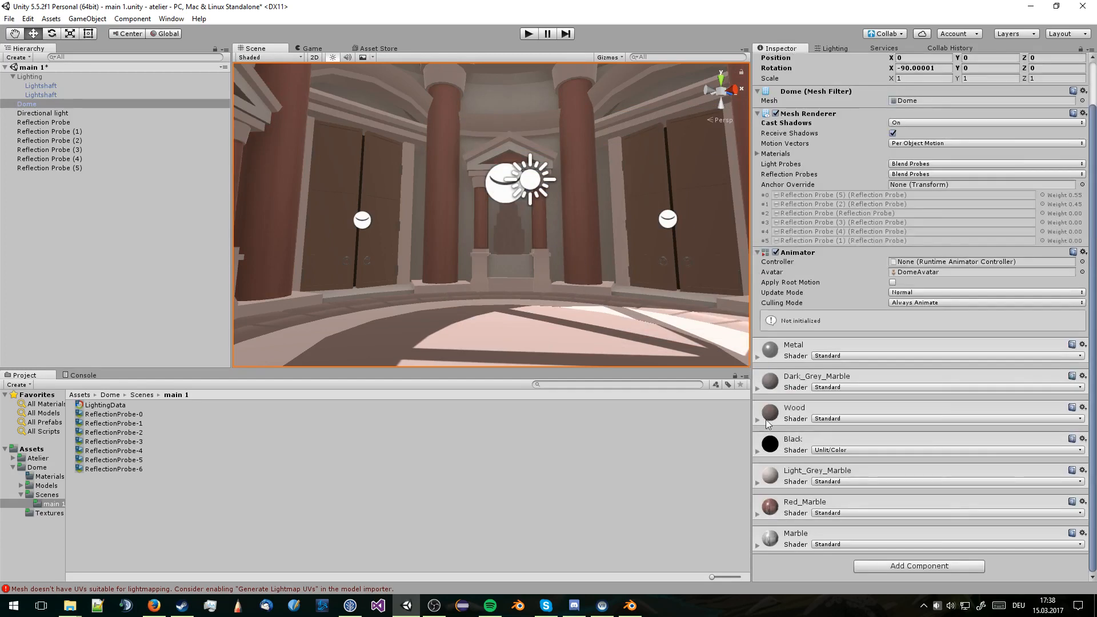
Assign the Dome AO texture as the occlusion map of the Light_Grey_Marble material
left_click(756, 485)
scroll(784, 444, "down", 5)
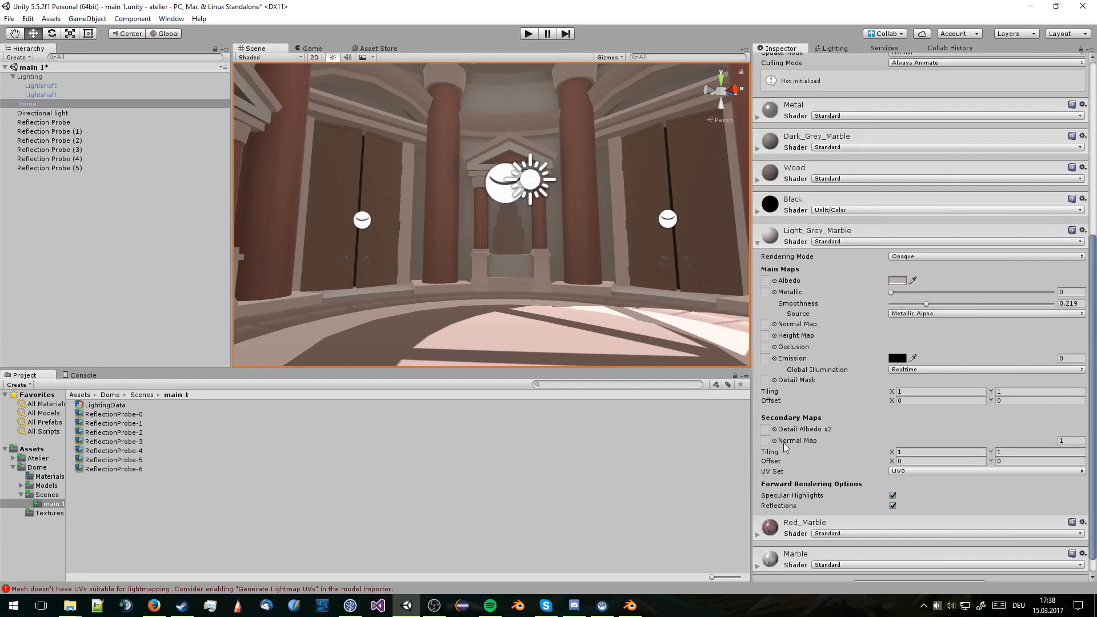
left_click(774, 348)
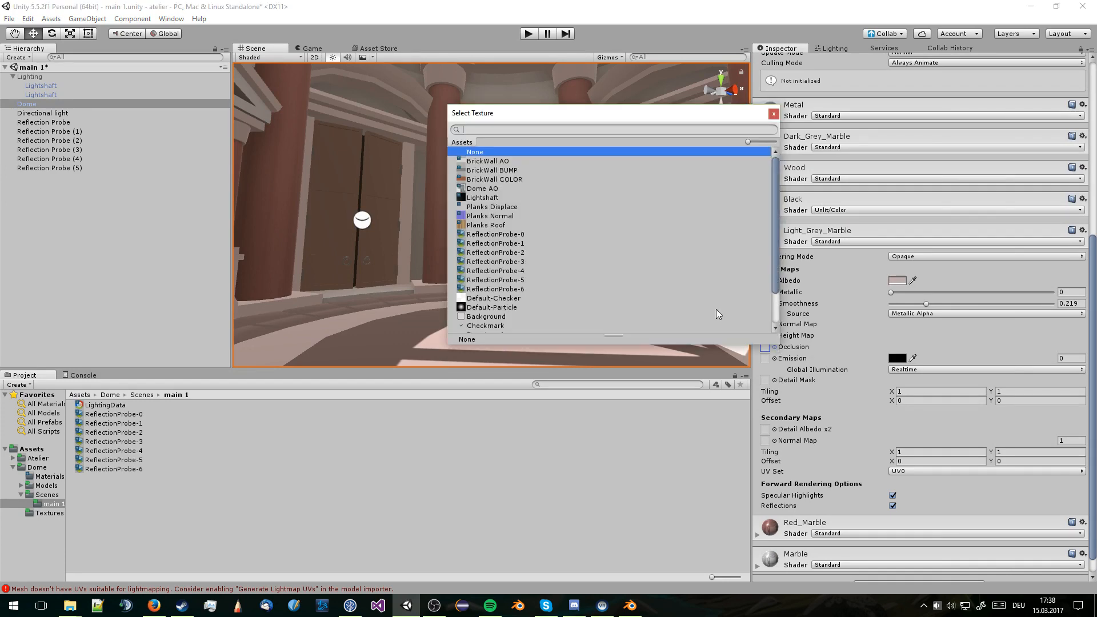
double_click(500, 188)
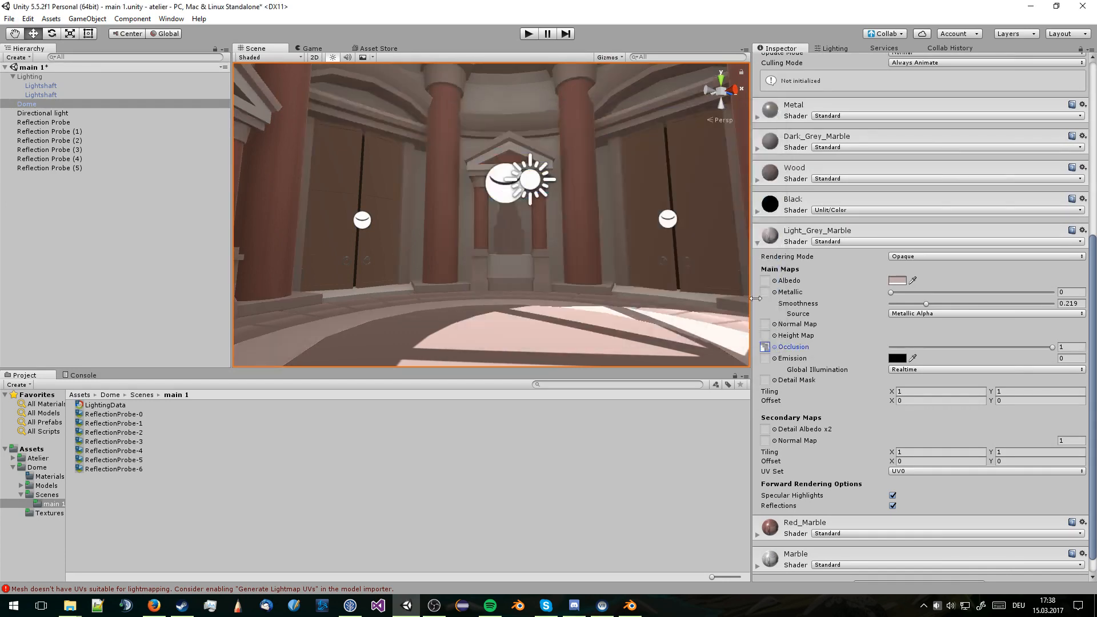
left_click(757, 243)
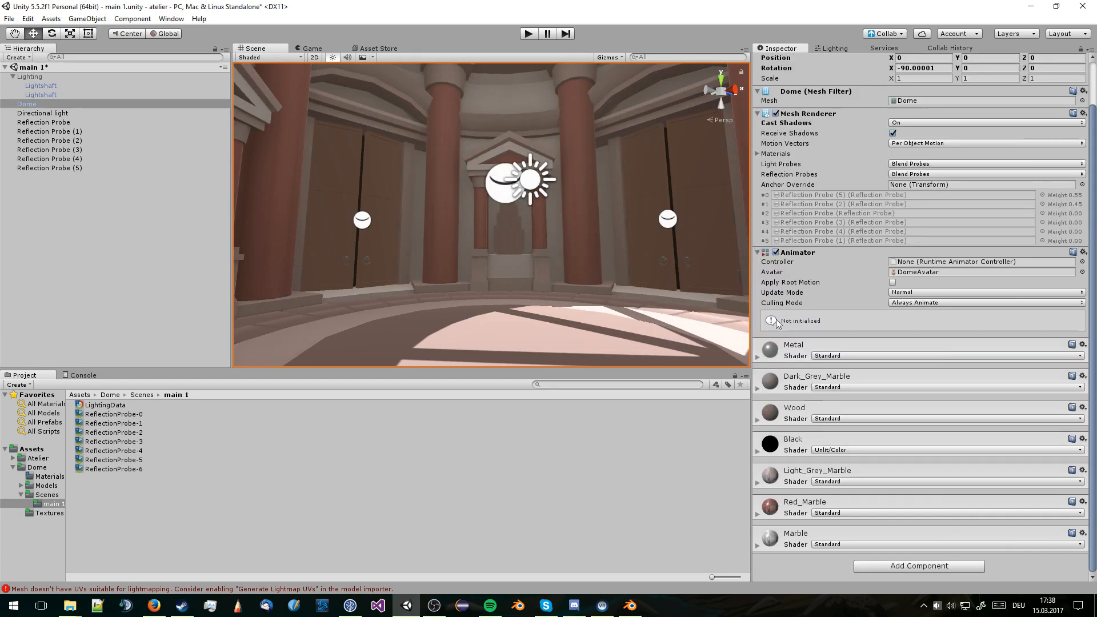
Check the Black material's settings and assign the Dome AO texture as the occlusion map of the Wood material
left_click(757, 452)
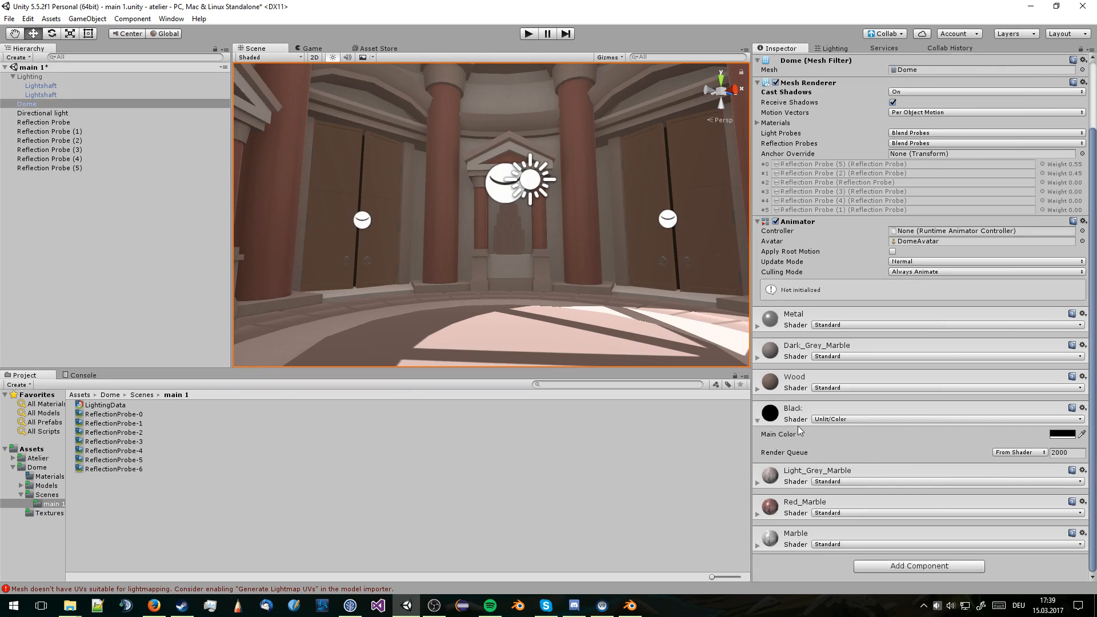
left_click(758, 421)
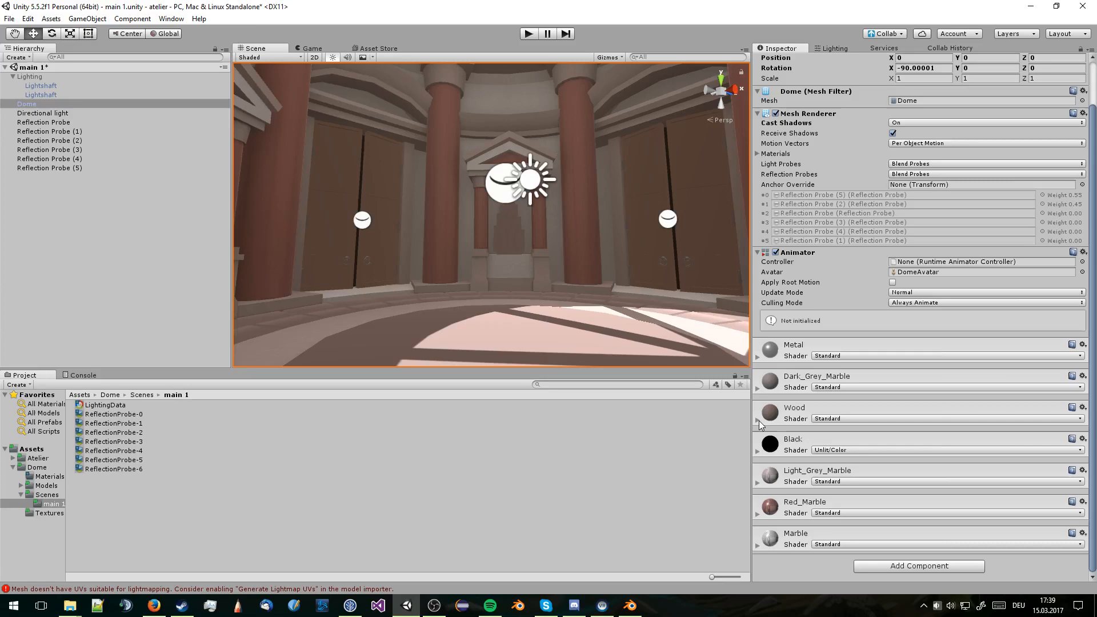
left_click(758, 421)
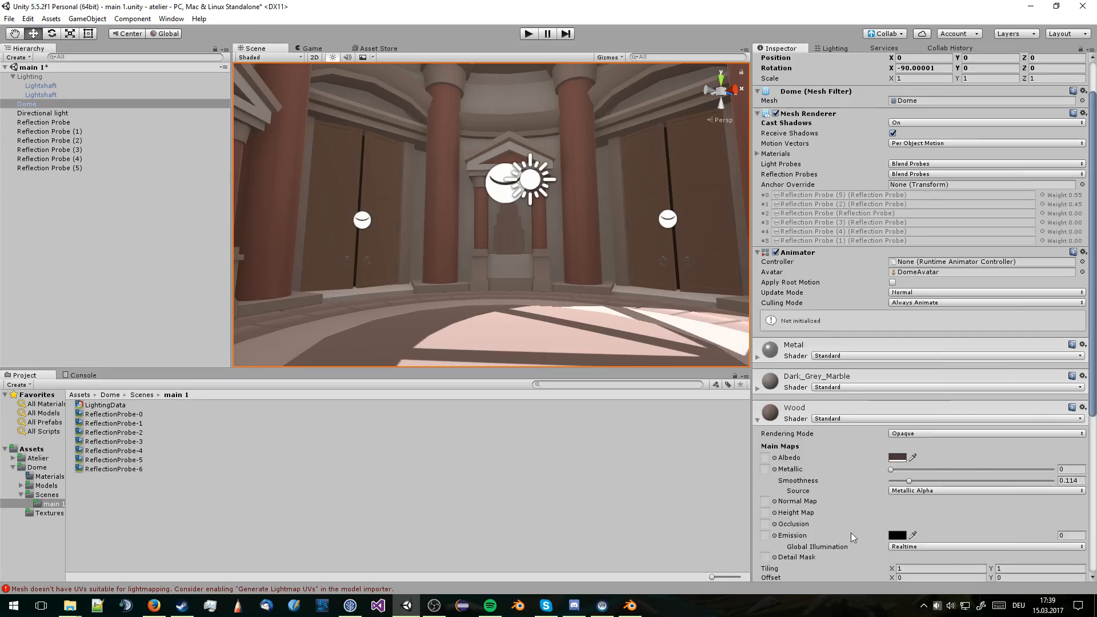
left_click(775, 523)
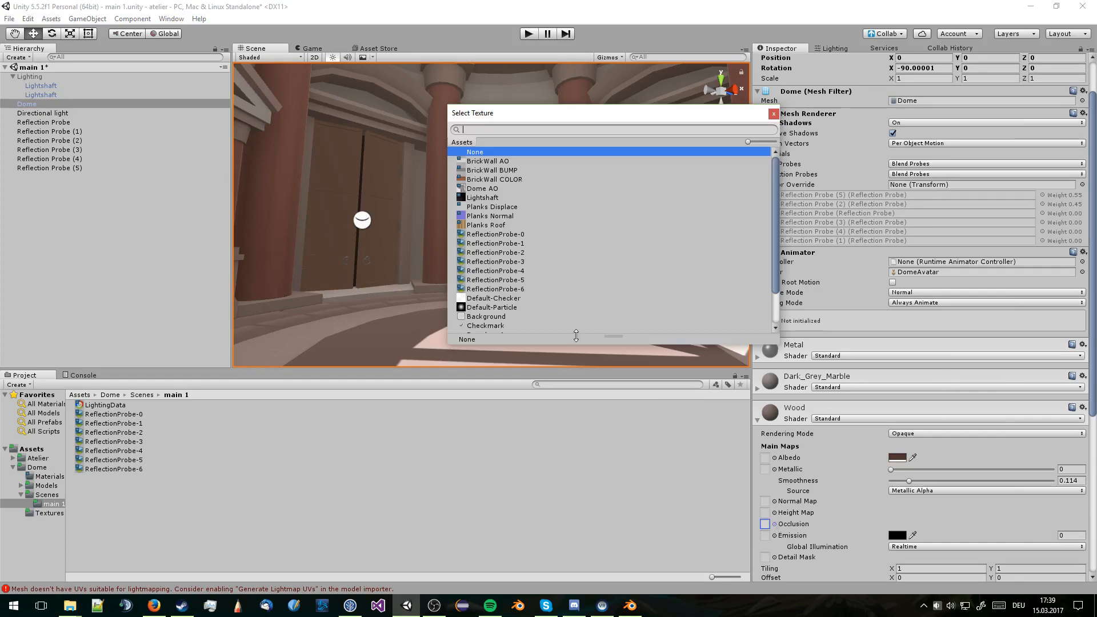
key("Escape")
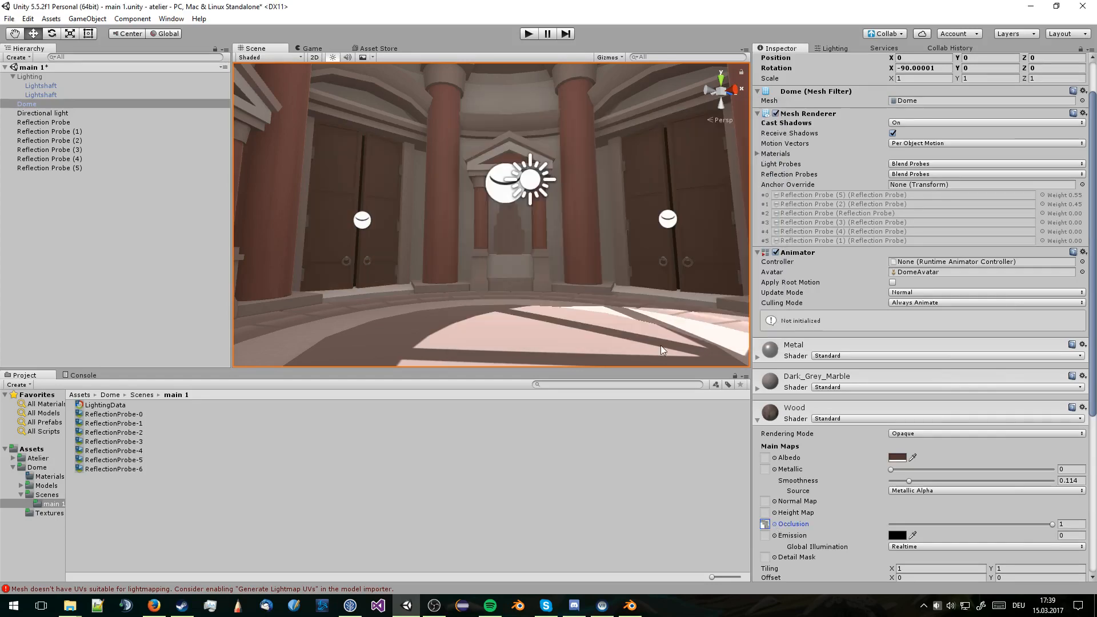
left_click(758, 421)
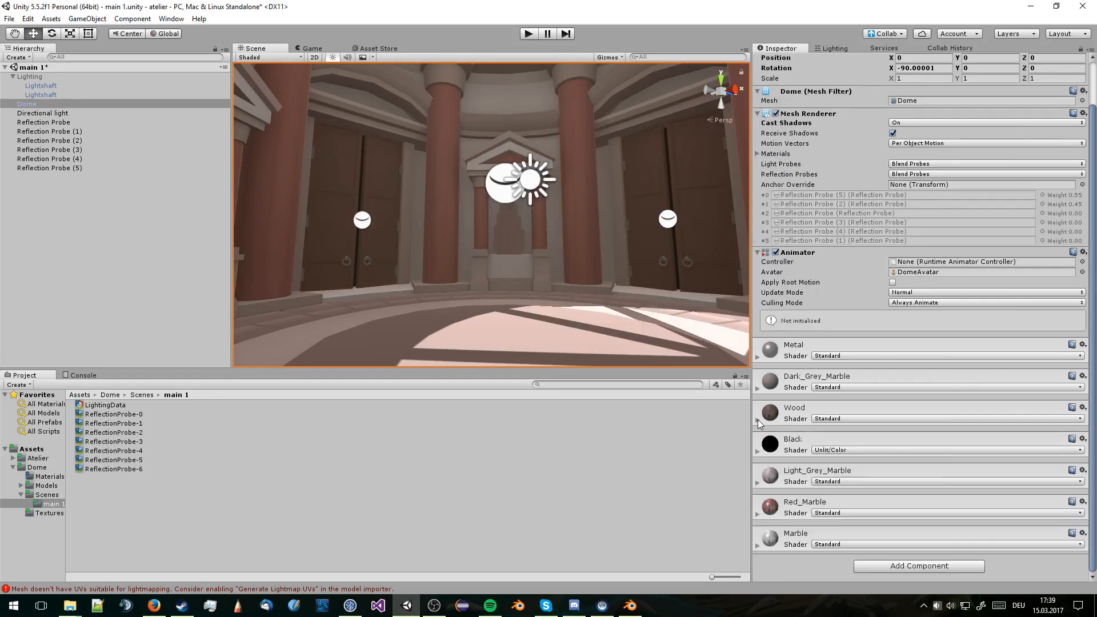
Assign the Dome AO texture as the occlusion map of the Dark_Grey_Marble material
left_click(755, 388)
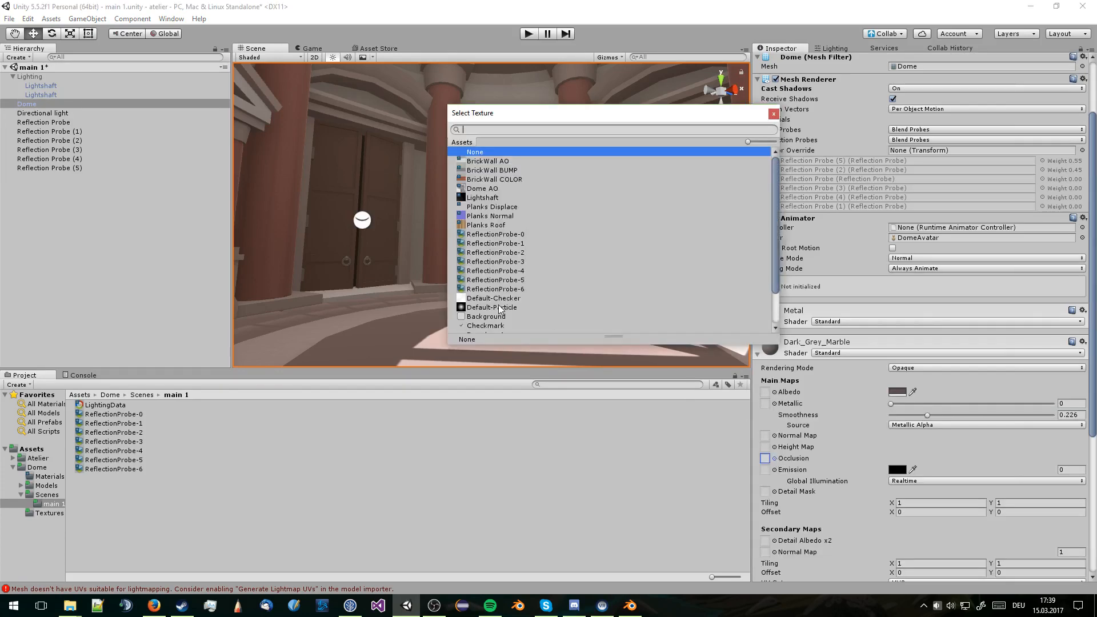
double_click(499, 188)
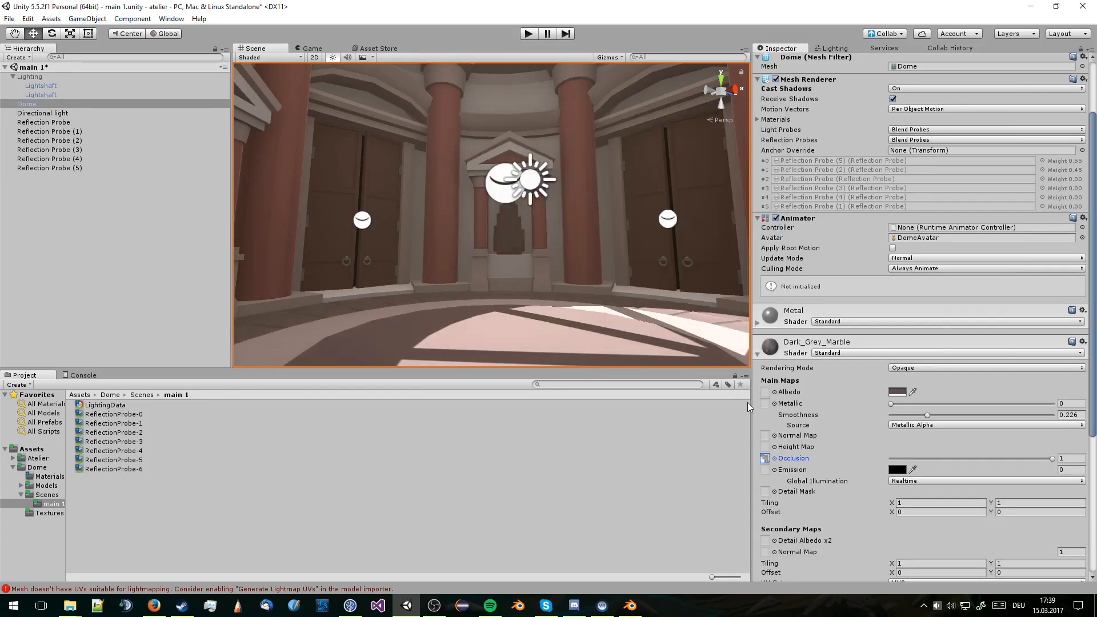
left_click(758, 356)
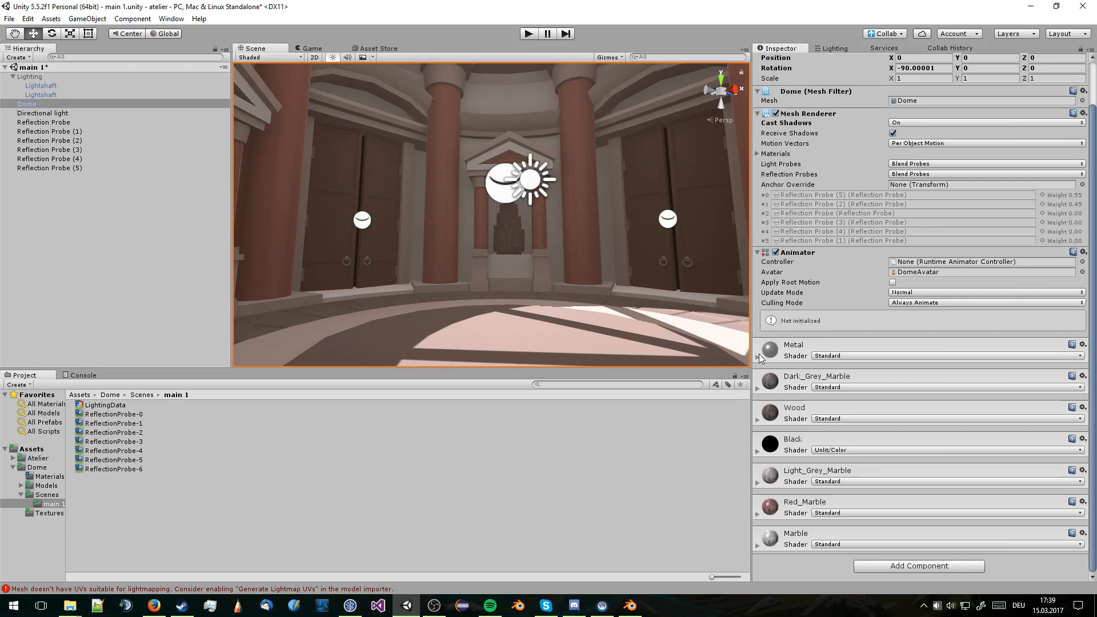
Assign the Dome AO texture as the occlusion map of the Metal material
left_click(758, 355)
scroll(796, 404, "down", 3)
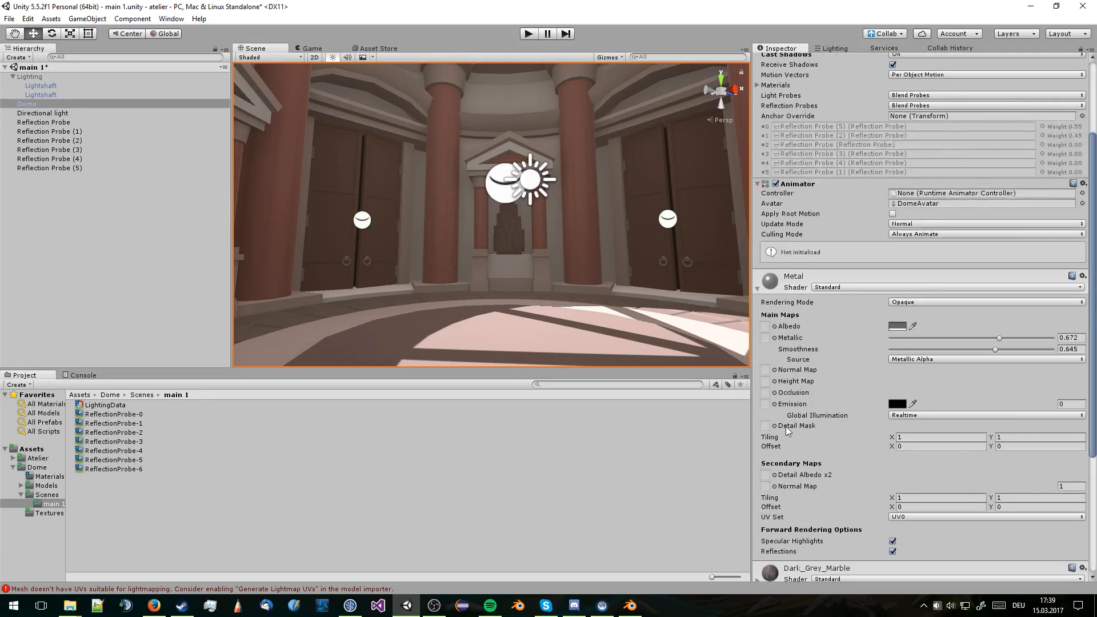
left_click(775, 393)
double_click(492, 198)
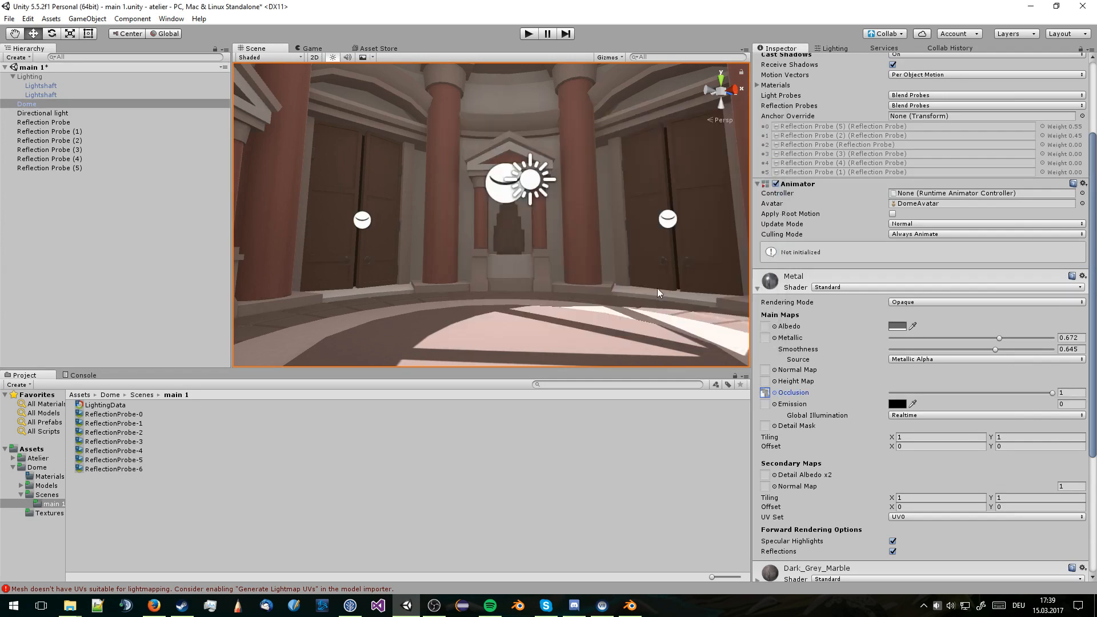
left_click(758, 289)
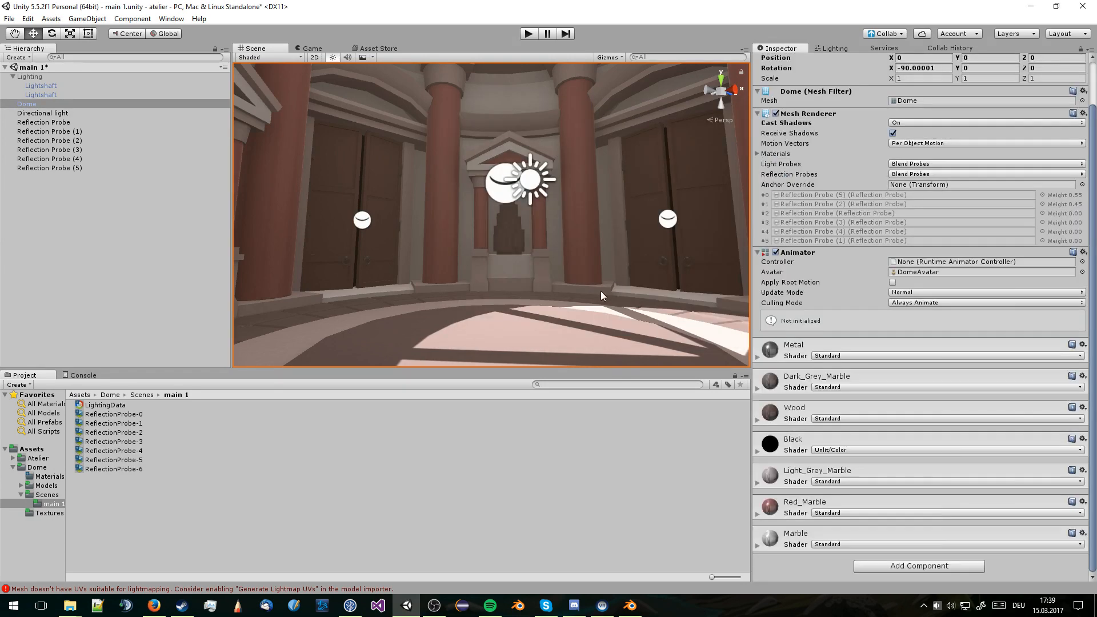
Deselect the dome and examine the ambient occlusion on its columns, niches, doors and floor from several viewpoints
right_click_drag(601, 290, 557, 183)
left_click(500, 84)
right_click_drag(500, 86, 485, 239)
scroll(485, 239, "down", 3)
scroll(544, 245, "up", 3)
middle_click_drag(544, 244, 518, 250)
right_click_drag(540, 260, 475, 234)
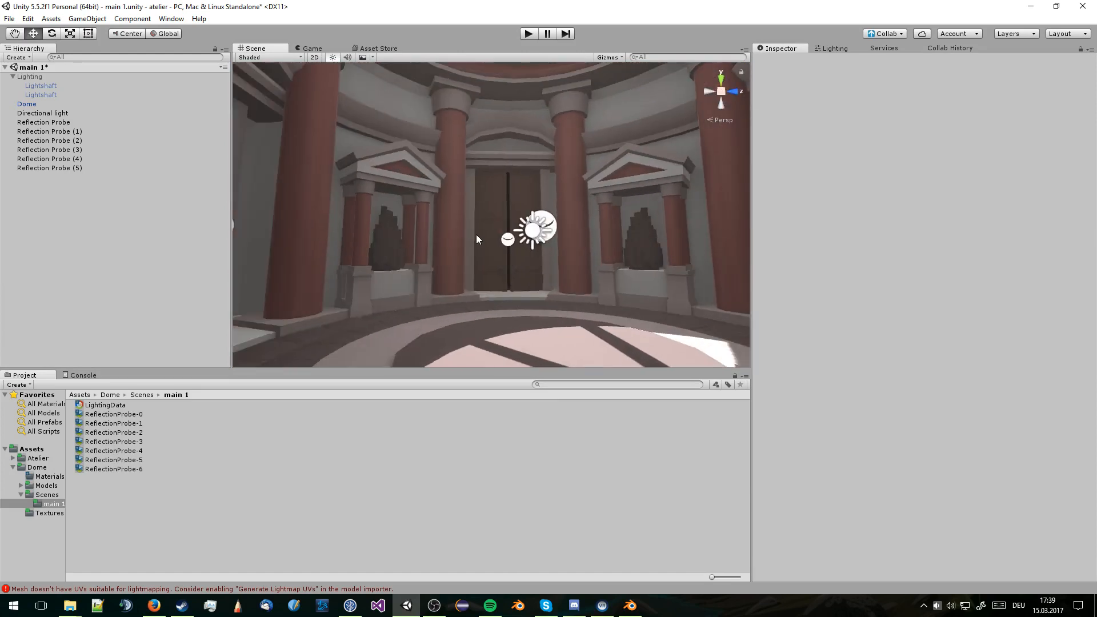
middle_click_drag(475, 234, 470, 227)
mouse_move(534, 263)
right_mouse_down()
mouse_move(524, 238)
mouse_move(547, 269)
right_mouse_up()
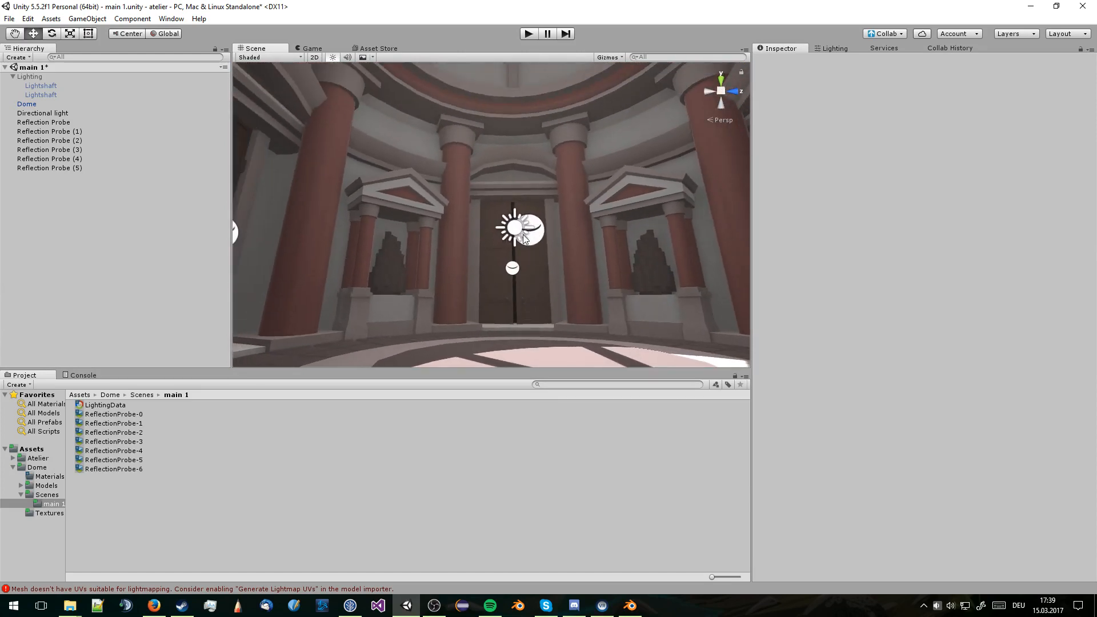
scroll(524, 239, "down", 2)
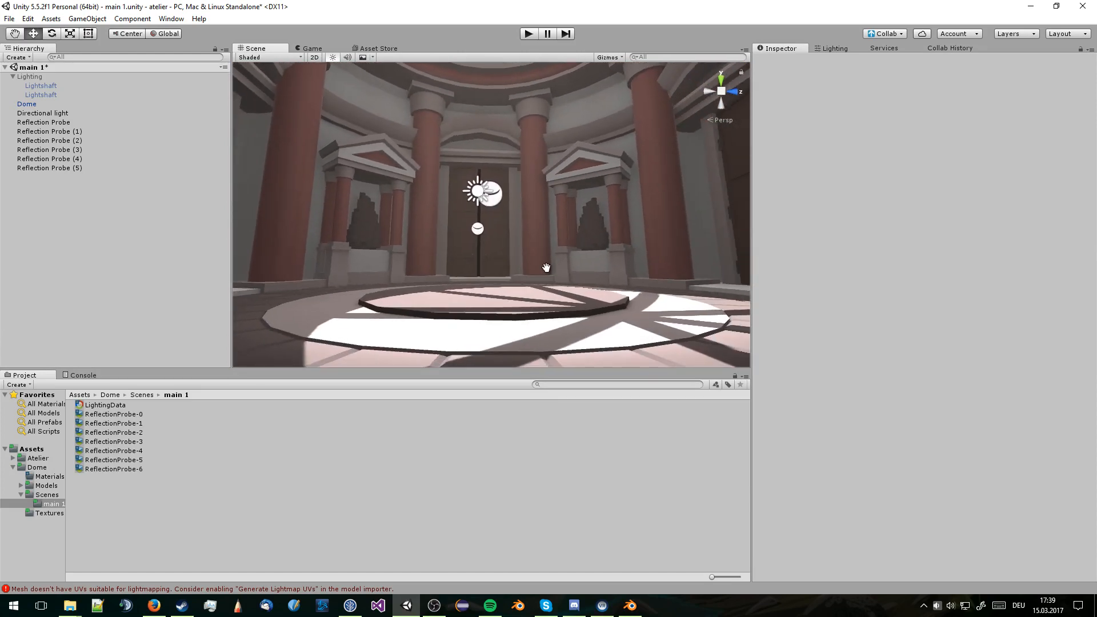
mouse_move(546, 269)
middle_mouse_down()
mouse_move(545, 297)
mouse_move(551, 282)
middle_mouse_up()
right_click_drag(551, 281, 589, 252)
mouse_move(589, 247)
middle_mouse_down()
mouse_move(579, 226)
mouse_move(581, 237)
middle_mouse_up()
right_click_drag(581, 237, 717, 345)
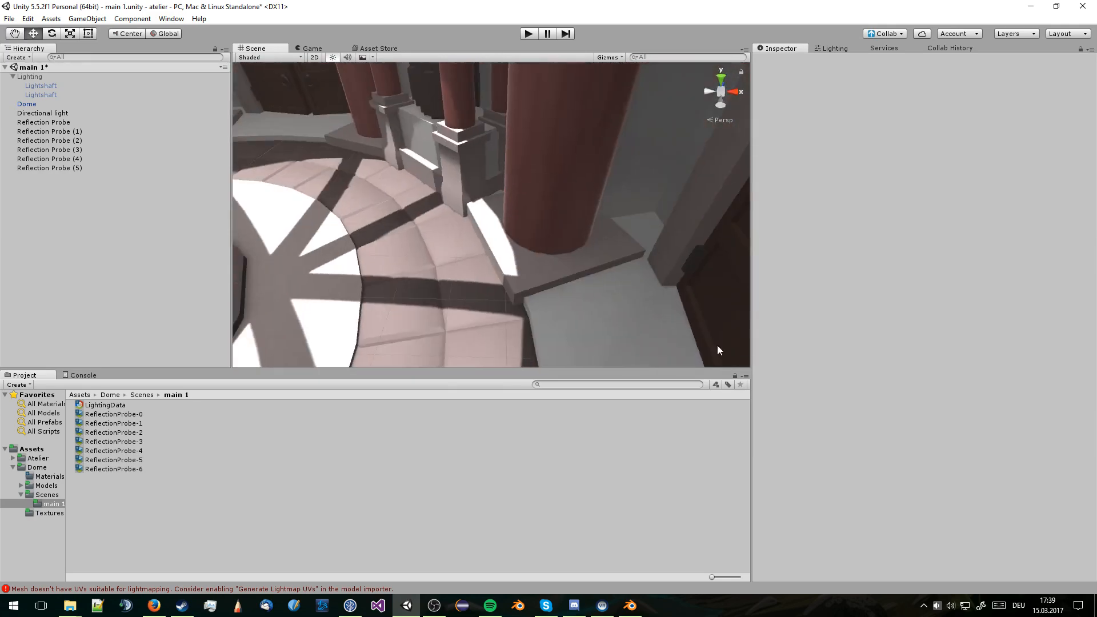
Examine the ambient occlusion on the wooden door panels and the ribs of the dome's upper shell
middle_click_drag(567, 288, 585, 274)
right_click_drag(575, 277, 579, 206)
scroll(550, 224, "up", 10)
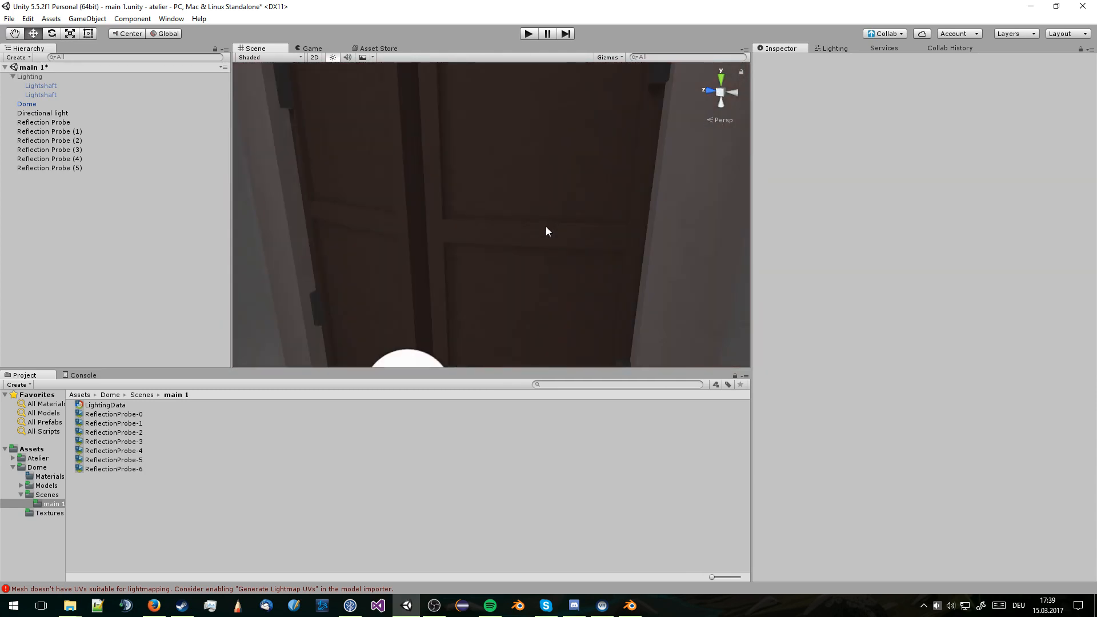
right_click_drag(524, 236, 551, 365)
scroll(549, 233, "down", 8)
scroll(583, 160, "down", 8)
scroll(512, 271, "down", 8)
scroll(537, 255, "up", 3)
middle_click_drag(538, 254, 538, 230)
scroll(514, 237, "up", 3)
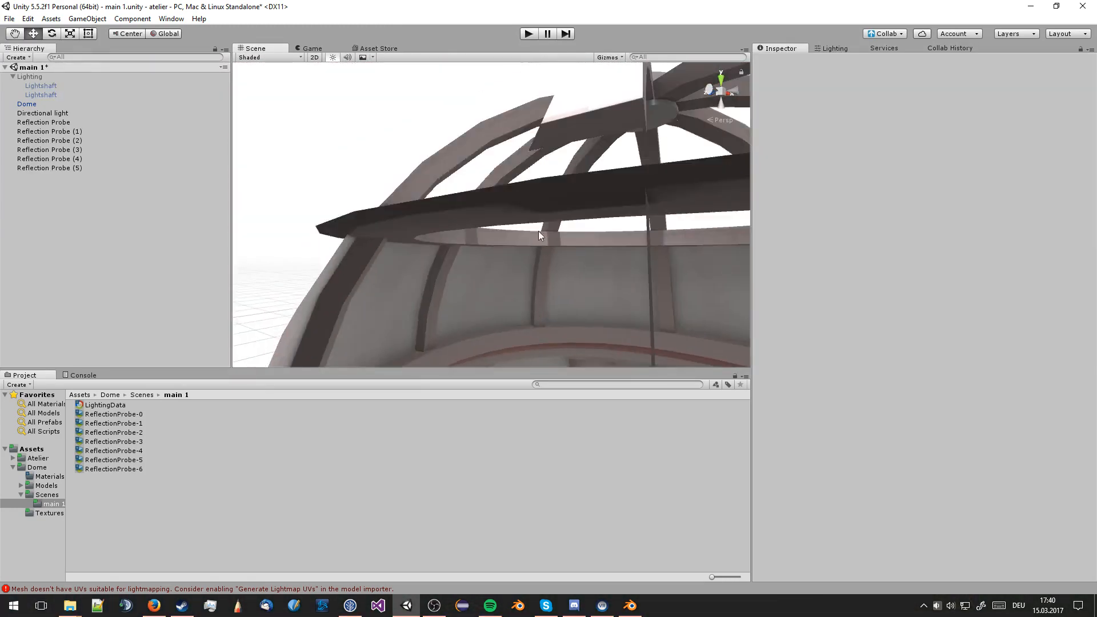
Examine the skylight ribs and the dome's interior ring from below, with the dome deselected
left_click(505, 135)
scroll(505, 134, "down", 3)
middle_click_drag(505, 135, 555, 230)
right_click_drag(556, 230, 525, 174)
scroll(567, 289, "down", 5)
scroll(571, 284, "up", 5)
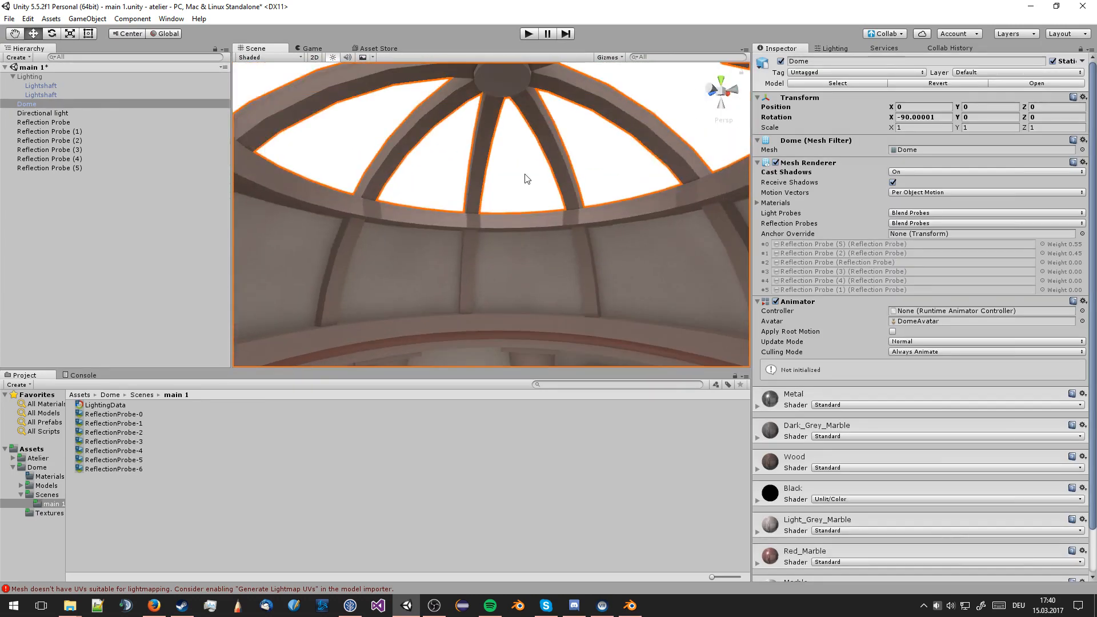
left_click(526, 178)
right_click_drag(532, 262, 537, 187)
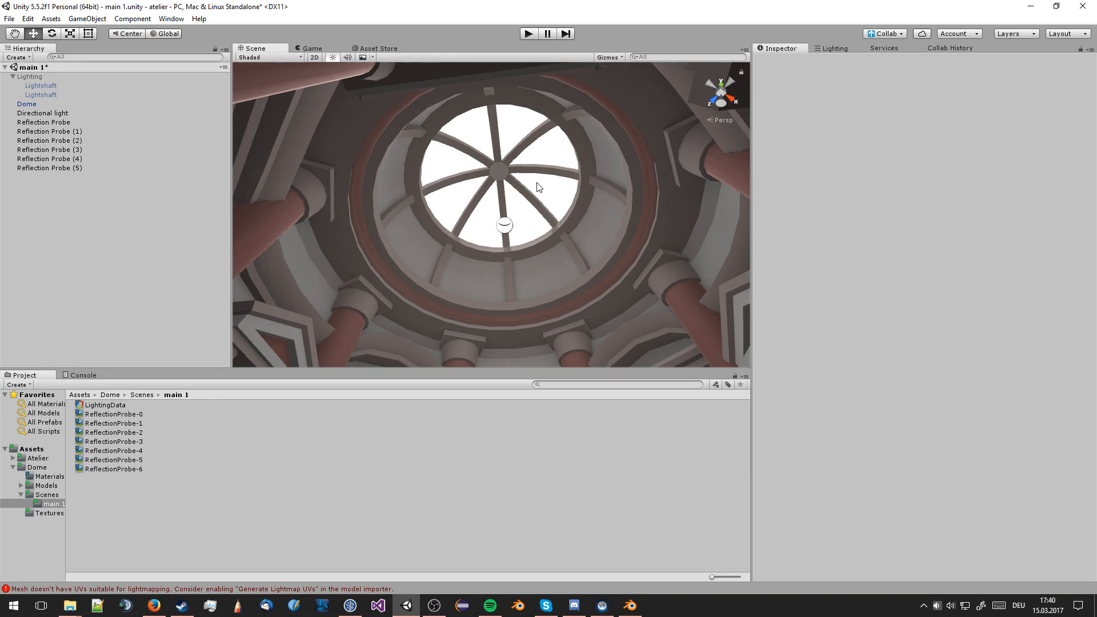
right_click_drag(537, 187, 521, 167)
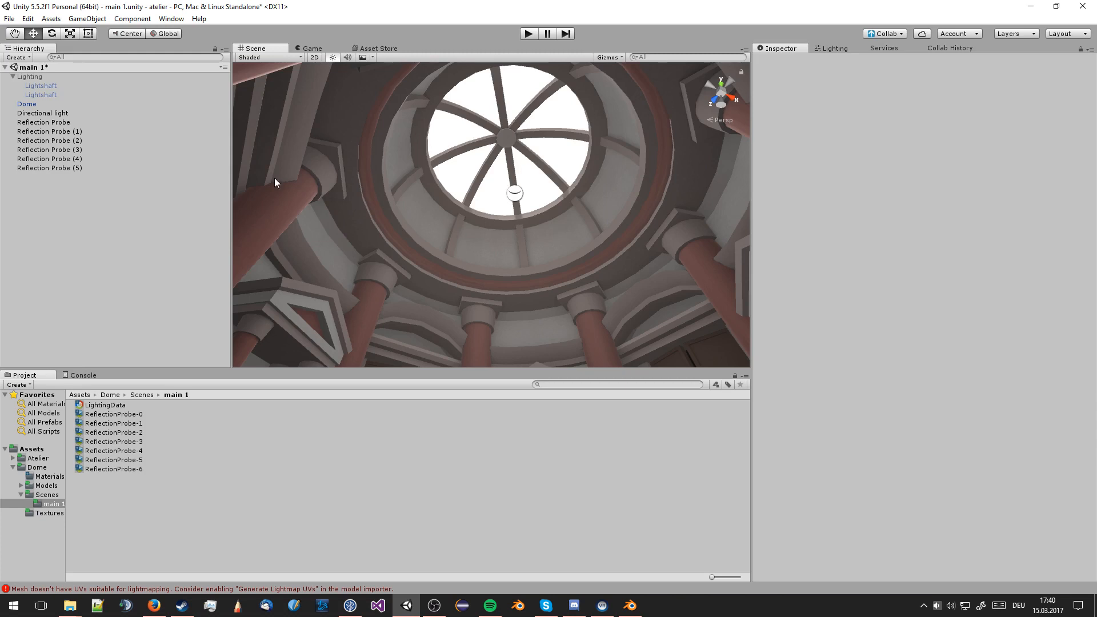
Place an instance of the Lightshaft prefab from the Atelier Prefabs folder in the scene below the dome's skylight
left_click(37, 459)
left_click(12, 459)
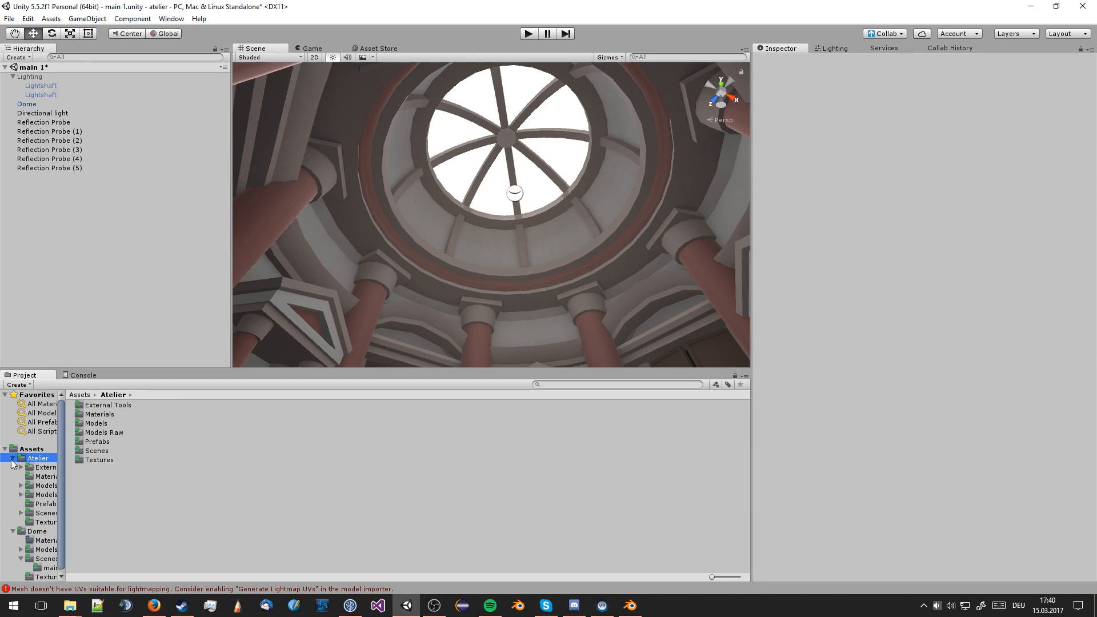
left_click(46, 505)
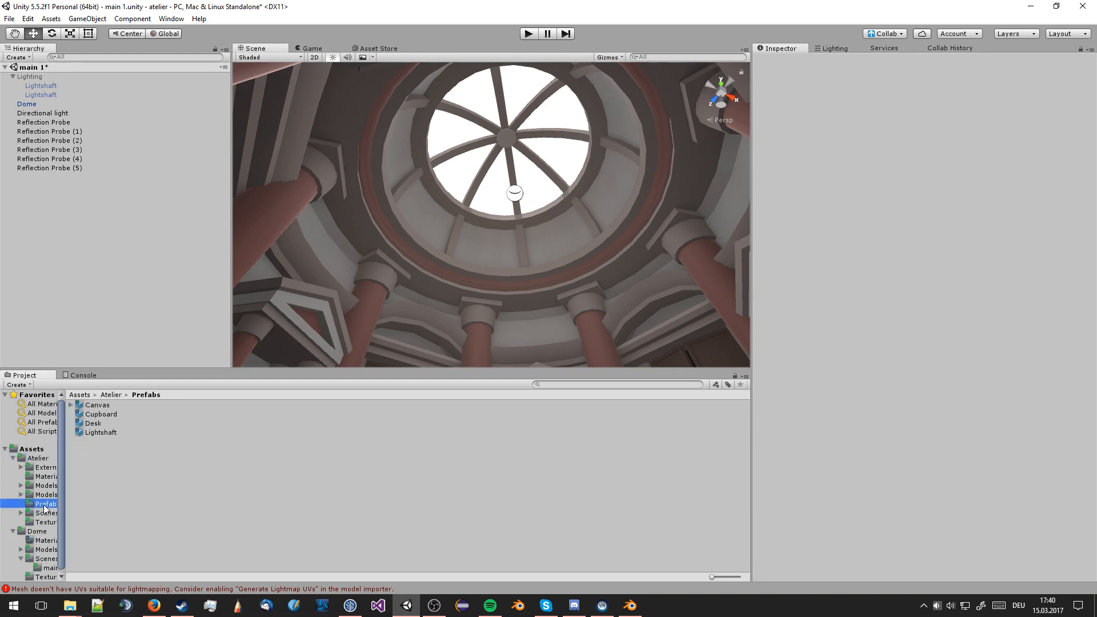
left_click(108, 435)
left_click_drag(108, 434, 441, 202)
middle_click_drag(441, 202, 446, 222)
scroll(485, 269, "up", 2)
middle_click_drag(485, 268, 485, 248)
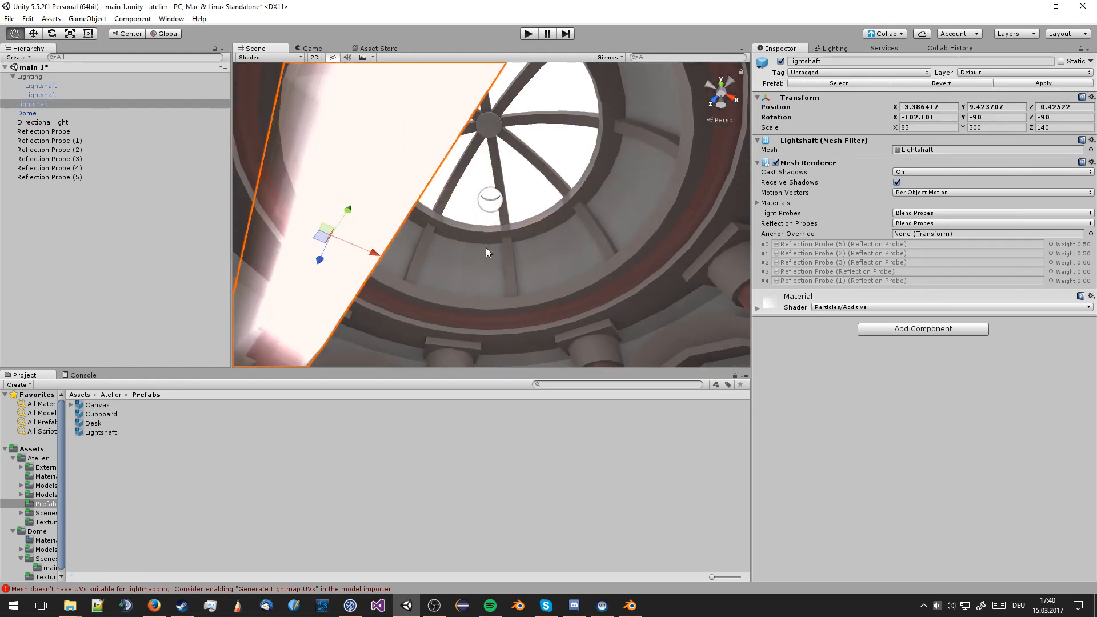
Set the new light shaft's rotation to 0 on X, Y and Z
left_click(938, 117)
type("0")
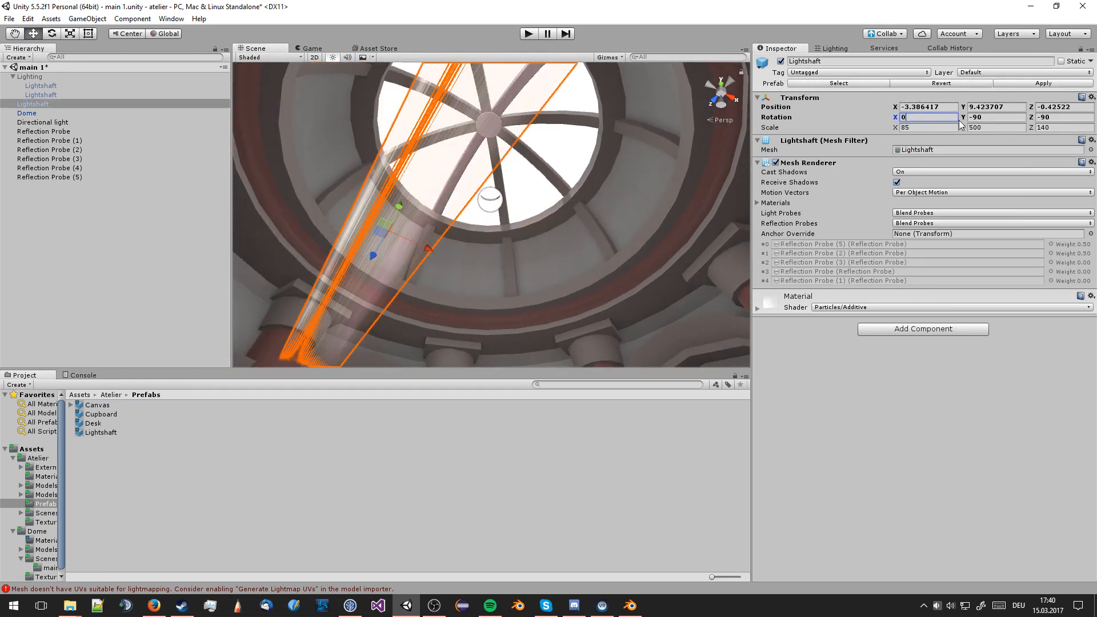
left_click(1015, 116)
type("0")
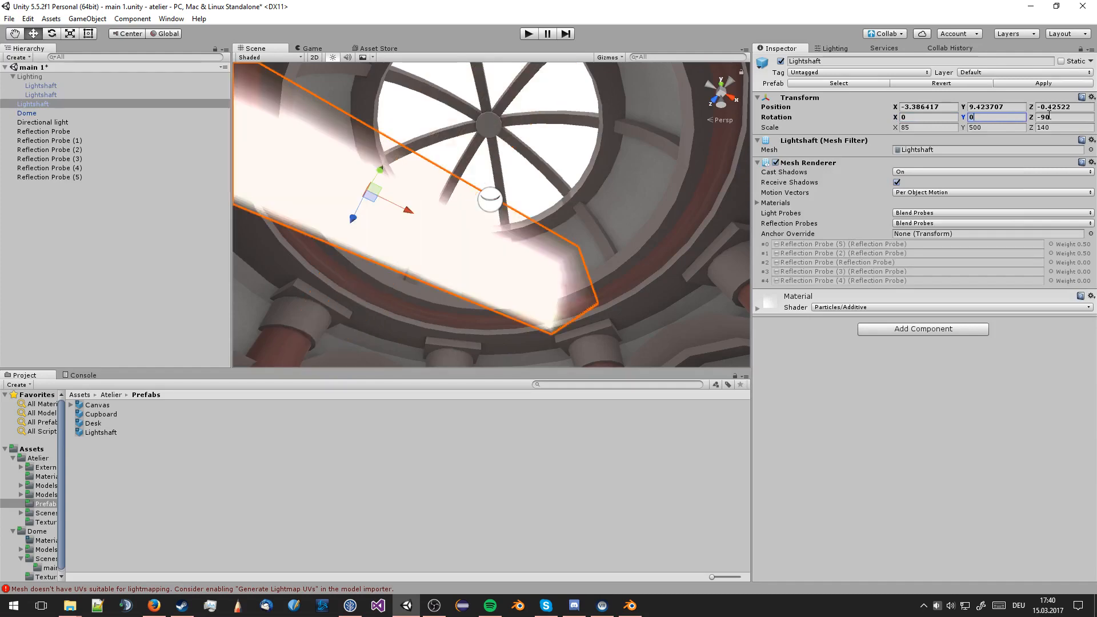
key("Tab")
type("0")
right_click_drag(594, 145, 631, 255)
Try 90 degrees on the light shaft's Y and X rotation, and settle on X 270 with Y at 0
left_click(985, 116)
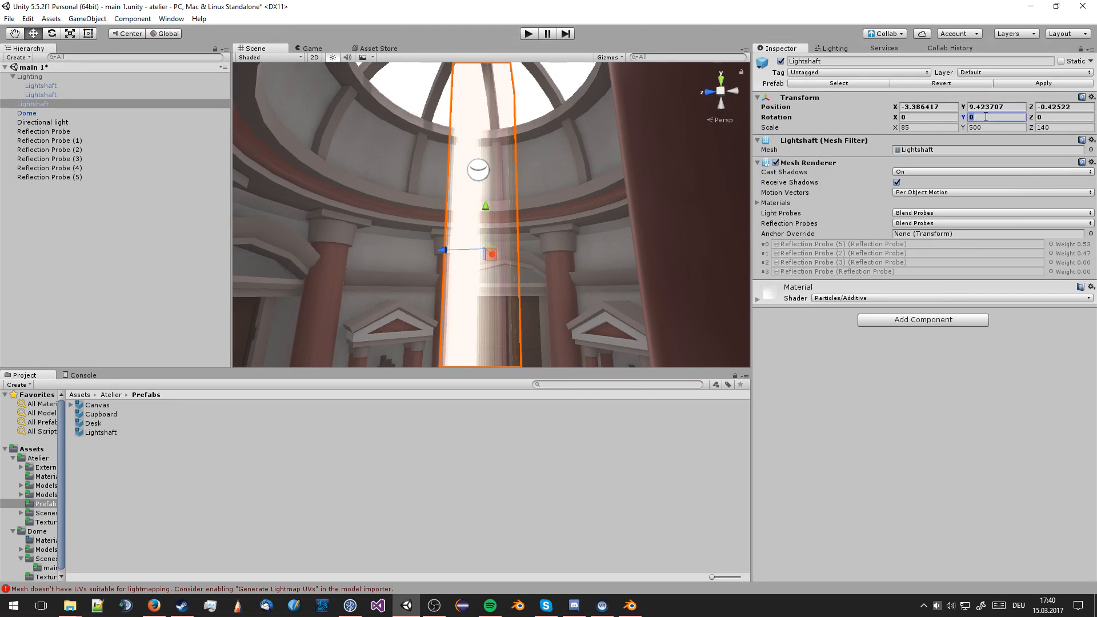
type("90")
key("BackSpace")
key("BackSpace")
left_click(936, 118)
type("90")
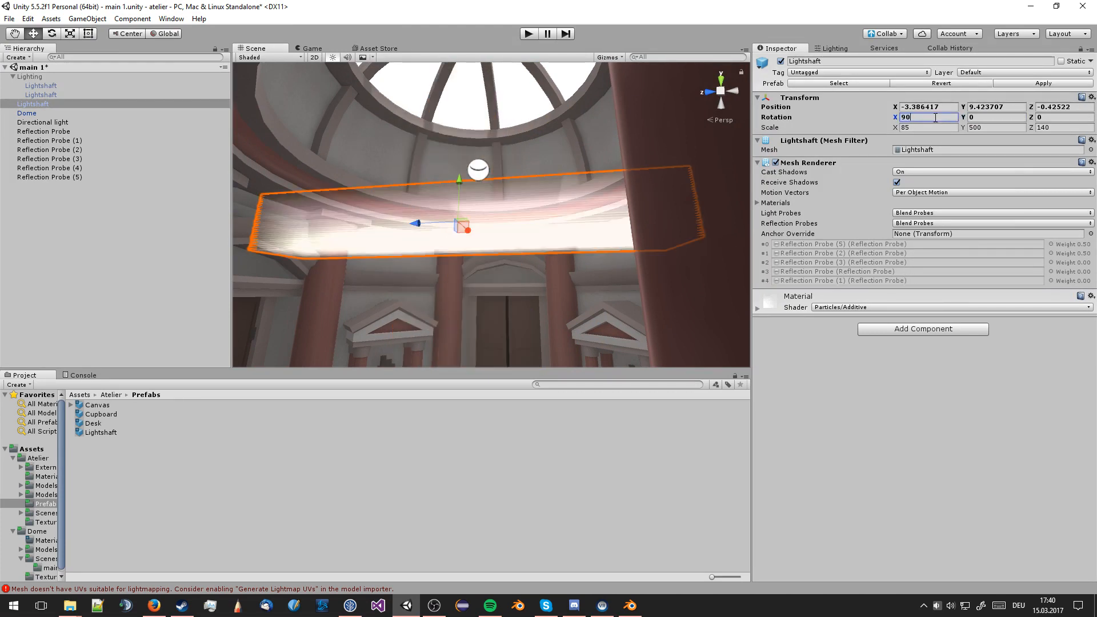
key("BackSpace")
key("BackSpace")
type("270")
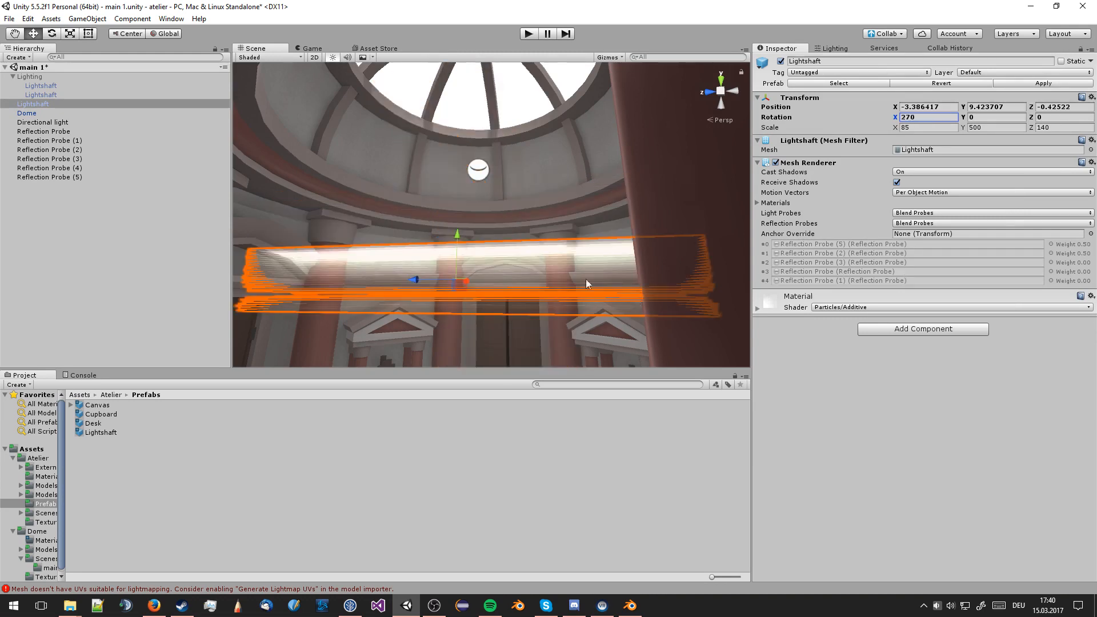
Set the new light shaft's scale to 100 on X, Y and Z
middle_click_drag(586, 279, 586, 231)
right_click_drag(585, 232, 604, 130)
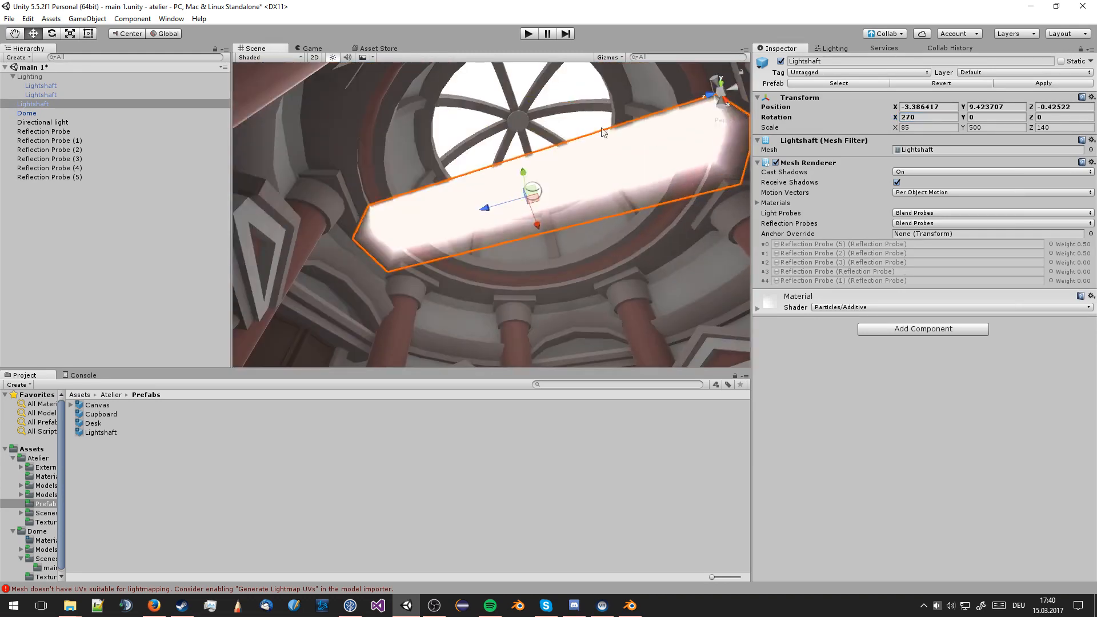
left_click(928, 127)
type("100")
key("Tab")
key("Tab")
type("100")
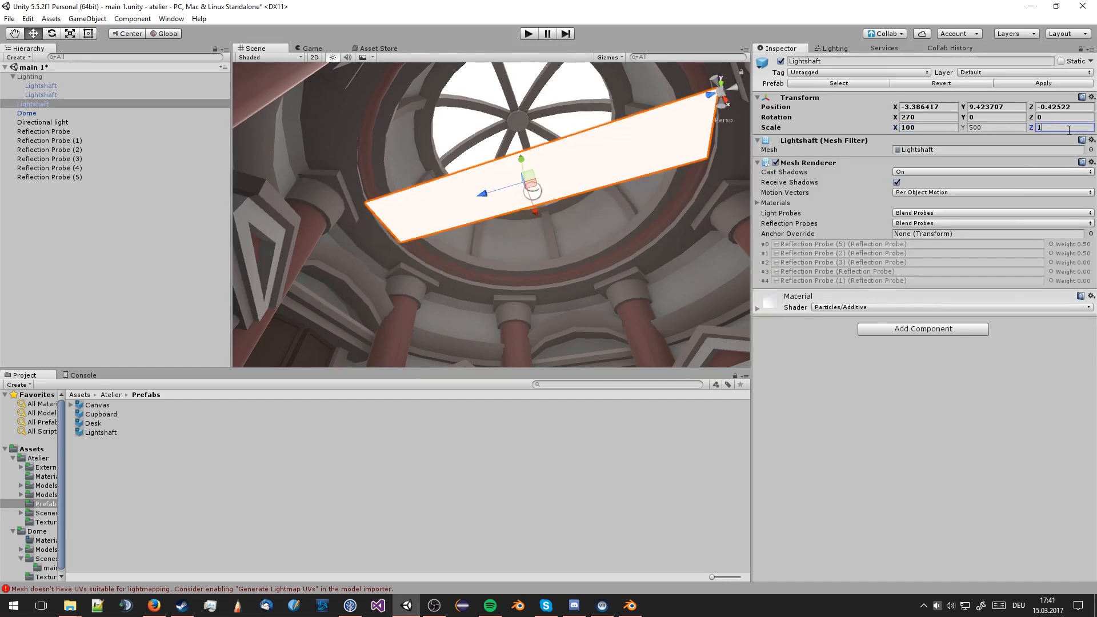
left_click(987, 127)
type("100")
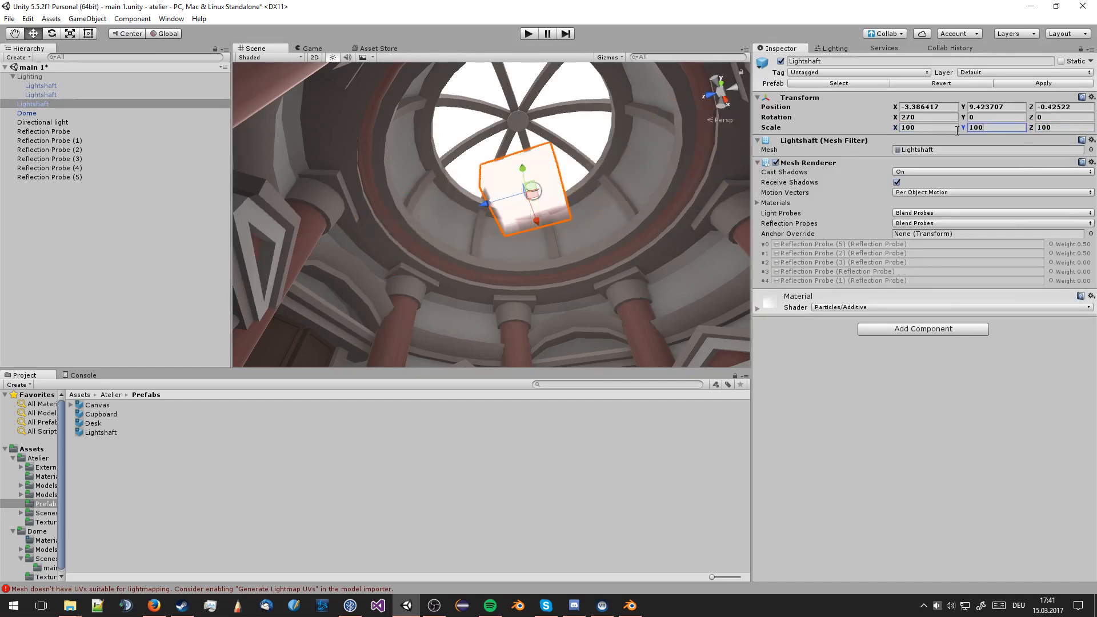
Set the light shaft's X and Y scale to 500, trying 500 on Z but keeping Z at 100
left_click(945, 128)
type("500")
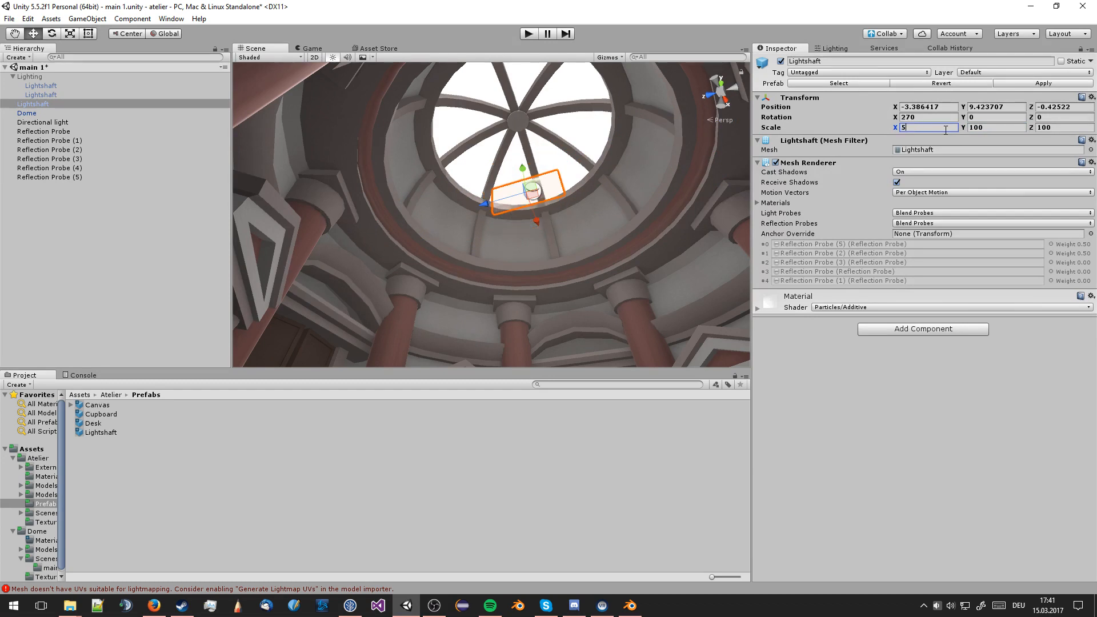
key("Tab")
key("Tab")
type("500")
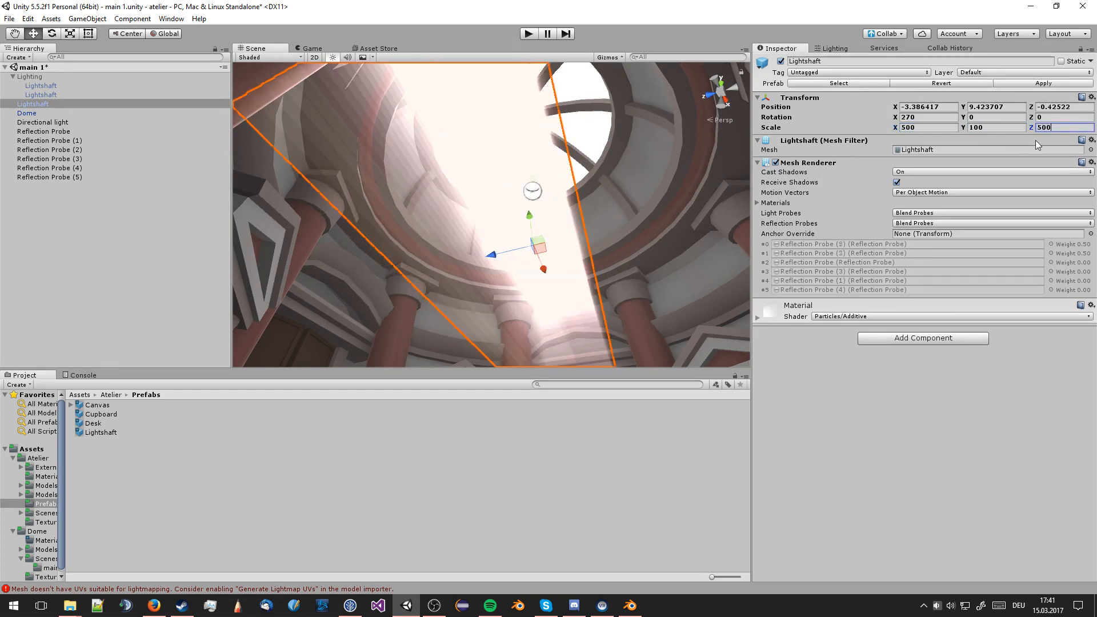
key("Escape")
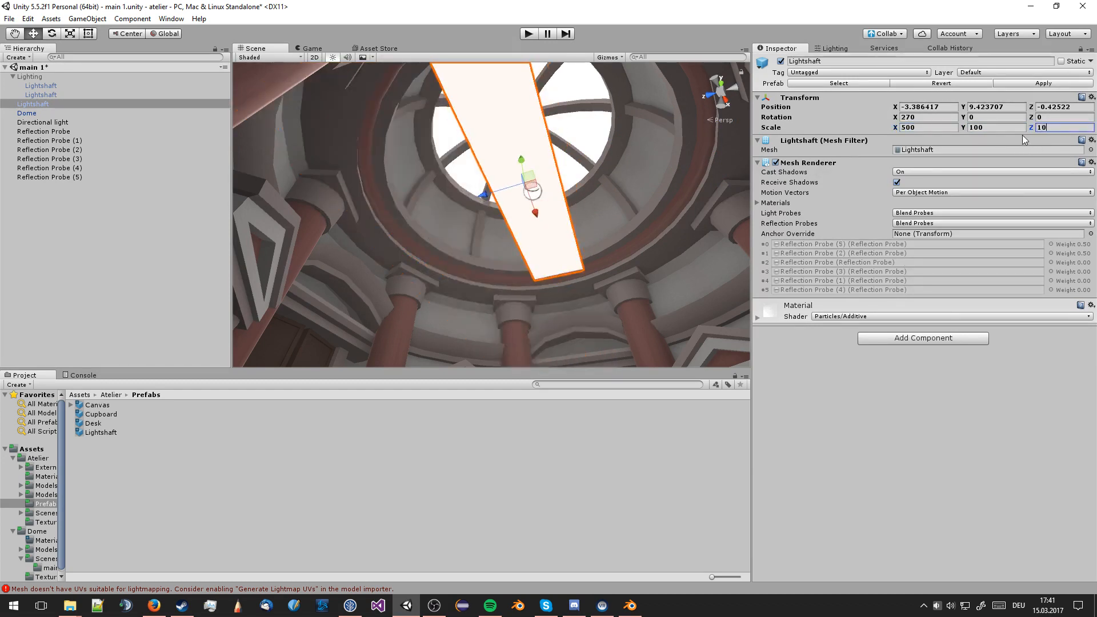
left_click(999, 128)
type("500")
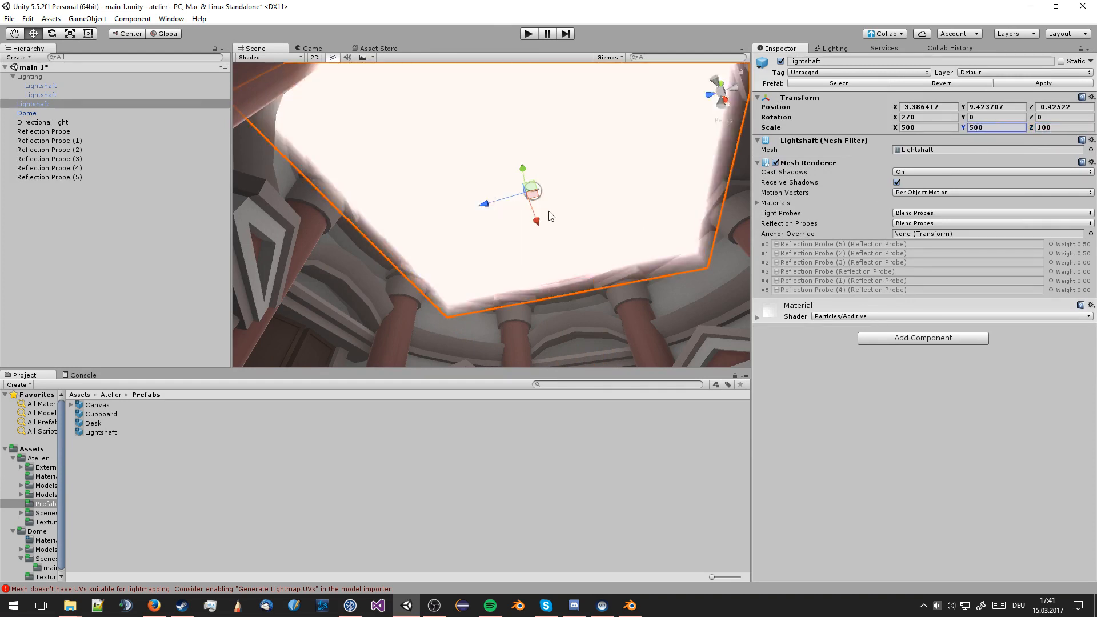
Raise the light shaft to a Y position of about 14.26, towards the dome's skylight
left_click_drag(519, 167, 514, 70)
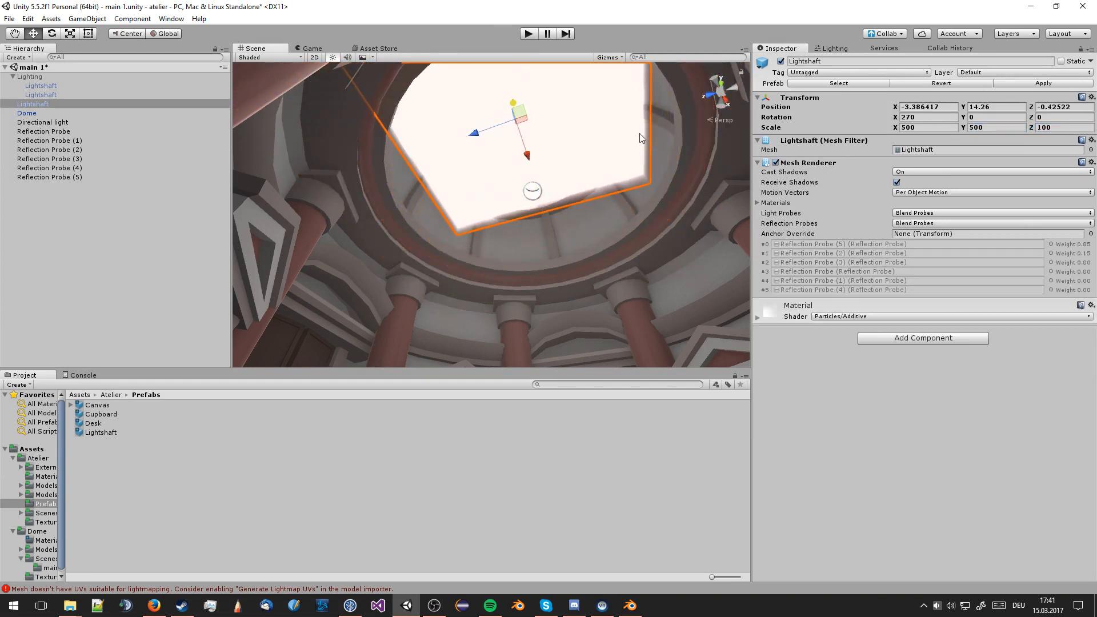
scroll(639, 133, "up", 5)
middle_click_drag(639, 133, 663, 132)
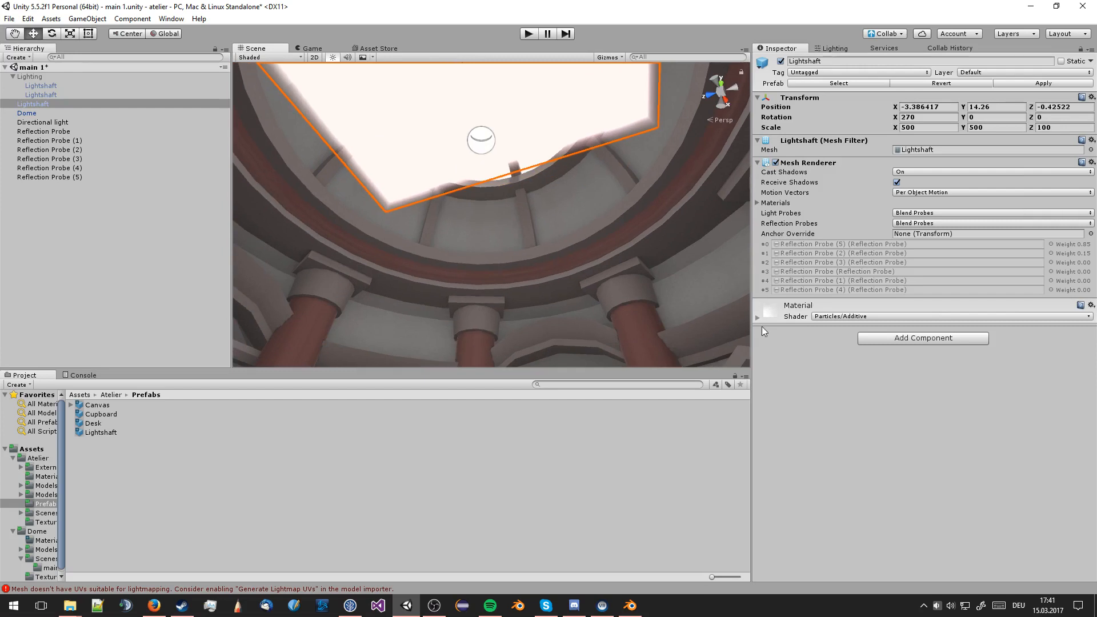
Expand the light shaft's material settings, set the Soft Particles Factor to 0.04 and check the fade against the dome
left_click(757, 317)
left_click_drag(909, 384, 897, 382)
middle_click_drag(535, 171, 536, 227)
right_click_drag(536, 227, 536, 191)
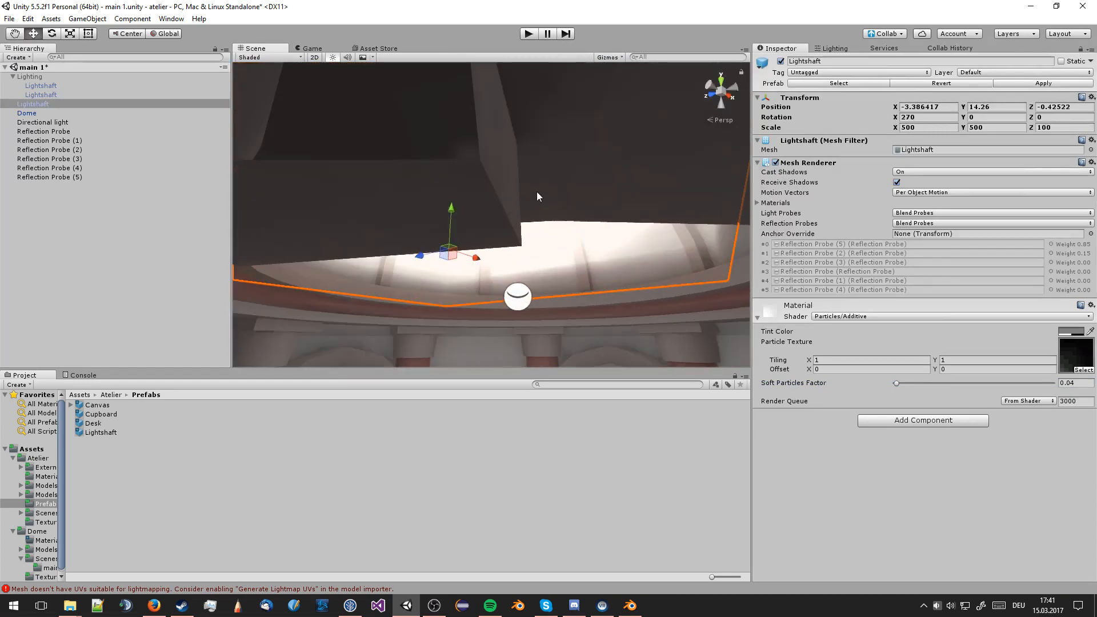
middle_click_drag(536, 191, 560, 142)
scroll(543, 217, "down", 3)
scroll(508, 175, "up", 1)
middle_click_drag(508, 174, 524, 157)
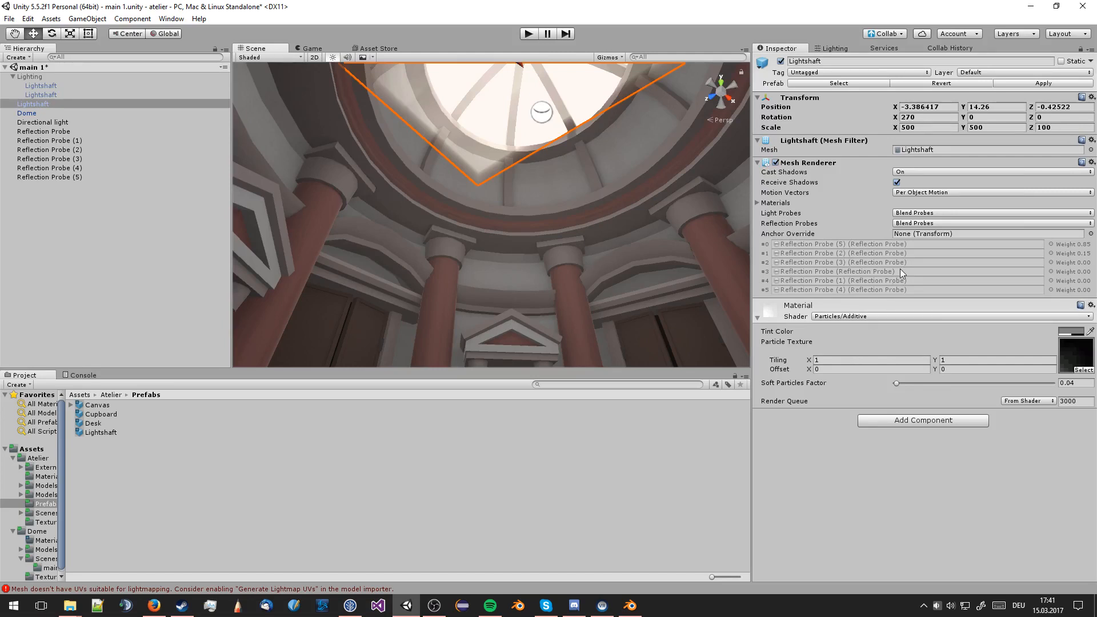
Set the light shaft's Z scale to 500 and move it to about X -2.58, Y 21.68, Z -0.7 around the dome's top
left_click(1039, 128)
type("500")
middle_click_drag(503, 100, 514, 215)
right_click_drag(537, 212, 550, 313)
scroll(550, 313, "down", 3)
middle_click_drag(544, 205, 547, 281)
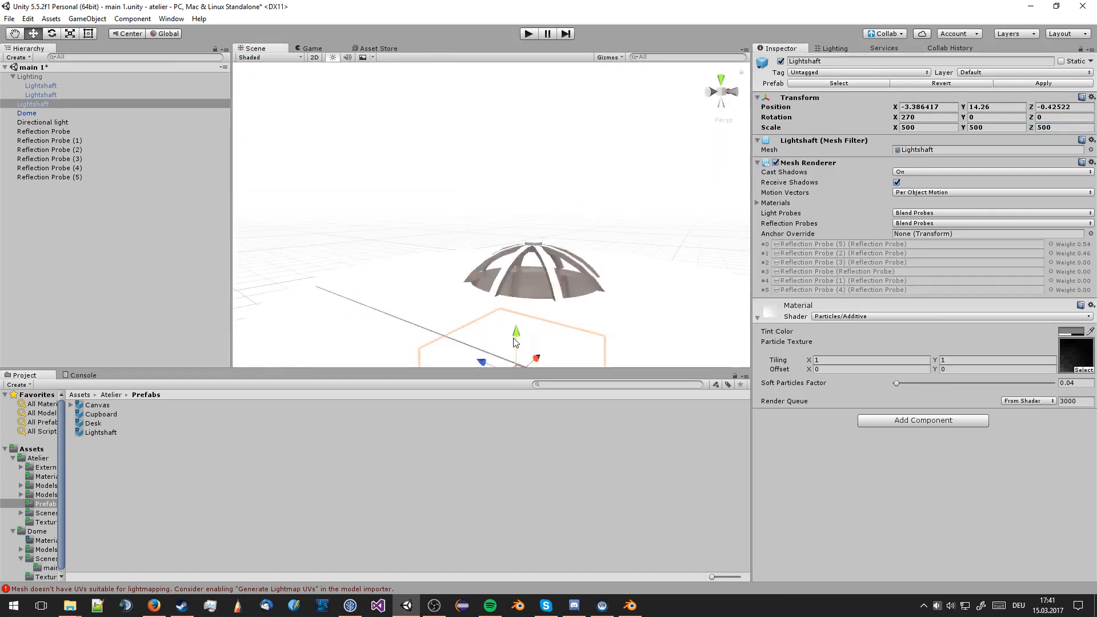
left_click_drag(514, 340, 537, 238)
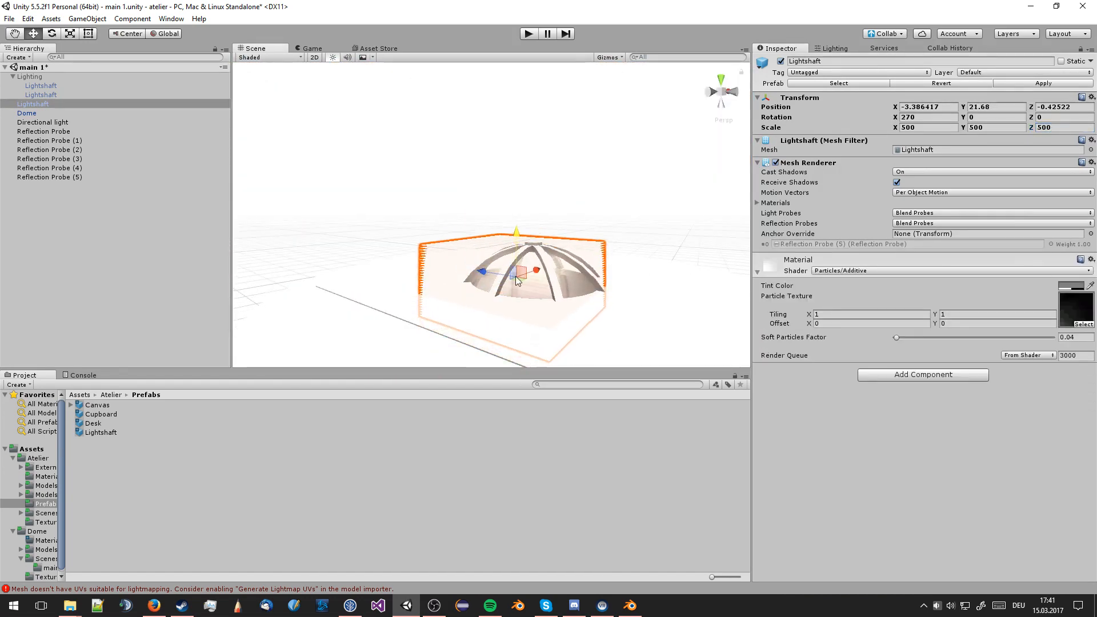
left_click_drag(522, 282, 531, 280)
Centre the light shaft under the skylight by setting its X and Z position to 0
scroll(531, 280, "up", 4)
middle_click_drag(559, 304, 512, 194)
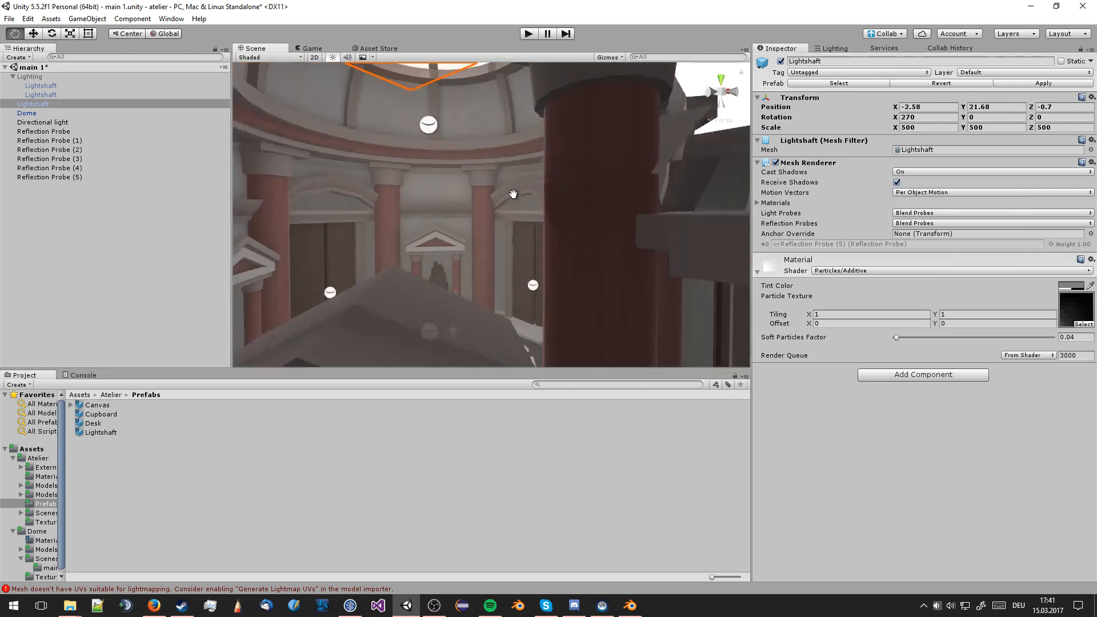
right_click_drag(512, 194, 482, 107)
scroll(475, 136, "up", 3)
scroll(499, 156, "down", 3)
scroll(502, 144, "down", 3)
scroll(506, 132, "up", 3)
scroll(506, 132, "down", 3)
scroll(482, 107, "up", 3)
middle_click_drag(521, 209, 525, 194)
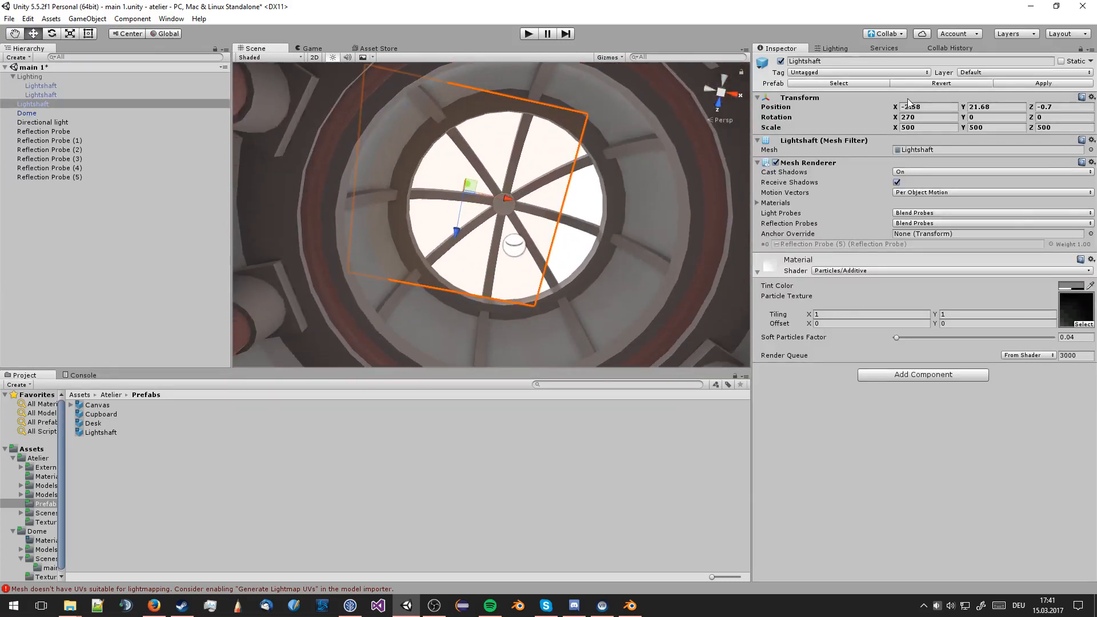
left_click(938, 105)
type("0")
left_click(1048, 106)
type("0")
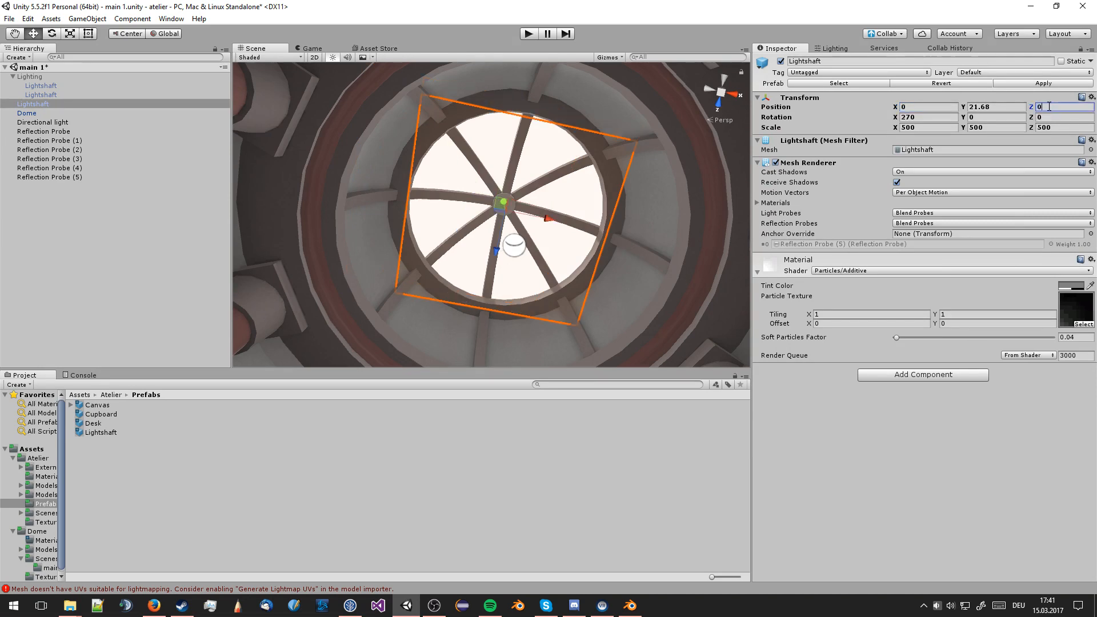
Lower the light shaft to a Y position of about 16.66 inside the dome
right_click_drag(598, 184, 537, 137)
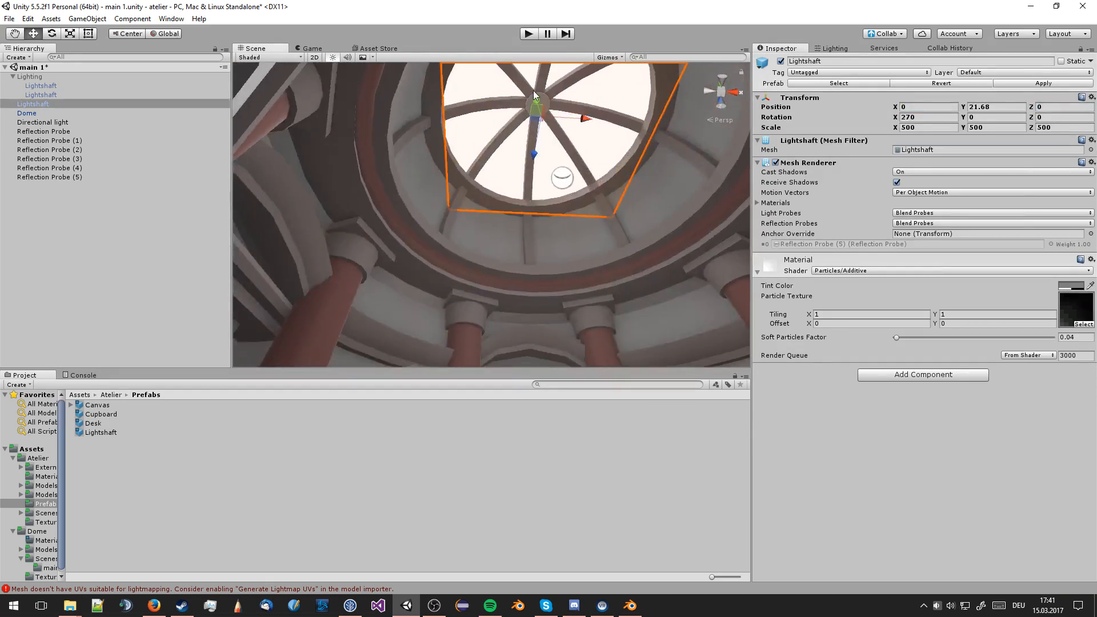
left_click_drag(533, 95, 538, 133)
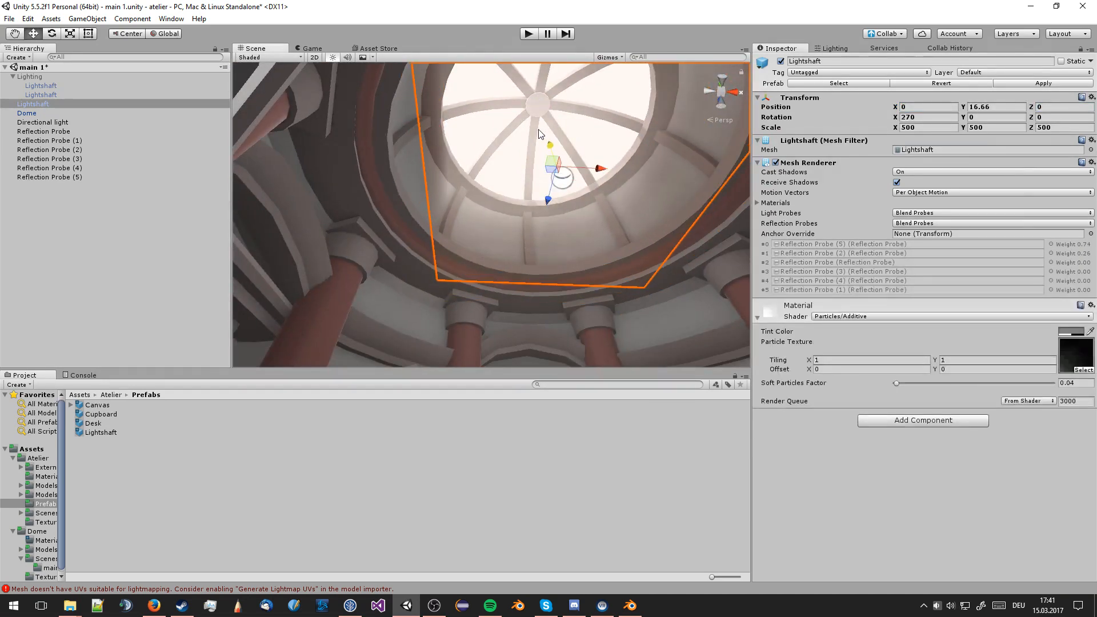
right_click_drag(539, 134, 589, 135)
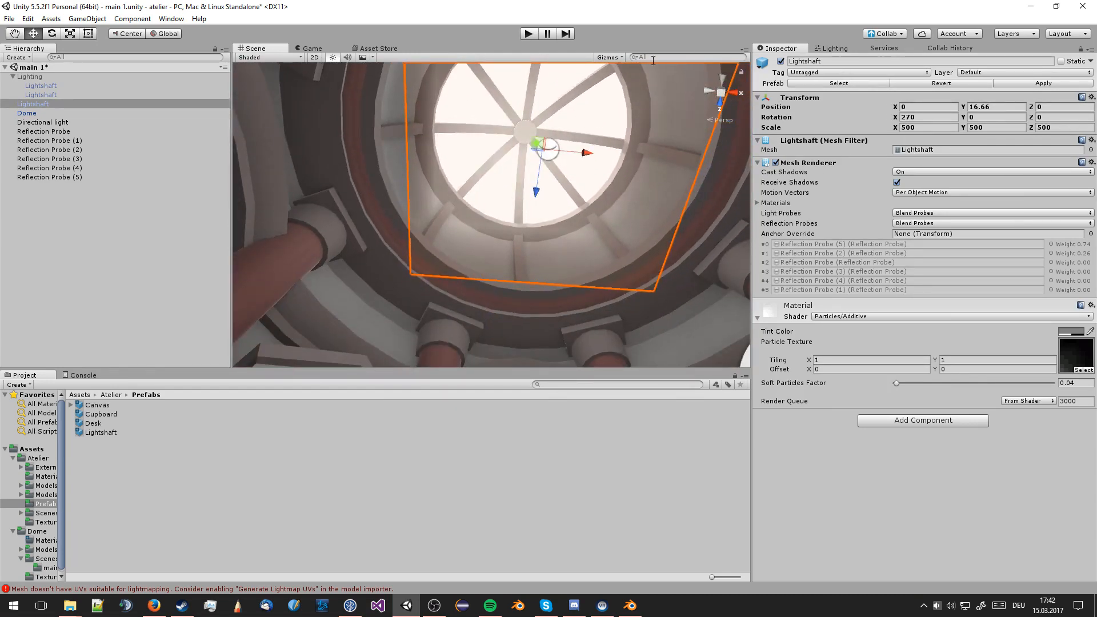
Raise the light shaft slightly within the dome, checking its height from the side
middle_click_drag(628, 109, 622, 181)
right_click_drag(622, 181, 579, 330)
middle_click_drag(619, 180, 581, 223)
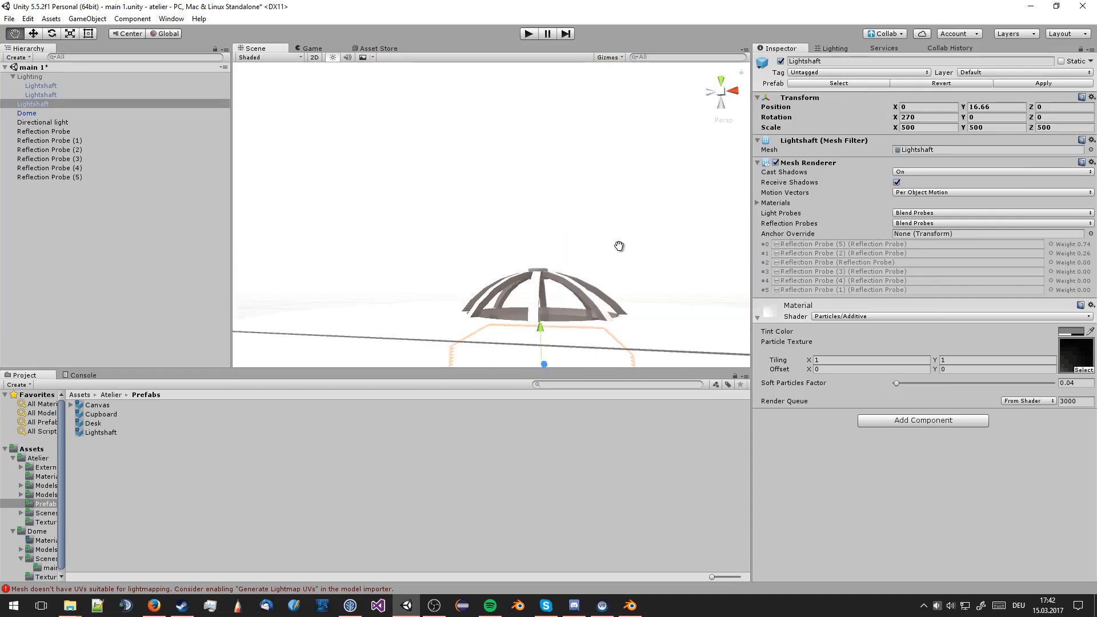
scroll(619, 246, "up", 10)
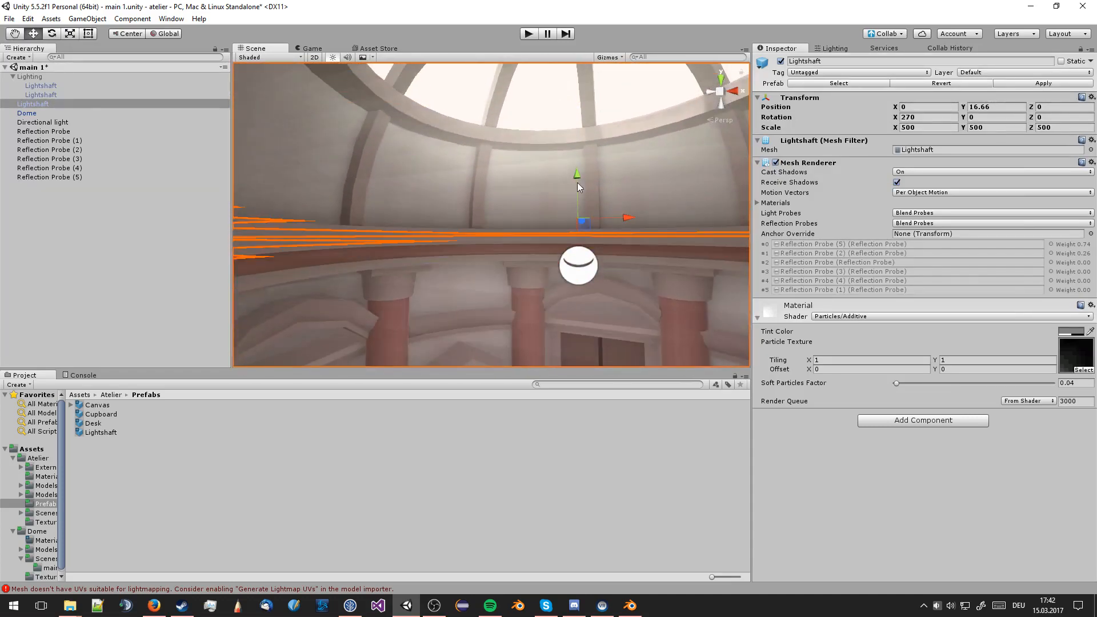
left_click_drag(577, 186, 577, 156)
left_click(837, 48)
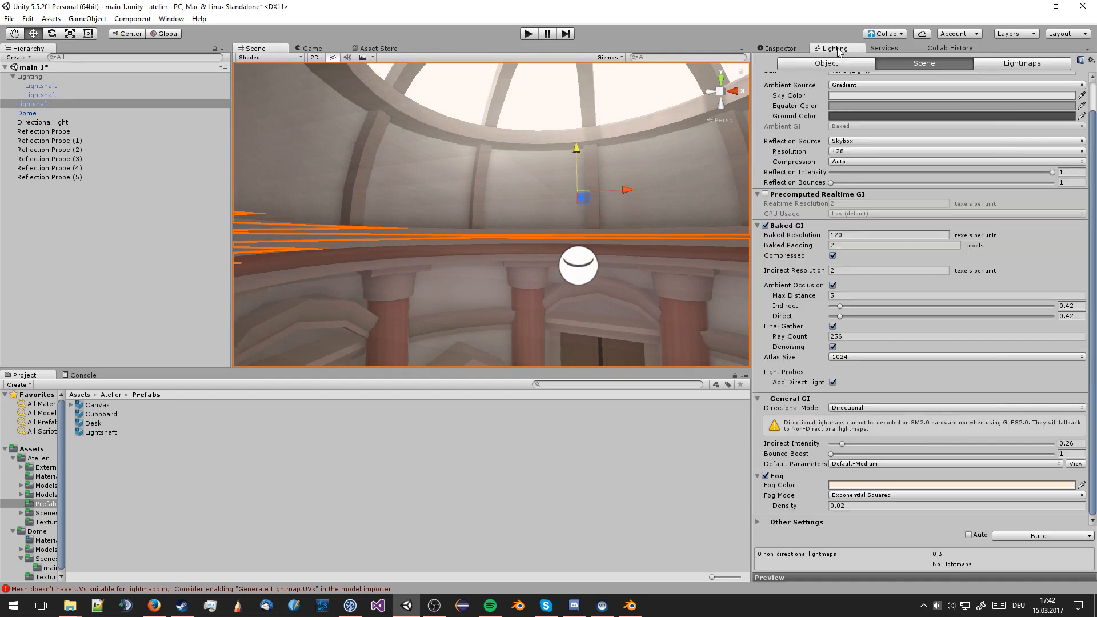
left_click(789, 50)
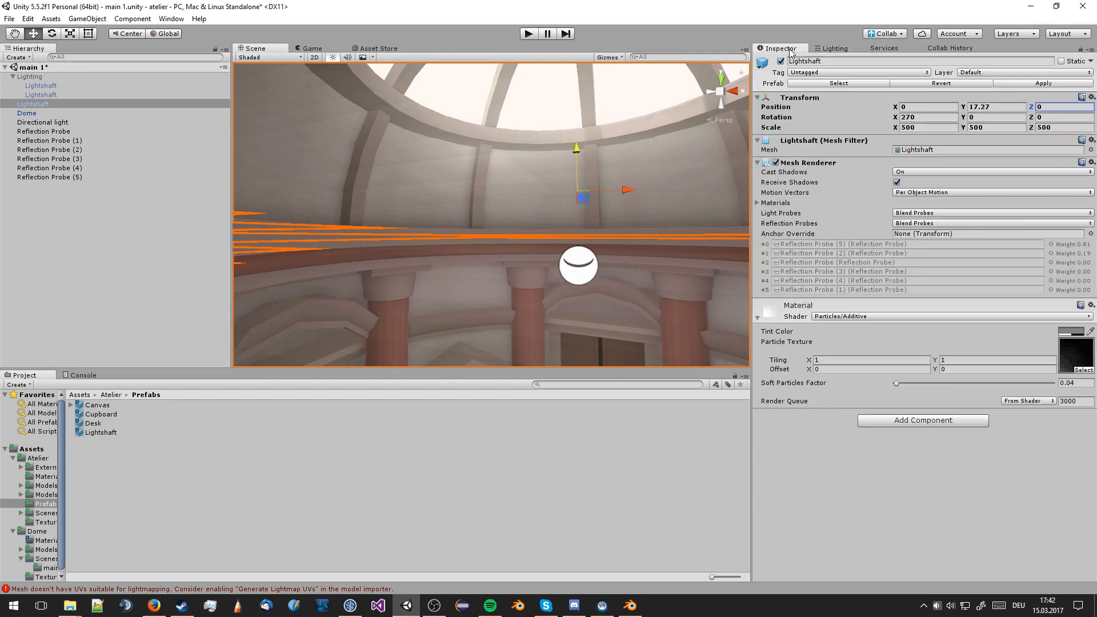
left_click(1005, 128)
type("5")
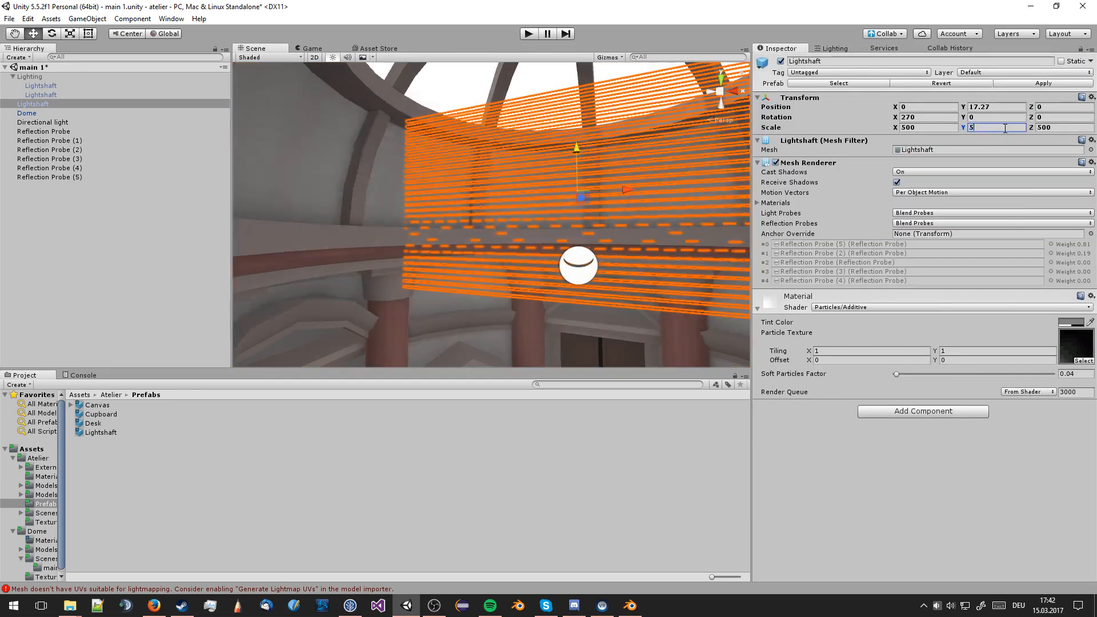
type("00")
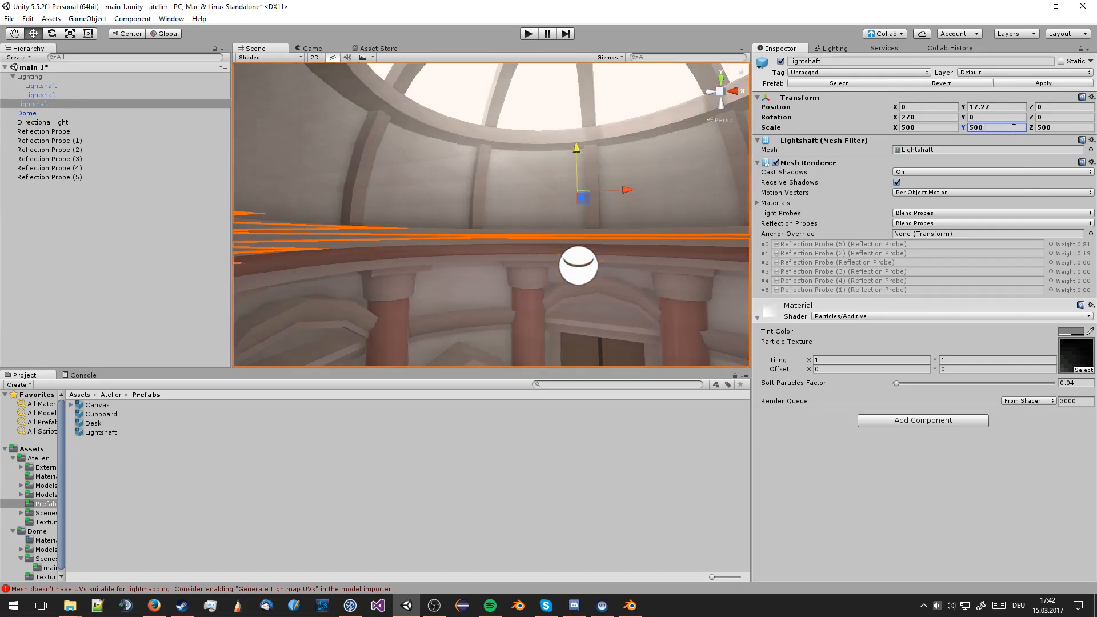
Set the light shaft's Z scale to 1000 and raise it to a Y position of about 22.29, checking it from outside the dome
left_click(1058, 128)
type("1000")
key("Return")
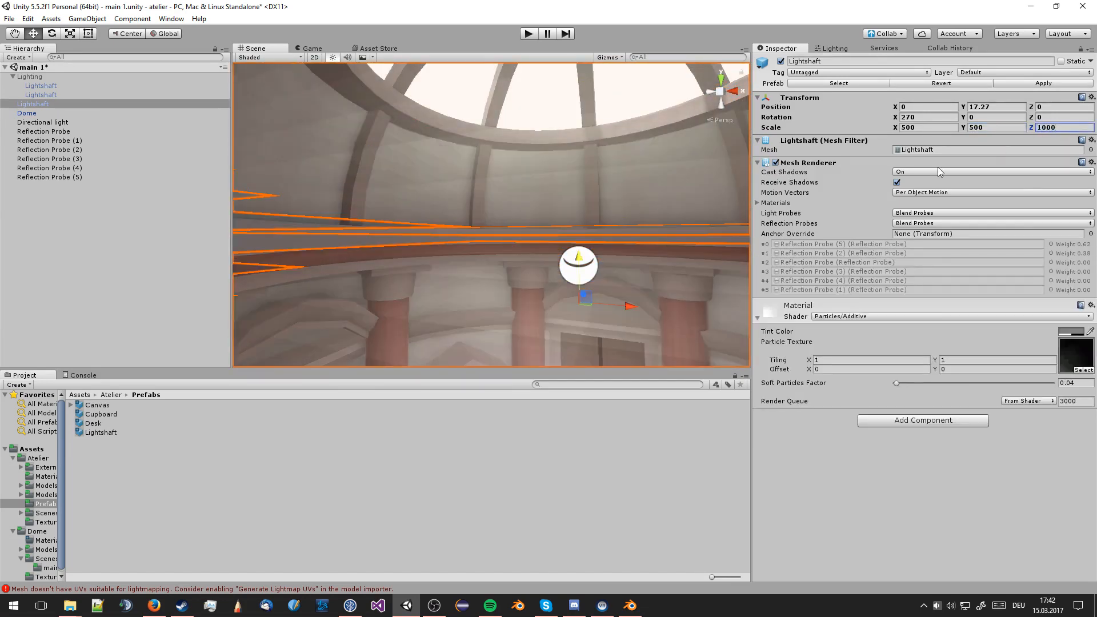
middle_click_drag(599, 243, 604, 211)
left_click_drag(598, 104, 597, 497)
scroll(589, 222, "down", 3)
middle_click_drag(589, 223, 579, 159)
right_click_drag(606, 227, 606, 222)
middle_click_drag(606, 227, 579, 273)
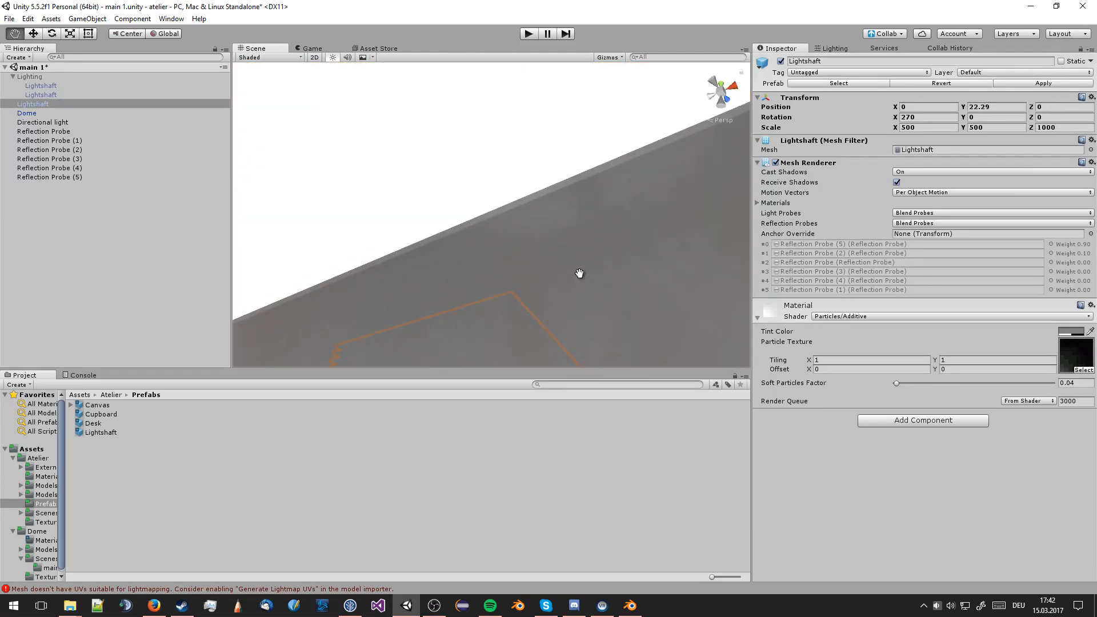
left_click_drag(579, 273, 579, 343, "alt")
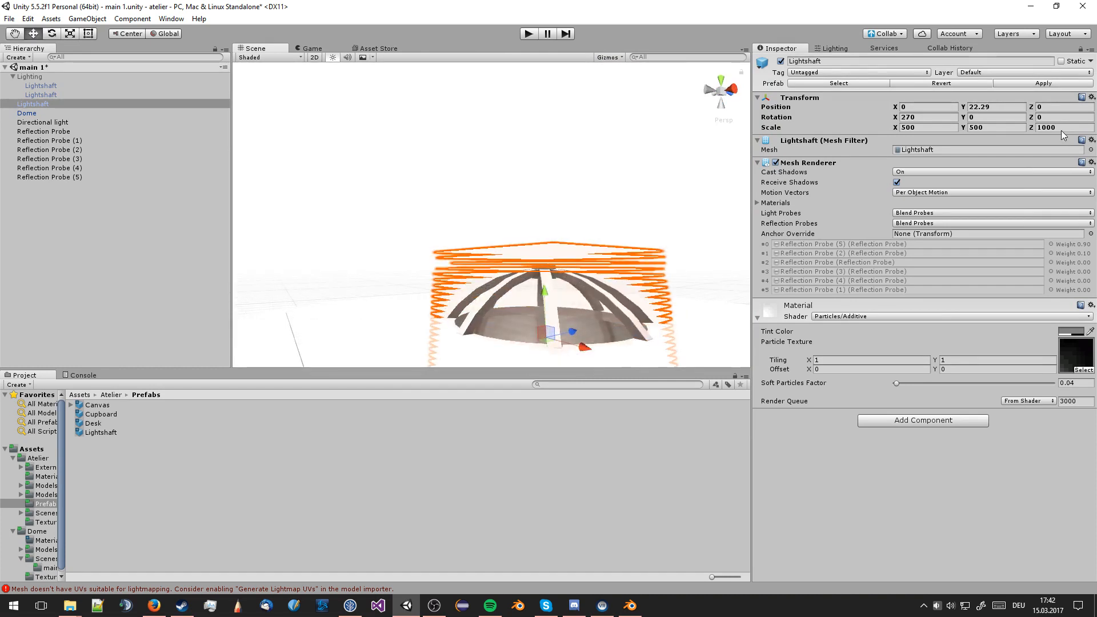
Set the light shaft's Z scale to 600 and lower it to a Y position of about 19.52
type("600")
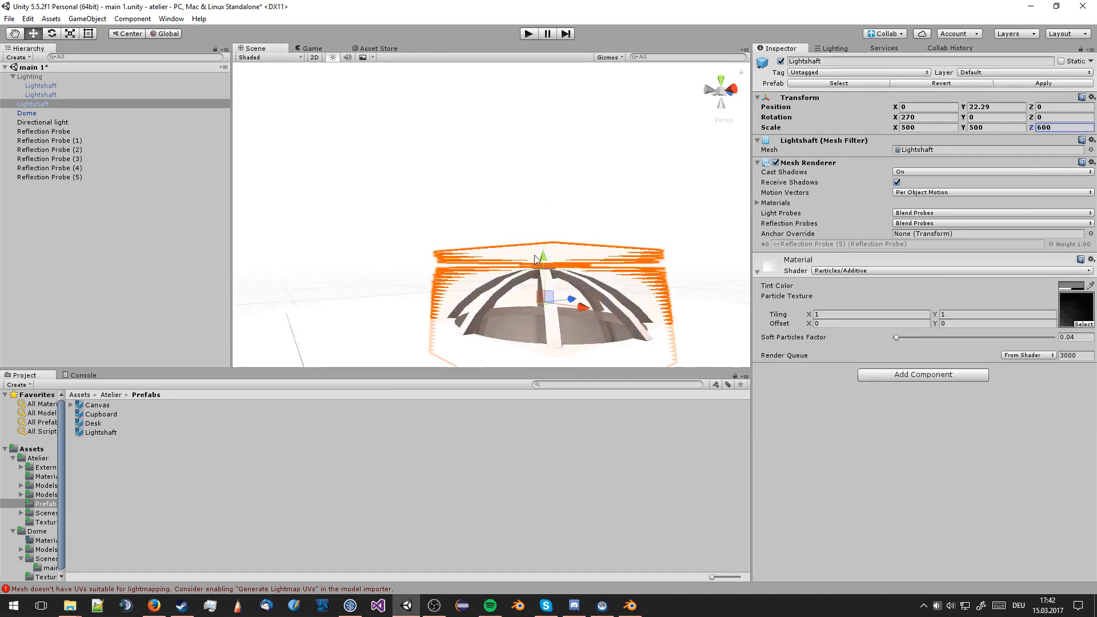
left_click_drag(543, 256, 563, 358)
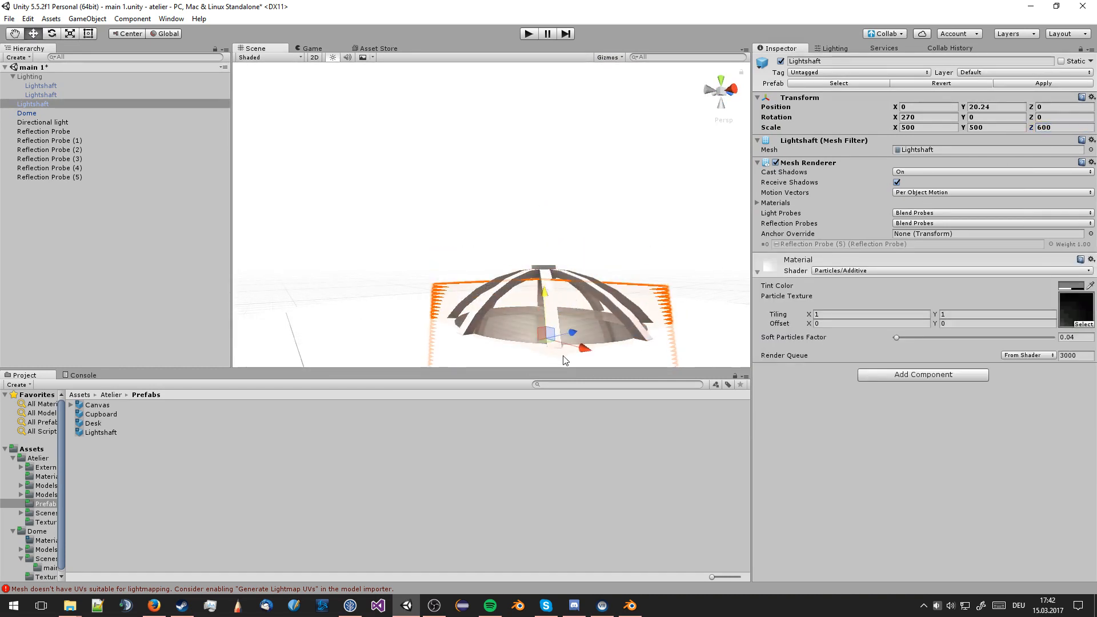
middle_click_drag(563, 358, 559, 145)
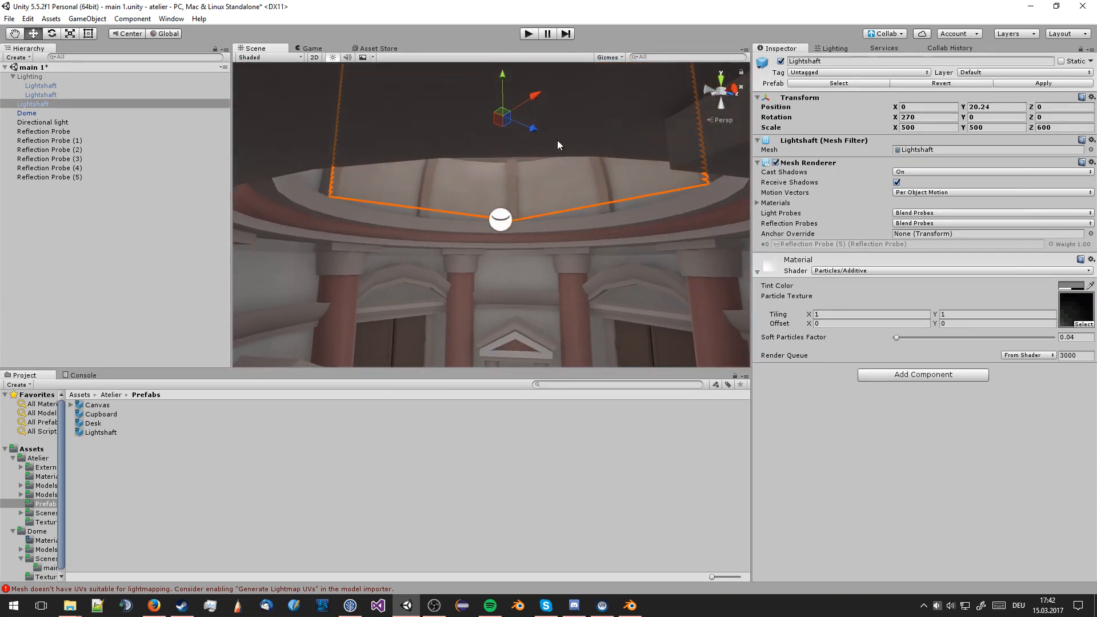
left_click_drag(508, 84, 504, 99)
Widen the light shaft beneath the skylight by setting its X and Y scale to 700
middle_click_drag(504, 99, 598, 116)
right_click_drag(556, 175, 592, 194)
middle_click_drag(592, 195, 600, 184)
scroll(601, 184, "down", 2)
left_click(917, 127)
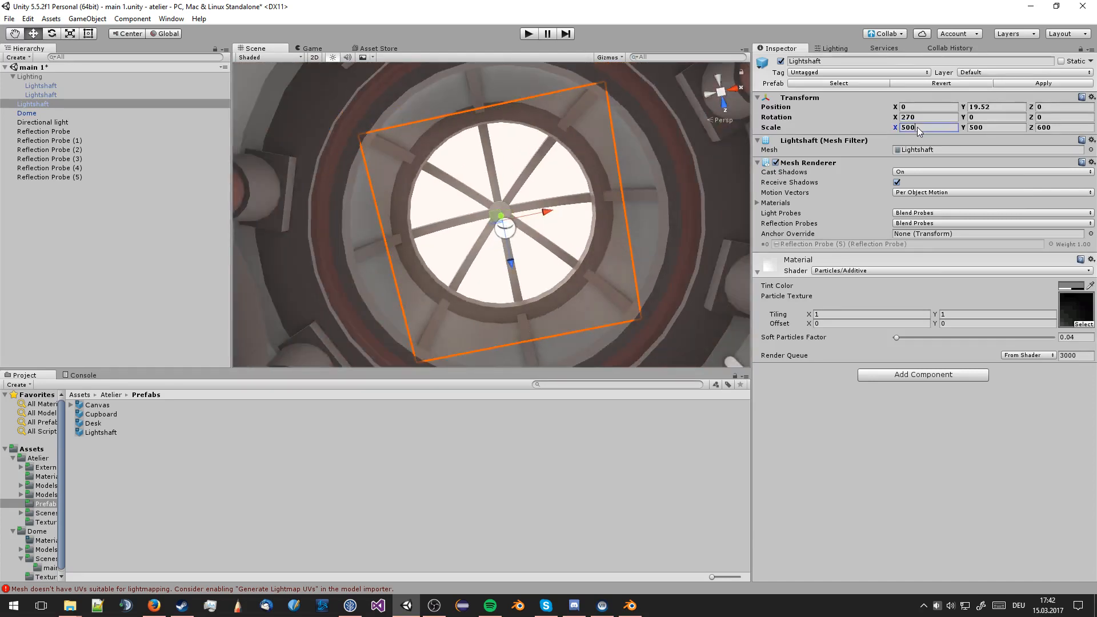
type("700")
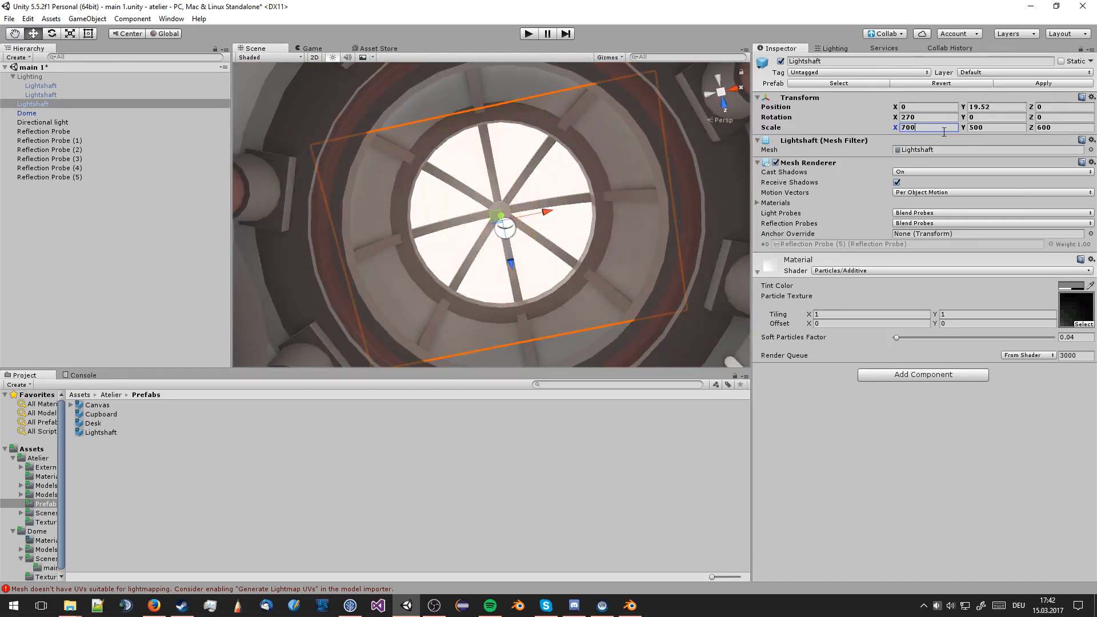
type("700")
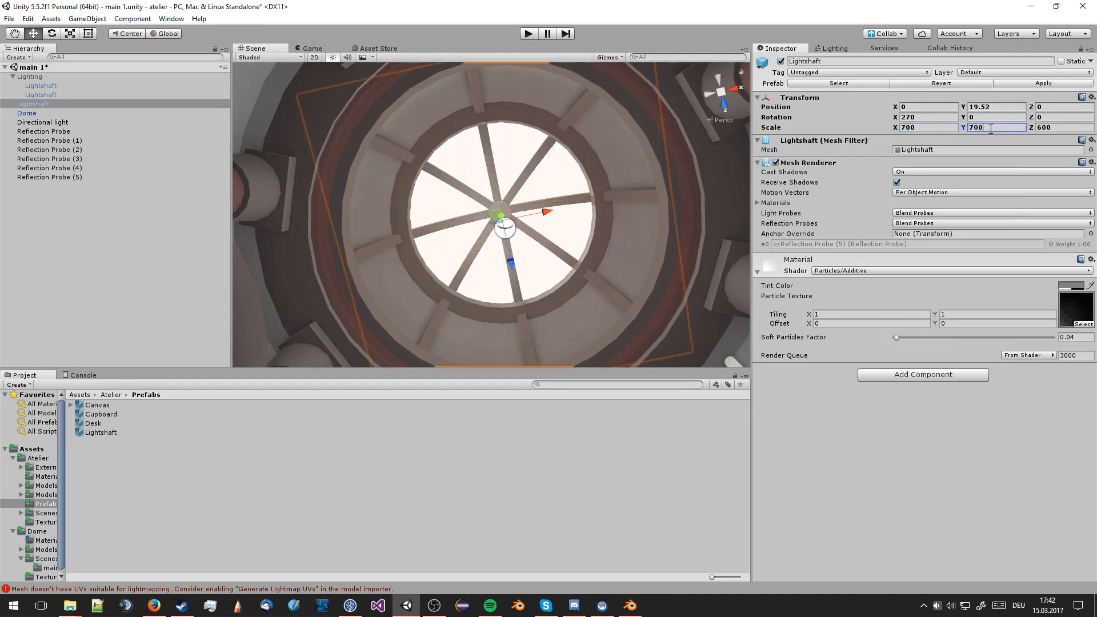
Raise the light shaft material's Soft Particles Factor to 0.08 and check the effect below the skylight
right_click_drag(596, 201, 591, 249)
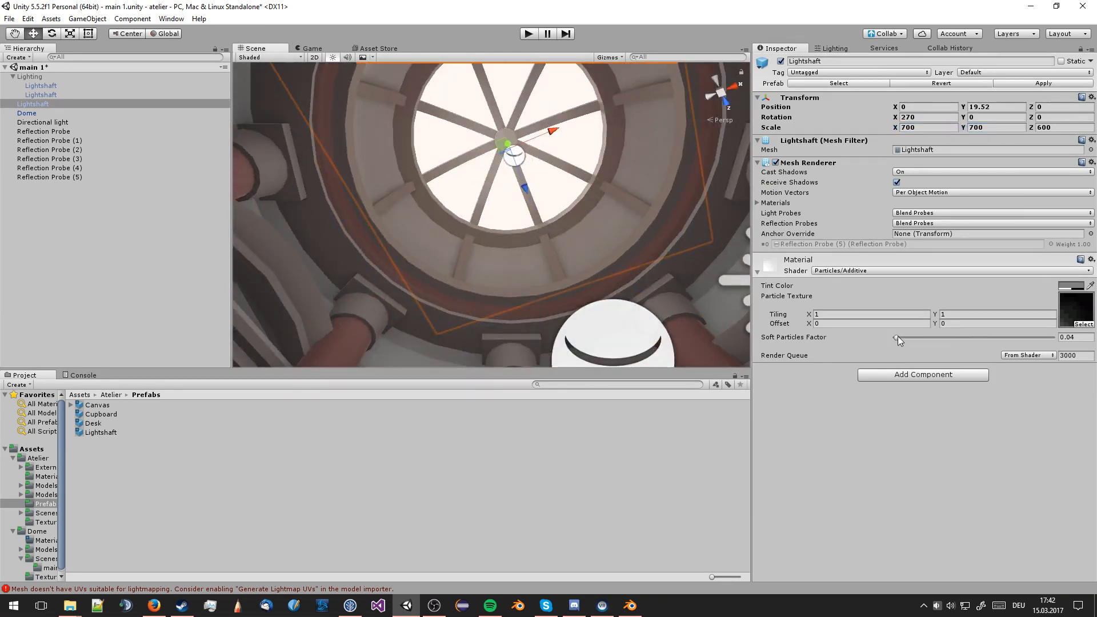
left_click_drag(896, 337, 900, 337)
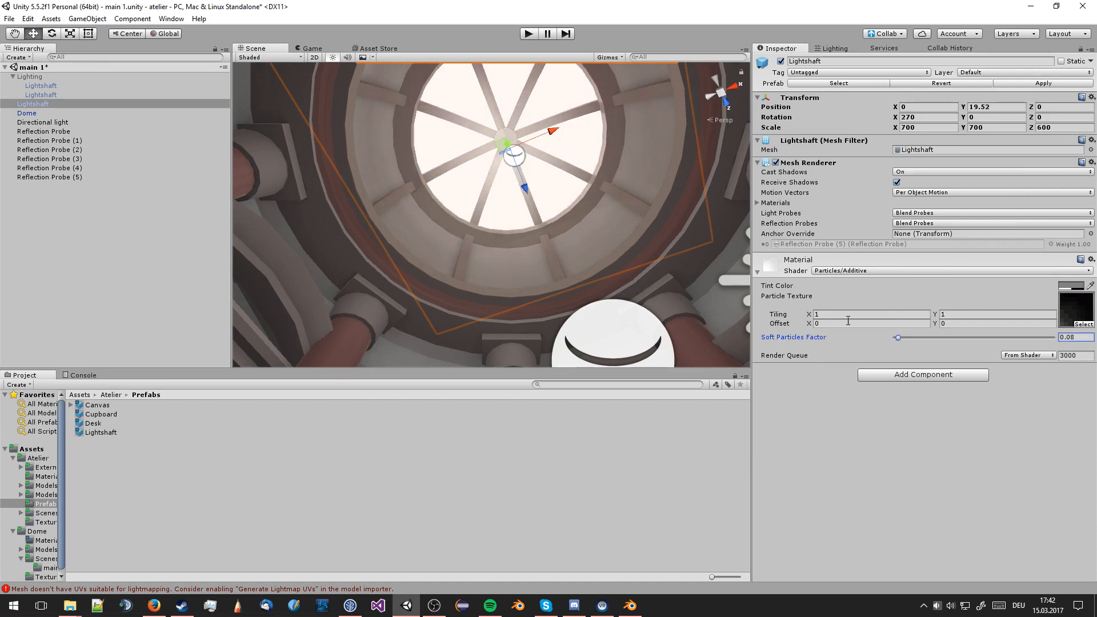
middle_click_drag(539, 195, 583, 181)
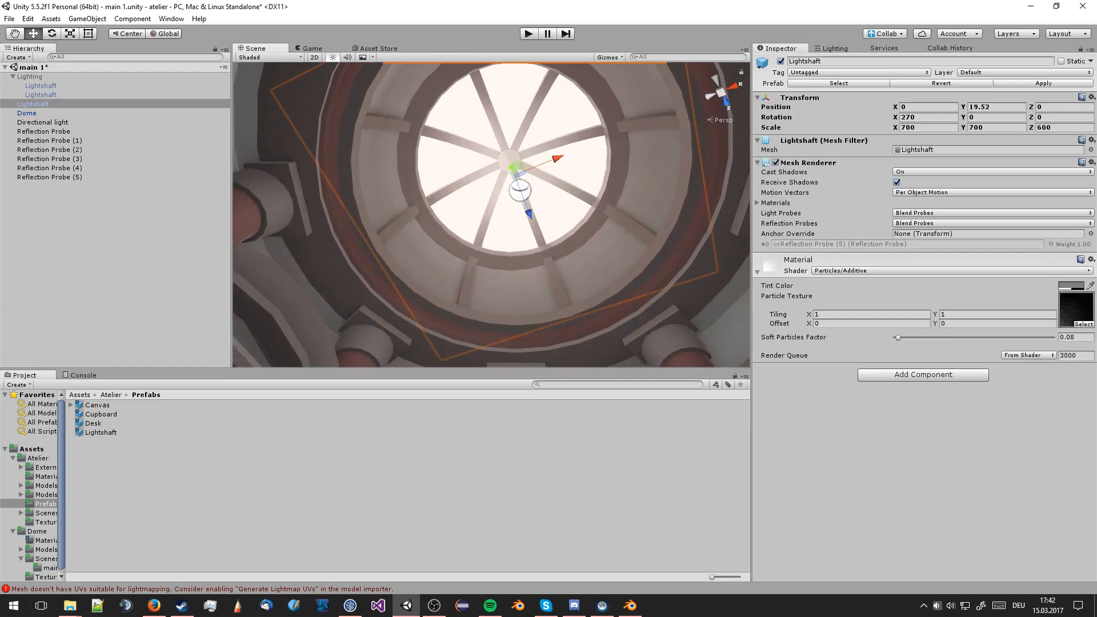
Change the light shaft material's tint color to white and set its Soft Particles Factor to 0.03
left_click(1073, 288)
left_click_drag(909, 327, 794, 246)
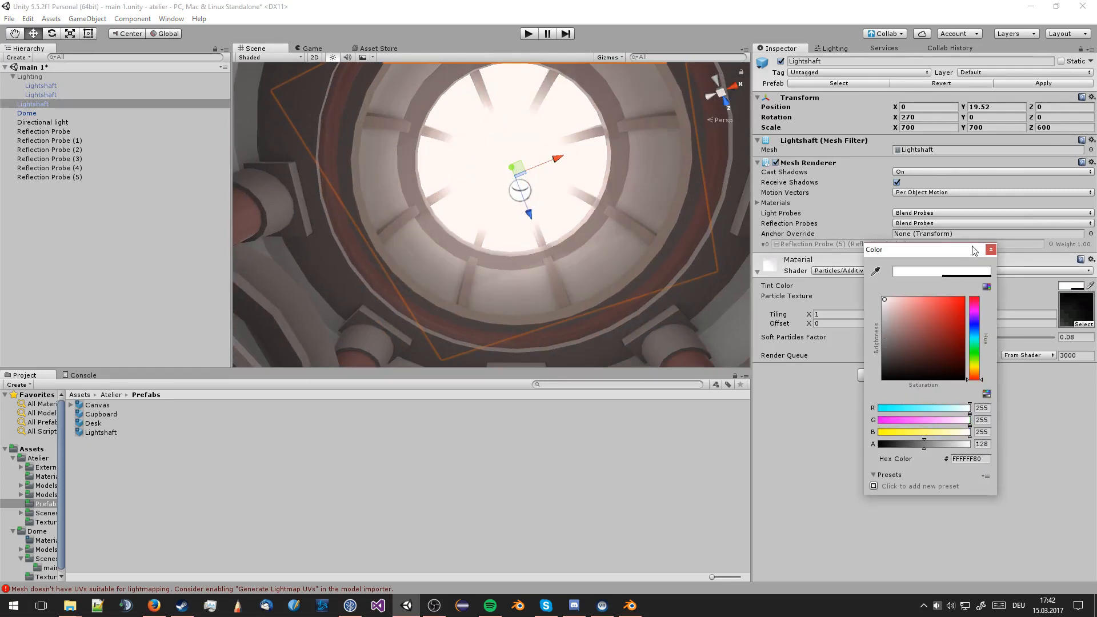
left_click(991, 250)
left_click_drag(900, 337, 896, 339)
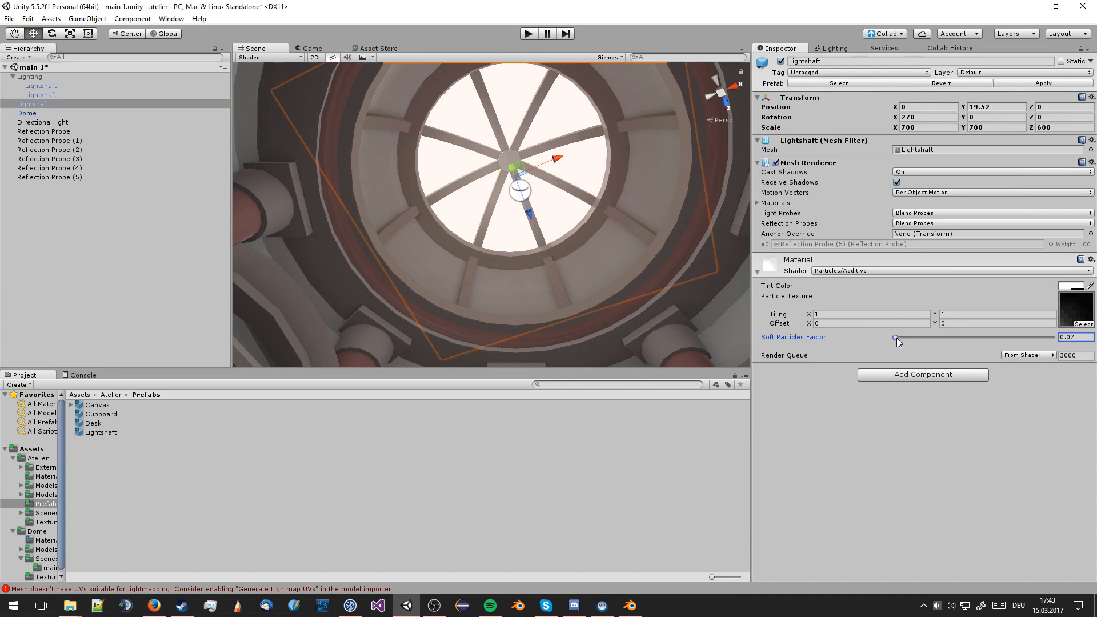
left_click_drag(897, 337, 897, 338)
Deselect the light shaft and examine its look around the skylight, columns and doors from outside and inside the dome
middle_click_drag(629, 180, 629, 247)
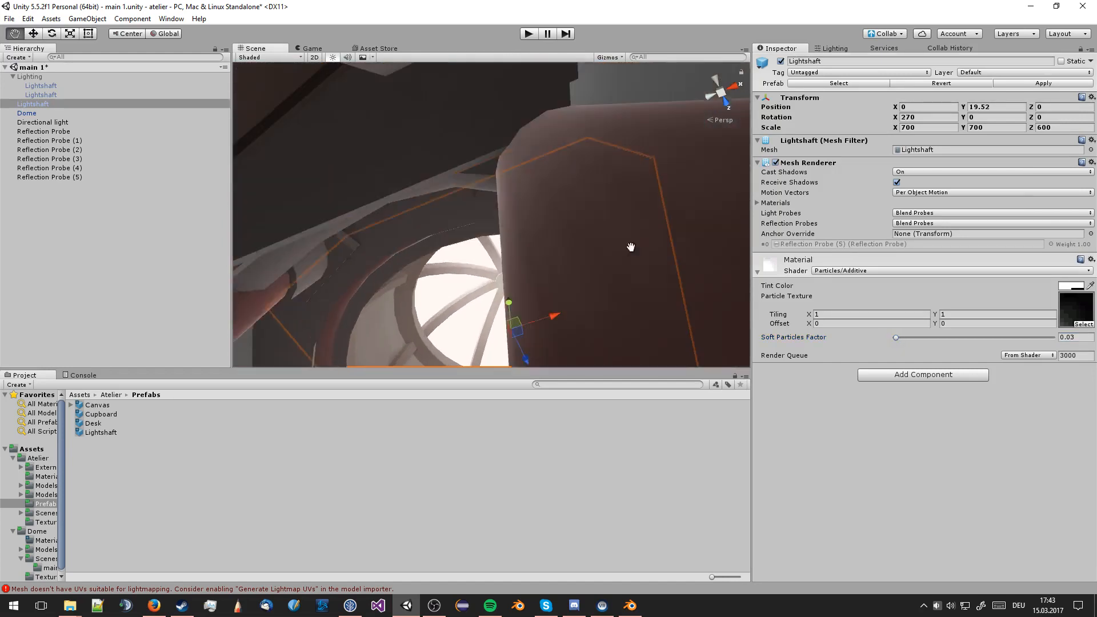
left_click_drag(629, 247, 671, 219, "alt")
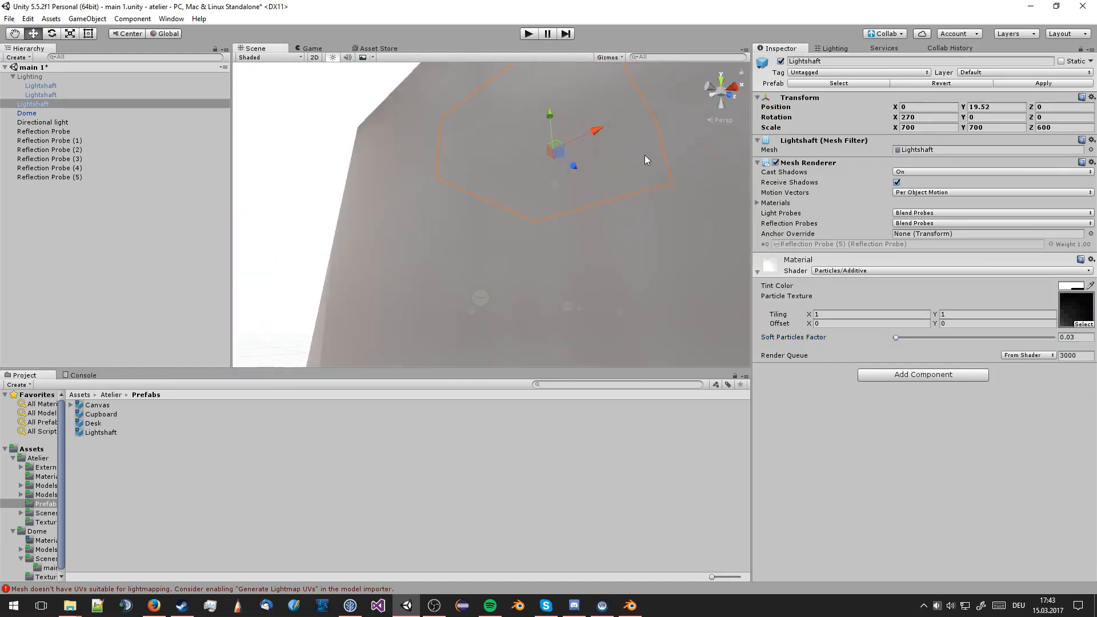
middle_click_drag(644, 160, 627, 242)
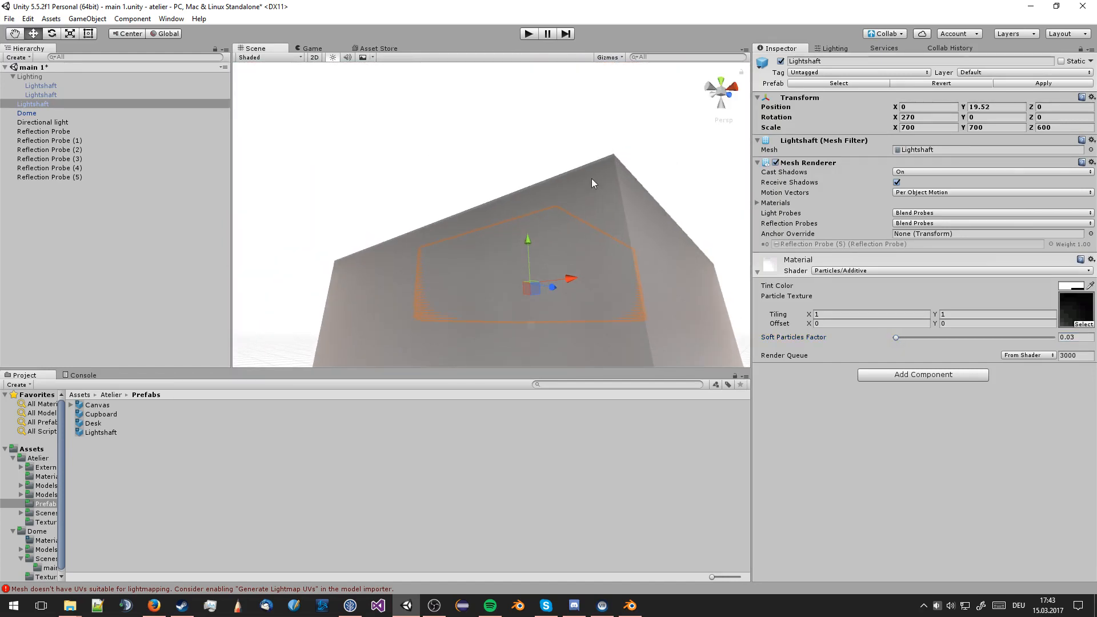
left_click(566, 100)
scroll(610, 250, "up", 3)
middle_click_drag(678, 323, 609, 125)
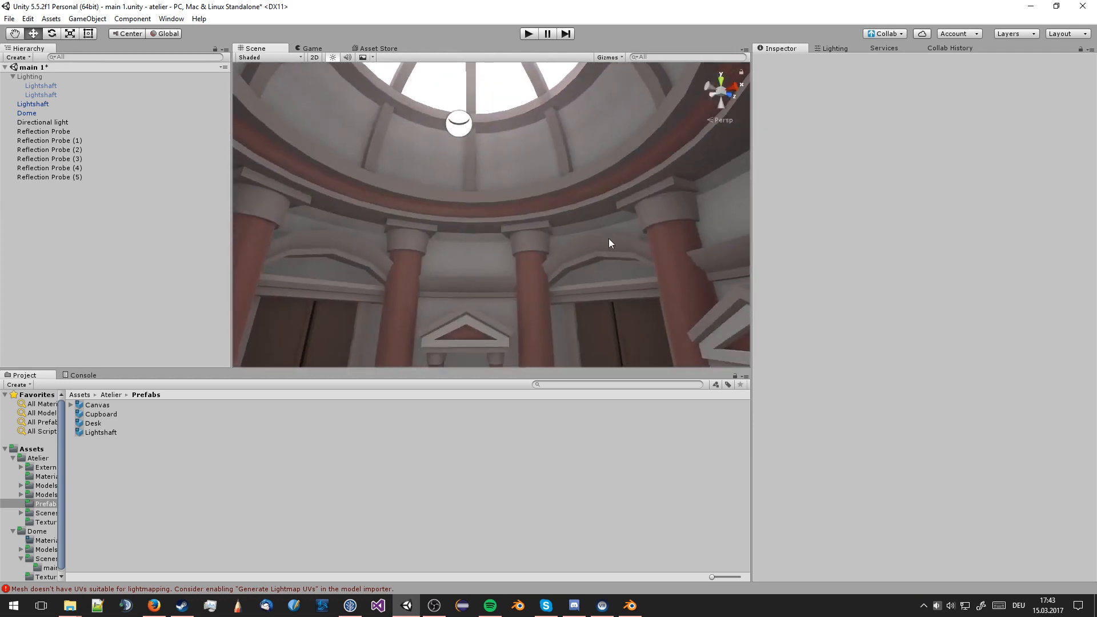
left_click_drag(608, 238, 576, 196, "alt")
scroll(578, 193, "up", 3)
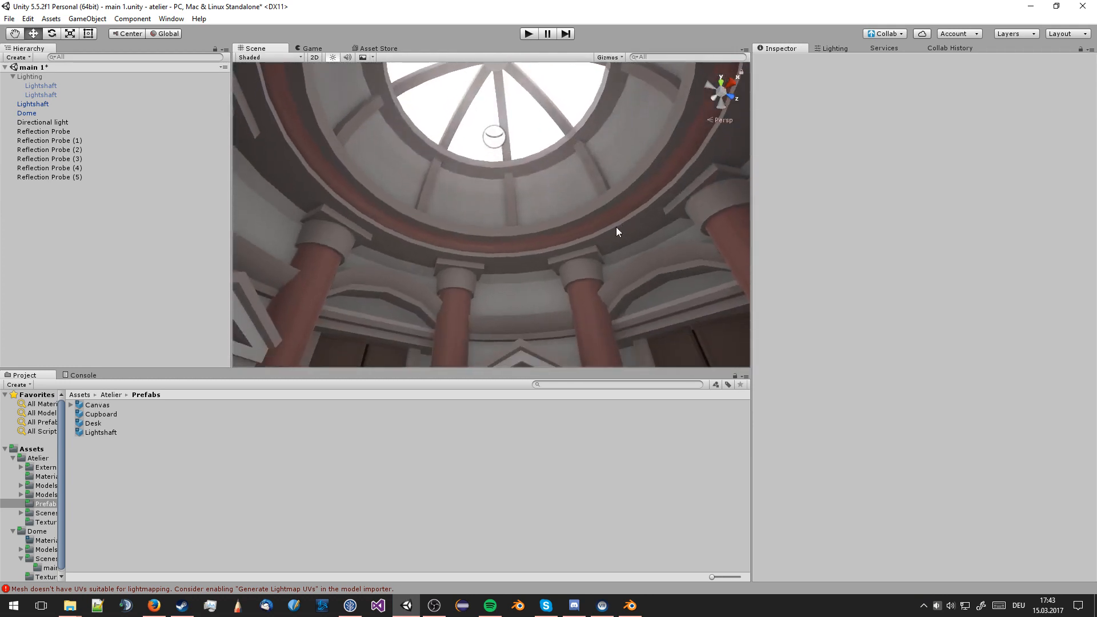
left_click_drag(616, 227, 646, 286, "alt")
scroll(594, 247, "up", 2)
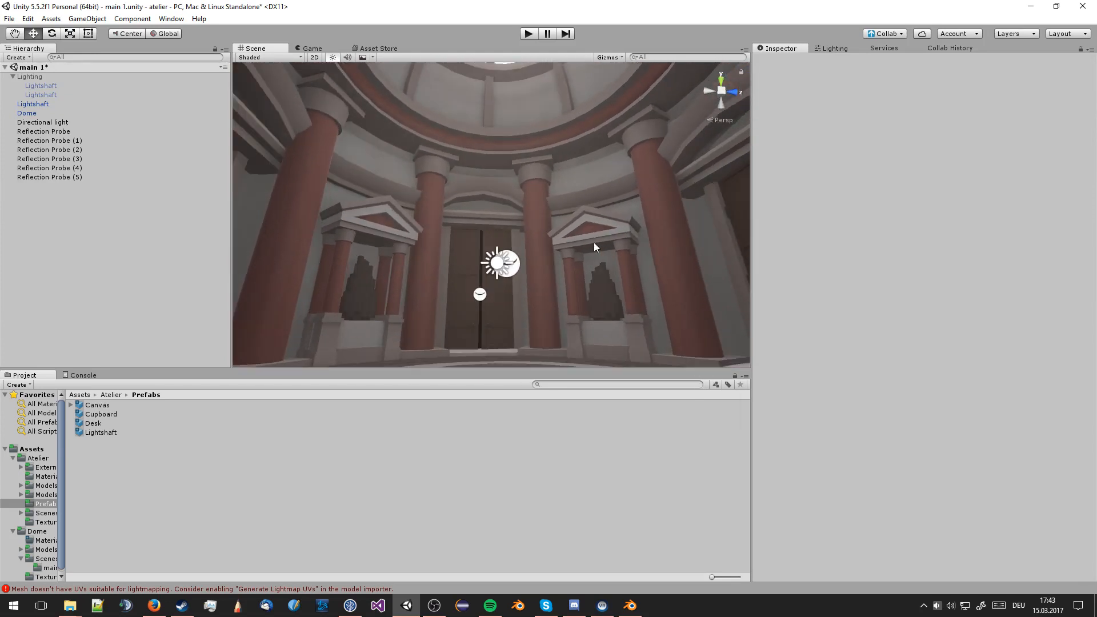
Resize the Scene view to a tall portrait format and frame the skylight, the door and the lit floor
left_click_drag(750, 264, 446, 255)
left_click_drag(284, 318, 337, 291, "alt")
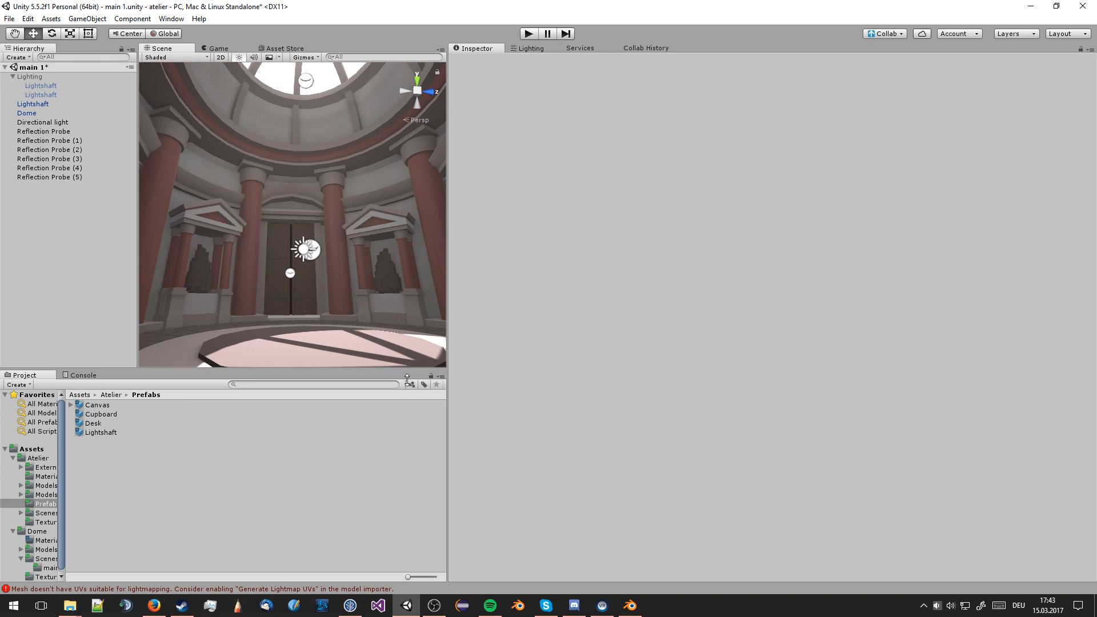
left_click_drag(407, 380, 400, 486)
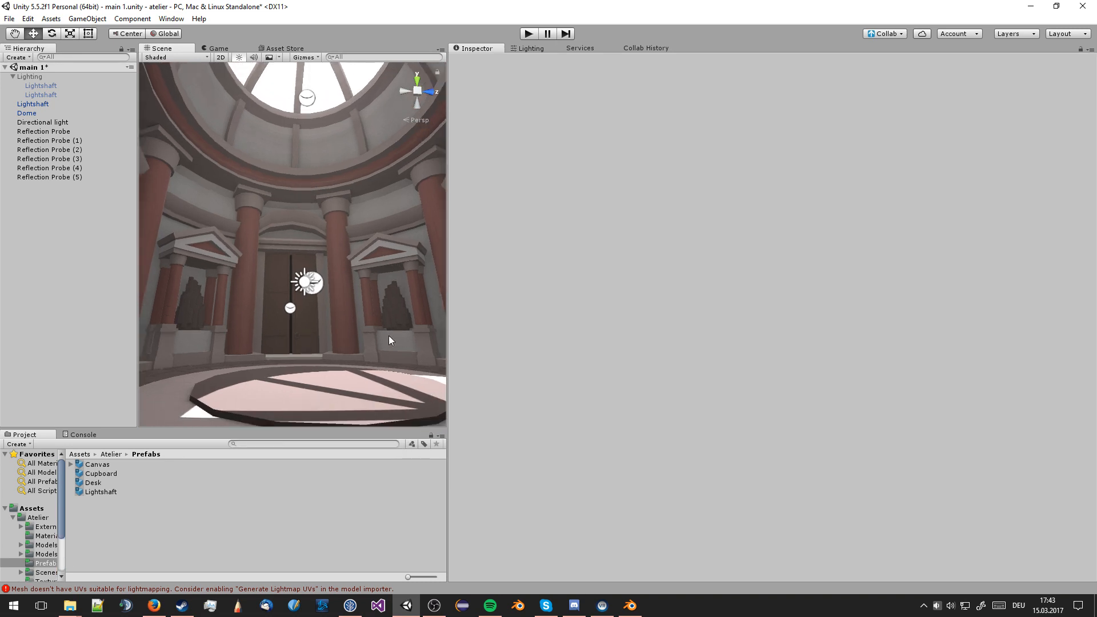
left_click_drag(390, 341, 370, 300, "alt")
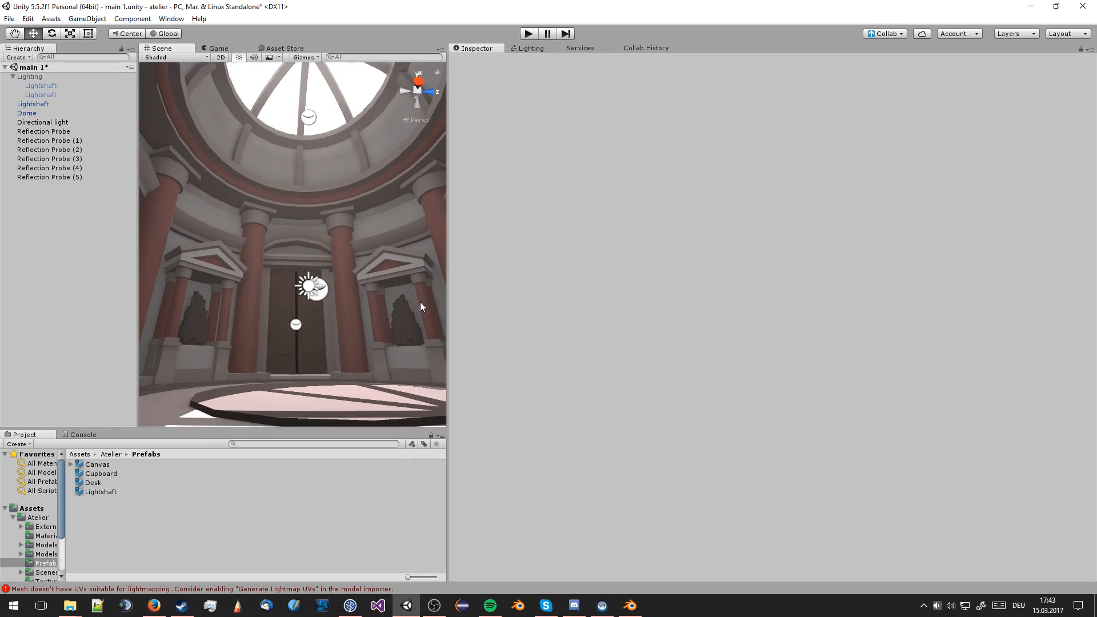
Capture the portrait Scene view as a region screenshot and upload it
key("Print")
left_click_drag(117, 38, 461, 465)
left_click(354, 477)
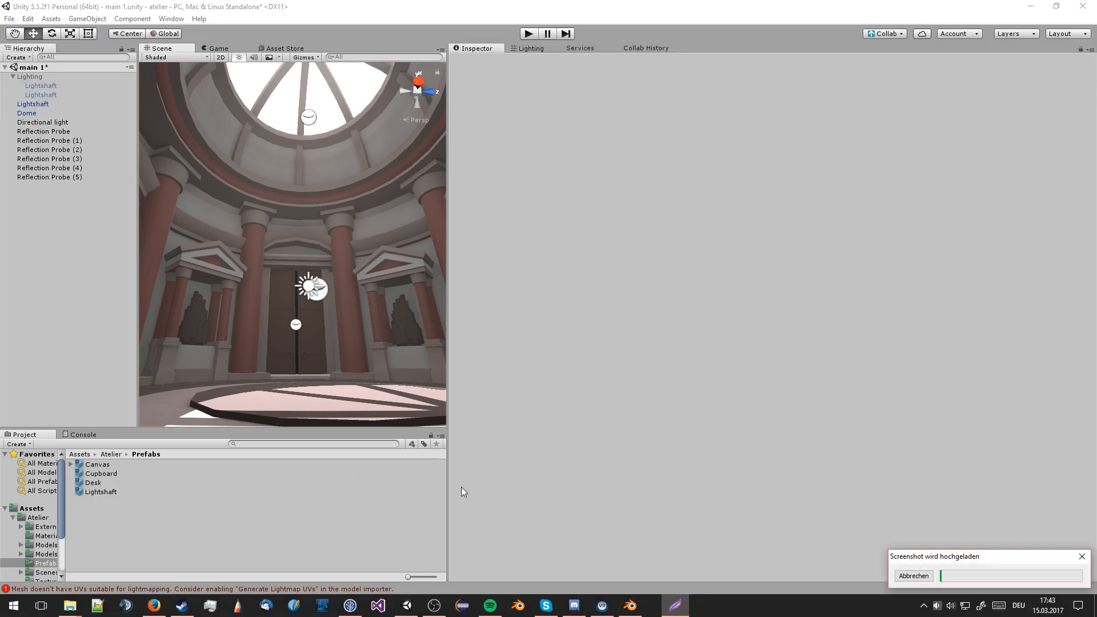
left_click(955, 576)
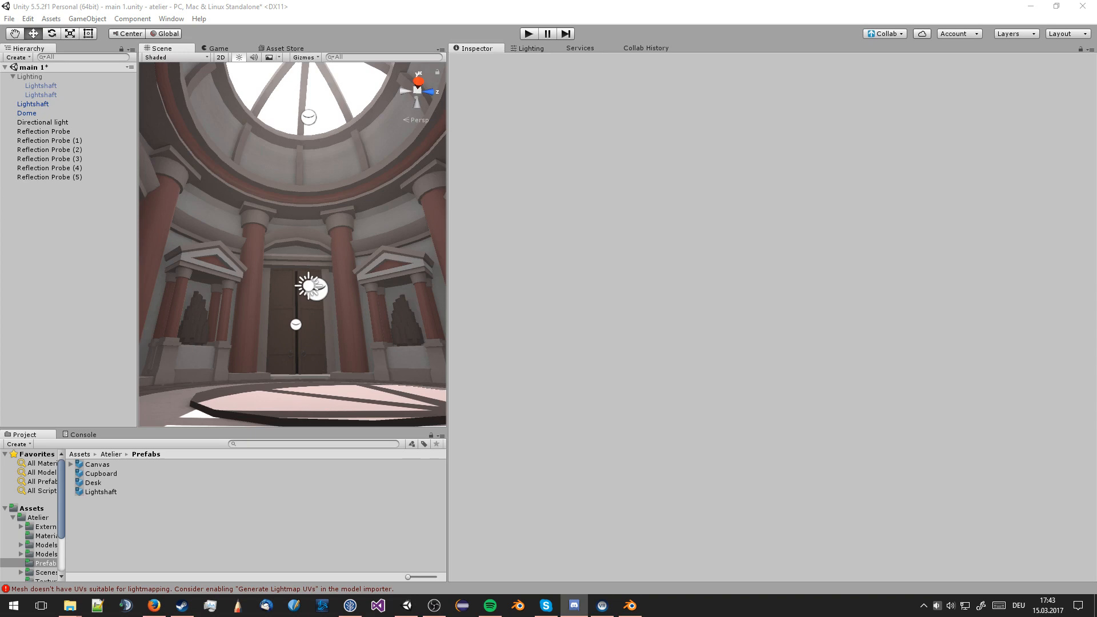
key("alt+Tab")
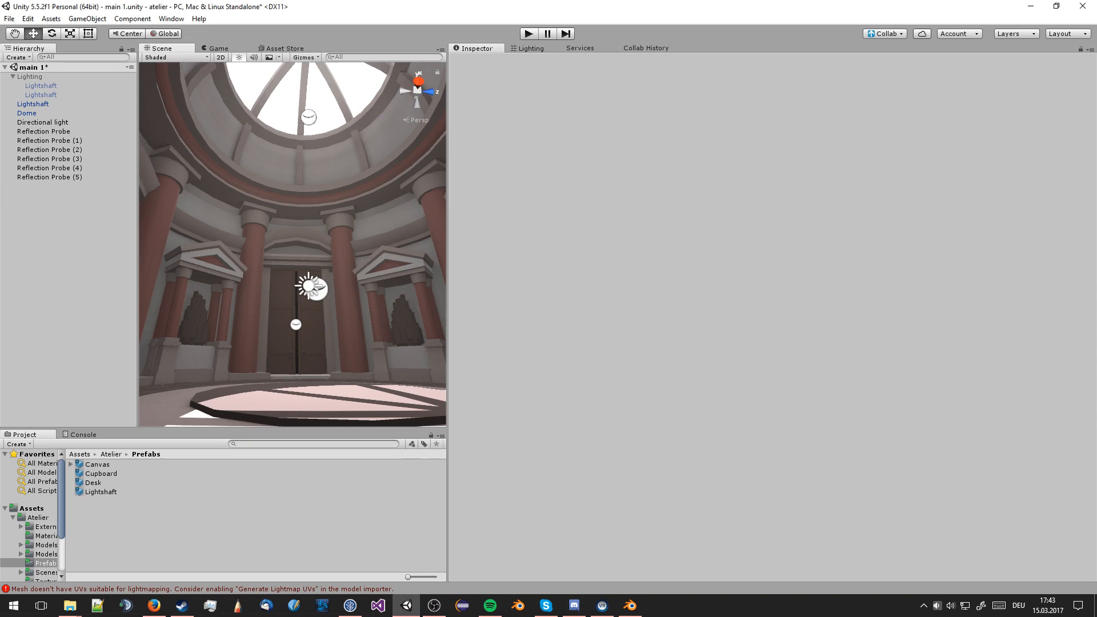
key("alt+Tab")
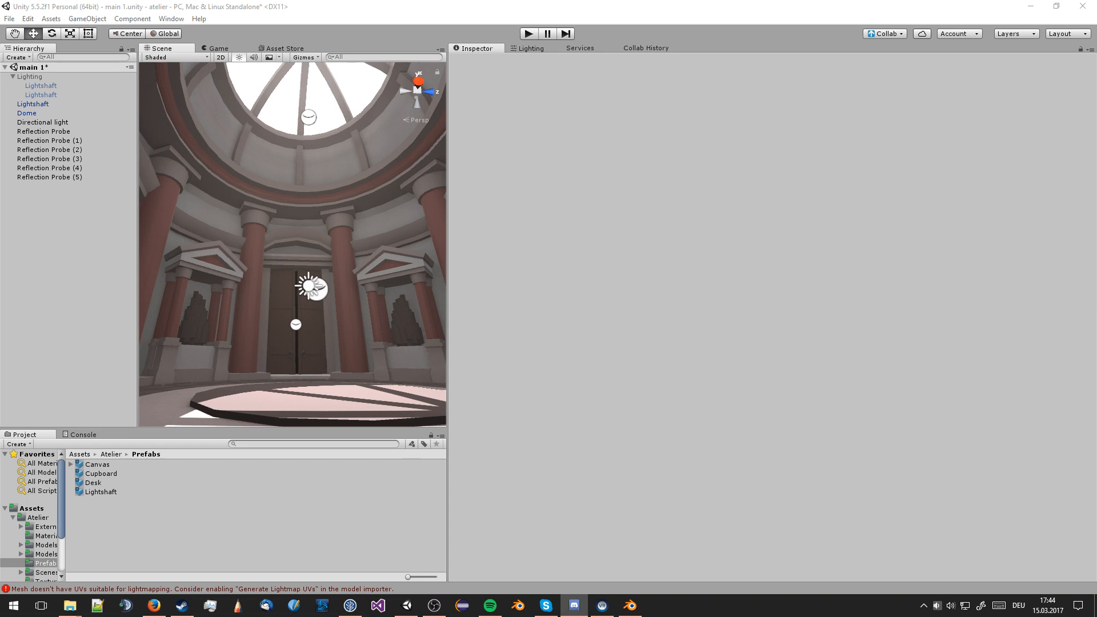
key("alt+Tab")
Widen the Scene view to a landscape format and examine the upper dome and skylight from inside
scroll(225, 257, "up", 1)
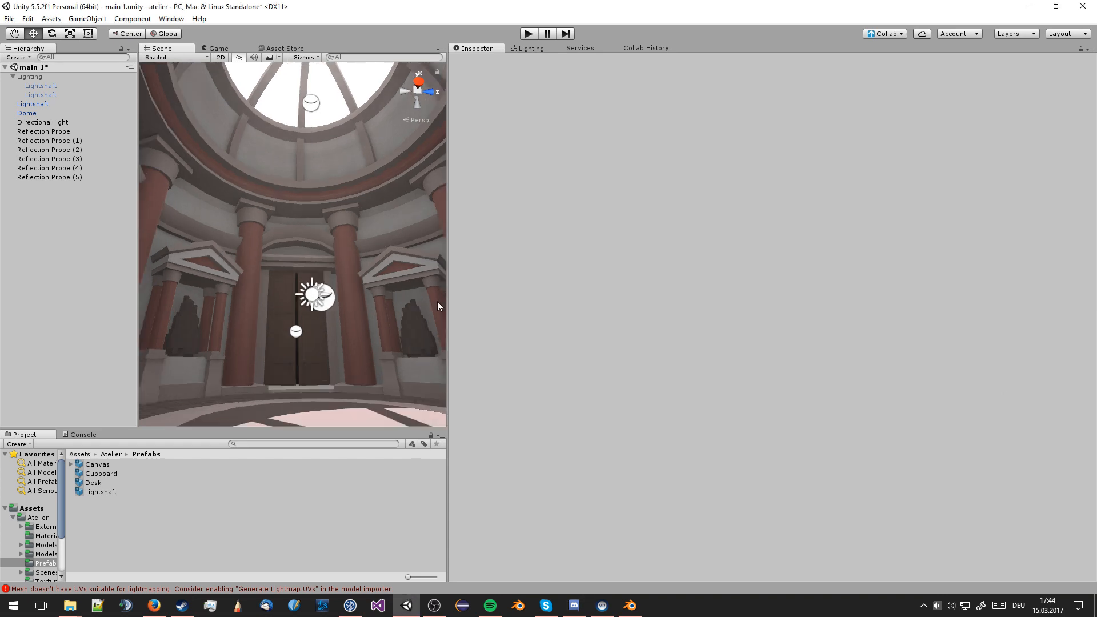
left_click_drag(446, 302, 784, 303)
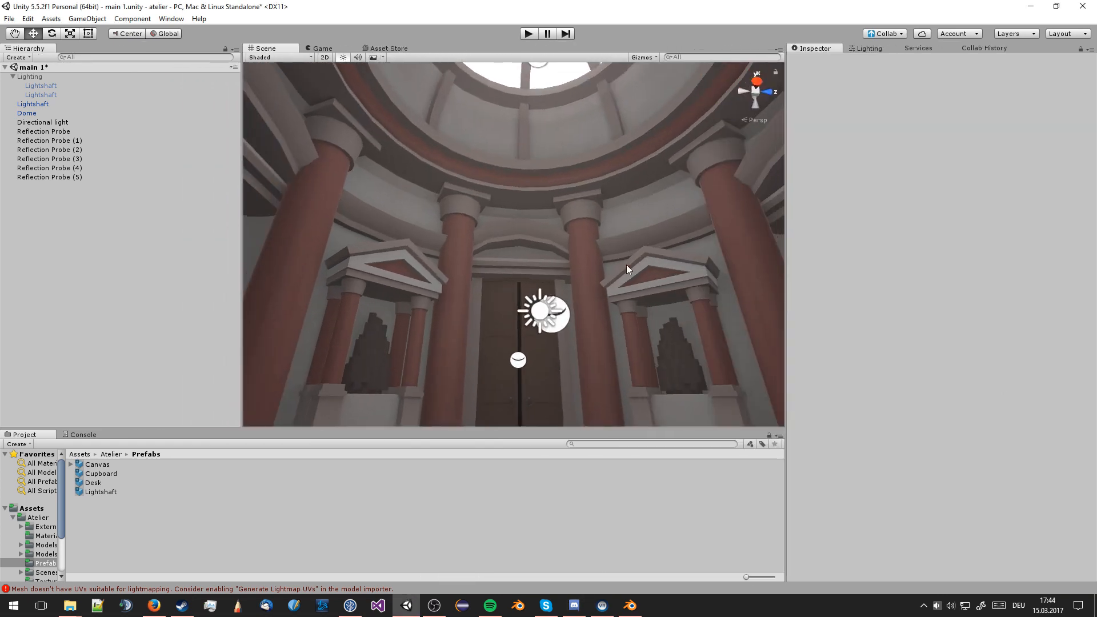
left_click_drag(626, 265, 533, 245, "alt")
middle_click_drag(533, 244, 489, 235)
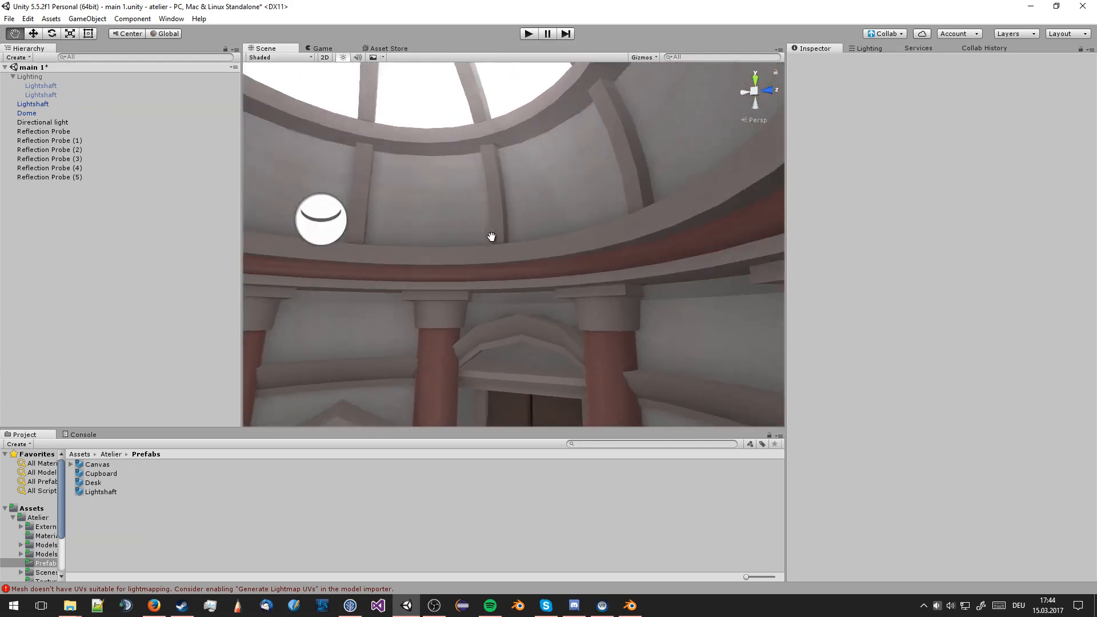
left_click_drag(489, 235, 512, 171, "alt")
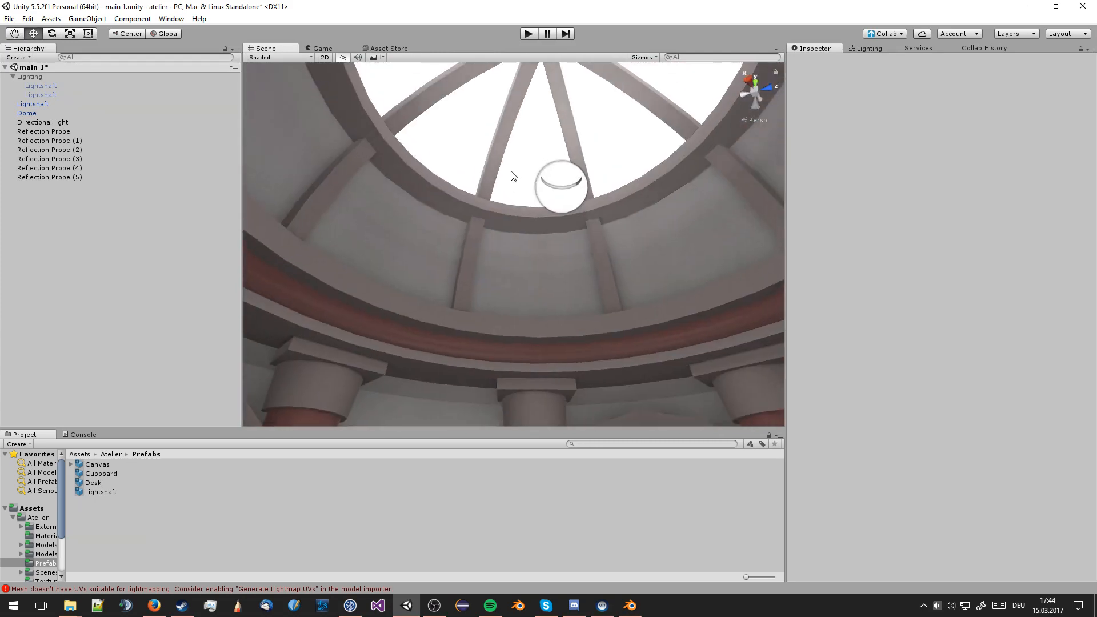
Examine the skylight from below and the doors, niches and sunlit floor around the dome's interior
scroll(525, 252, "down", 3)
middle_click_drag(527, 254, 544, 215)
left_click_drag(544, 215, 569, 161, "alt")
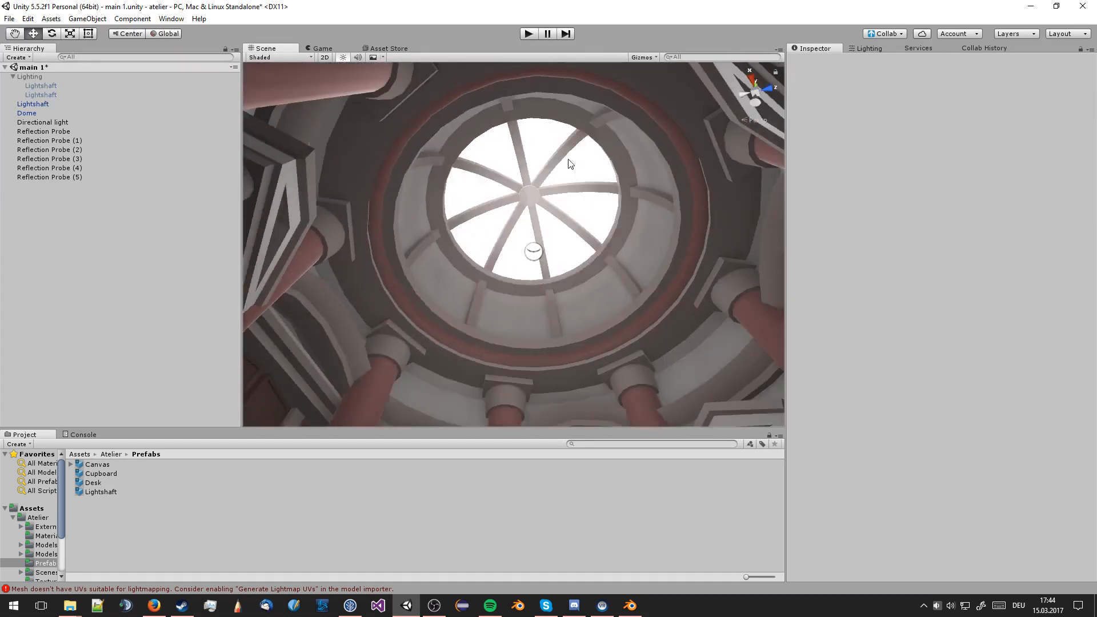
mouse_move(570, 173)
middle_mouse_down()
mouse_move(558, 149)
mouse_move(558, 167)
middle_mouse_up()
right_click_drag(547, 199, 525, 285)
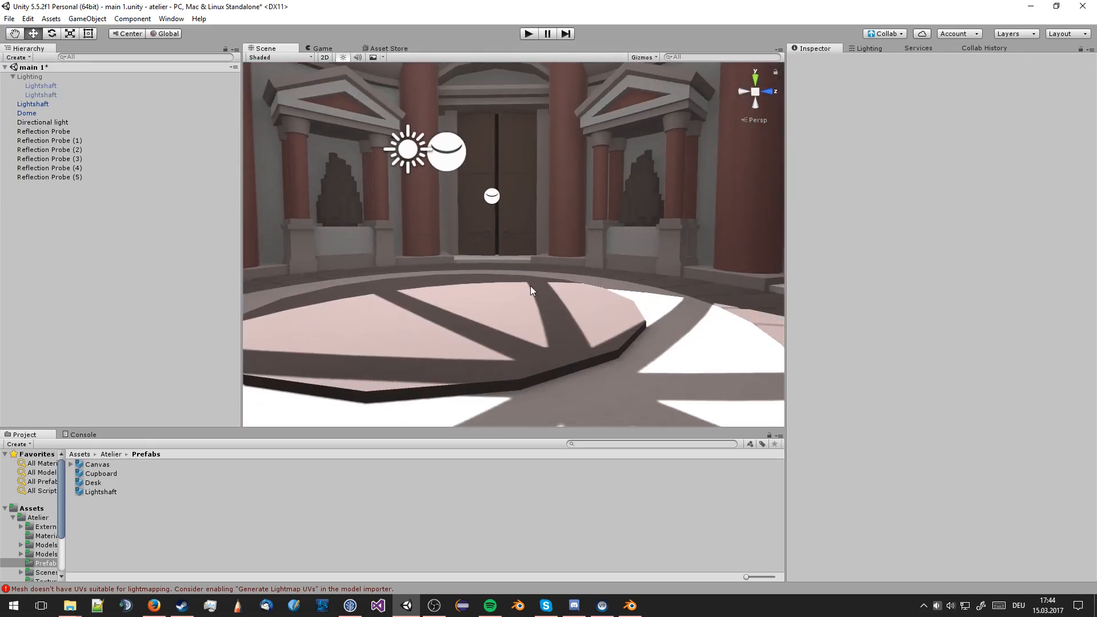
left_click(662, 201)
right_click_drag(663, 201, 557, 111)
left_click(556, 106)
right_click_drag(549, 176, 571, 213)
middle_click_drag(570, 214, 450, 270)
left_click(450, 270)
middle_click_drag(592, 262, 530, 246)
right_click_drag(530, 247, 673, 269)
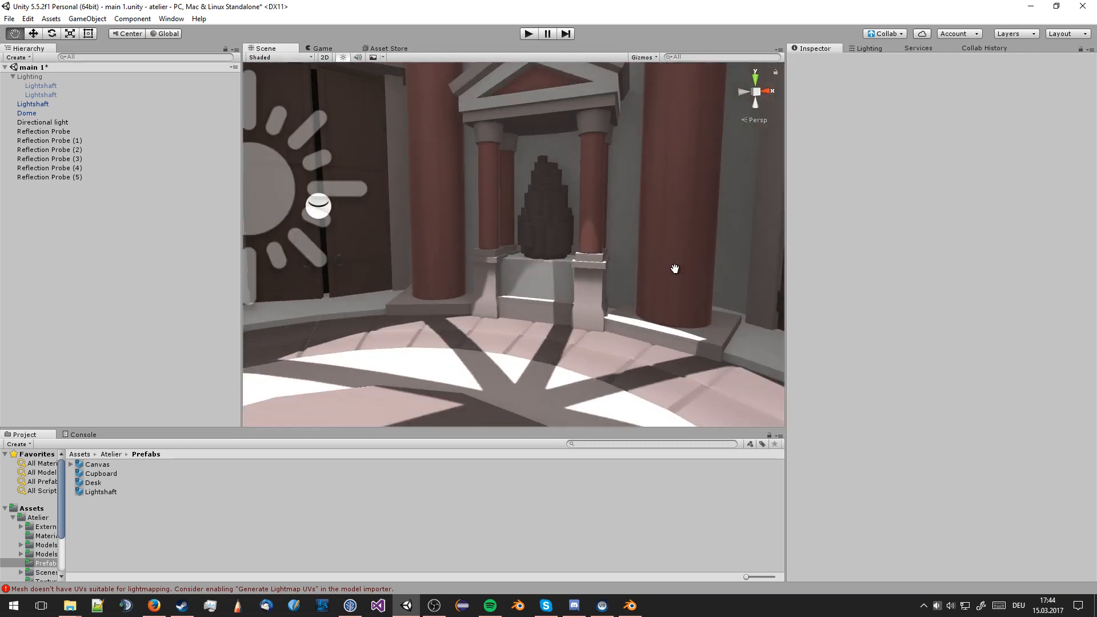
Inspect the stepped sculpture inside a niche up close and the surrounding columns, floor shadows and dome ceiling
middle_click_drag(673, 269, 646, 239)
scroll(646, 239, "up", 3)
scroll(637, 188, "up", 3)
middle_click_drag(636, 187, 619, 218)
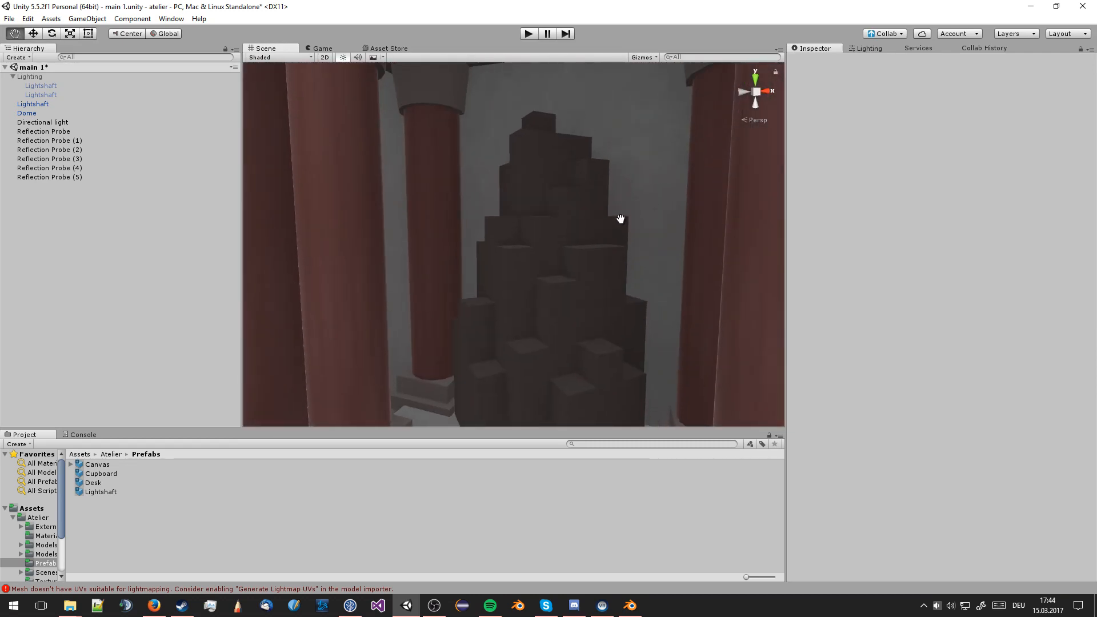
scroll(541, 240, "down", 5)
middle_click_drag(496, 296, 553, 247)
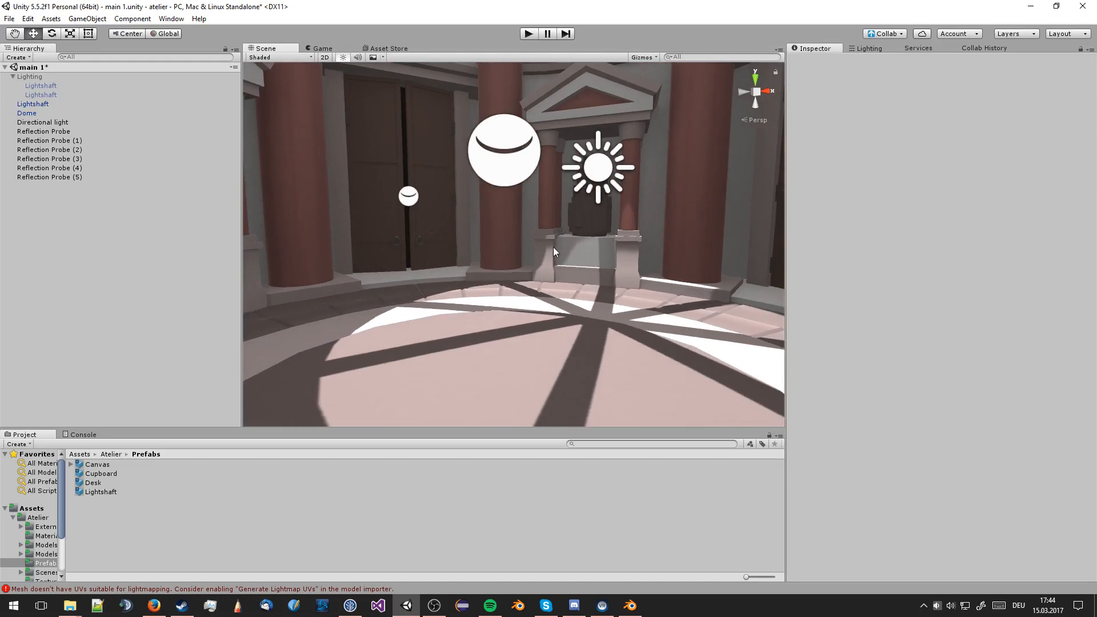
scroll(553, 247, "down", 2)
right_click_drag(501, 273, 501, 141)
key("d")
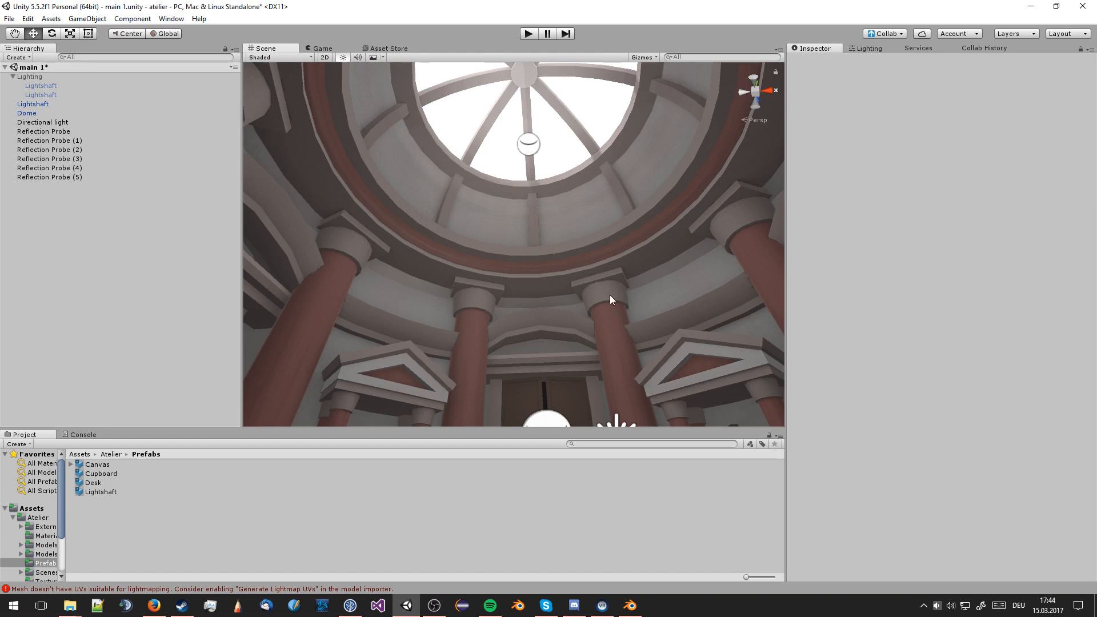
right_click_drag(455, 314, 546, 297)
Rotate the directional light to about X 79.678, Y 85.452, Z 239.953 to shift the skylight's shadow on the floor
left_click(583, 191)
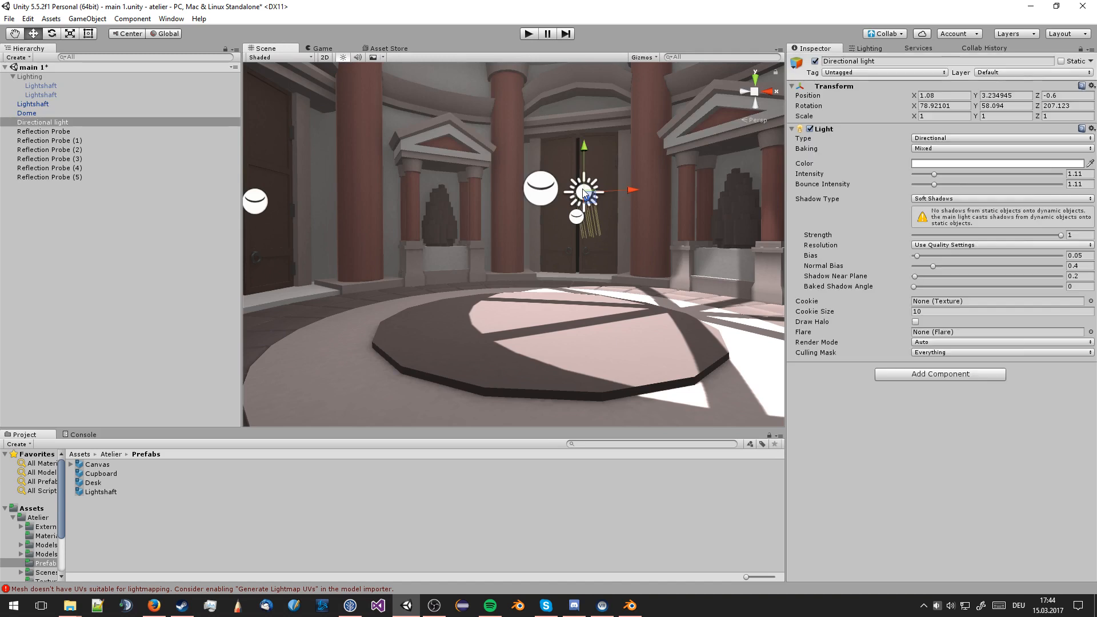
left_click(937, 164)
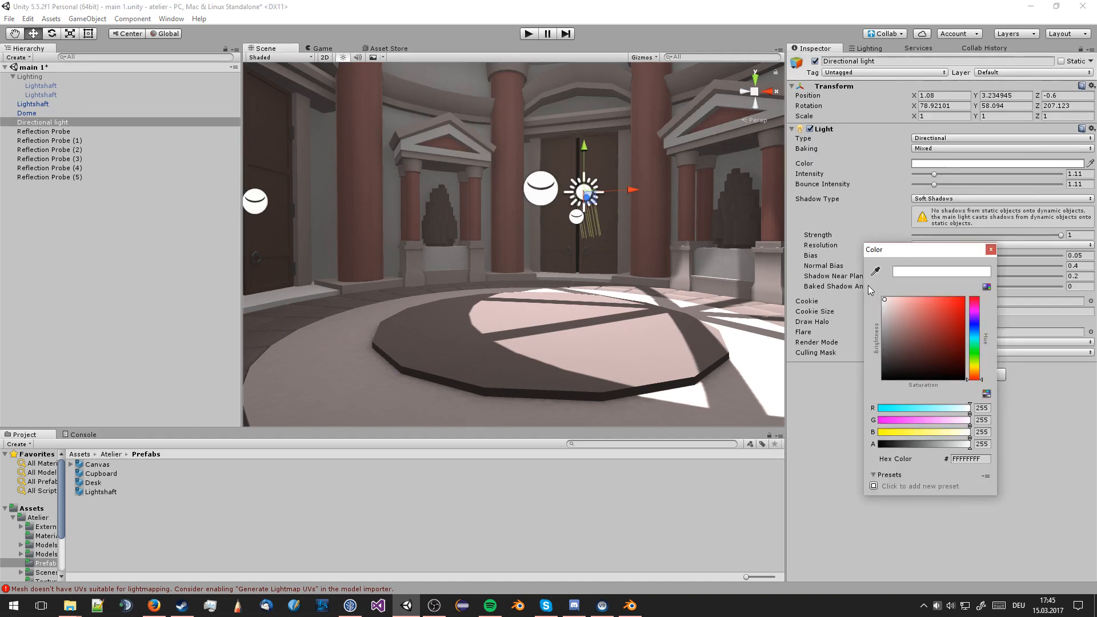
left_click(990, 249)
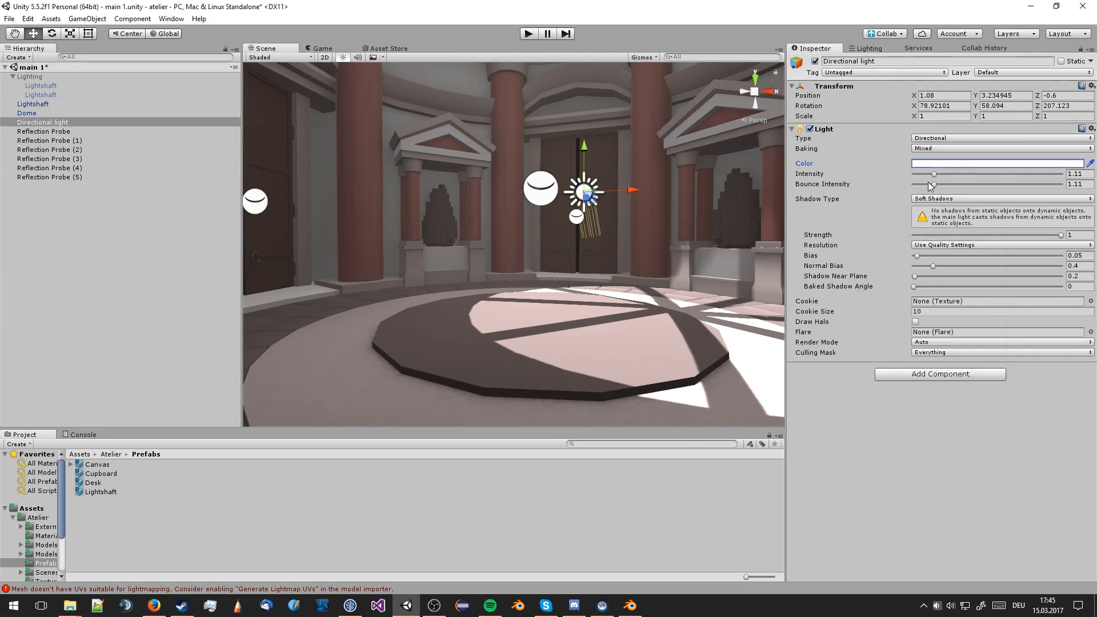
scroll(459, 176, "up", 2)
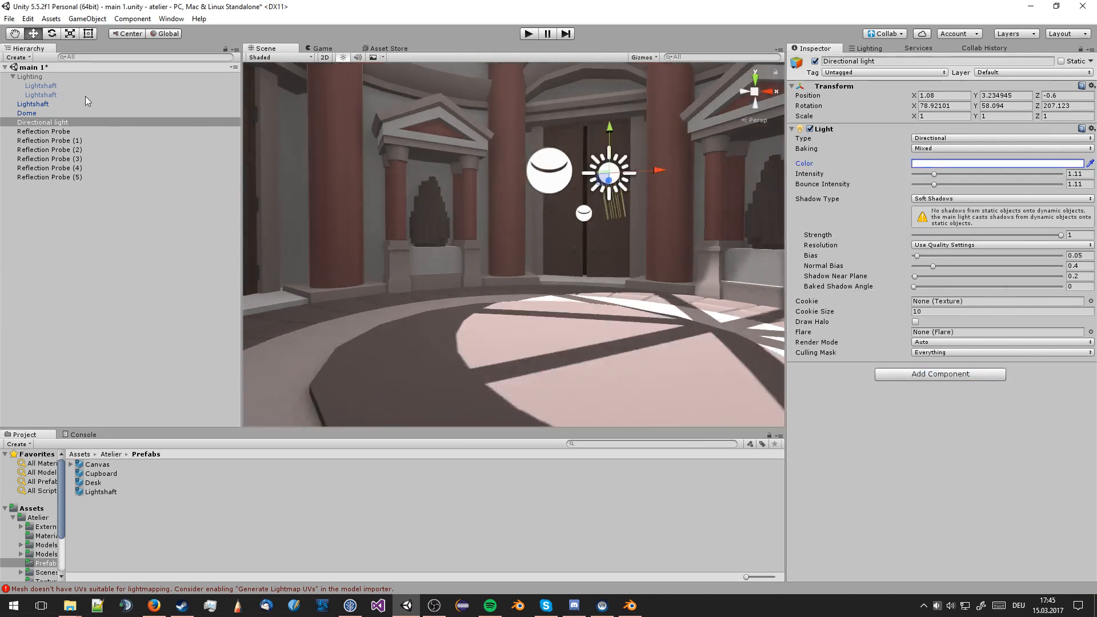
left_click(52, 34)
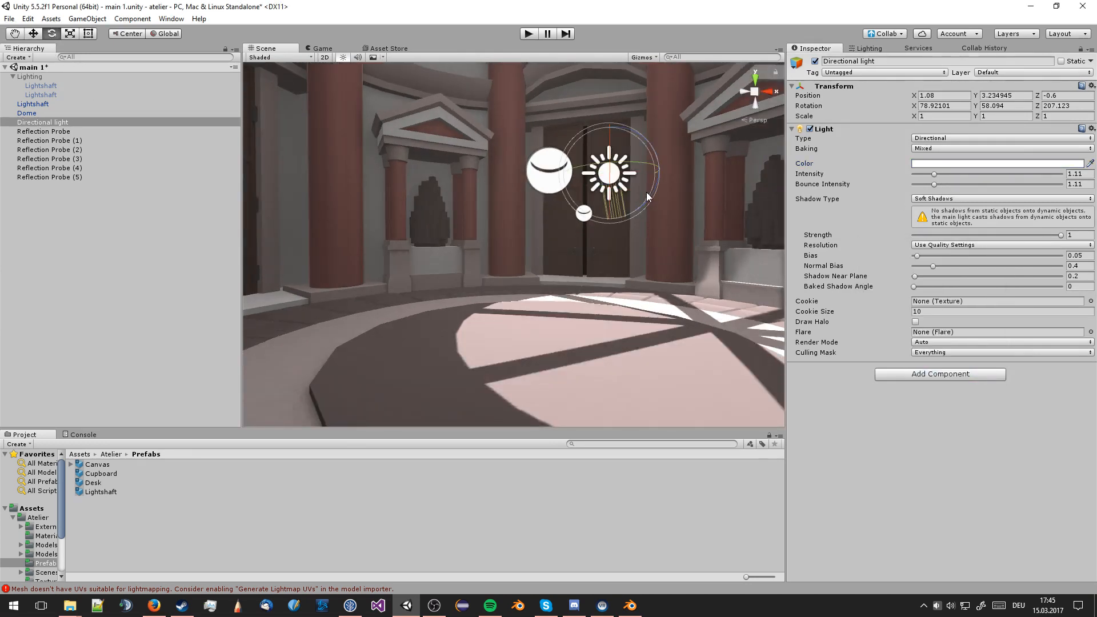
left_click_drag(647, 196, 650, 193)
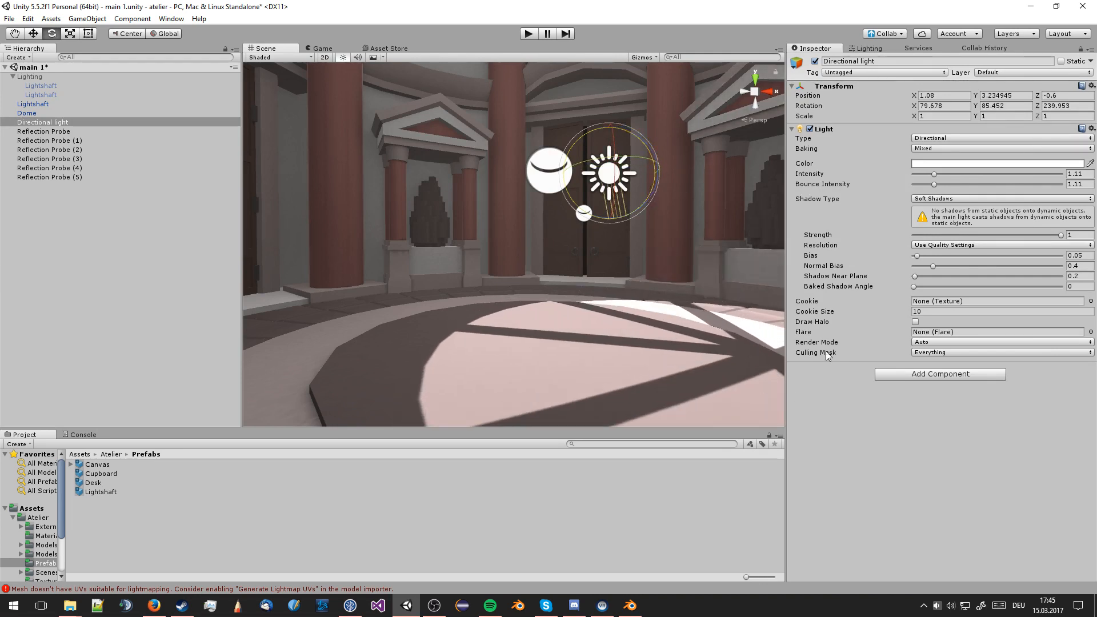
Set the directional light's shadow normal bias to 0.8 and its shadow near plane to 0.12
left_click_drag(933, 265, 1087, 272)
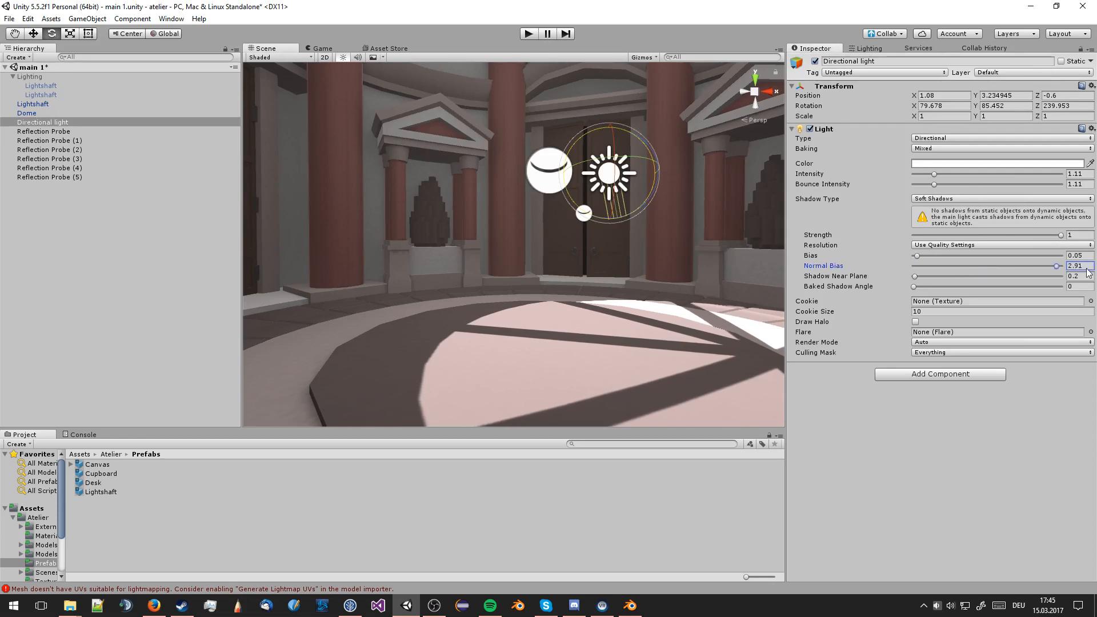
left_click_drag(971, 266, 999, 277)
left_click_drag(856, 279, 974, 289)
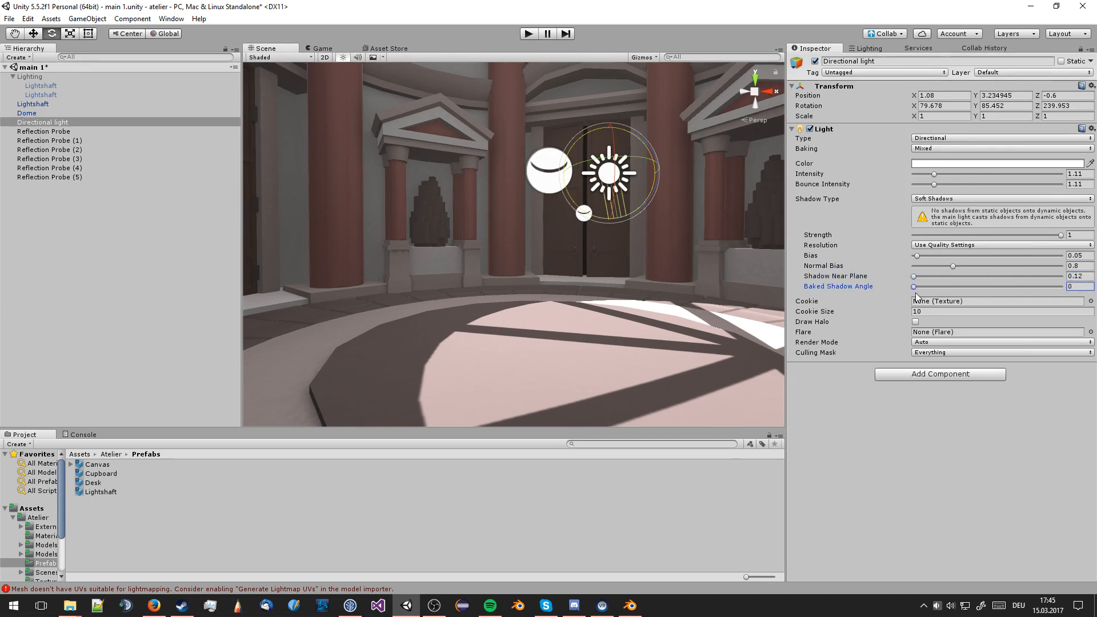
Set the directional light's shadow bias to 0.081 and its shadow strength to 0.876
mouse_move(918, 257)
left_mouse_down()
mouse_move(953, 262)
mouse_move(922, 260)
left_mouse_up()
mouse_move(1060, 239)
left_mouse_down()
mouse_move(865, 241)
mouse_move(1069, 247)
mouse_move(1046, 246)
left_mouse_up()
scroll(531, 276, "down", 3)
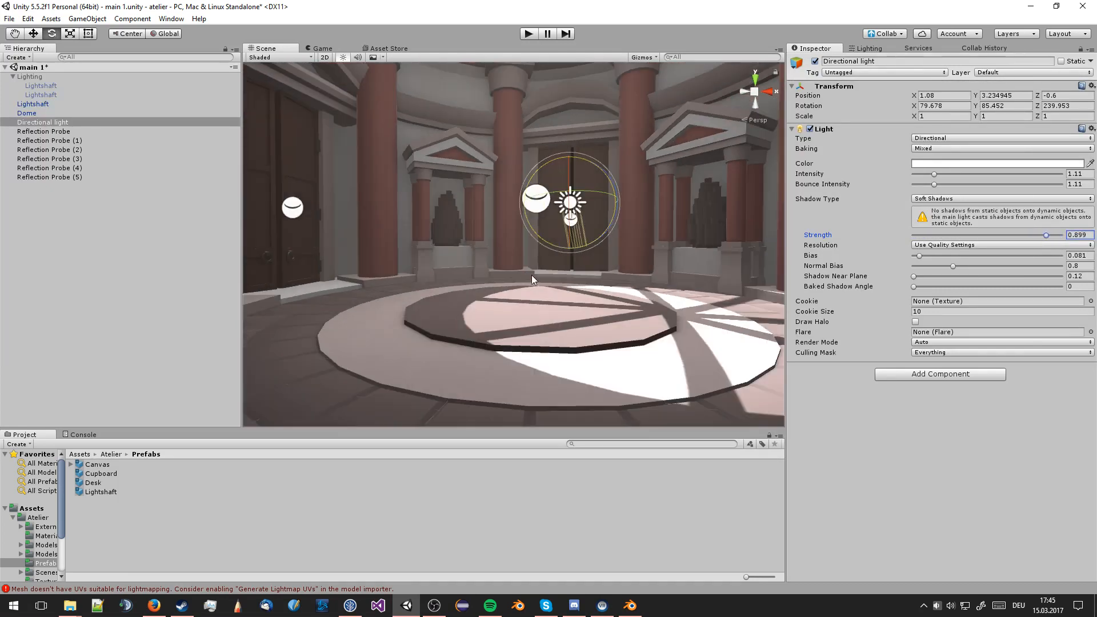
right_click_drag(531, 276, 455, 282)
middle_click_drag(519, 260, 494, 286)
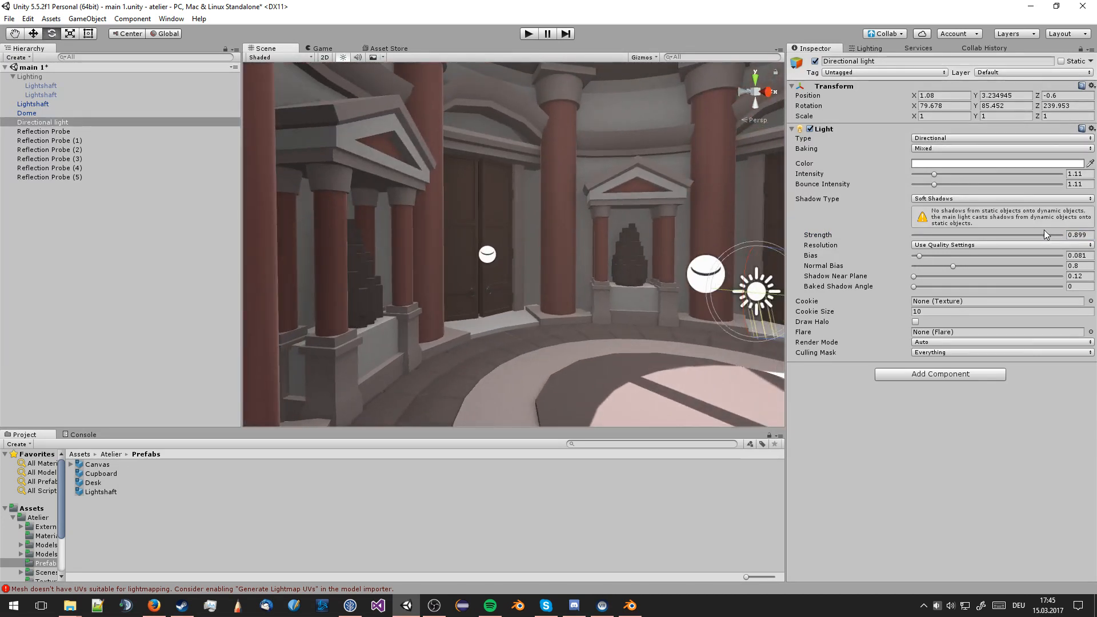
mouse_move(1045, 235)
left_mouse_down()
mouse_move(1087, 231)
mouse_move(1046, 242)
left_mouse_up()
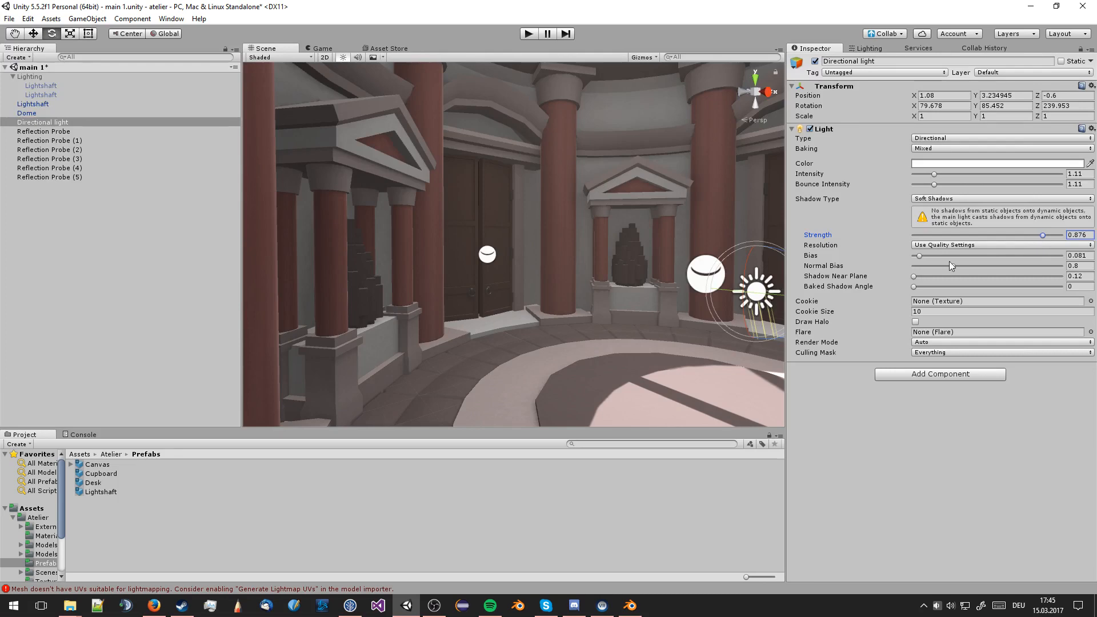
Check the shadows on the floor, columns and niches from several viewpoints inside the dome
right_click_drag(477, 243, 536, 196)
scroll(530, 274, "down", 2)
middle_click_drag(530, 274, 540, 243)
right_click_drag(540, 242, 630, 295)
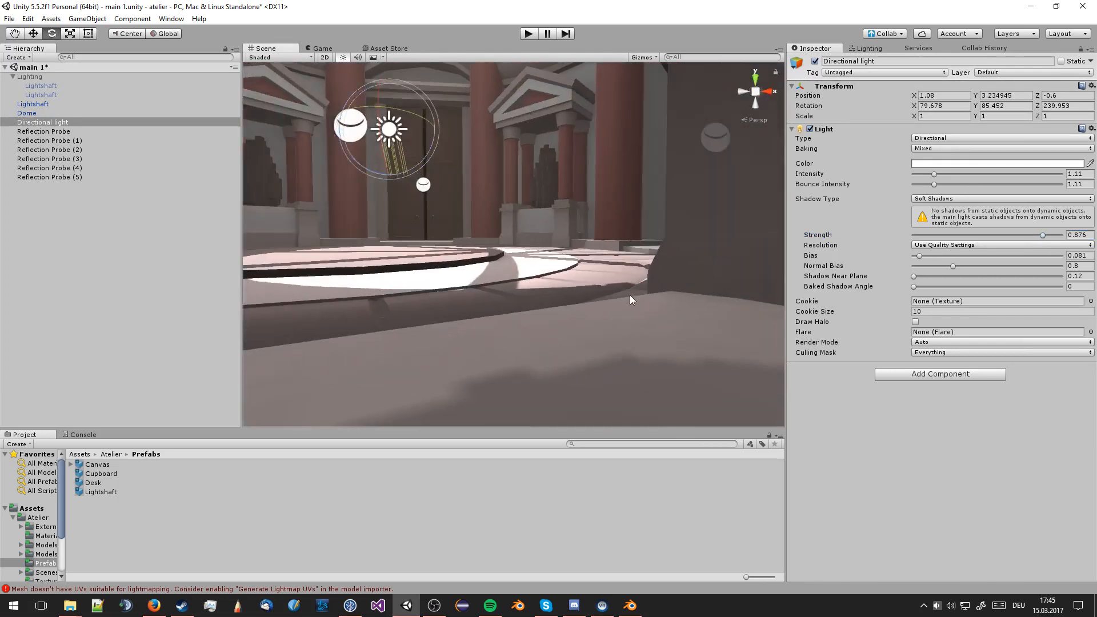
middle_click_drag(629, 294, 640, 310)
right_click_drag(753, 256, 700, 283)
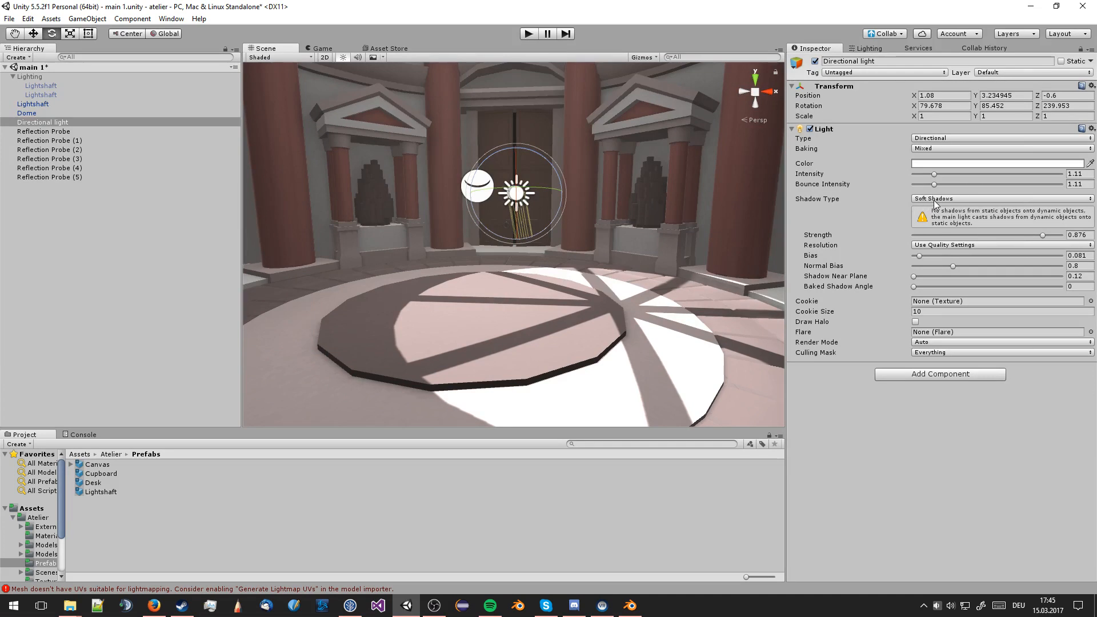
right_click_drag(606, 268, 604, 272)
Try the directional light's Draw Halo option, check its haze inside the dome, and turn it off again
left_click(915, 322)
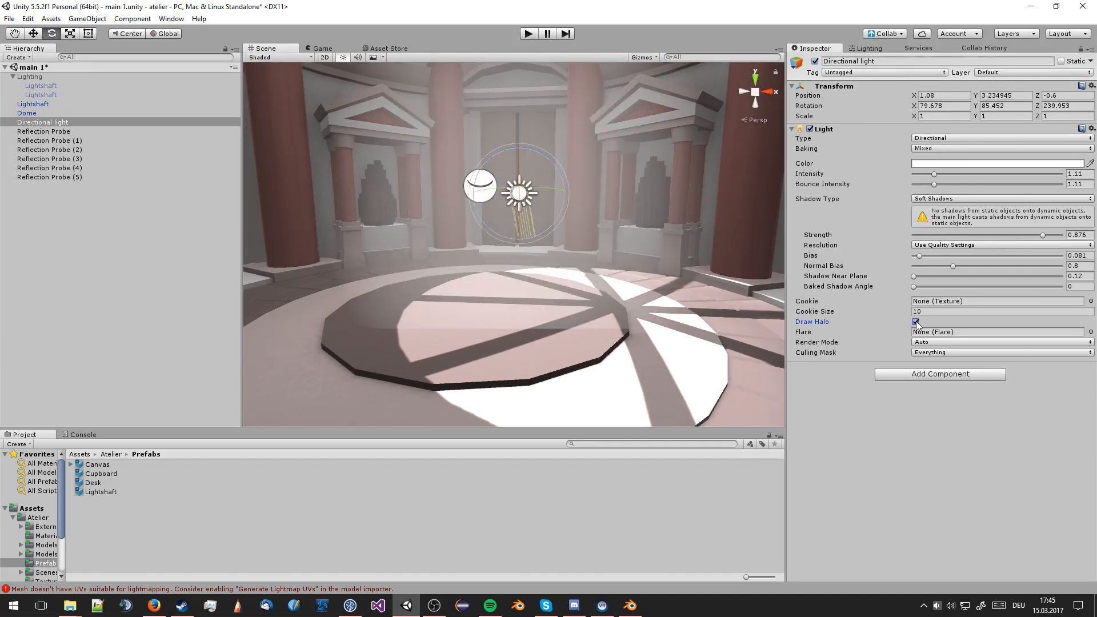
middle_click_drag(505, 128, 544, 243)
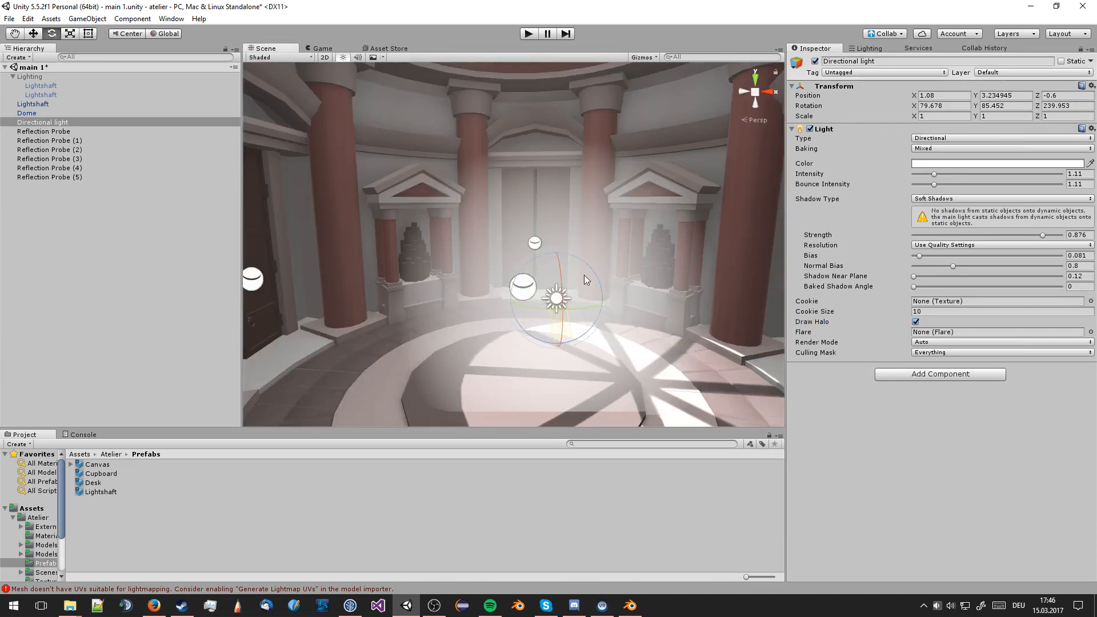
key("f")
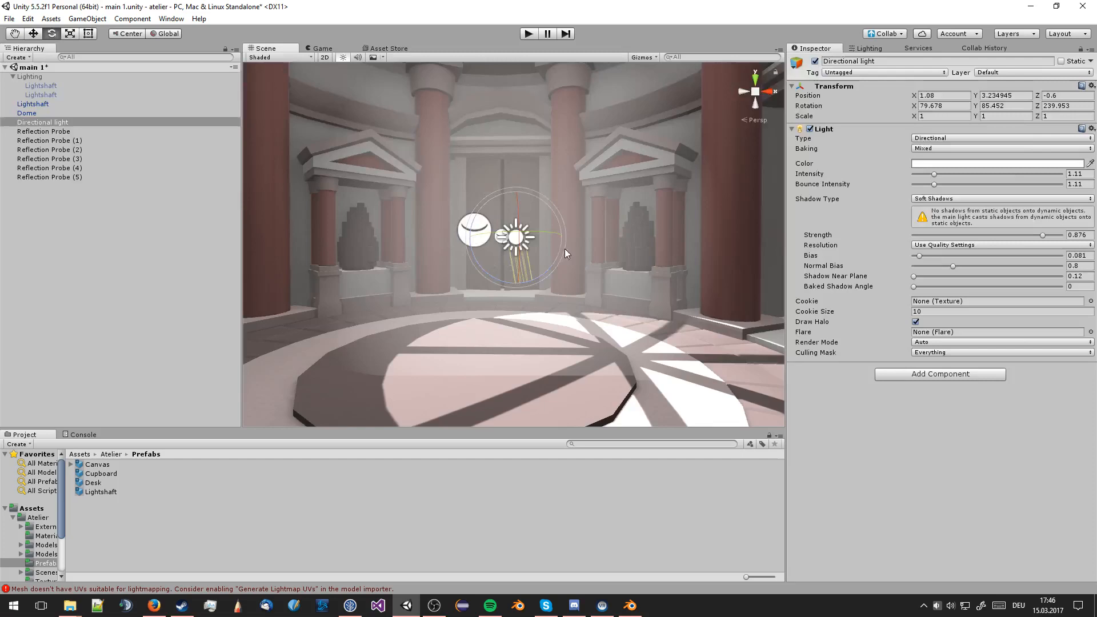
right_click_drag(565, 248, 682, 280)
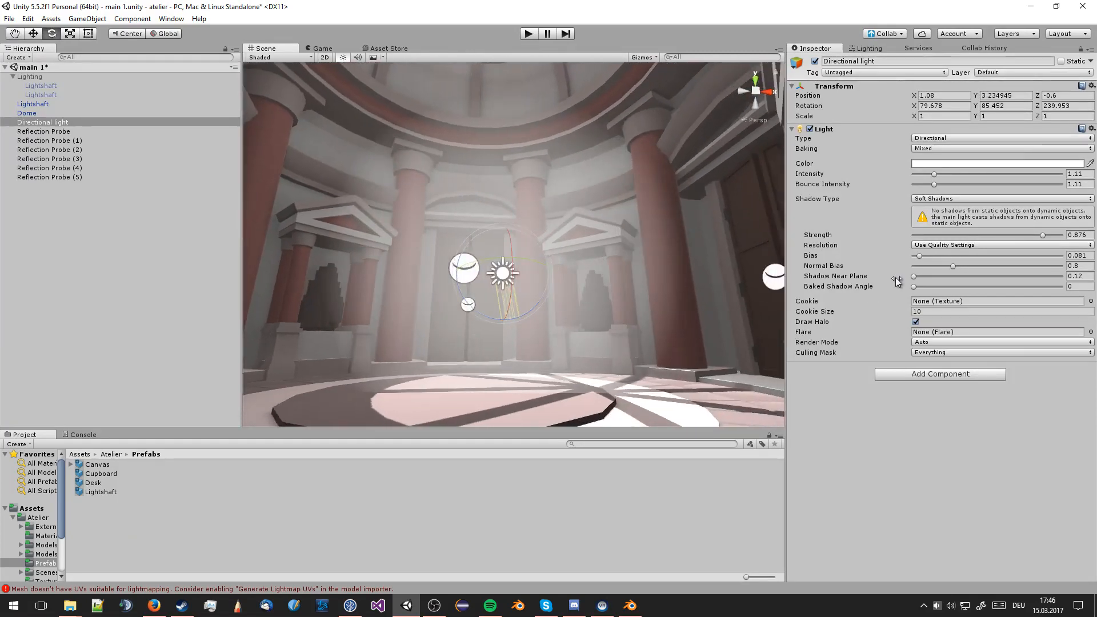
left_click(916, 322)
Try the Important render mode on the directional light, restore Auto, and check the culling mask options
left_click(926, 333)
left_click(930, 343)
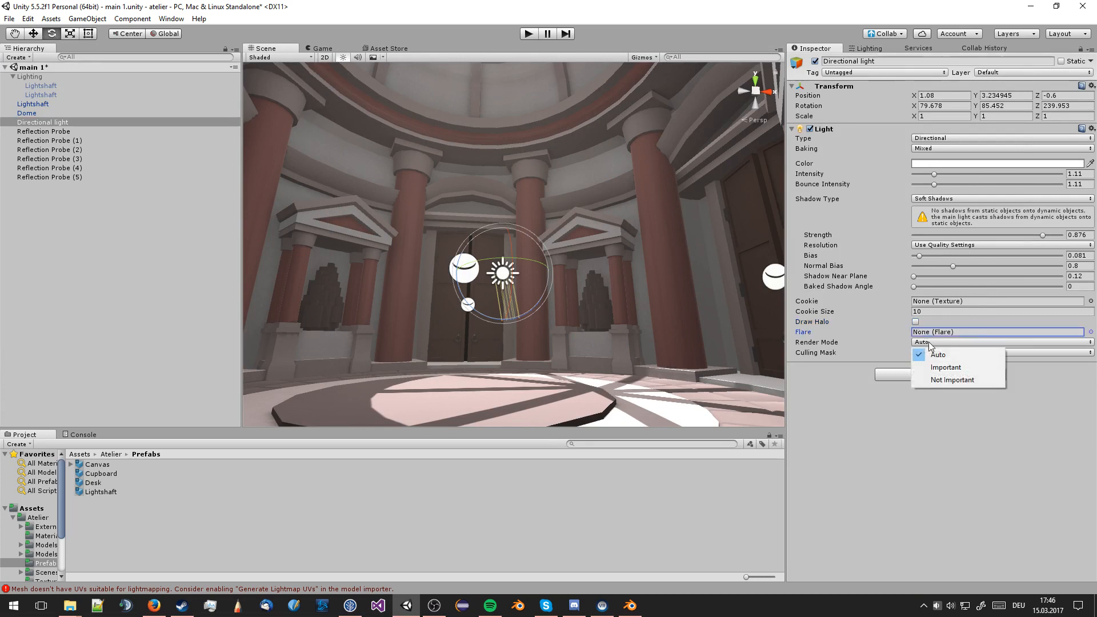
left_click(842, 396)
left_click(952, 342)
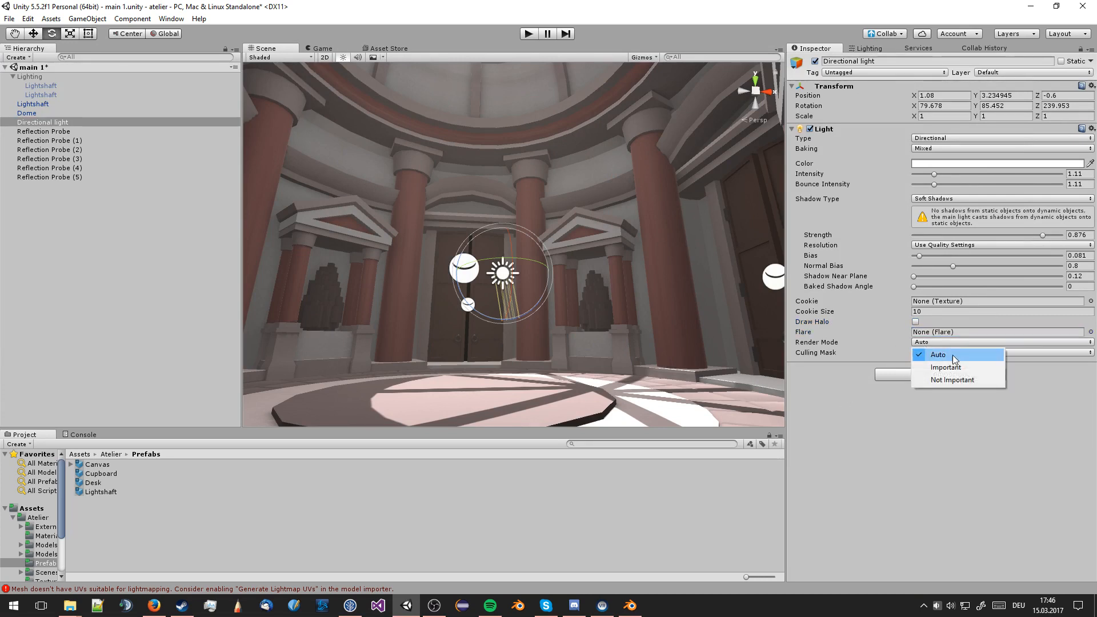
left_click(951, 368)
left_click(950, 345)
left_click(951, 352)
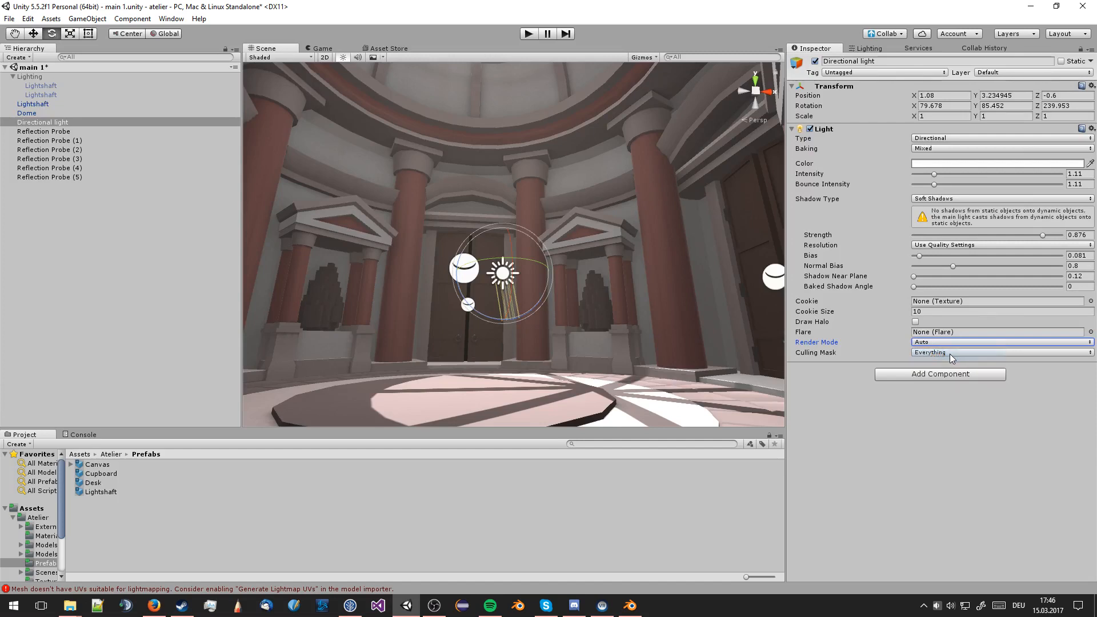
left_click(951, 353)
left_click(836, 395)
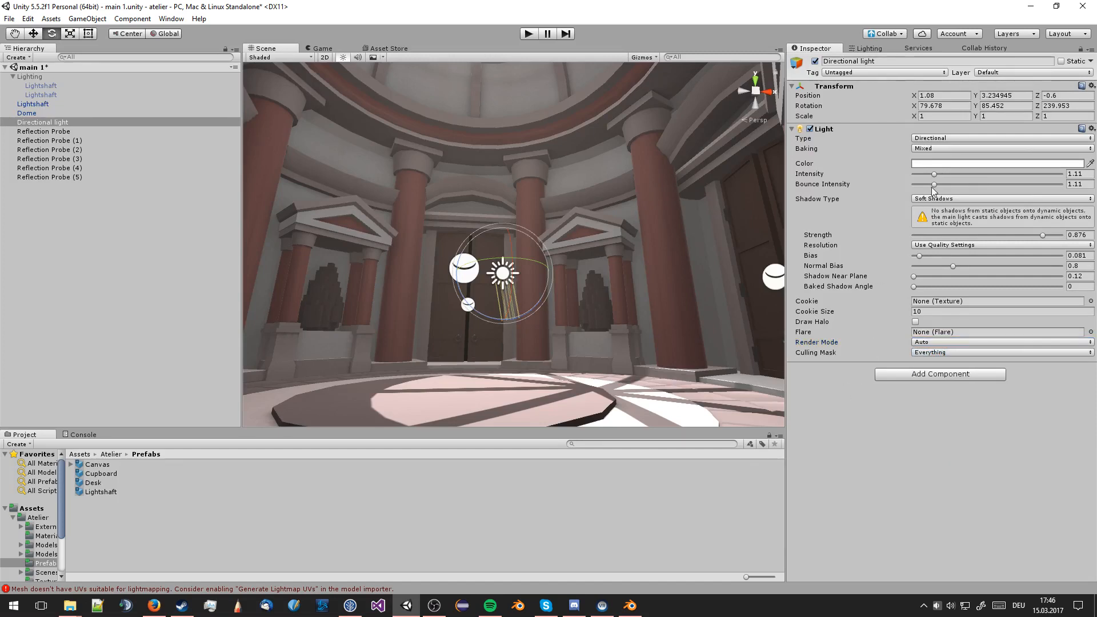
Examine the light shaft's reach below the skylight and the surrounding dome and columns
scroll(574, 249, "down", 5)
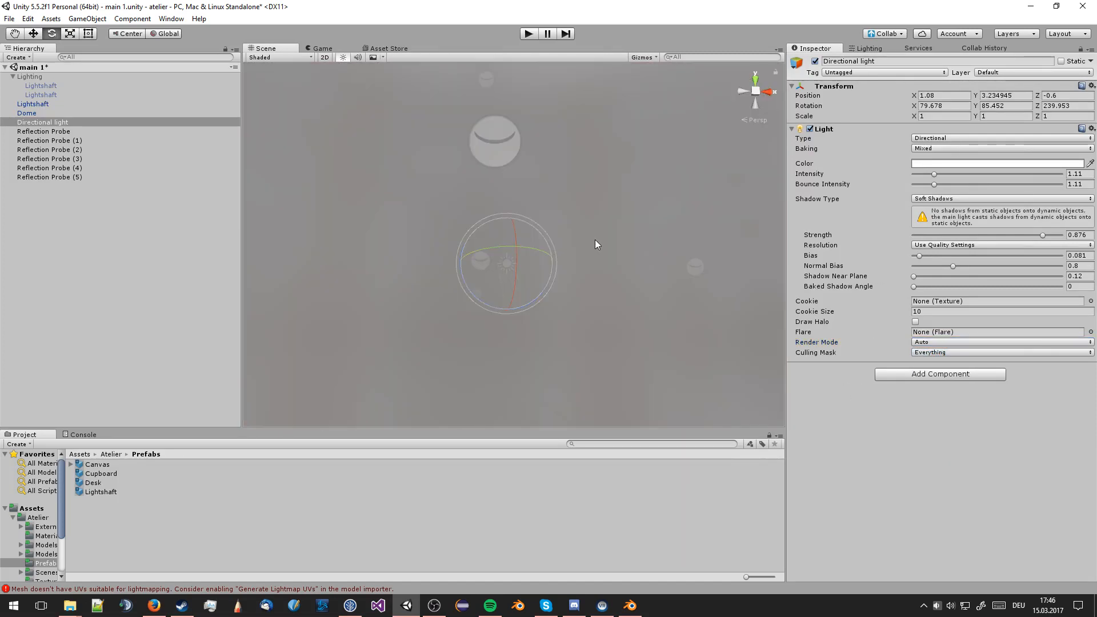
scroll(595, 241, "up", 3)
right_click_drag(594, 244, 614, 164)
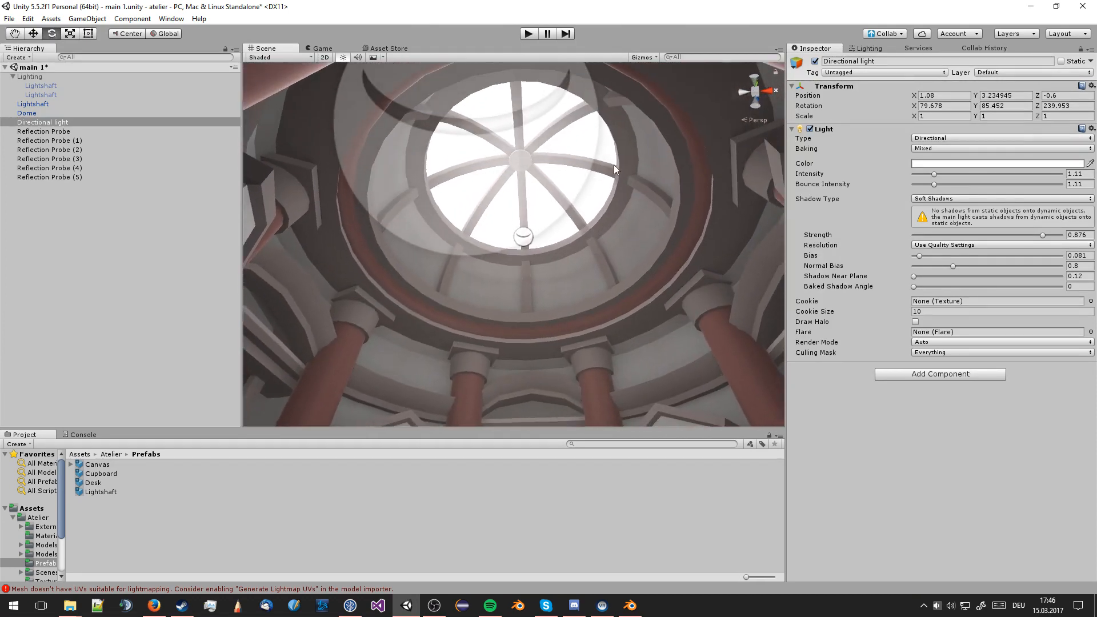
left_click(614, 165)
scroll(599, 180, "up", 2)
left_click(598, 182)
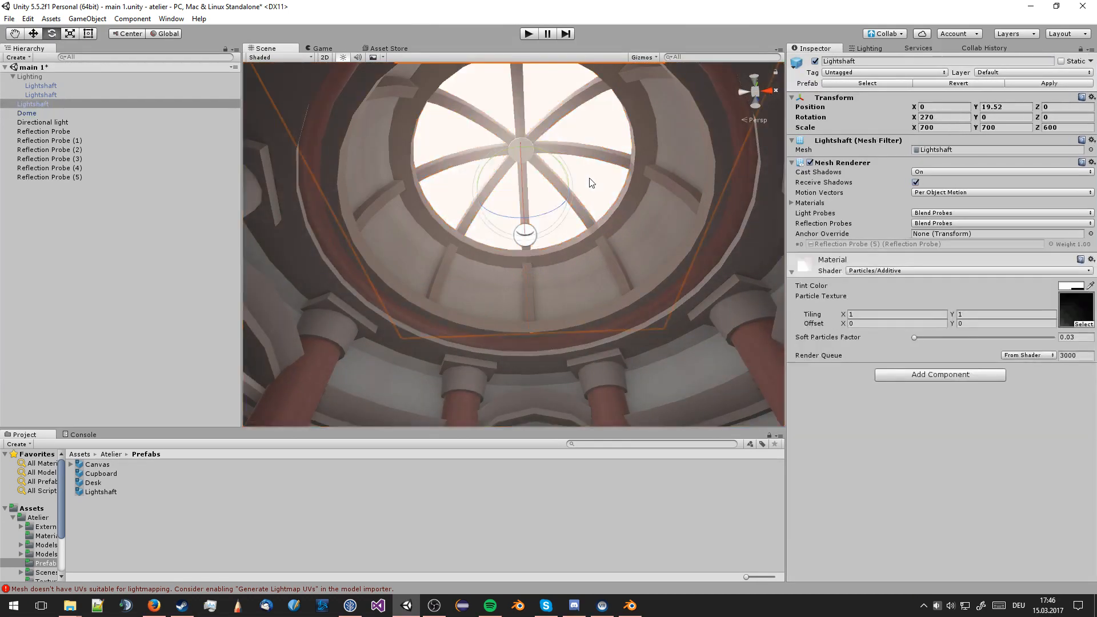
middle_click_drag(538, 182, 645, 249)
left_click(529, 260)
middle_click_drag(565, 289, 523, 232)
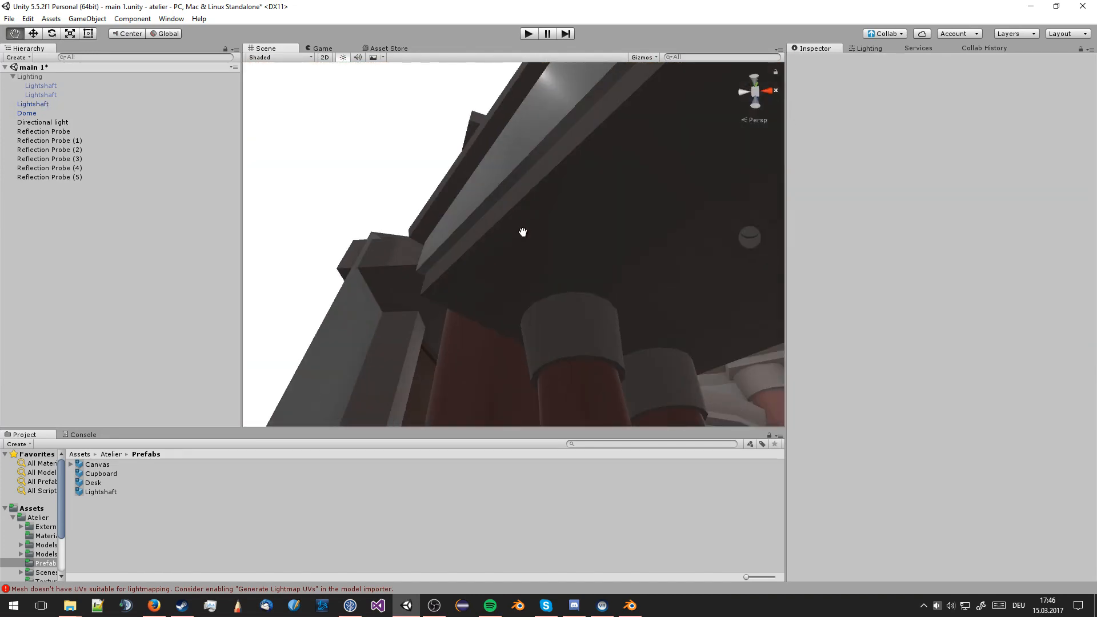
right_click_drag(523, 232, 515, 187)
left_click(515, 187)
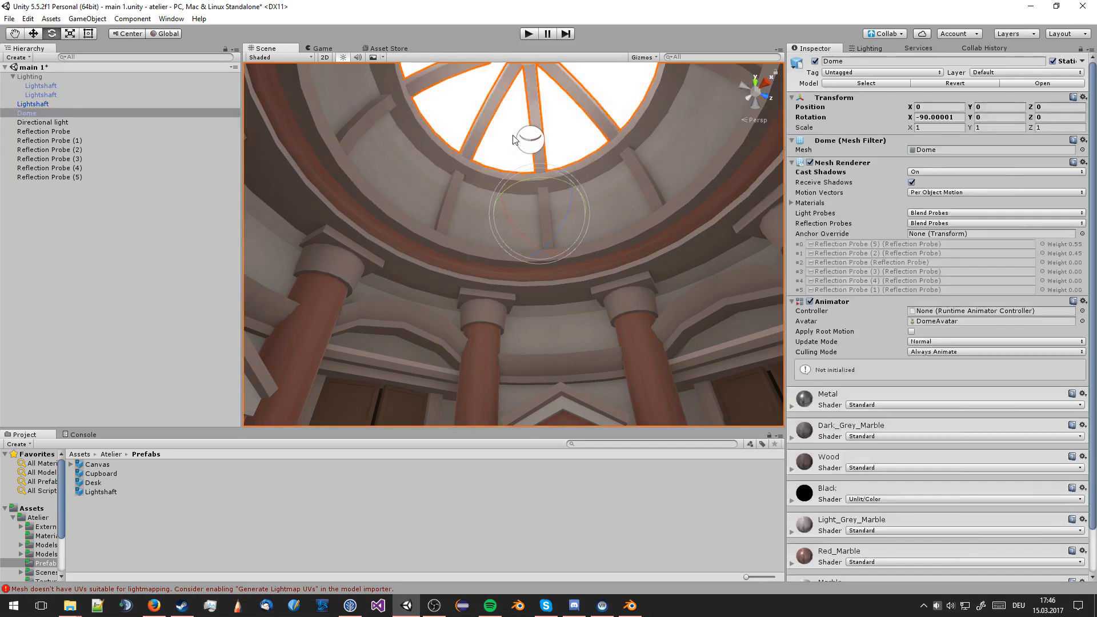
Set the skylight's light shaft to a Z scale of 800 and lower it to a Y position of about 16.42
left_click(589, 186)
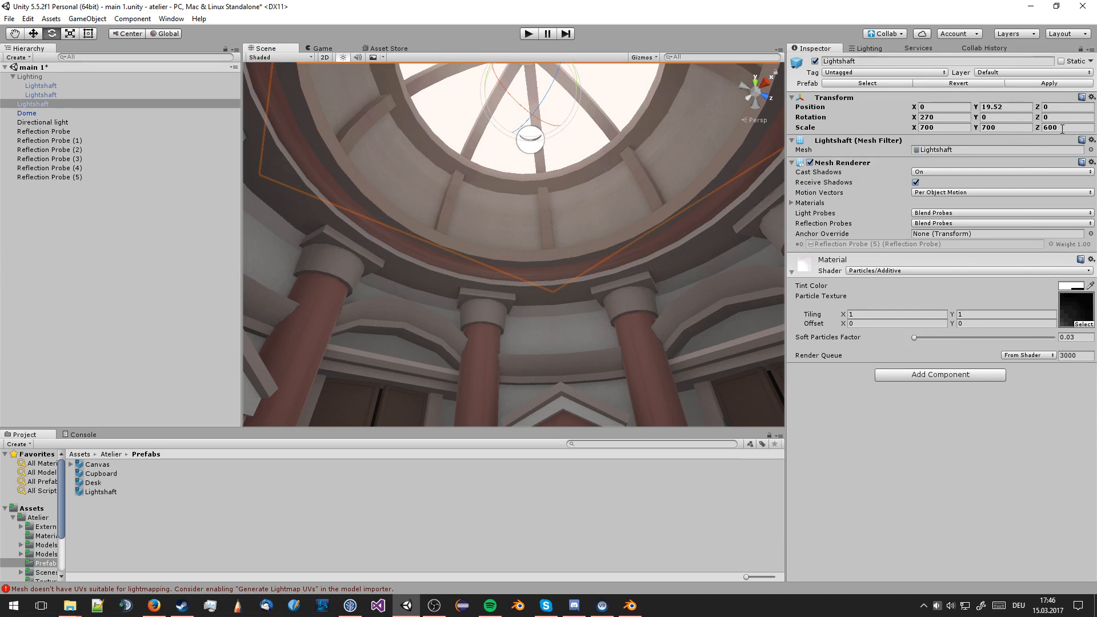
type("800")
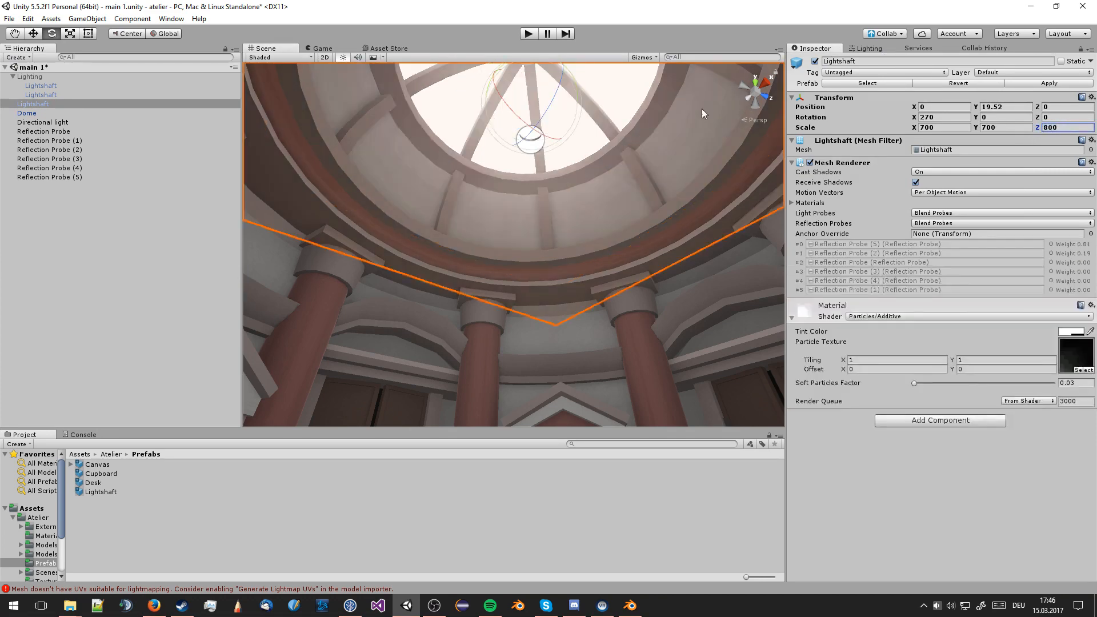
left_click(33, 33)
middle_click_drag(506, 128, 521, 174)
left_click_drag(544, 128, 549, 171)
middle_click_drag(568, 212, 578, 178)
right_click_drag(579, 179, 603, 112)
middle_click_drag(593, 117, 594, 127)
right_click_drag(594, 132, 561, 162)
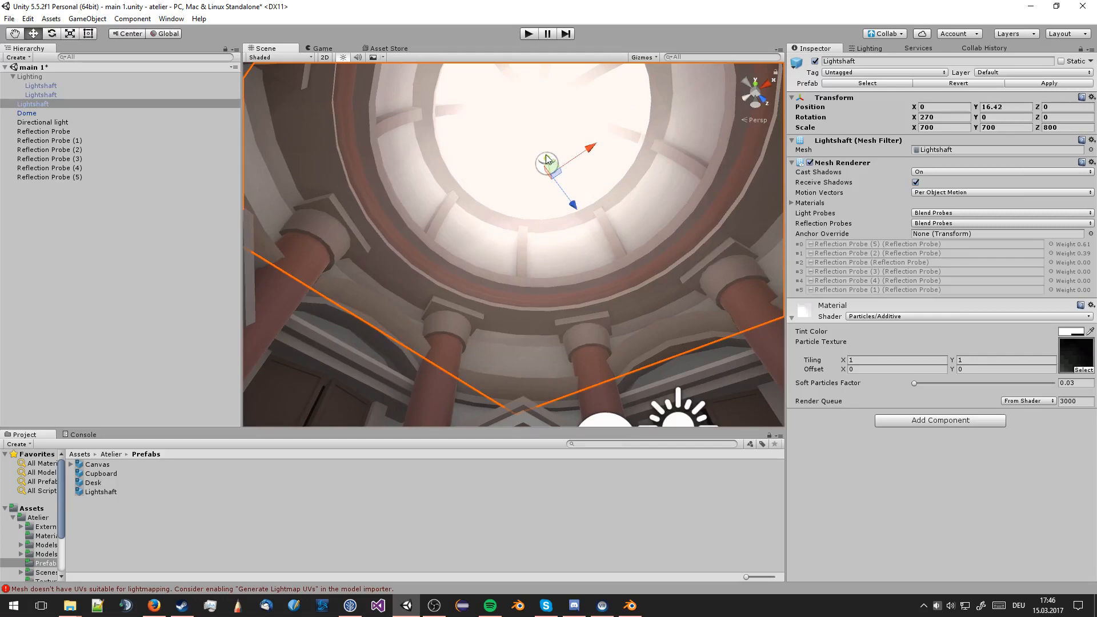
Try lowering the skylight's light shaft to a Y position of about 14.13, then raise it to about 16.2
left_click_drag(546, 160, 547, 201)
scroll(549, 209, "down", 3)
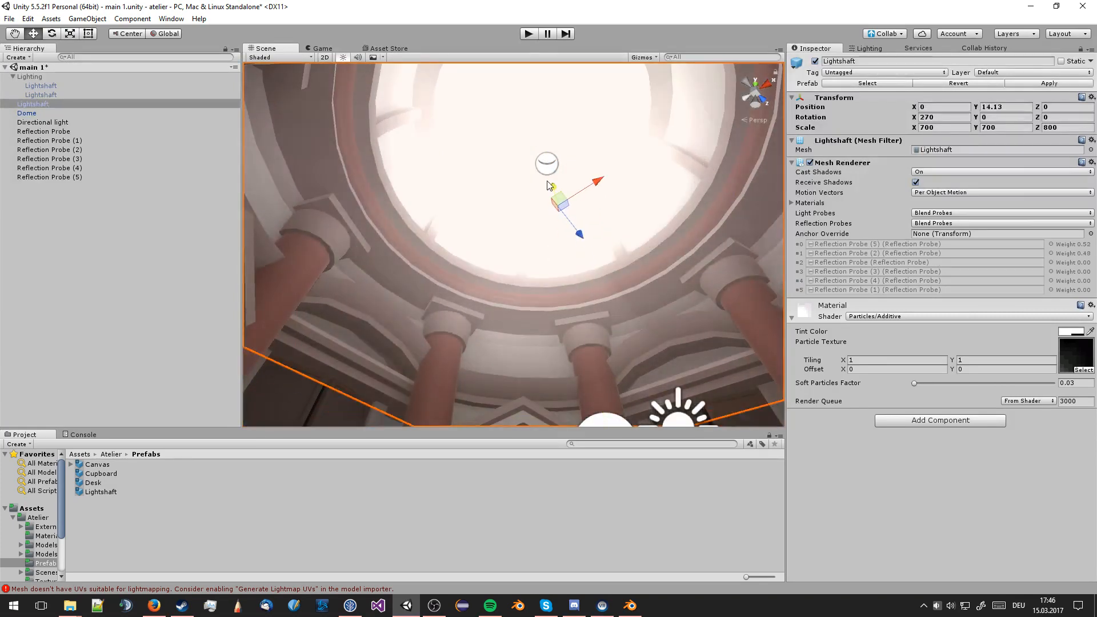
right_click_drag(552, 213, 571, 334)
mouse_move(571, 334)
middle_mouse_down()
mouse_move(574, 318)
mouse_move(571, 338)
middle_mouse_up()
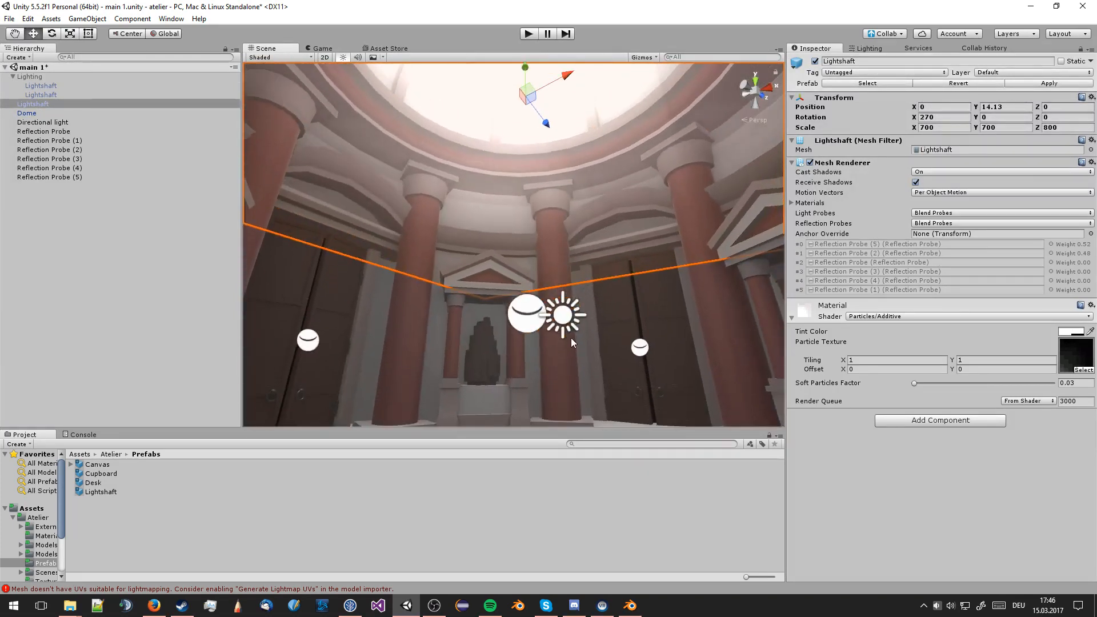
right_click_drag(570, 338, 549, 246)
left_click_drag(542, 176, 542, 140)
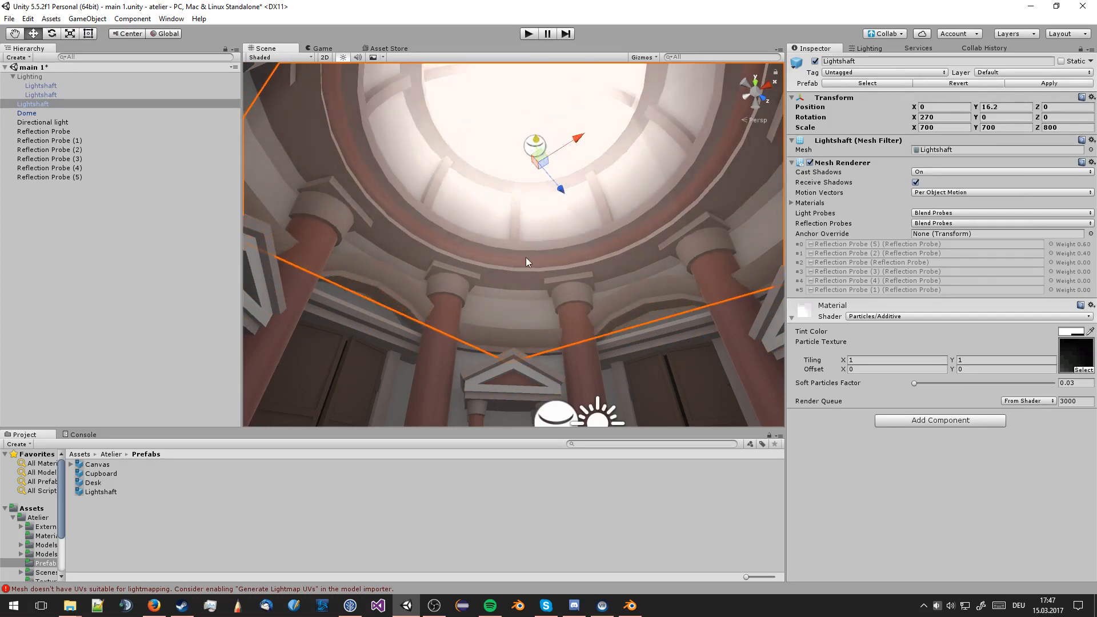
Examine from several angles below how the light shaft fits the skylight ring and surrounding columns
right_click_drag(526, 260, 545, 200)
right_click_drag(543, 288, 563, 255)
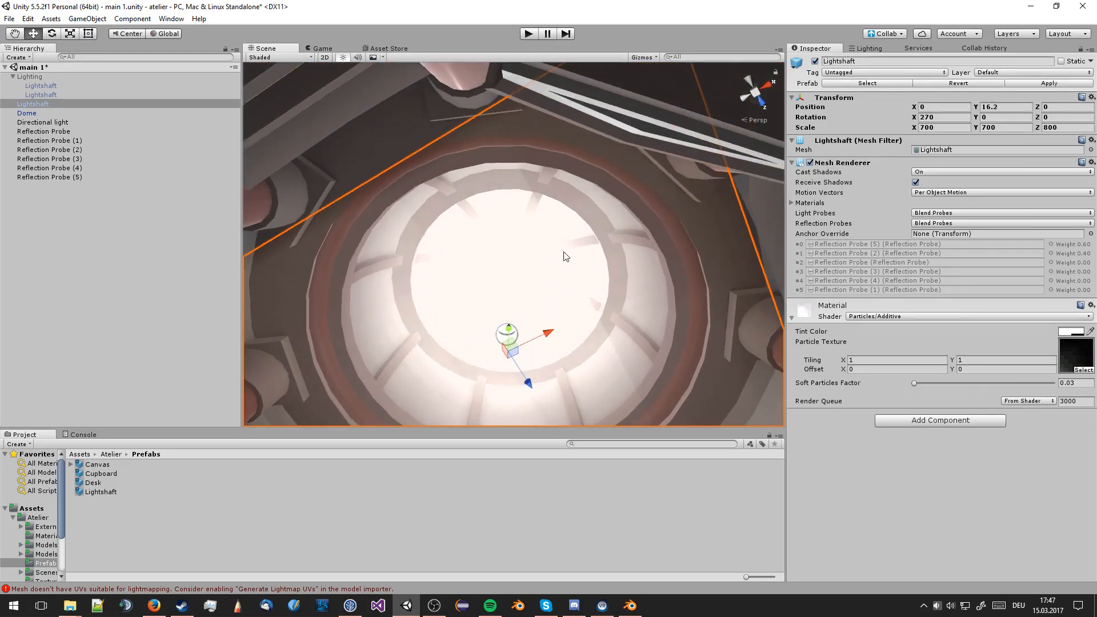
middle_click_drag(564, 254, 576, 223)
right_click_drag(571, 238, 561, 258)
middle_click_drag(561, 259, 573, 220)
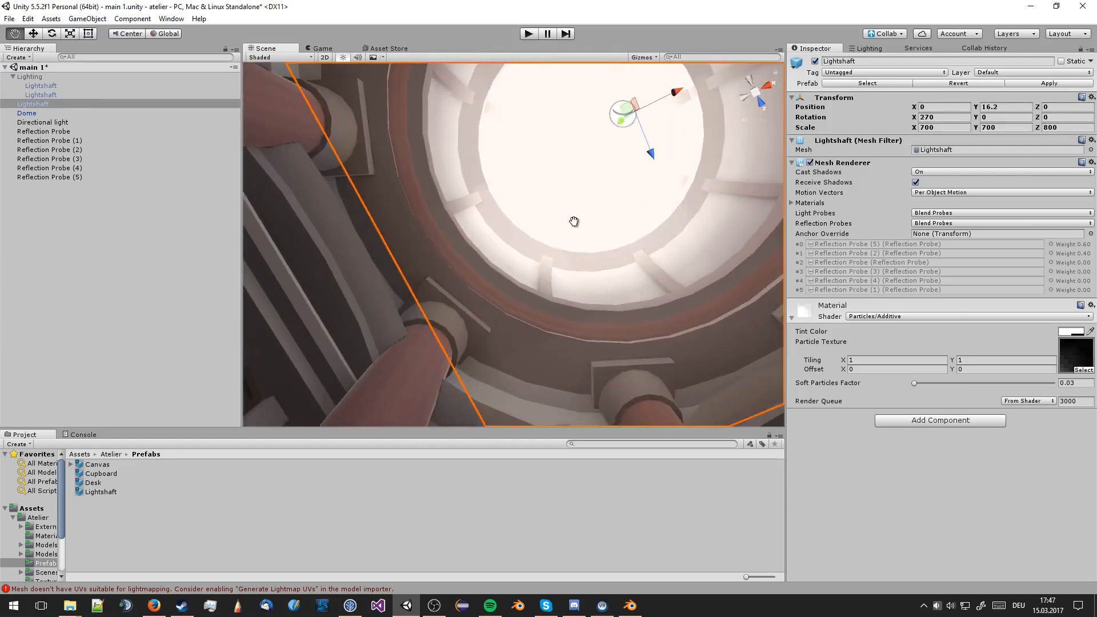
right_click_drag(573, 220, 754, 285)
middle_click_drag(527, 294, 570, 288)
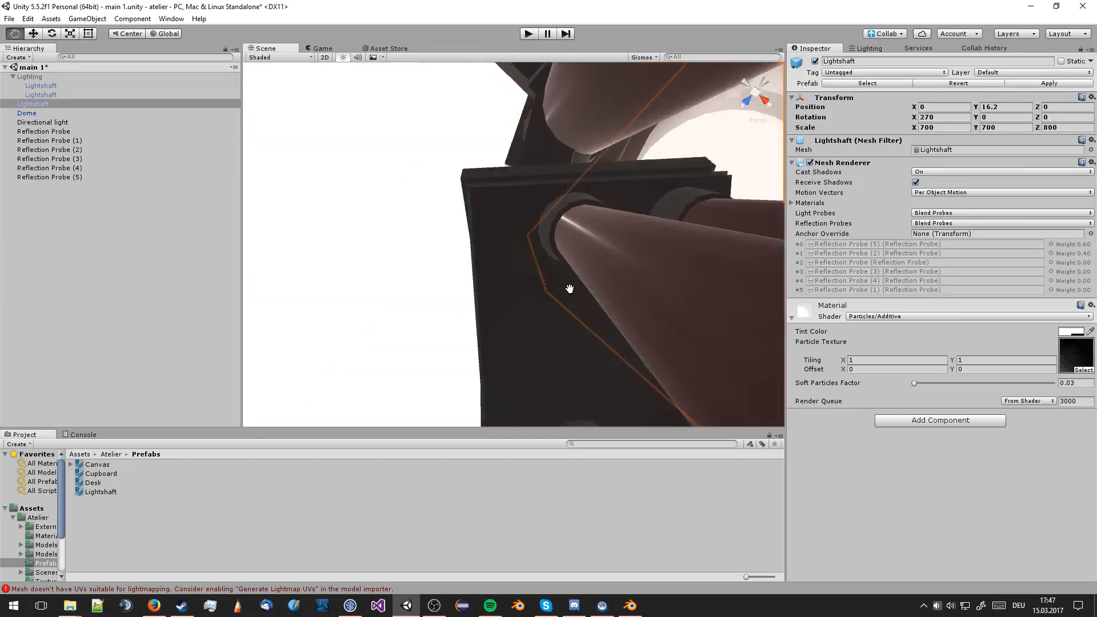
key("f")
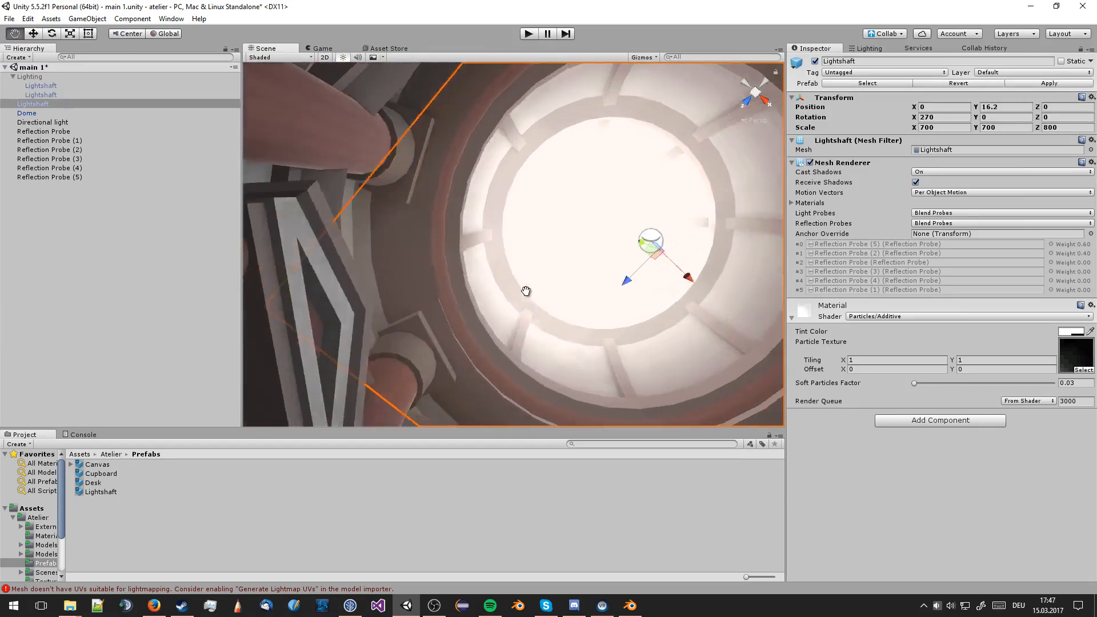
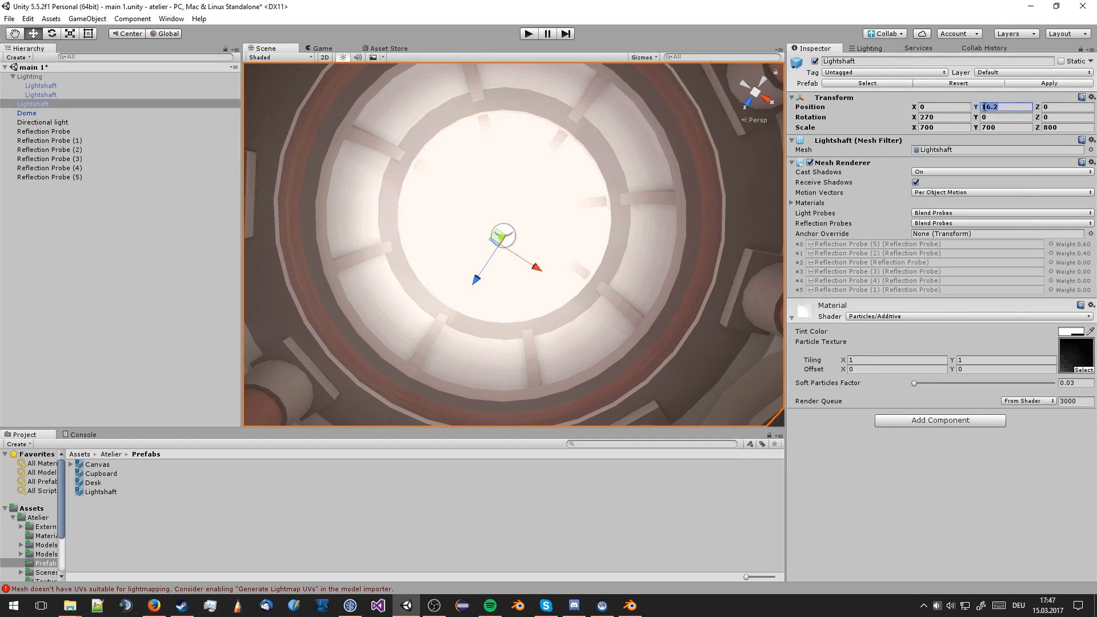
Try a Y position of 16 for the light shaft and check its brightness beneath the skylight
type("16")
middle_click_drag(573, 193, 586, 163)
right_click_drag(578, 214, 590, 151)
middle_click_drag(600, 179, 544, 197)
scroll(592, 181, "down", 1)
mouse_move(543, 208)
right_mouse_down()
mouse_move(438, 312)
mouse_move(436, 338)
mouse_move(458, 343)
mouse_move(464, 389)
mouse_move(490, 357)
mouse_move(469, 272)
mouse_move(434, 337)
mouse_move(446, 365)
mouse_move(485, 311)
mouse_move(529, 207)
right_mouse_up()
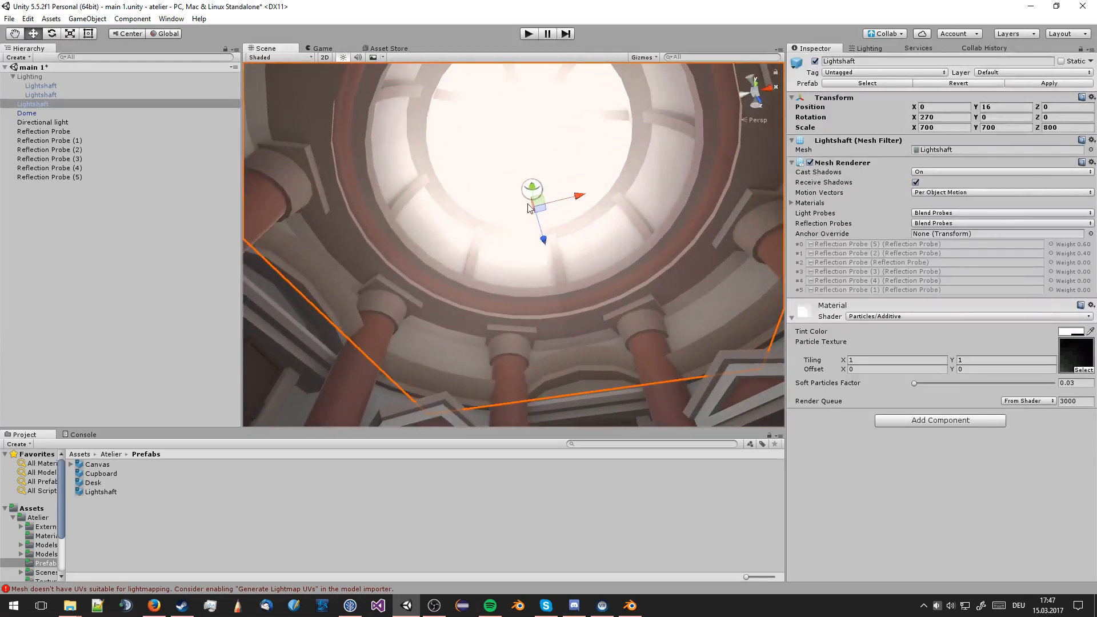
Try raising the light shaft to a Y position of about 17.62 and inspect the skylight from below
left_click_drag(537, 192, 537, 178)
middle_click_drag(536, 179, 583, 160)
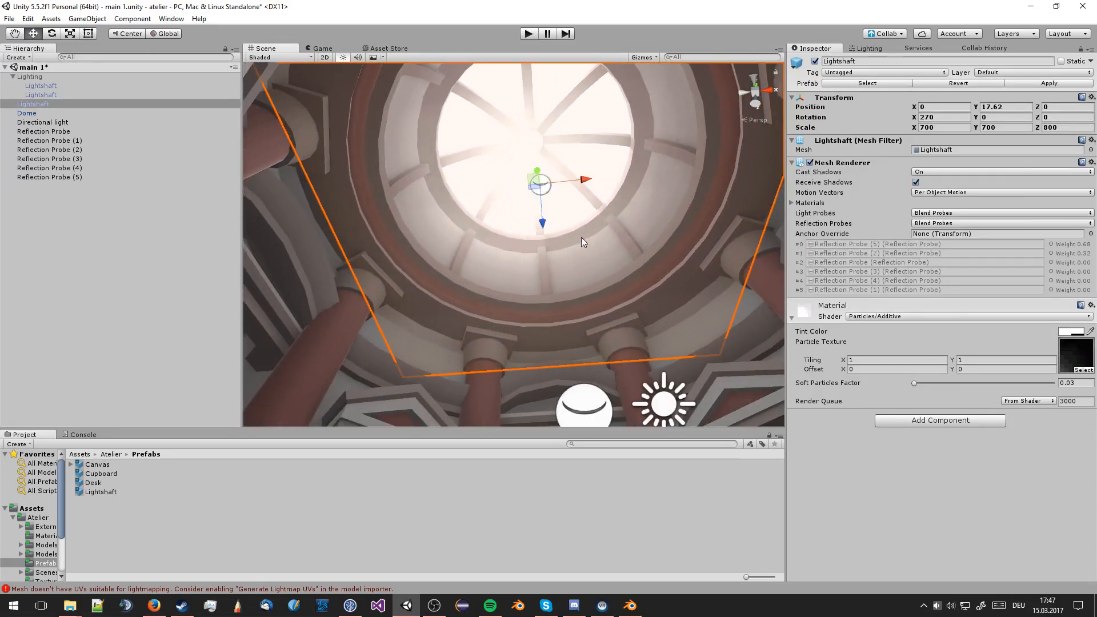
right_click_drag(581, 238, 600, 198)
middle_click_drag(600, 198, 596, 184)
middle_click_drag(575, 194, 546, 252)
left_click(494, 259)
scroll(556, 276, "down", 5)
right_click_drag(556, 277, 526, 243)
left_click(526, 243)
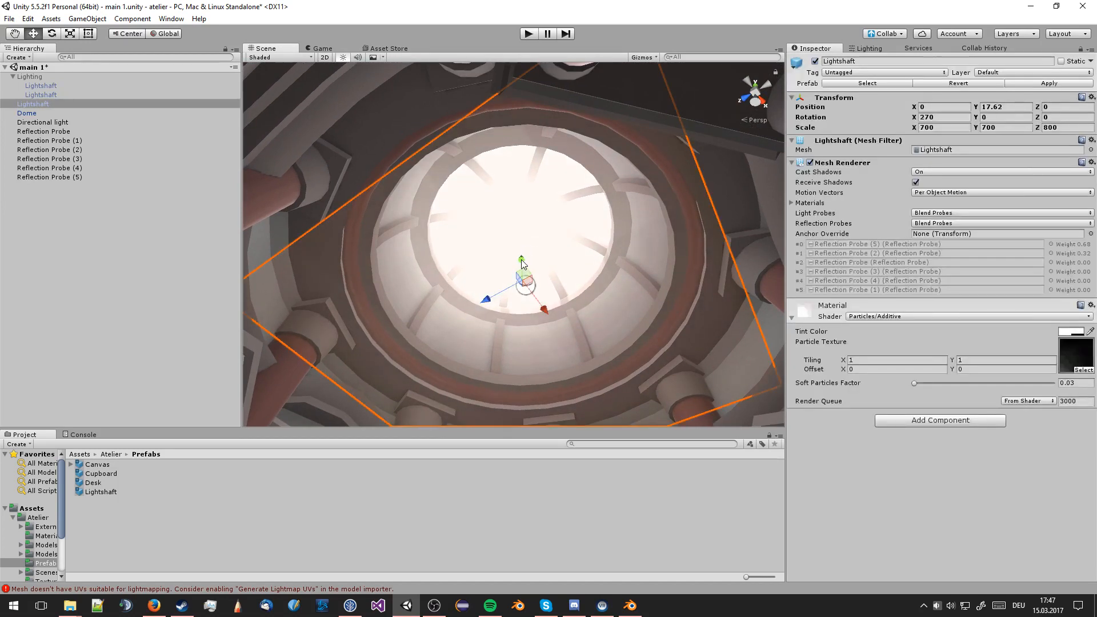
Raise the light shaft to a Y position of about 18.82, deselect it, and check the skylight's glow
left_click_drag(521, 260, 525, 249)
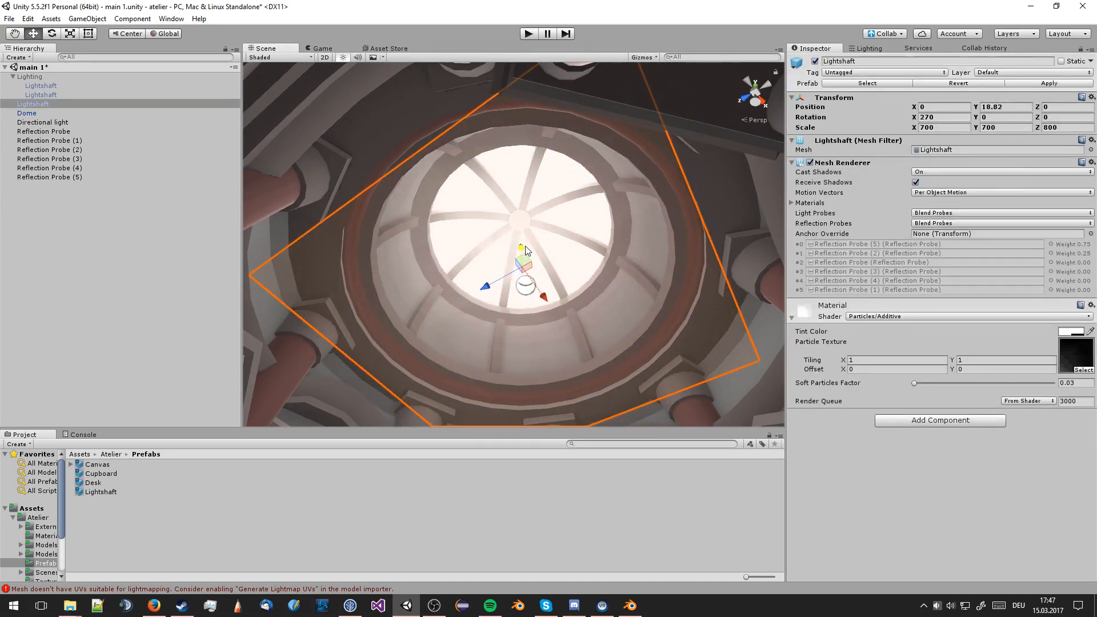
middle_click_drag(507, 253, 551, 266)
left_click(411, 291)
middle_click_drag(517, 299, 488, 282)
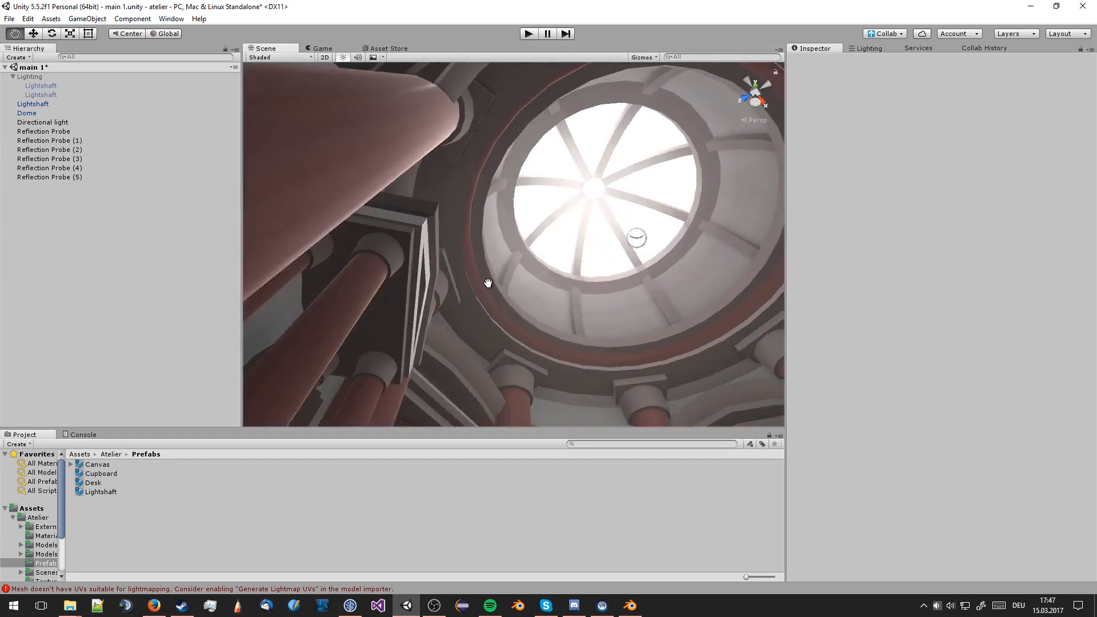
right_click_drag(488, 283, 609, 258)
Try a Soft Particles Factor of 0.04 on the light shaft's material, then restore it to 0.03
left_click(551, 197)
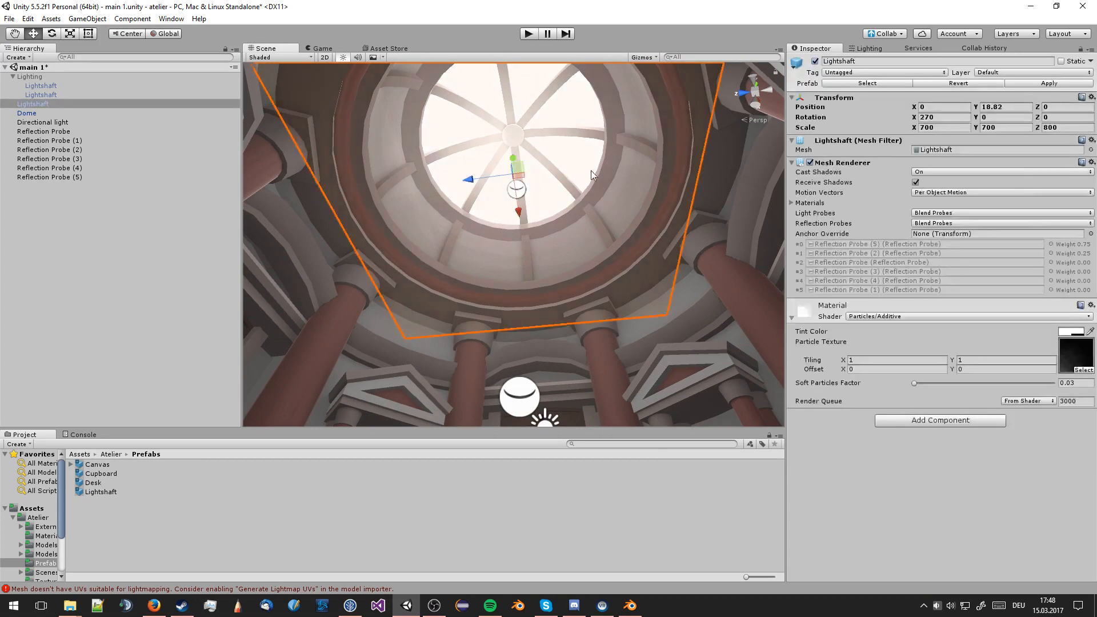
left_click(916, 383)
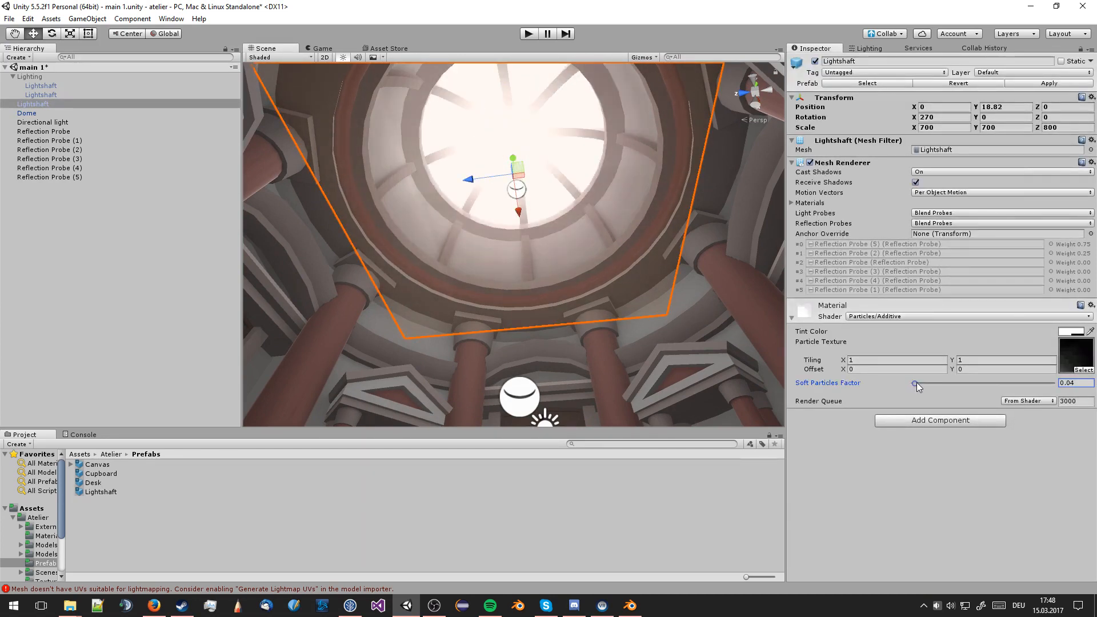
mouse_move(917, 382)
left_mouse_down()
mouse_move(982, 379)
mouse_move(865, 371)
mouse_move(996, 369)
mouse_move(862, 372)
mouse_move(1016, 368)
mouse_move(853, 372)
mouse_move(927, 364)
mouse_move(917, 367)
left_mouse_up()
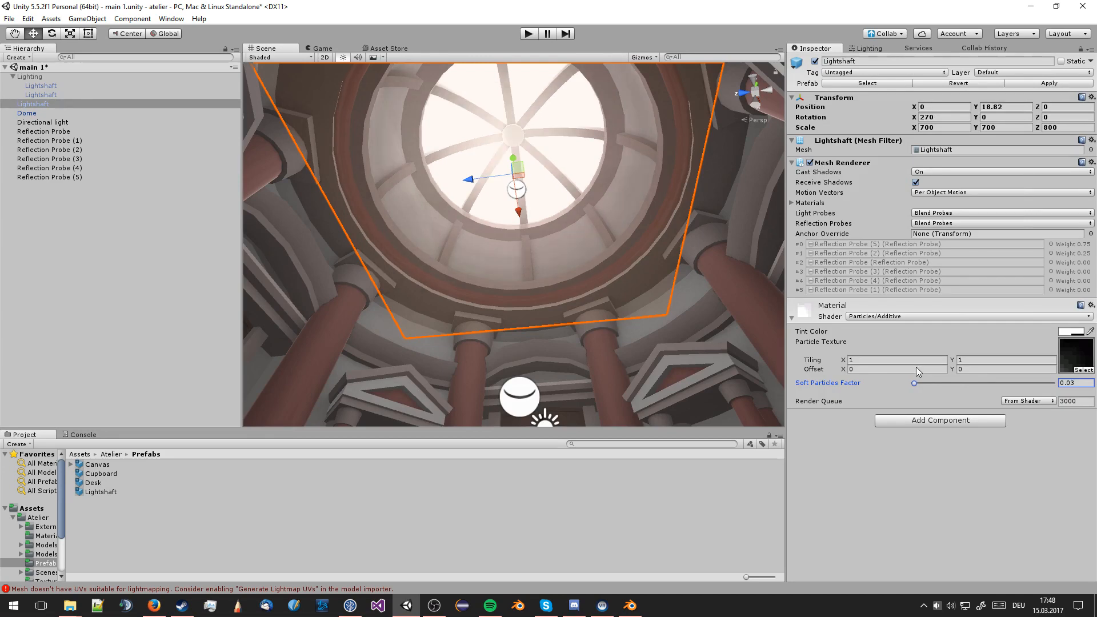
Examine the lighting across the dome interior, including the niches, sculptures, columns and doors
middle_click_drag(582, 286, 647, 295)
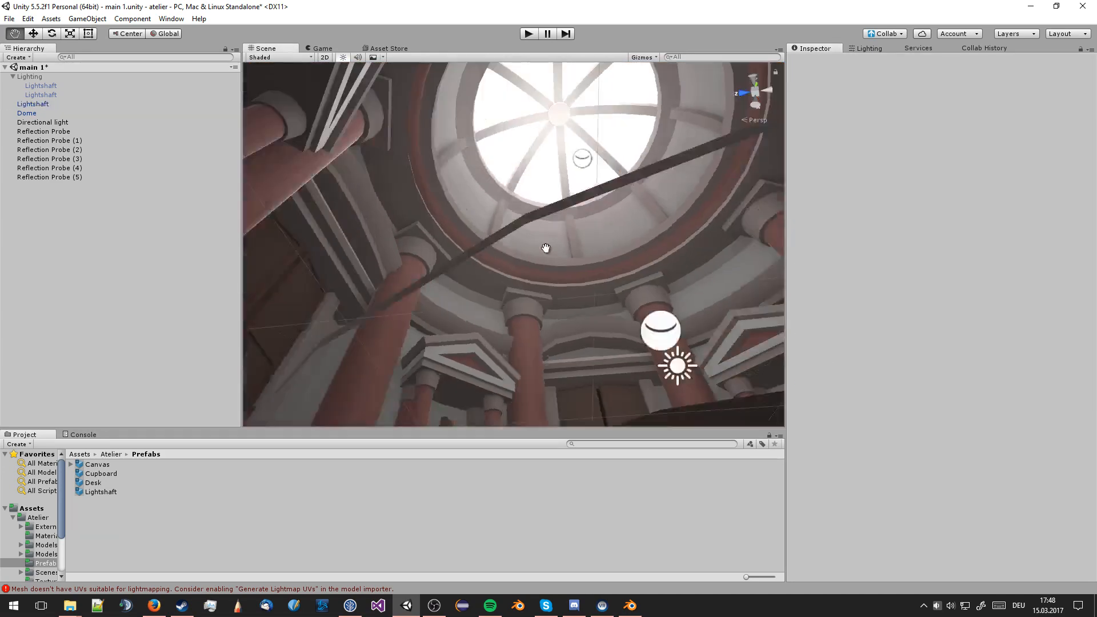
right_click_drag(546, 247, 643, 311)
scroll(579, 333, "up", 5)
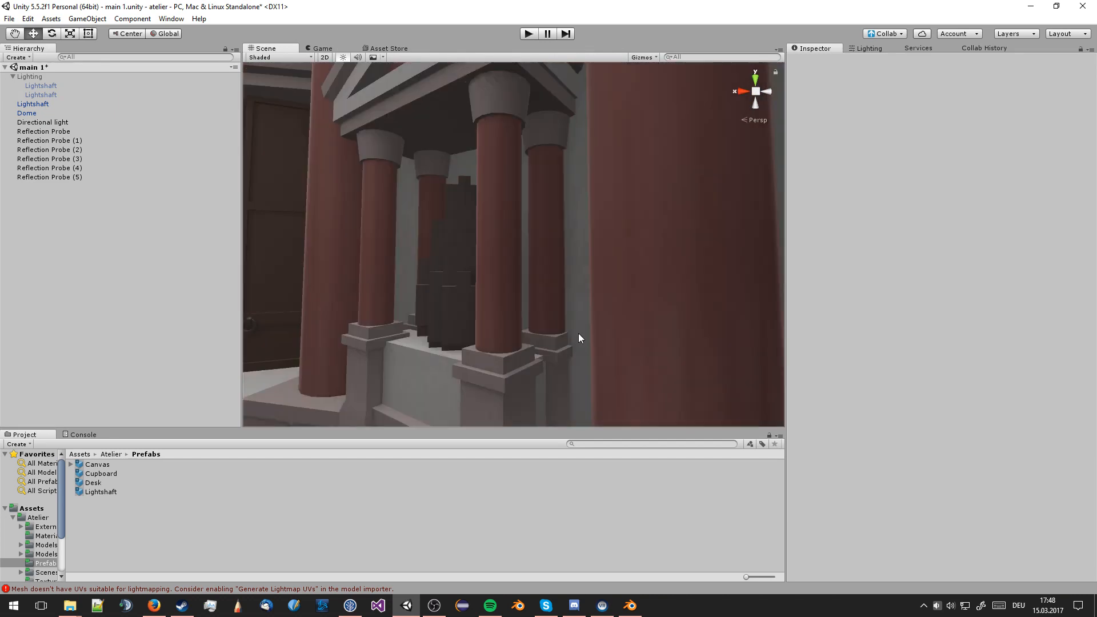
middle_click_drag(577, 334, 585, 330)
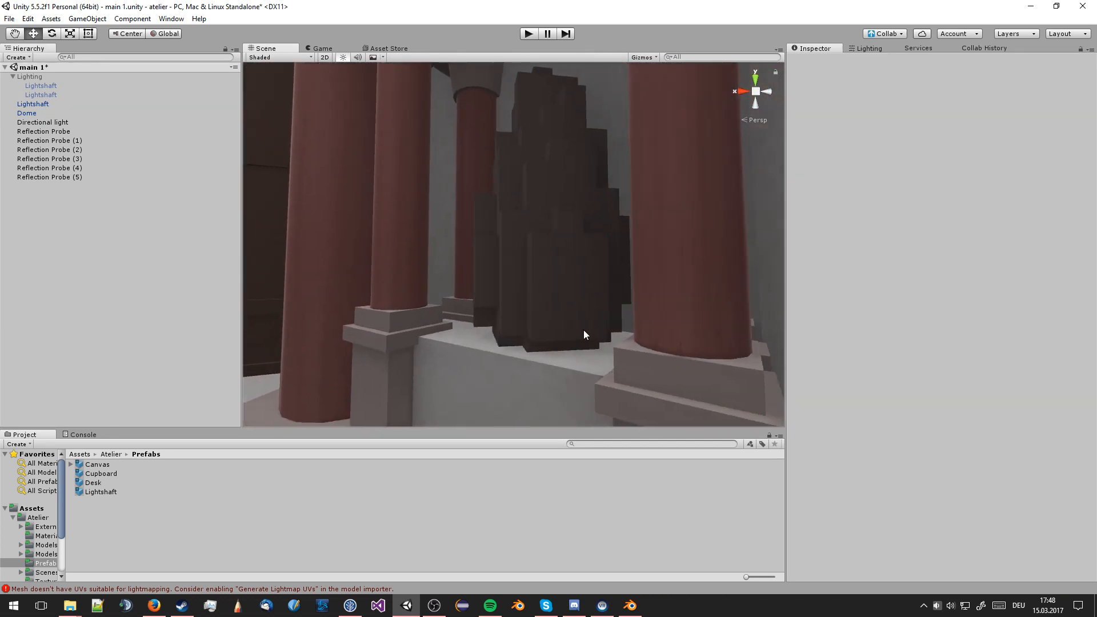
scroll(584, 330, "down", 5)
right_click_drag(429, 359, 657, 337)
right_click_drag(480, 332, 639, 320)
middle_click_drag(639, 320, 585, 347)
middle_click_drag(598, 299, 620, 292)
right_click_drag(549, 296, 718, 304)
middle_click_drag(690, 299, 688, 273)
scroll(565, 279, "down", 2)
right_click_drag(512, 307, 646, 227)
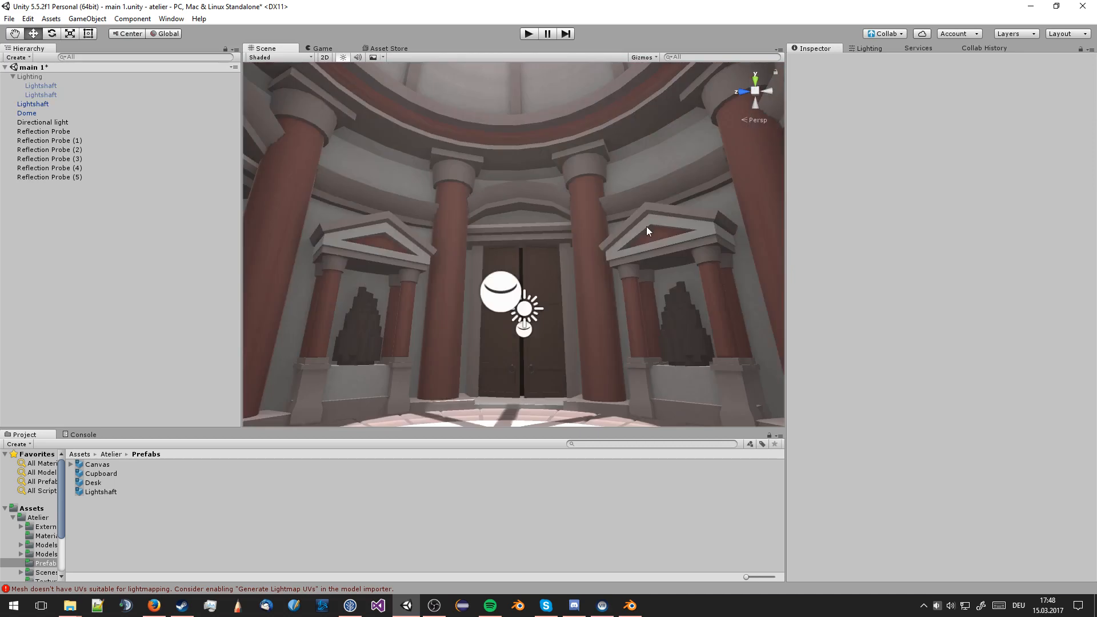
middle_click_drag(646, 226, 634, 218)
Try the maximum smoothness on the Dome's Marble material and check the walls and floor
right_click_drag(634, 217, 583, 300)
left_click(584, 299)
middle_click_drag(584, 299, 584, 318)
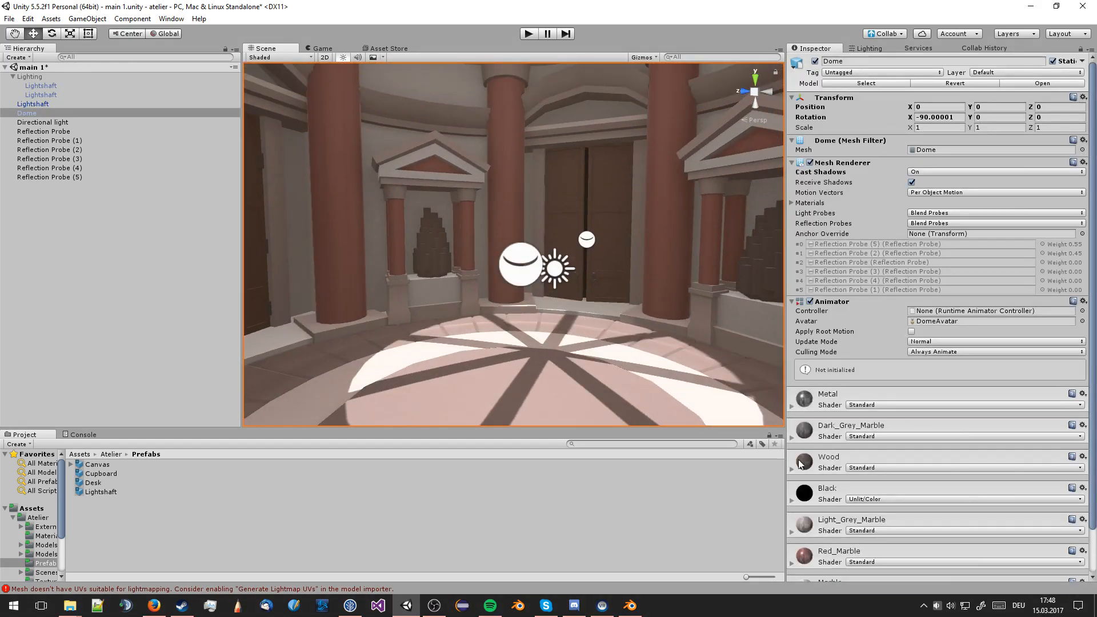
scroll(800, 464, "down", 2)
left_click(798, 537)
scroll(816, 519, "down", 5)
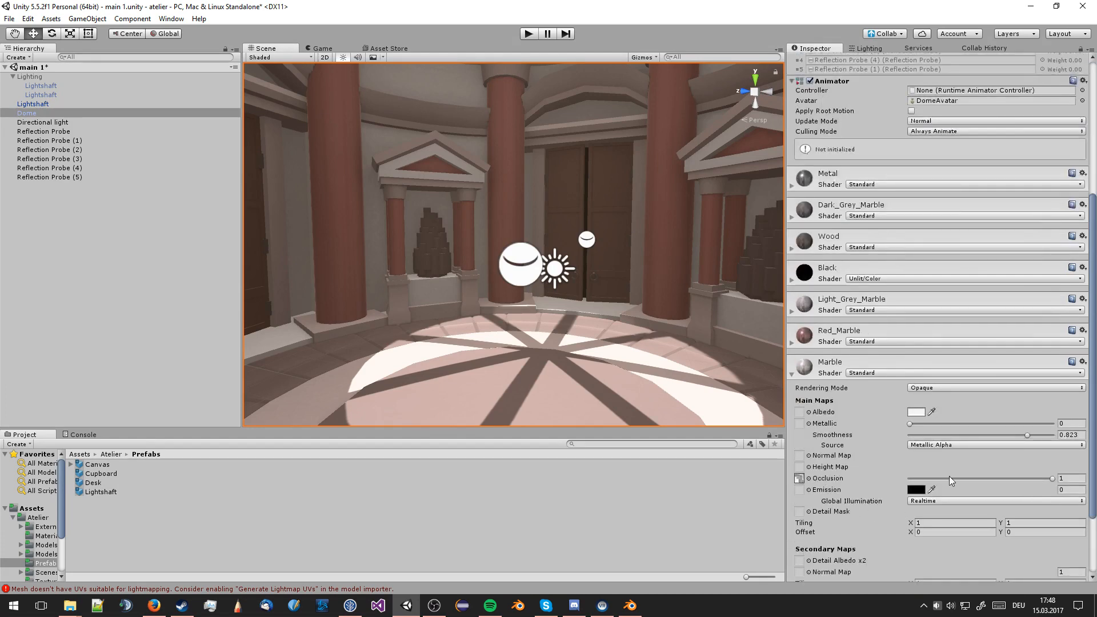
left_click_drag(1029, 434, 1057, 434)
right_click_drag(618, 287, 659, 303)
left_click(576, 157)
left_click(609, 245)
scroll(890, 490, "down", 3)
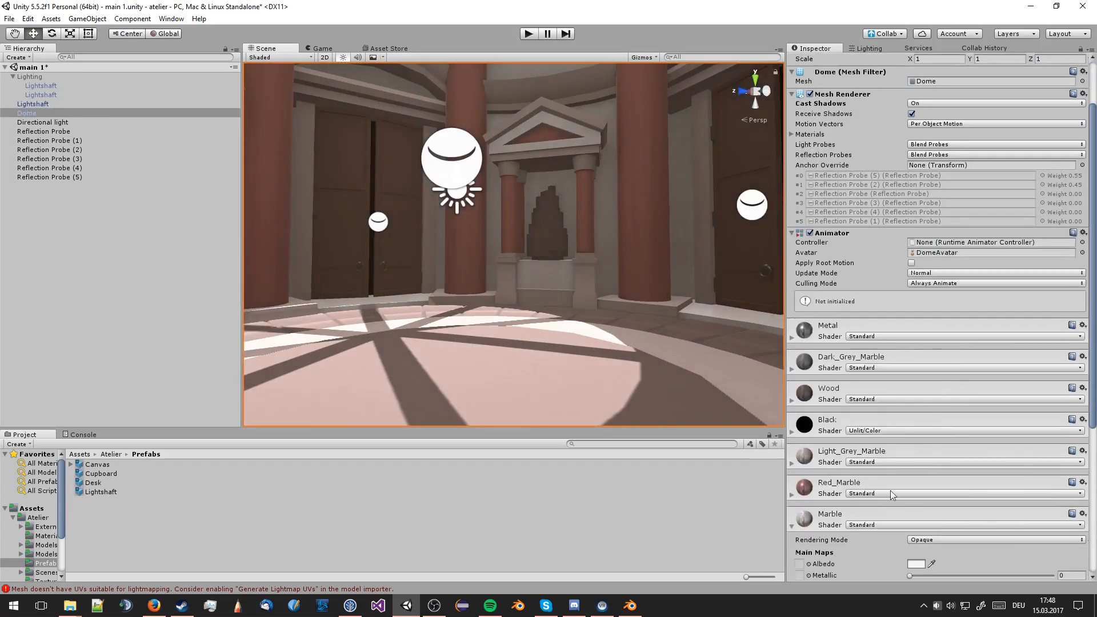
Reopen the Dome's Marble material settings and lower its smoothness to about 0.48
left_click(790, 526)
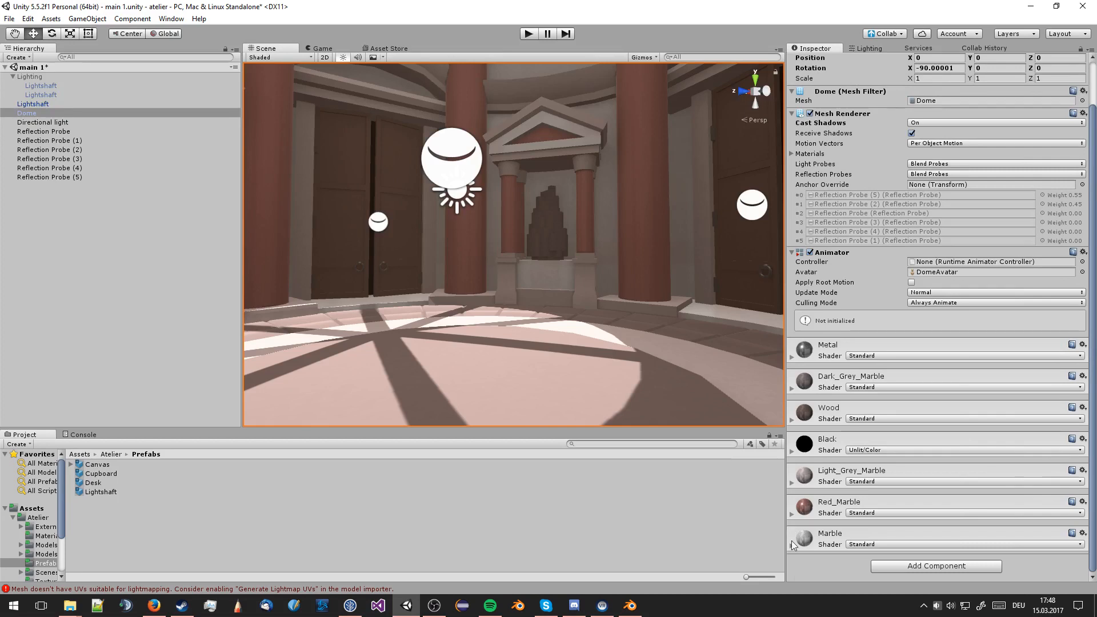
left_click(792, 545)
scroll(971, 514, "down", 3)
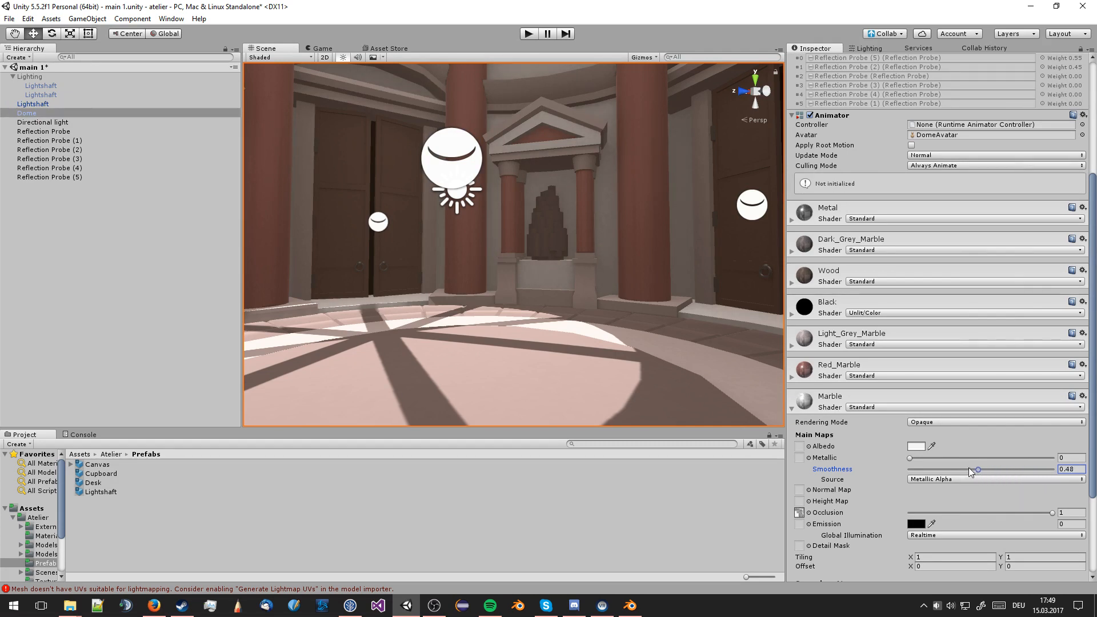
mouse_move(969, 467)
left_mouse_down()
mouse_move(995, 468)
mouse_move(981, 468)
left_mouse_up()
Deselect the Dome, review the marble across the interior, and save the scene
middle_click_drag(560, 288, 625, 286)
left_click(523, 265)
middle_click_drag(565, 258, 484, 263)
right_click_drag(485, 262, 522, 203)
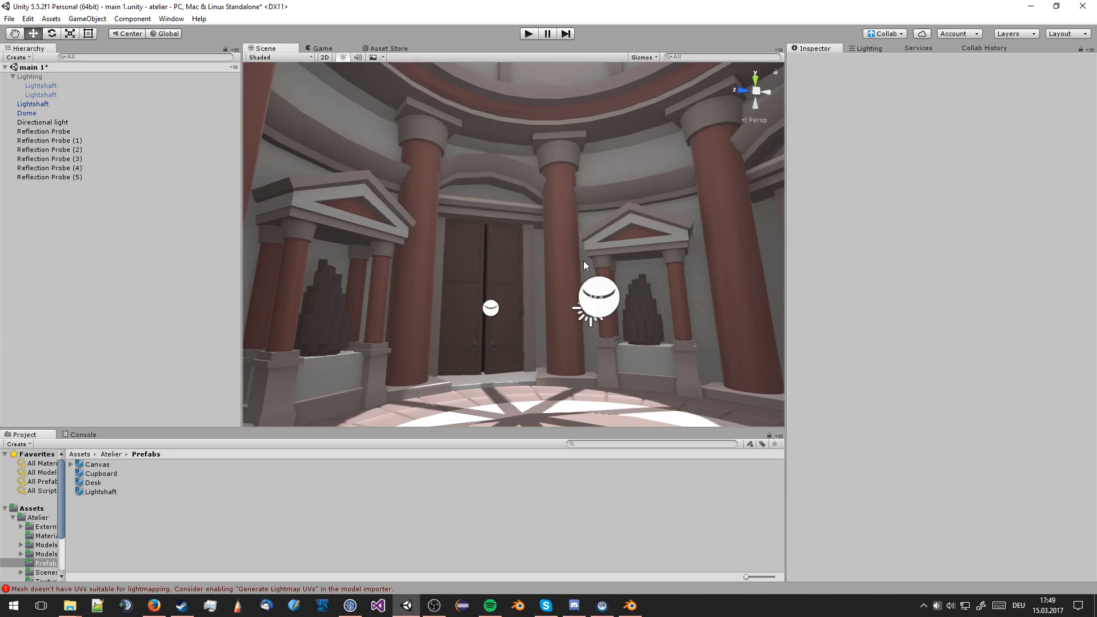
right_click_drag(584, 260, 608, 244)
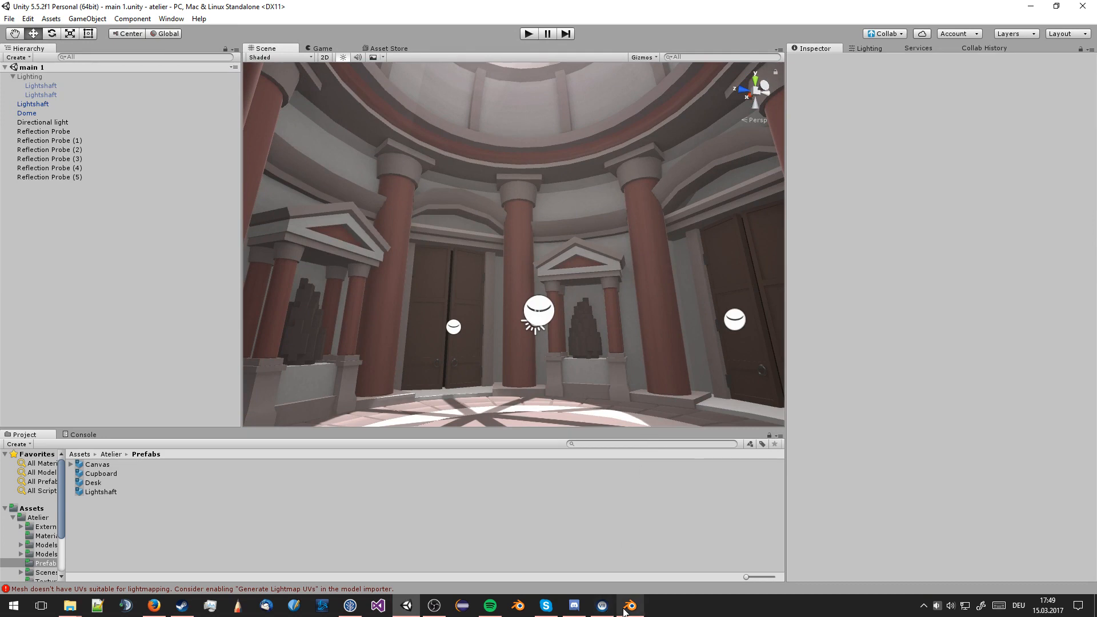
Switch to Blender and inspect the Dome mesh in Edit Mode by selecting a linked piece of a niche sculpture
mouse_move(625, 612)
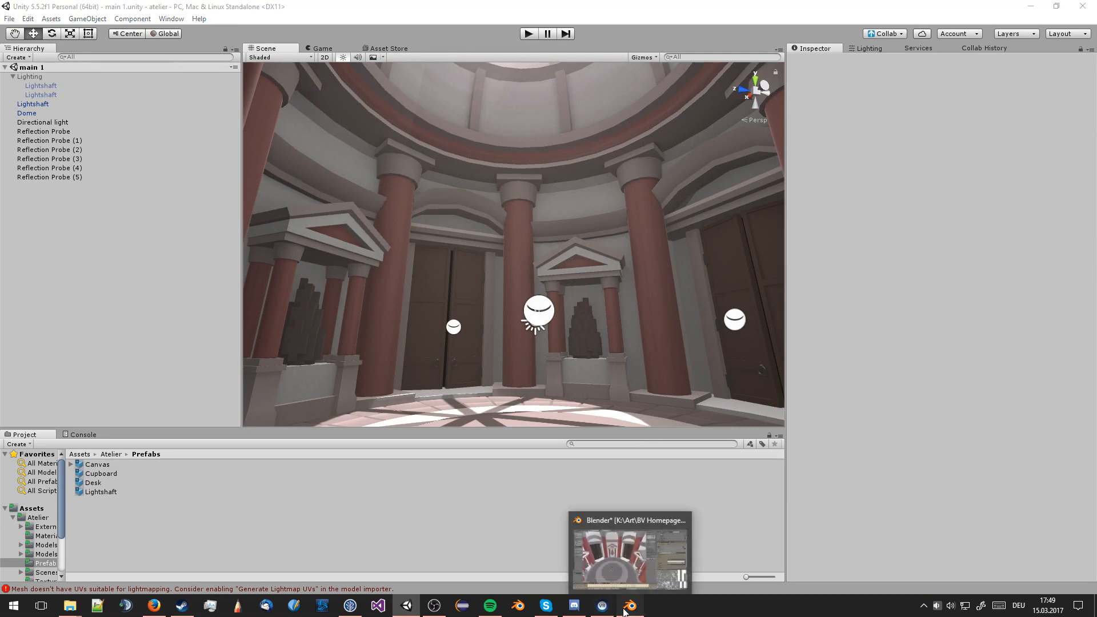
left_click(625, 611)
middle_click_drag(550, 402, 550, 314)
key("Tab")
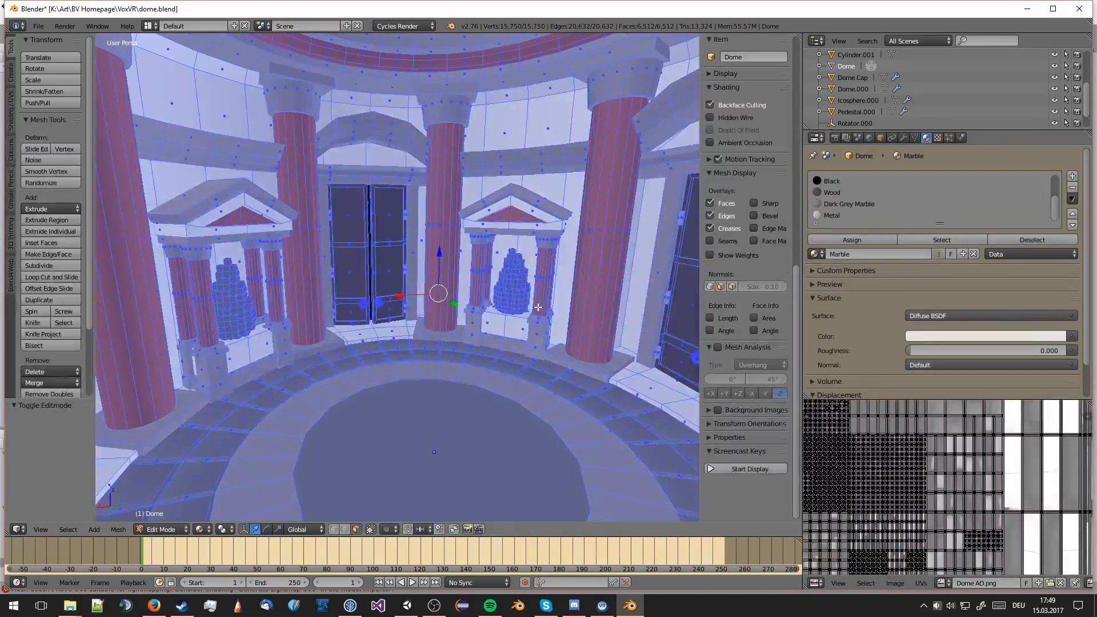
key("a")
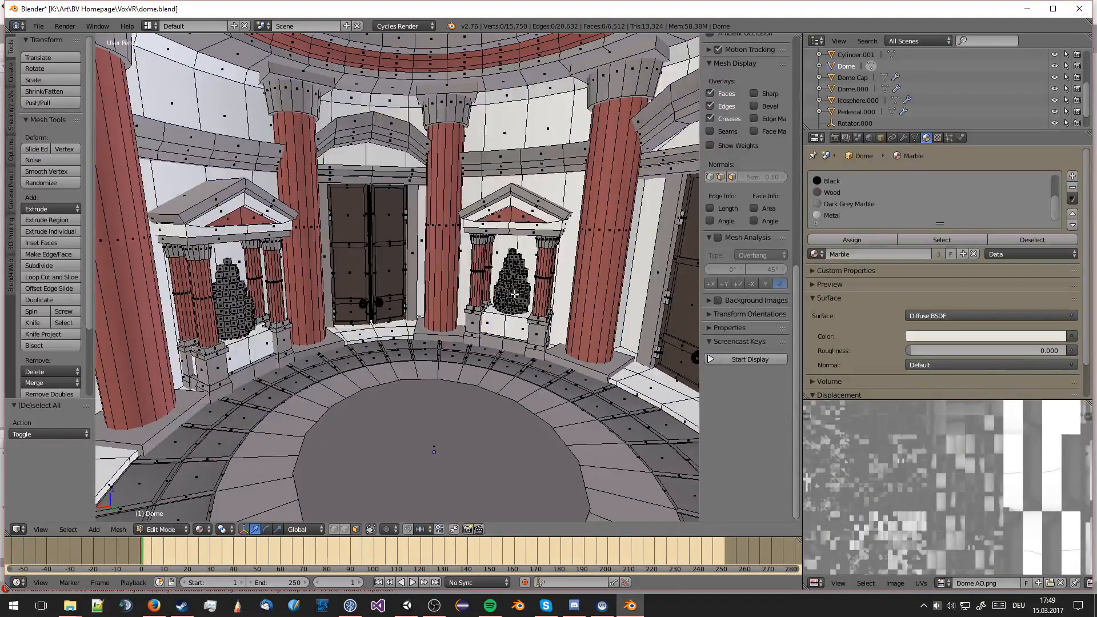
key("l")
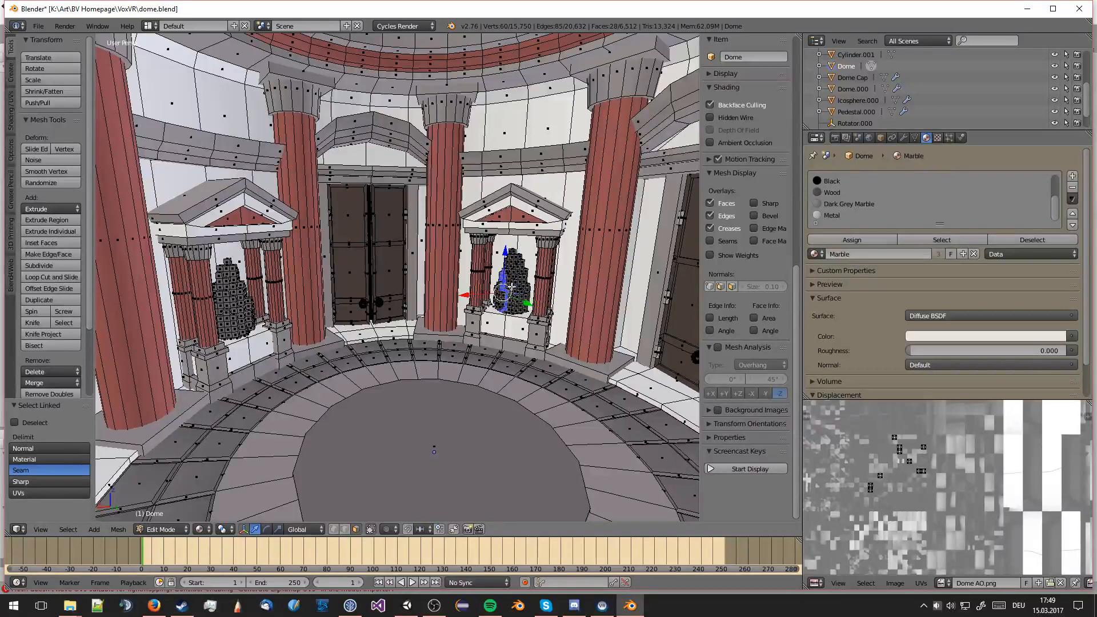
middle_click_drag(514, 275, 394, 364, "ctrl")
key("Tab")
Deselect the Dome in Blender's Object Mode and examine its doors, columns and niches
scroll(472, 359, "down", 5)
key("a")
mouse_move(499, 610)
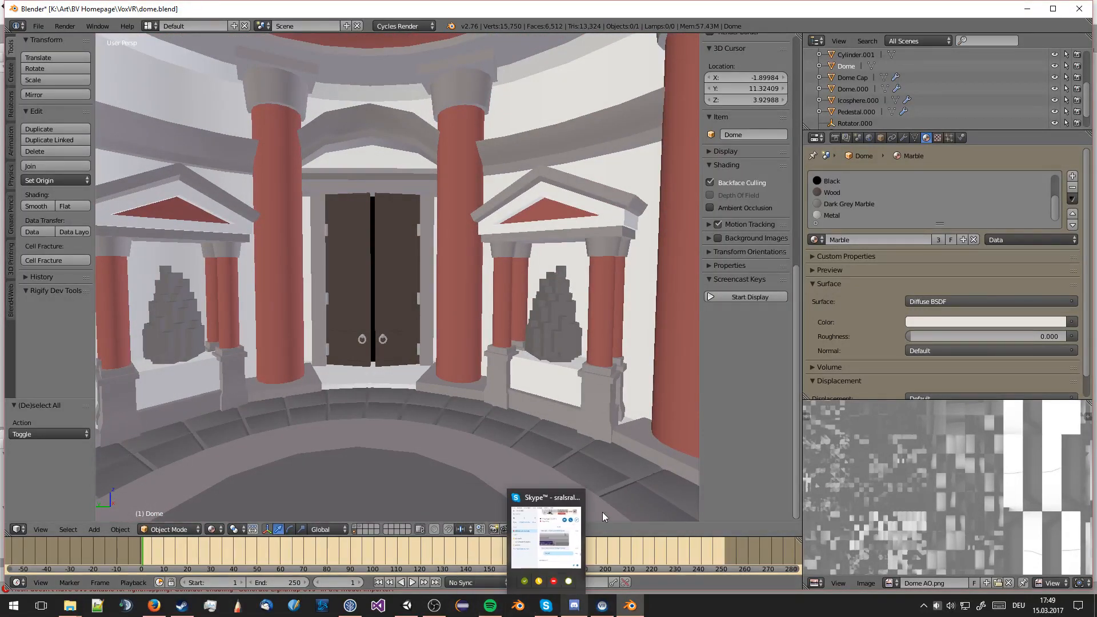
middle_click_drag(575, 429, 471, 493)
scroll(540, 421, "down", 2)
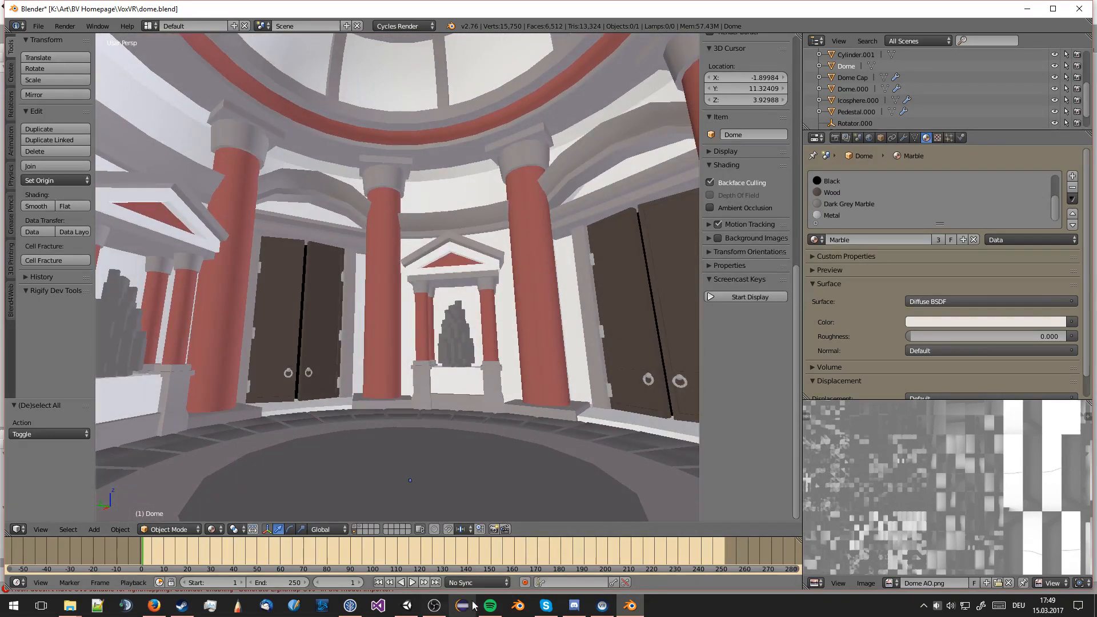
Switch back to Unity and compare the lit dome interior with the Blender model
left_click(406, 606)
middle_click_drag(453, 317, 444, 321)
right_click_drag(514, 284, 471, 327)
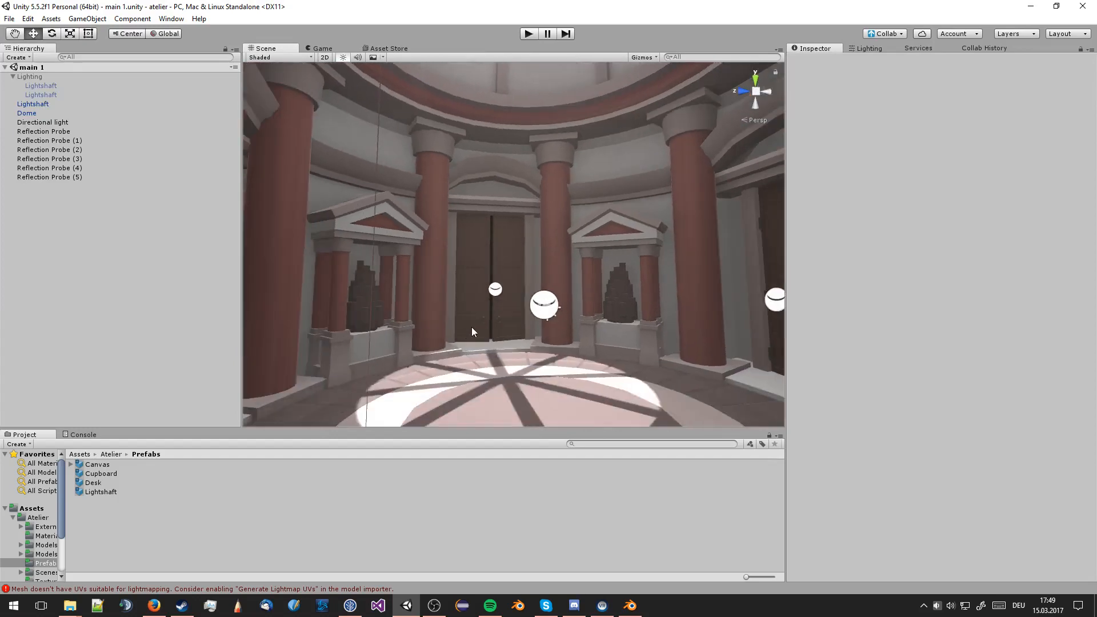
middle_click_drag(471, 327, 477, 313)
right_click_drag(476, 313, 504, 266)
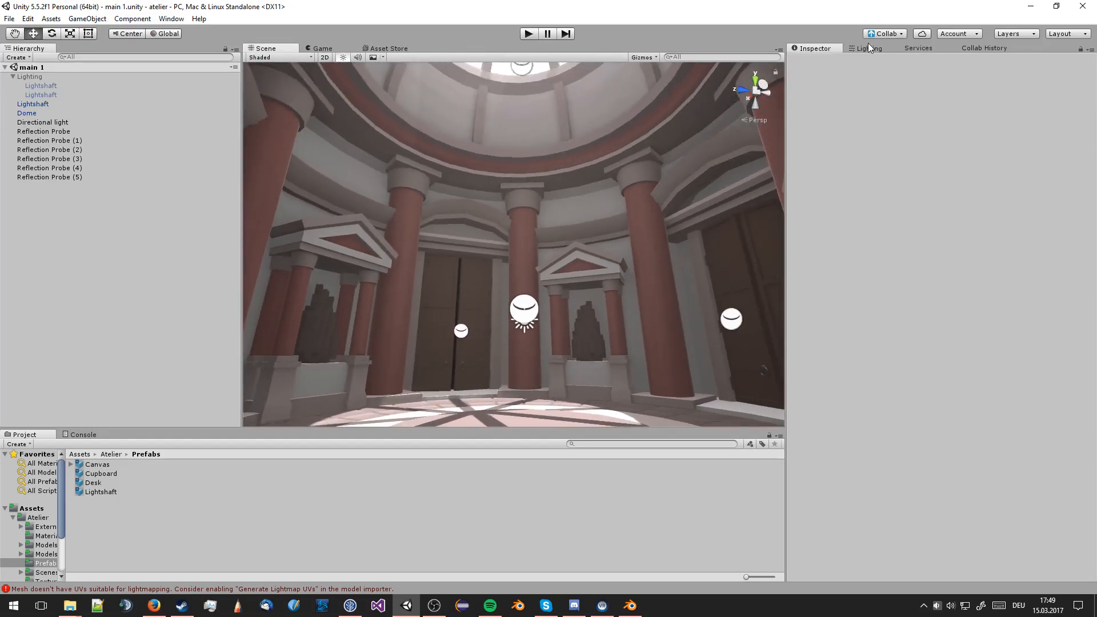
Brighten the scene's ambient Equator Color to a lighter neutral grey in the lighting settings
left_click(868, 46)
left_click(897, 107)
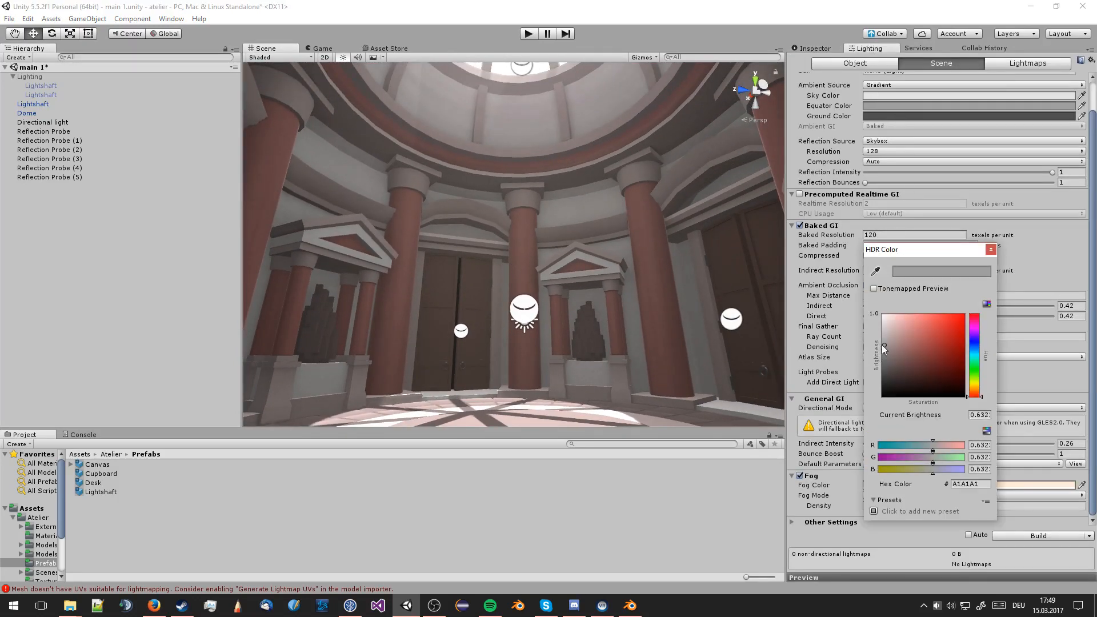
mouse_move(882, 344)
left_mouse_down()
mouse_move(877, 310)
mouse_move(873, 327)
left_mouse_up()
left_click(612, 240)
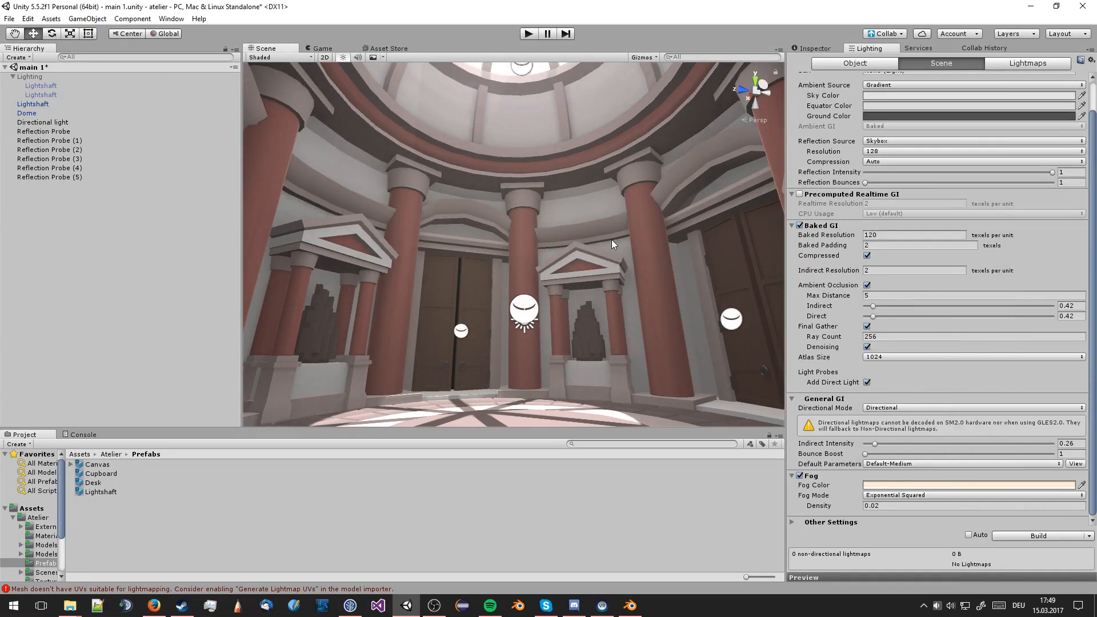
mouse_move(611, 239)
right_mouse_down()
mouse_move(606, 161)
mouse_move(617, 240)
right_mouse_up()
Lighten the ambient Ground Color and give it a slight reddish tint, about 746767
left_click(869, 116)
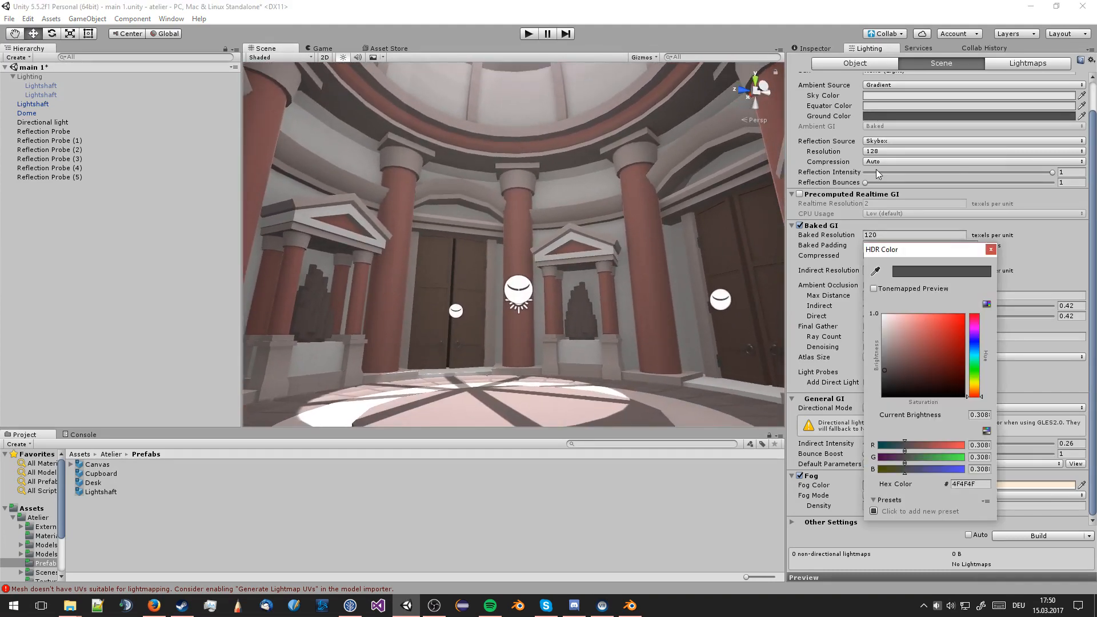
left_click_drag(886, 374, 881, 362)
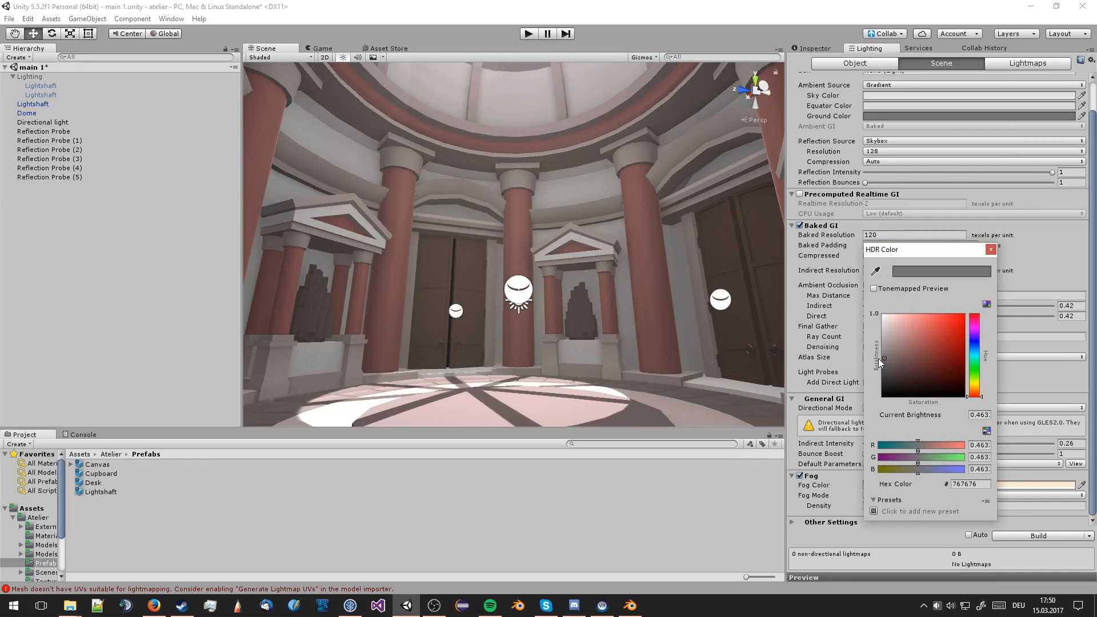
left_click(673, 287)
right_click_drag(662, 253, 535, 217)
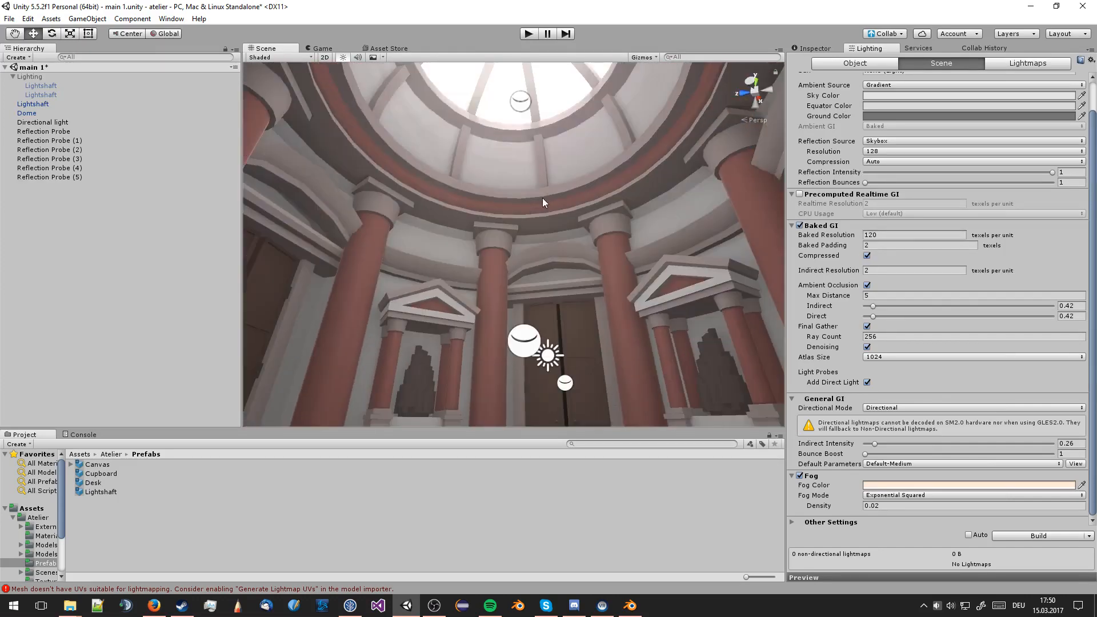
left_click(912, 116)
left_click_drag(911, 355, 878, 360)
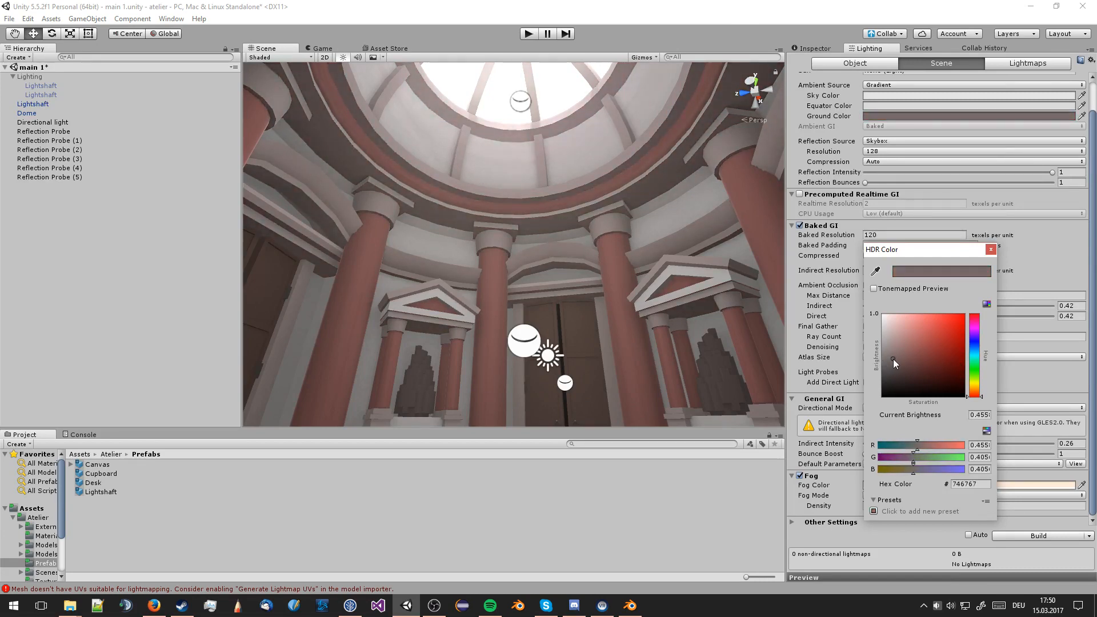
Tint the ambient Equator Color a warm light beige, about DDD8CB
left_click(914, 103)
mouse_move(888, 327)
left_mouse_down()
mouse_move(901, 326)
mouse_move(890, 326)
left_mouse_up()
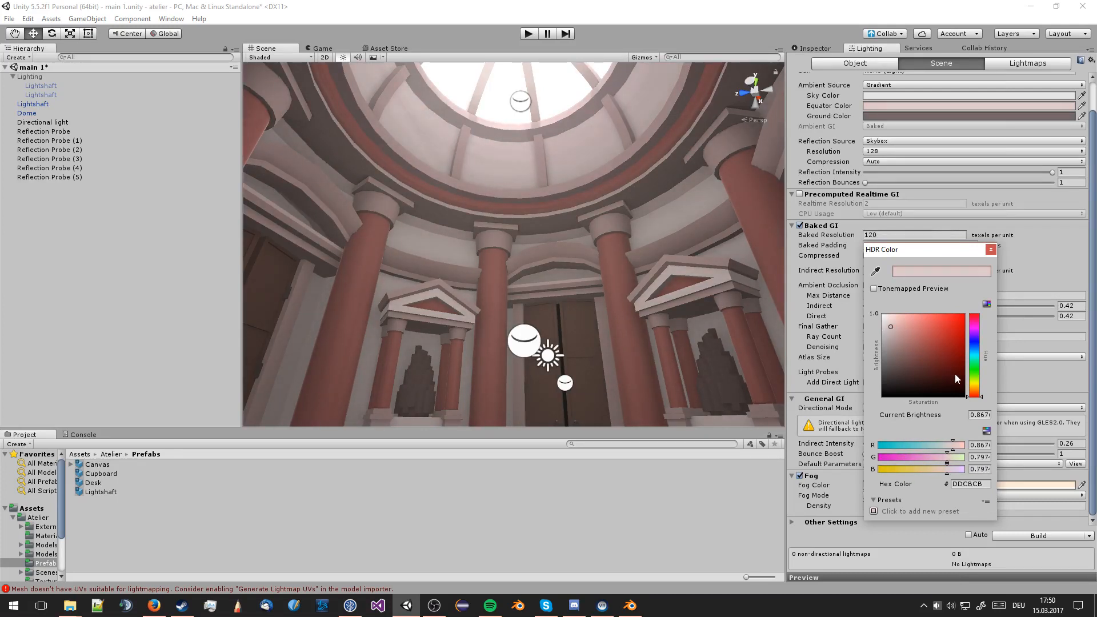
left_click(974, 385)
left_click_drag(976, 389, 975, 392)
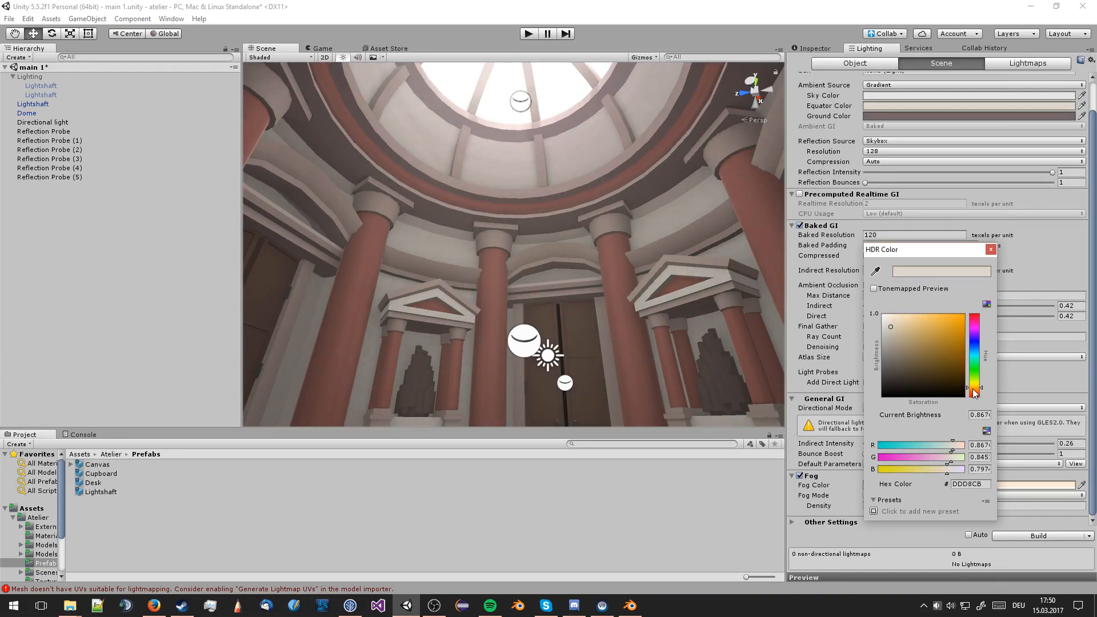
left_click(570, 238)
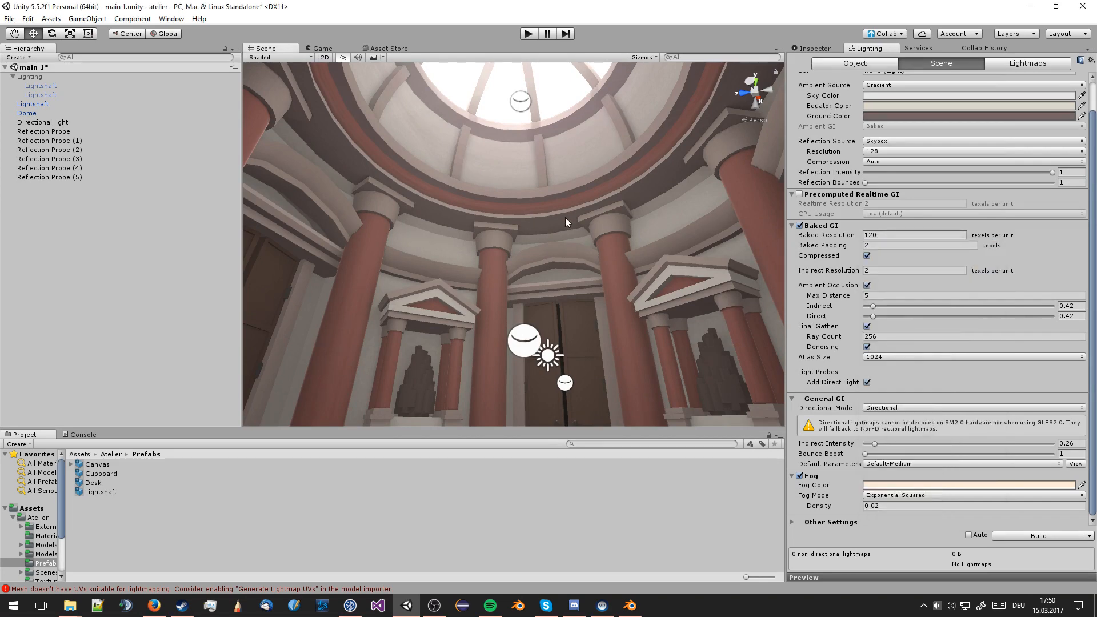
mouse_move(565, 217)
right_mouse_down()
mouse_move(510, 303)
mouse_move(544, 269)
mouse_move(557, 210)
right_mouse_up()
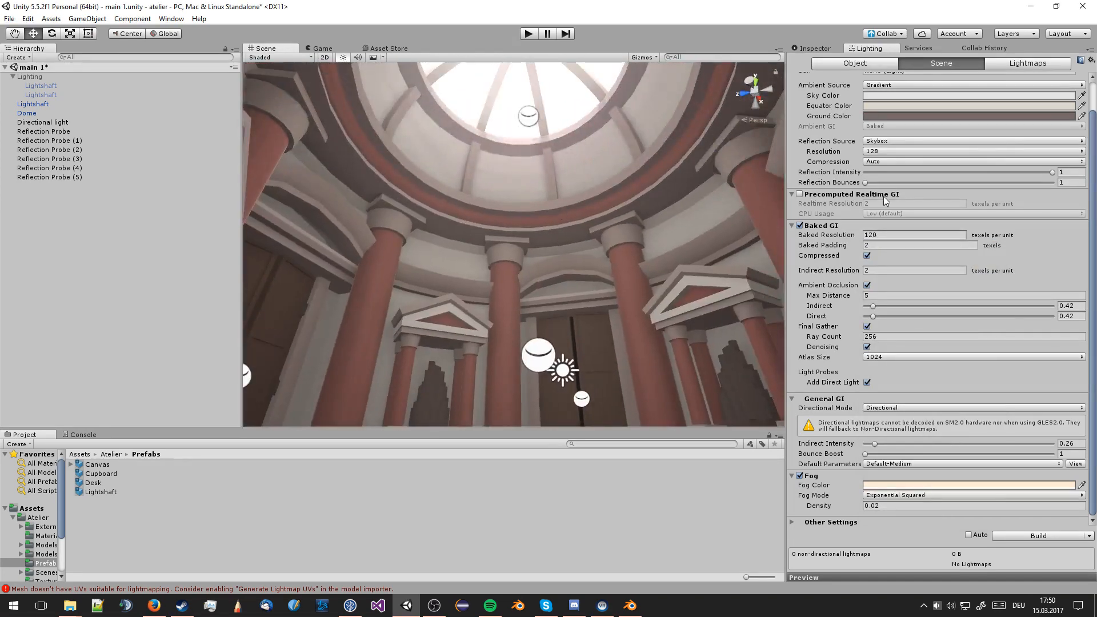
Adjust the ambient Sky Color to a light grey, E1E1E1, and check the dome's ceiling and floor
left_click(929, 95)
left_click_drag(887, 324, 884, 325)
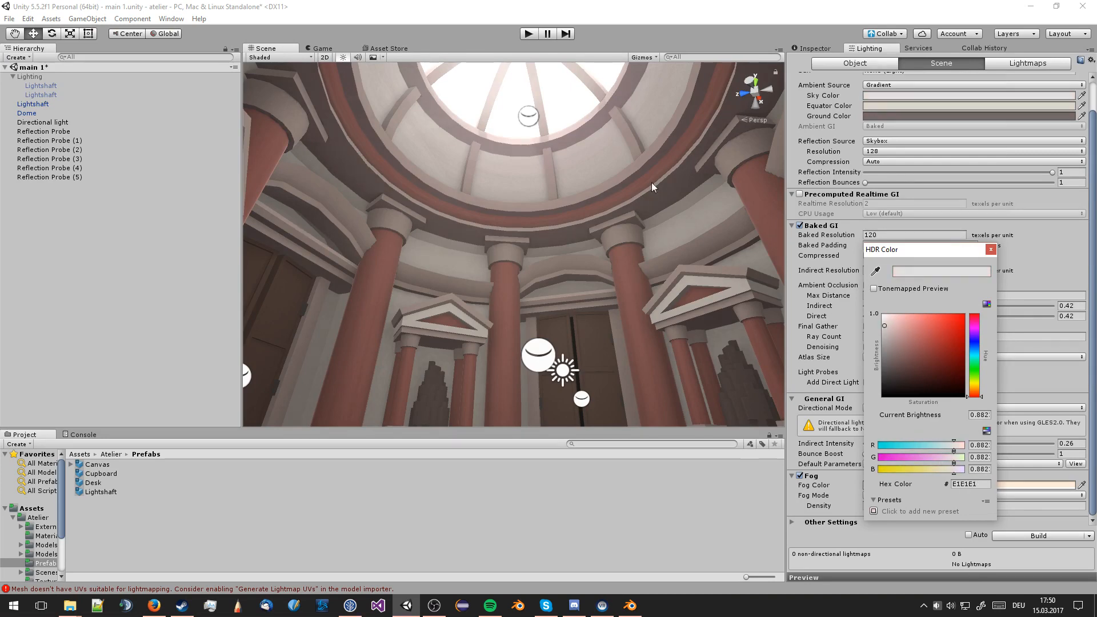
right_click_drag(556, 113, 592, 303)
right_click_drag(581, 181, 555, 289)
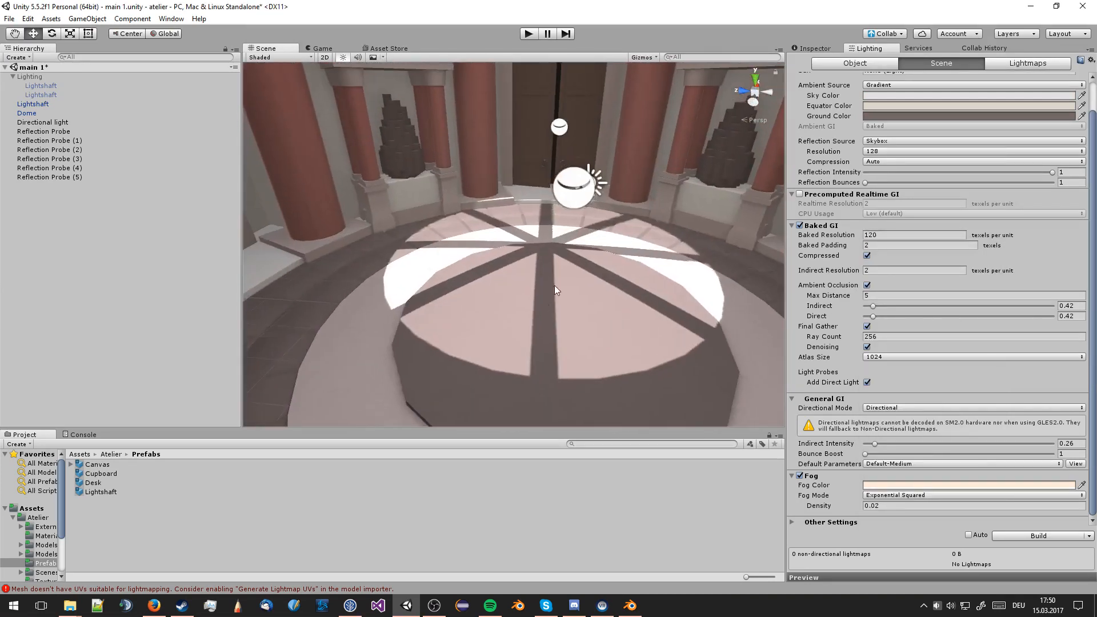
Create a sphere at position 0, 0, 0 and raise it above the round central platform
left_click(88, 19)
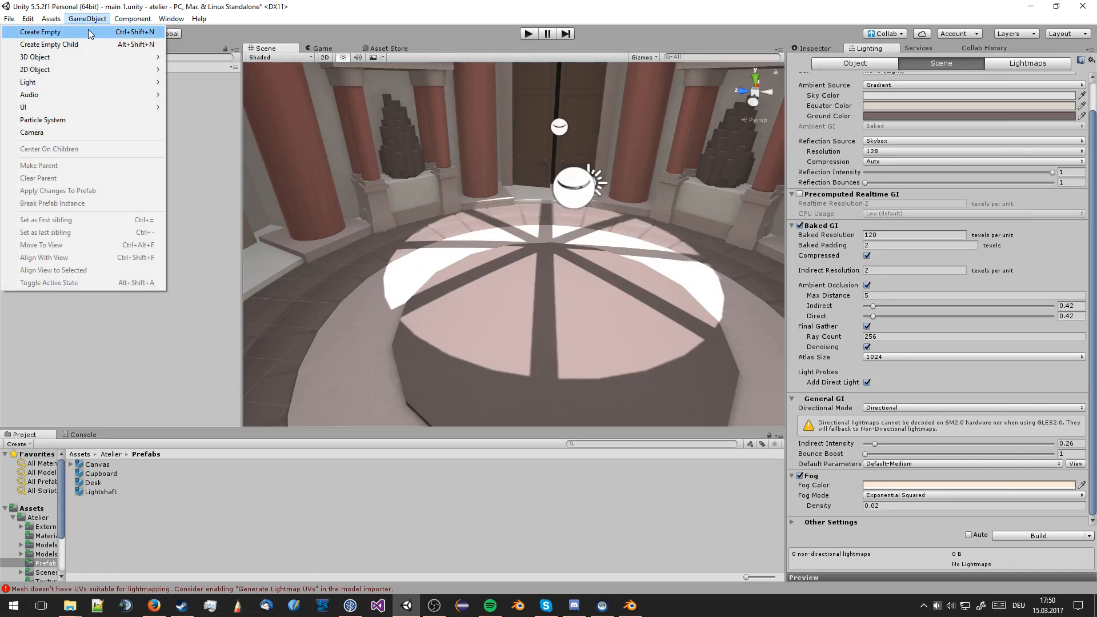
mouse_move(73, 60)
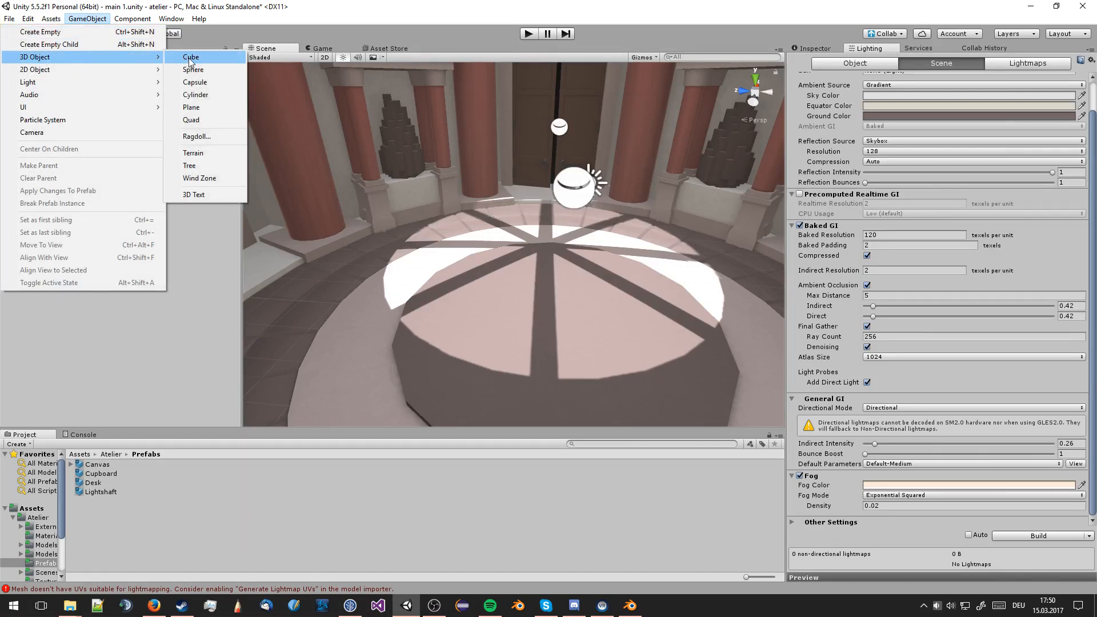
left_click(211, 70)
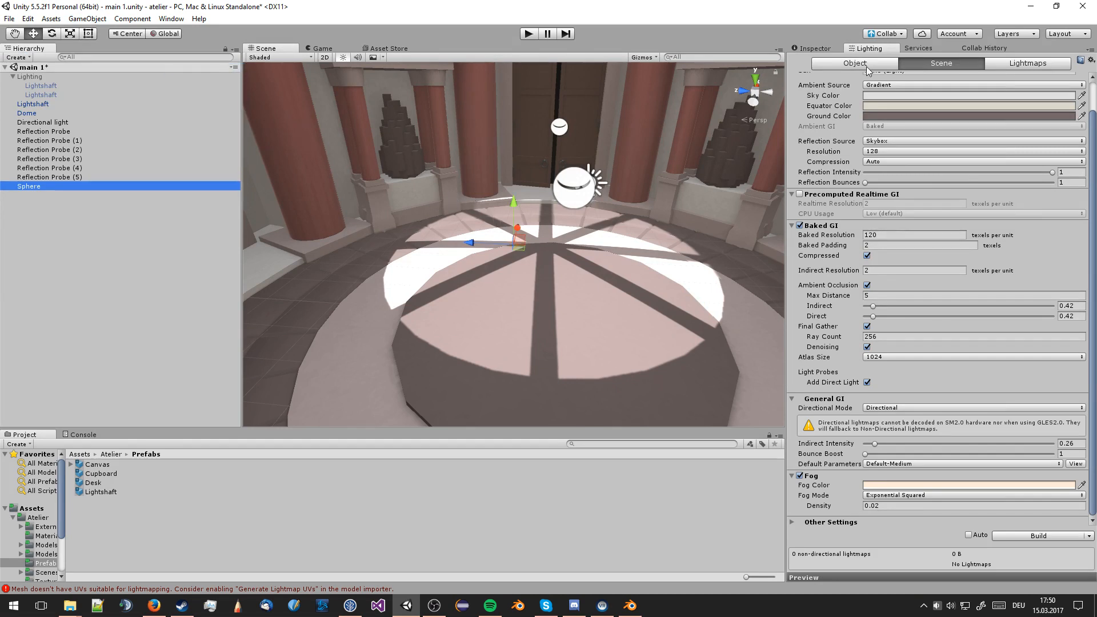
left_click(817, 50)
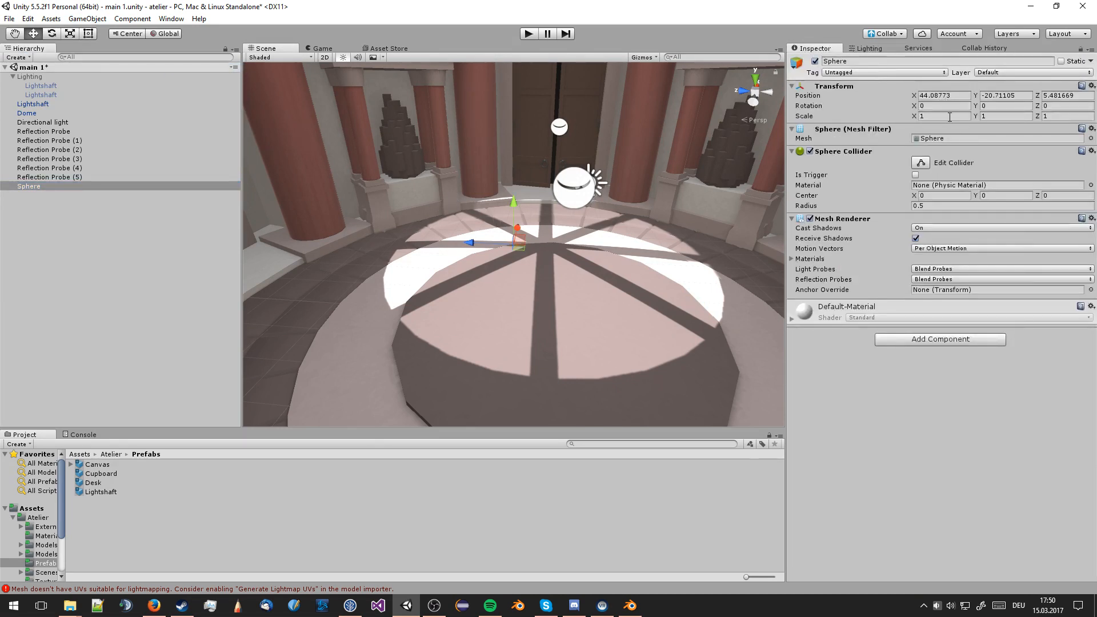
type("0")
key("Tab")
type("0")
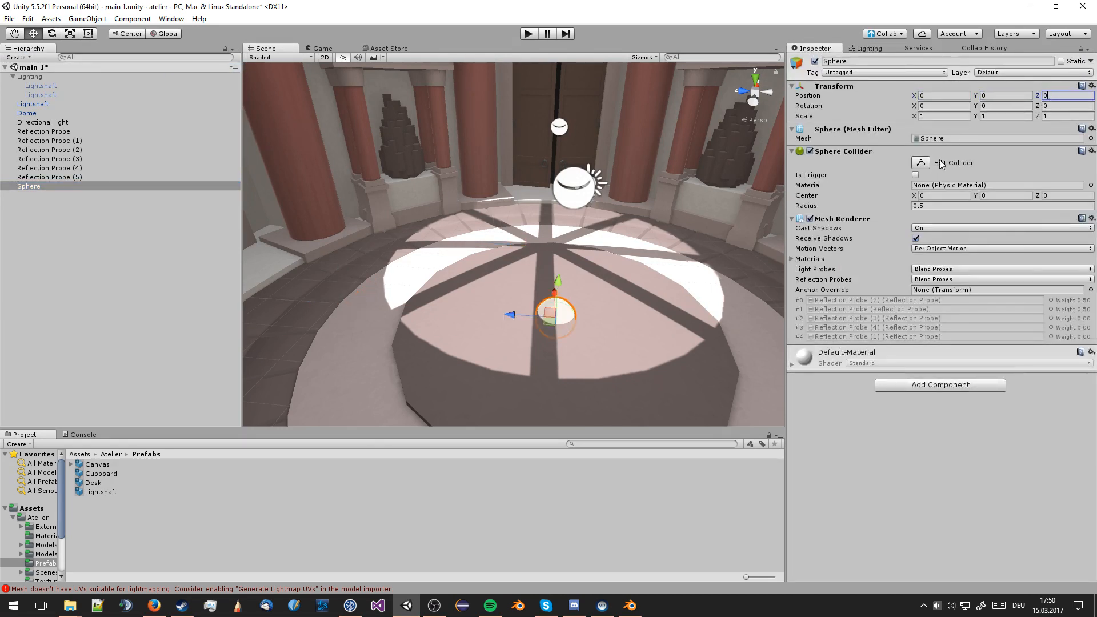
left_click_drag(562, 272, 567, 220)
Examine the shading on the sphere from several angles inside the dome, leaving nothing selected
right_click_drag(567, 218, 569, 180)
left_click(556, 147)
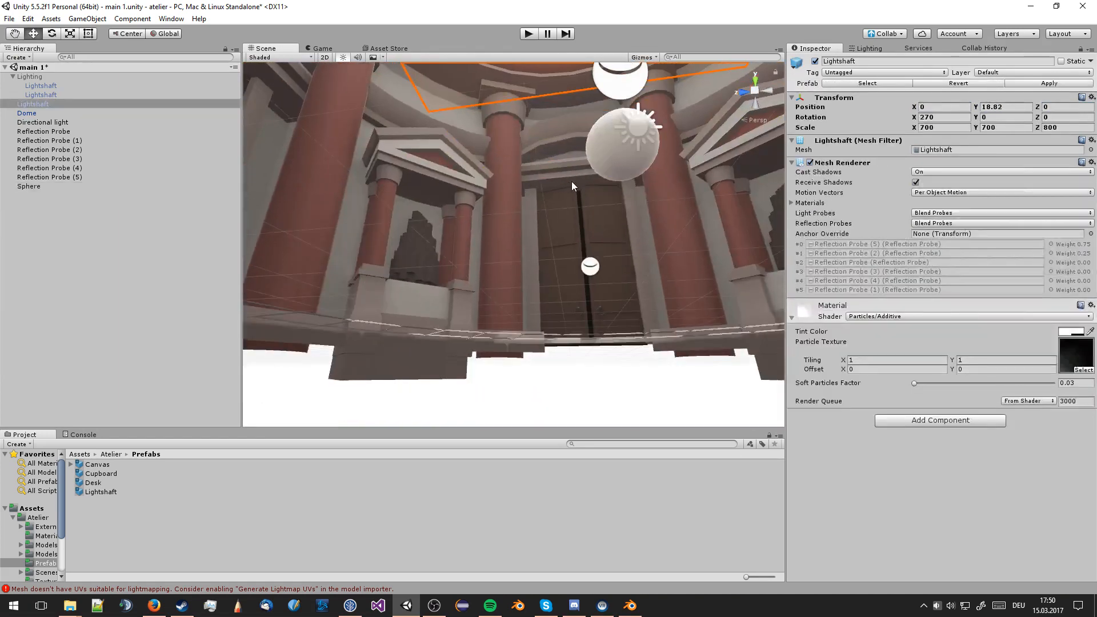
middle_click_drag(571, 181, 571, 198)
right_click_drag(570, 198, 609, 296)
left_click(608, 272)
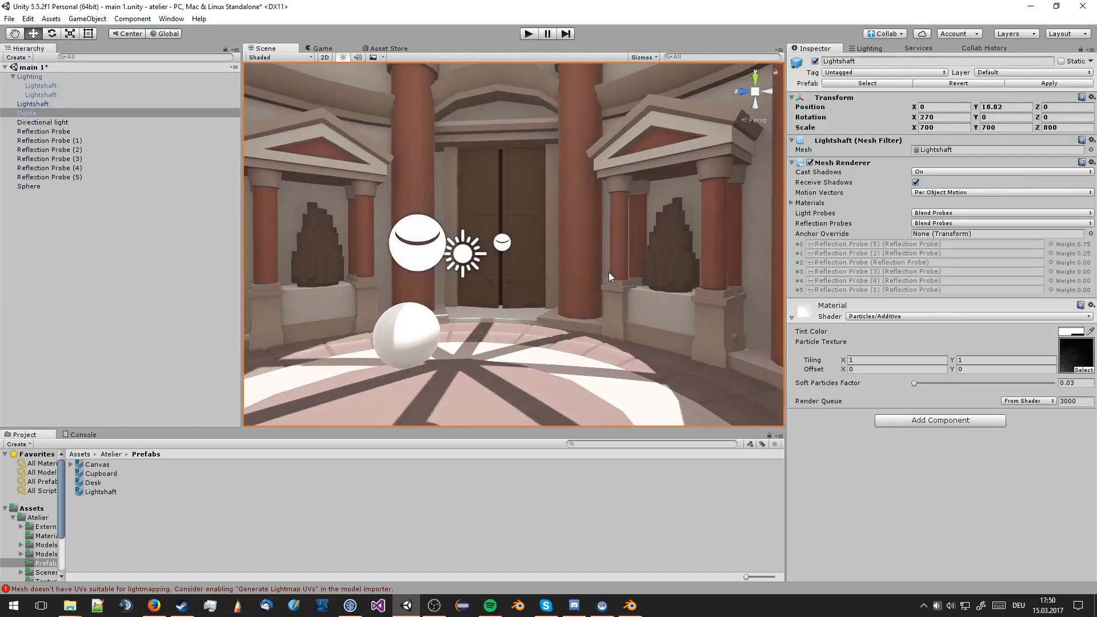
scroll(451, 327, "up", 3)
right_click_drag(462, 288, 438, 185)
middle_click_drag(379, 255, 489, 286)
left_click(489, 286)
middle_click_drag(594, 285, 512, 278)
right_click_drag(512, 279, 602, 327)
middle_click_drag(602, 327, 593, 335)
right_click_drag(592, 336, 540, 335)
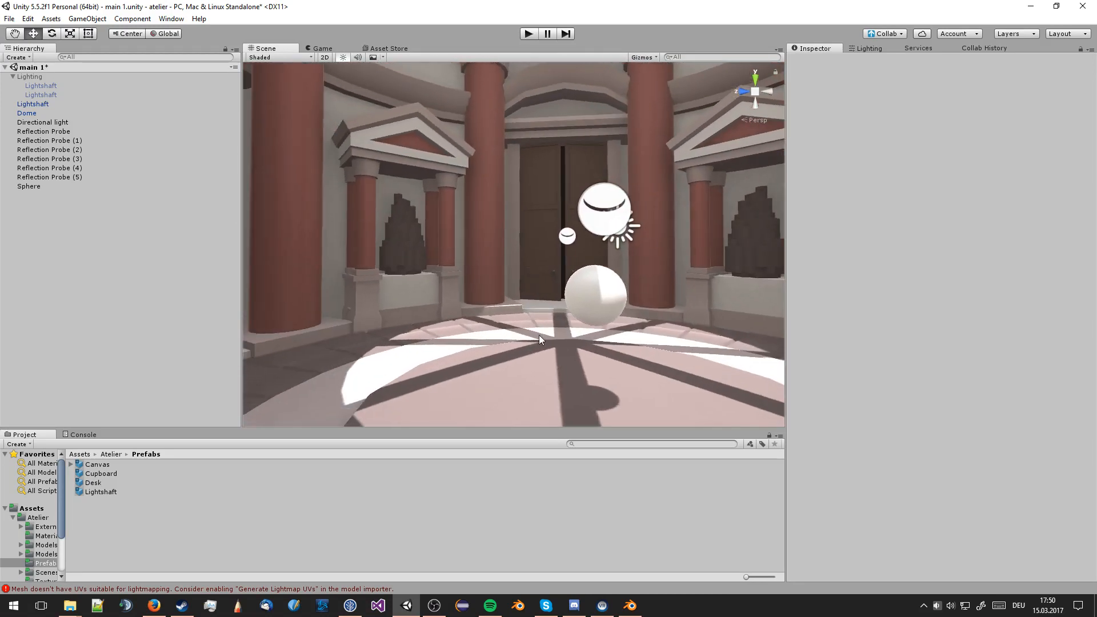
middle_click_drag(539, 335, 534, 328)
scroll(534, 328, "up", 3)
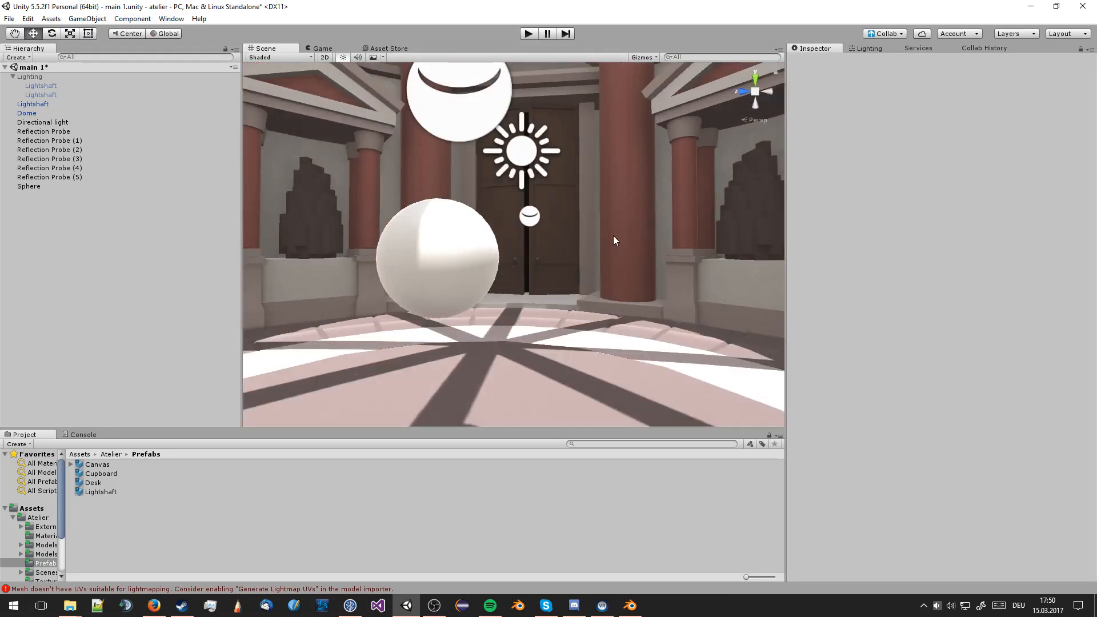
Try lowering the directional light's intensity to 0.24 and 0, checking the floor and skylight
left_click(520, 156)
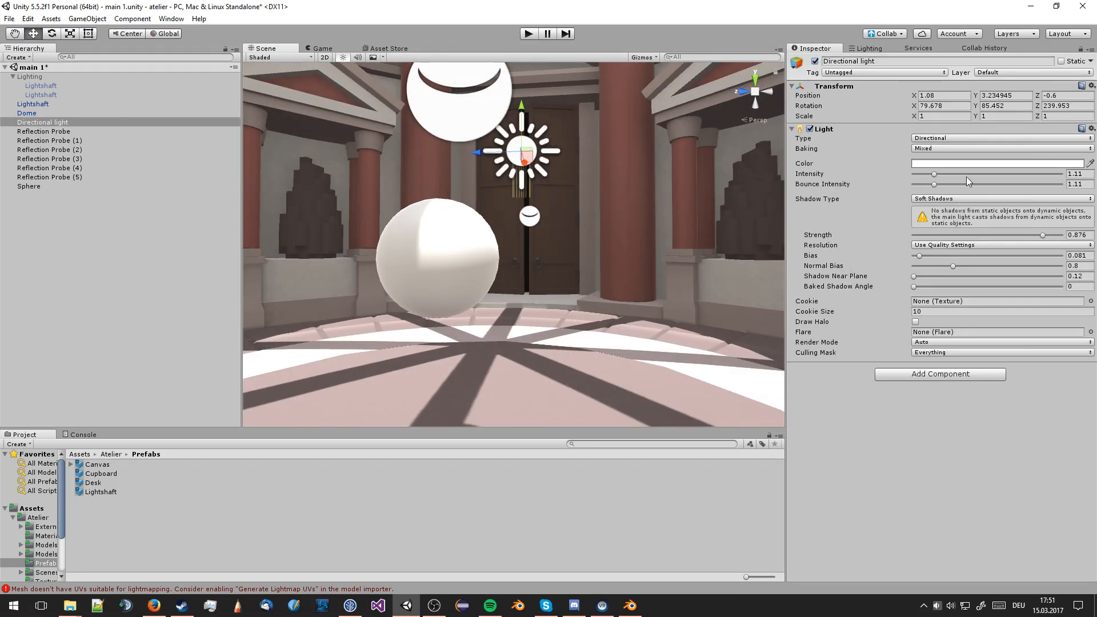
mouse_move(936, 176)
left_mouse_down()
mouse_move(895, 179)
mouse_move(918, 177)
left_mouse_up()
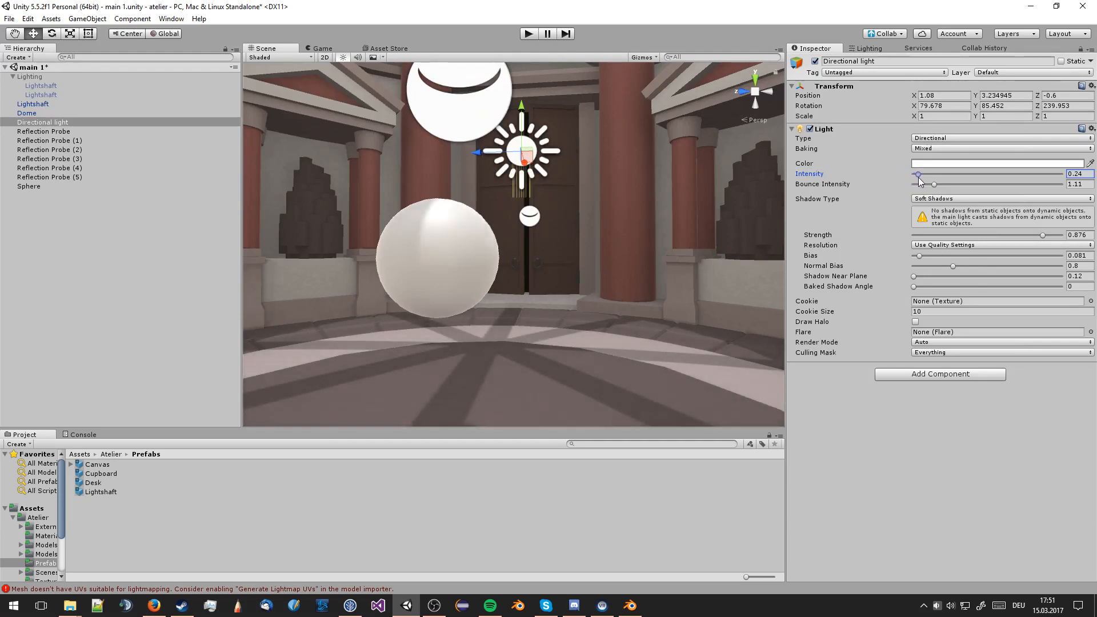
scroll(663, 200, "down", 5)
right_click_drag(663, 200, 556, 139)
mouse_move(920, 177)
left_mouse_down()
mouse_move(1054, 181)
mouse_move(912, 175)
left_mouse_up()
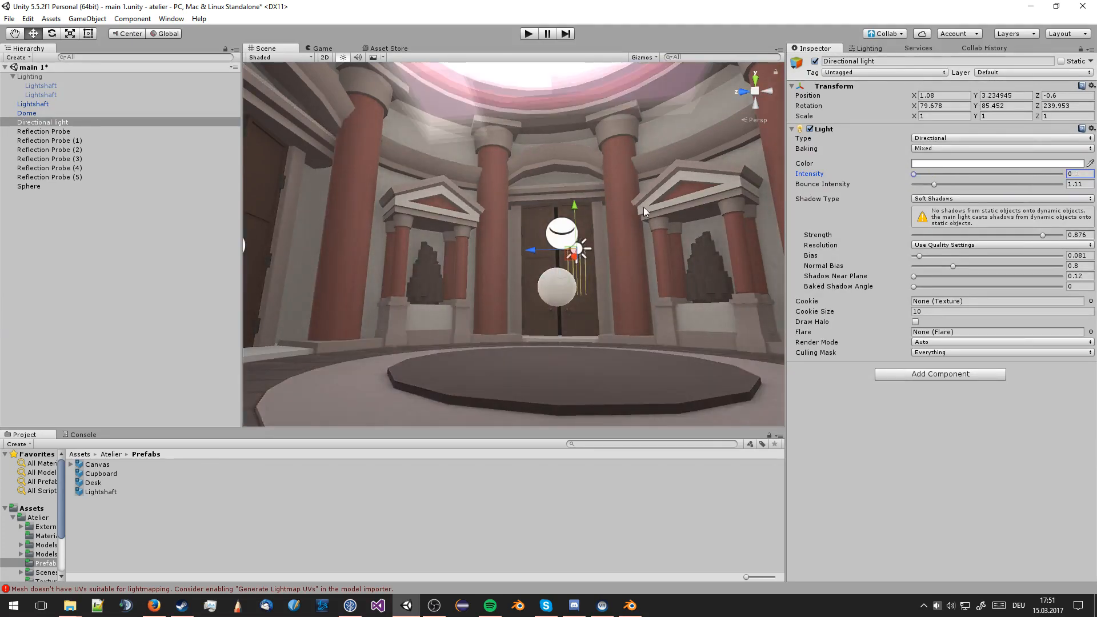
right_click_drag(643, 207, 629, 102)
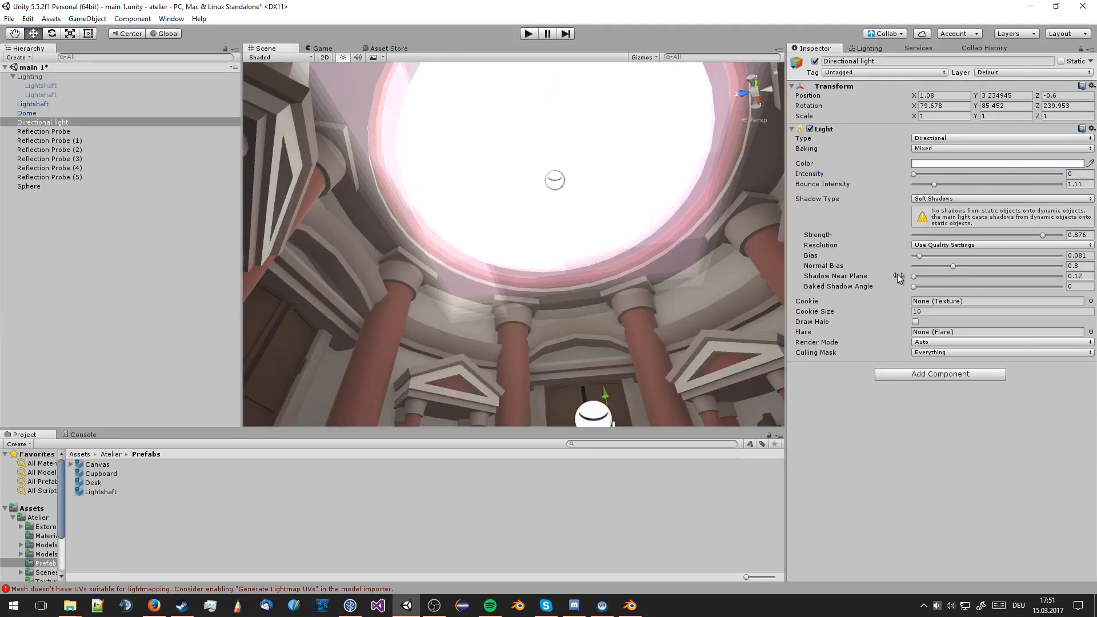
Try raising the directional light's intensity to about 2.95 and slightly higher, checking the dome interior
left_click_drag(916, 175, 969, 173)
key("f")
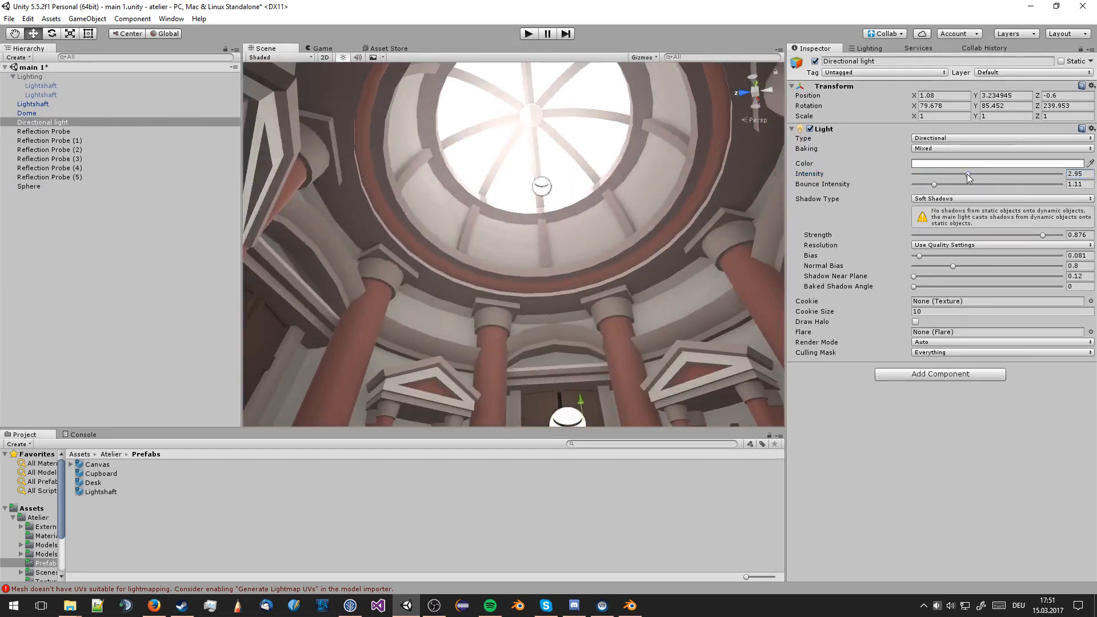
mouse_move(967, 174)
left_mouse_down()
mouse_move(1028, 175)
mouse_move(948, 176)
mouse_move(1046, 177)
mouse_move(934, 177)
mouse_move(1037, 177)
mouse_move(976, 175)
left_mouse_up()
right_click_drag(711, 184, 652, 260)
Set the directional light's intensity to 1 and deselect the light
left_click_drag(978, 174, 942, 175)
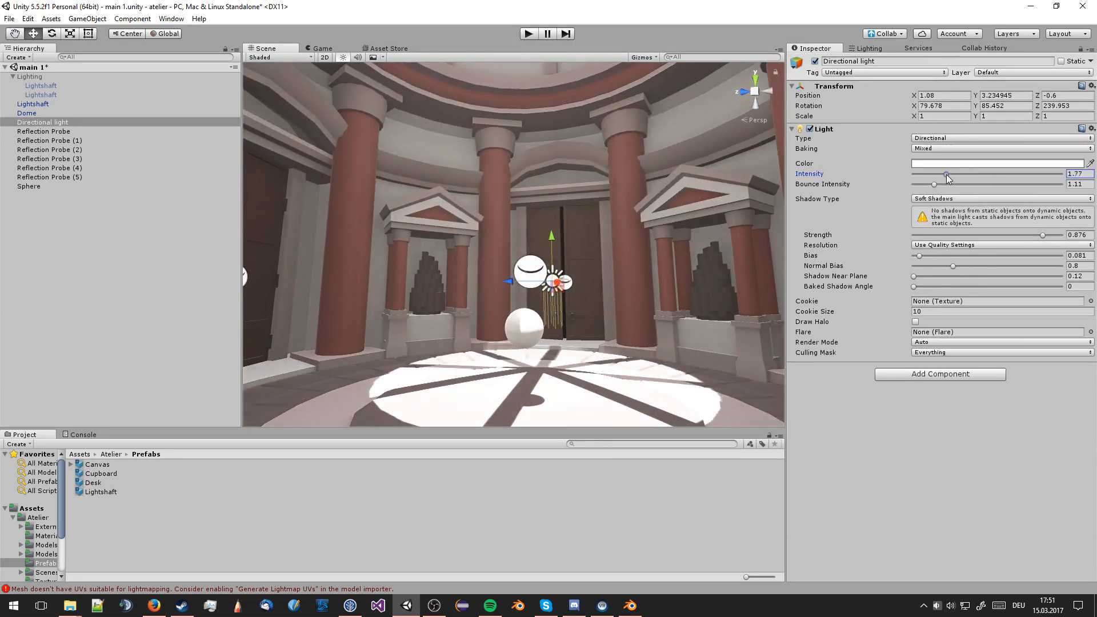
type("1")
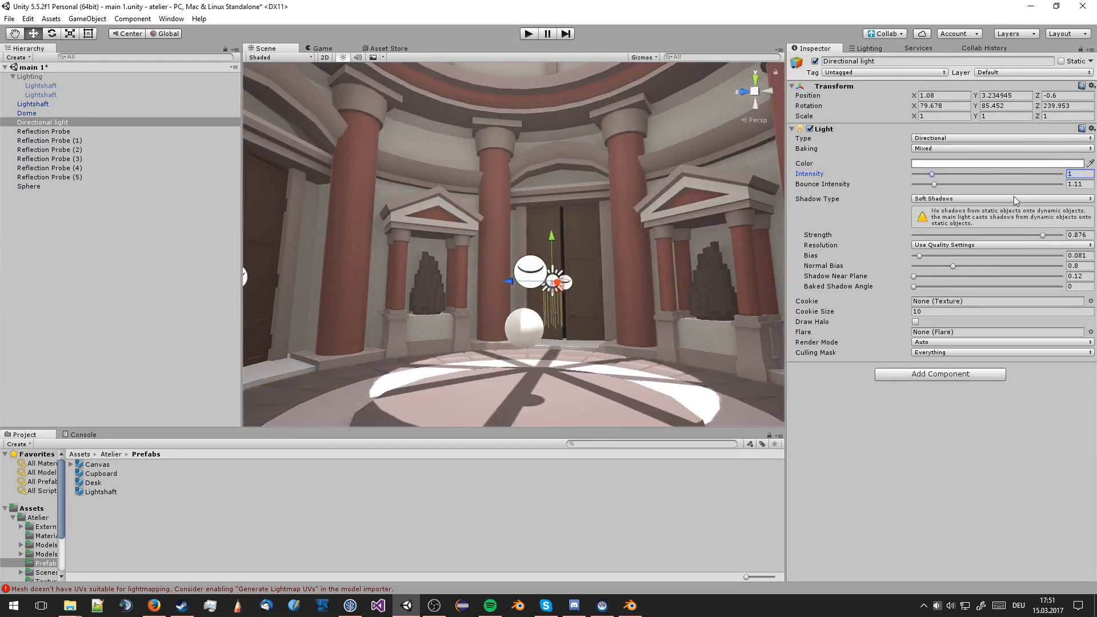
middle_click_drag(497, 225, 524, 242)
left_click(585, 248)
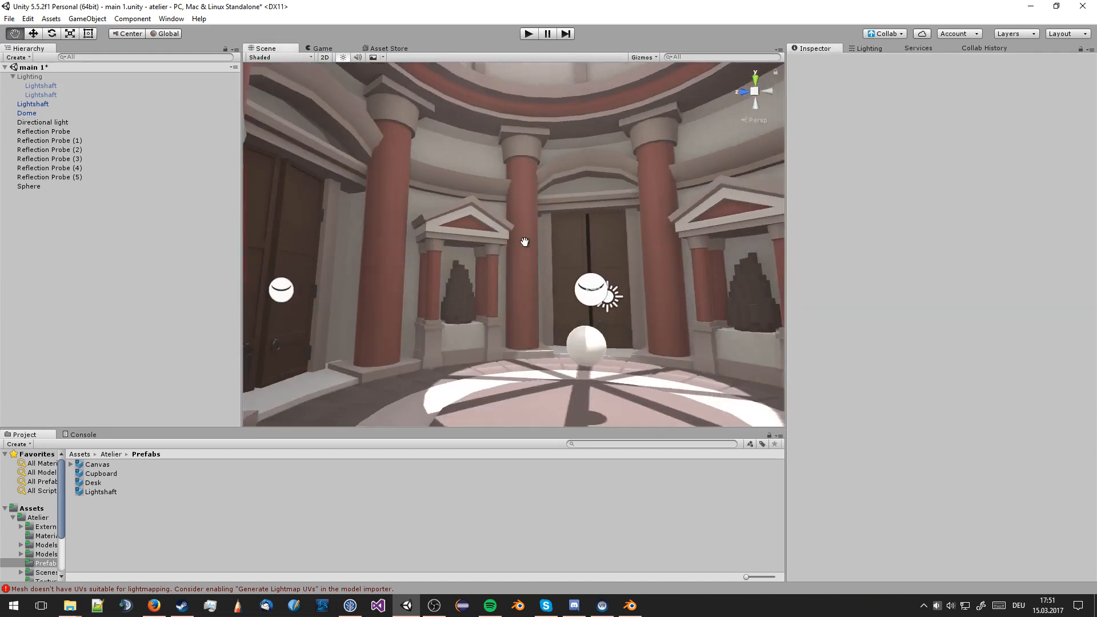
Review the lighting on the columns, skylight and floor, and save the scene
right_click_drag(525, 242, 560, 209)
scroll(560, 252, "down", 2)
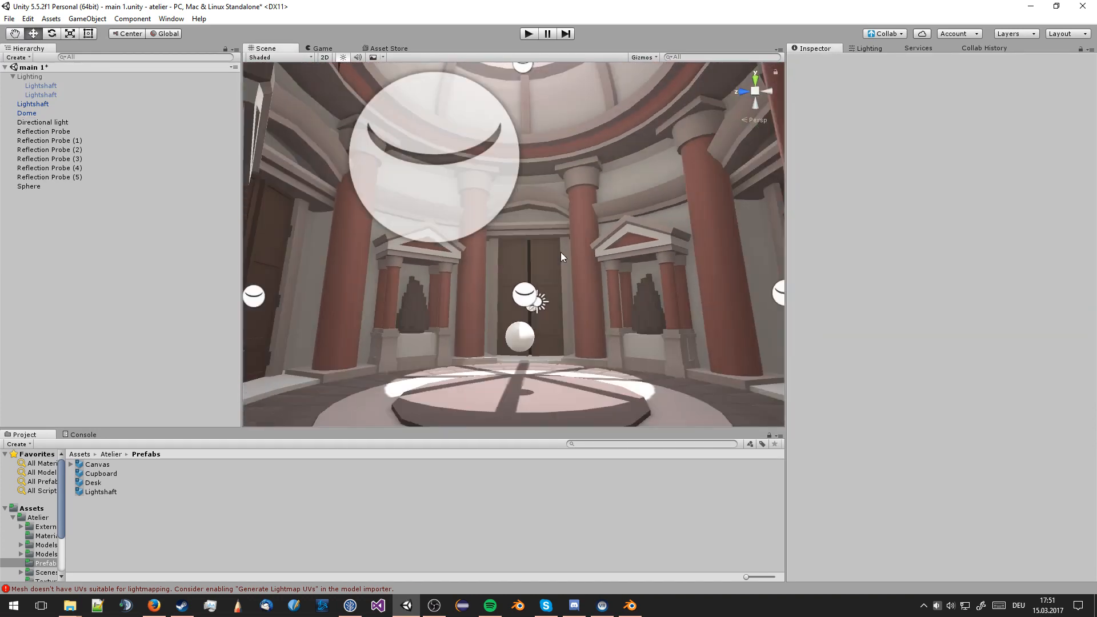
right_click_drag(560, 252, 568, 248)
middle_click_drag(568, 247, 551, 235)
scroll(553, 248, "up", 2)
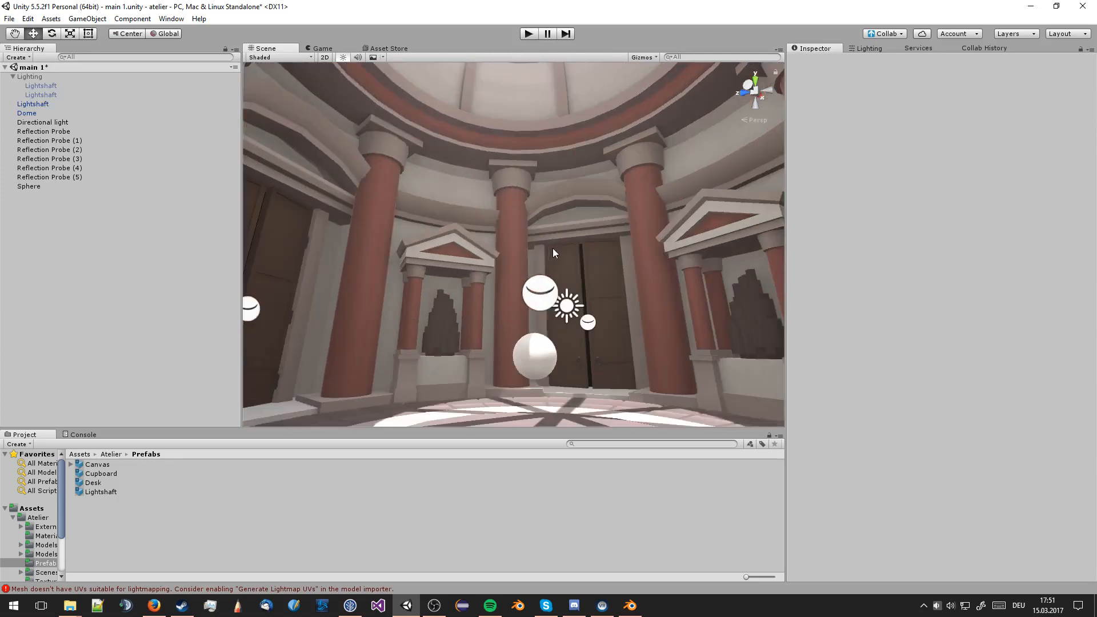
right_click_drag(553, 248, 597, 182)
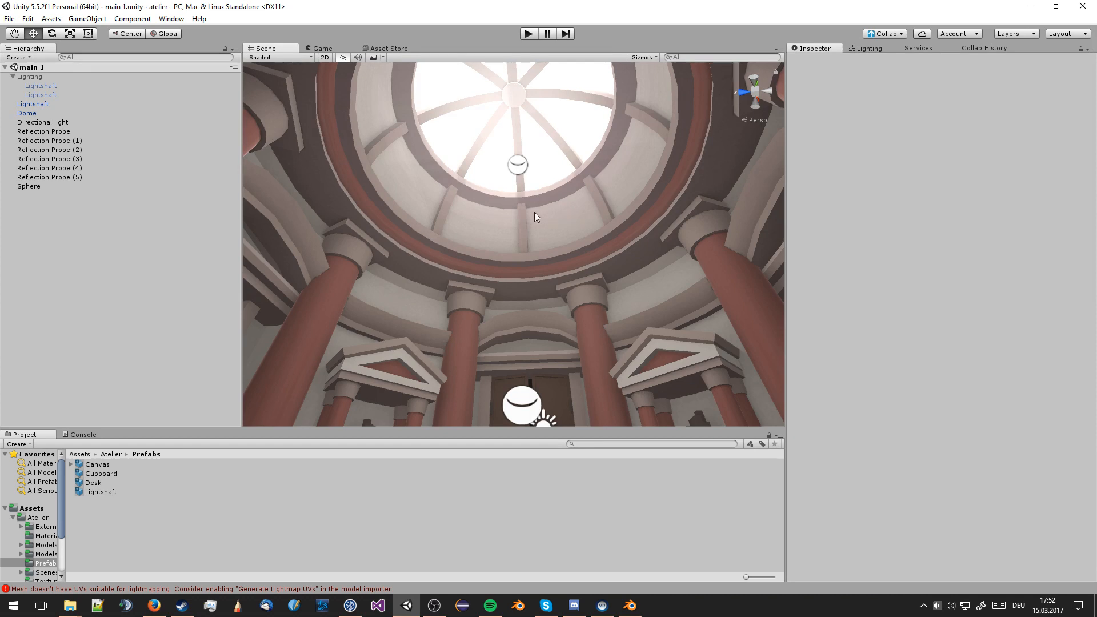
right_click_drag(535, 216, 526, 335)
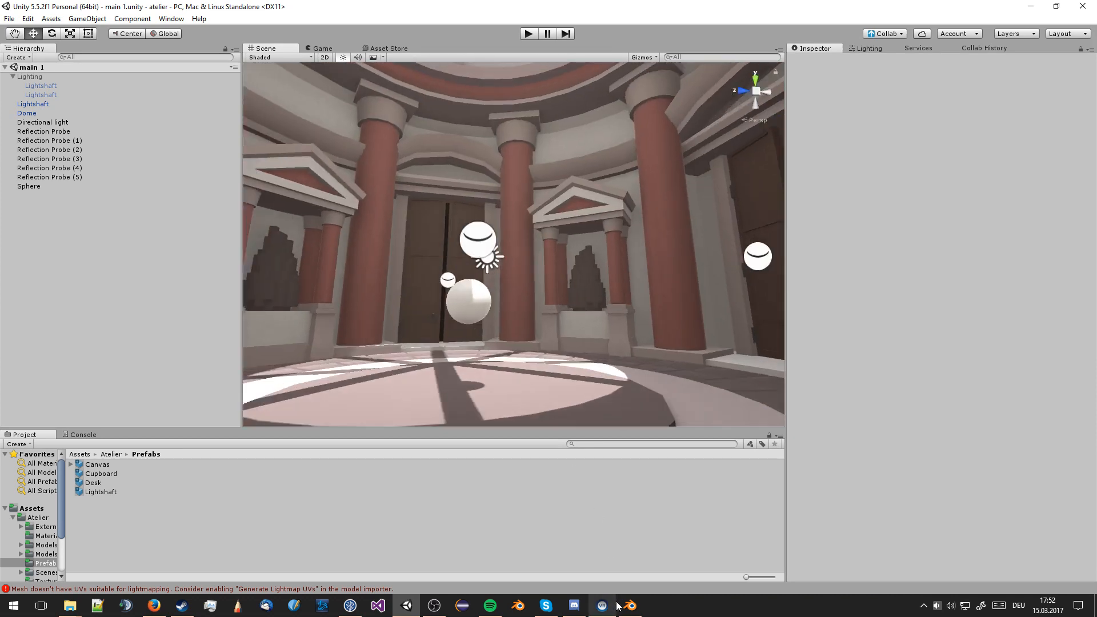
Switch to Blender
left_click(630, 606)
left_click(630, 605)
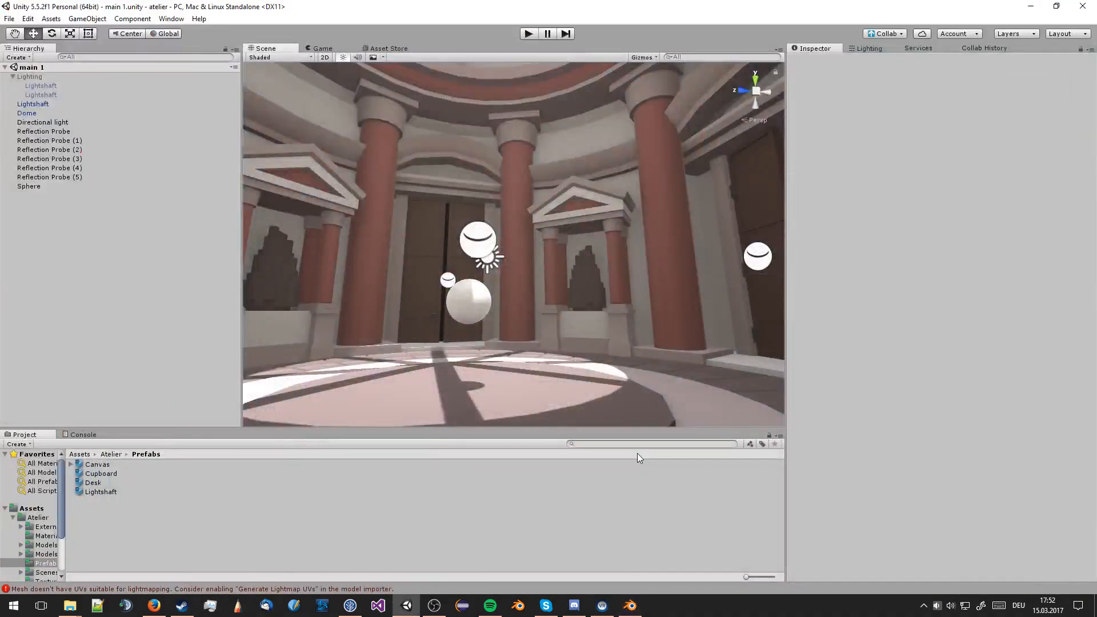